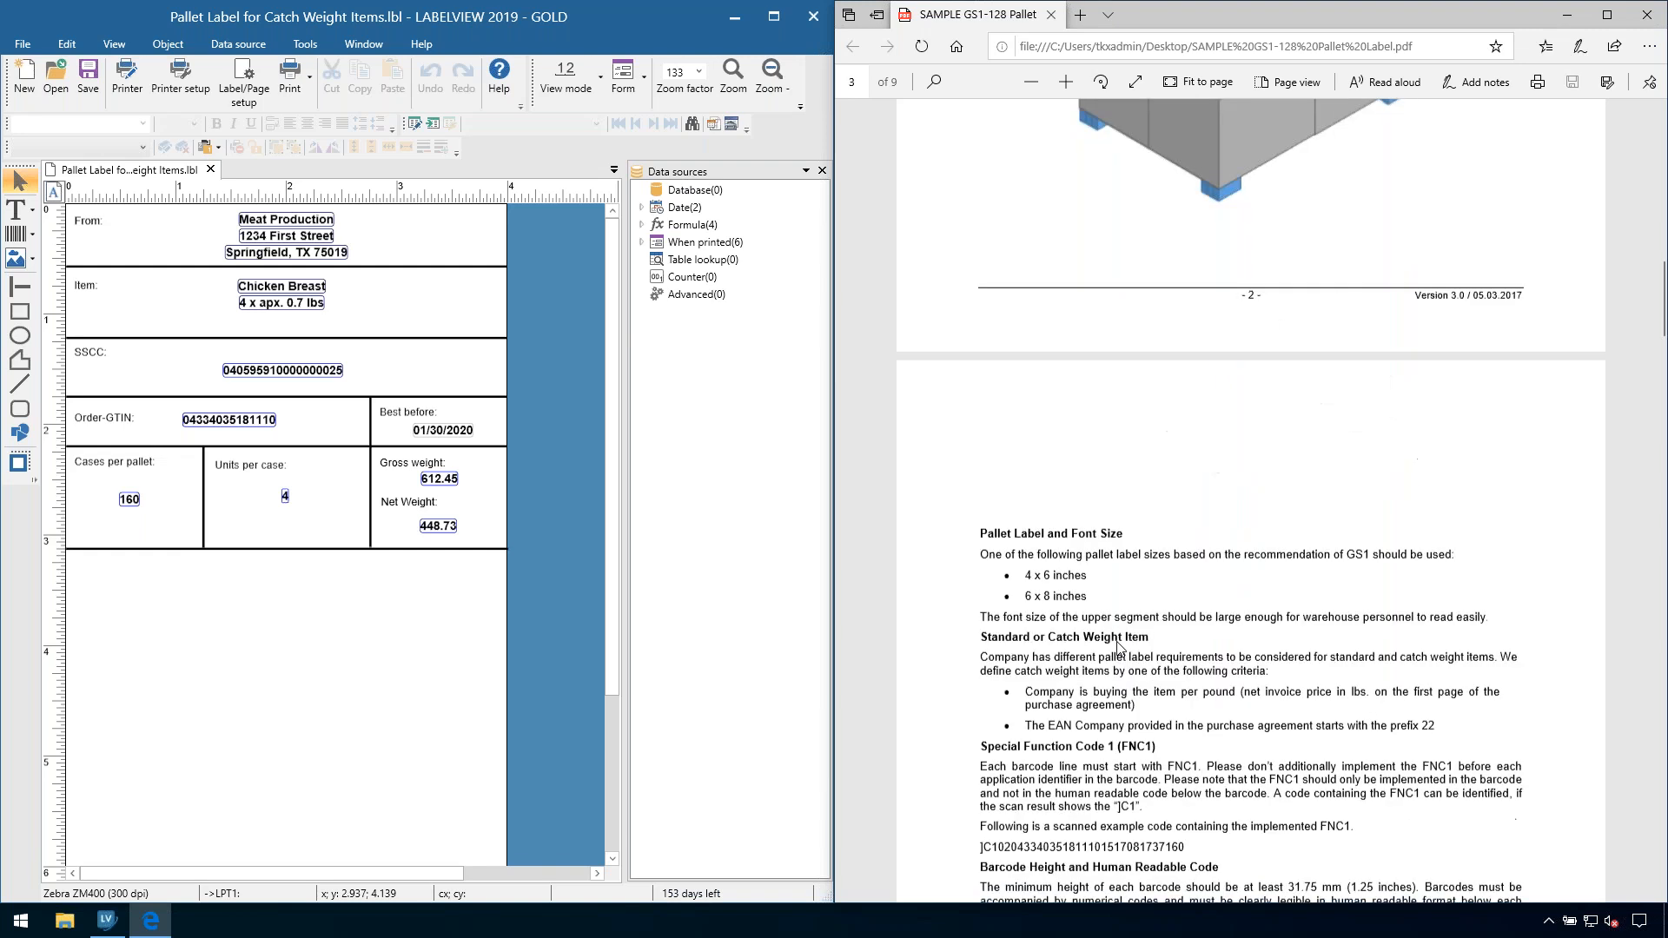
Step: Examine the standard and catch weight example pallet labels and the upper segment field descriptions in the specification PDF
scroll(1062, 645, up, 1)
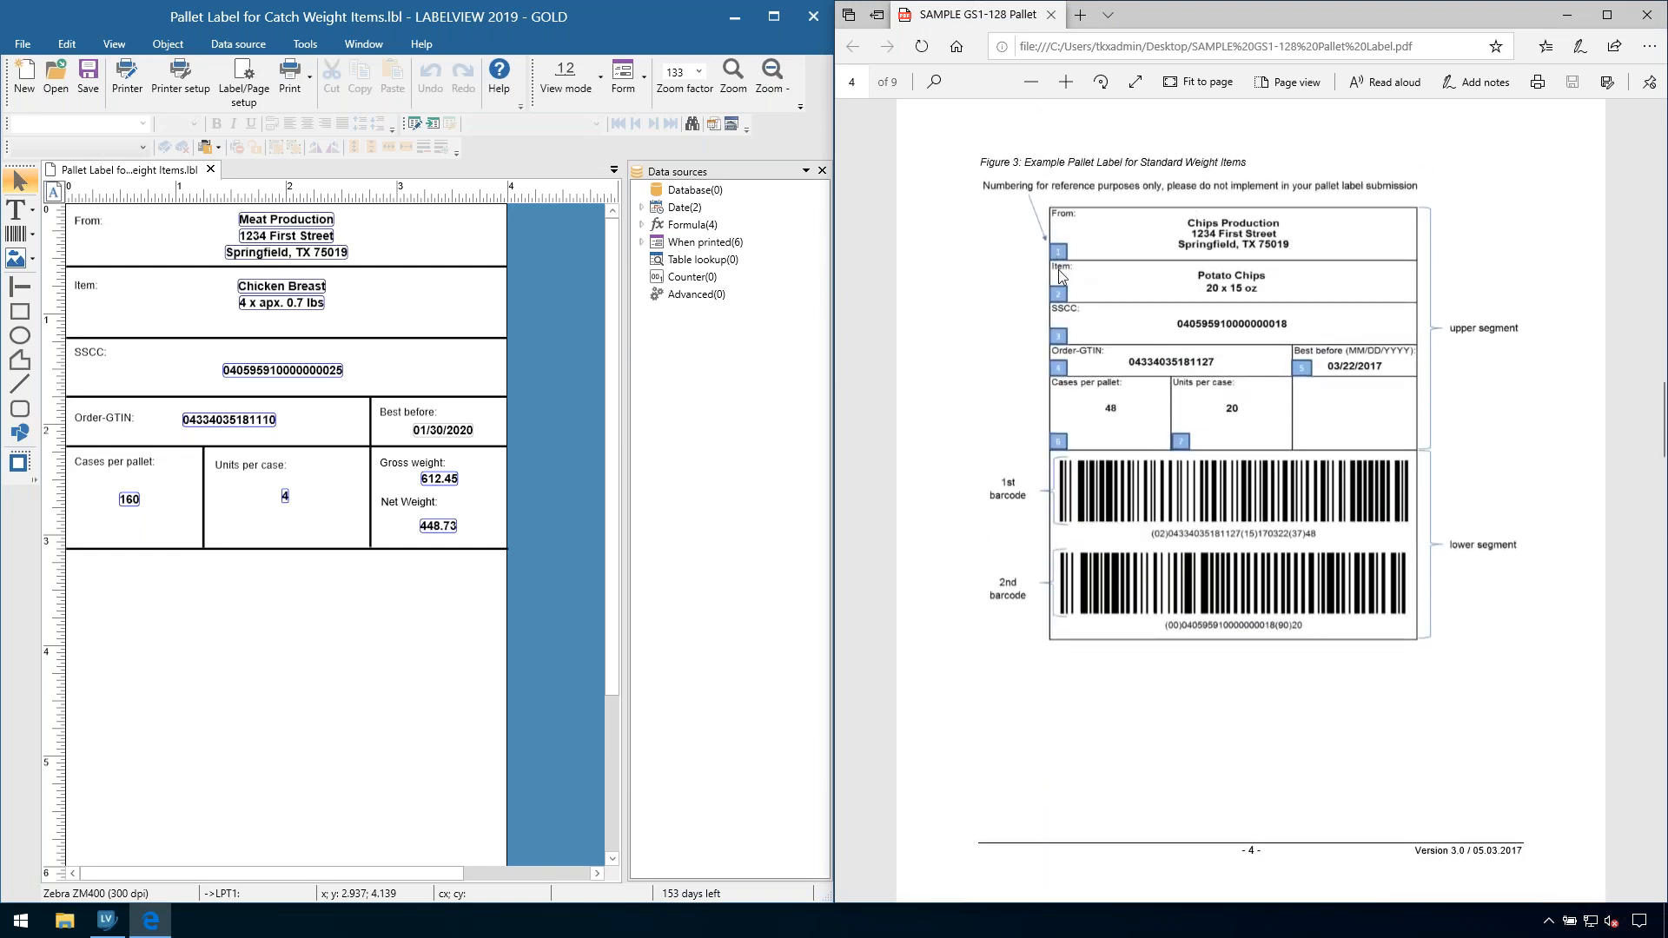
scroll(1049, 411, down, 4)
scroll(1043, 390, up, 6)
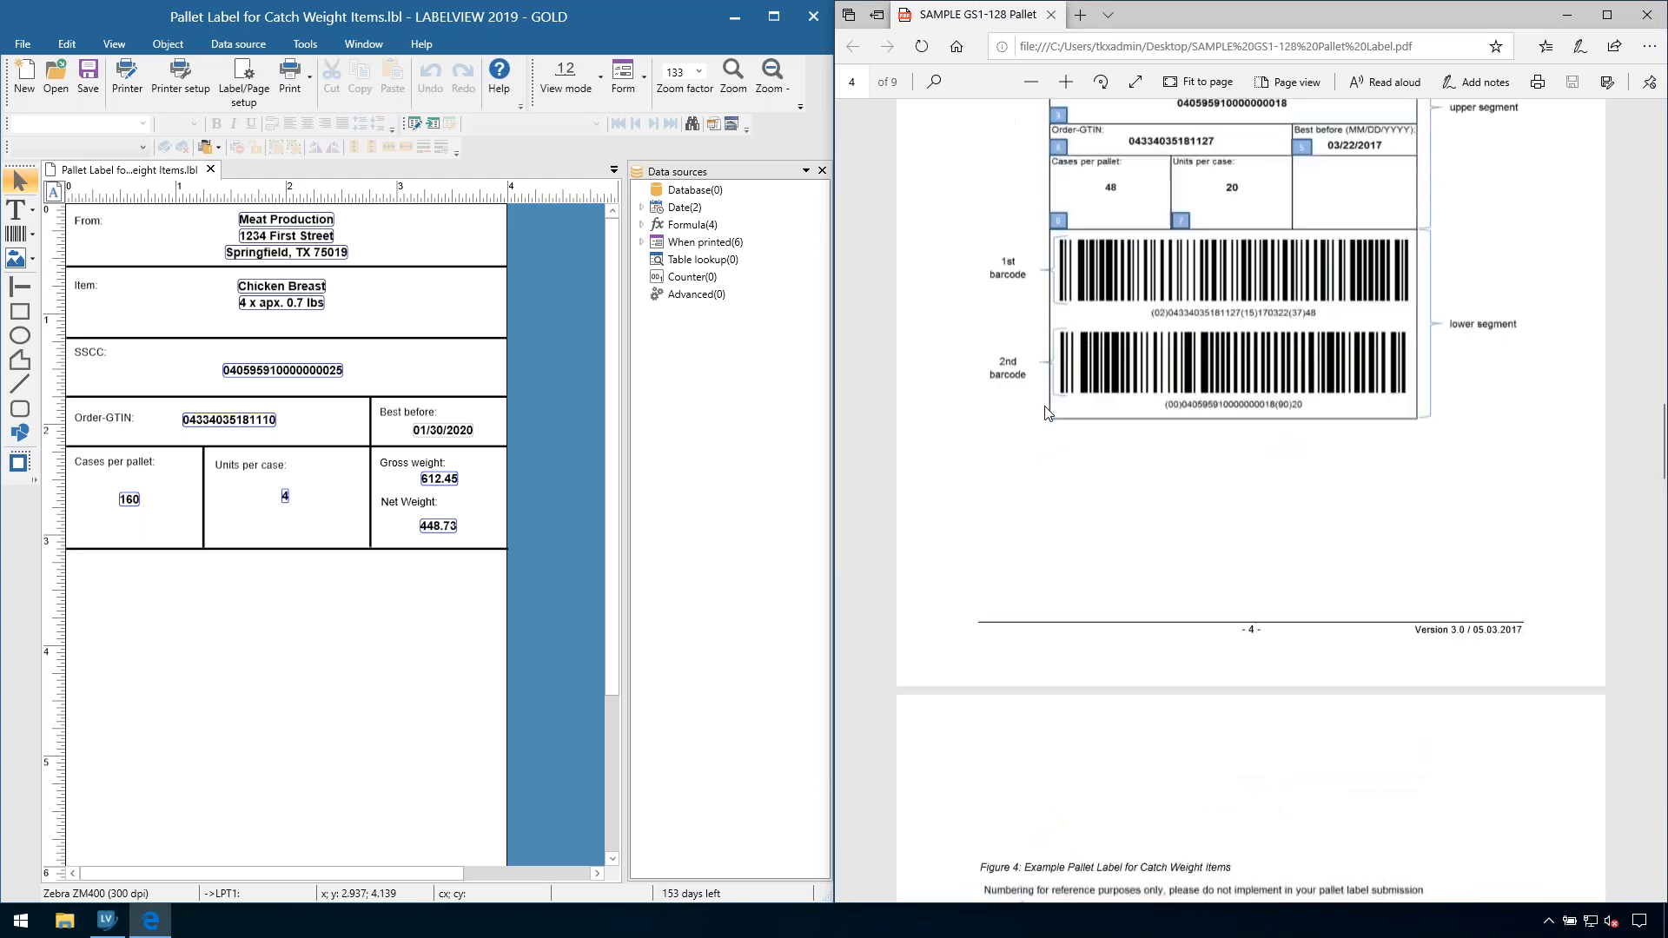
scroll(1025, 391, up, 2)
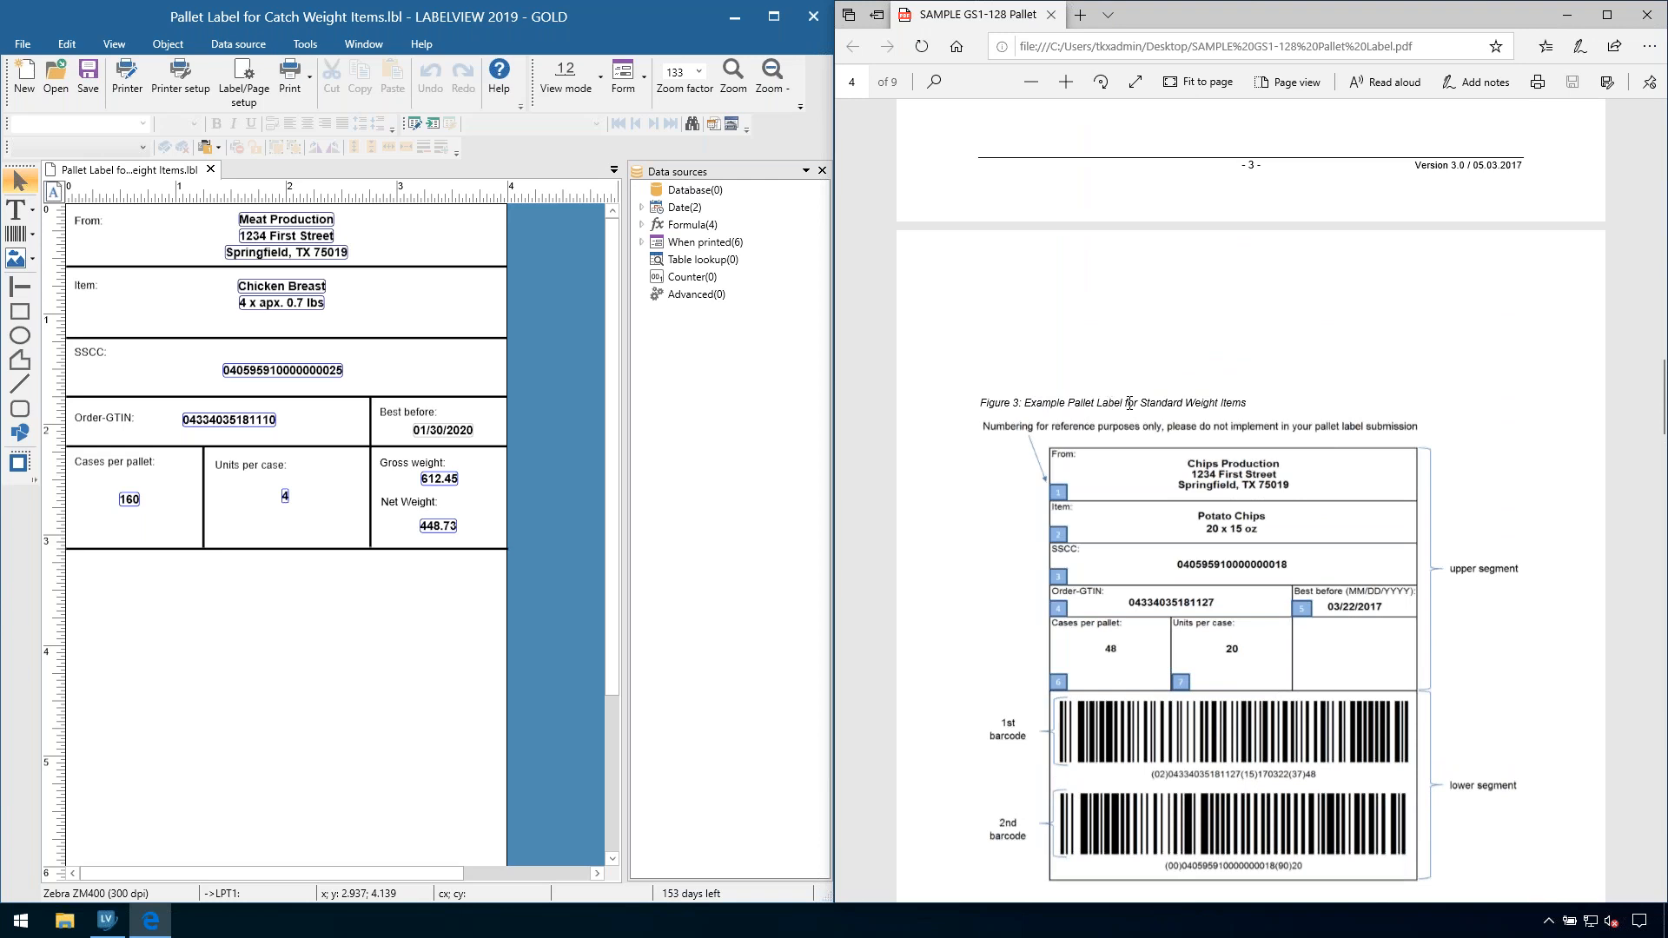
scroll(1157, 400, down, 15)
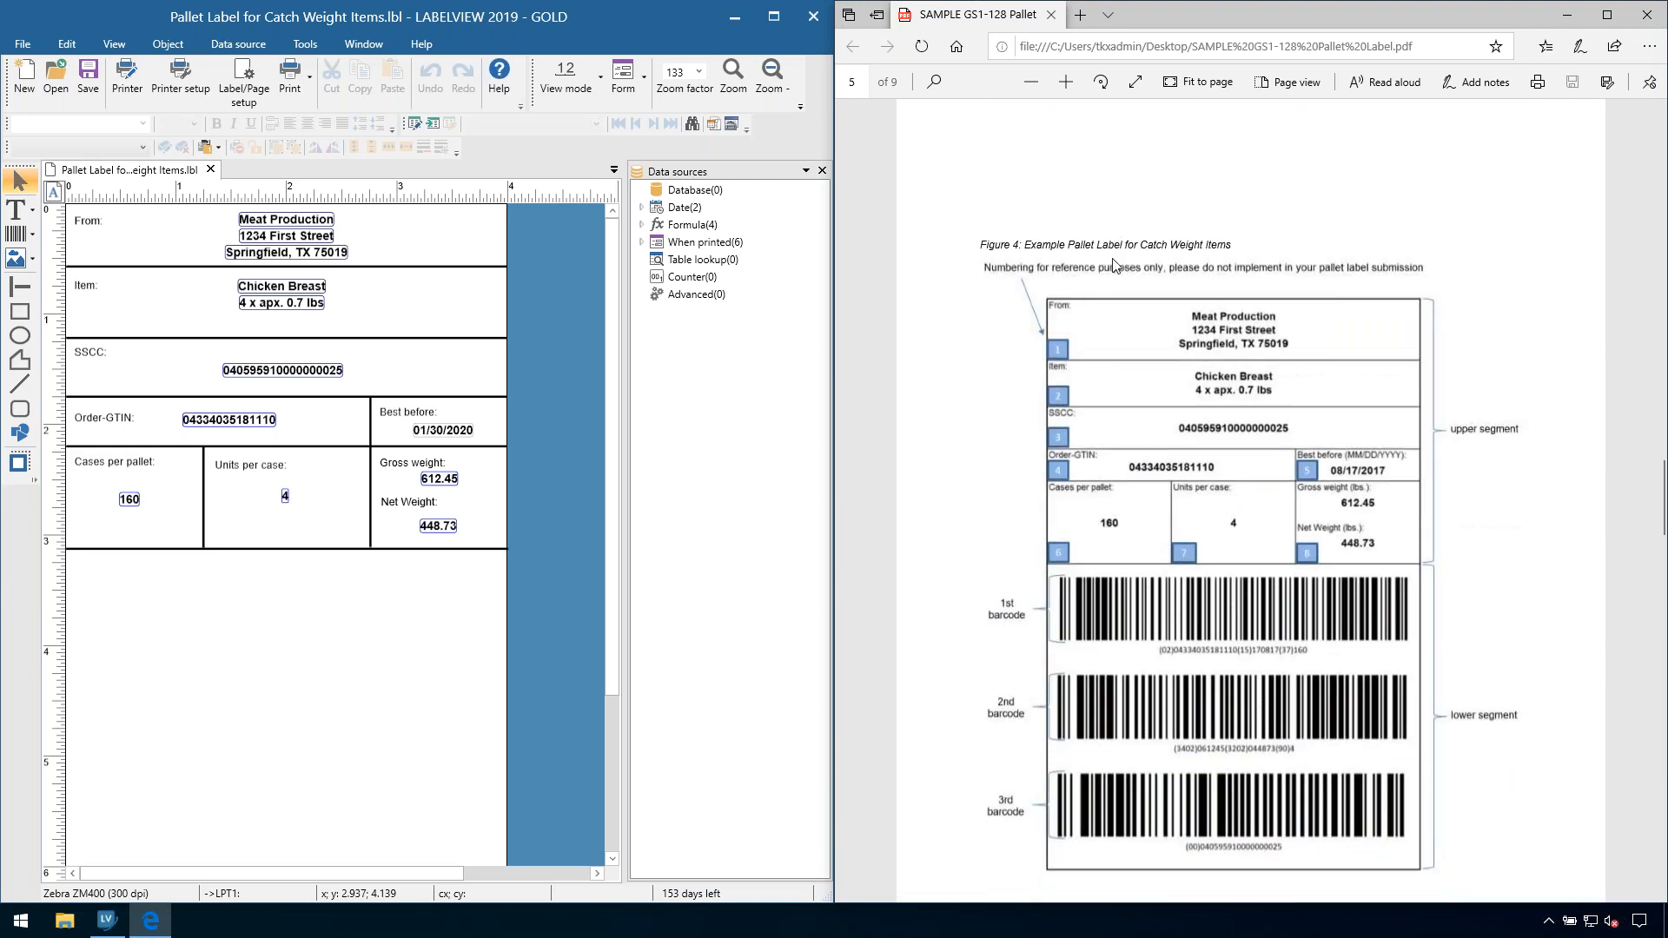
scroll(1040, 462, down, 5)
scroll(1249, 322, up, 3)
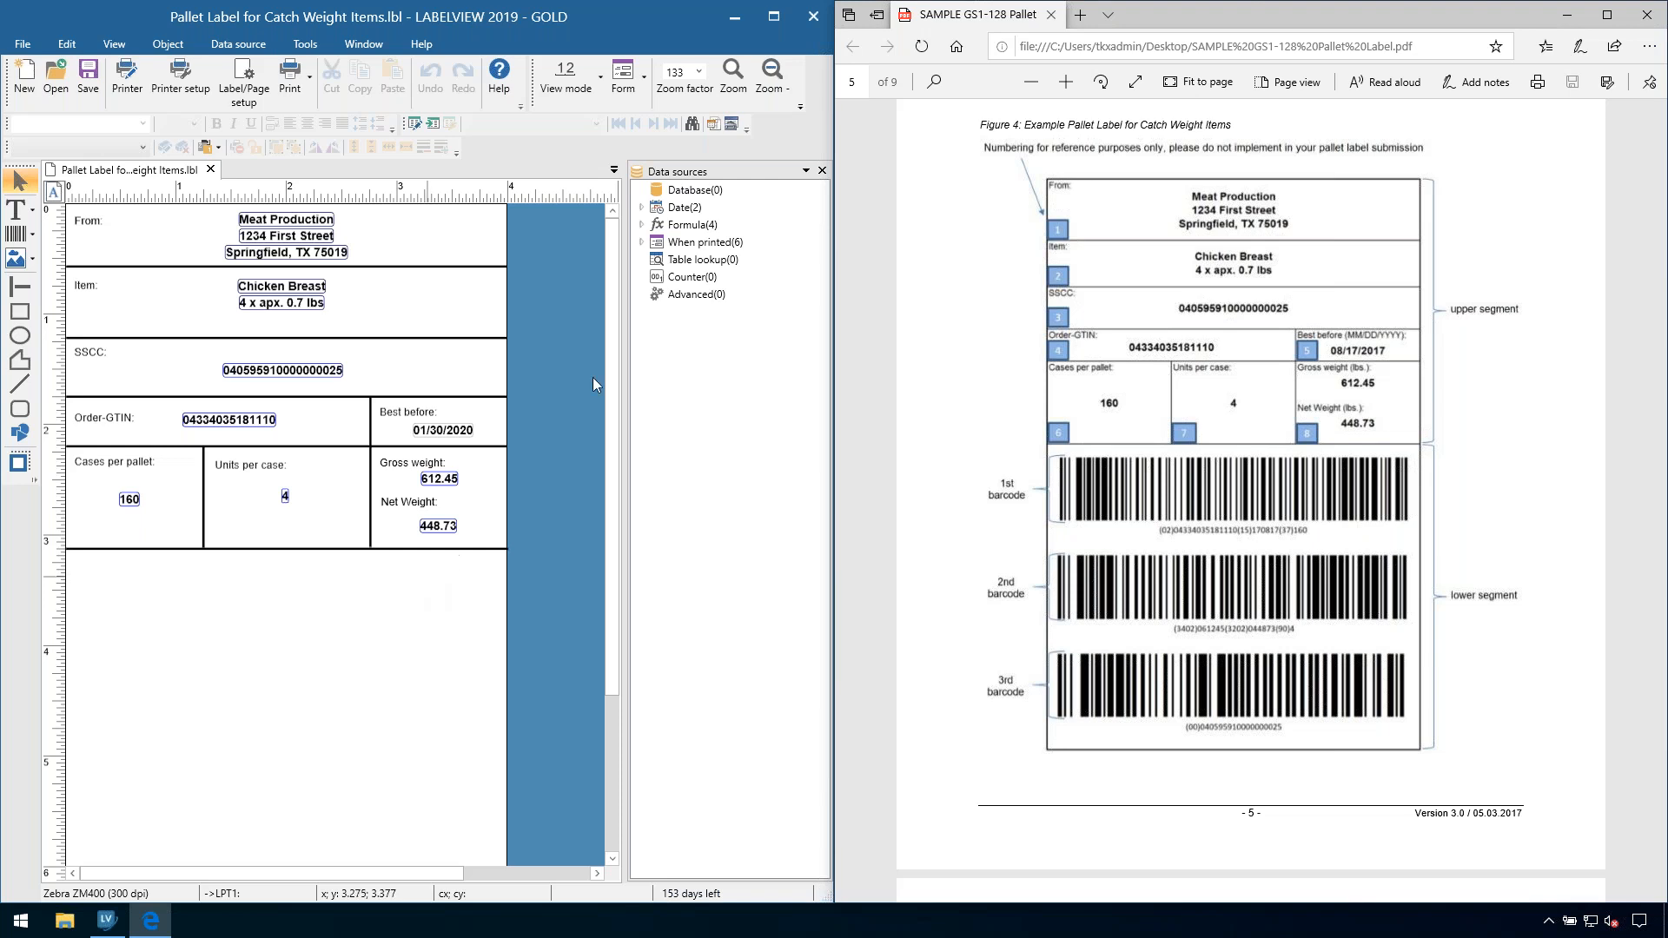
scroll(1061, 598, down, 3)
scroll(1061, 598, down, 12)
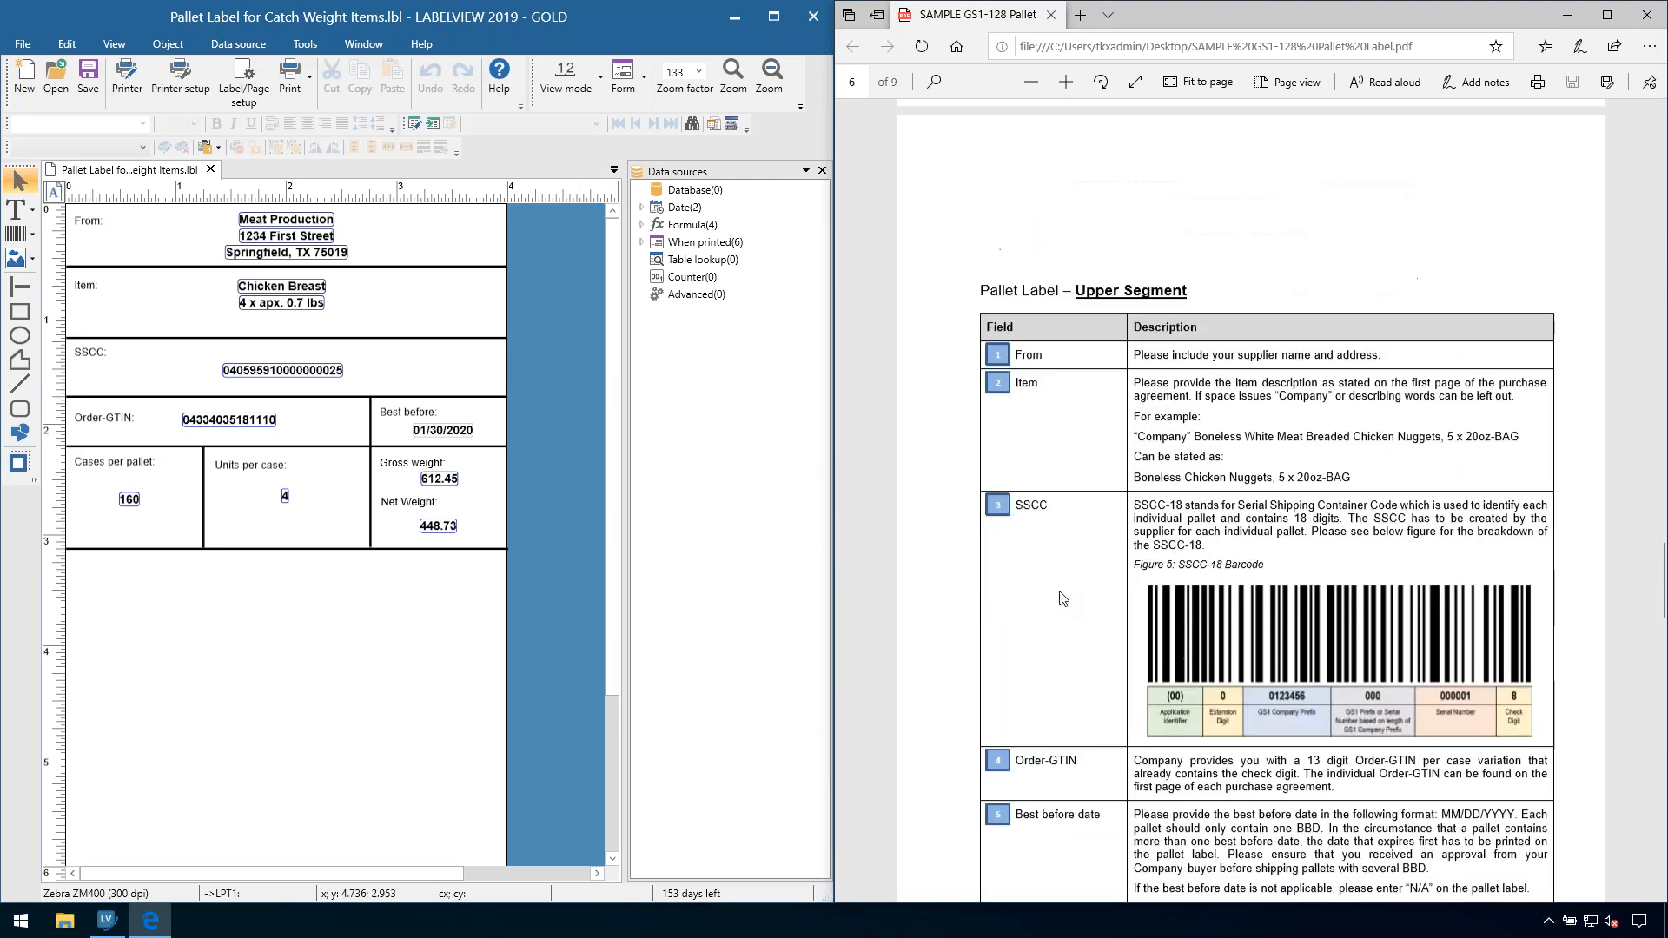
scroll(1062, 598, up, 1)
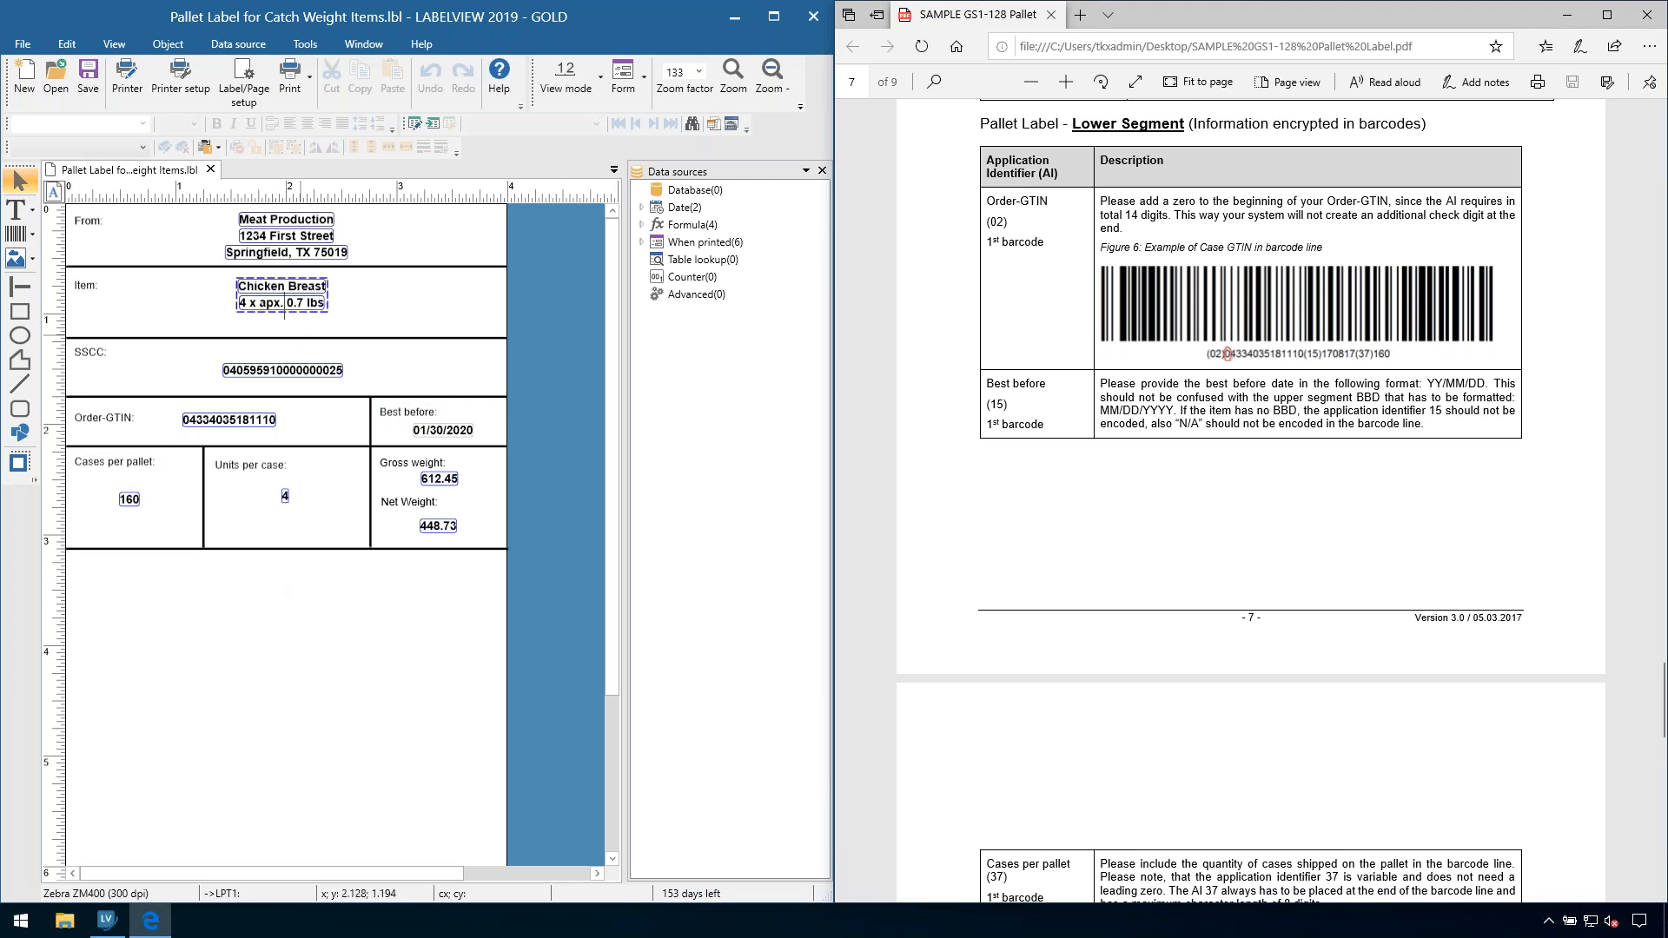
Step: Expand the when-printed data sources and study the PDF's lower segment rules for the application identifiers in each barcode
click(641, 242)
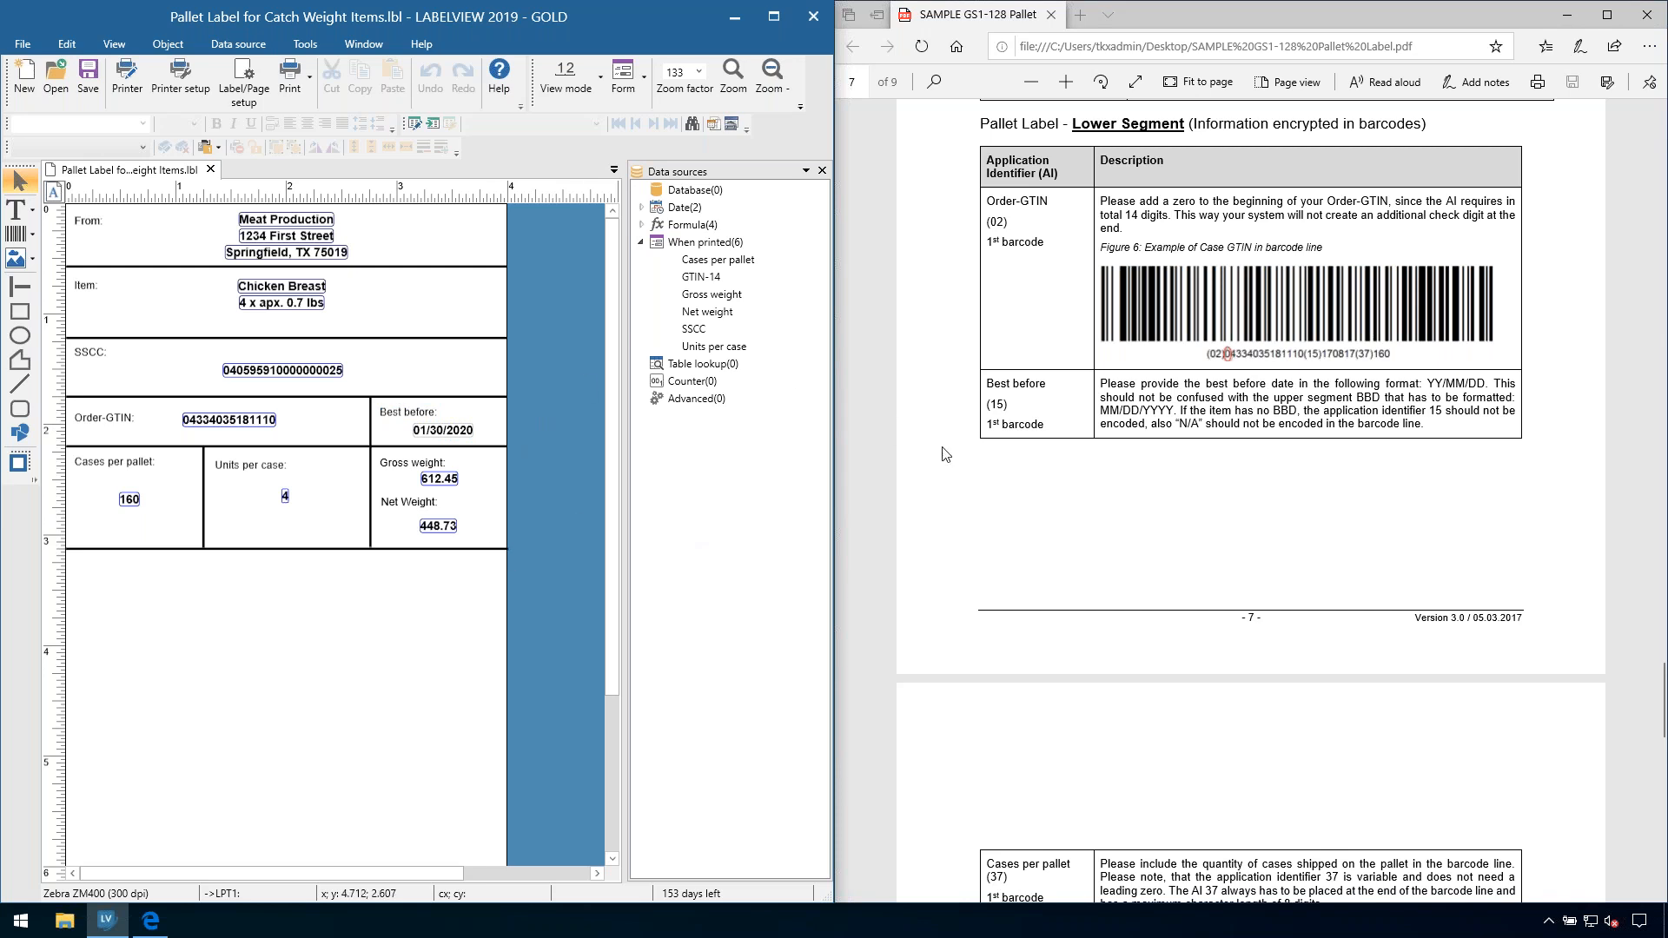
scroll(1045, 604, down, 1)
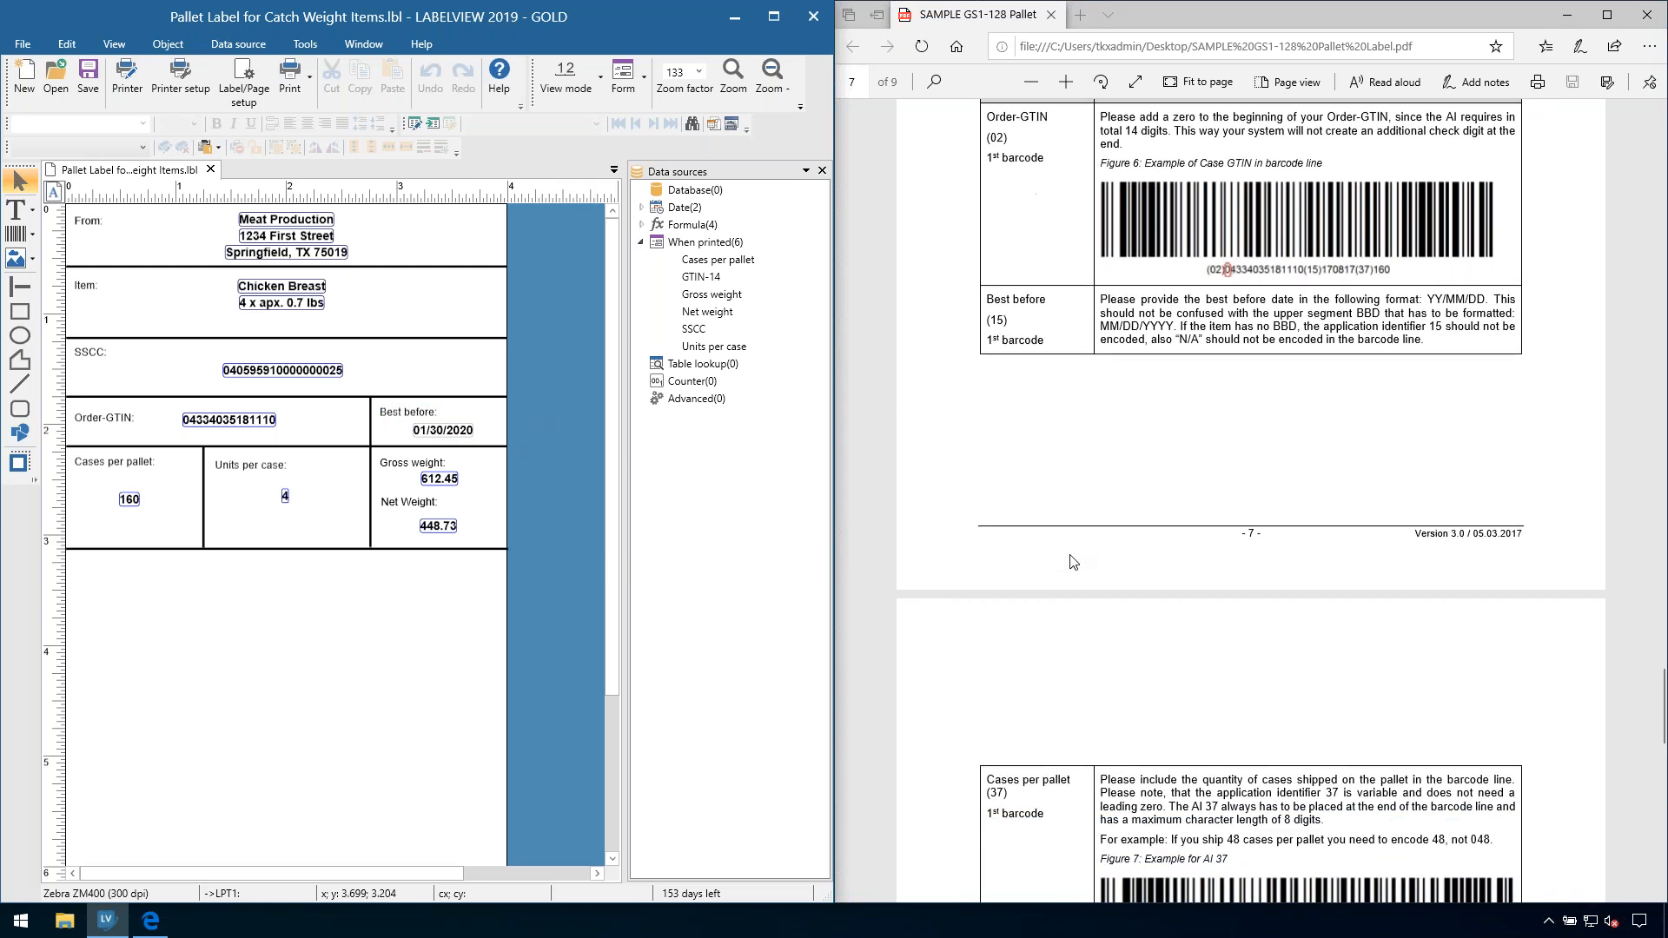
scroll(1045, 604, up, 15)
scroll(1043, 600, up, 3)
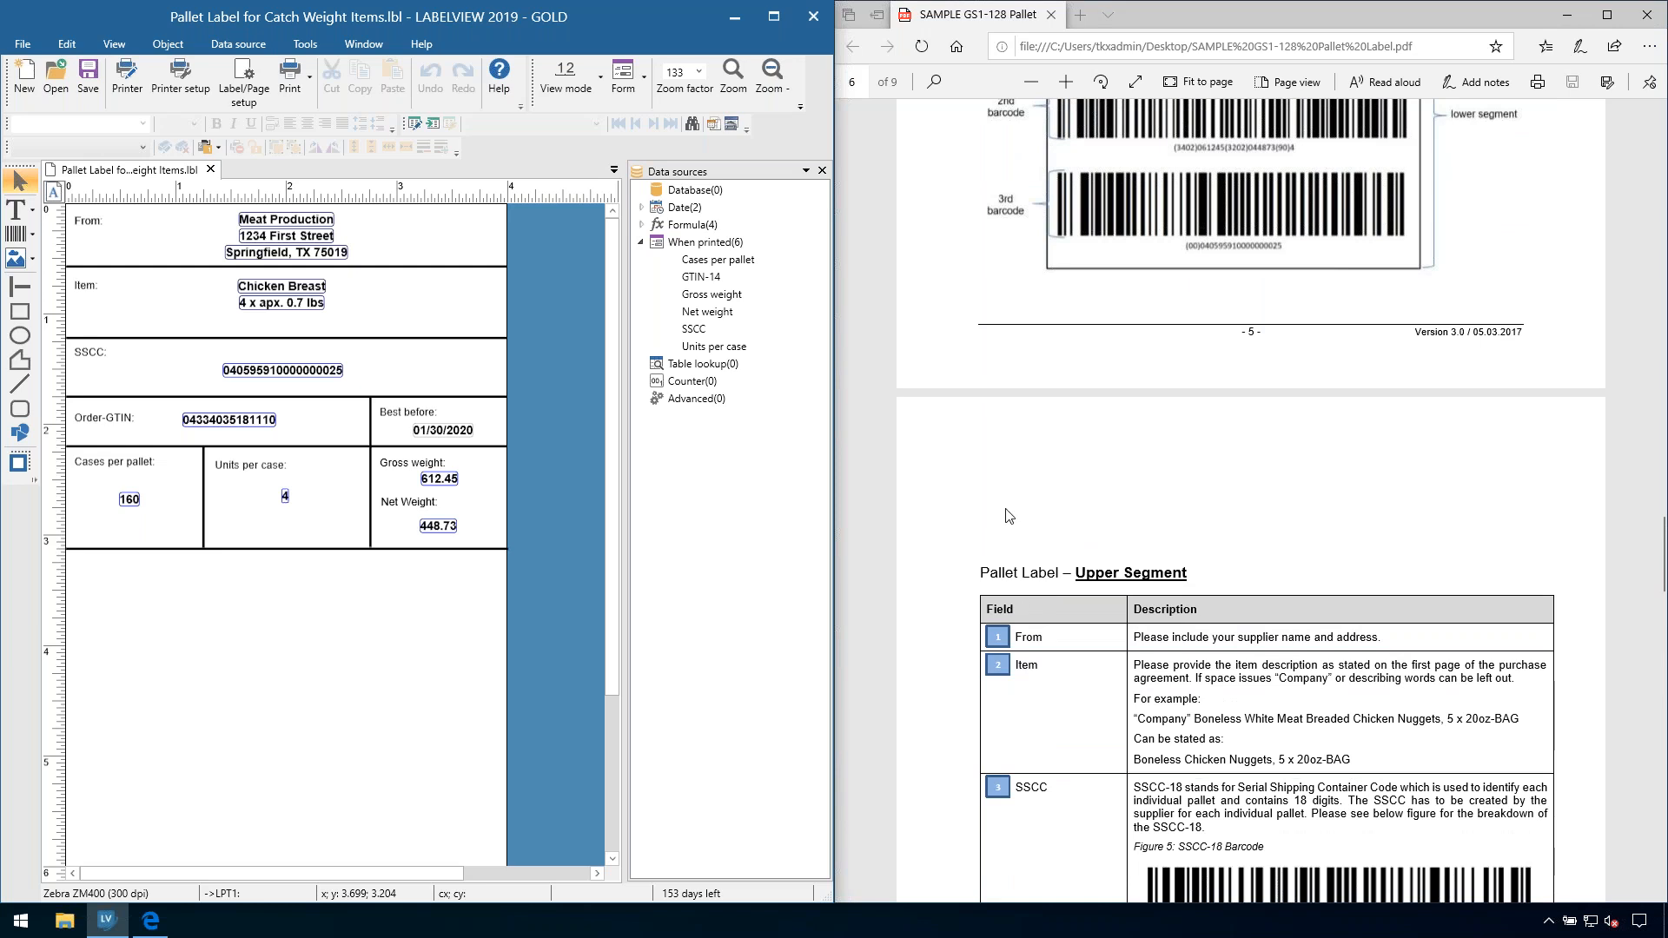
scroll(991, 275, up, 3)
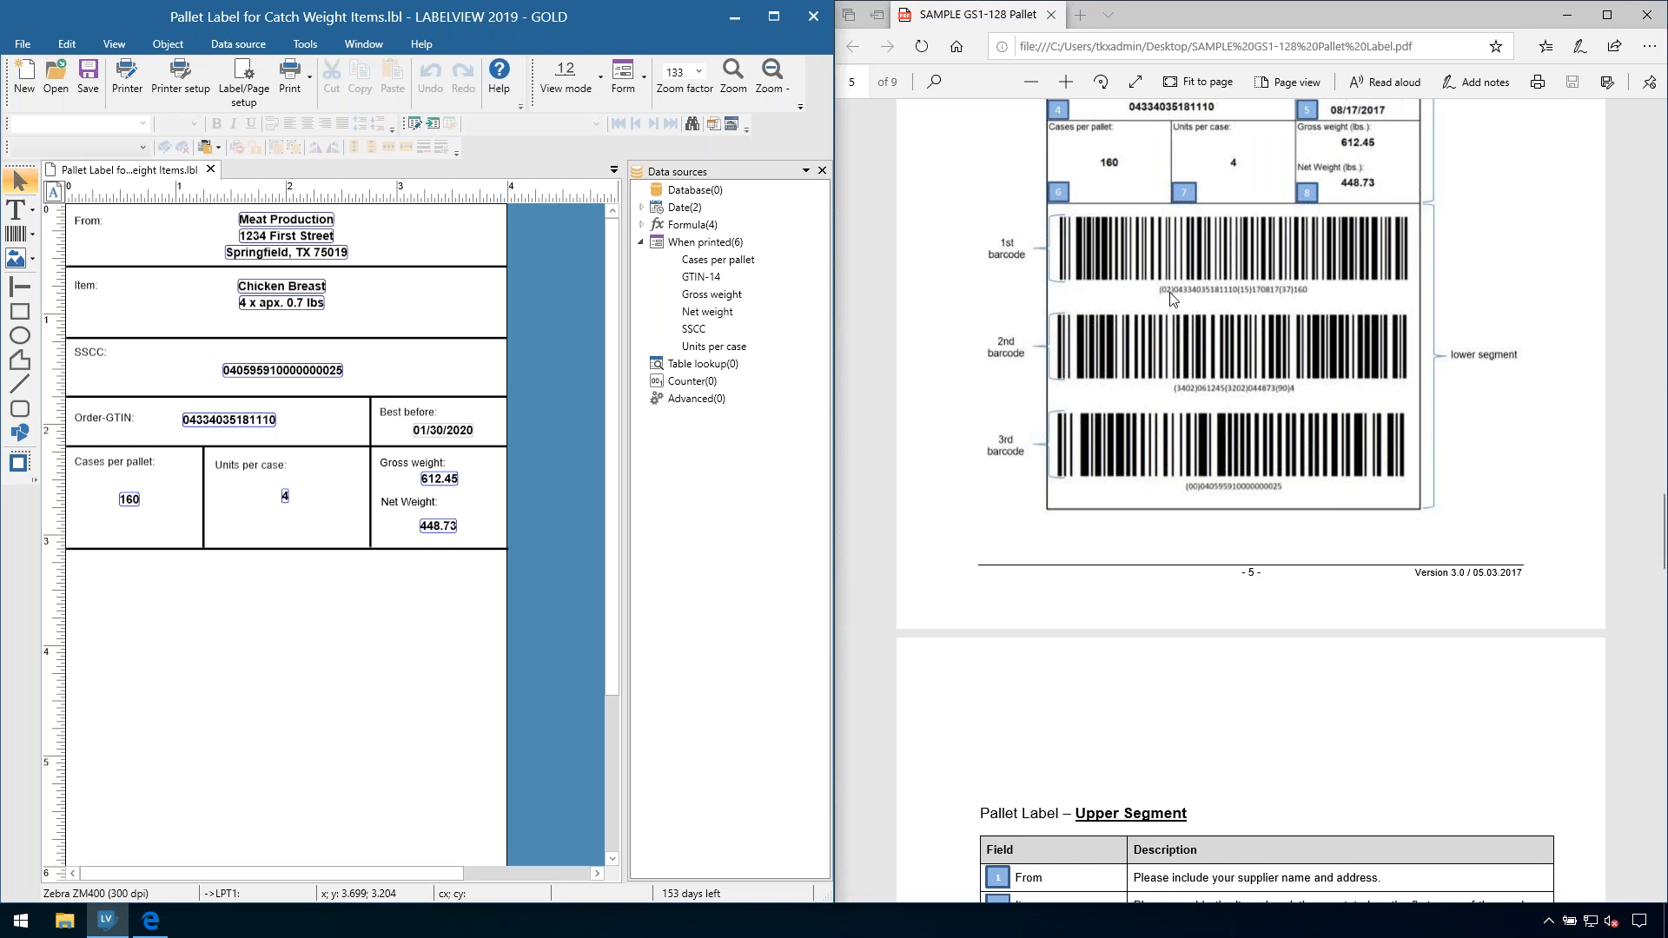
scroll(1065, 413, down, 15)
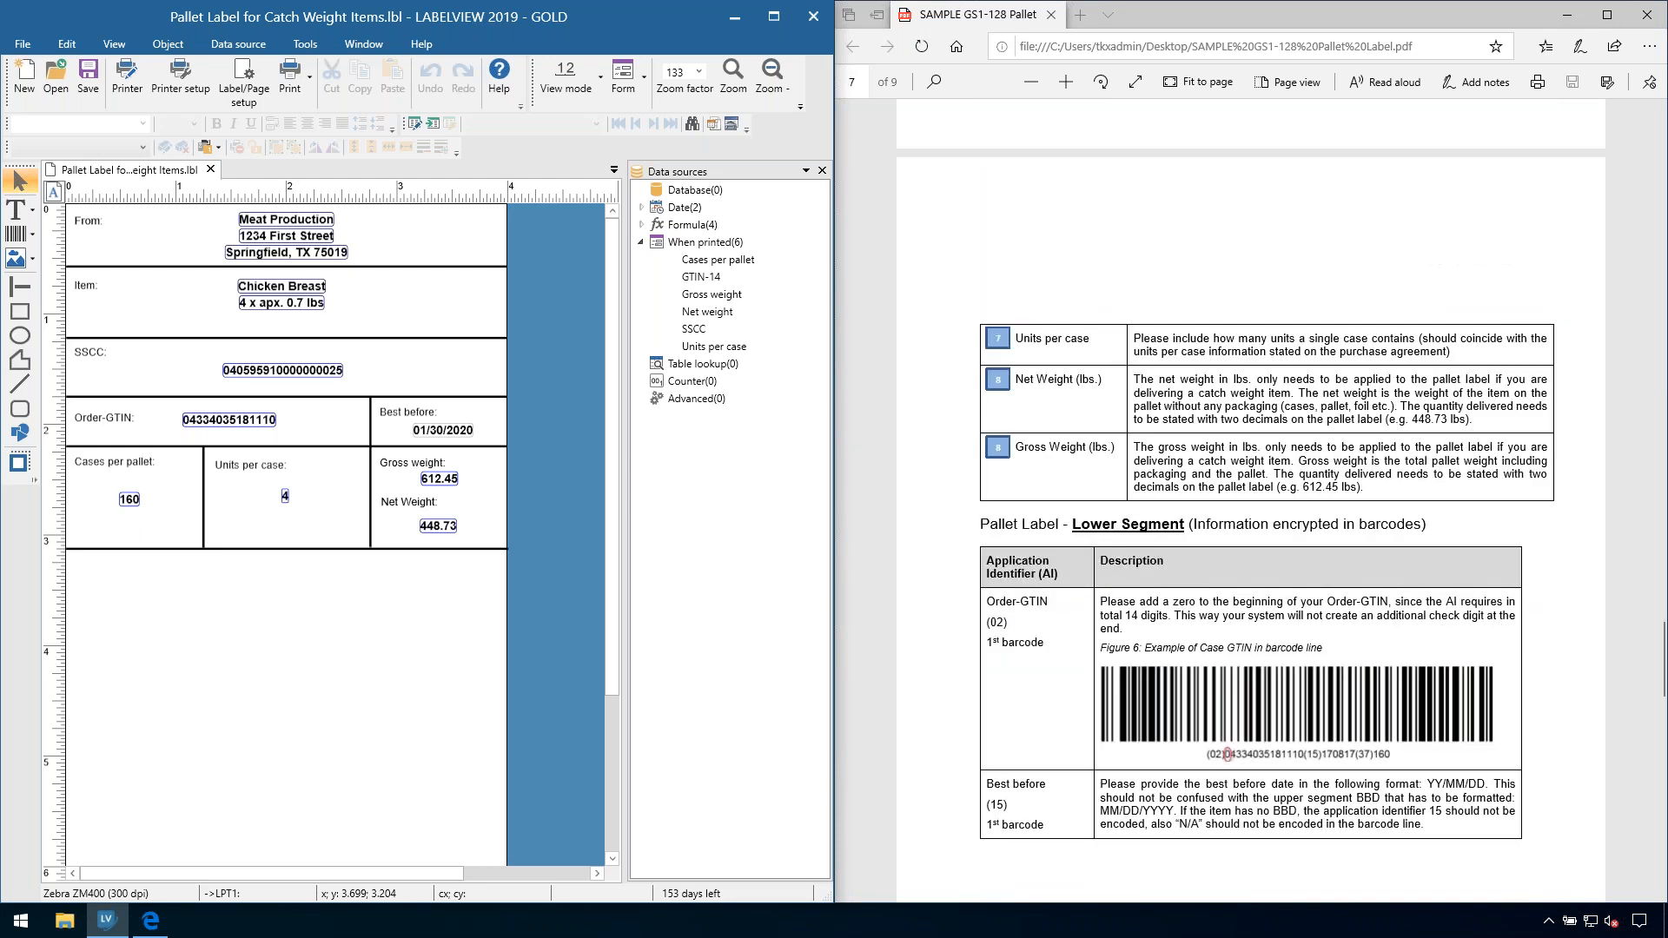
scroll(1005, 423, down, 3)
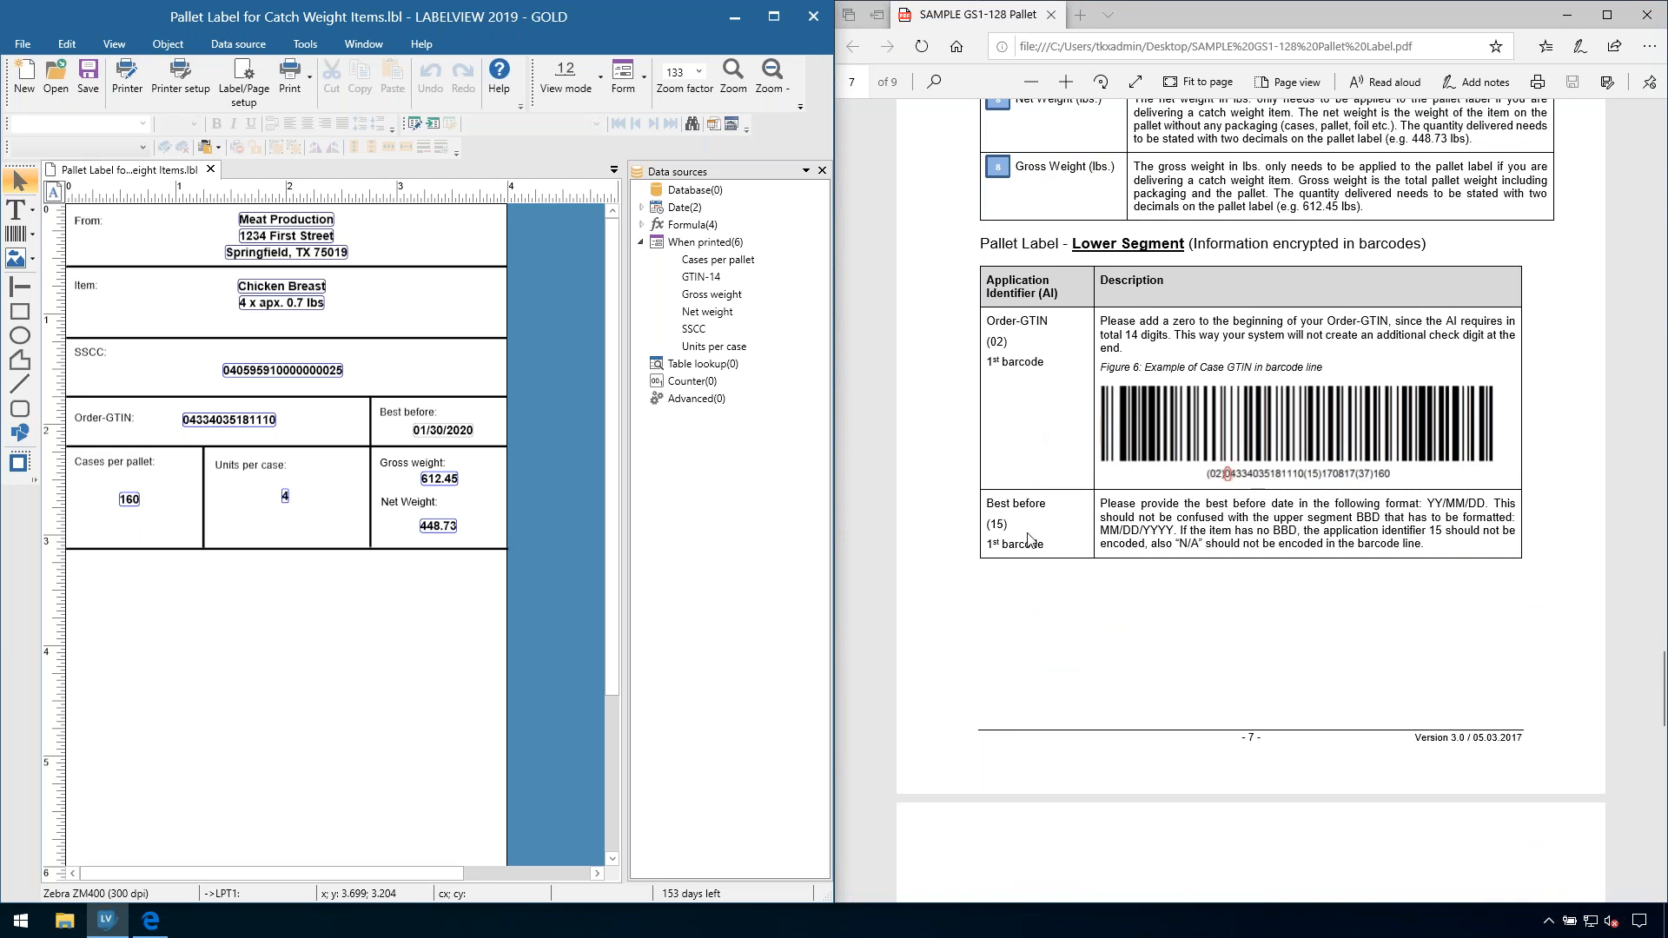
double_click(1130, 335)
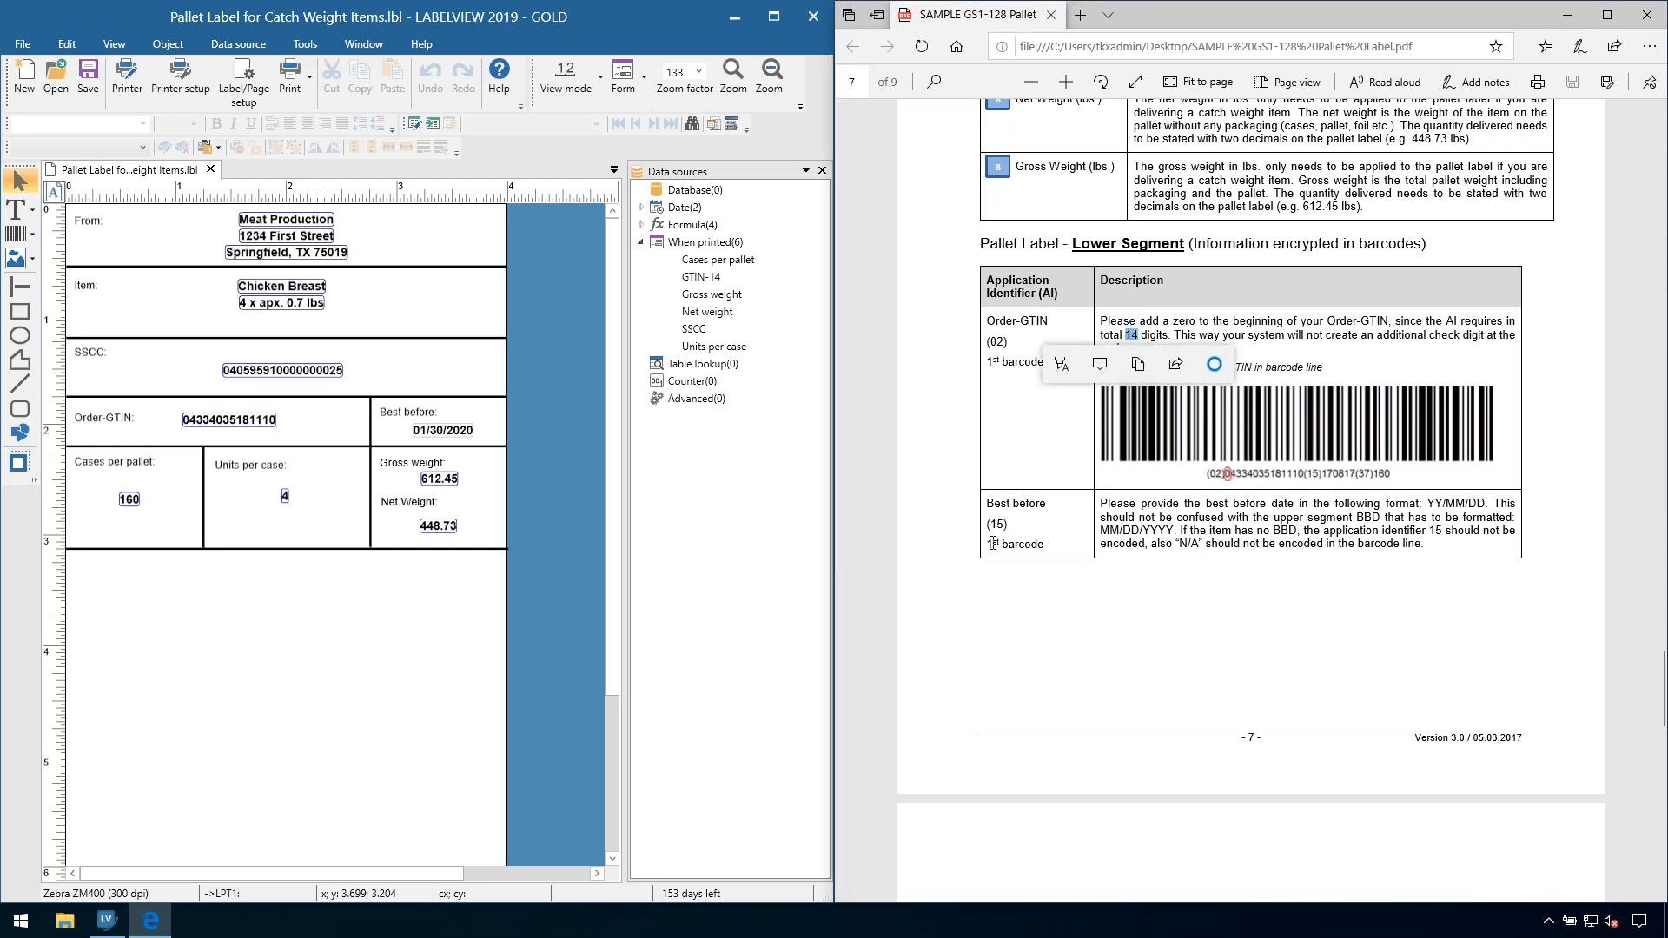
click(993, 557)
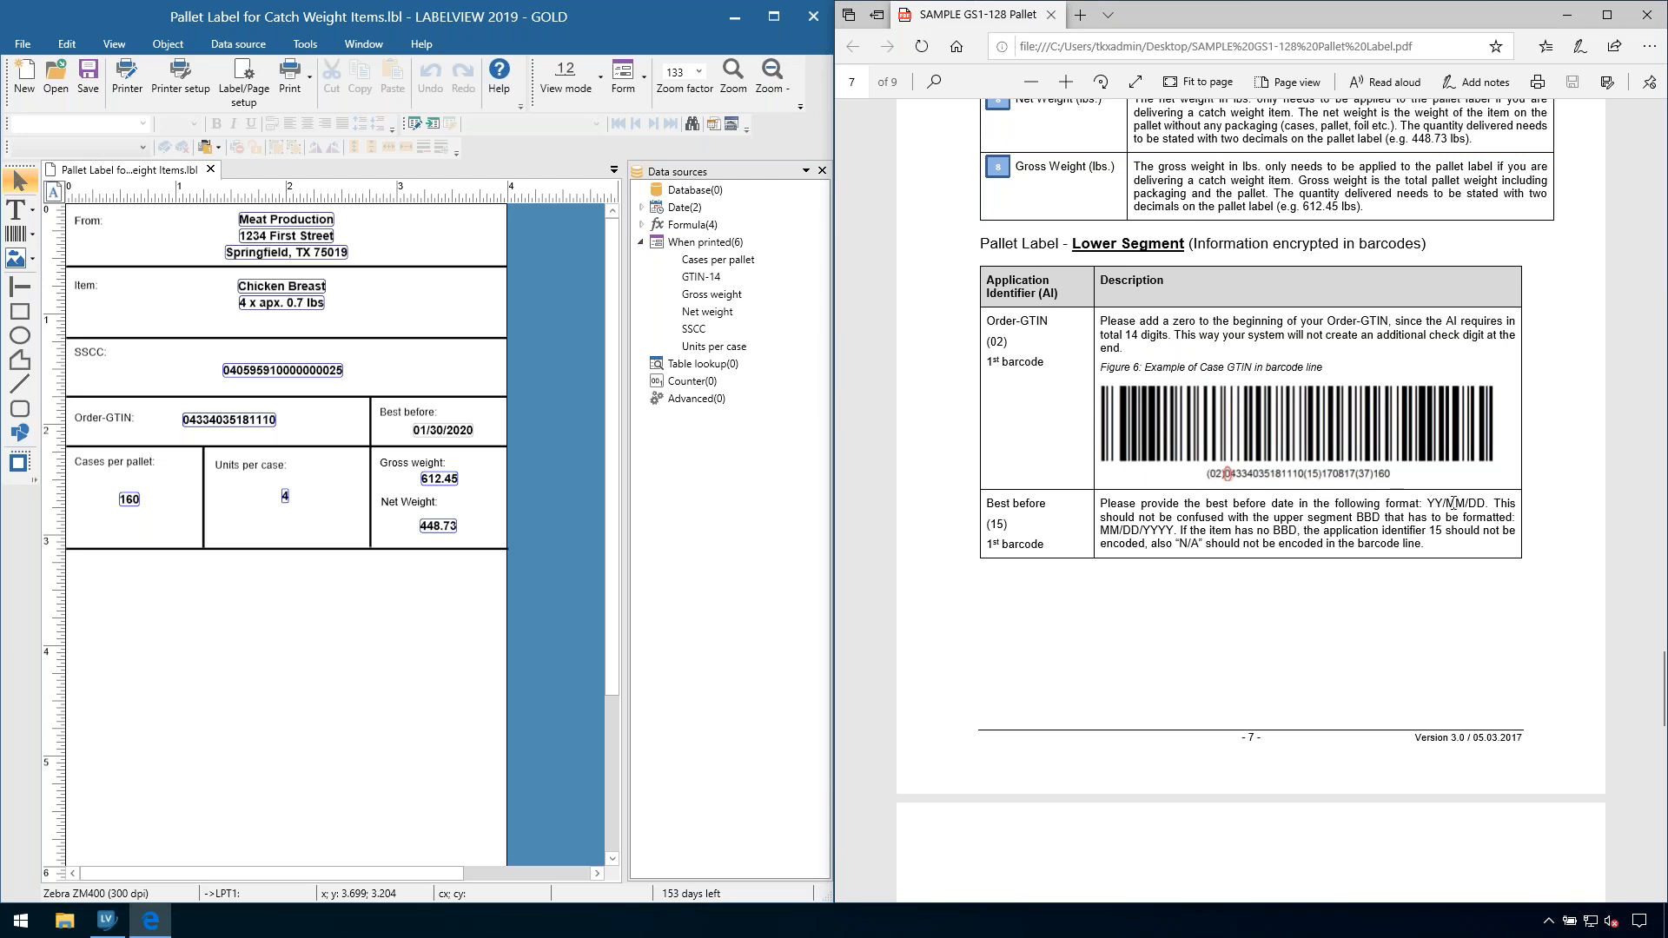
scroll(979, 618, down, 10)
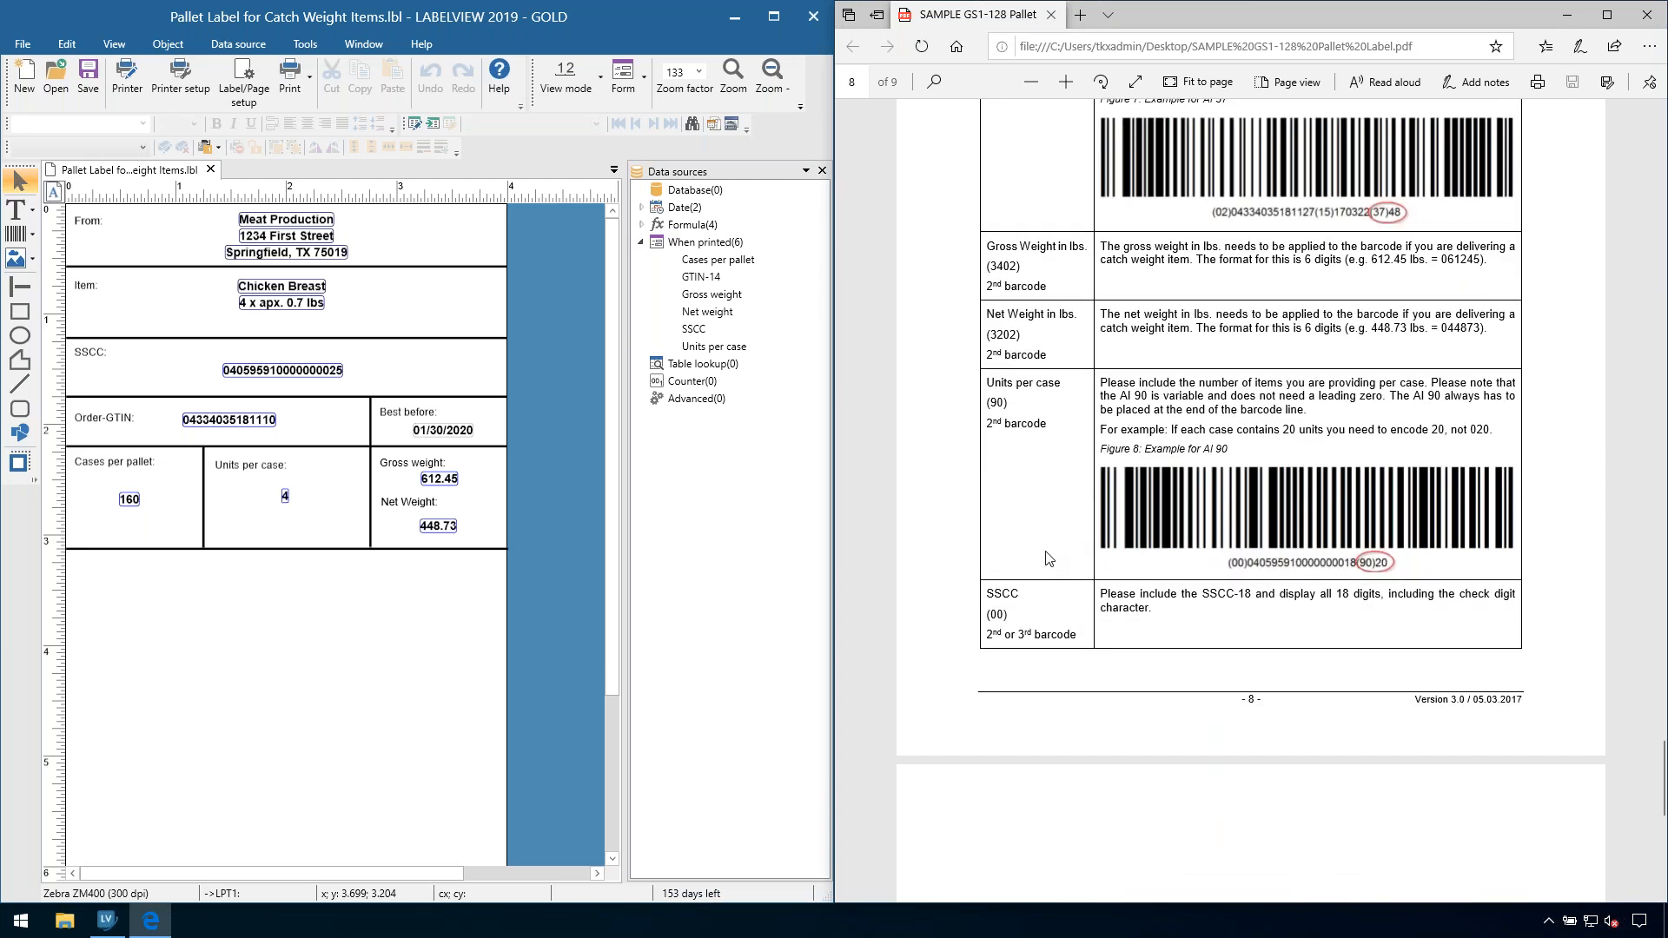
scroll(1008, 633, up, 10)
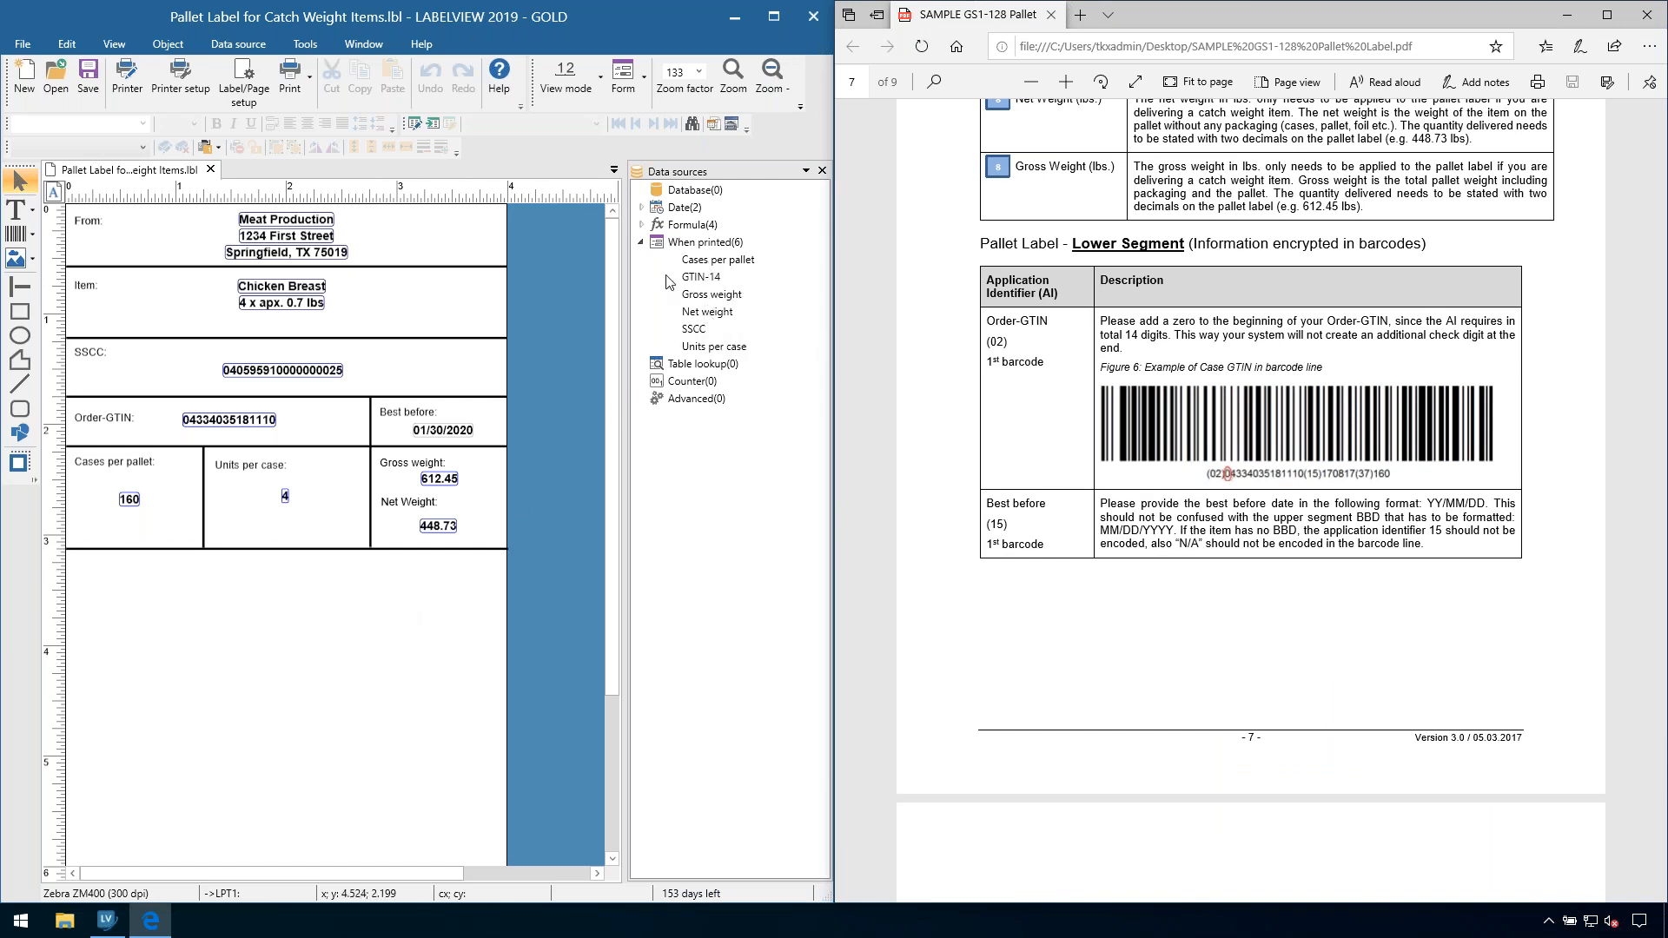
Step: Expand the formula data sources and check which data sources feed the gross weight and net weight fields on the label
click(642, 225)
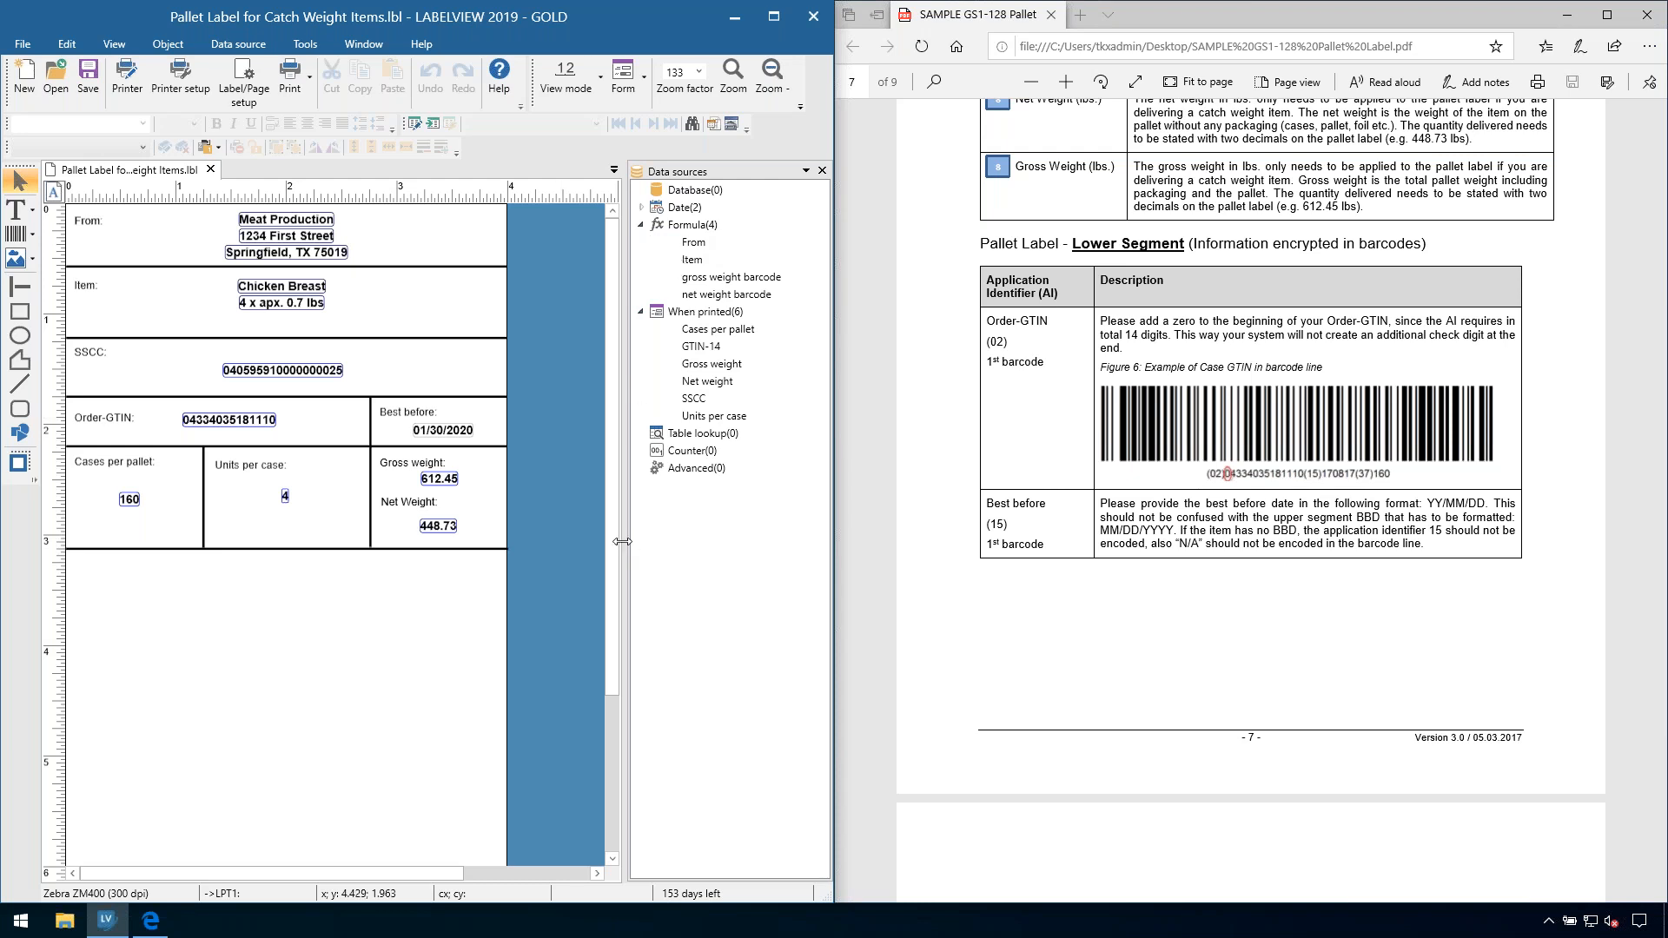
click(439, 478)
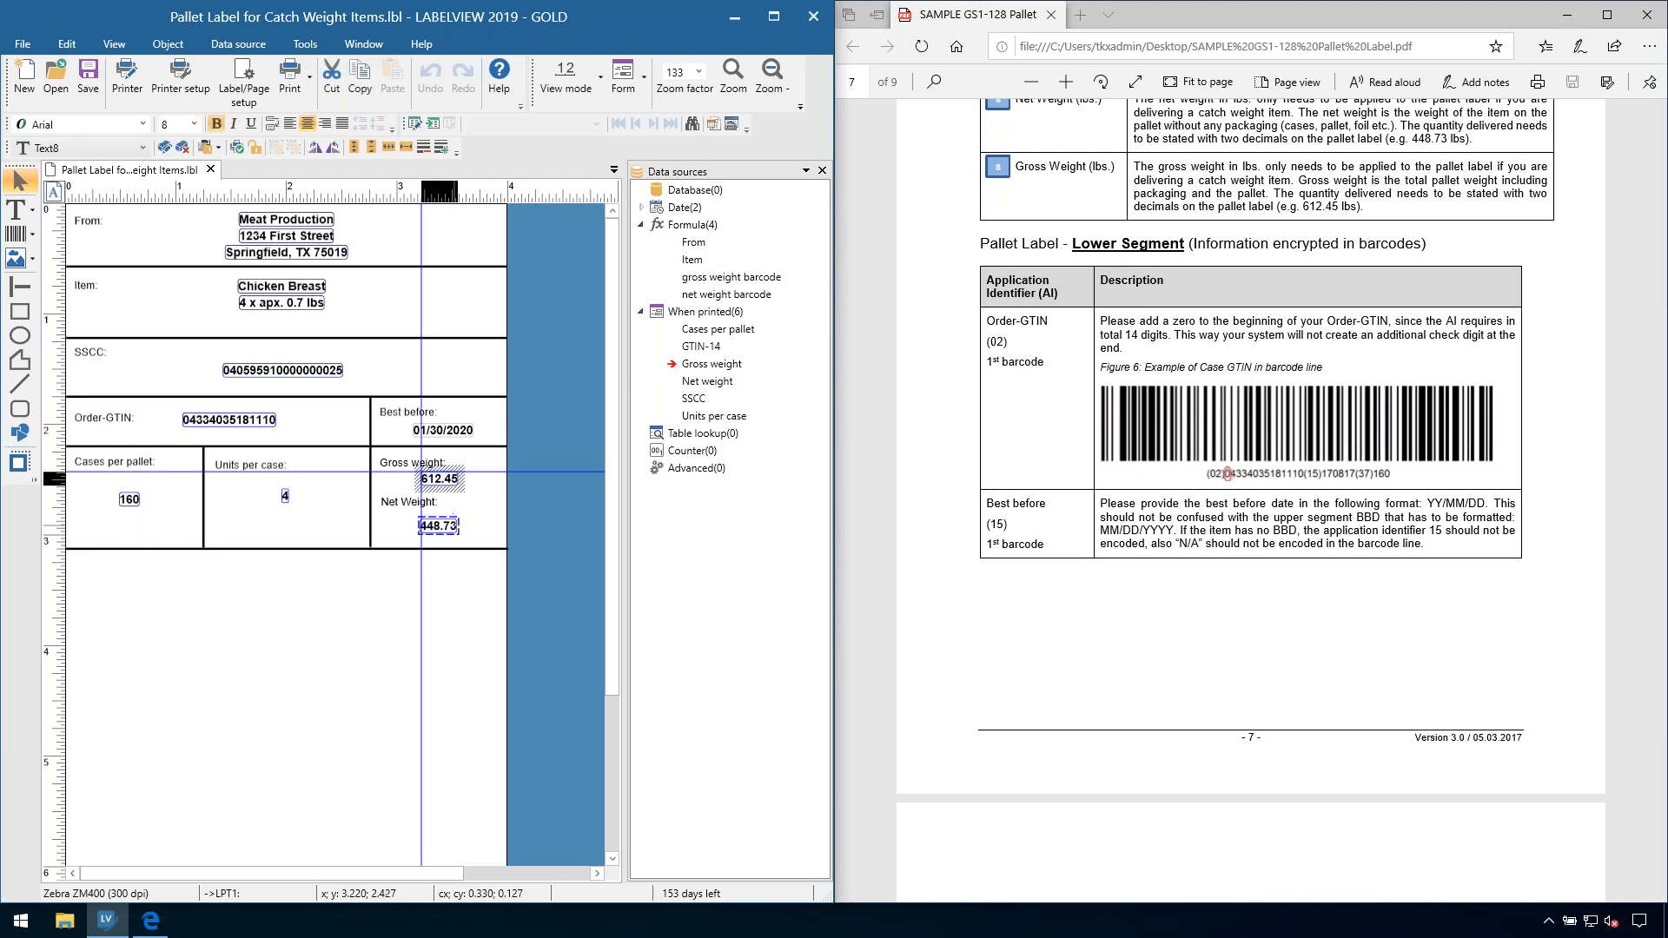
key(Tab)
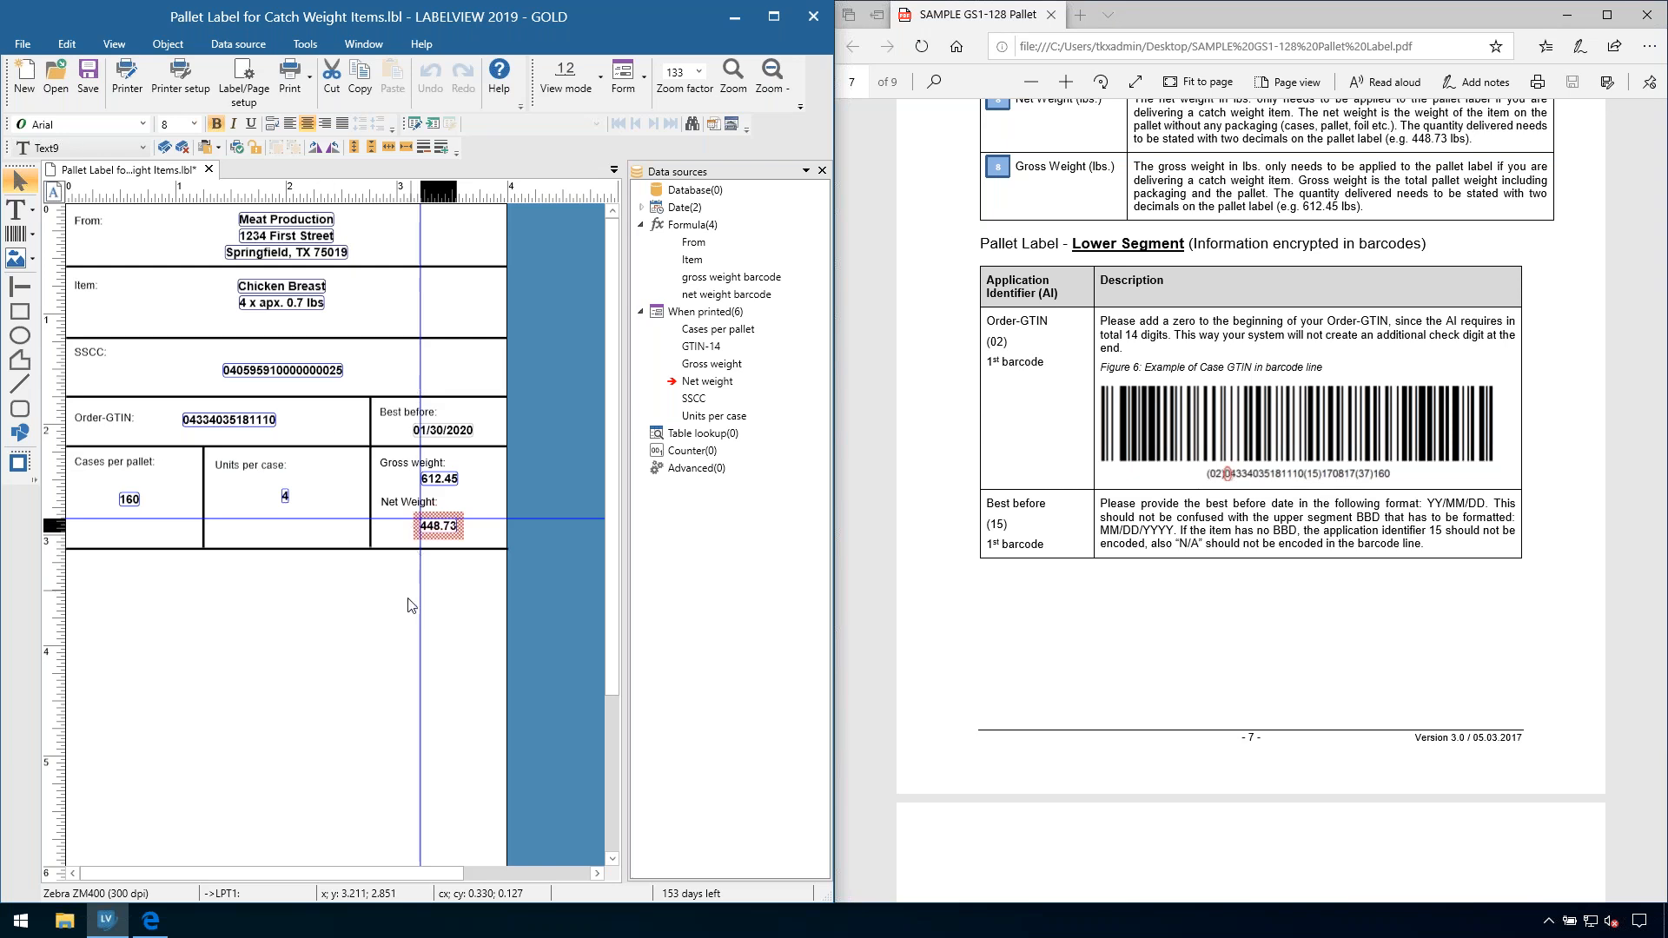
click(459, 483)
click(454, 529)
click(469, 513)
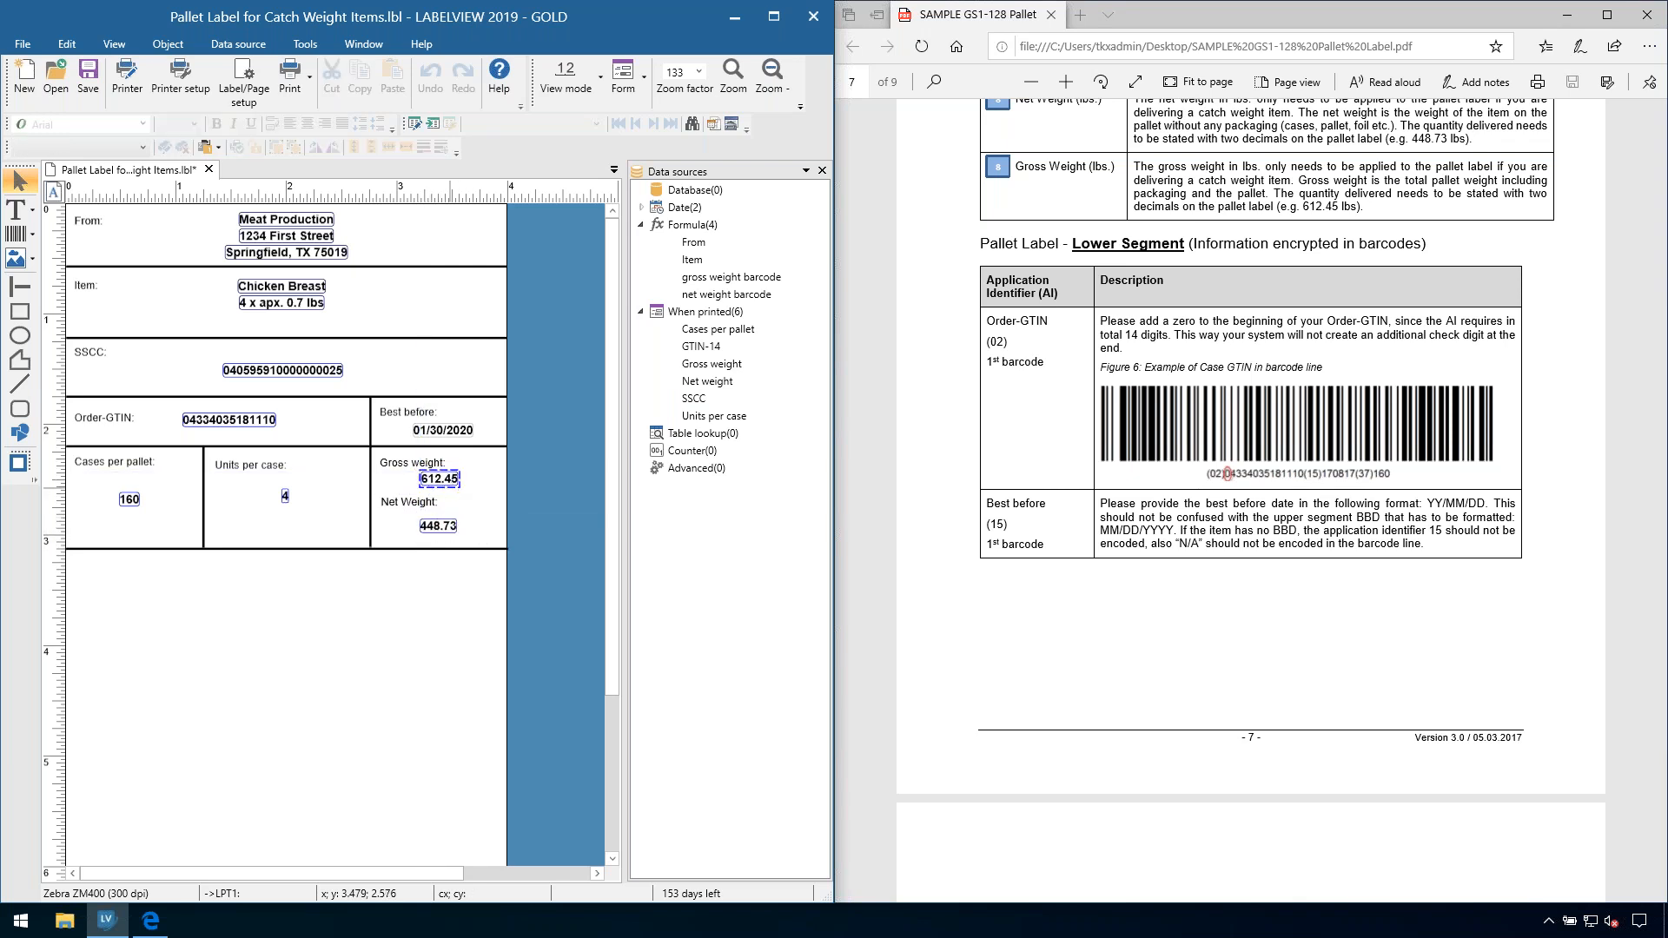
click(443, 493)
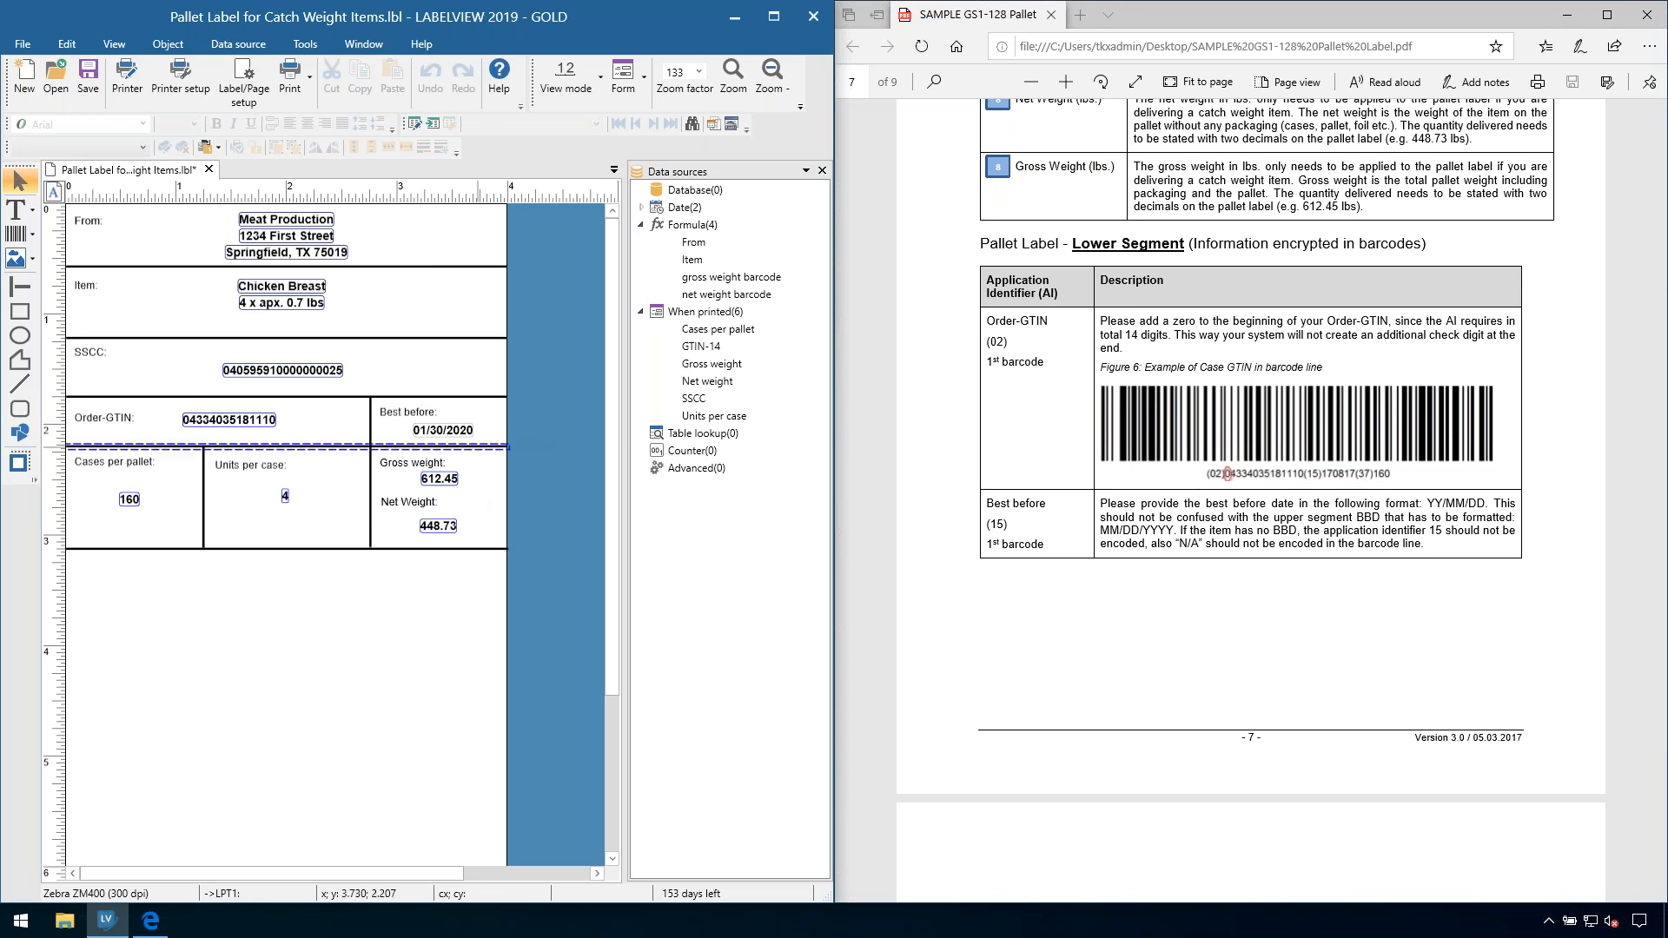
click(439, 479)
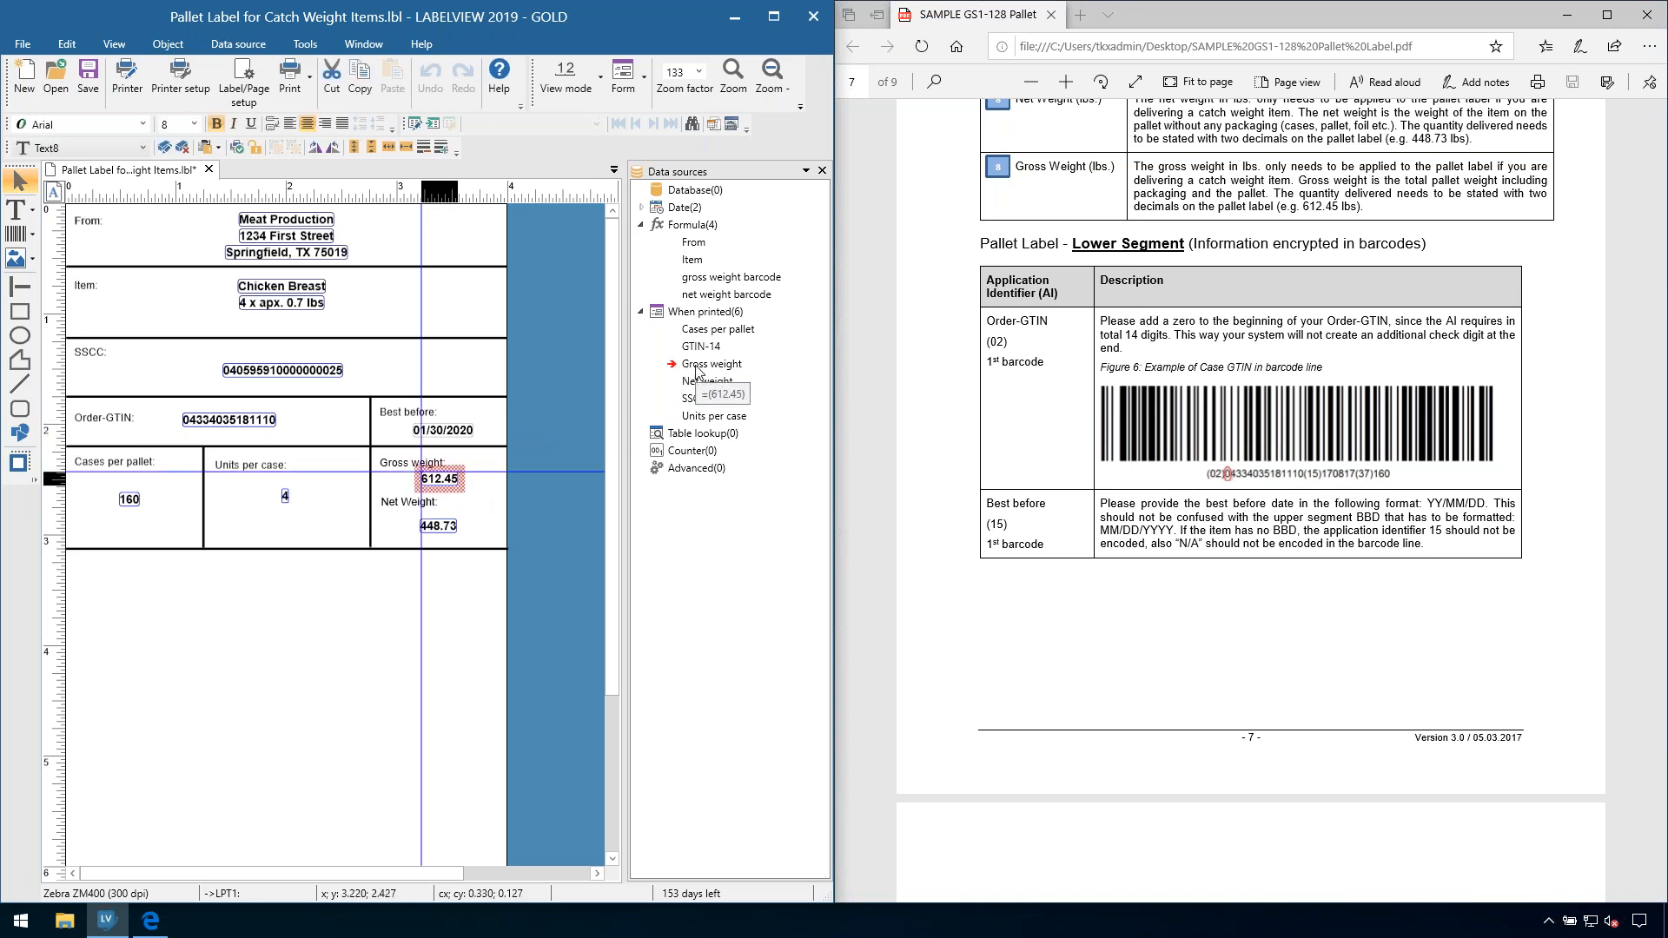
Step: Inspect the gross weight barcode formula that strips the decimal point and pads the weight, and close it without changes
click(698, 278)
click(710, 294)
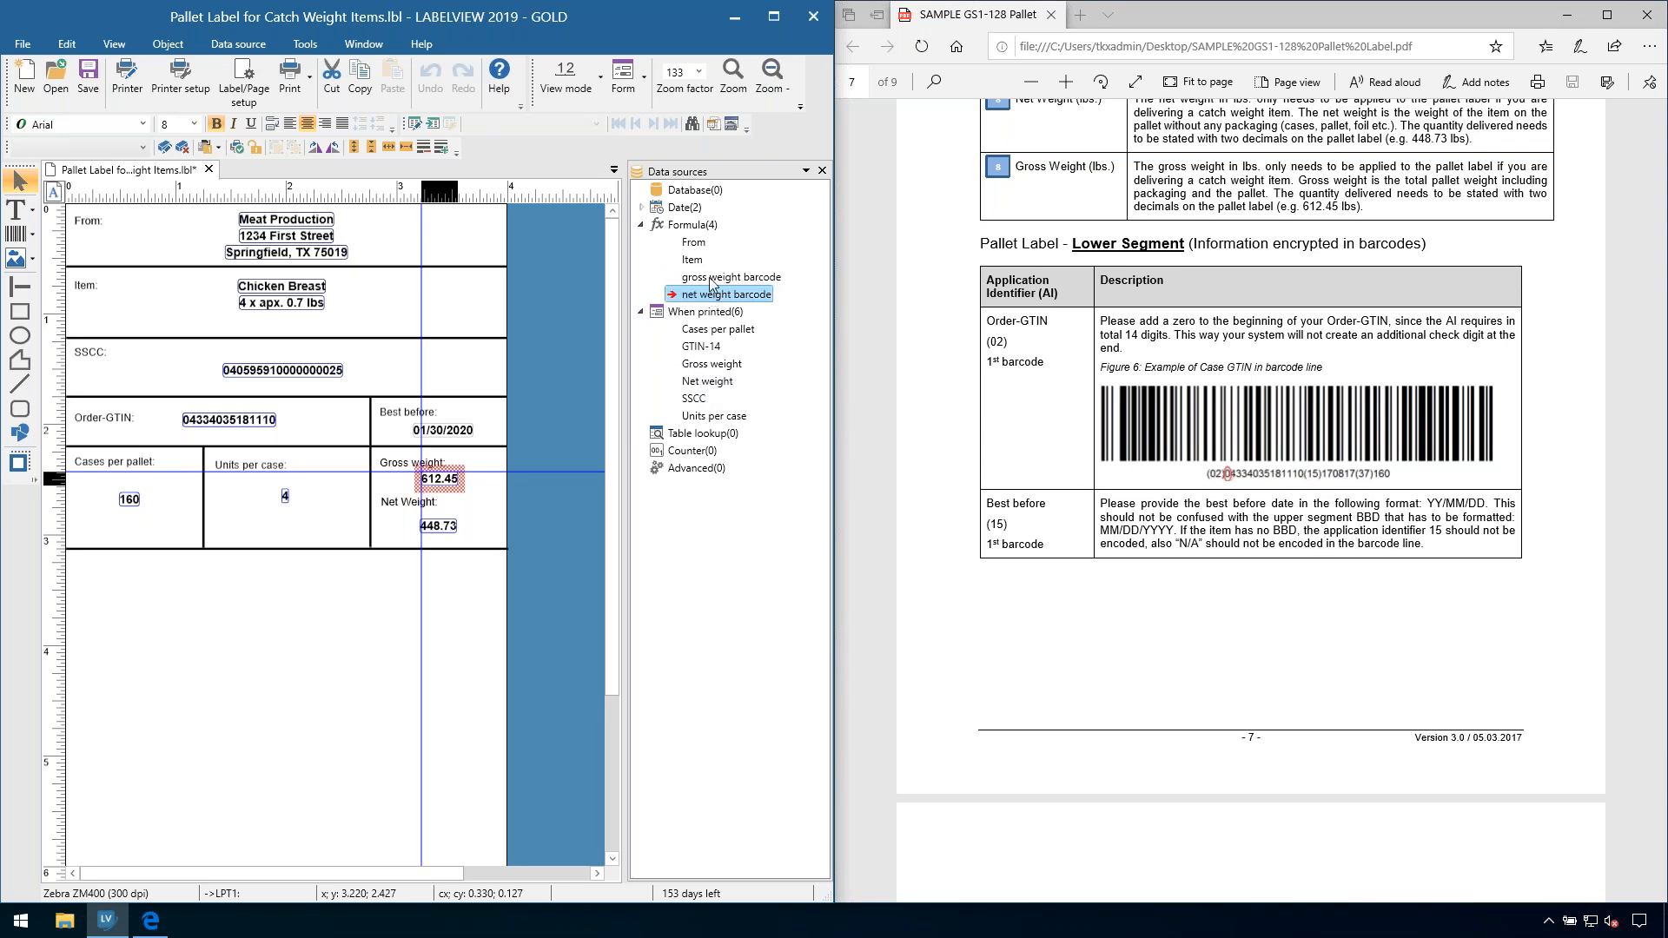
click(711, 280)
double_click(711, 278)
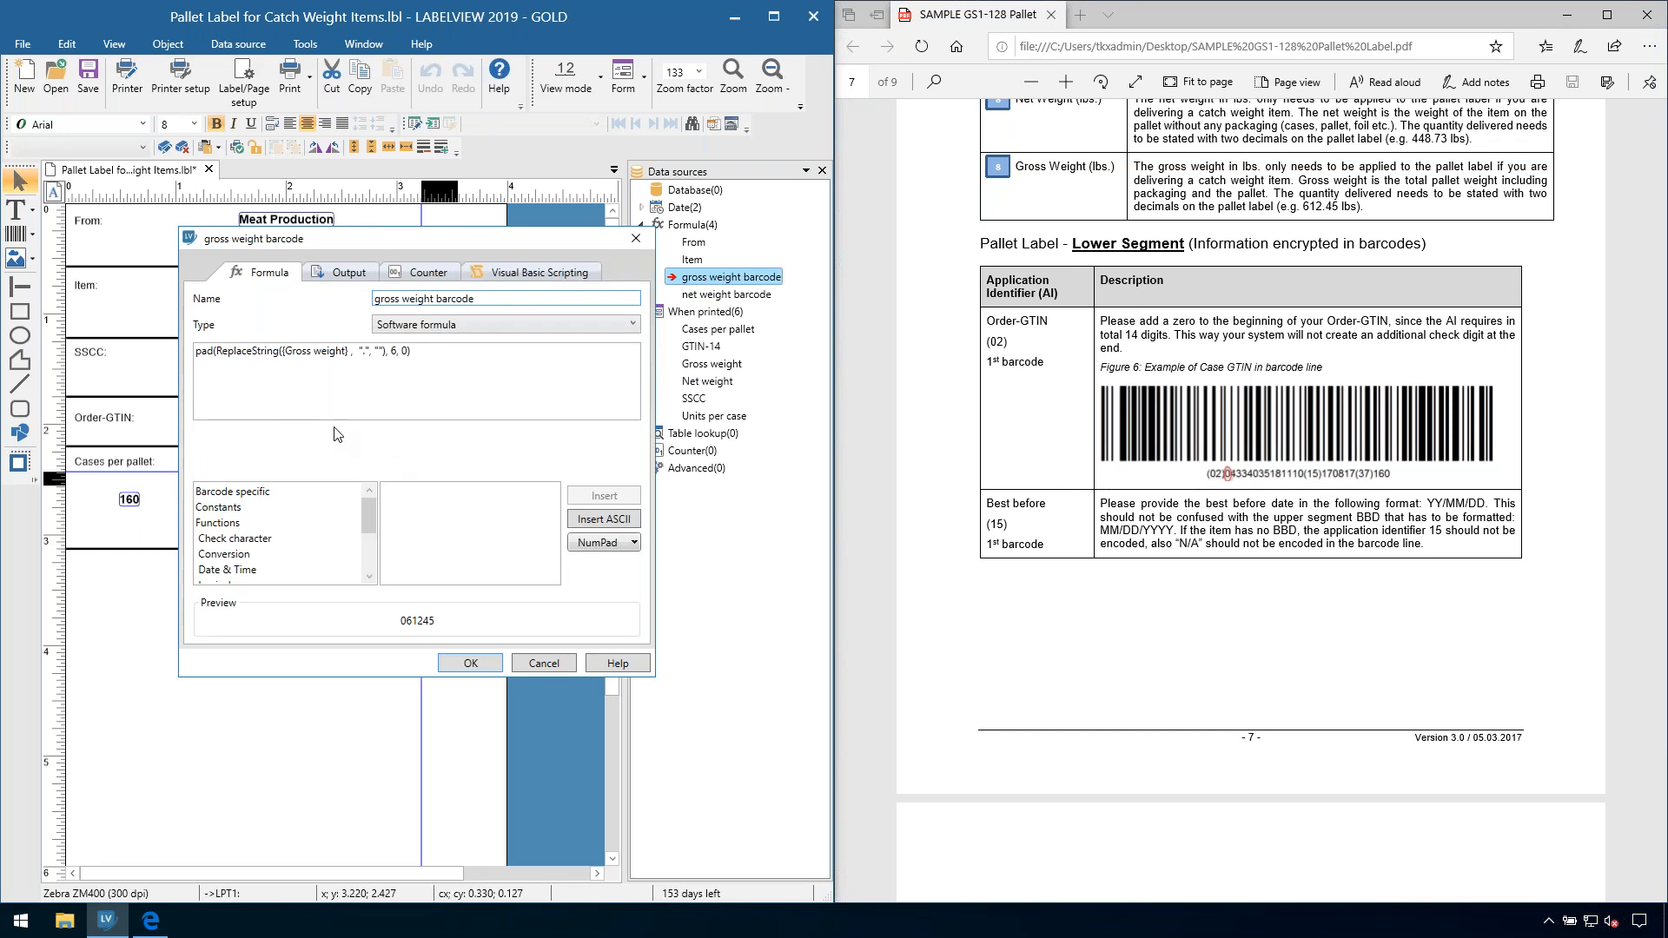
click(364, 350)
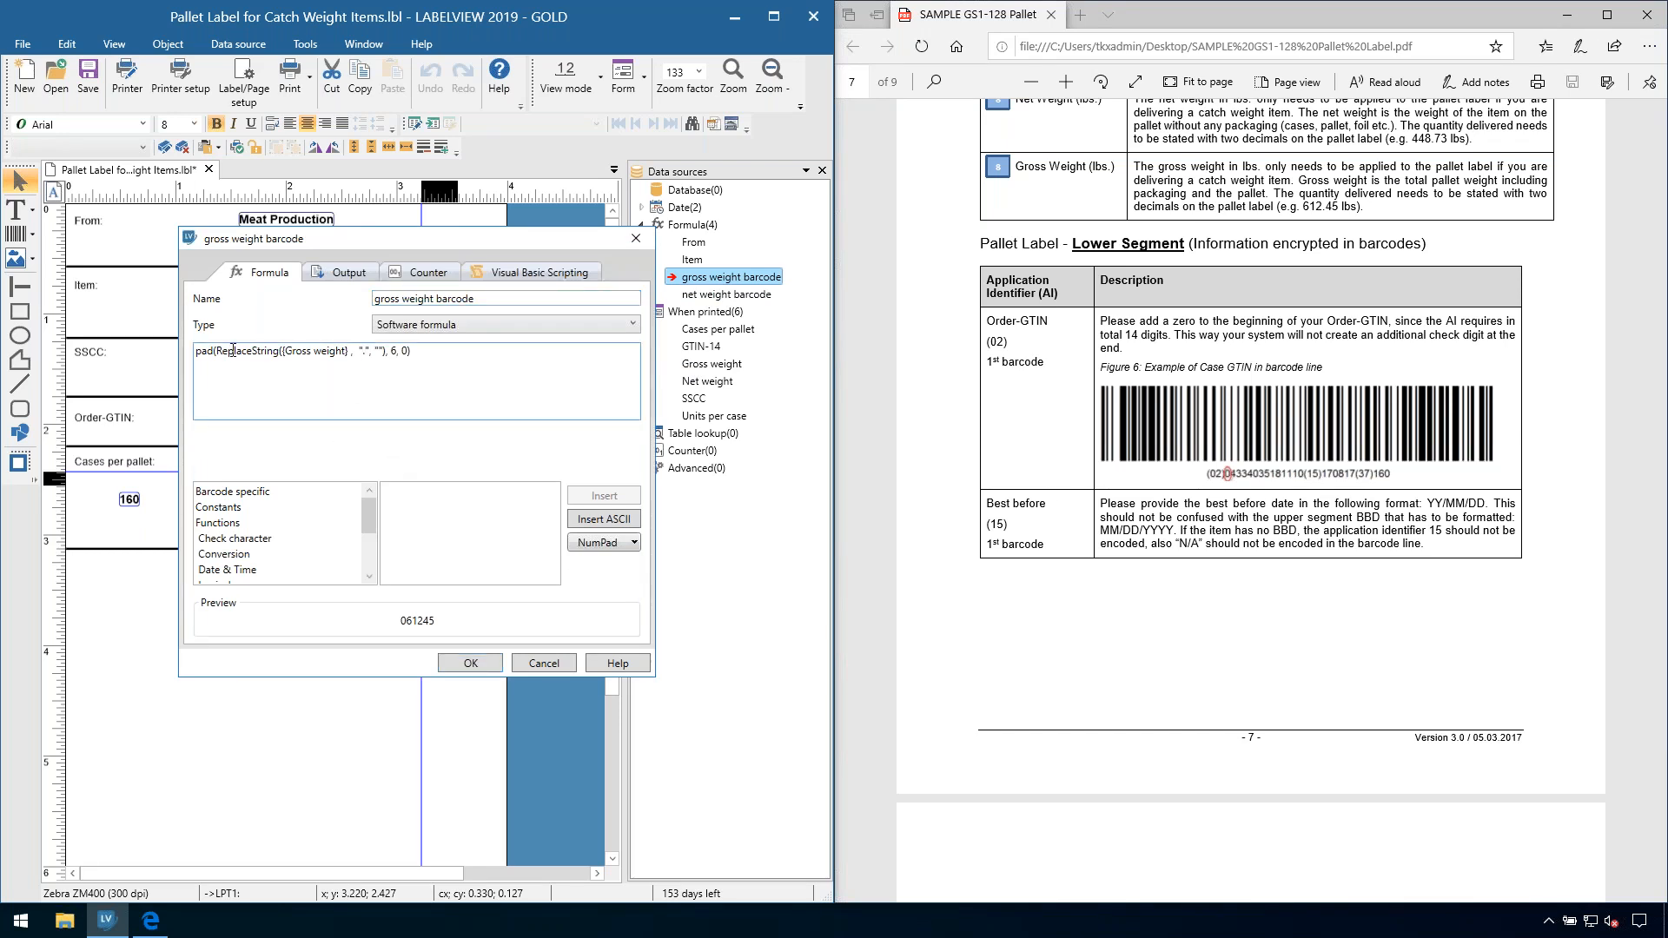
drag(254, 350, 276, 351)
double_click(205, 350)
click(544, 664)
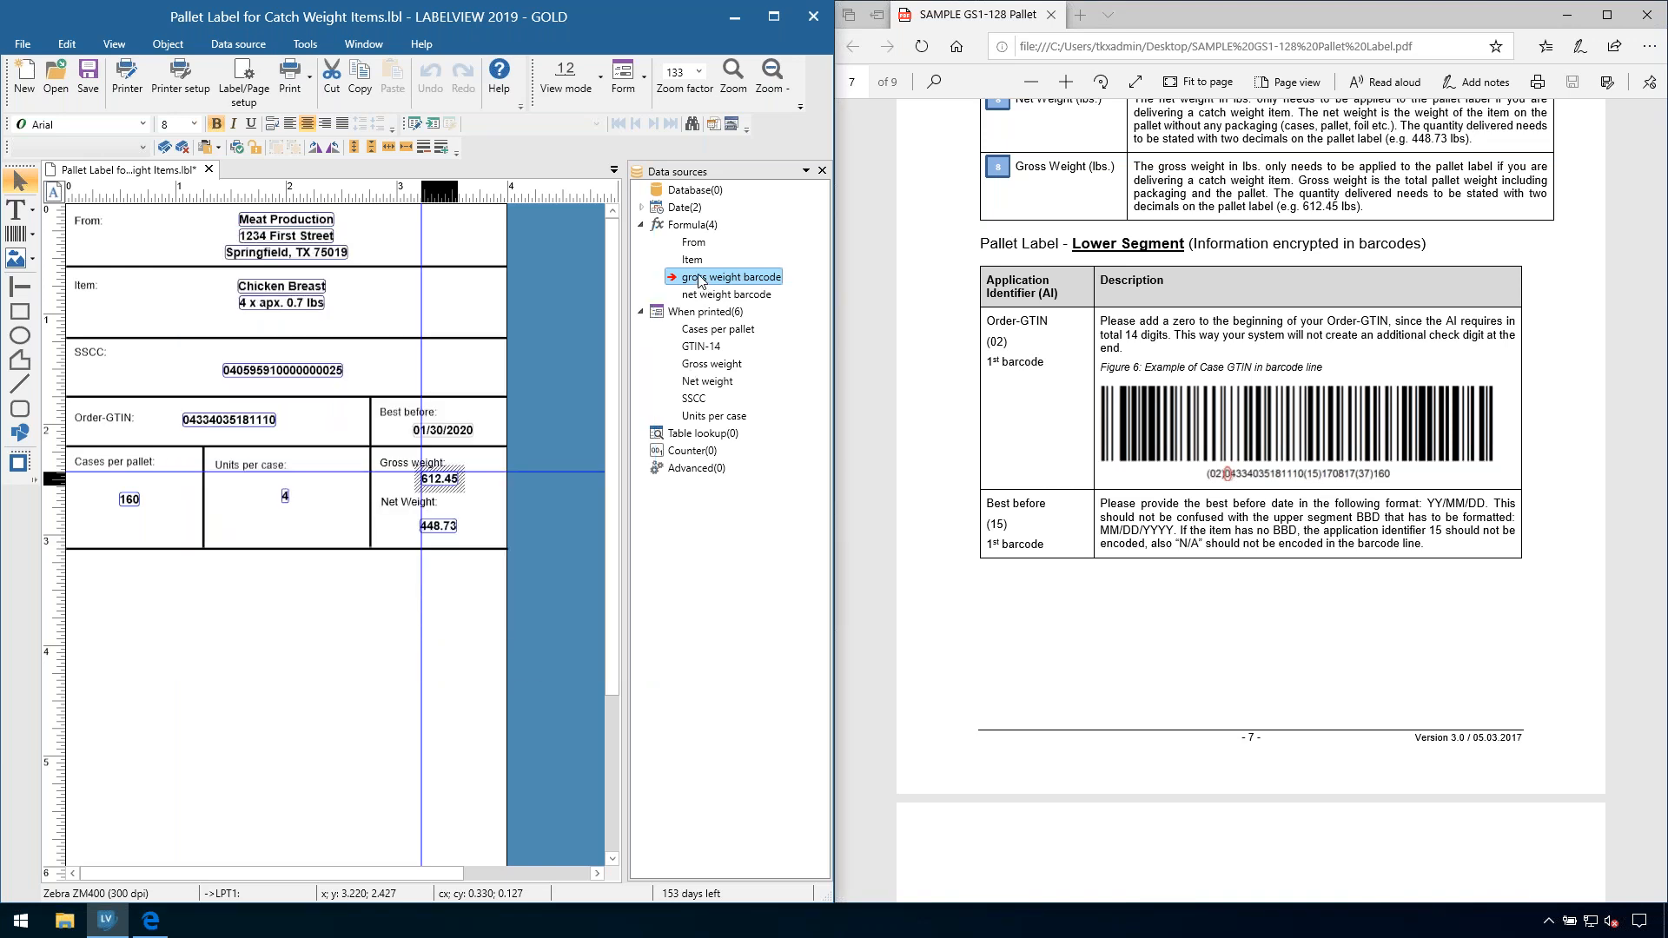
Step: Place the gross weight barcode formula as a text object in the blank area below the label fields, and delete it
drag(699, 280, 193, 662)
click(220, 688)
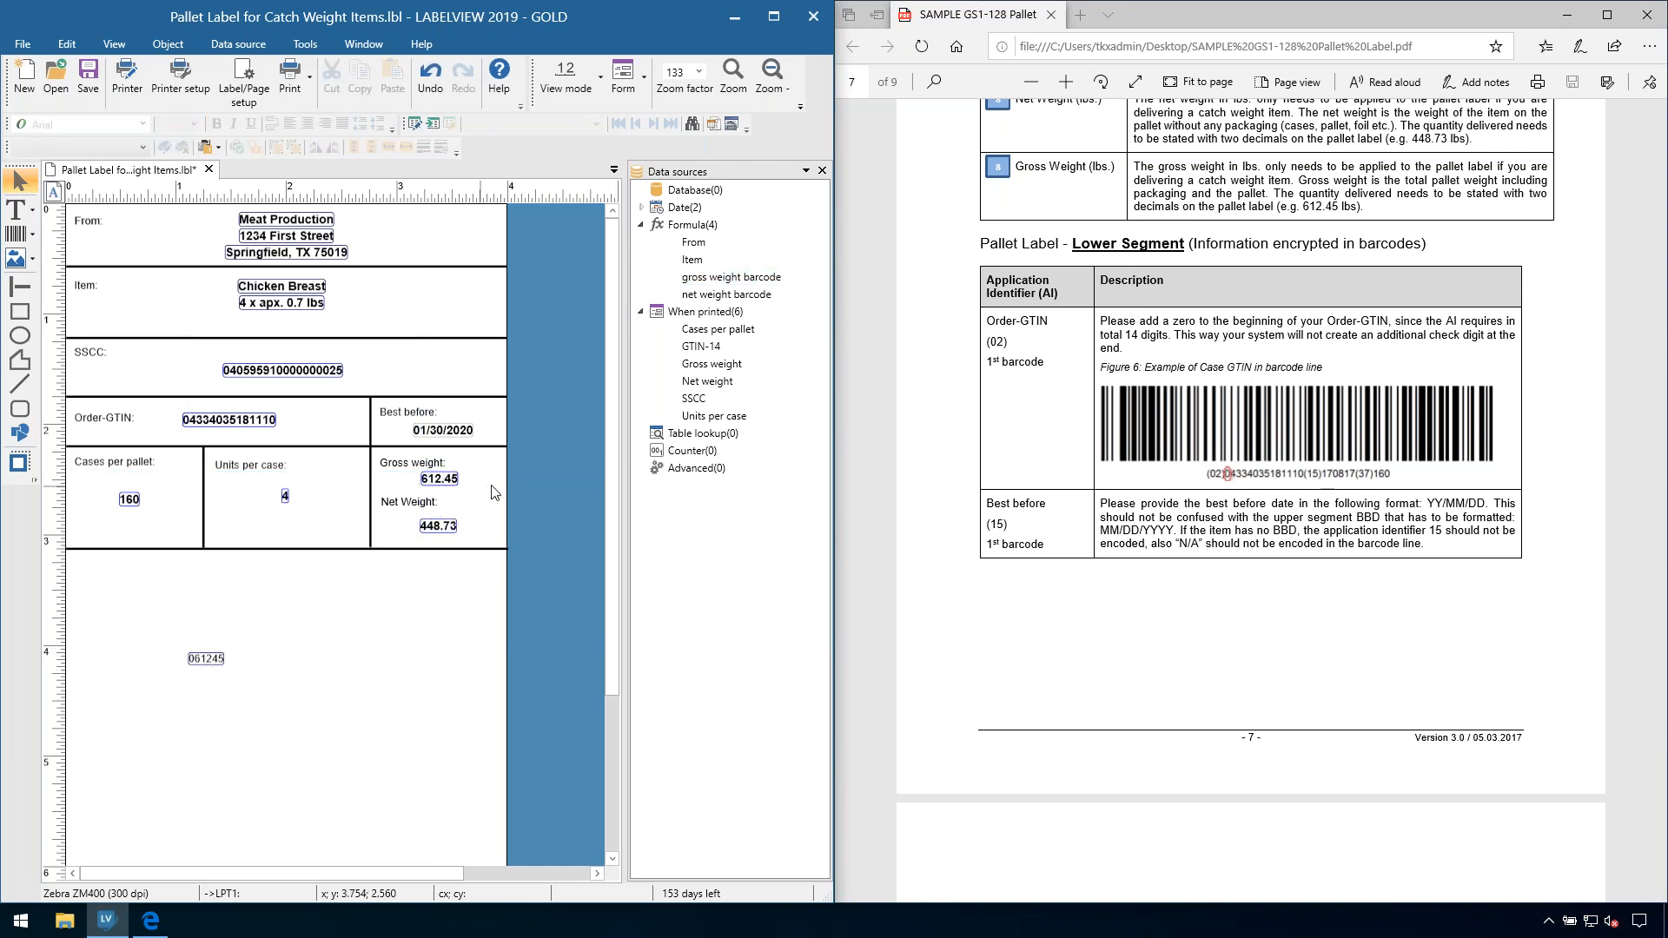
mouse_move(327, 723)
mouse_down()
mouse_move(184, 614)
mouse_move(136, 619)
mouse_up()
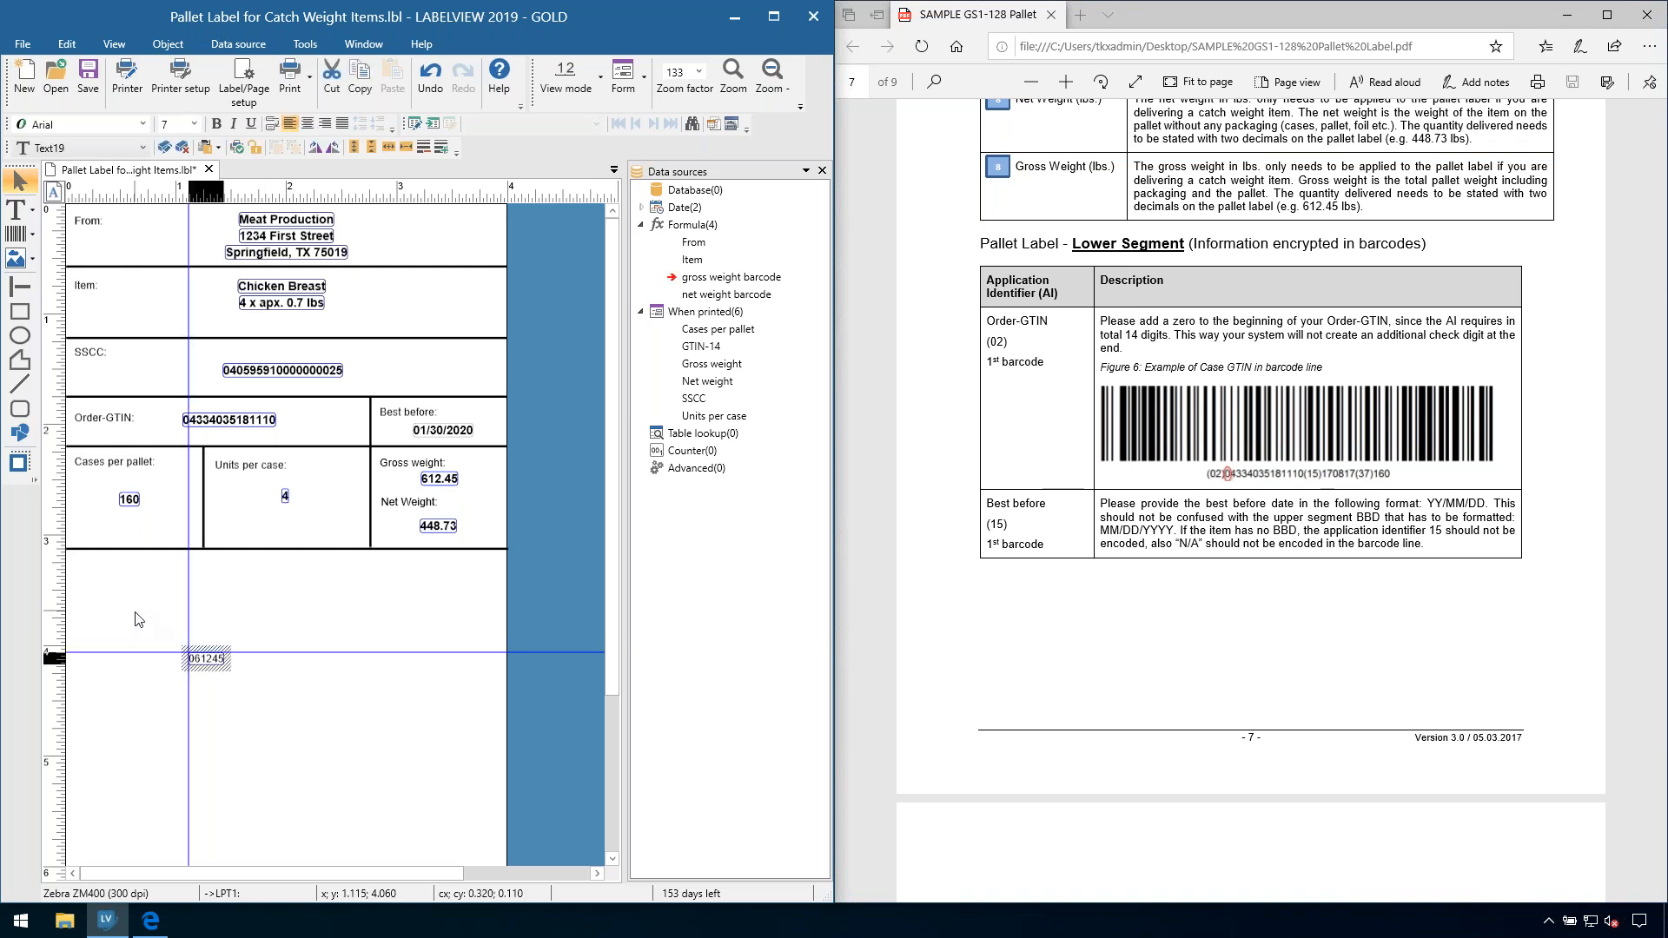
key(Delete)
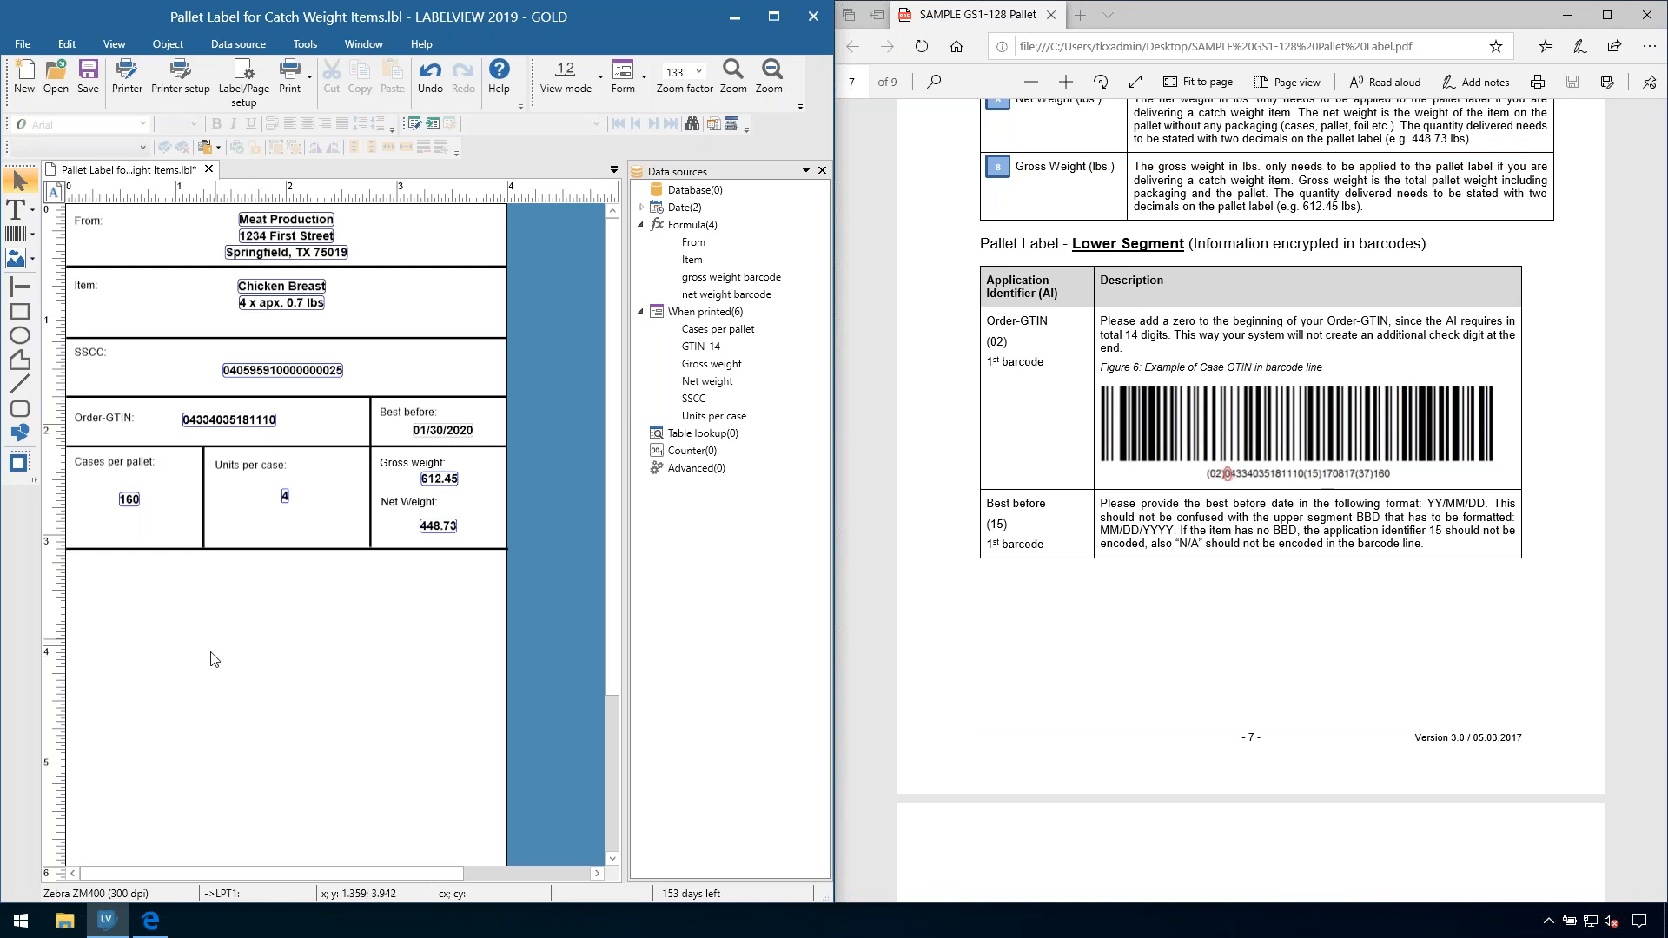
Step: Start a GS1-128 barcode with the GS1 Wizard in the blank area directly below the label fields
click(170, 48)
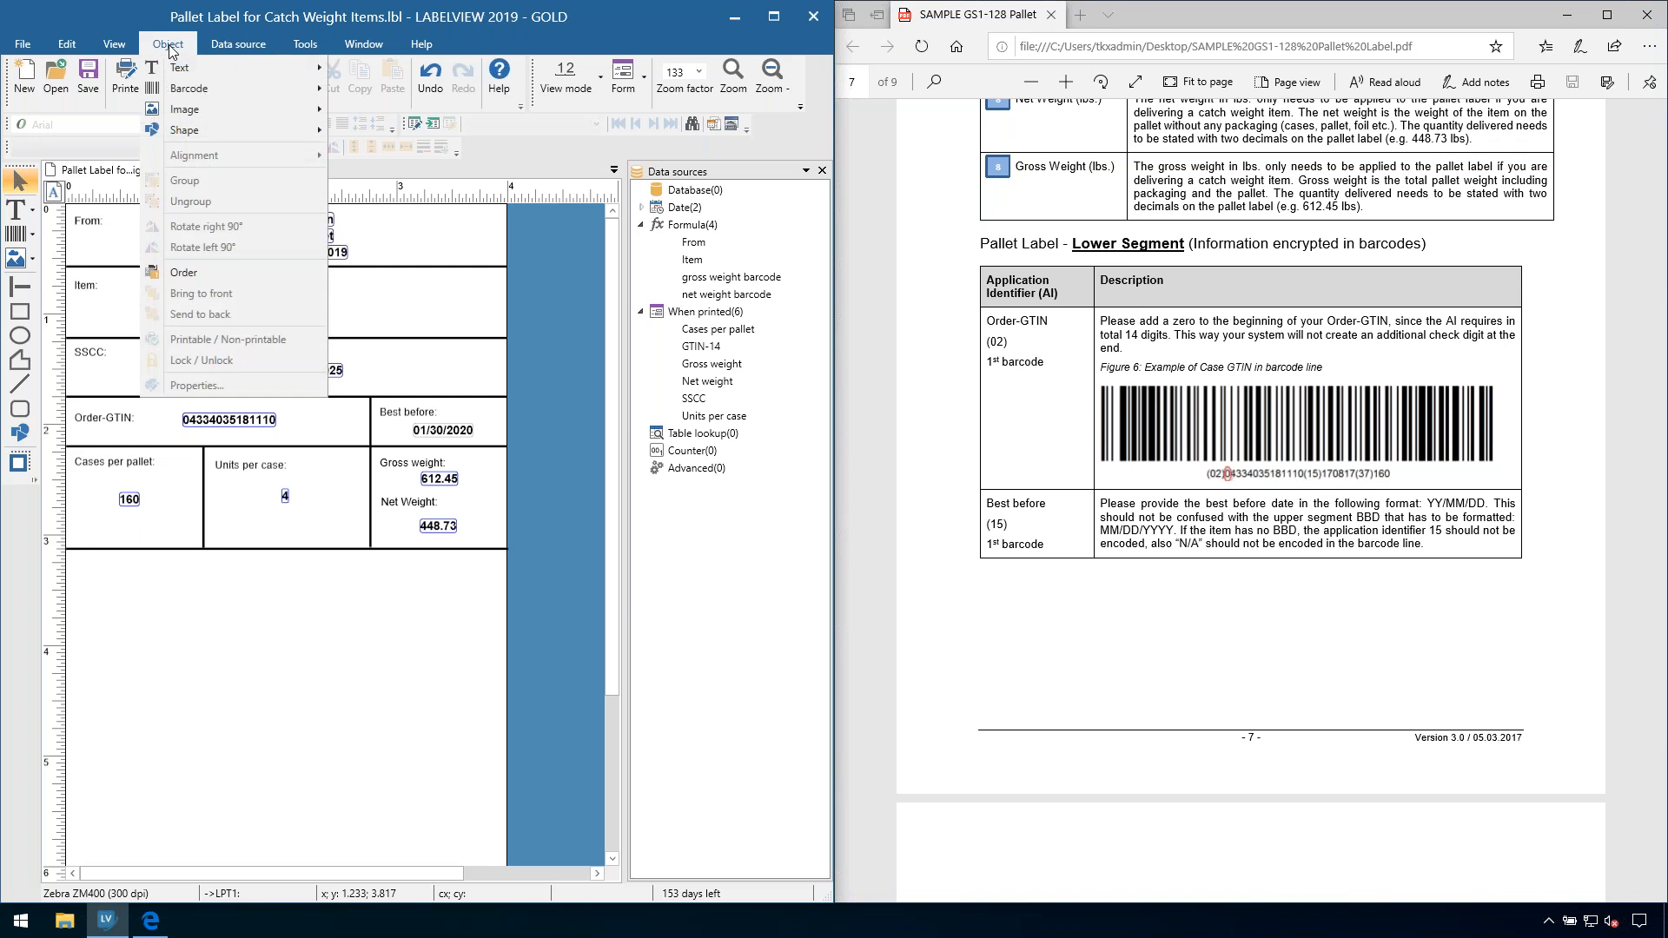
mouse_move(195, 88)
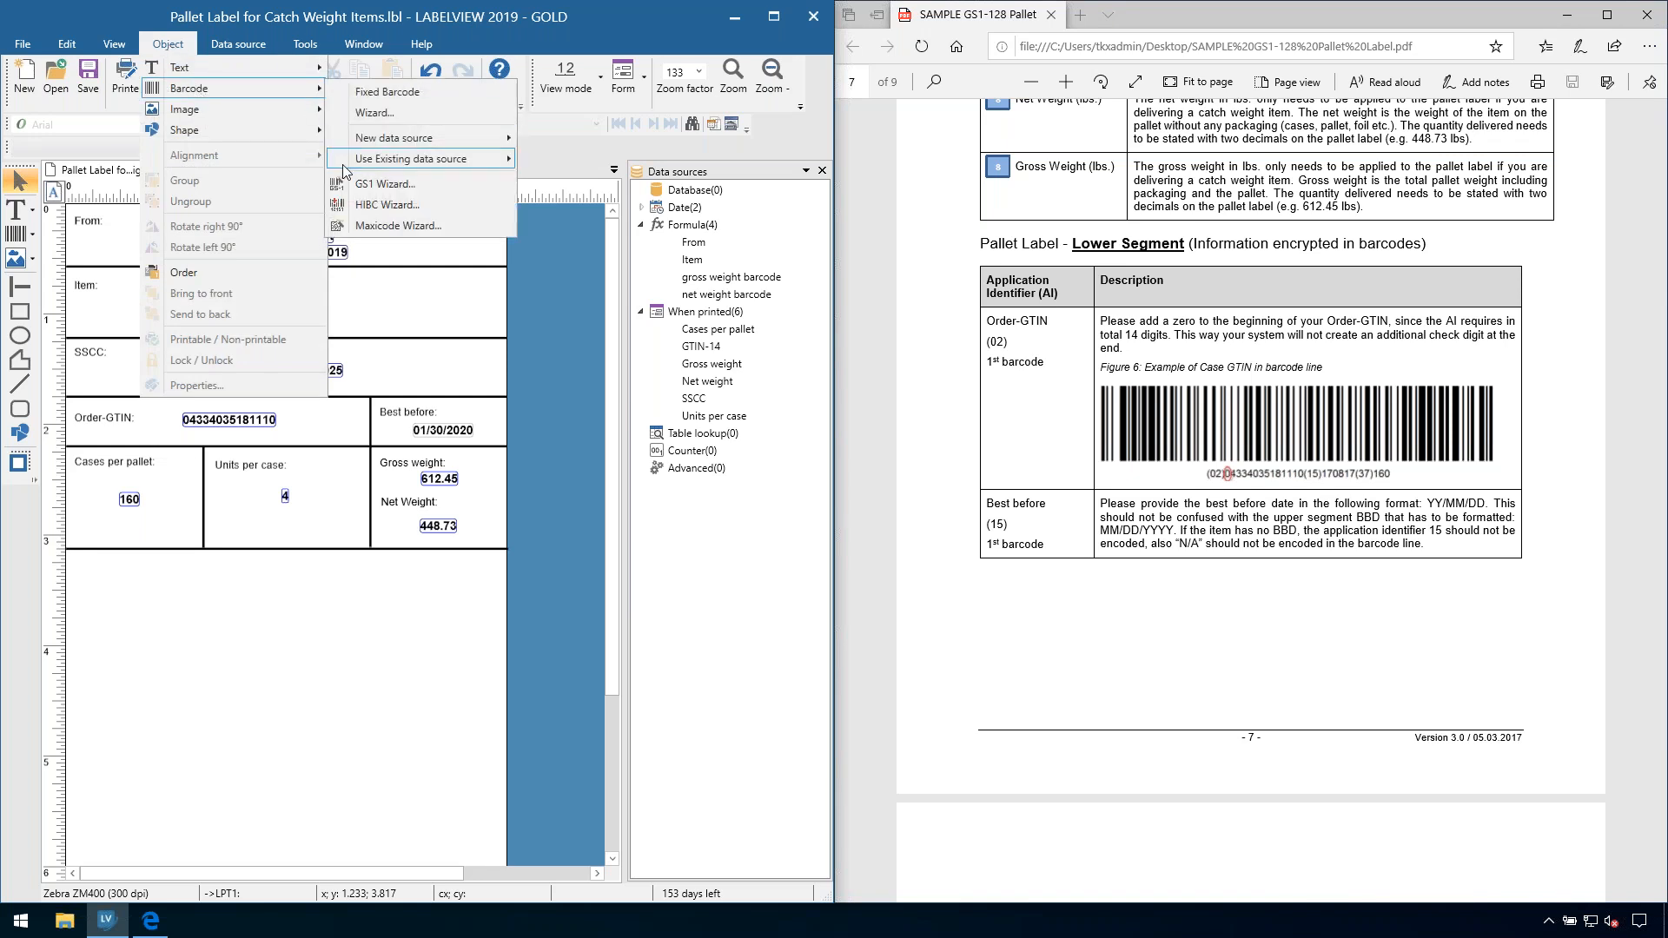
click(363, 185)
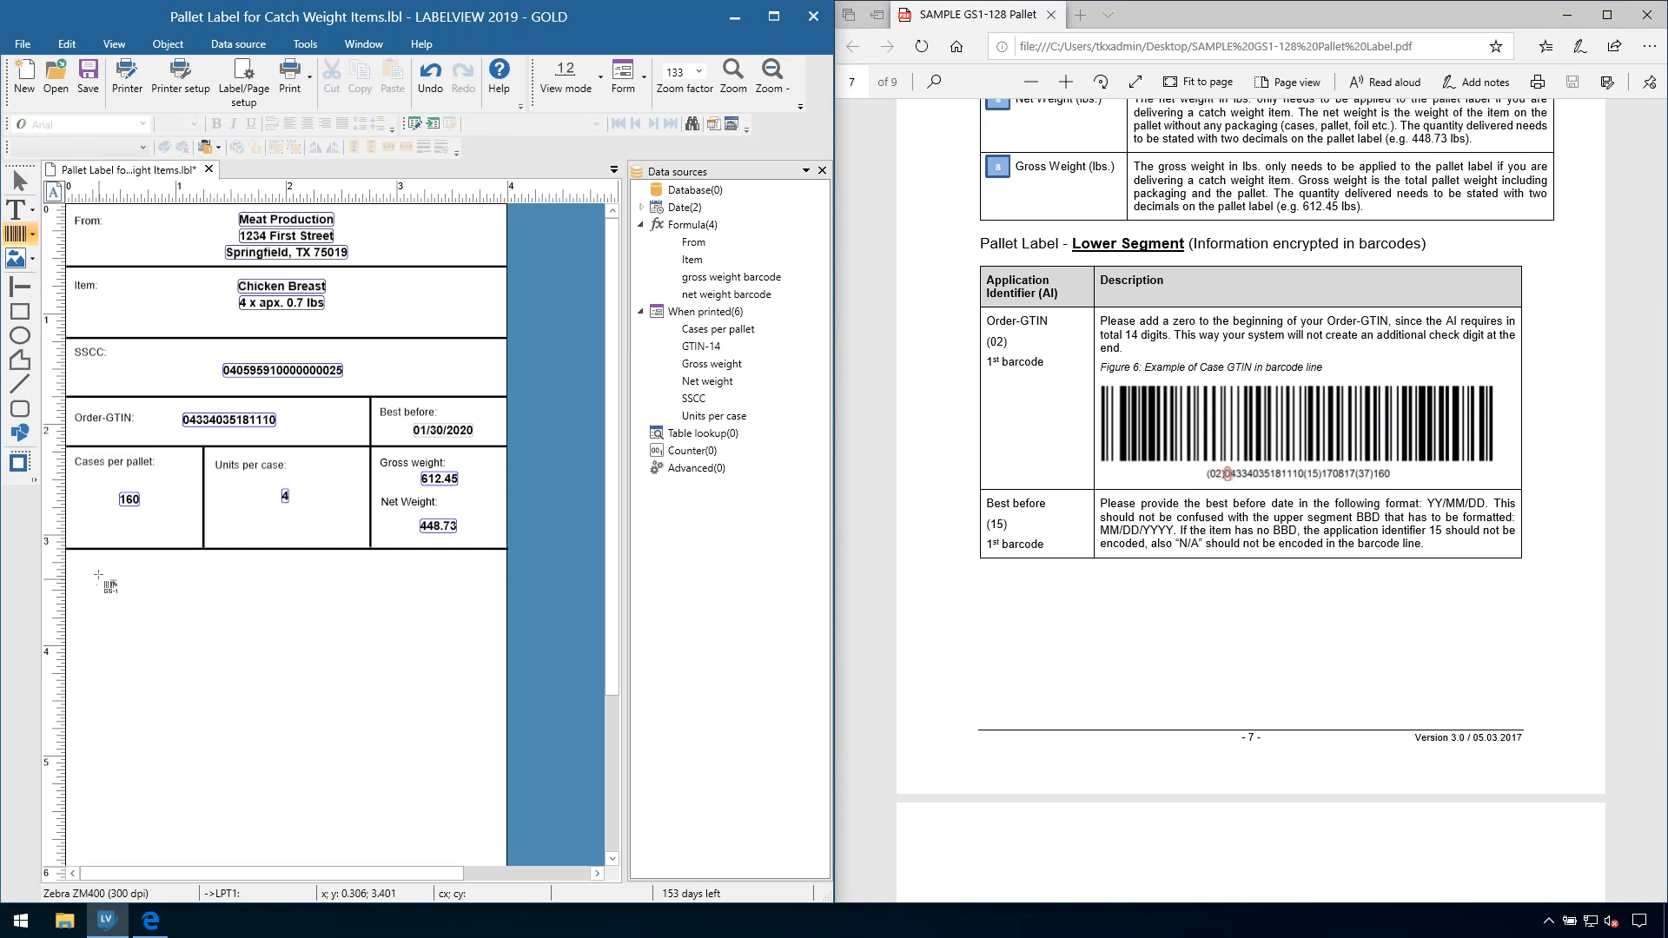
click(143, 671)
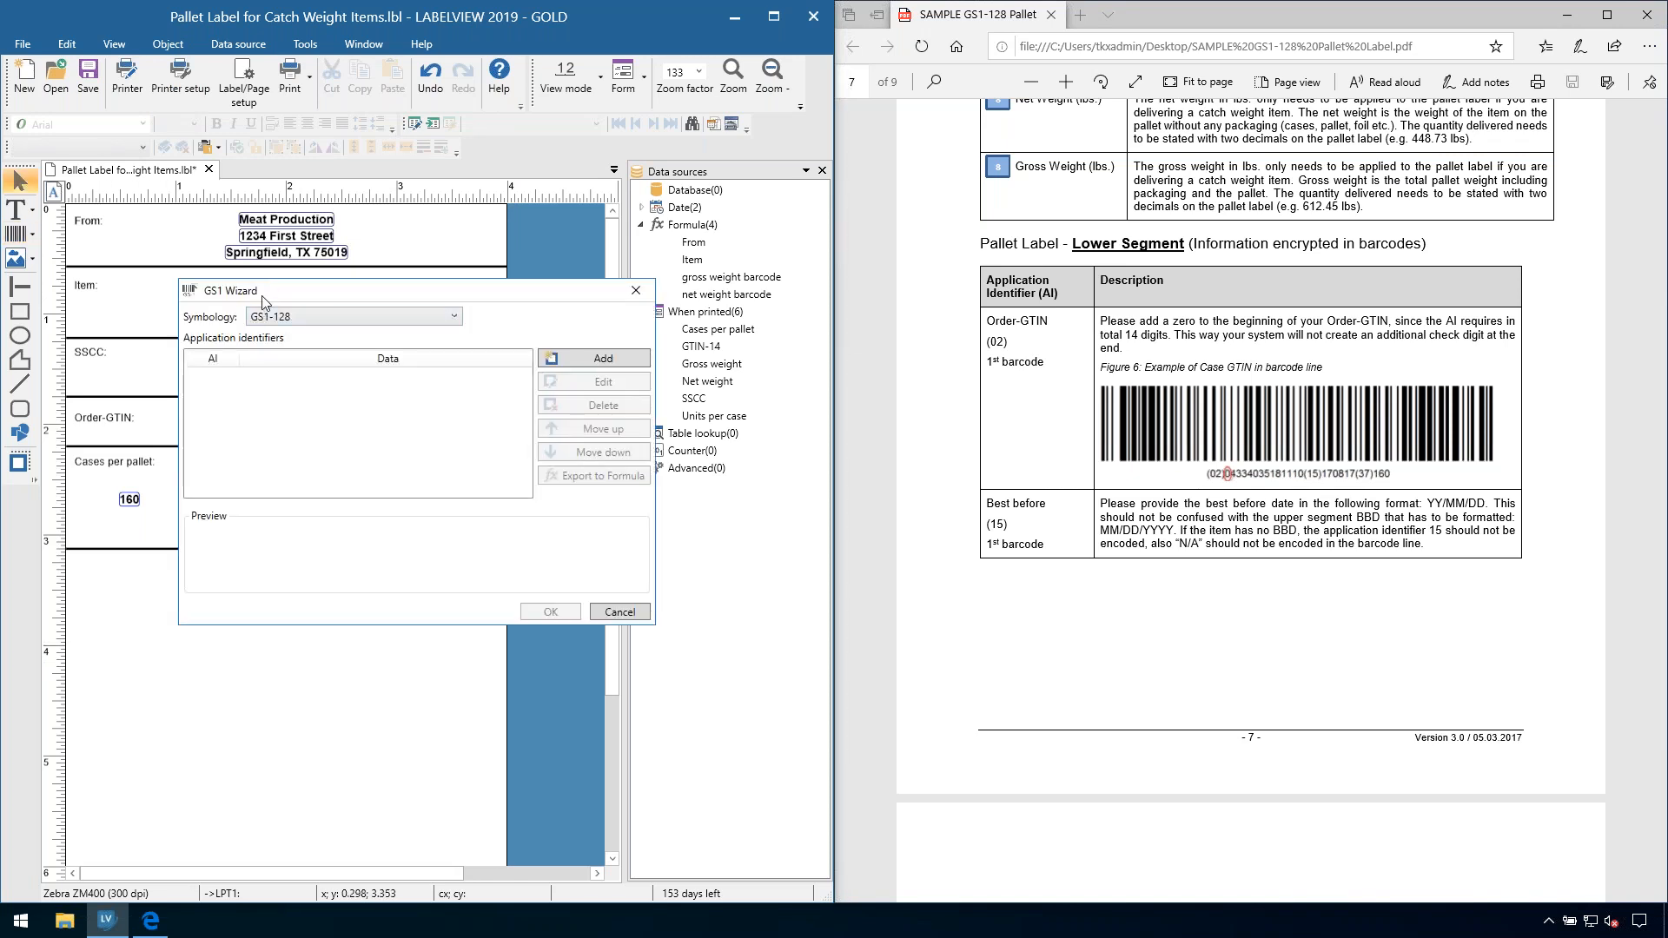
drag(265, 301, 439, 317)
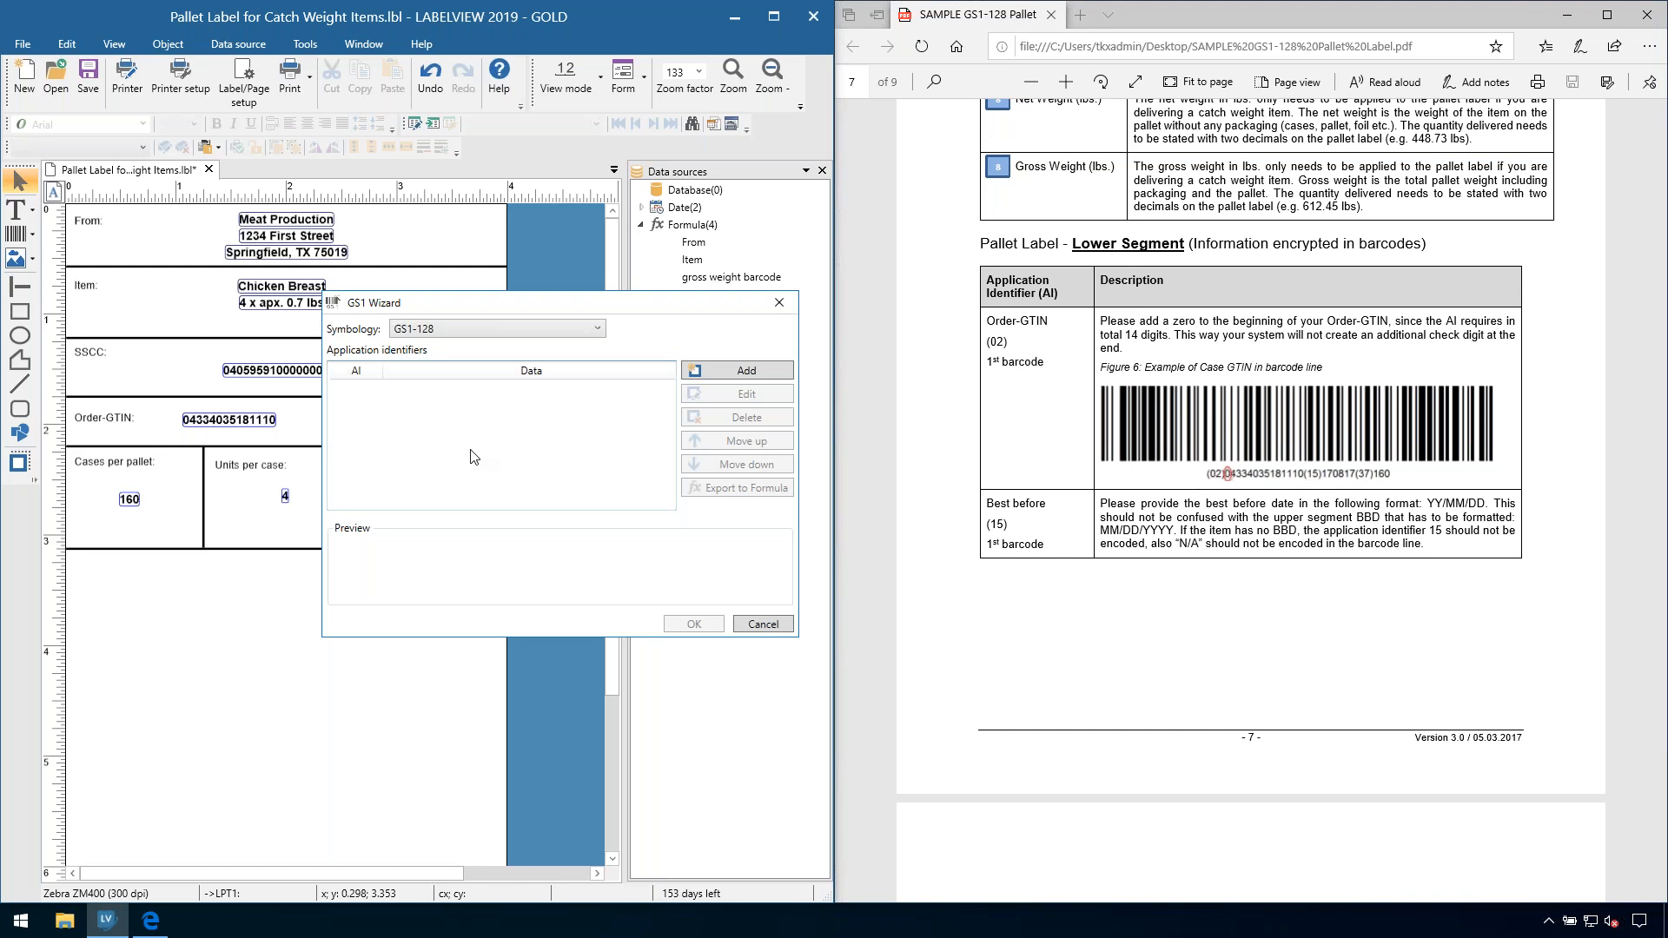
Step: Add application identifier 02, GTIN of contained trade items, to the barcode with the variable GTIN-14 as its data source
click(718, 370)
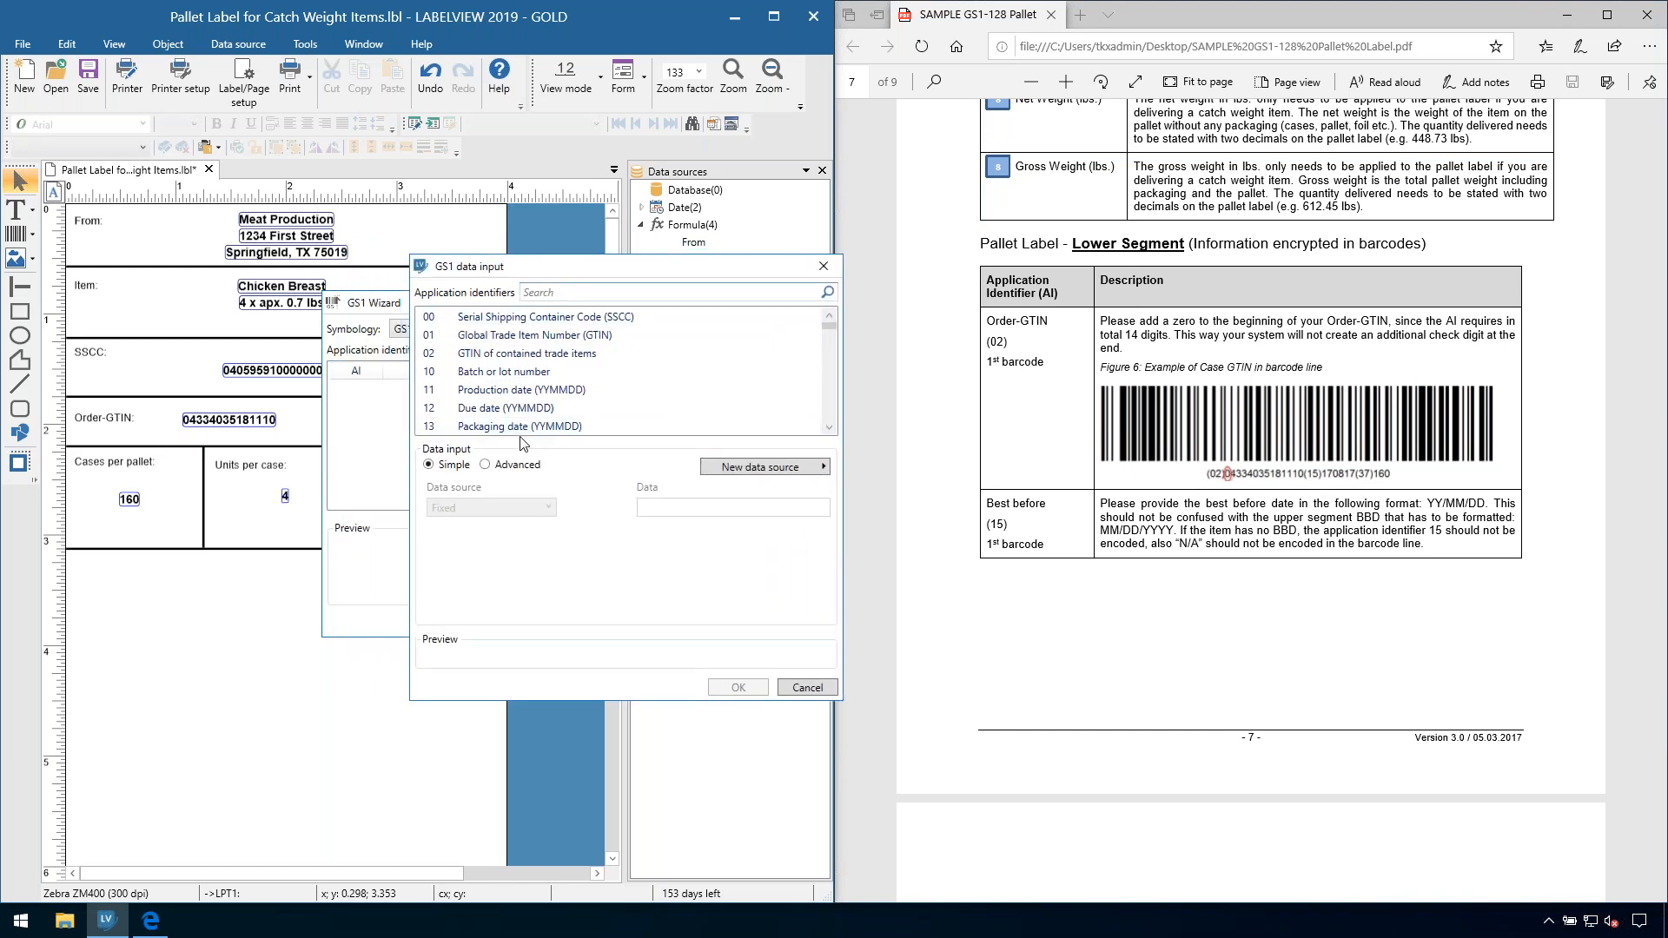
mouse_move(831, 328)
mouse_down()
mouse_move(831, 427)
mouse_move(821, 323)
mouse_up()
scroll(1058, 539, up, 20)
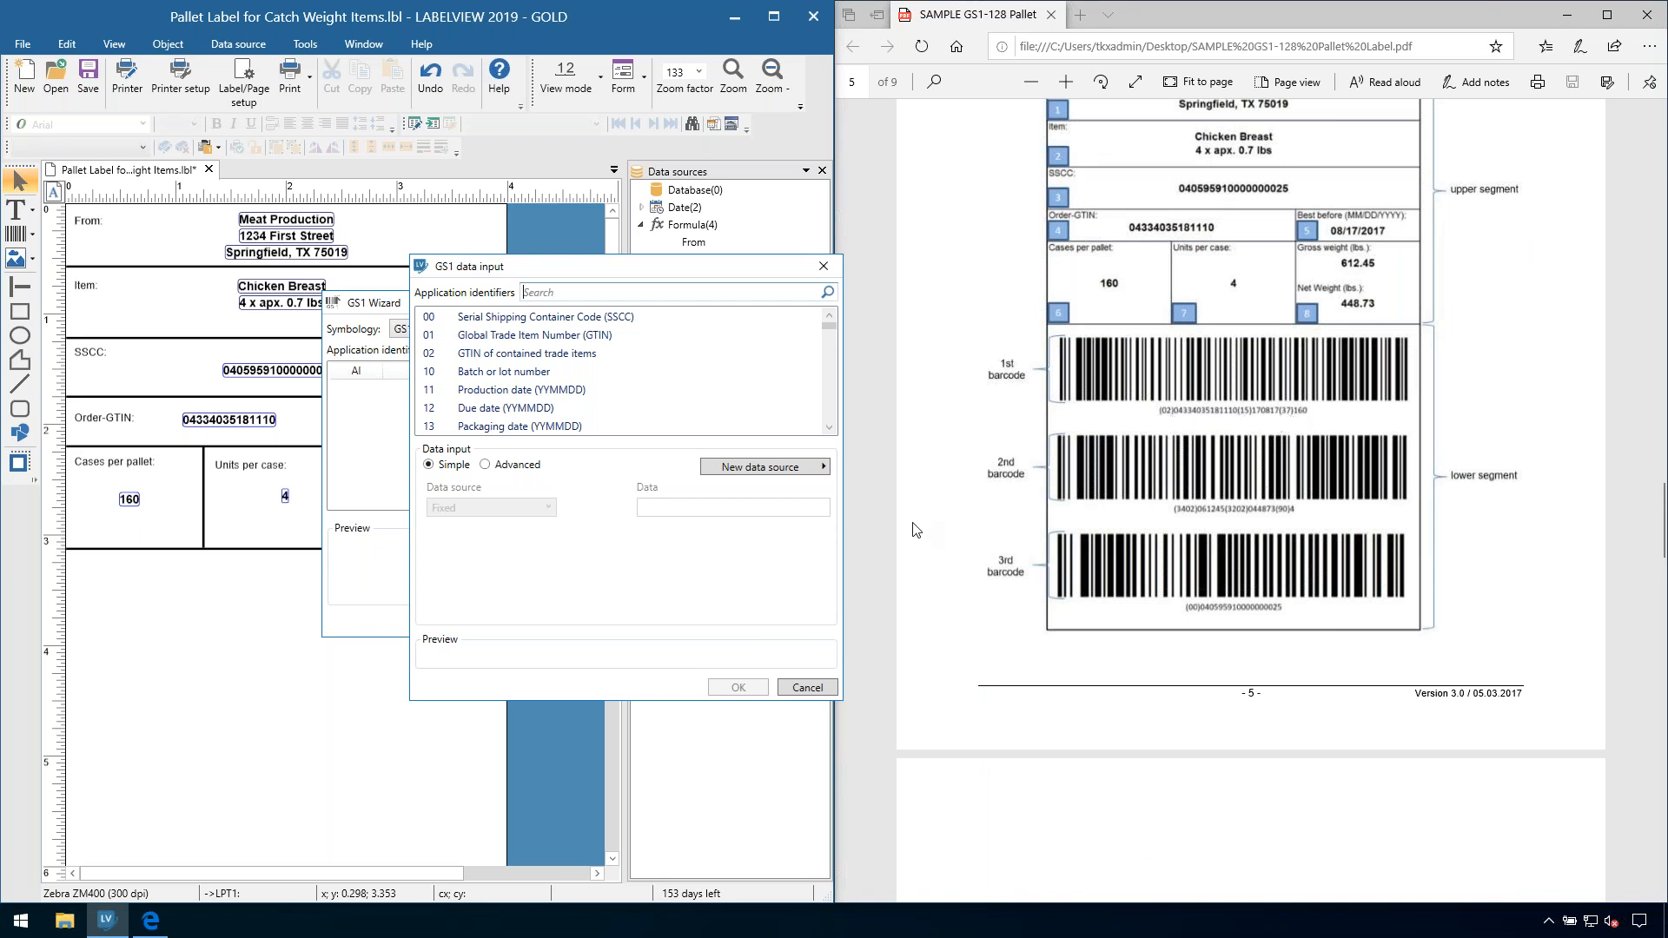
click(463, 356)
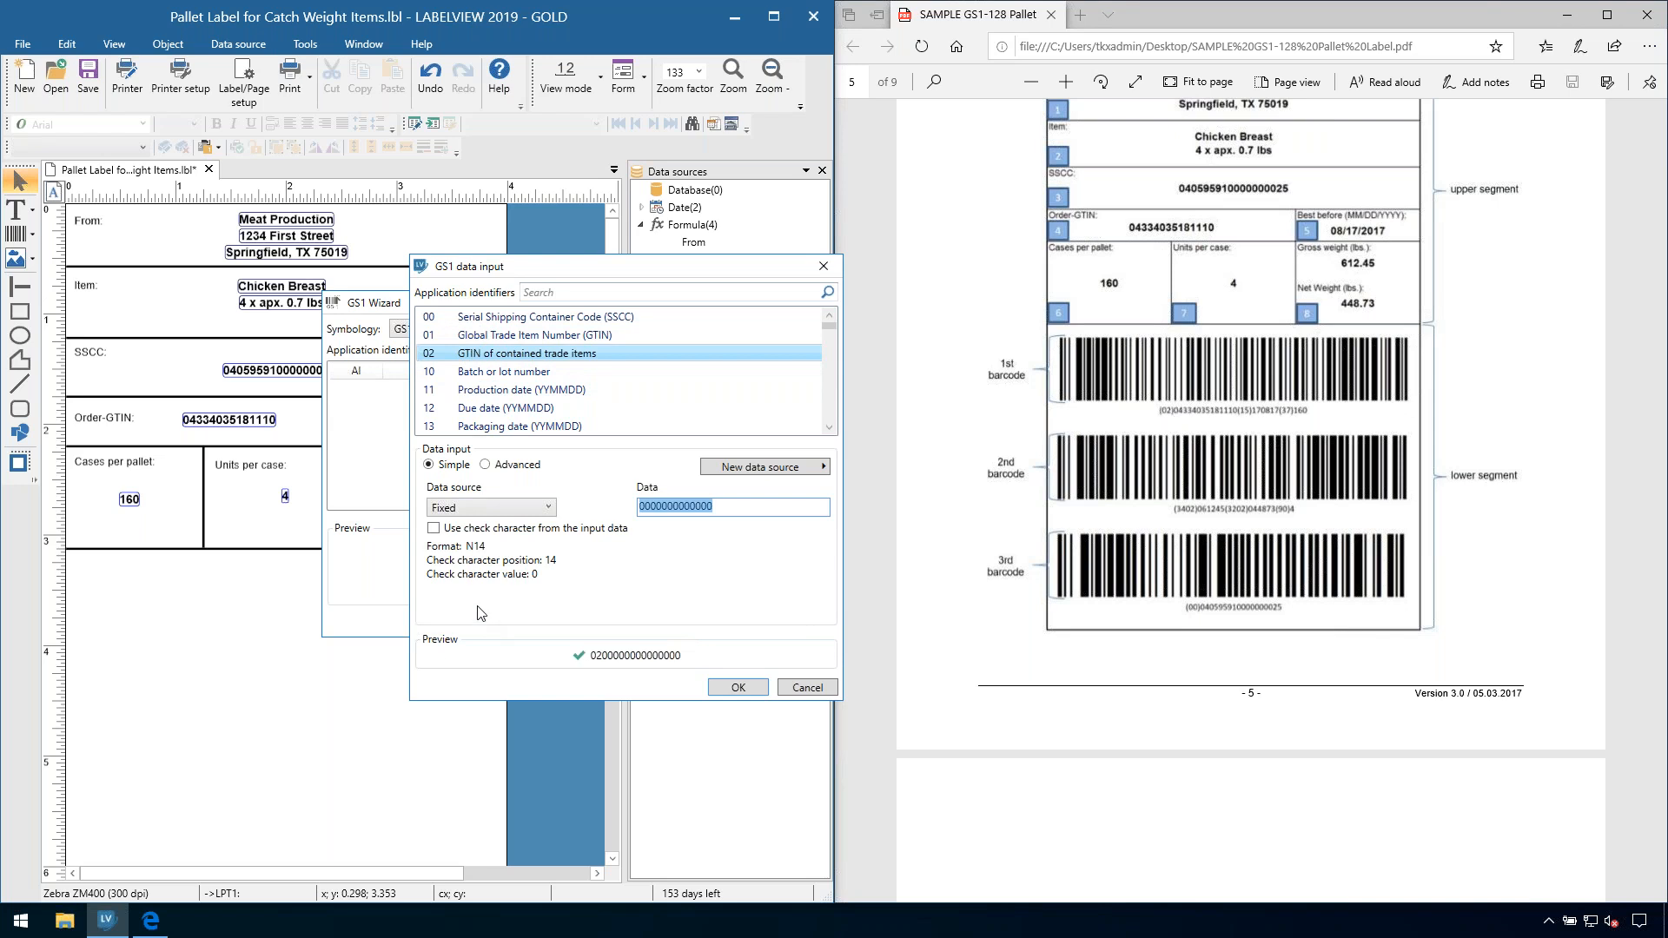
click(440, 510)
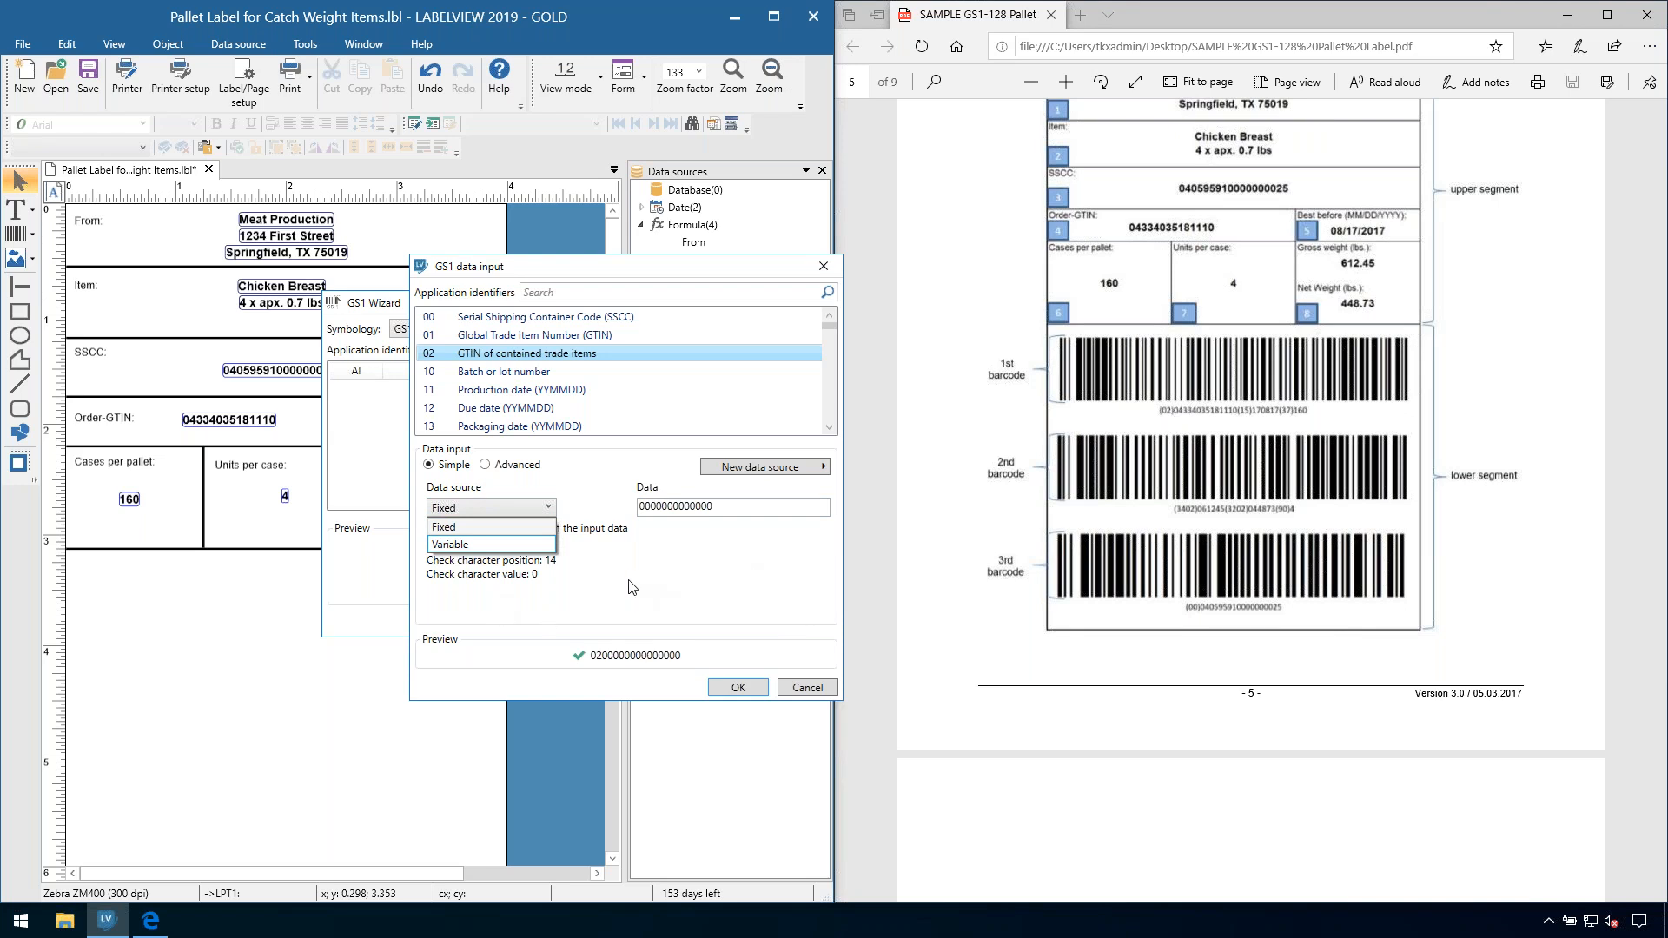
click(487, 546)
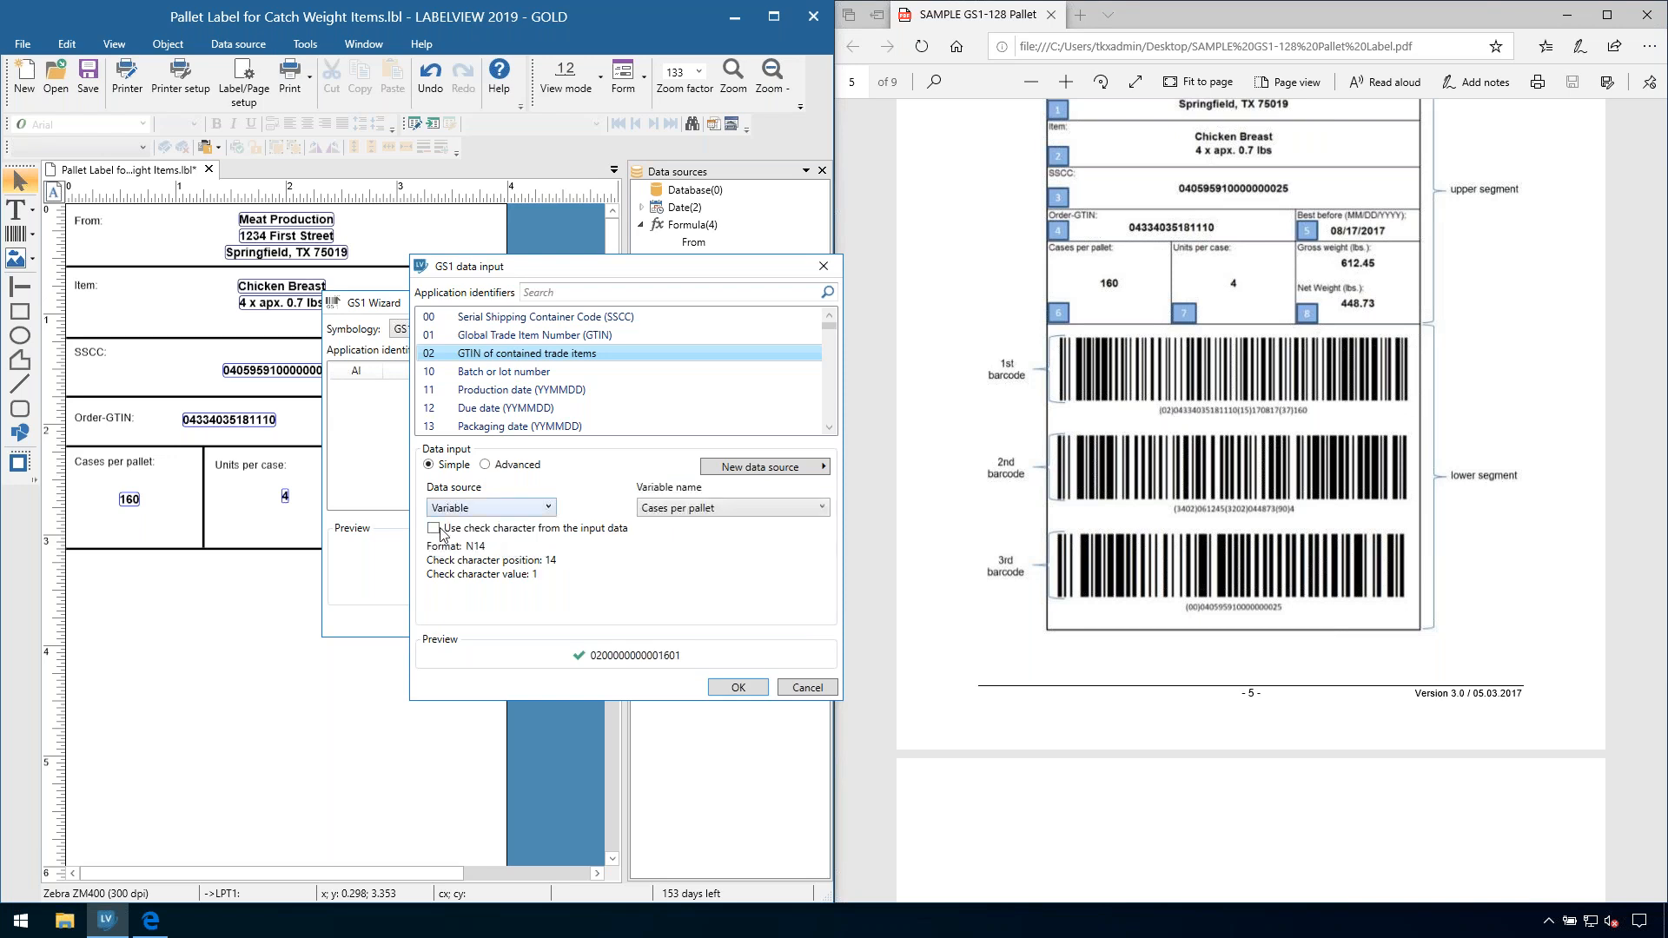
click(664, 510)
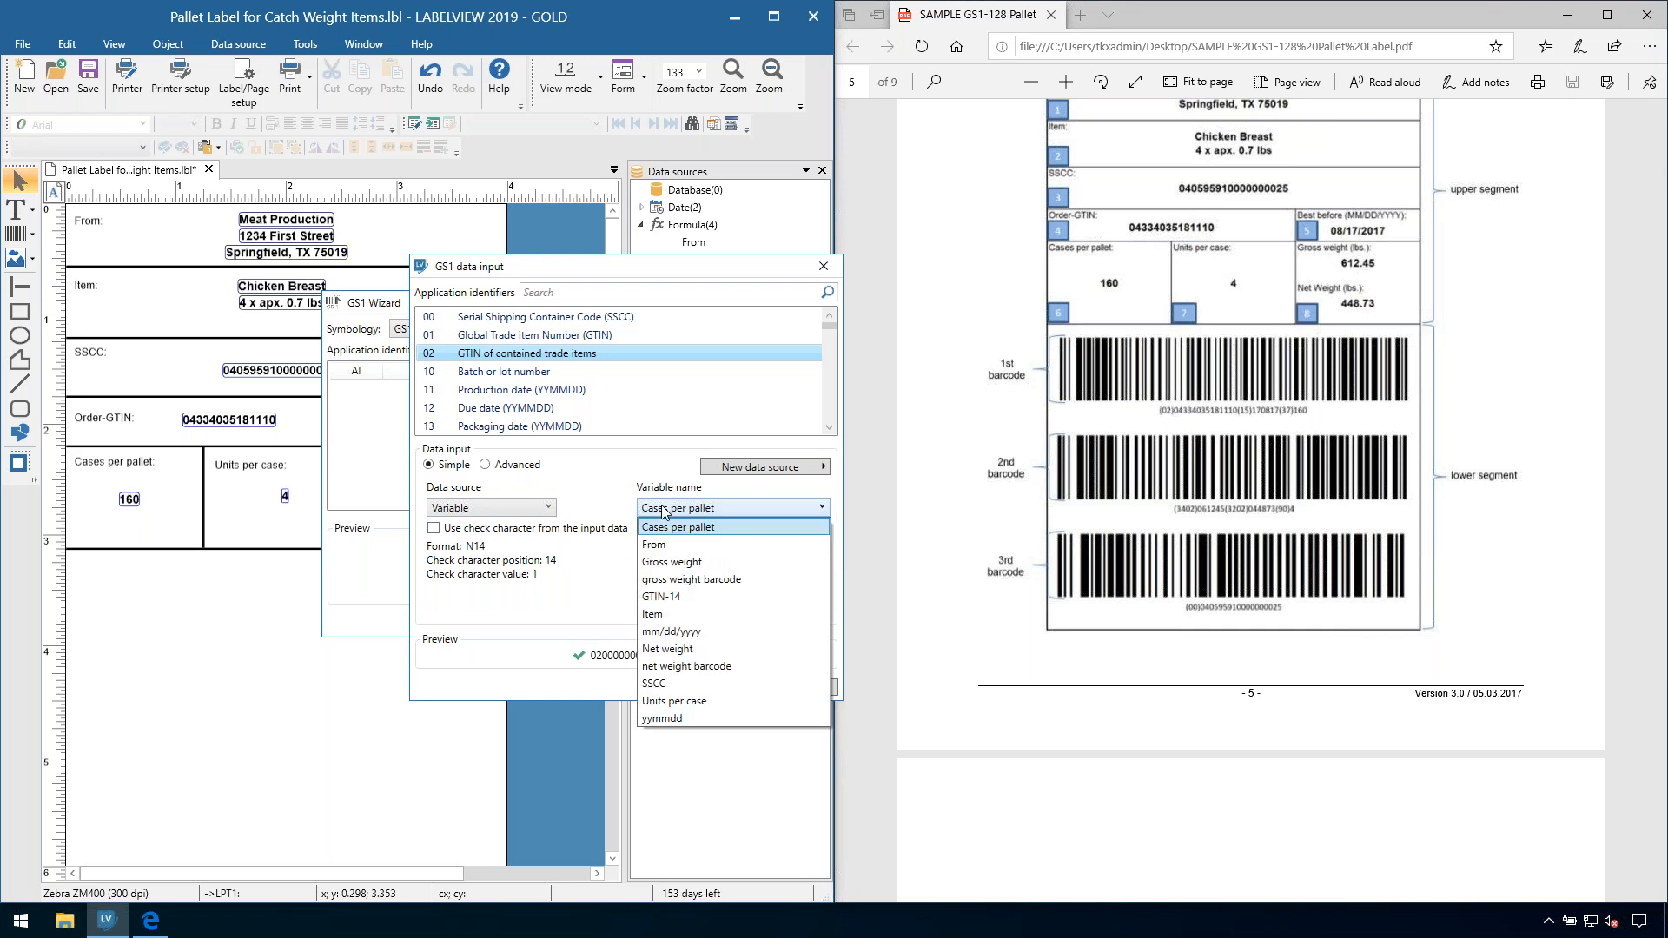
click(660, 596)
drag(684, 268, 521, 333)
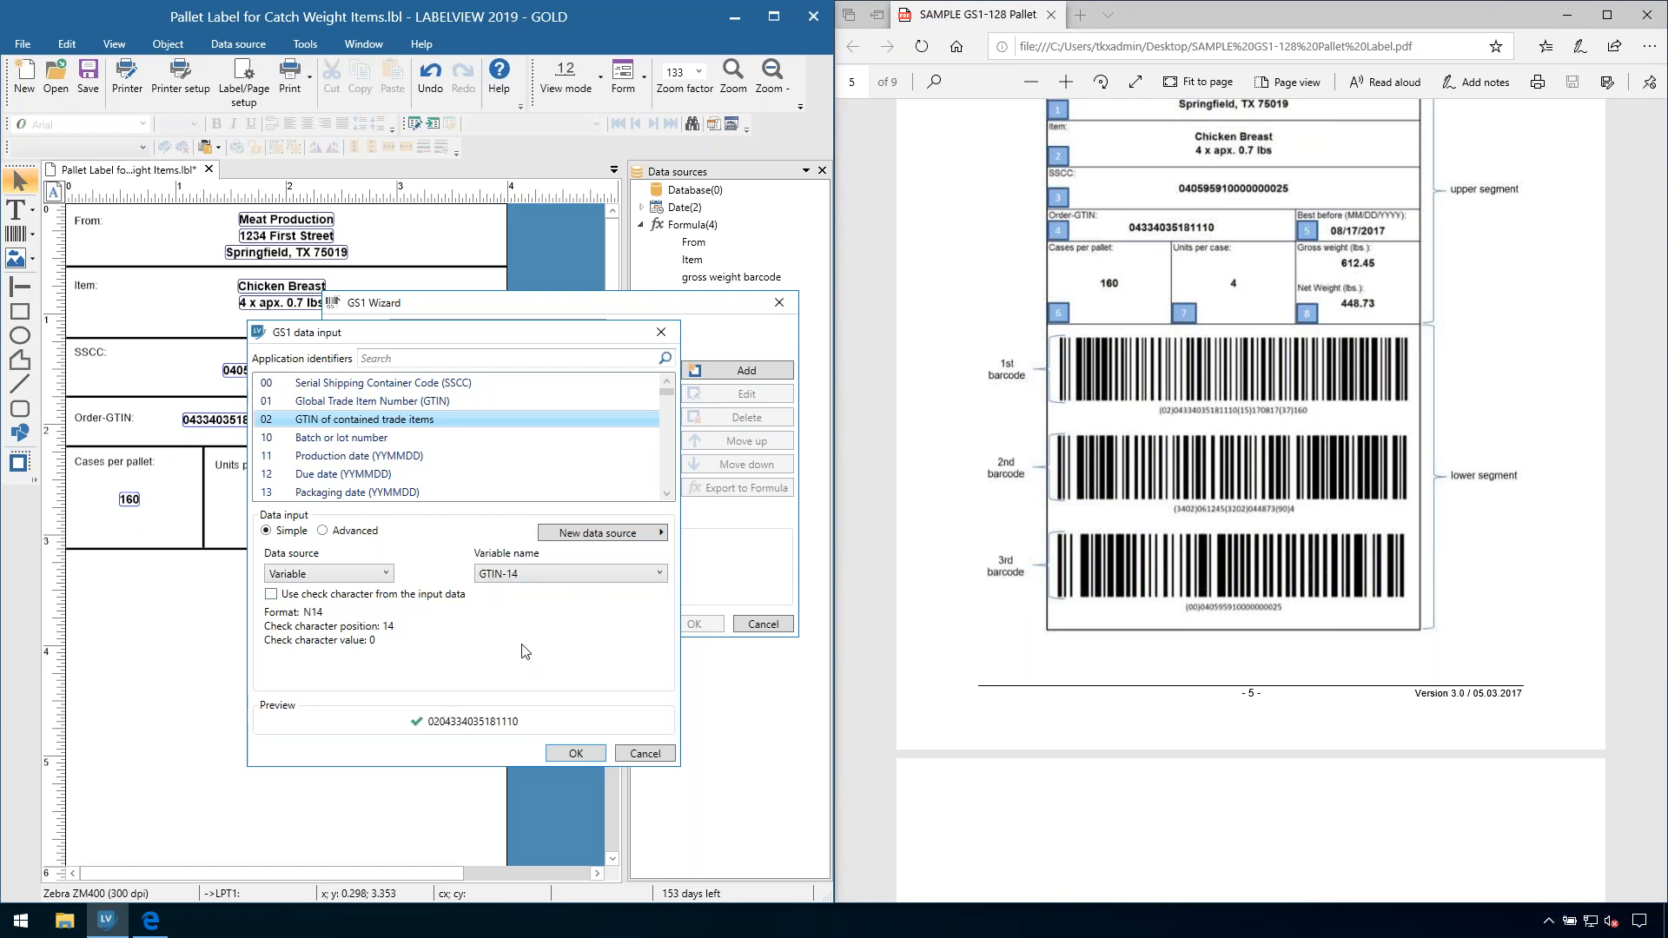
click(578, 752)
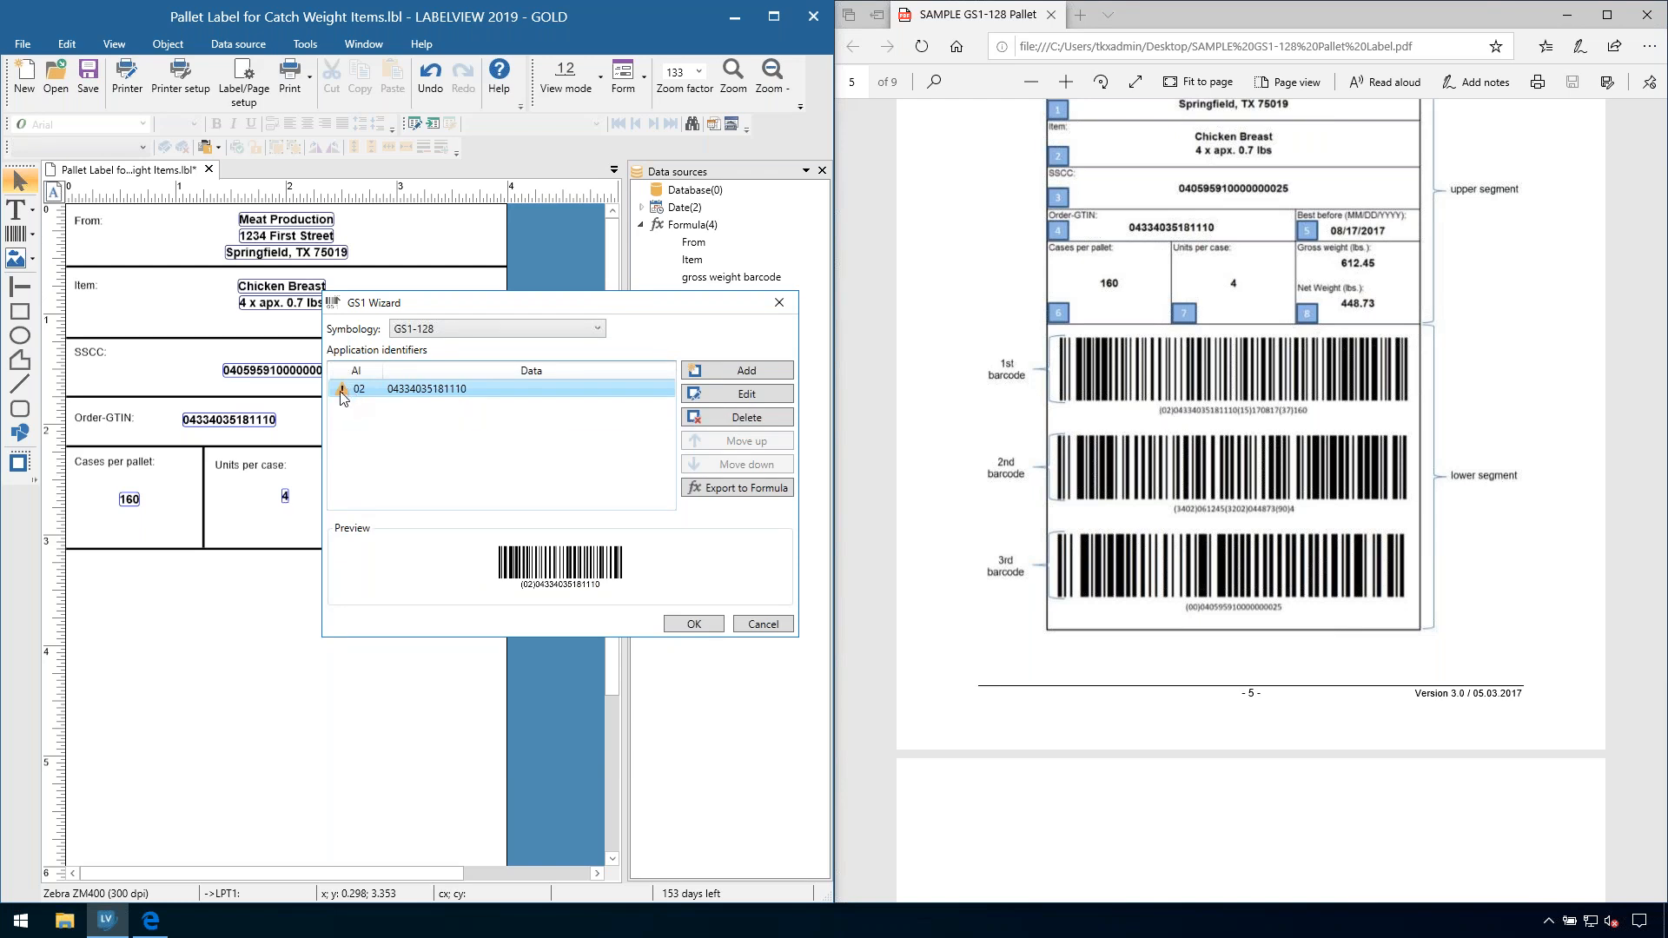
Step: Examine the mandatory association rule flagged for application identifier 02 in the barcode's identifier list
mouse_move(342, 396)
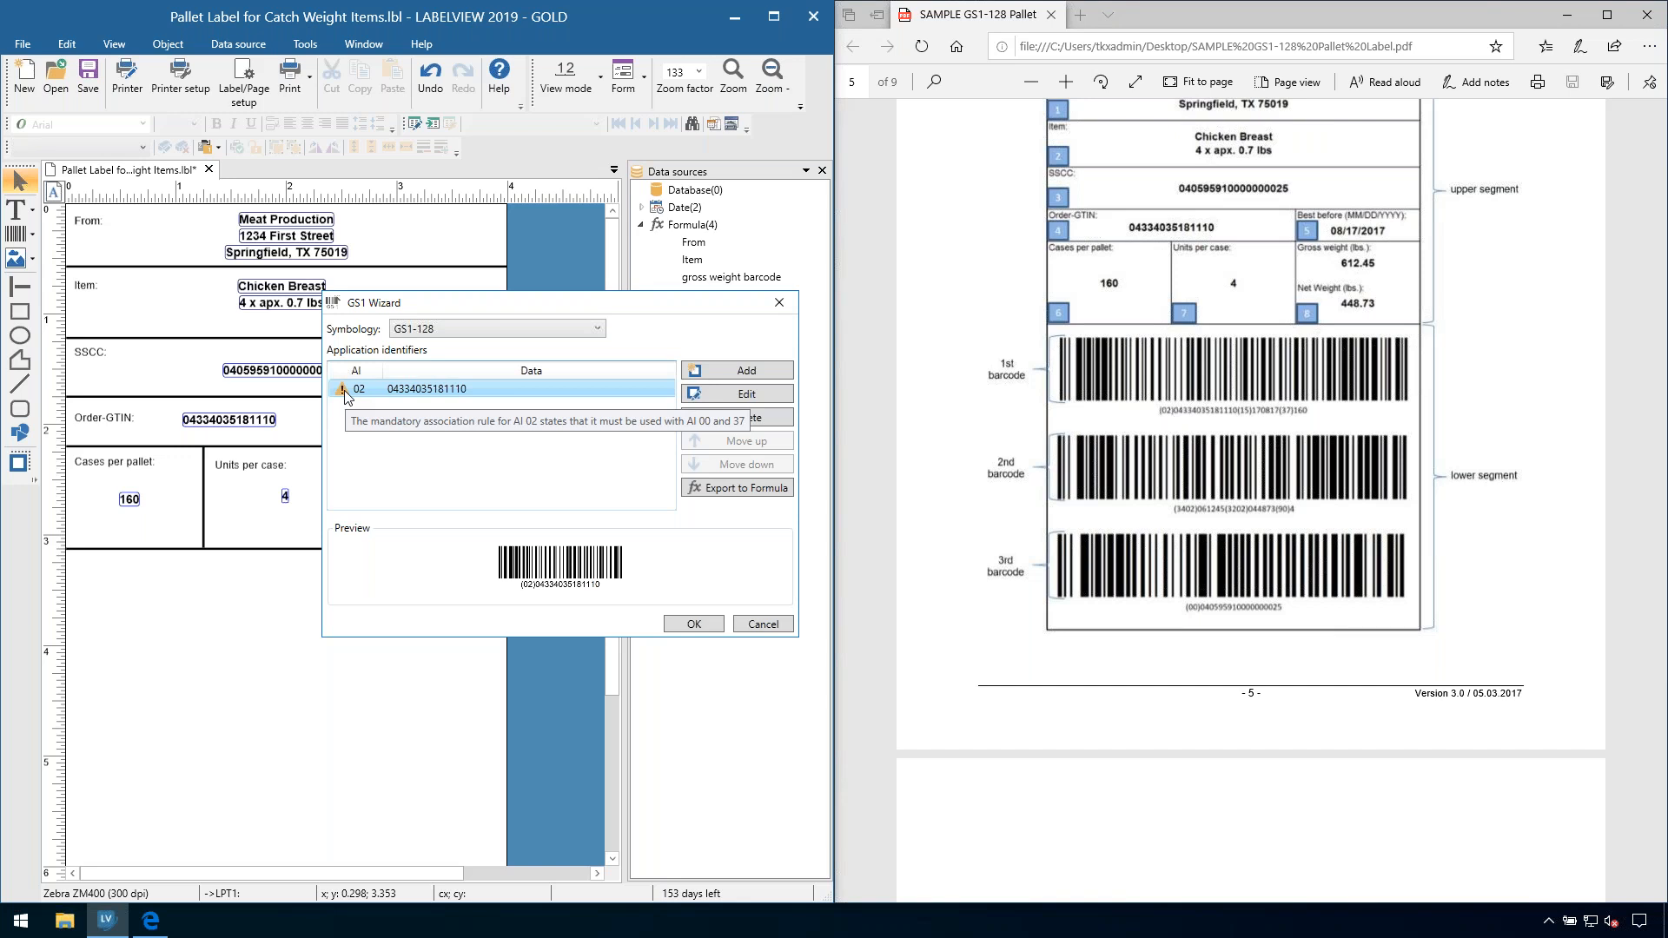
drag(464, 313, 291, 342)
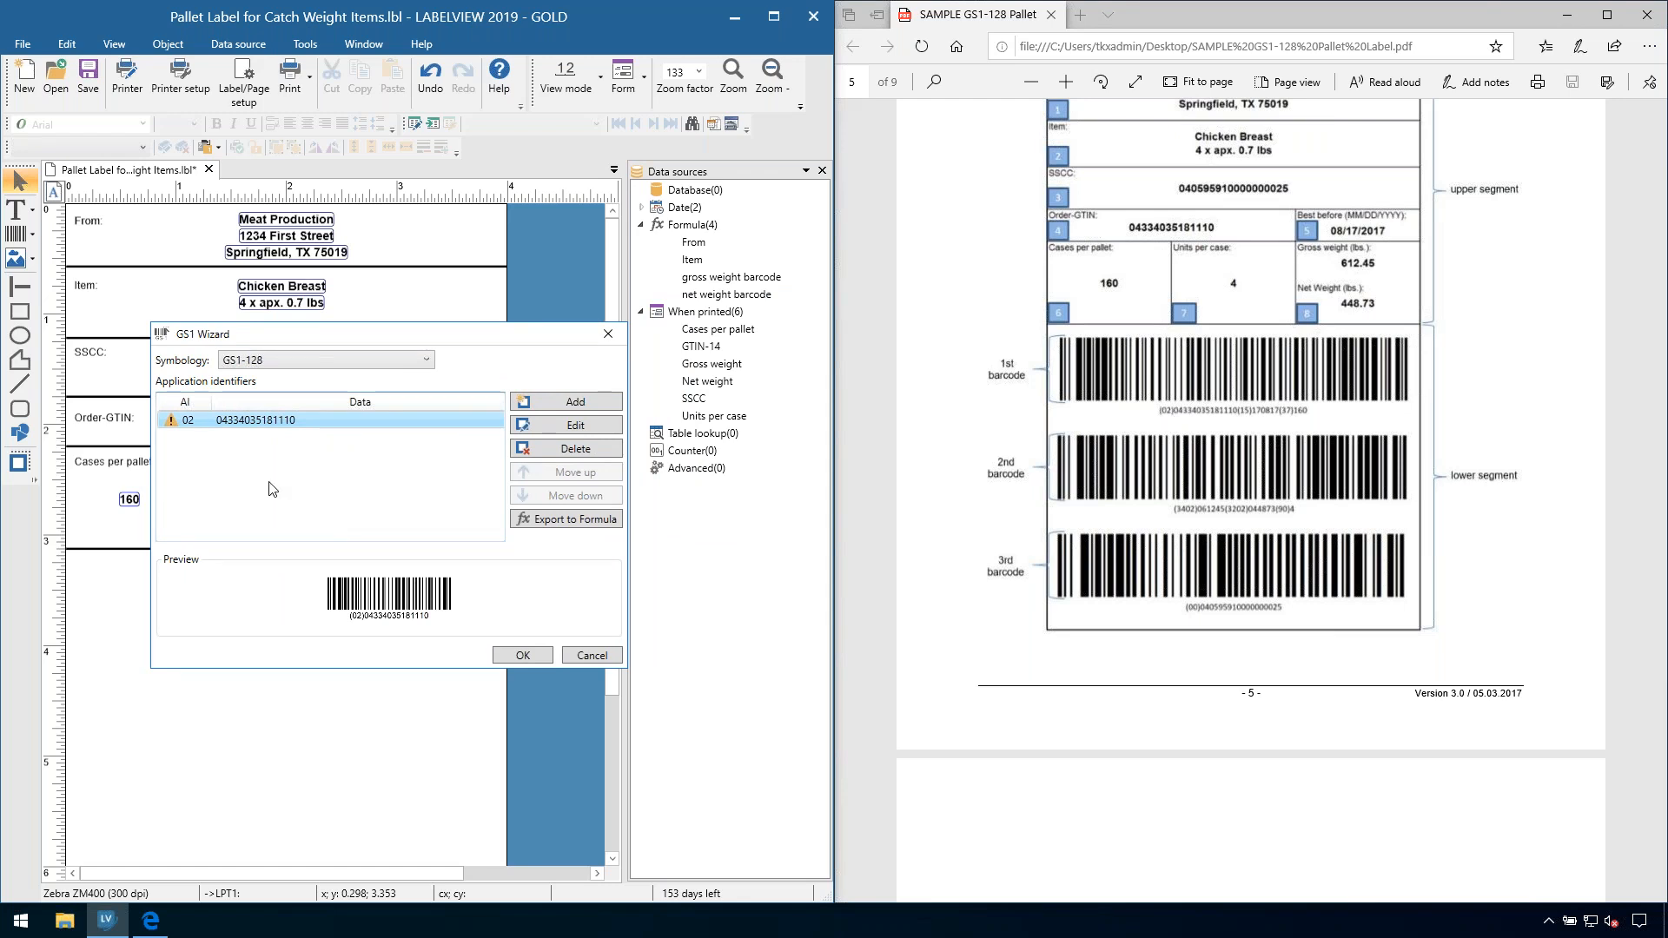
mouse_move(172, 426)
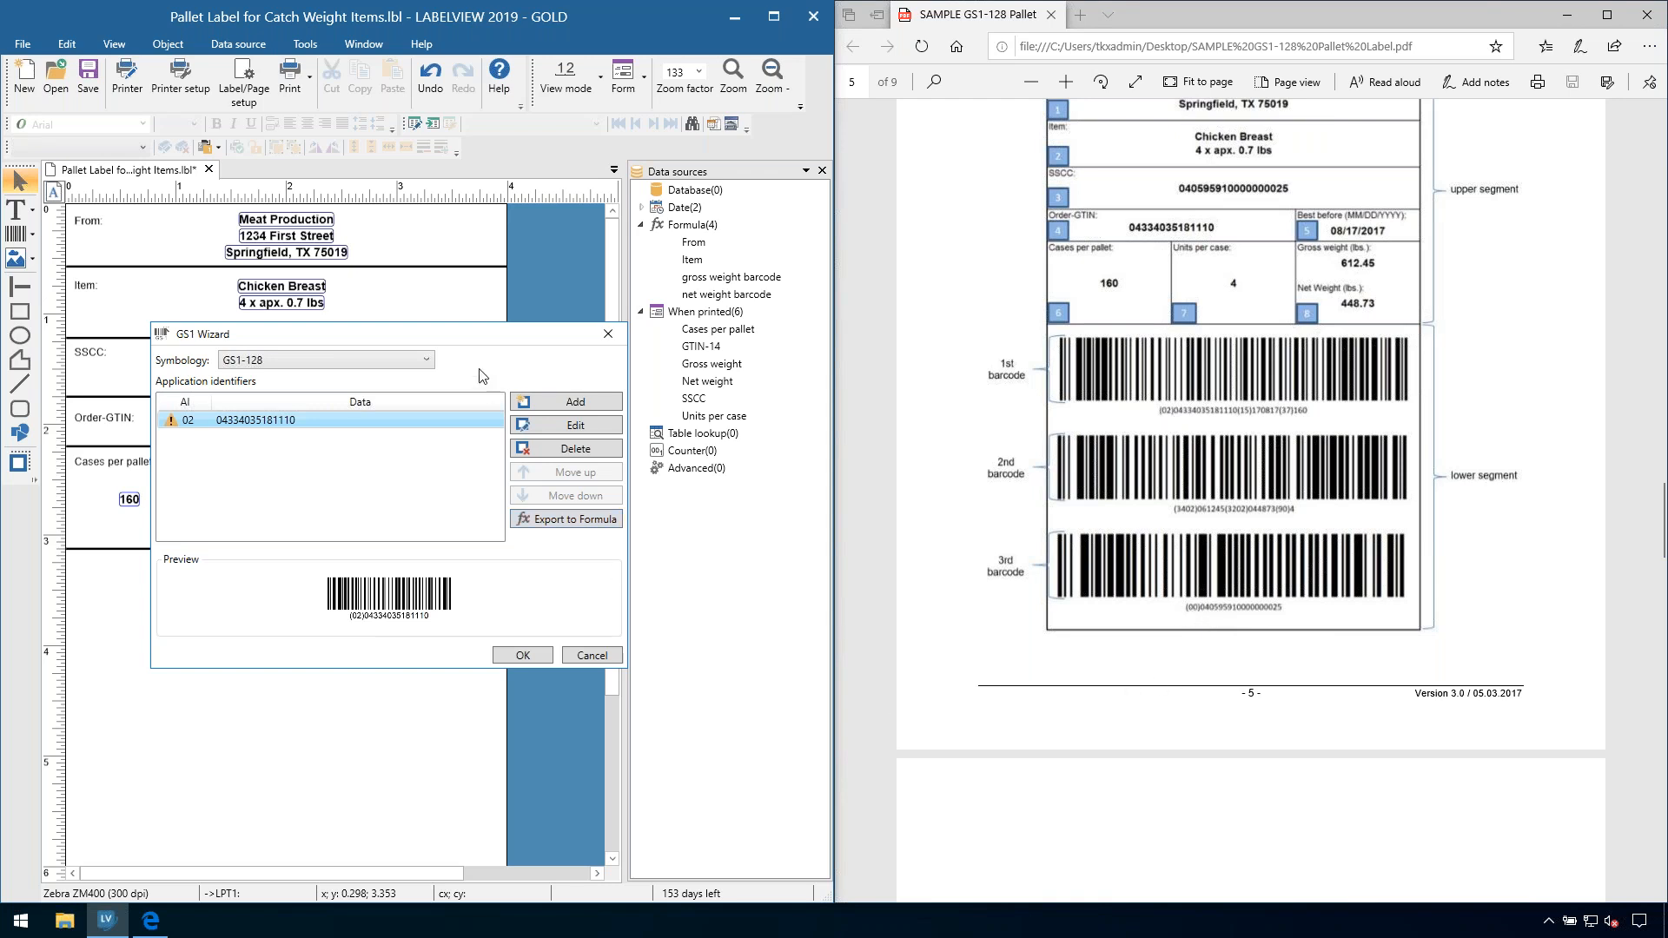
Step: Add application identifier 15, Best before date, to the barcode with the variable yymmdd as its data source
drag(484, 344, 561, 345)
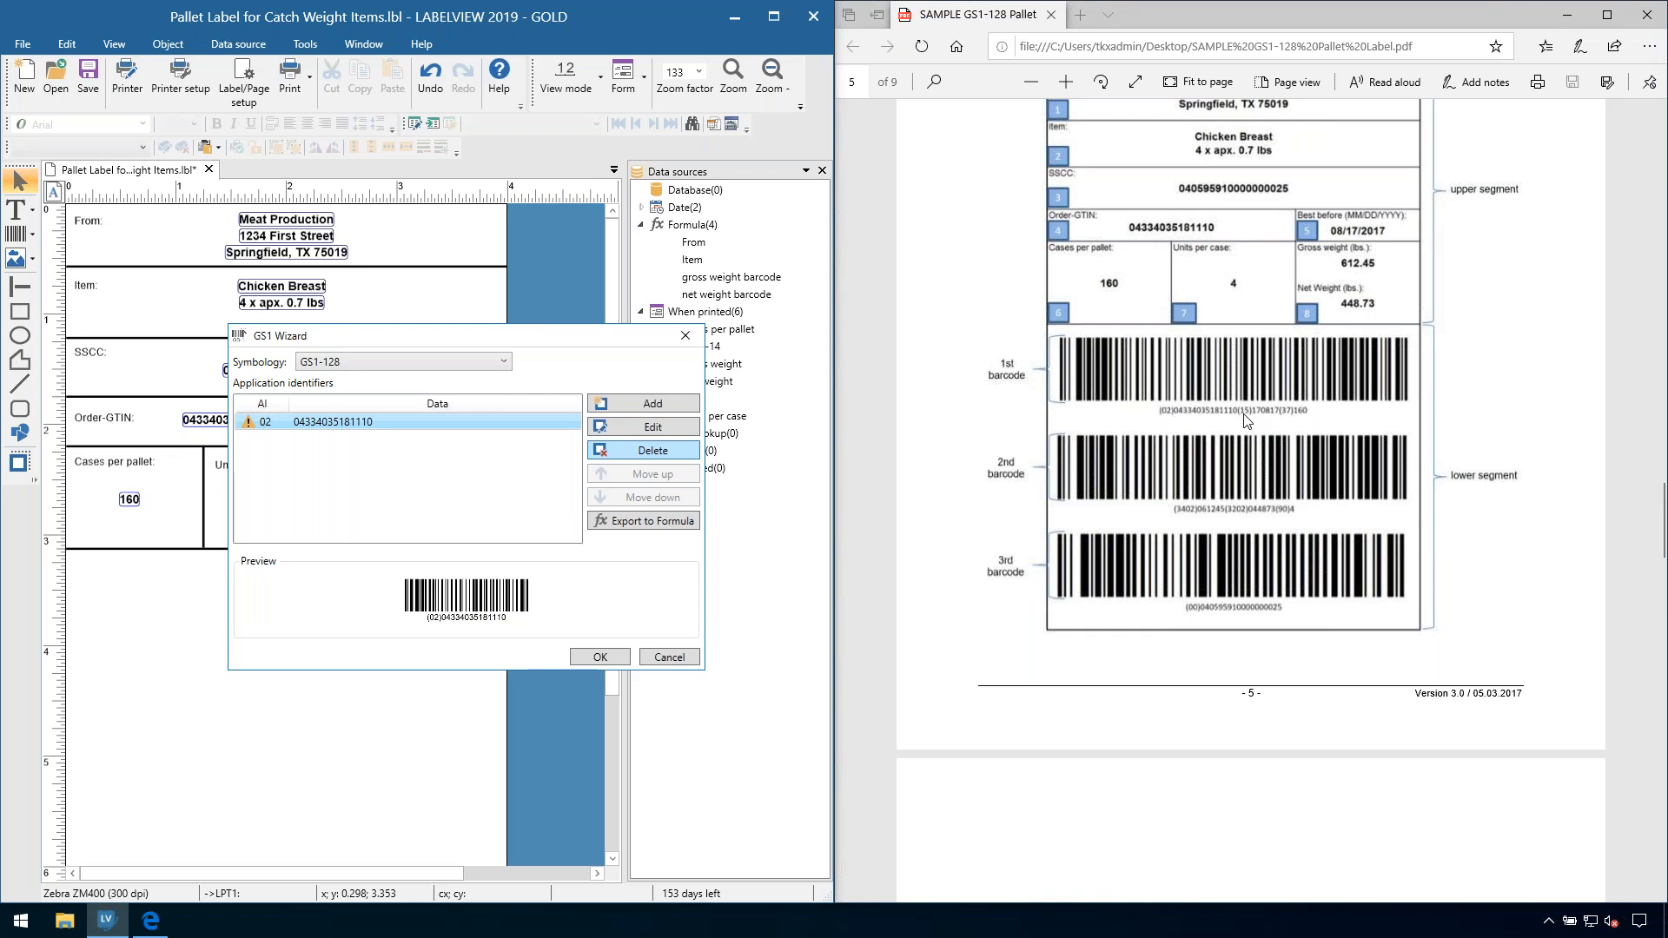
click(633, 406)
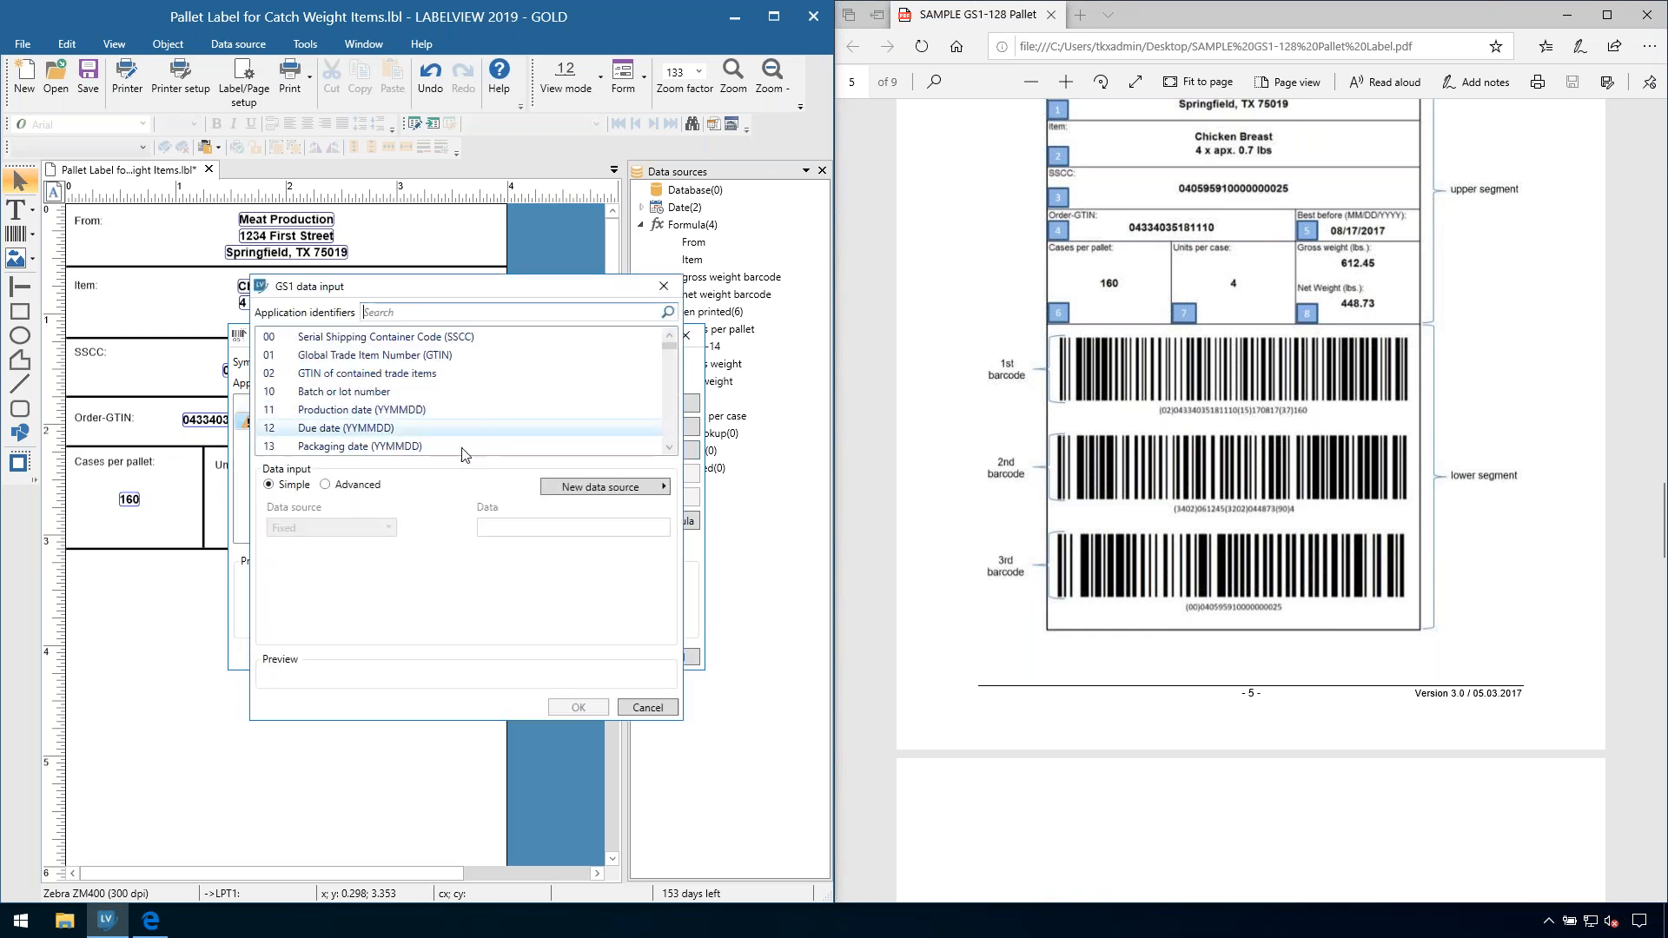
scroll(330, 439, down, 2)
click(346, 428)
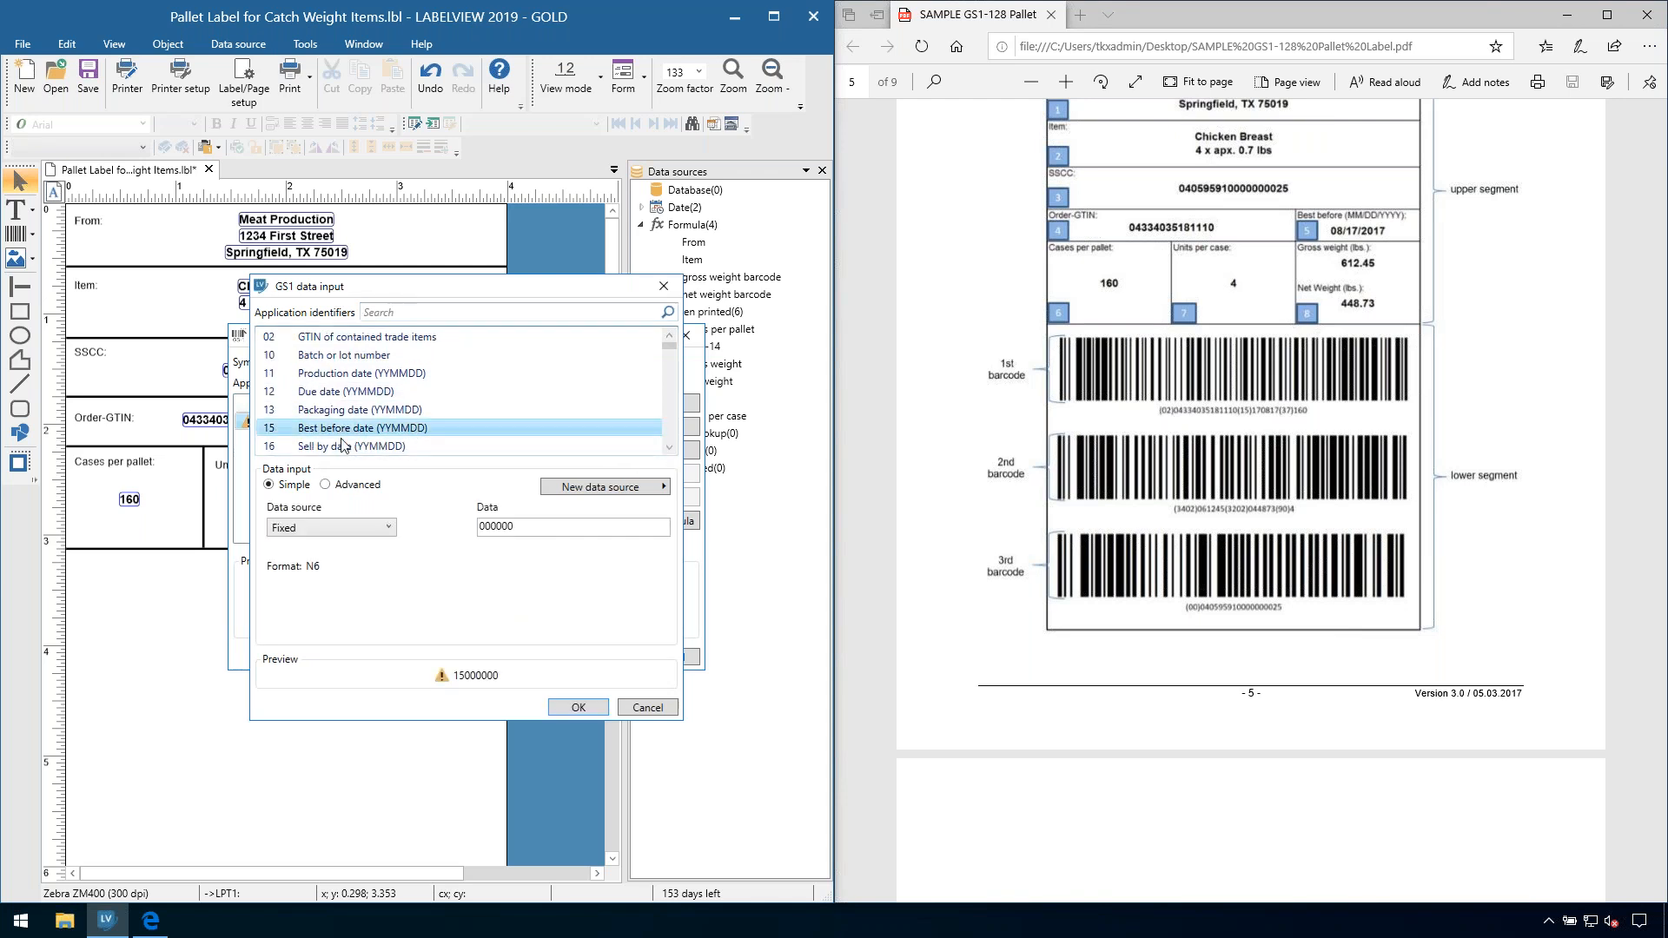
click(344, 518)
click(319, 561)
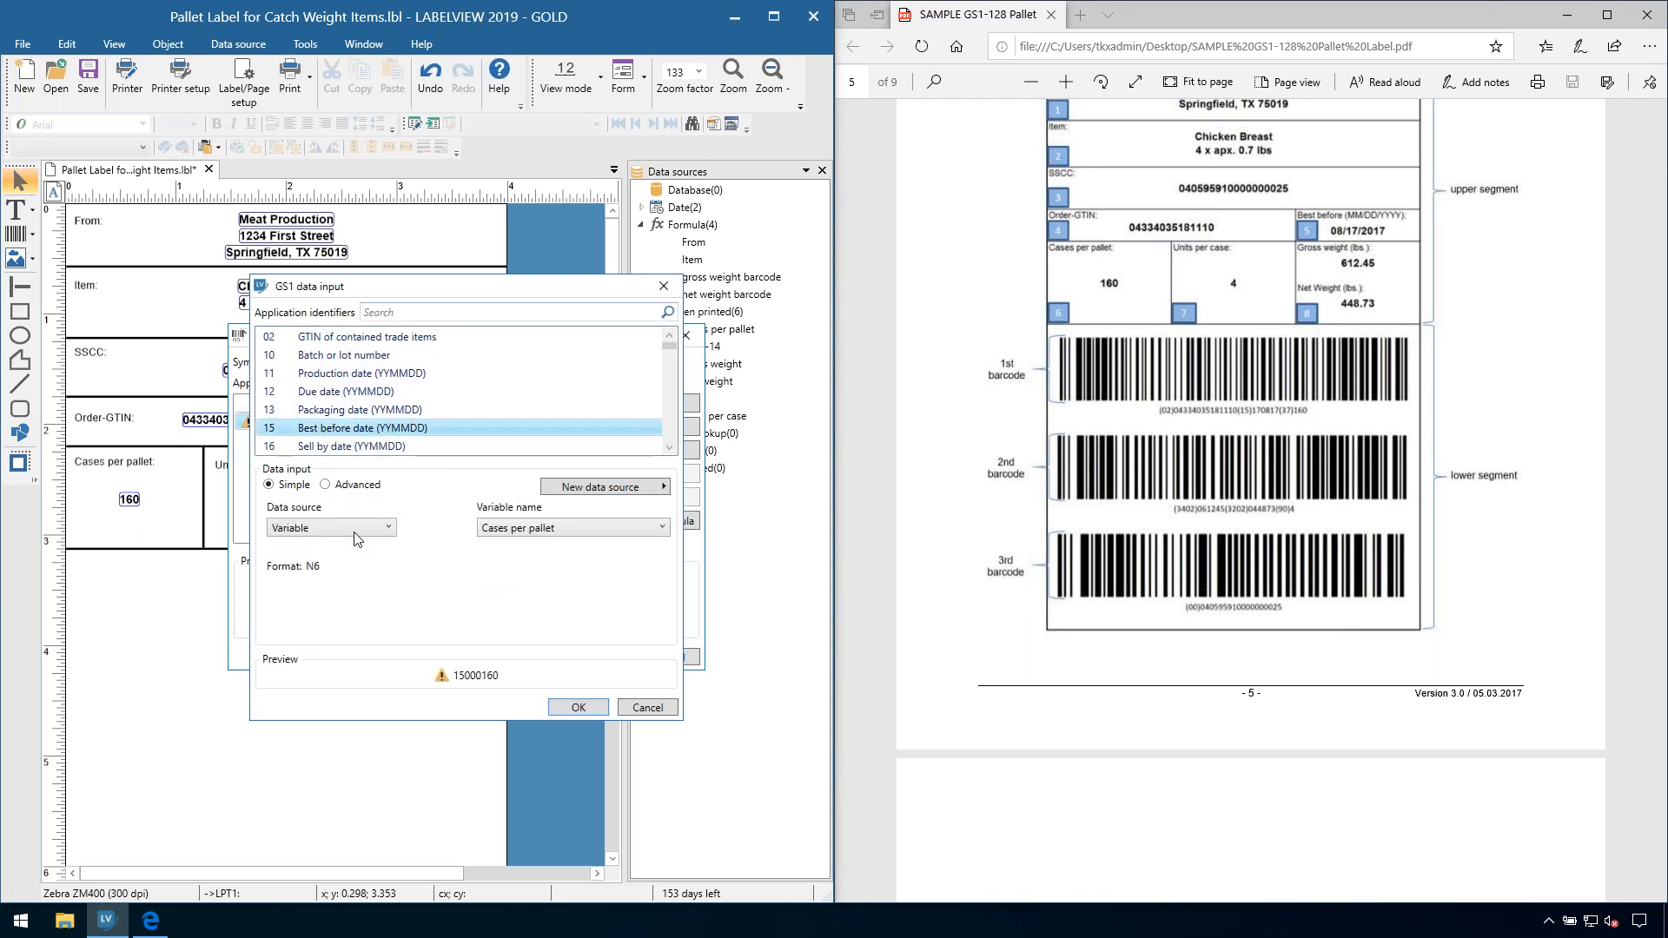
click(495, 532)
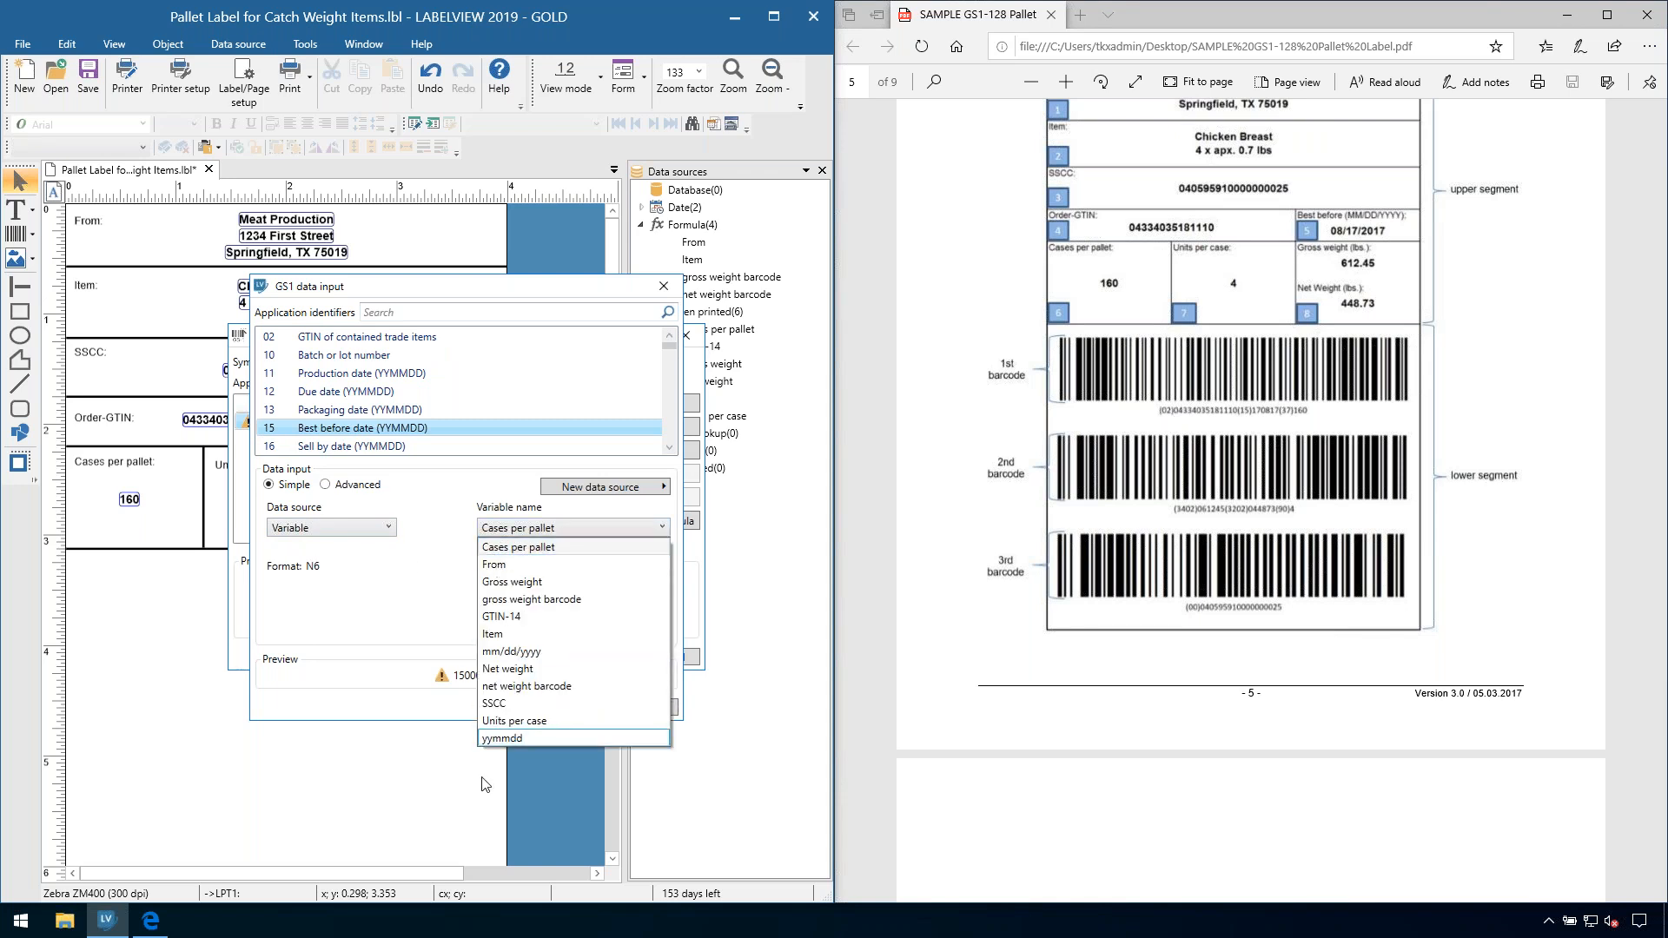
click(502, 739)
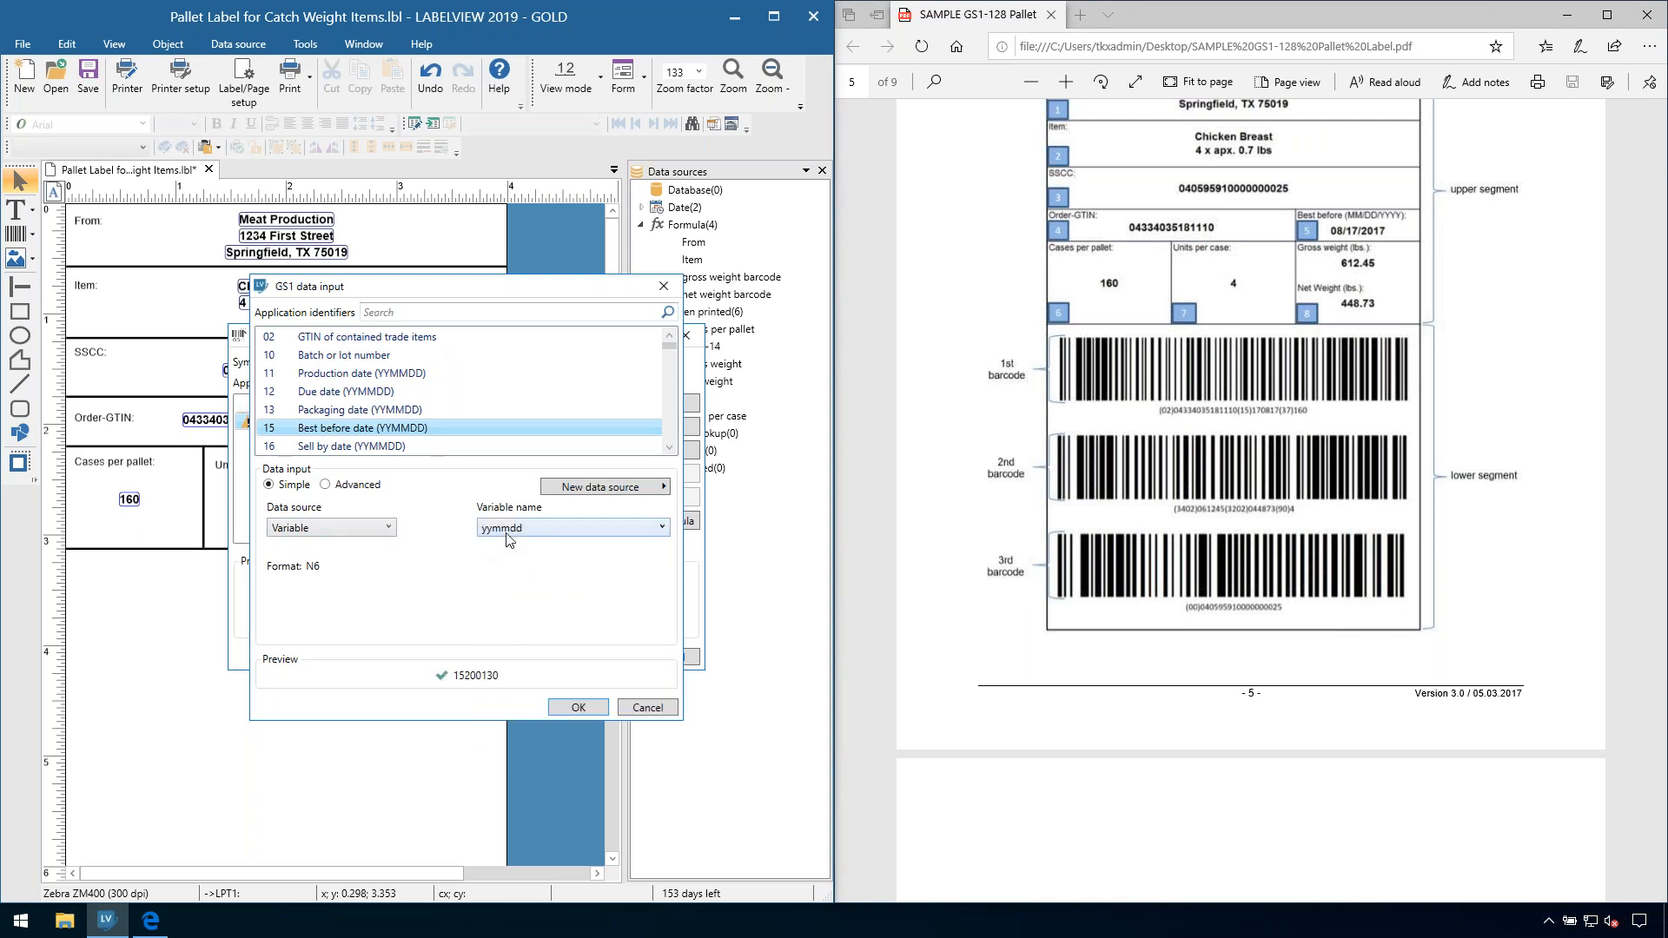
scroll(1003, 582, down, 7)
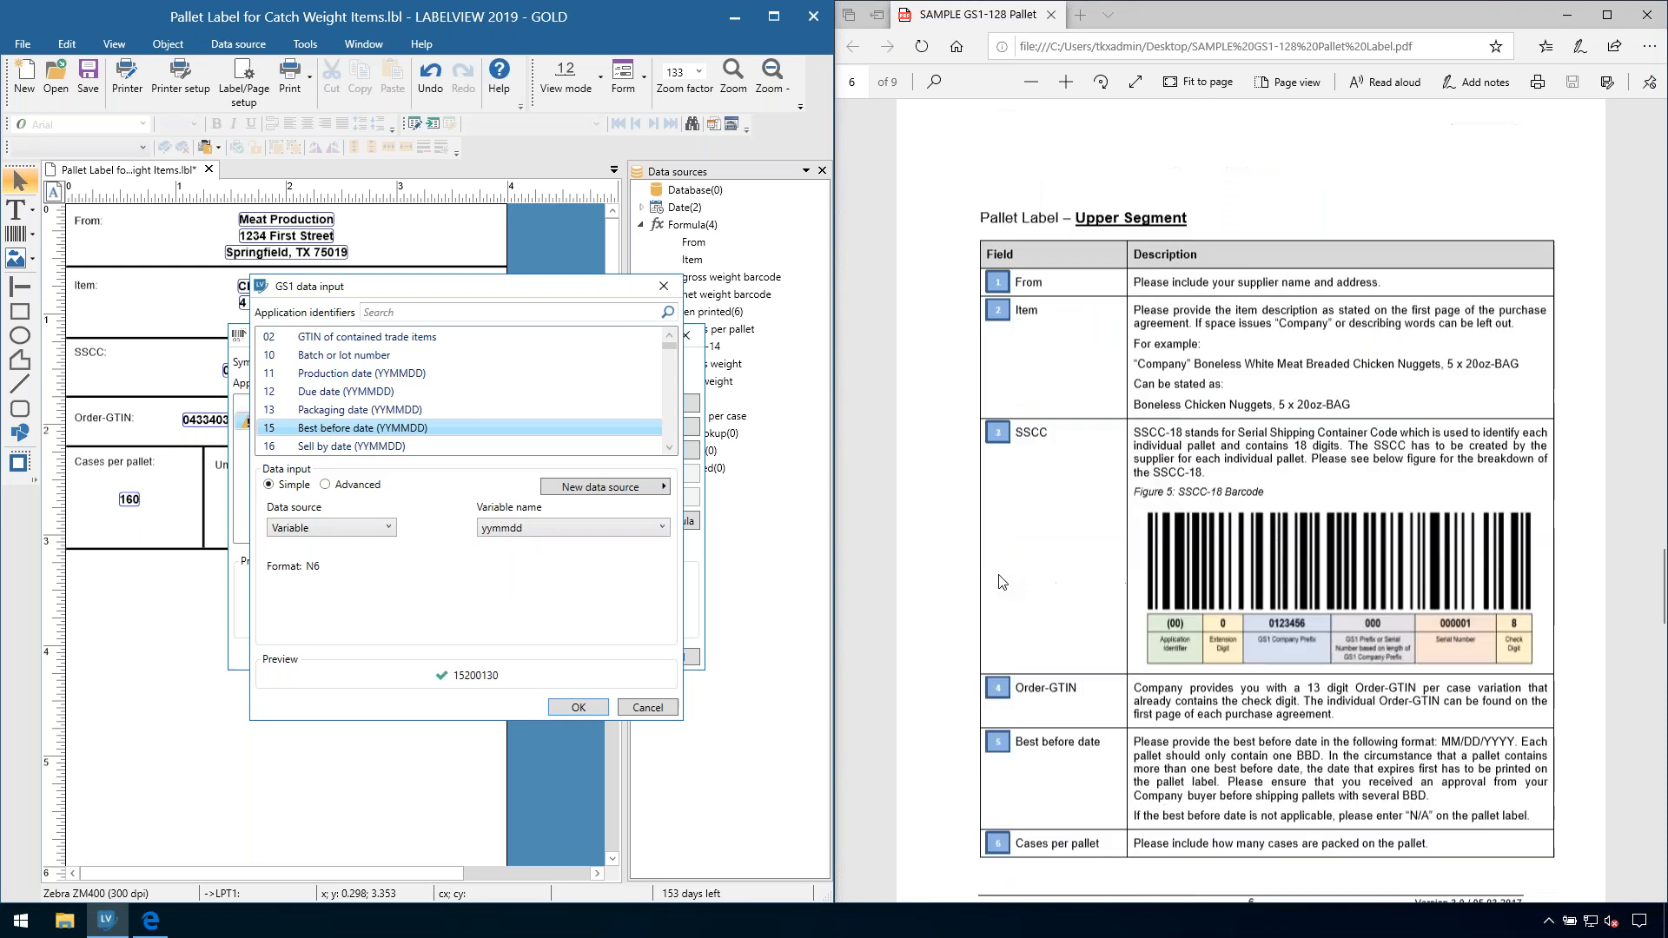
scroll(1004, 582, down, 10)
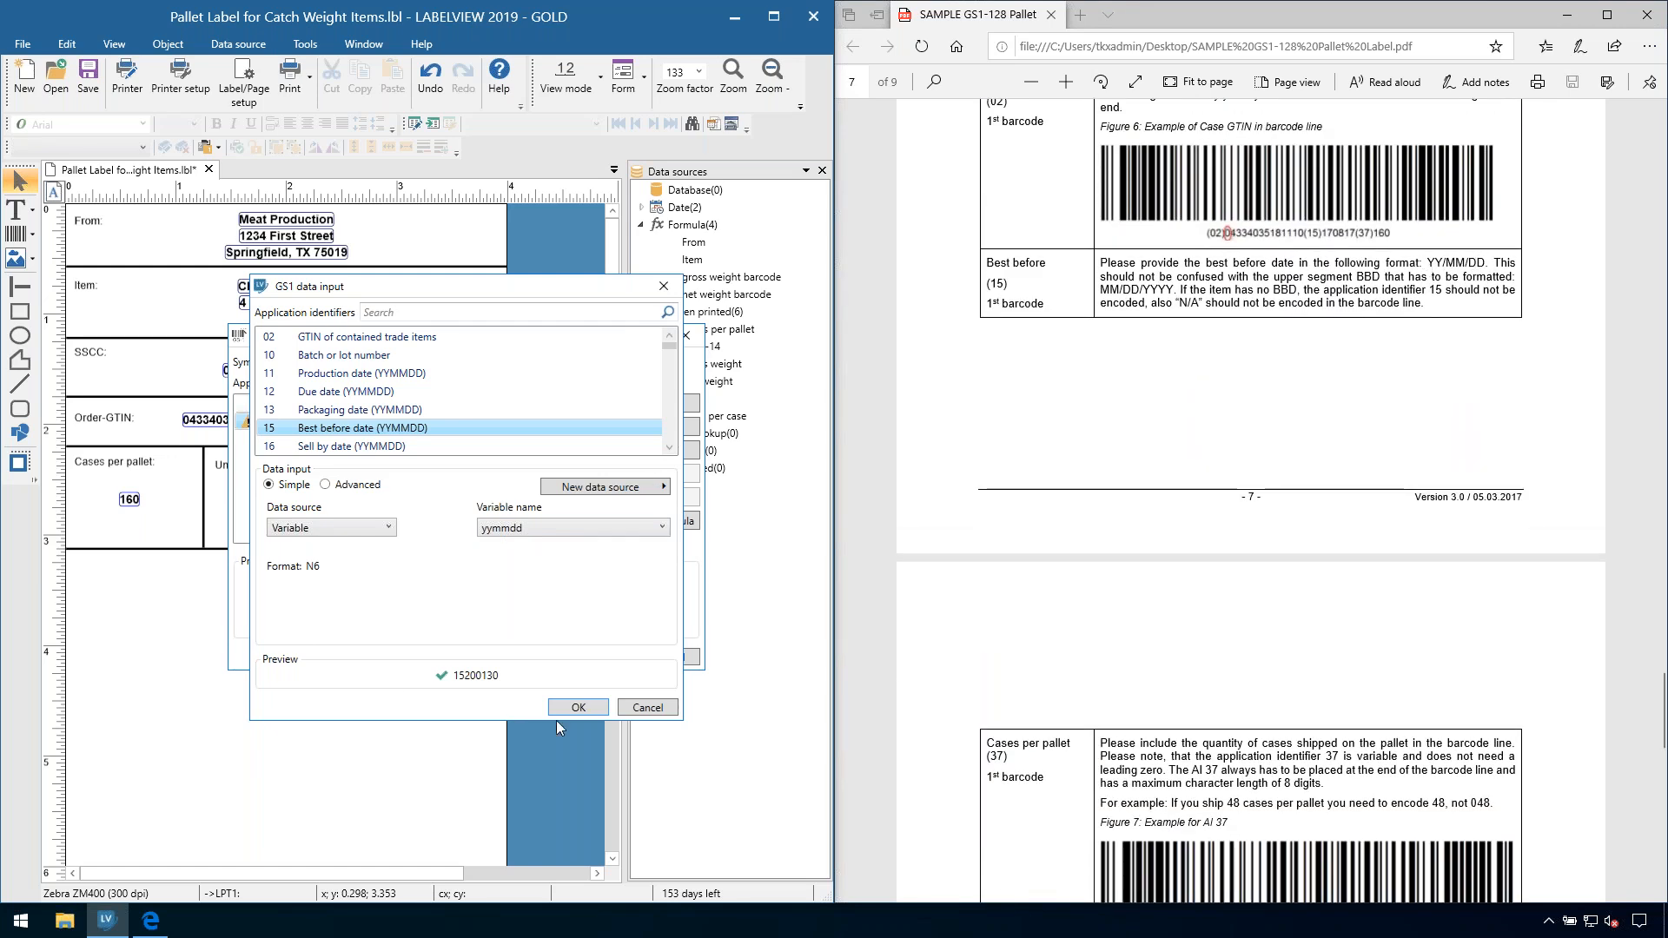
click(577, 707)
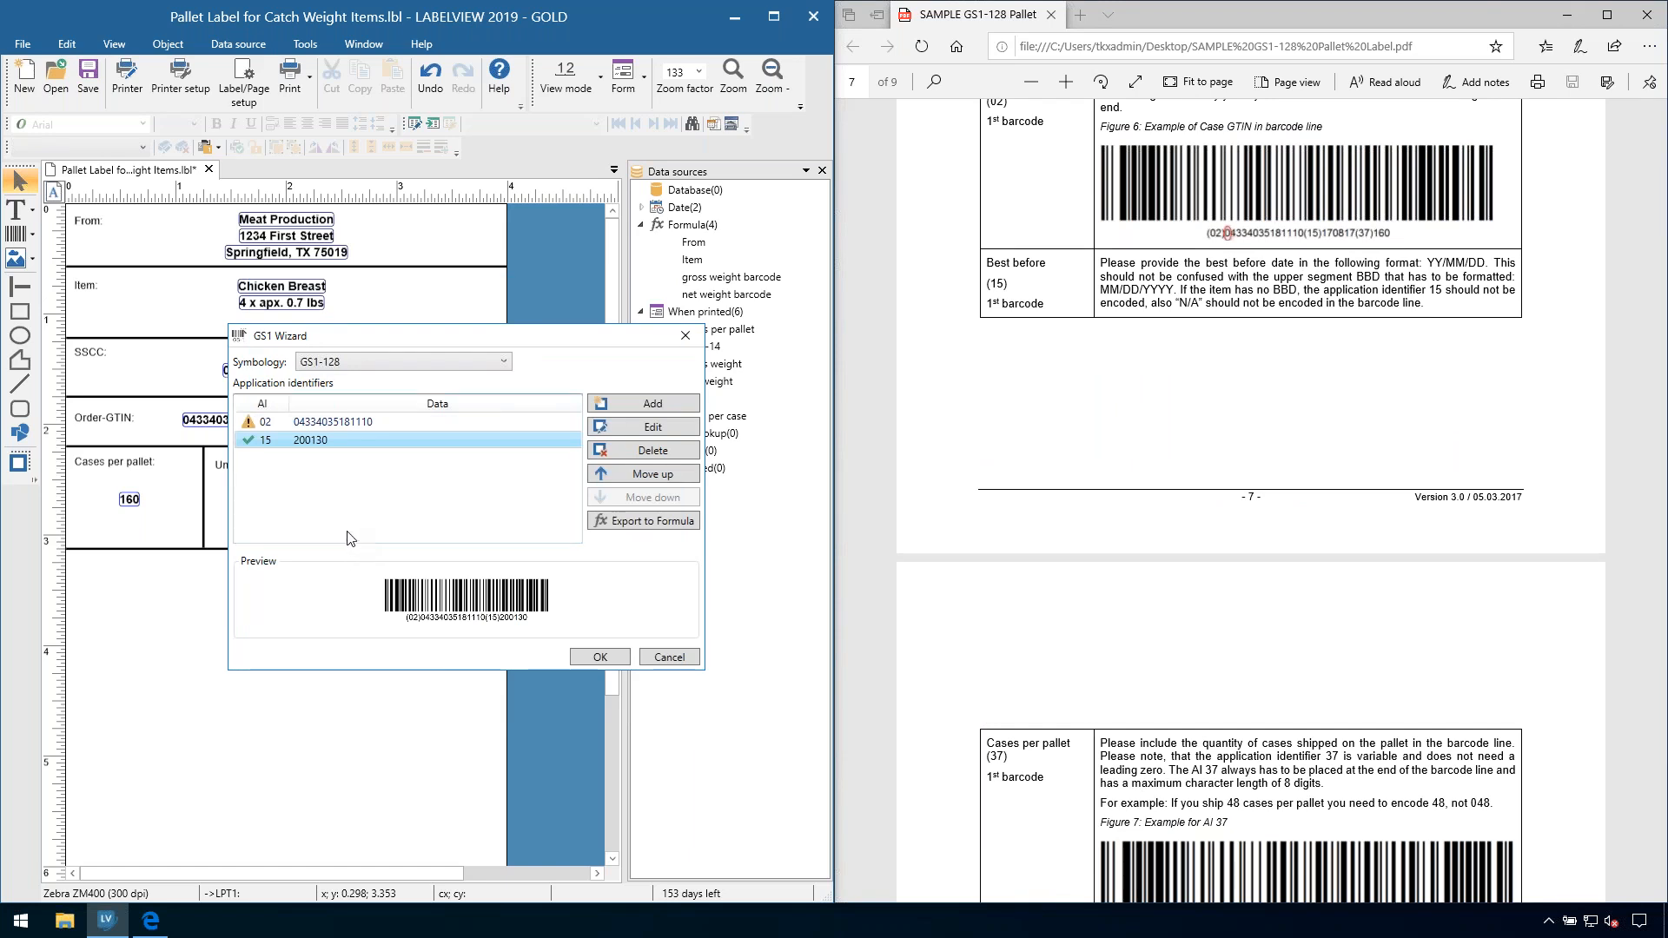
Step: Find application identifier 37, the count of trade items in a logistic unit, and link it to the variable Cases per pallet
click(600, 408)
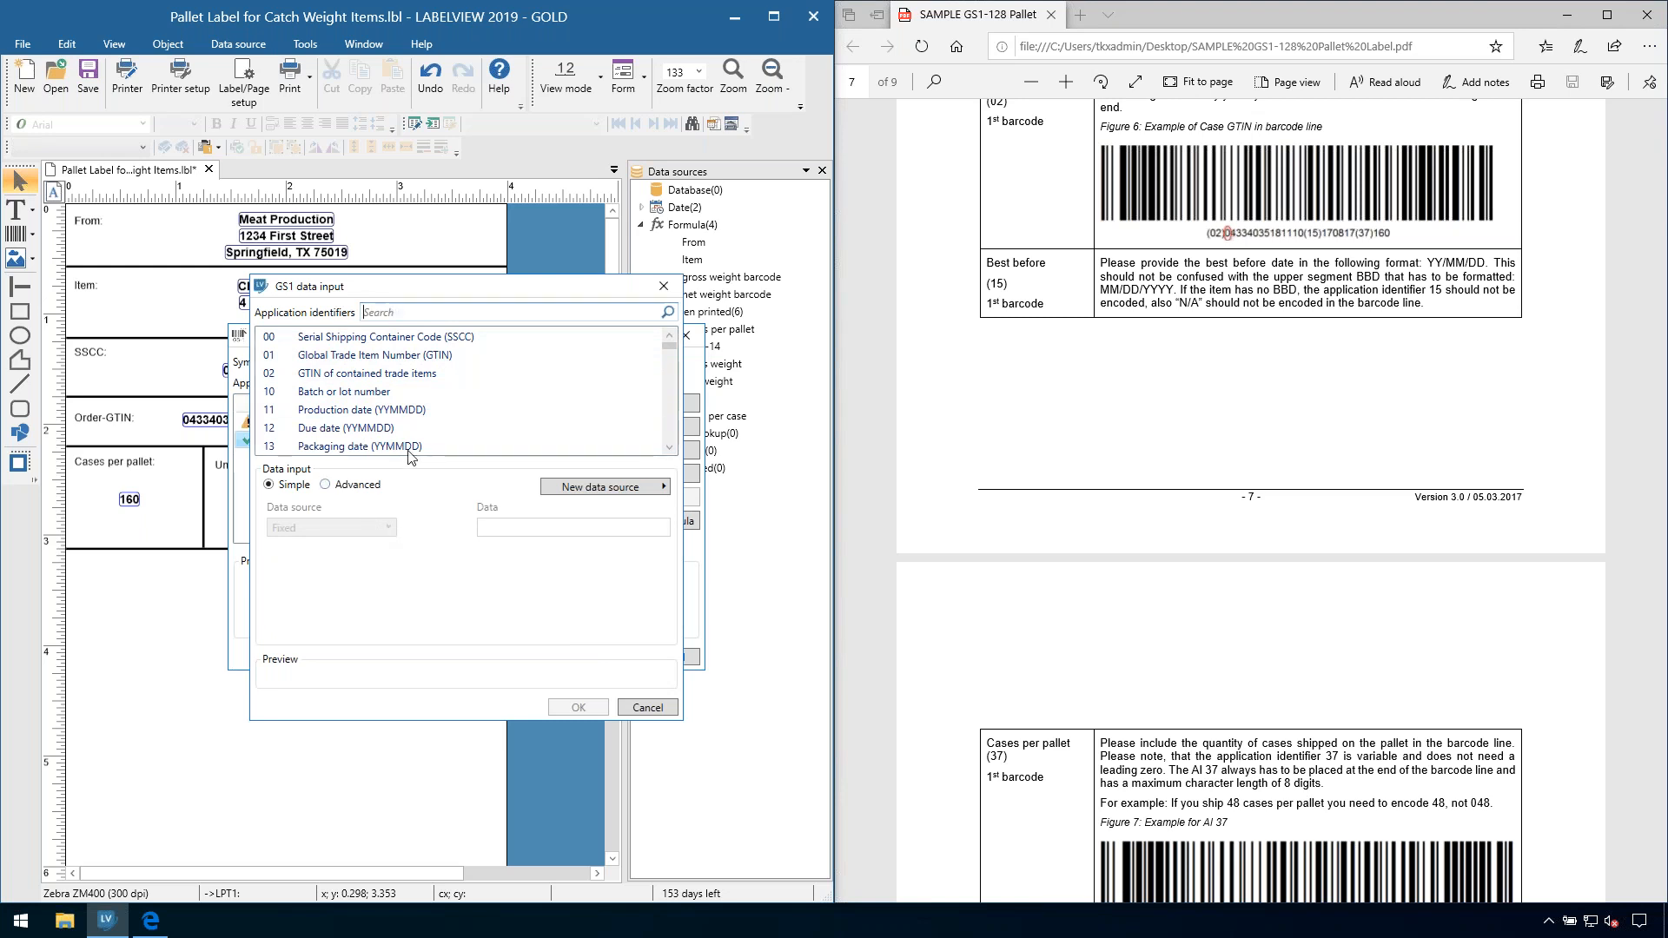
click(388, 315)
text(37)
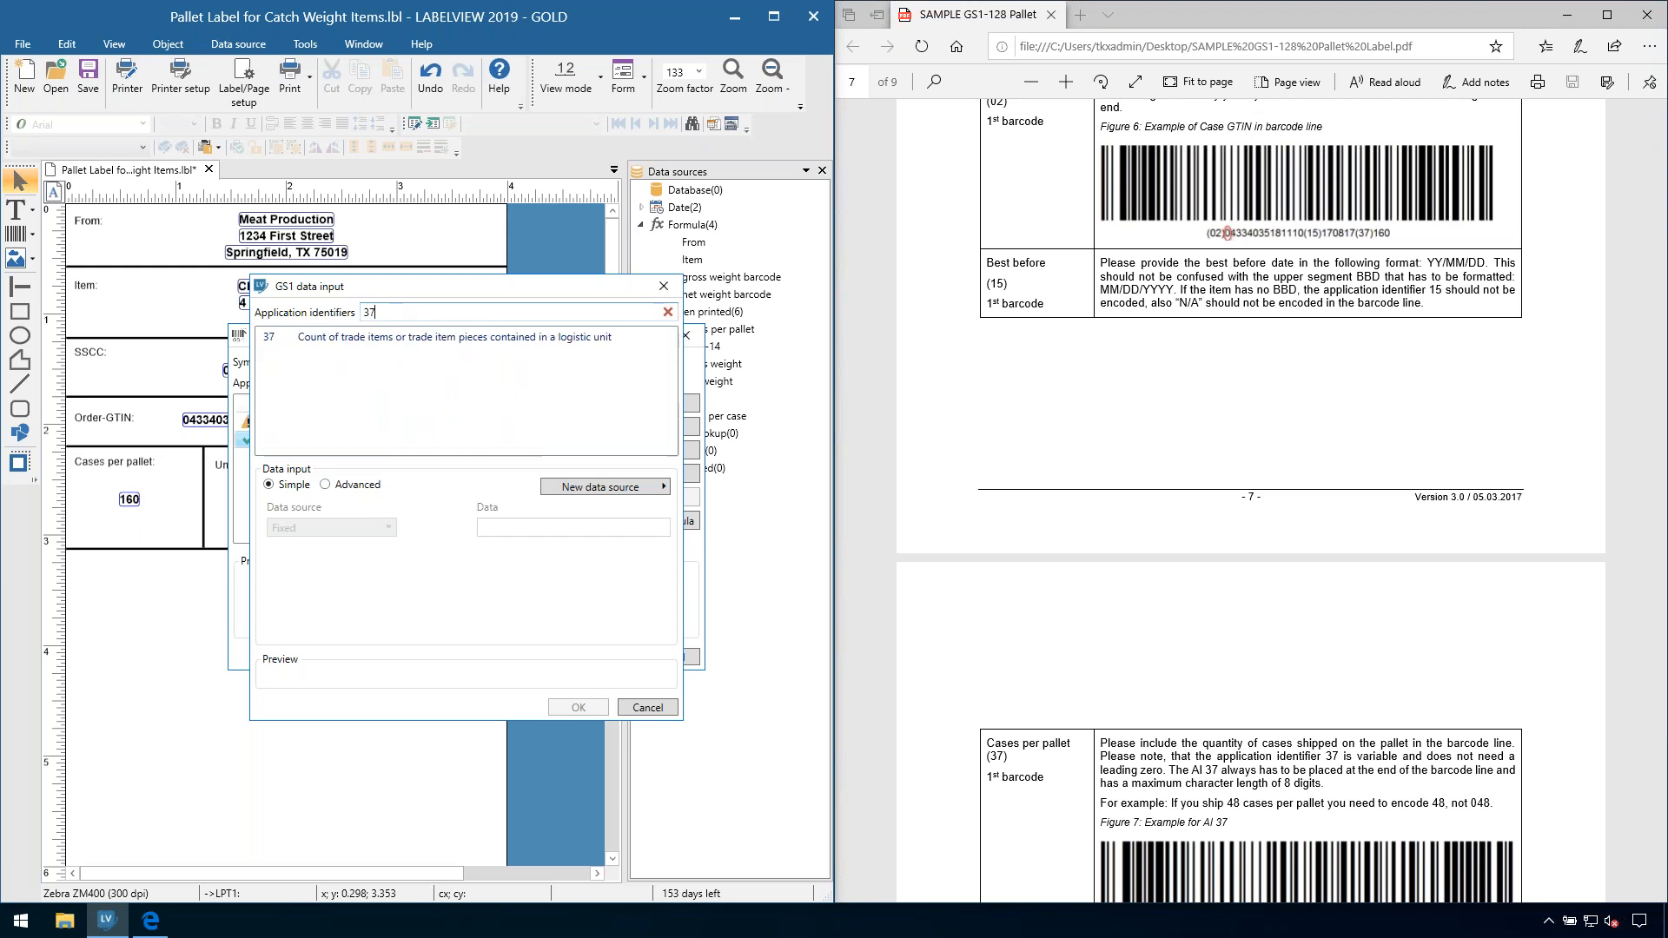
click(406, 339)
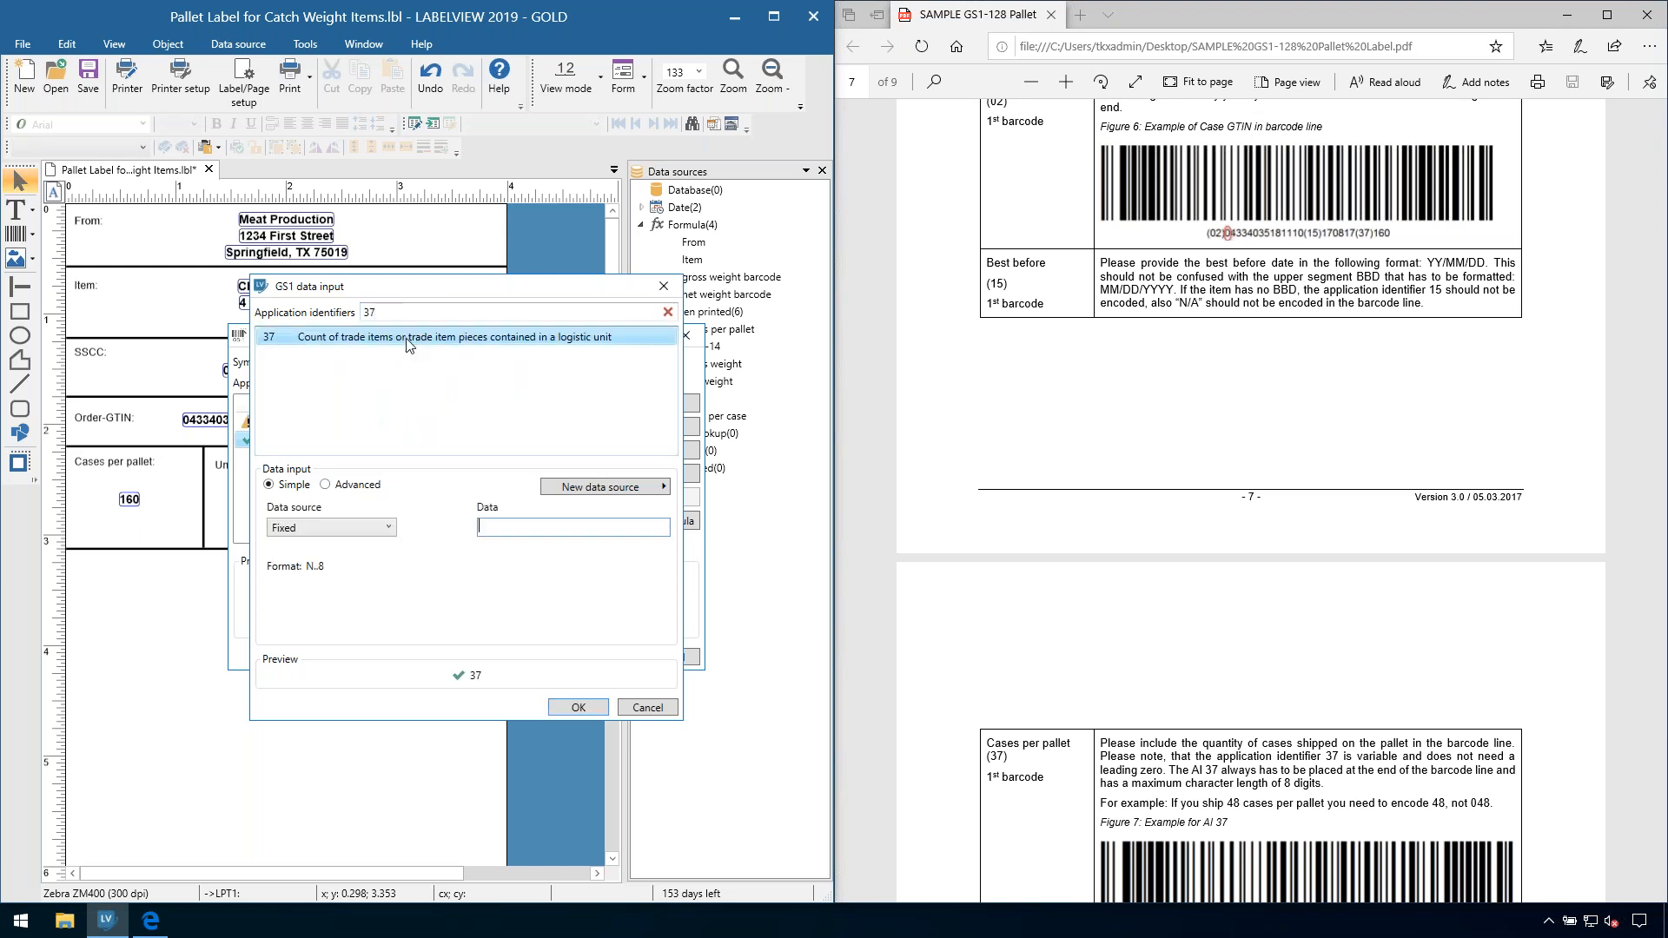
click(330, 531)
click(334, 565)
click(536, 530)
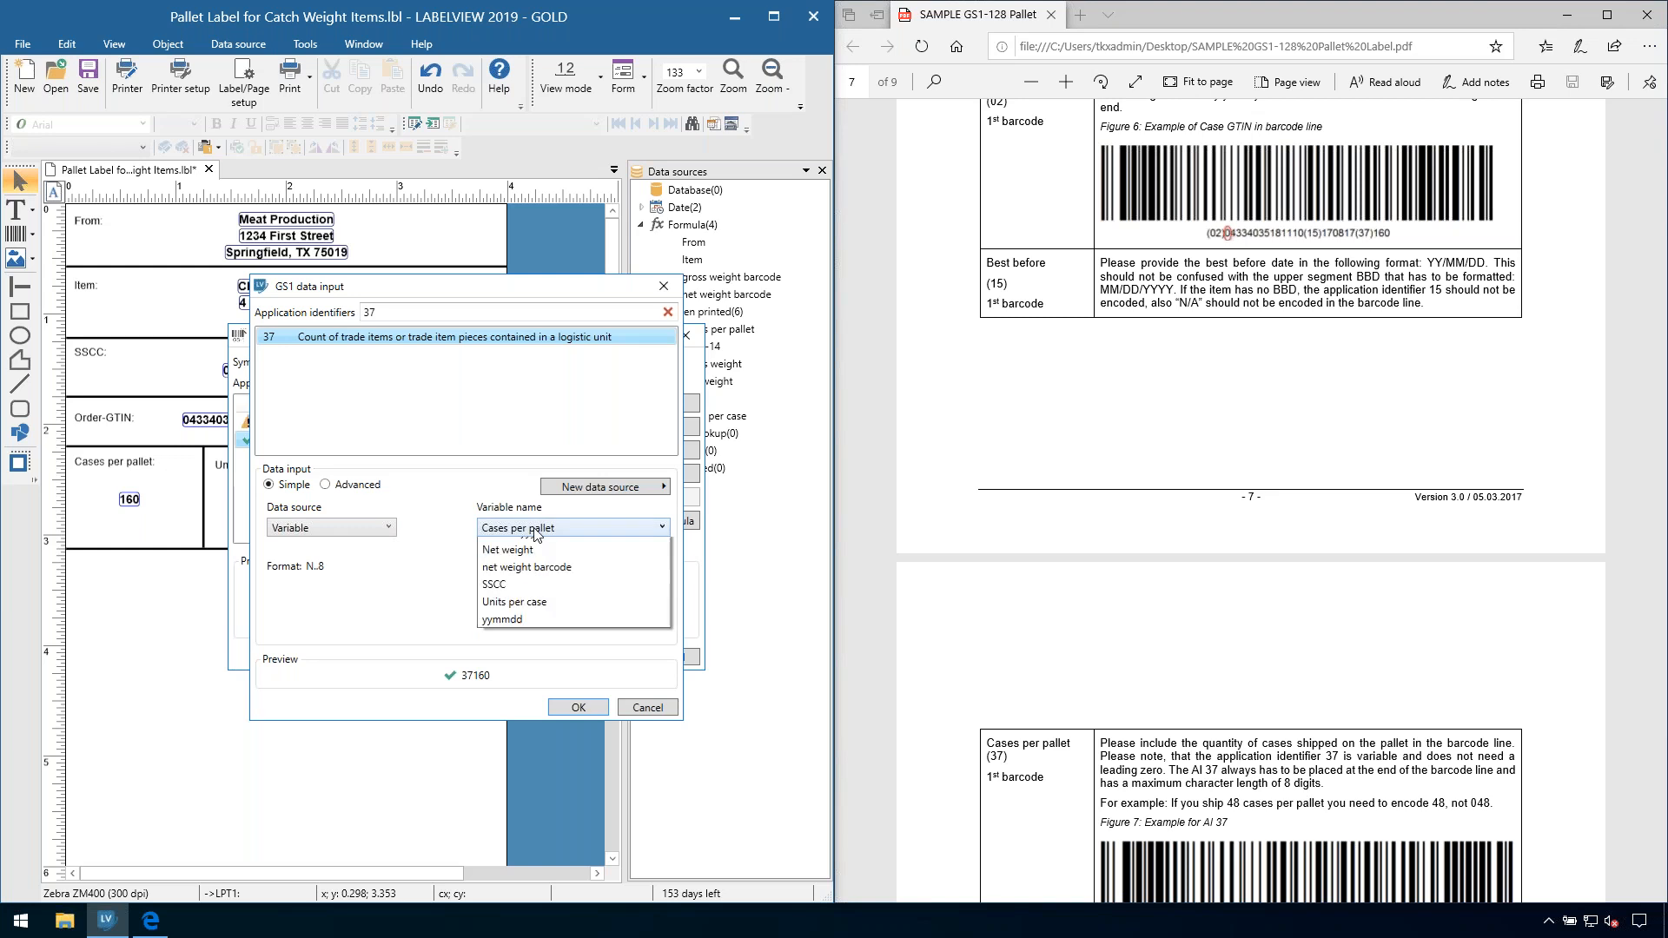
click(536, 529)
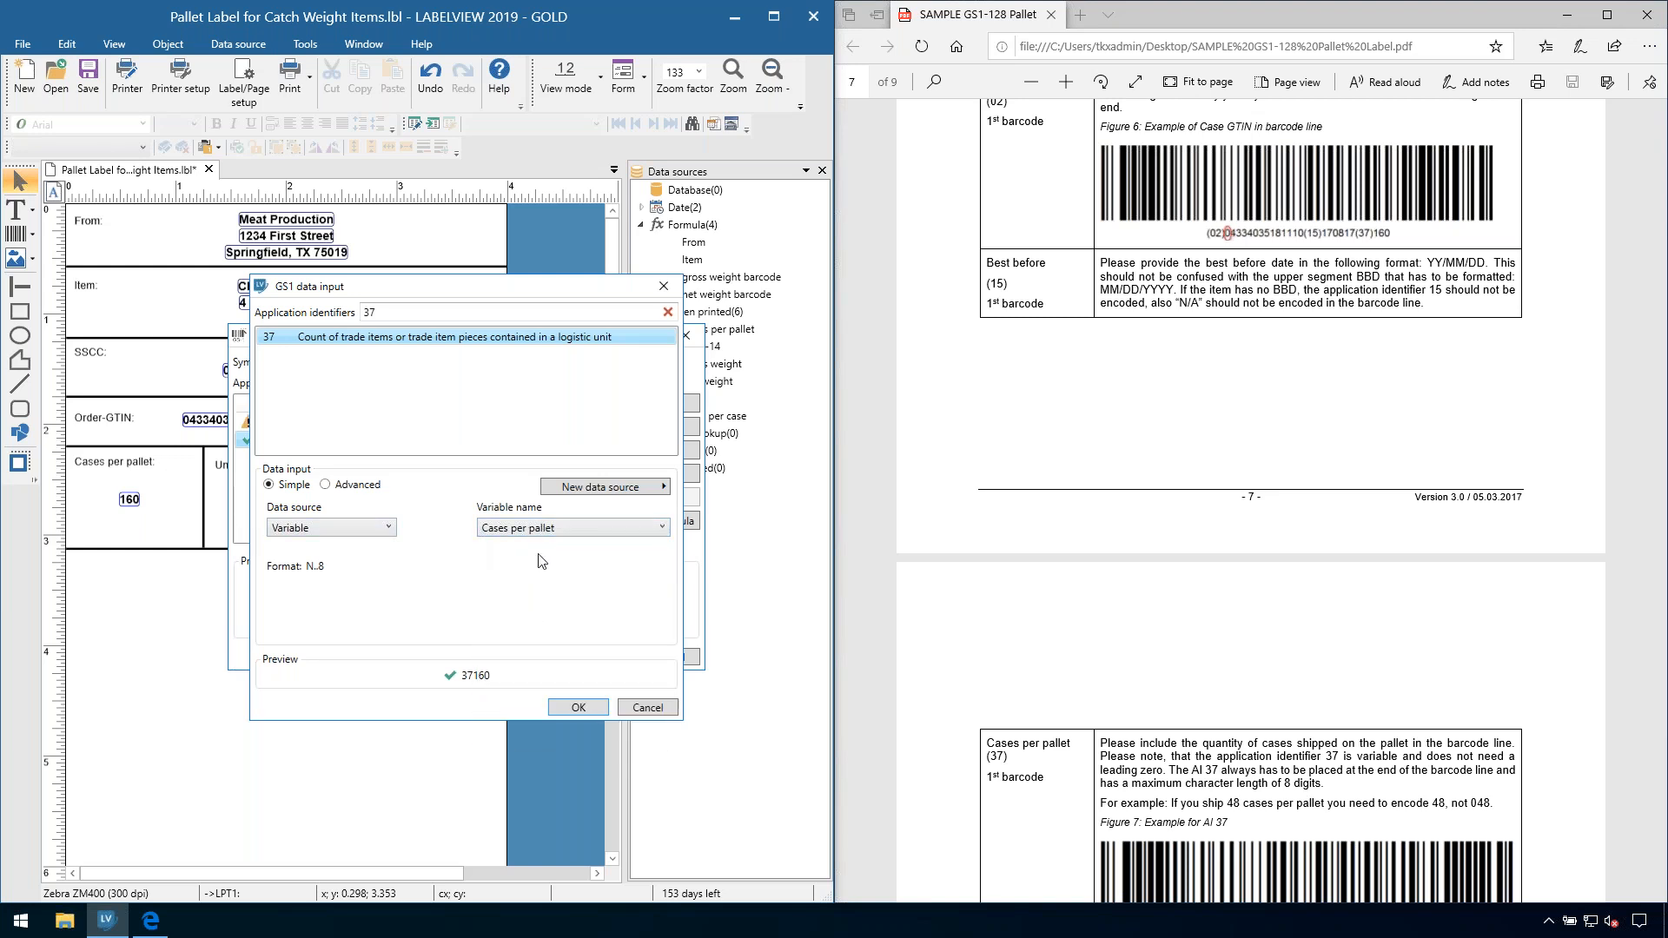
Step: Change the data source of application identifier 37 to the fixed value 160 and add it to the barcode
click(354, 531)
click(350, 550)
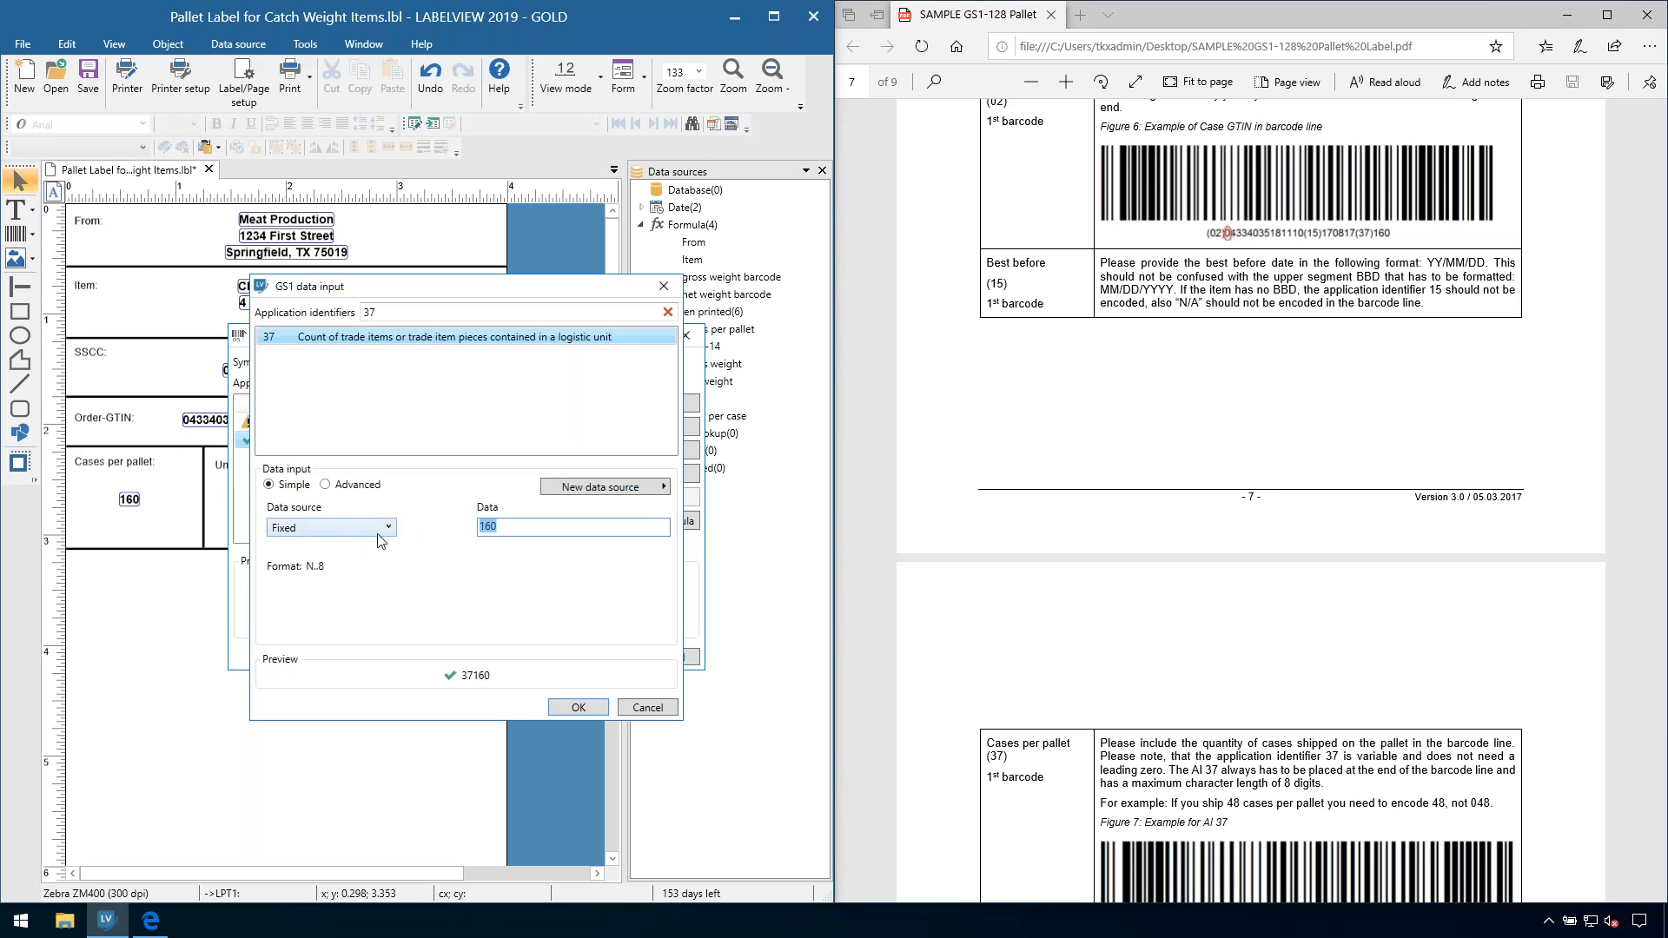
click(515, 528)
click(580, 708)
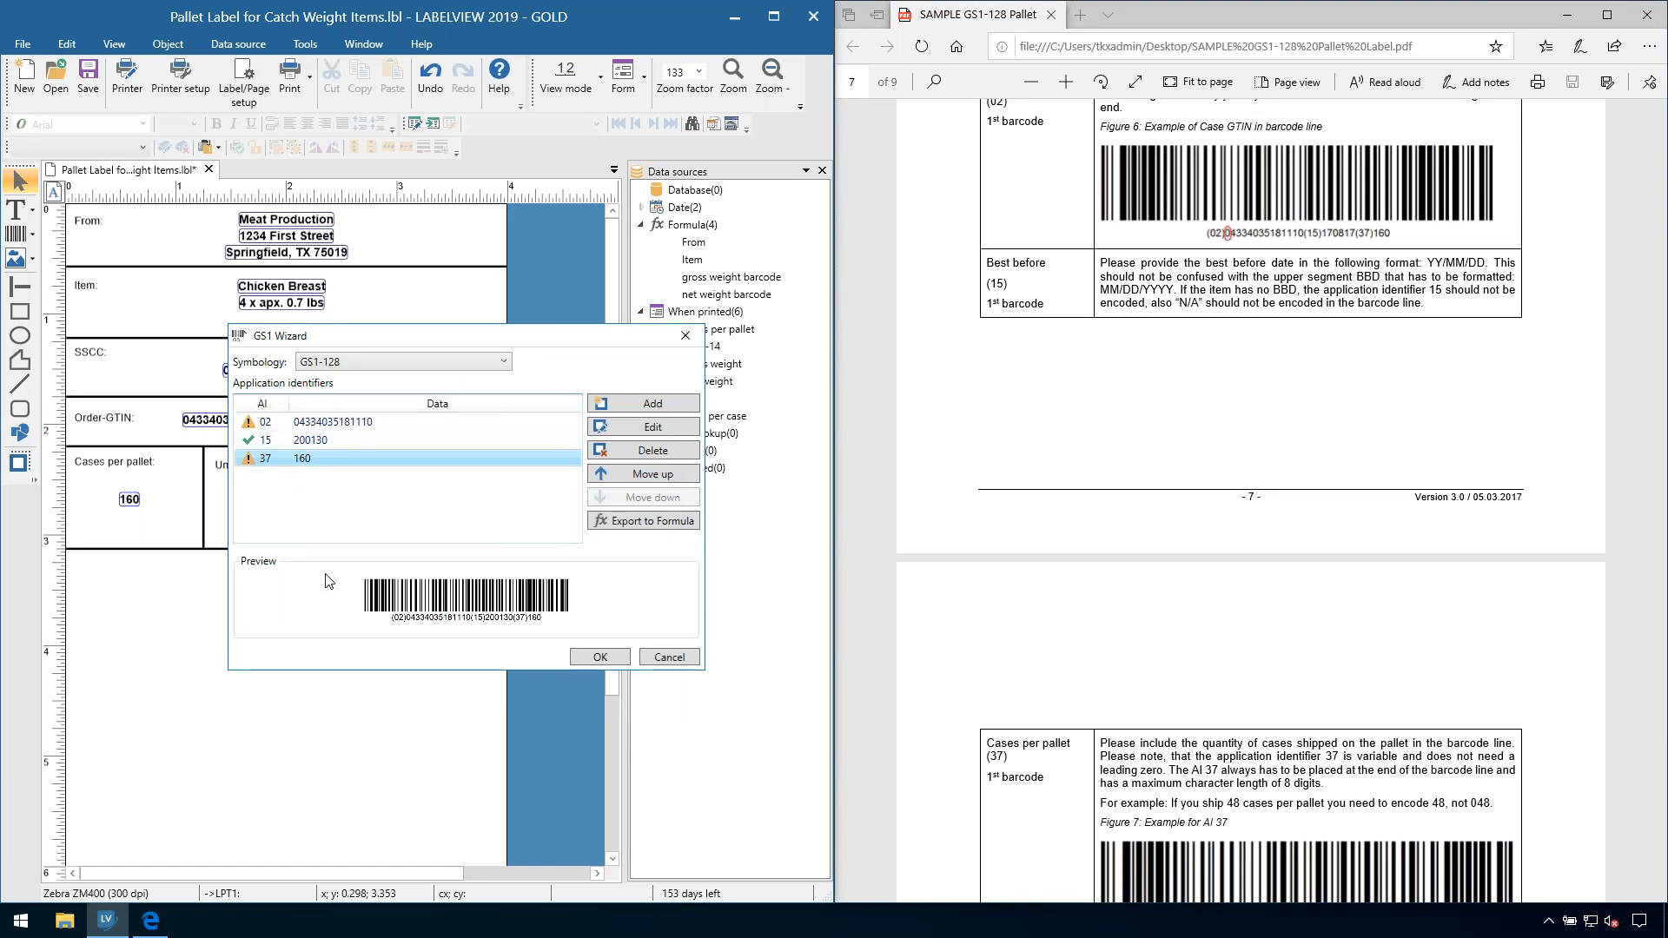
Step: Create the first barcode with identifiers 02, 15 and 37 below the label fields despite the association rules, and deselect it
click(597, 661)
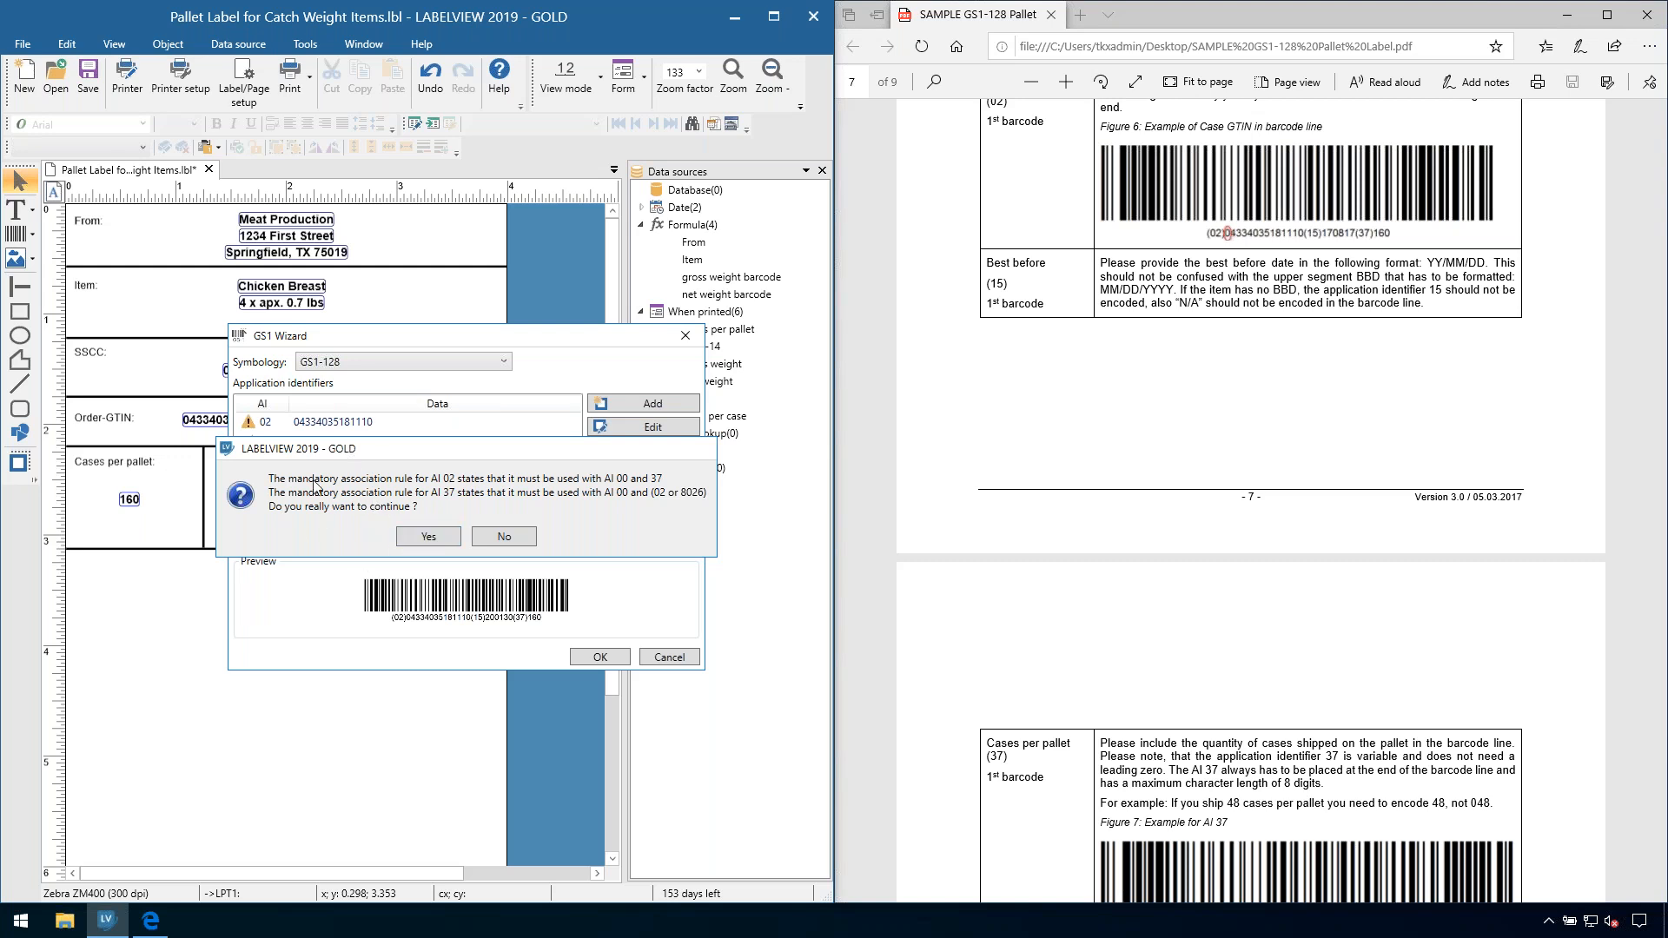
click(435, 537)
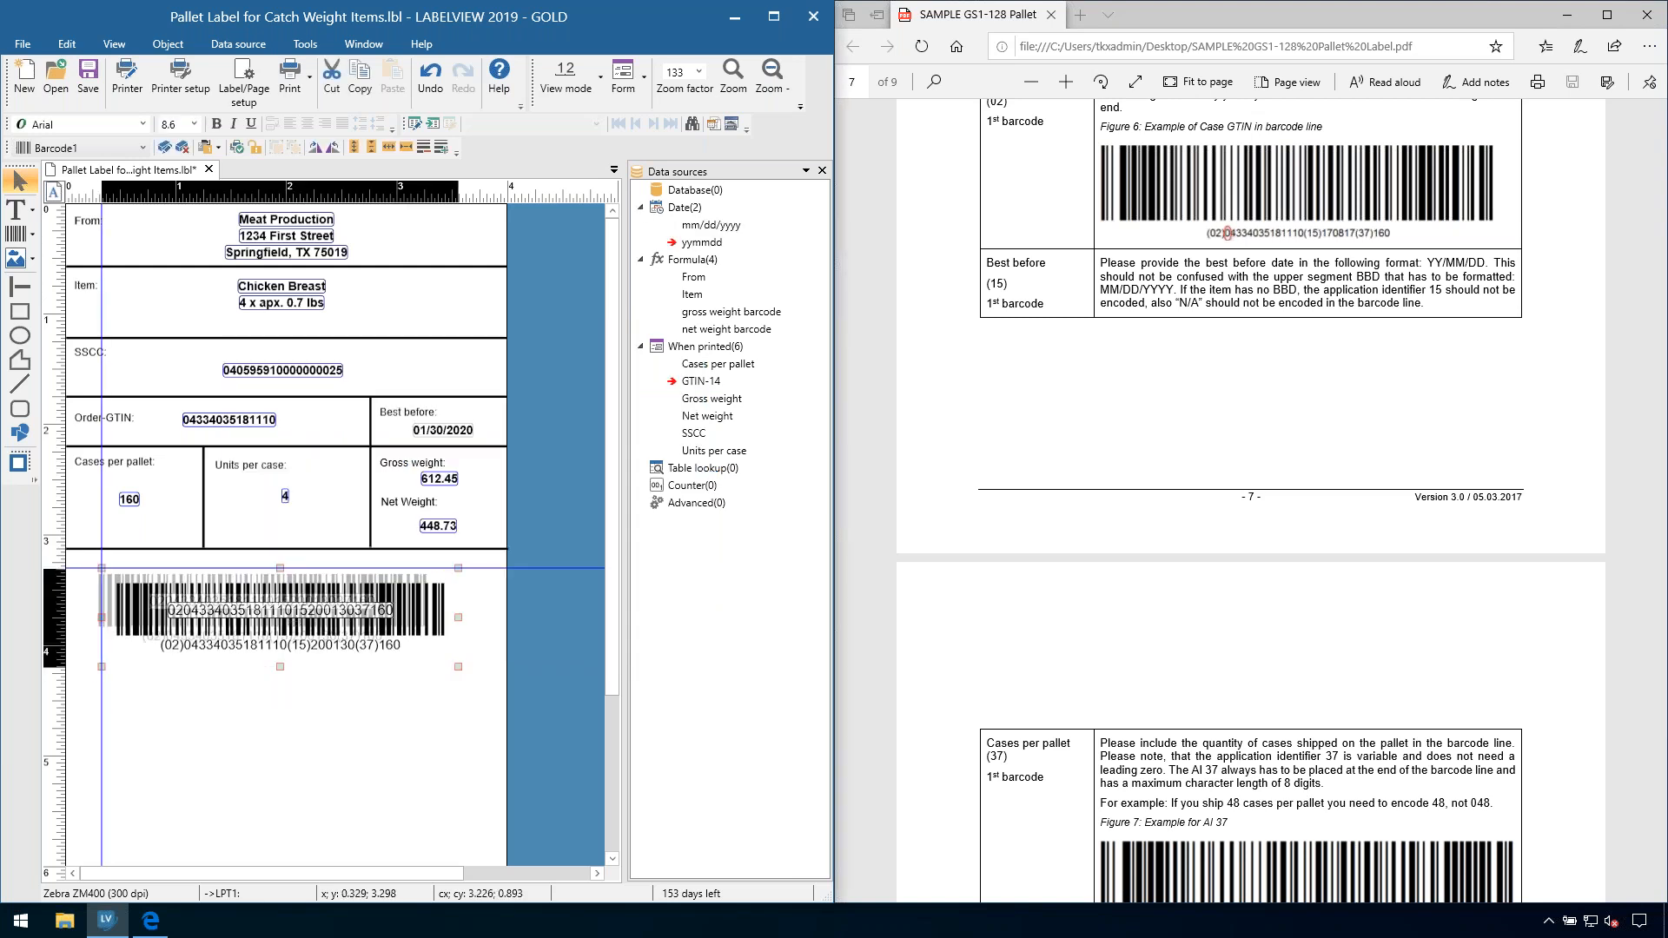
click(298, 617)
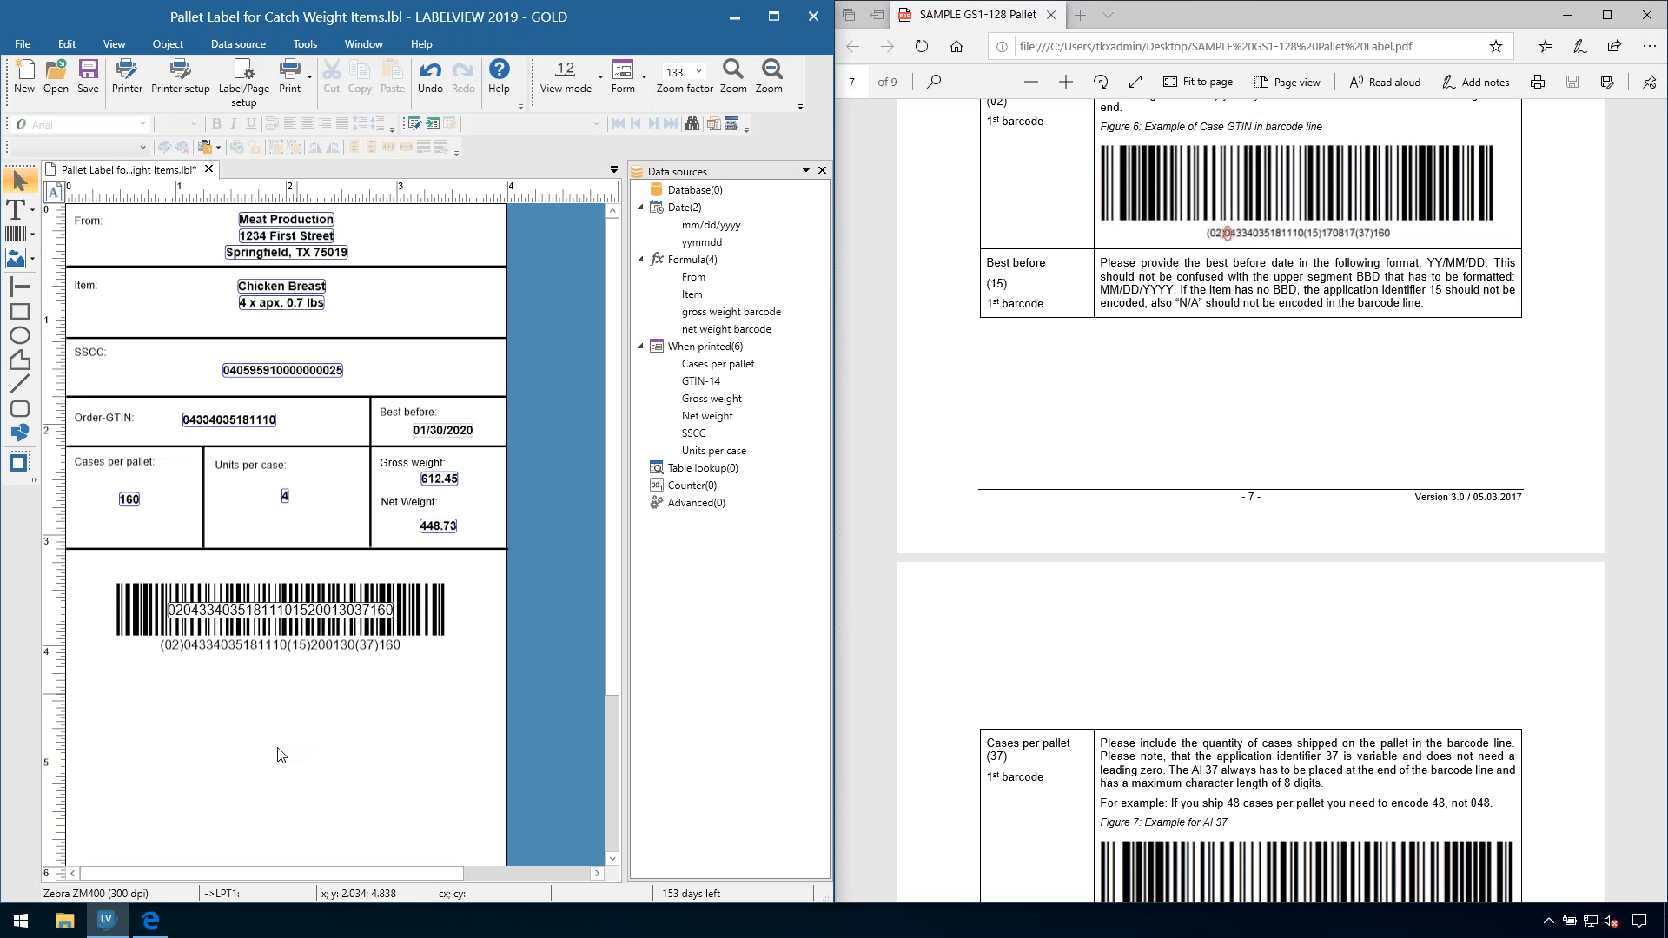
Step: Open the first barcode's properties and bring up its list of application identifiers and their data
click(308, 664)
click(277, 755)
click(279, 616)
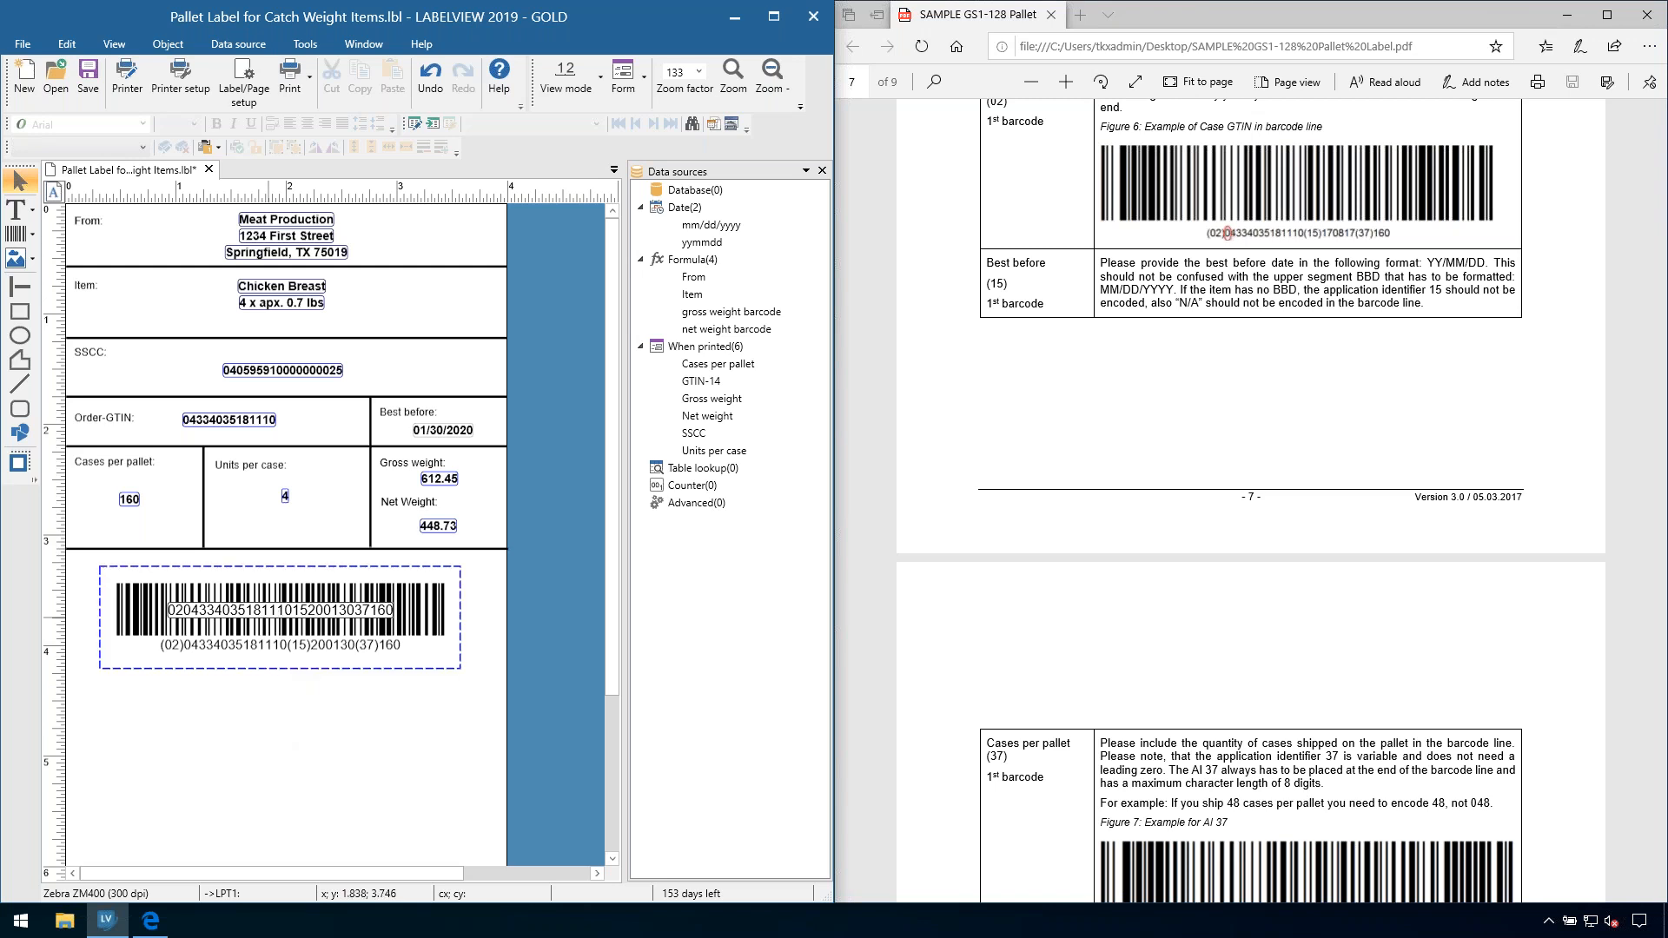
double_click(274, 617)
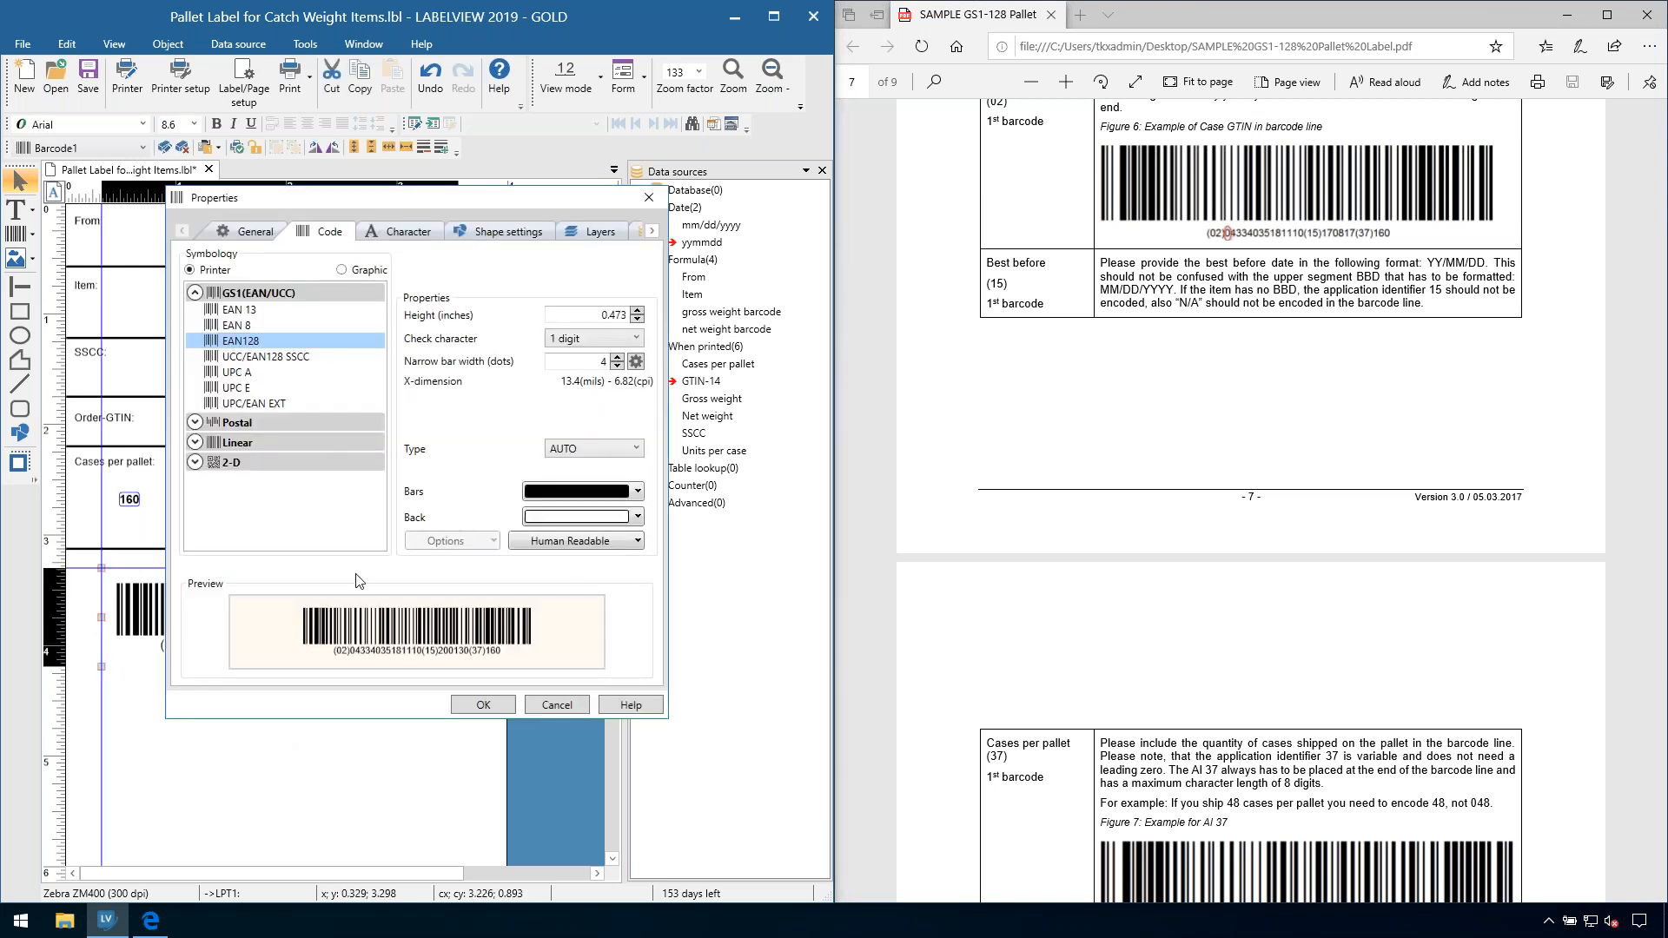
click(651, 231)
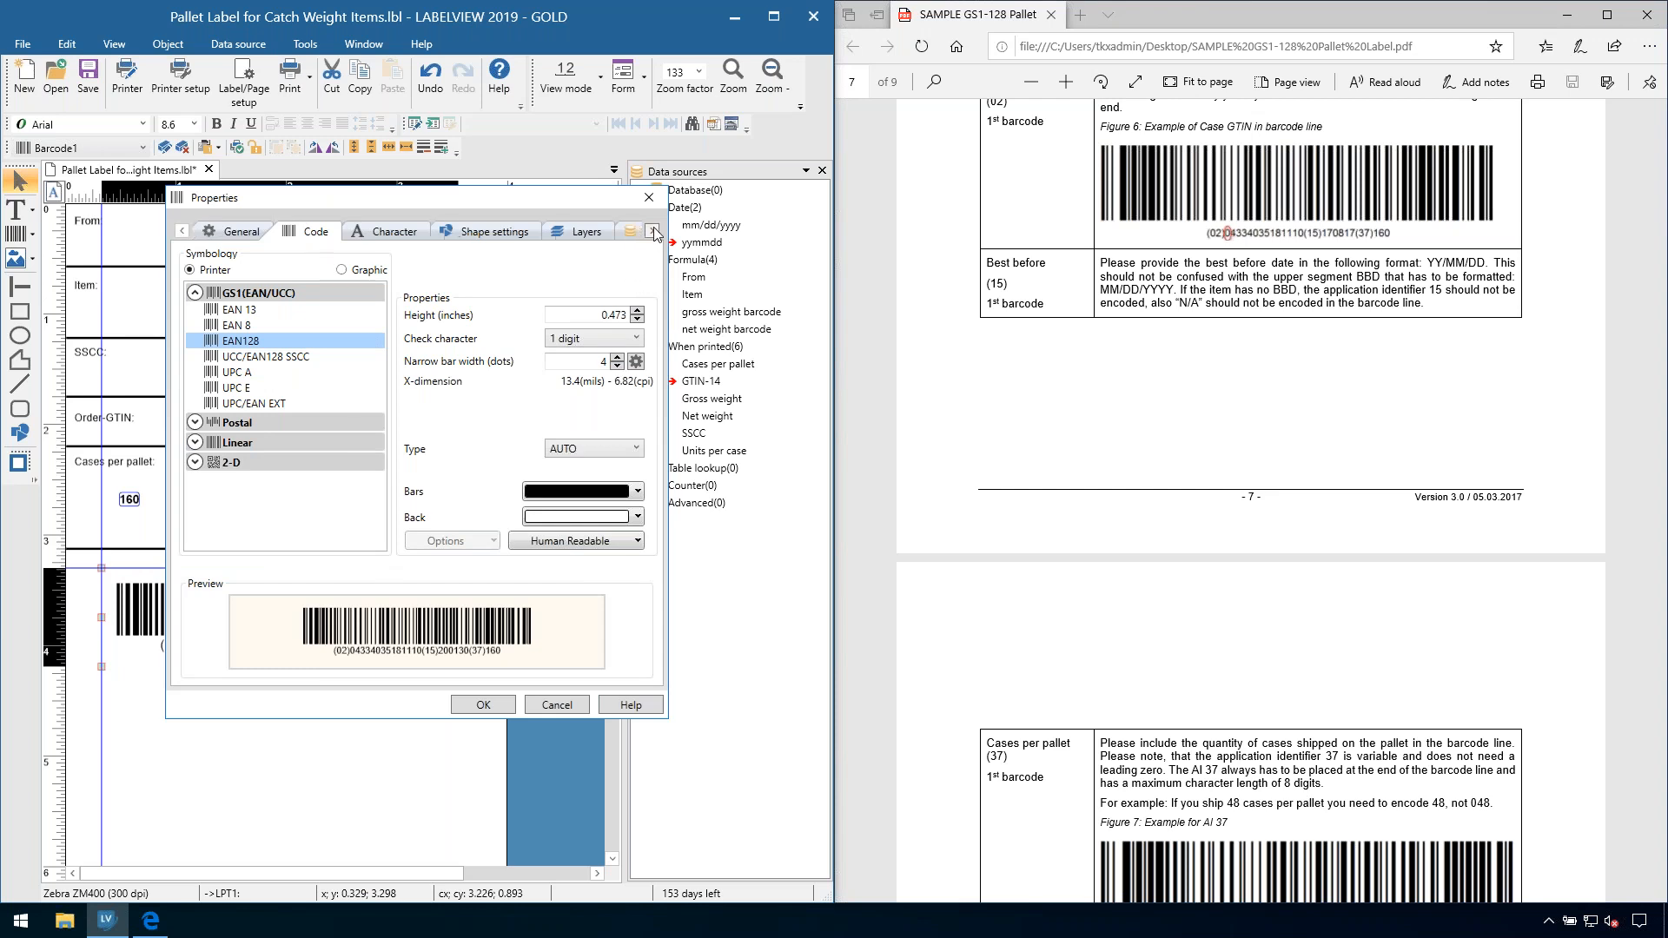
click(652, 231)
click(651, 231)
click(512, 231)
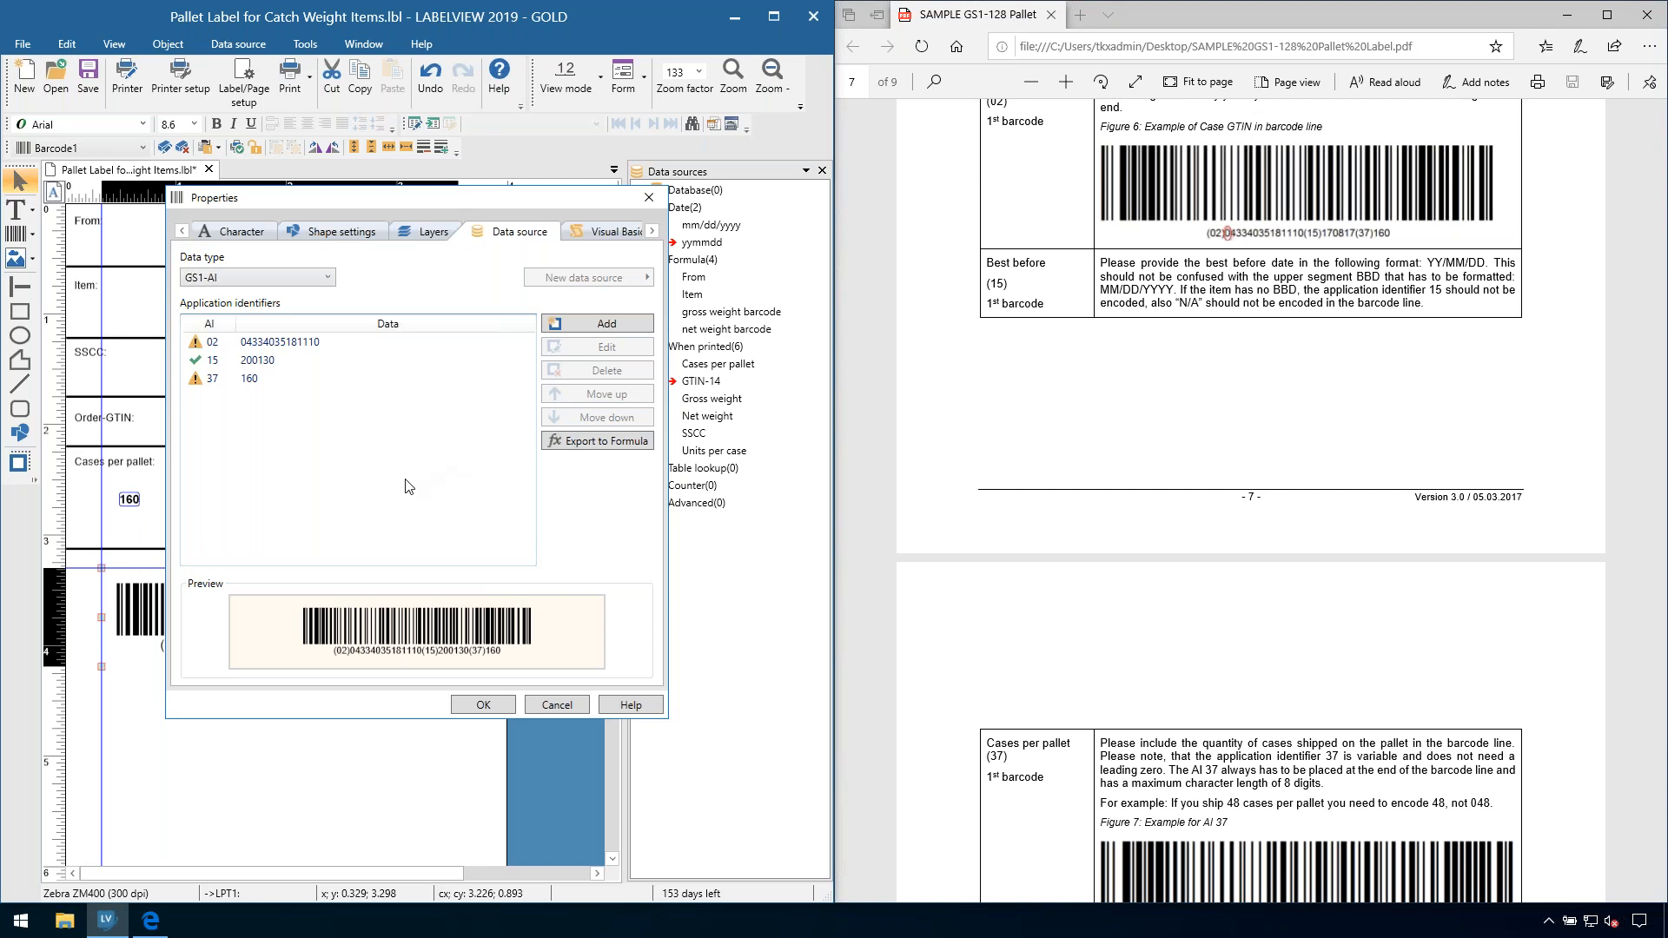
Step: Change the data source of application identifier 37 in the first barcode to the variable Cases per pallet
click(246, 383)
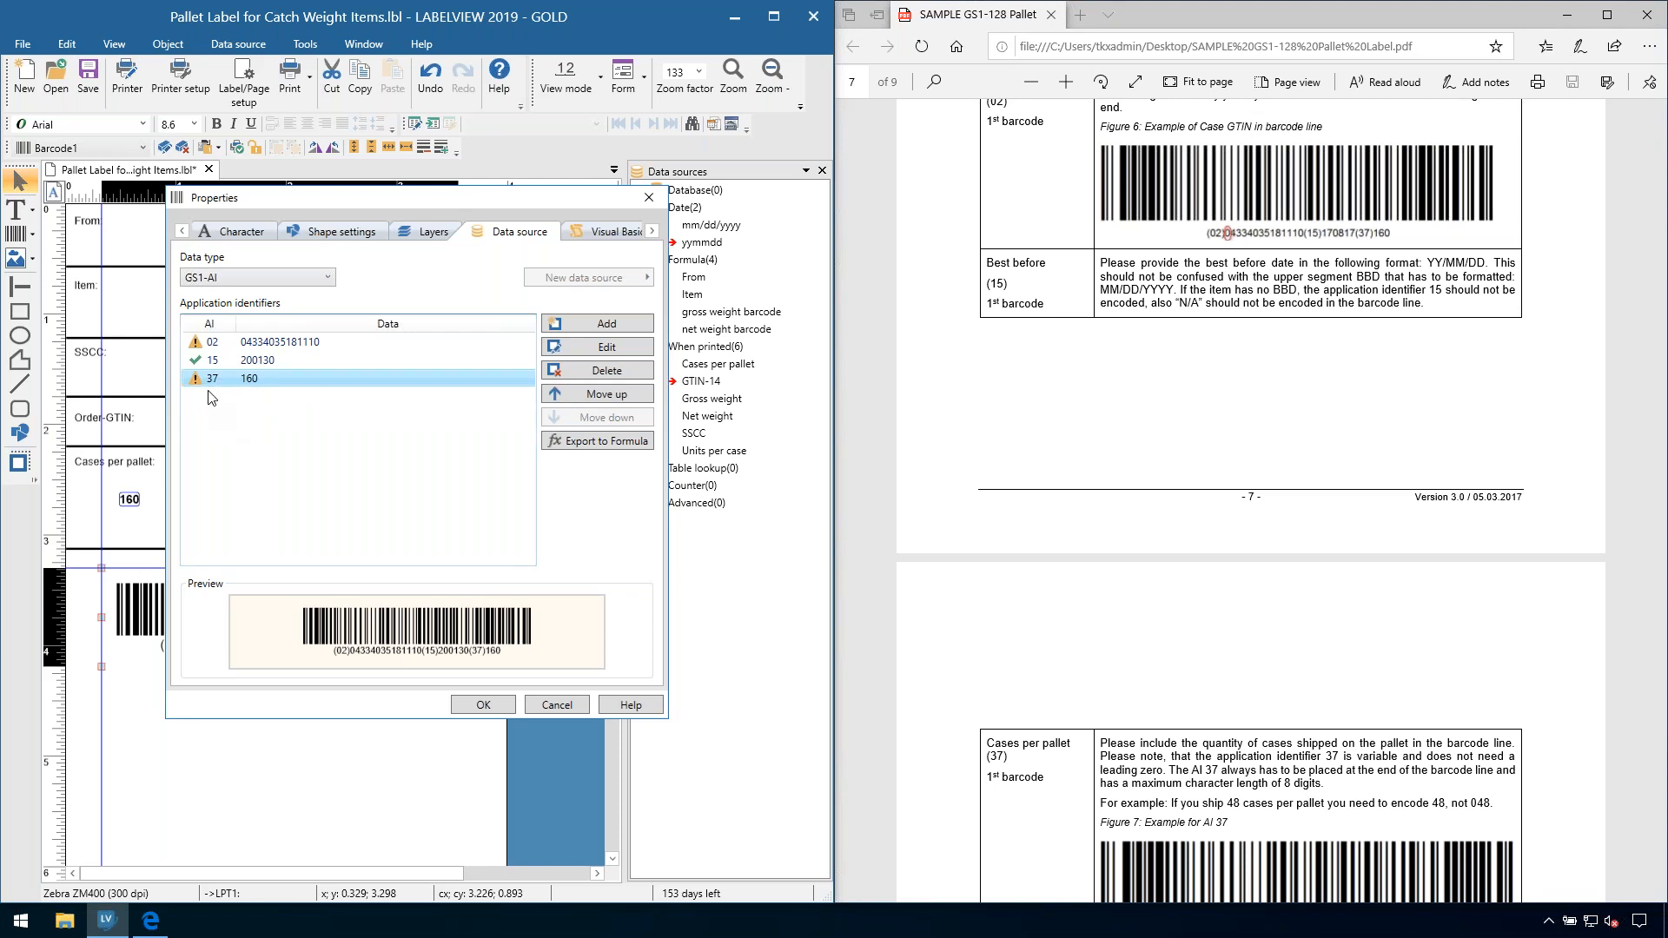
click(618, 347)
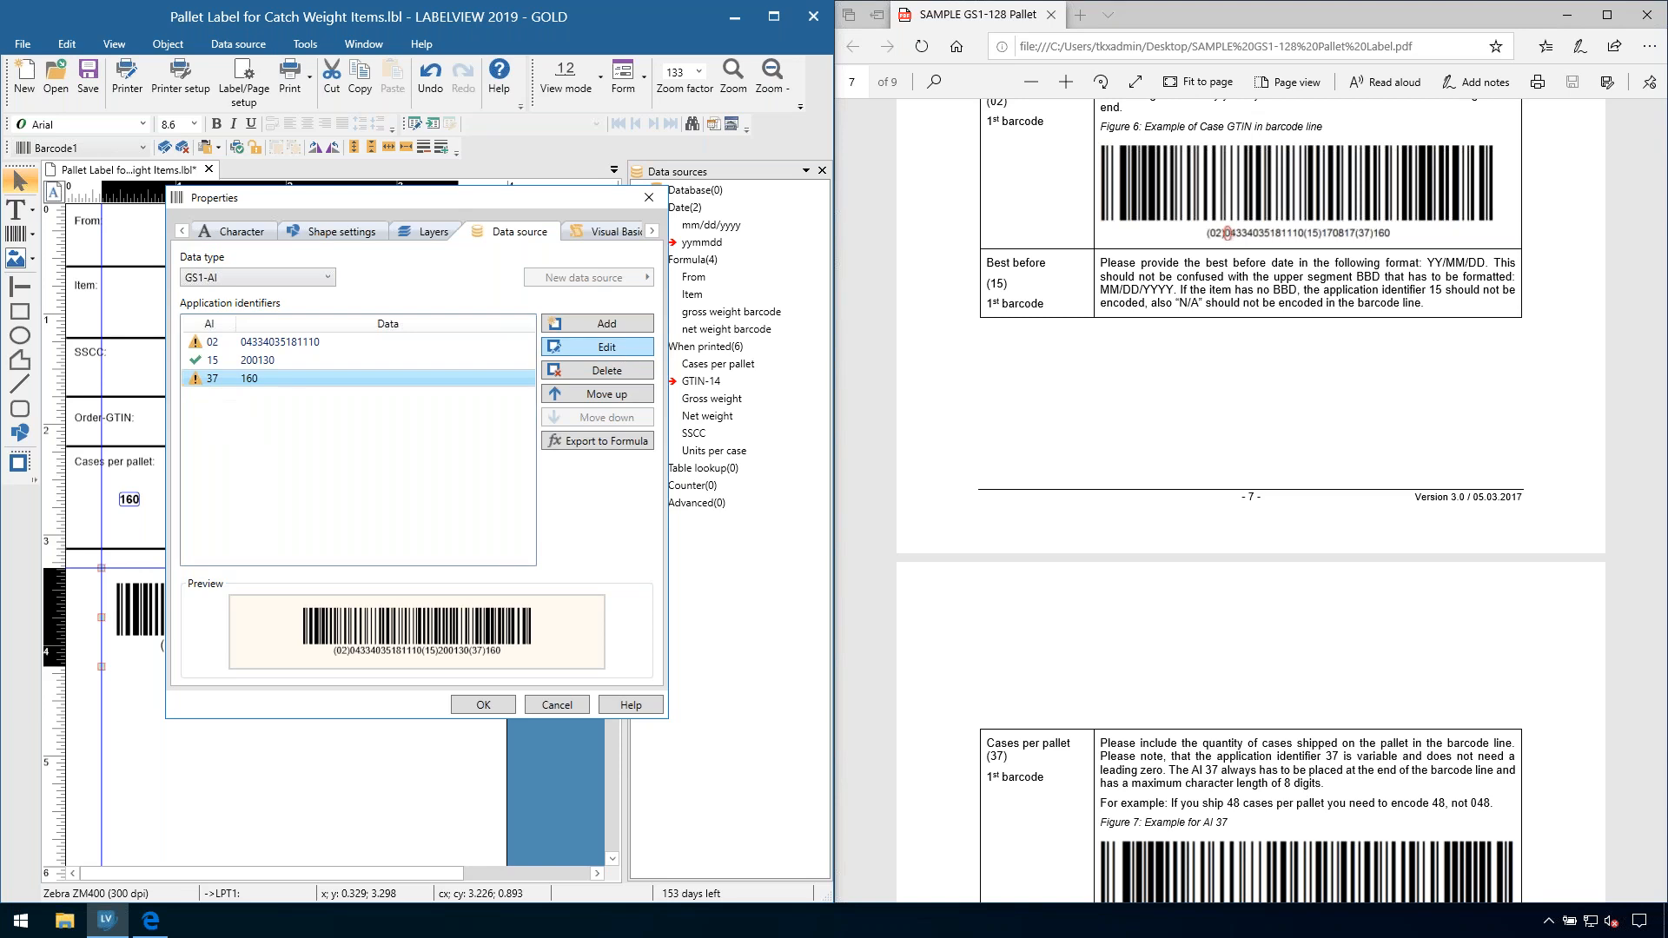
click(335, 483)
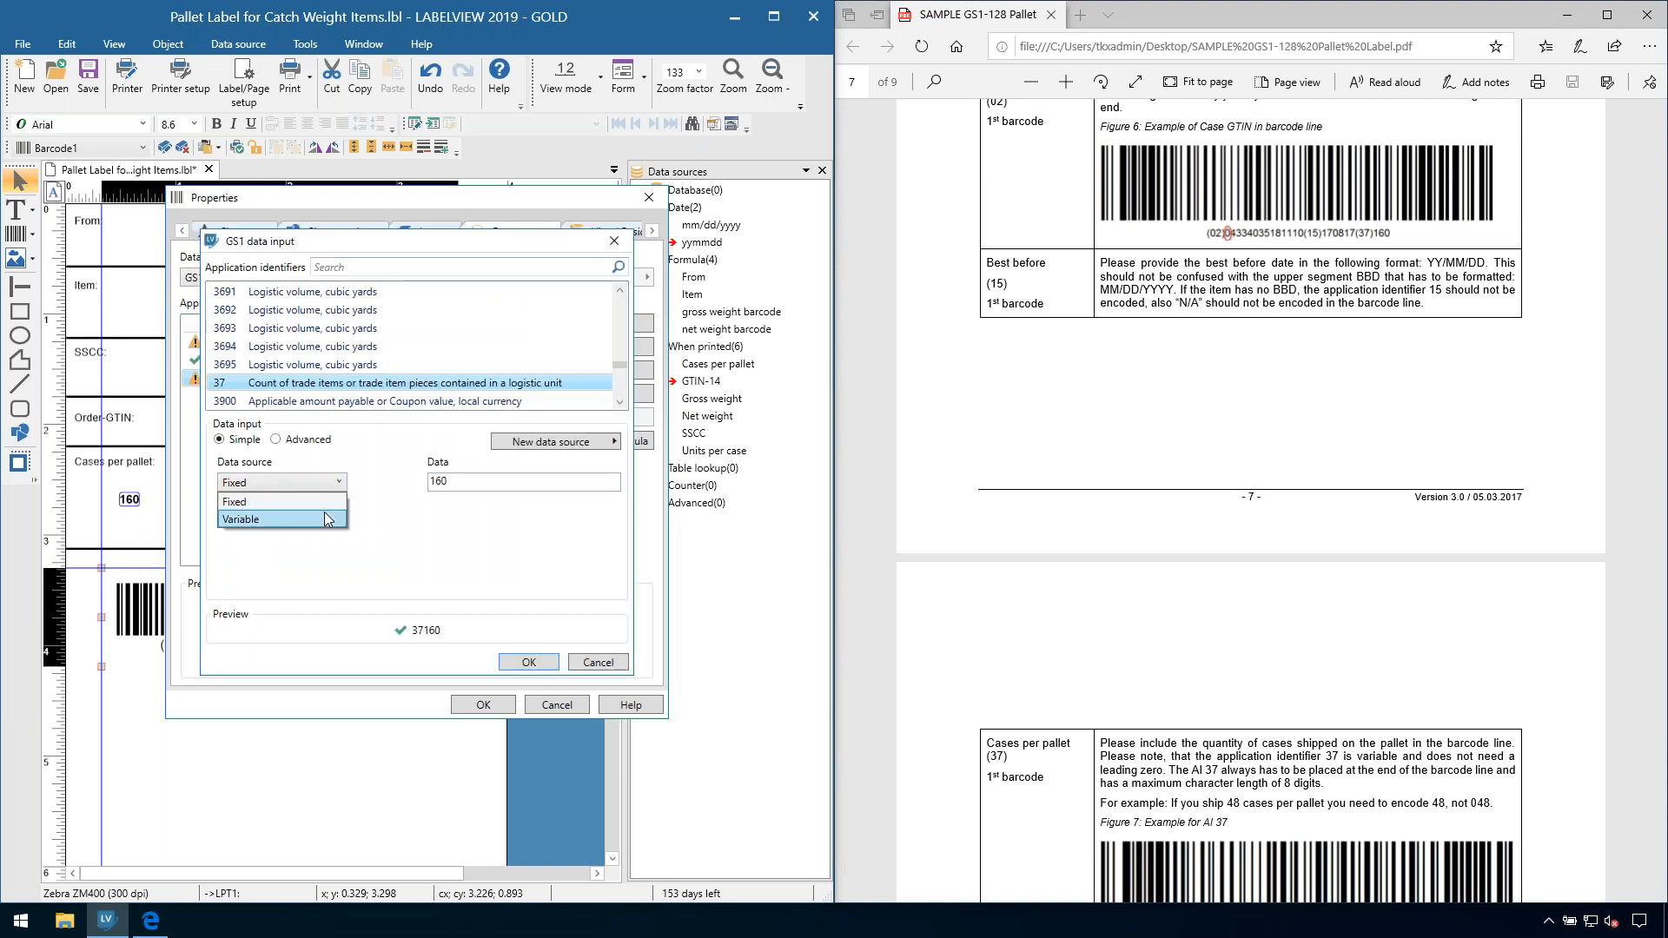
click(261, 521)
click(445, 483)
click(446, 485)
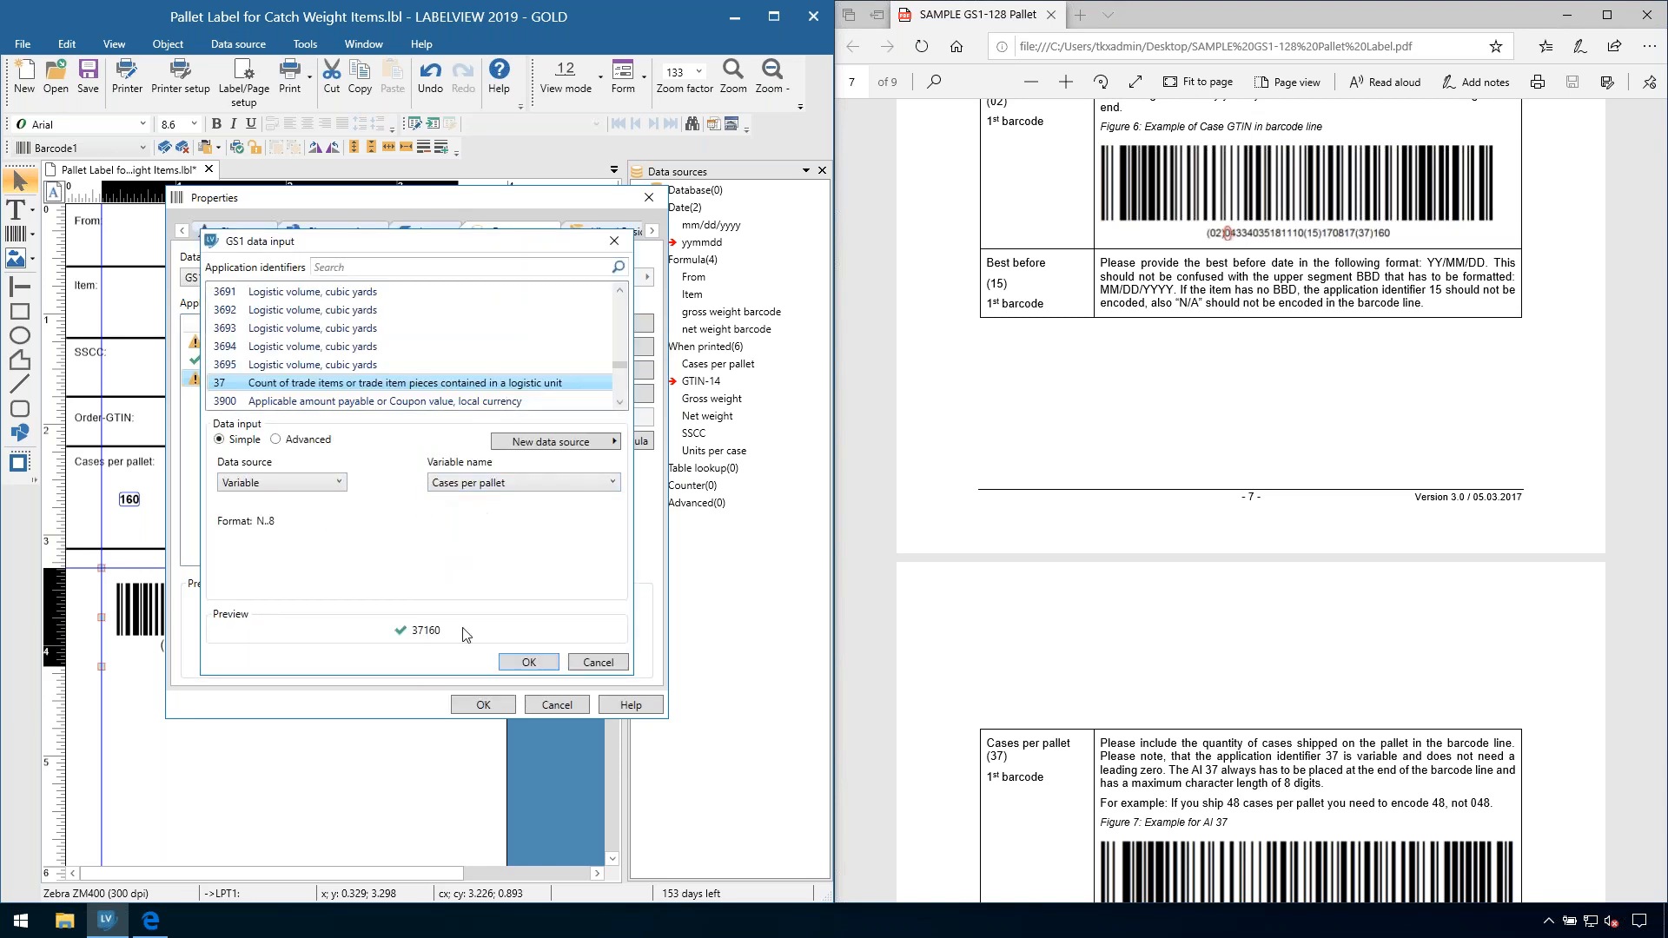
click(528, 662)
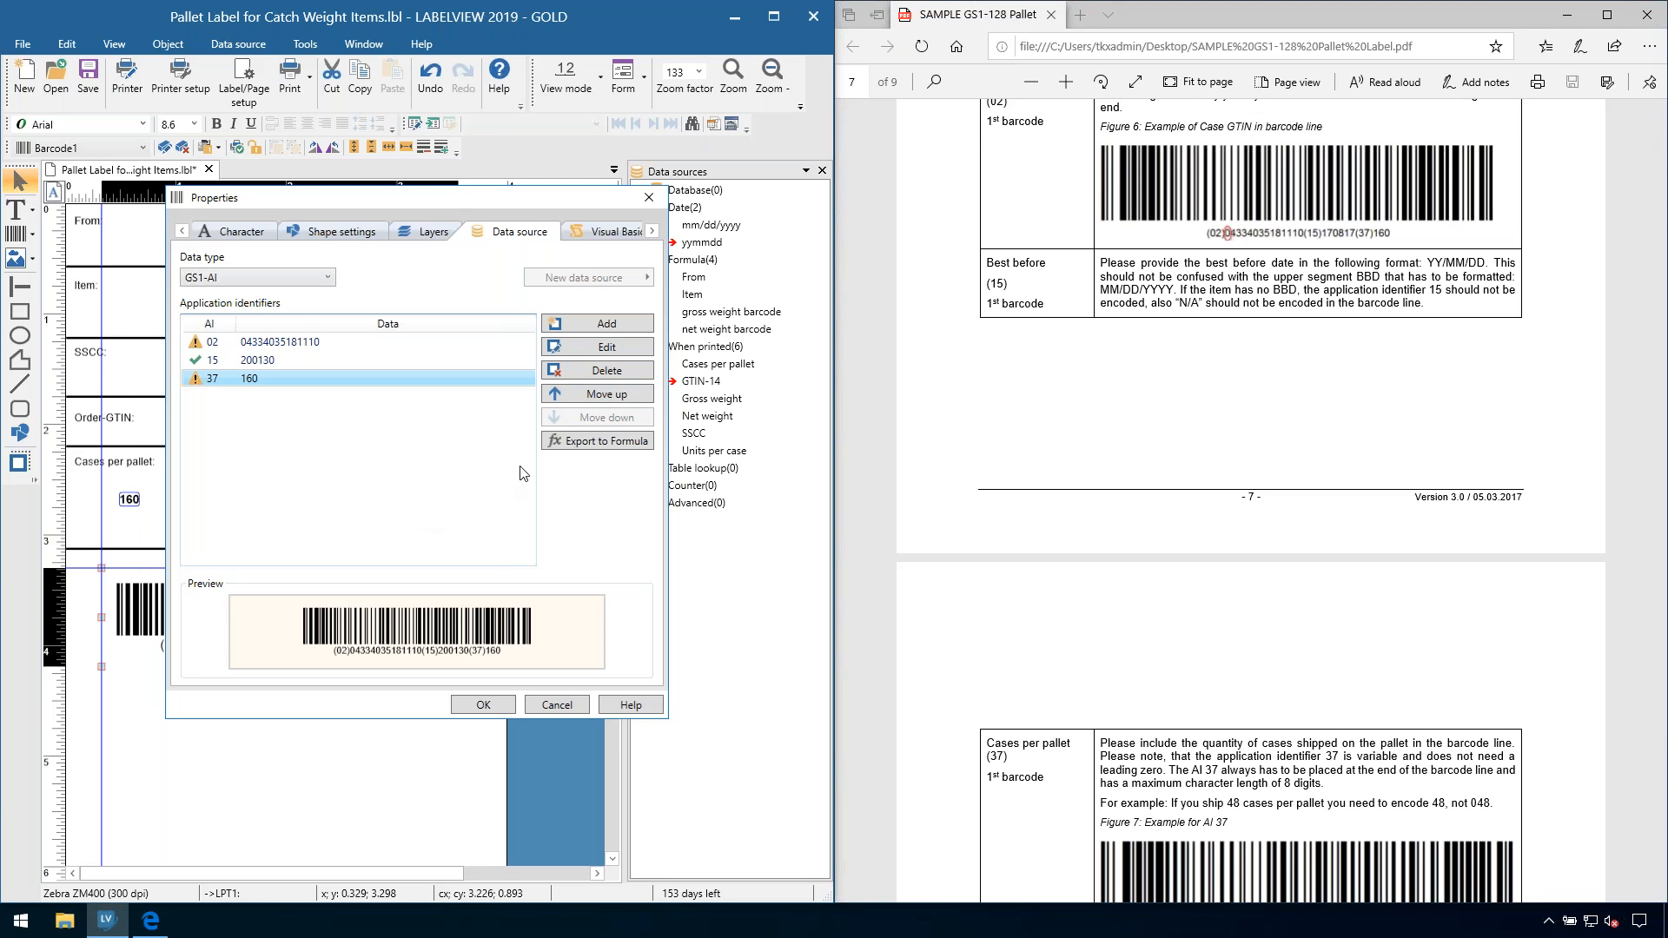
Step: Export the first barcode's application identifiers to a formula named test, then apply the properties and deselect the barcode
click(569, 445)
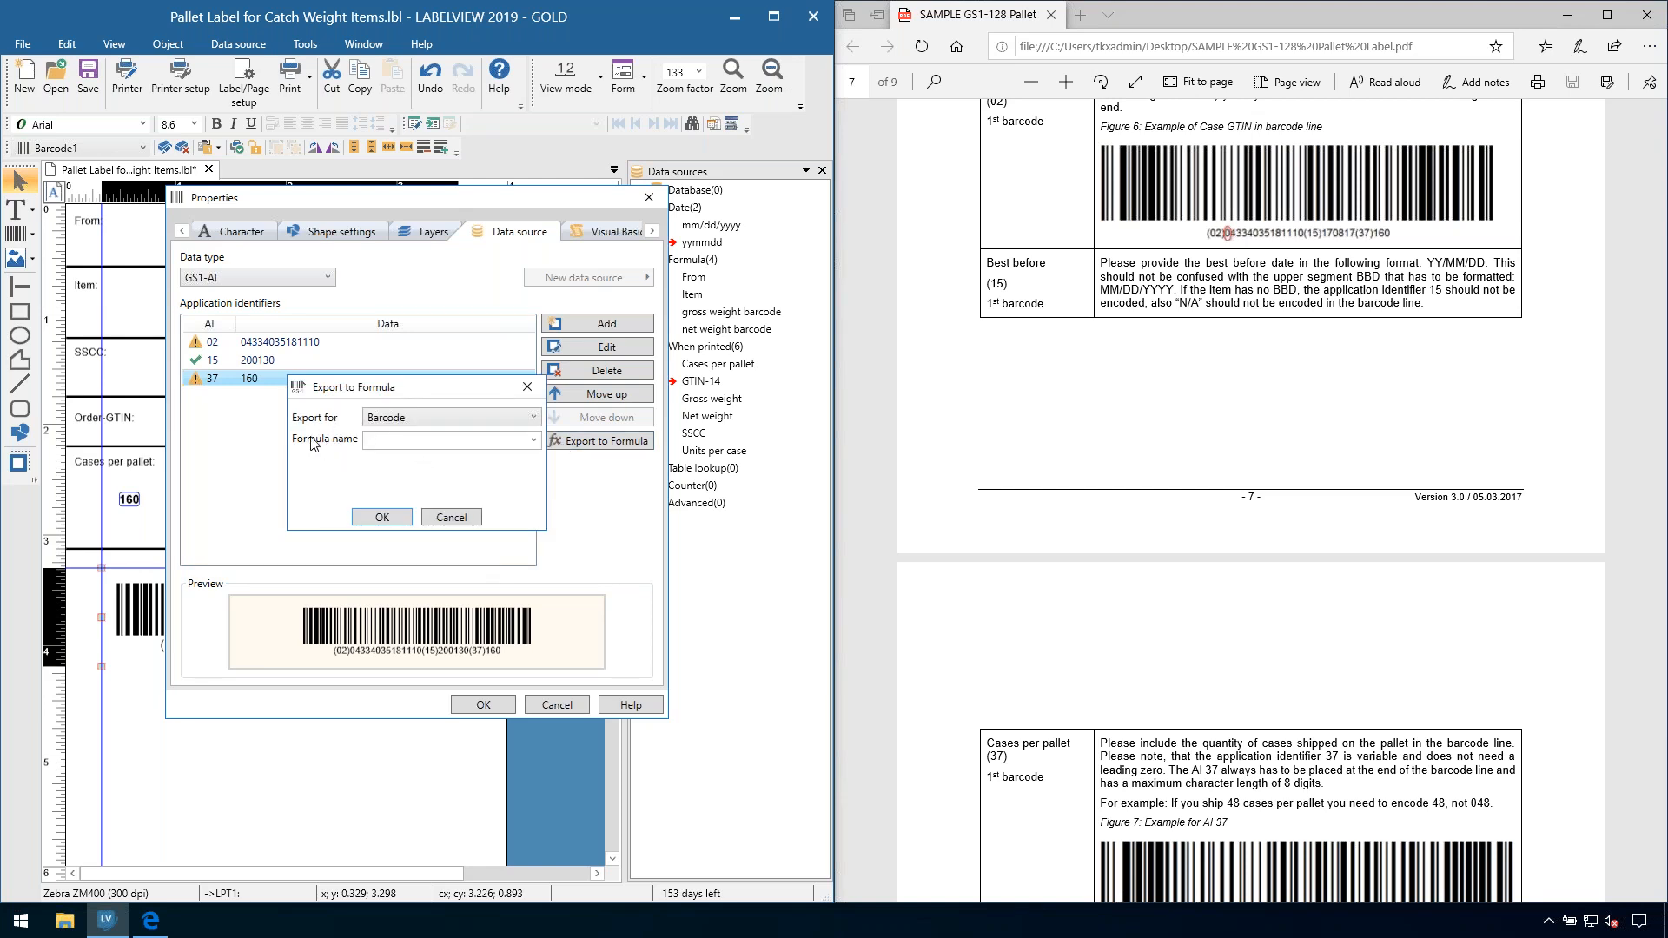
click(366, 444)
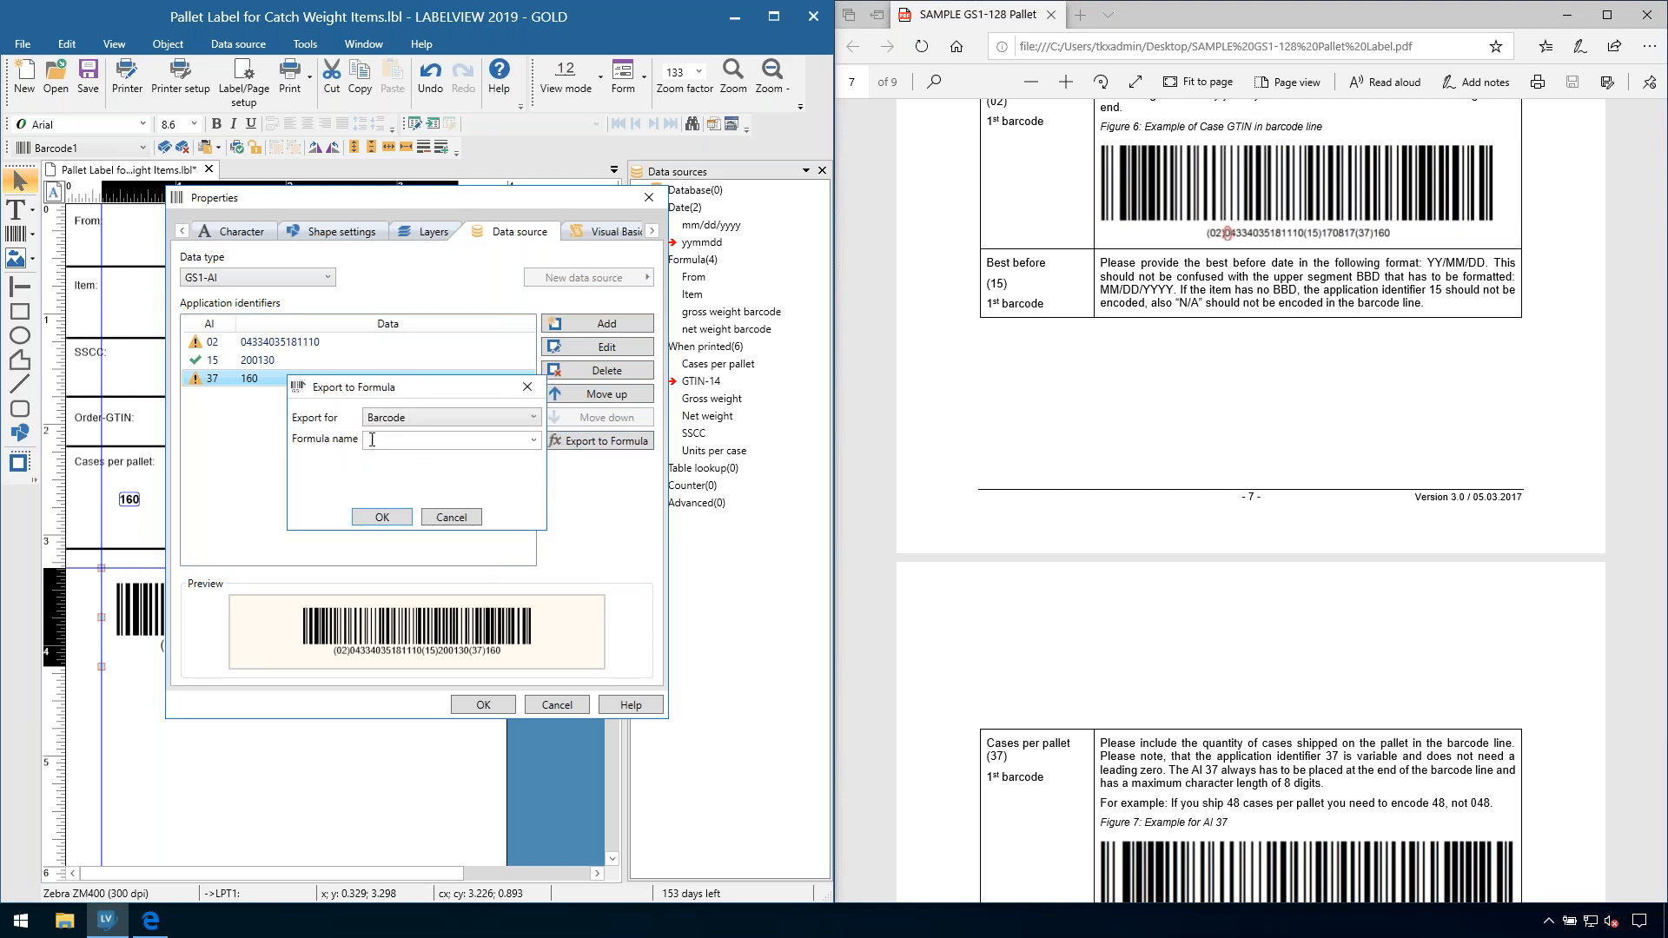
click(403, 519)
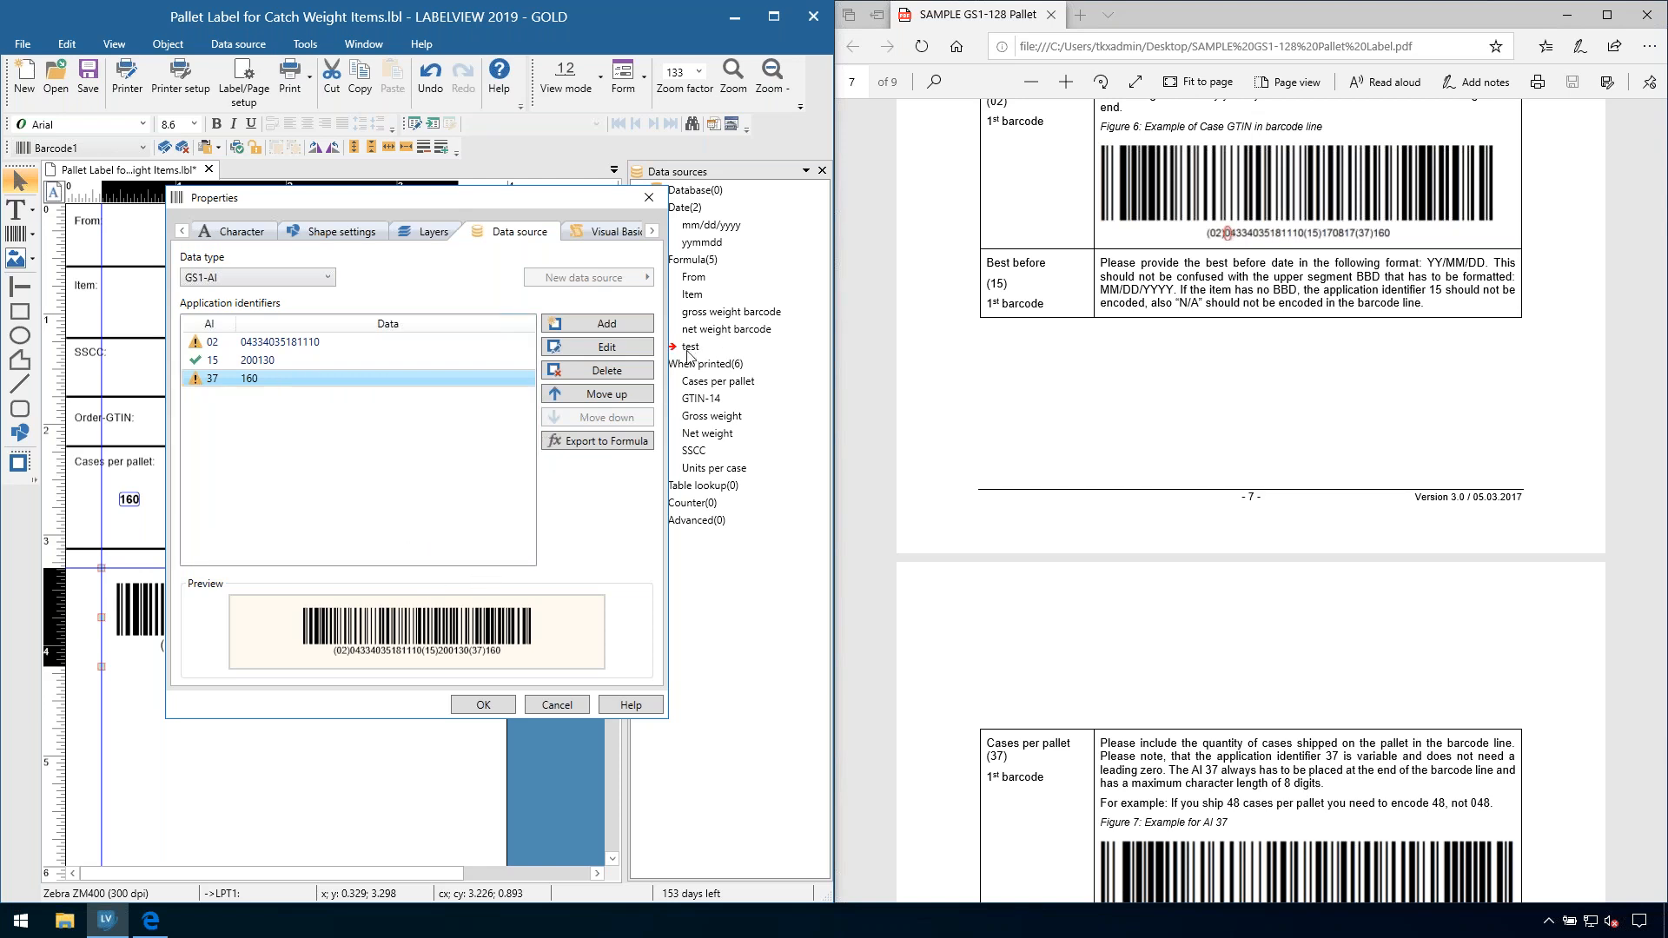
click(488, 708)
click(327, 747)
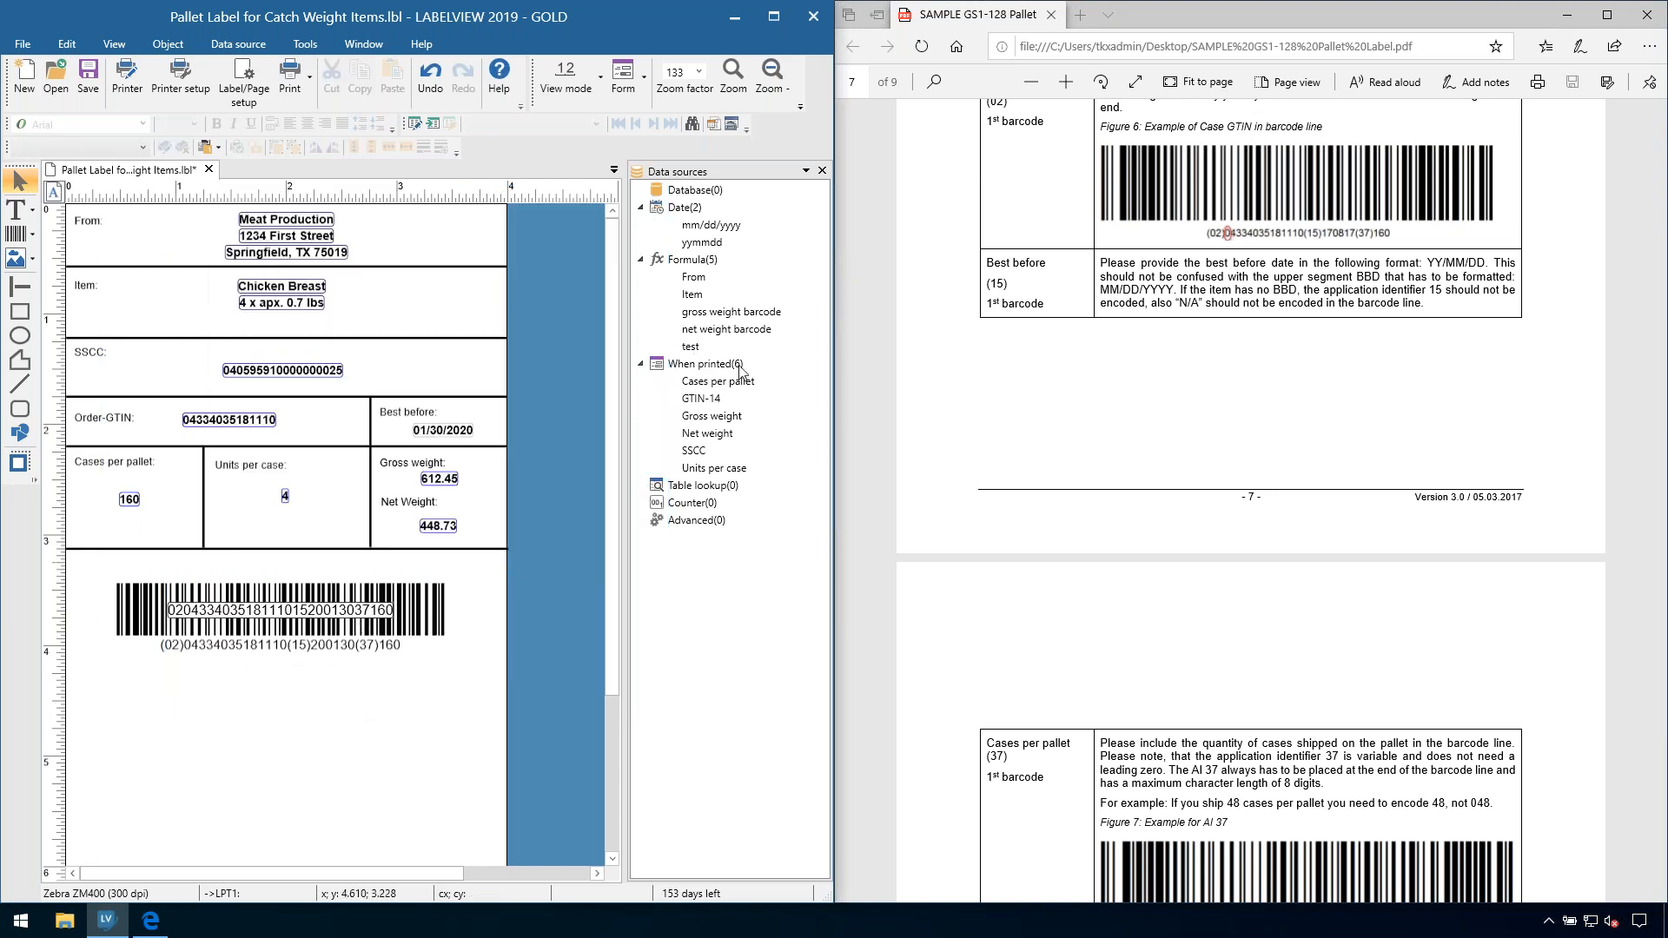
Step: Examine the GS1 data expression of the test formula and close it without changes
click(690, 346)
double_click(690, 346)
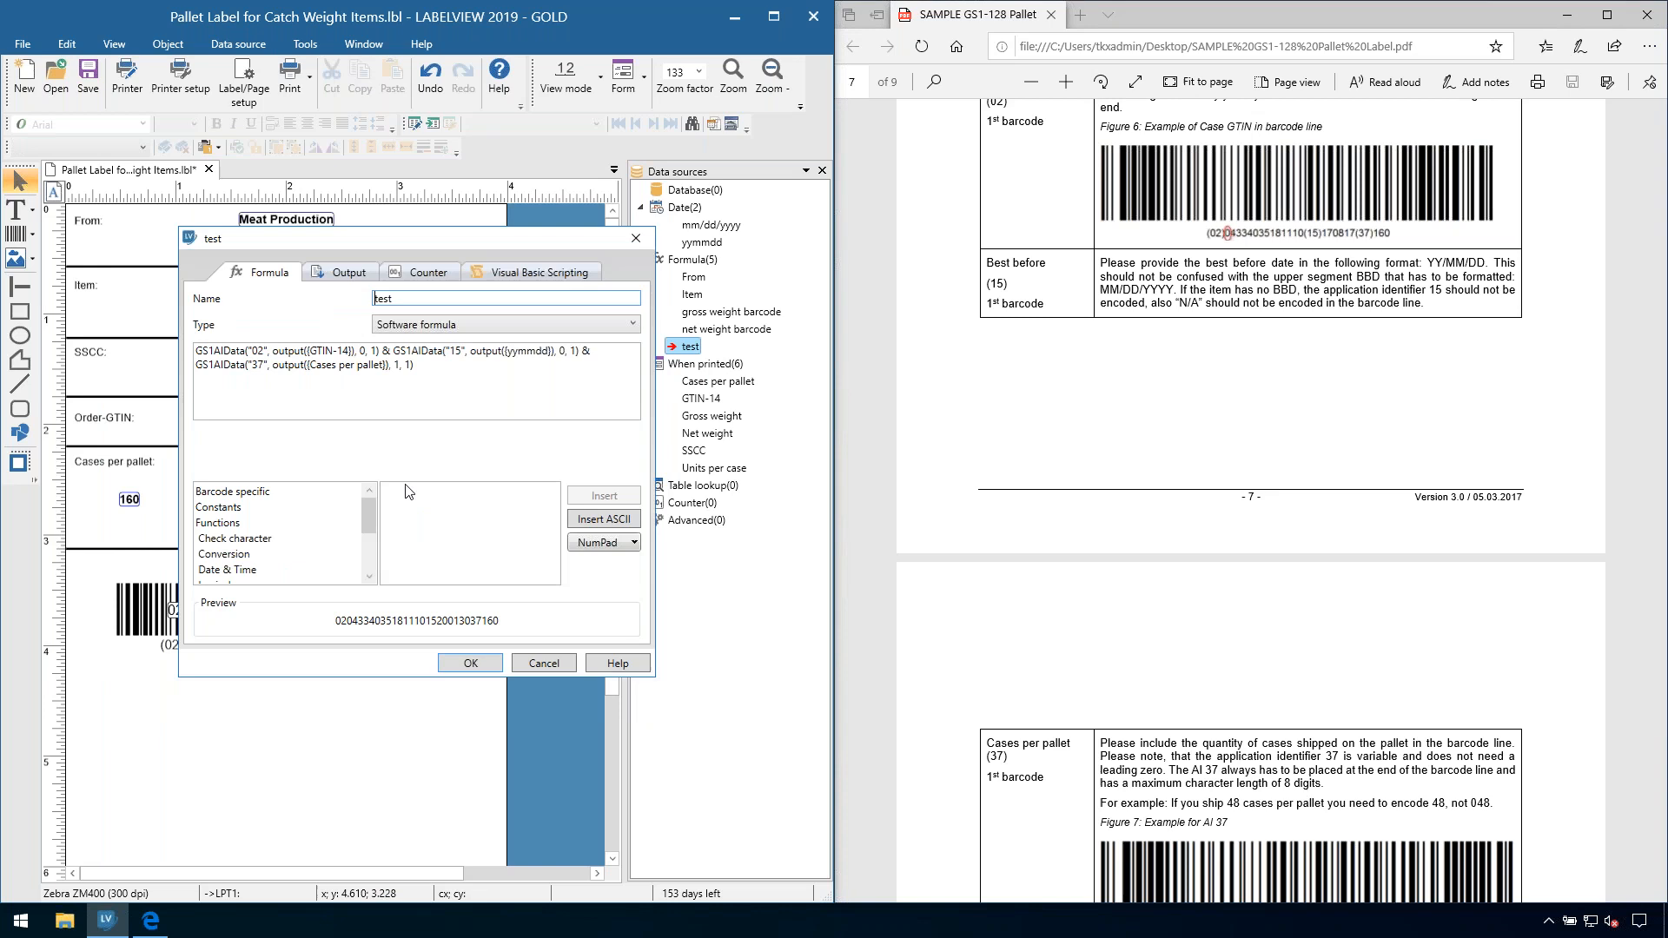
drag(416, 365, 178, 350)
click(435, 392)
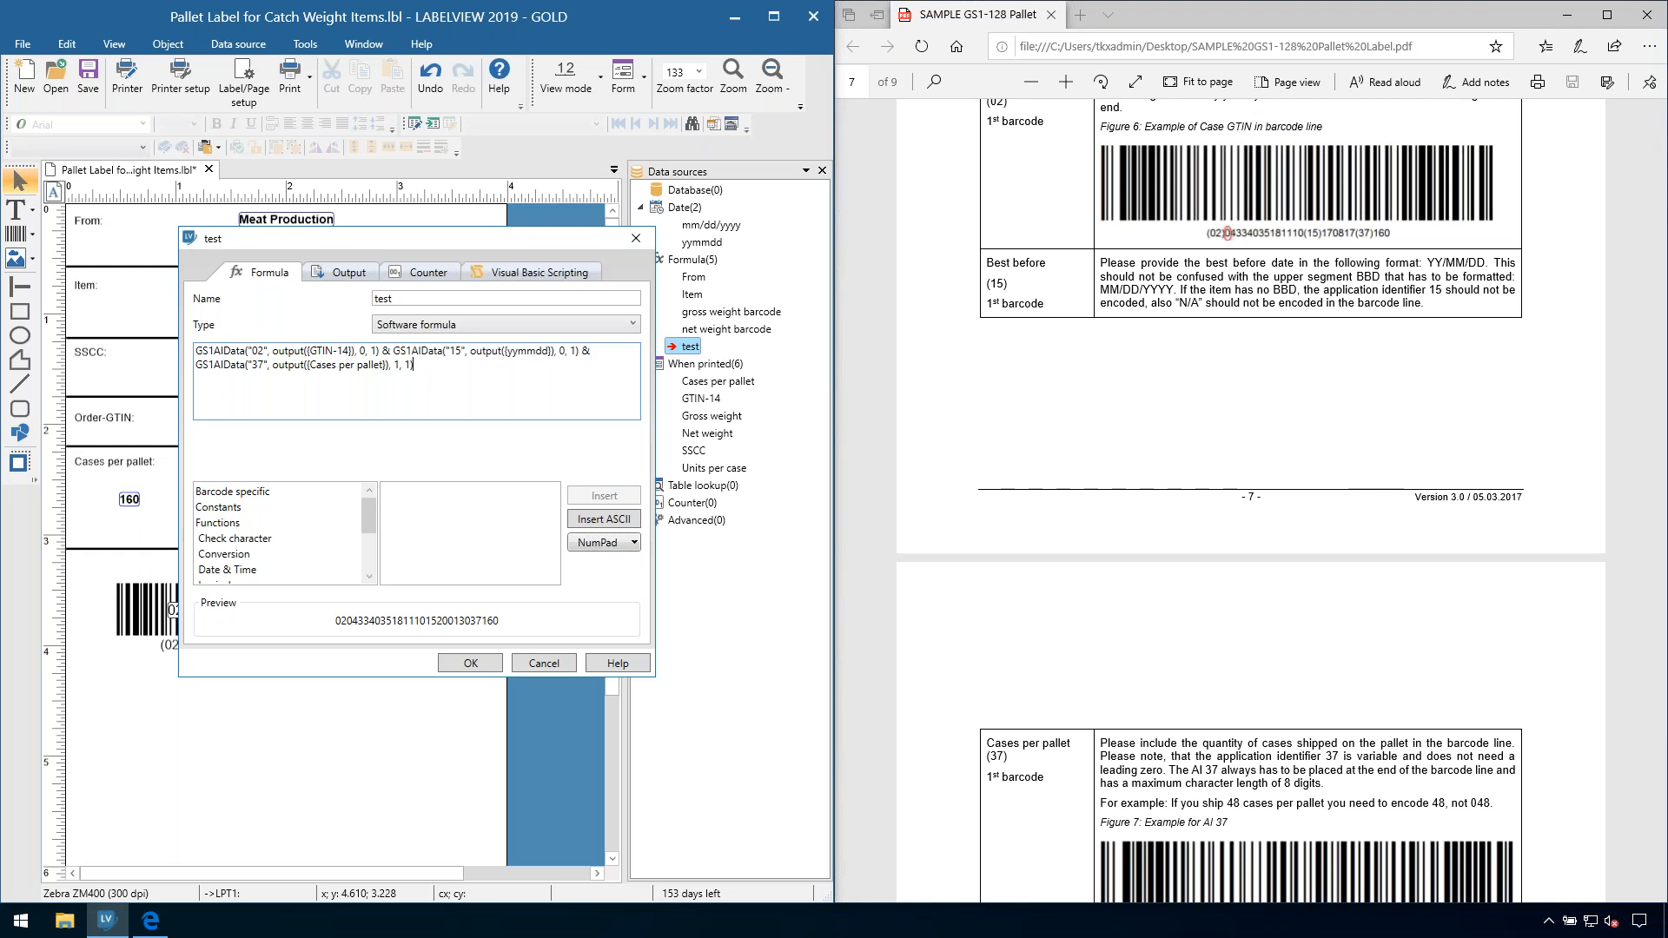
key(ctrl+a)
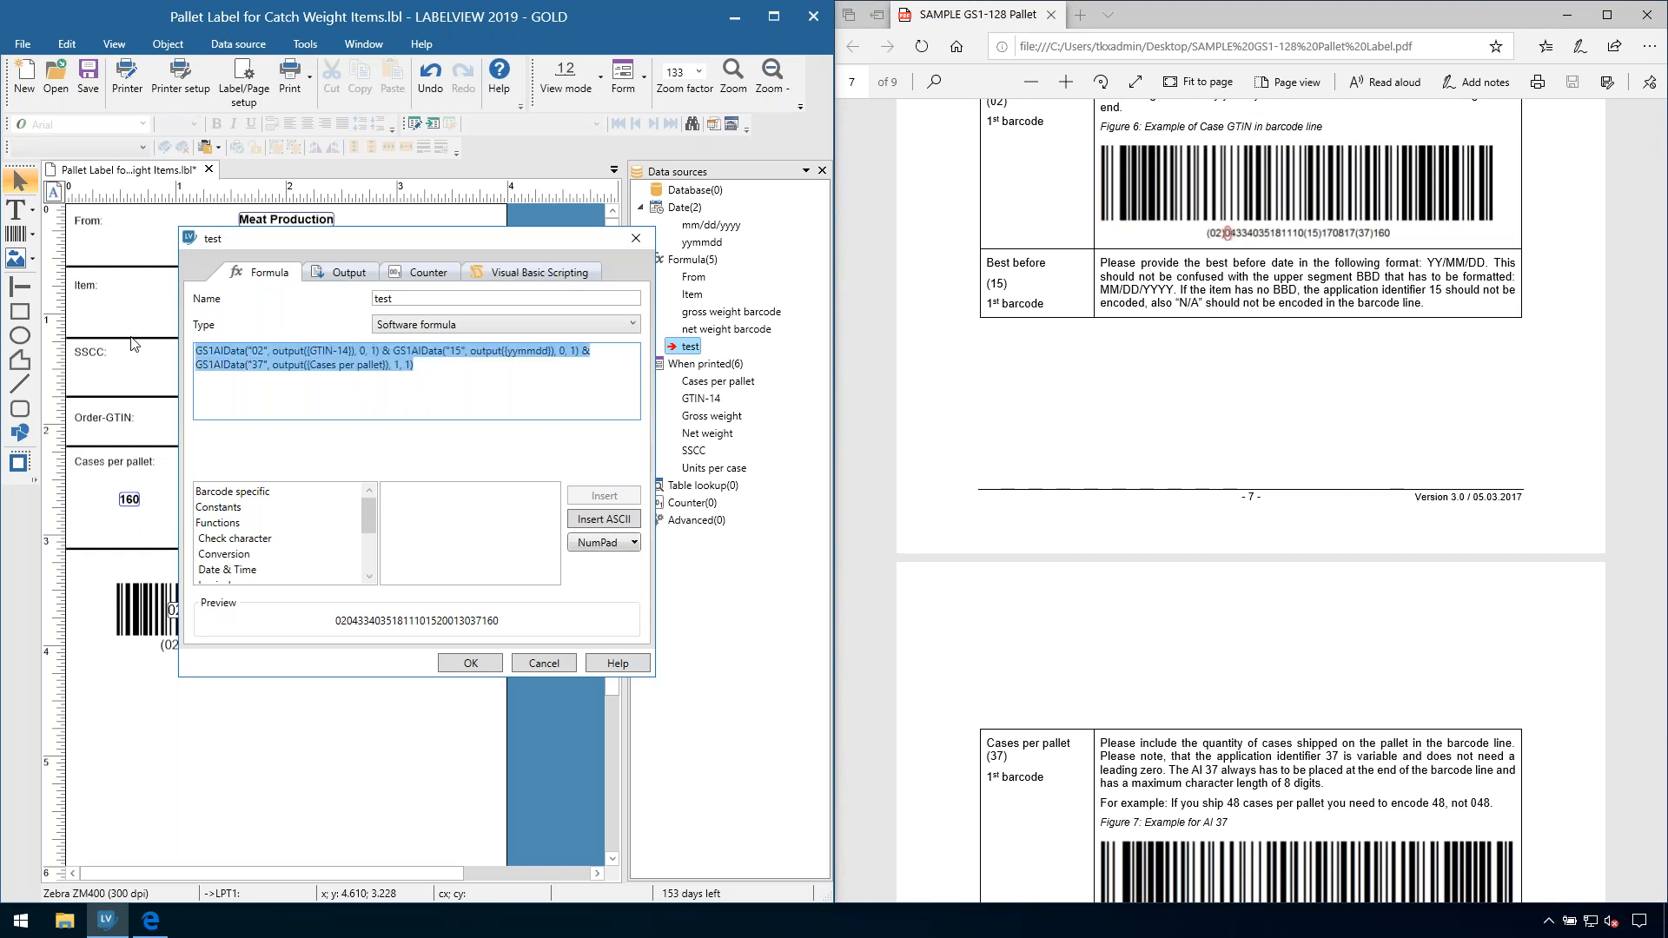
click(534, 665)
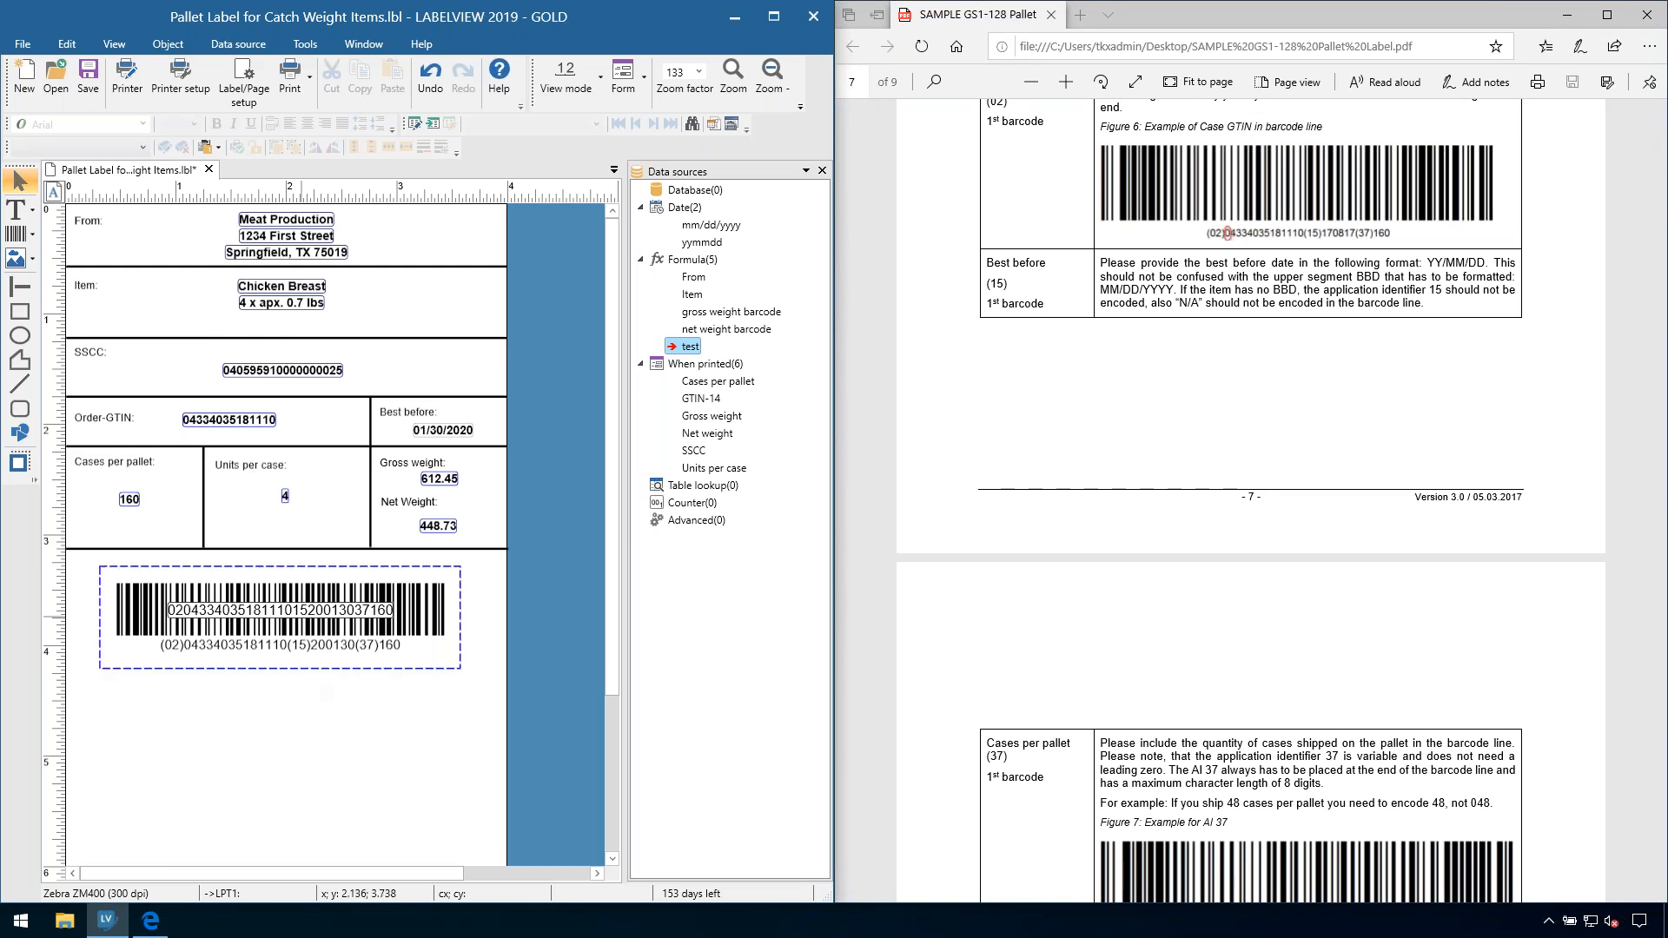
Step: Move the first barcode slightly closer to the line beneath the label fields and deselect it
drag(304, 638, 304, 631)
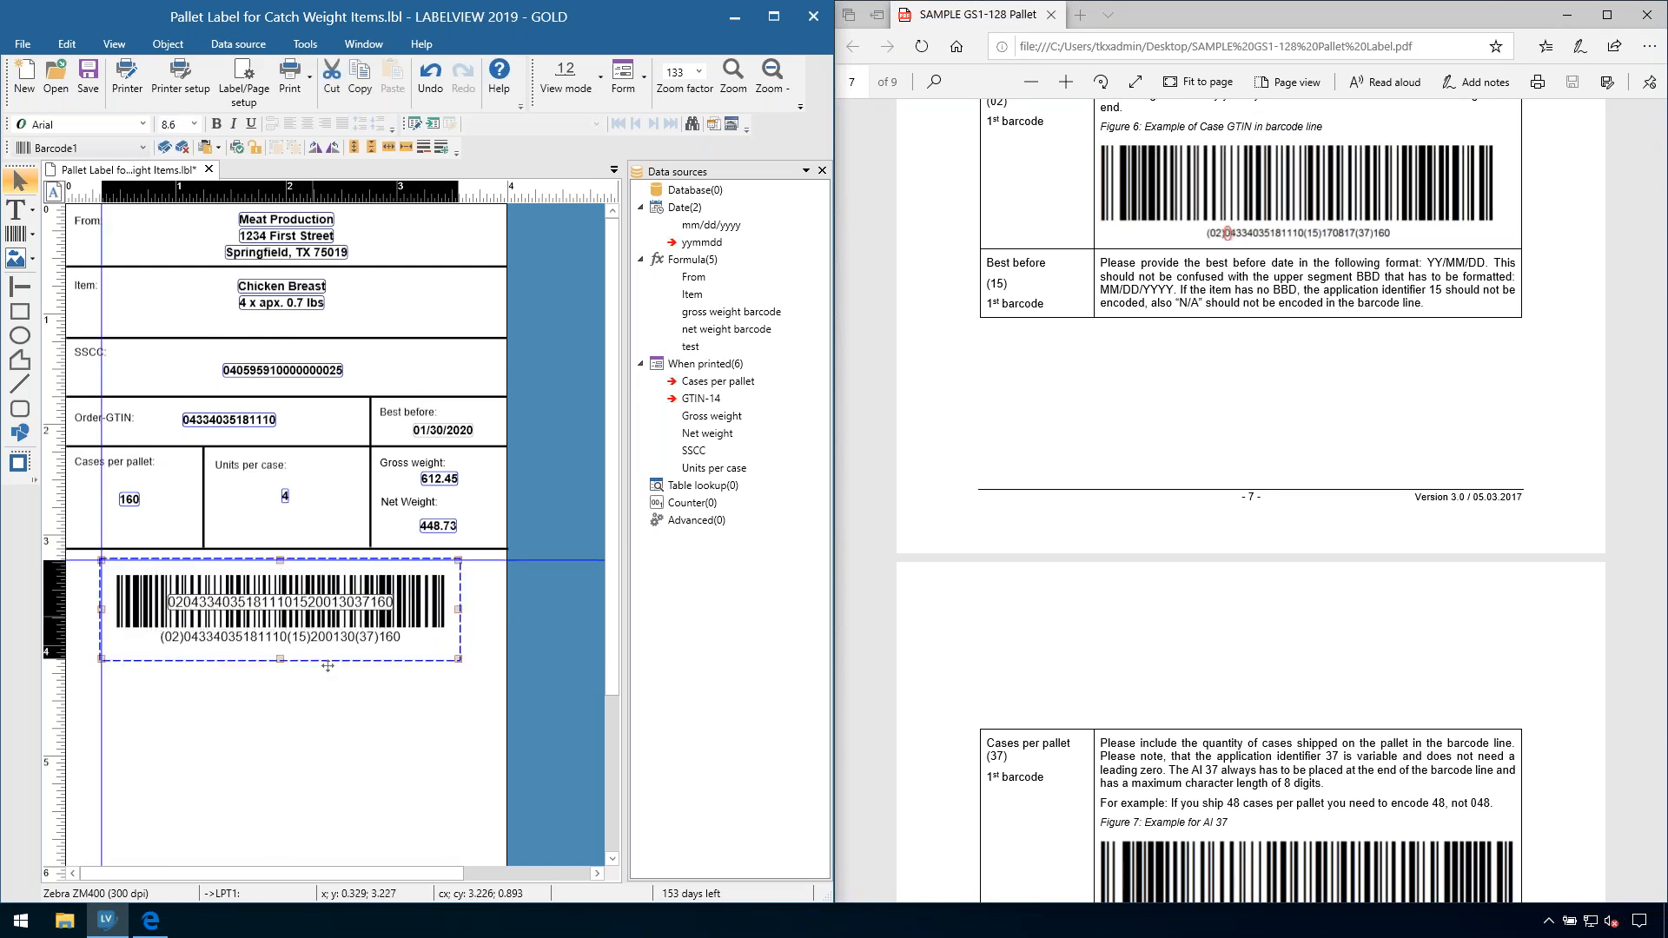
click(433, 702)
Step: Look up the second barcode's identifiers in the pallet label specification and place a new GS1-128 barcode below the first
scroll(1056, 472, up, 8)
scroll(1058, 478, up, 10)
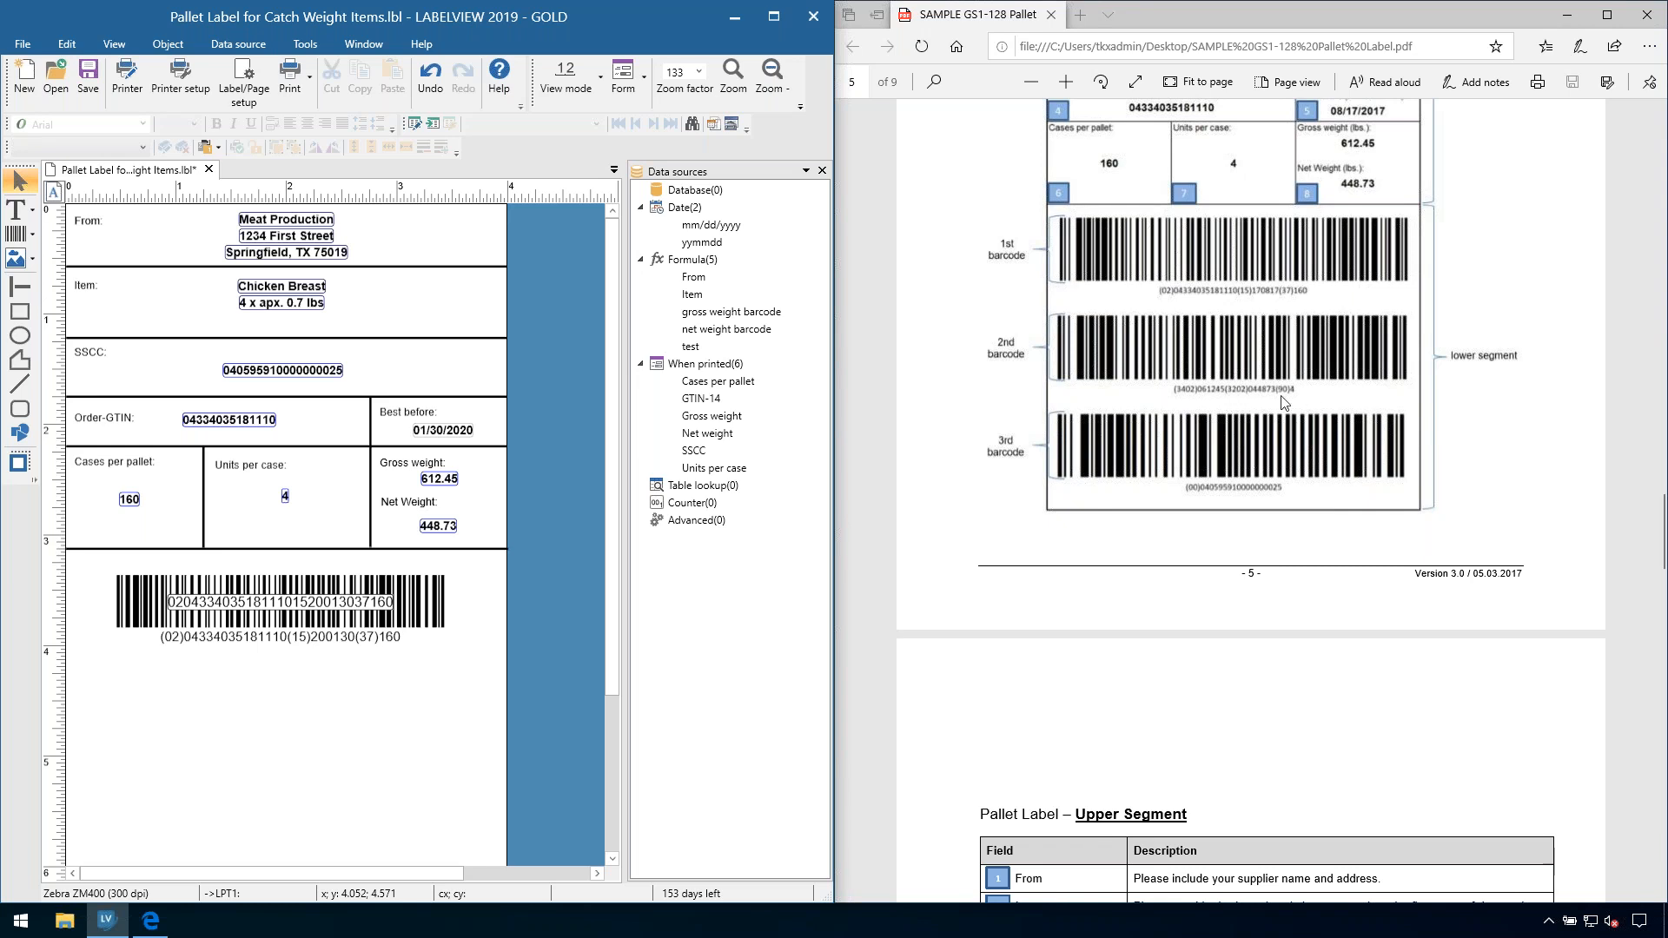
scroll(1074, 511, down, 1)
scroll(1075, 511, down, 20)
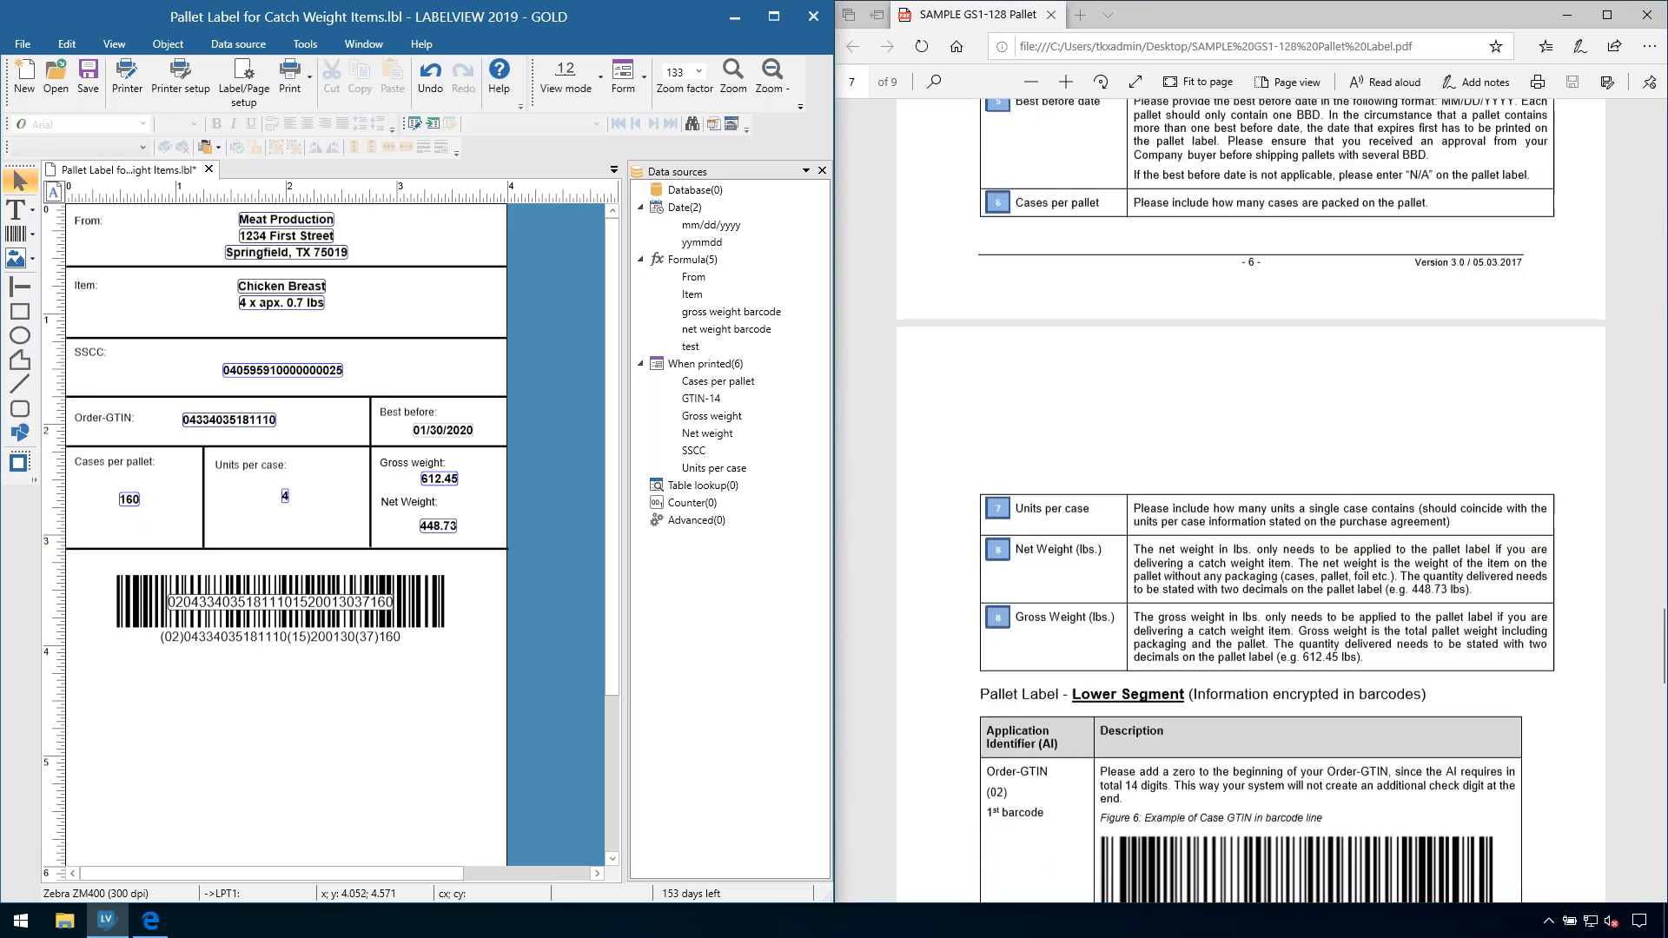
scroll(1013, 261, down, 1)
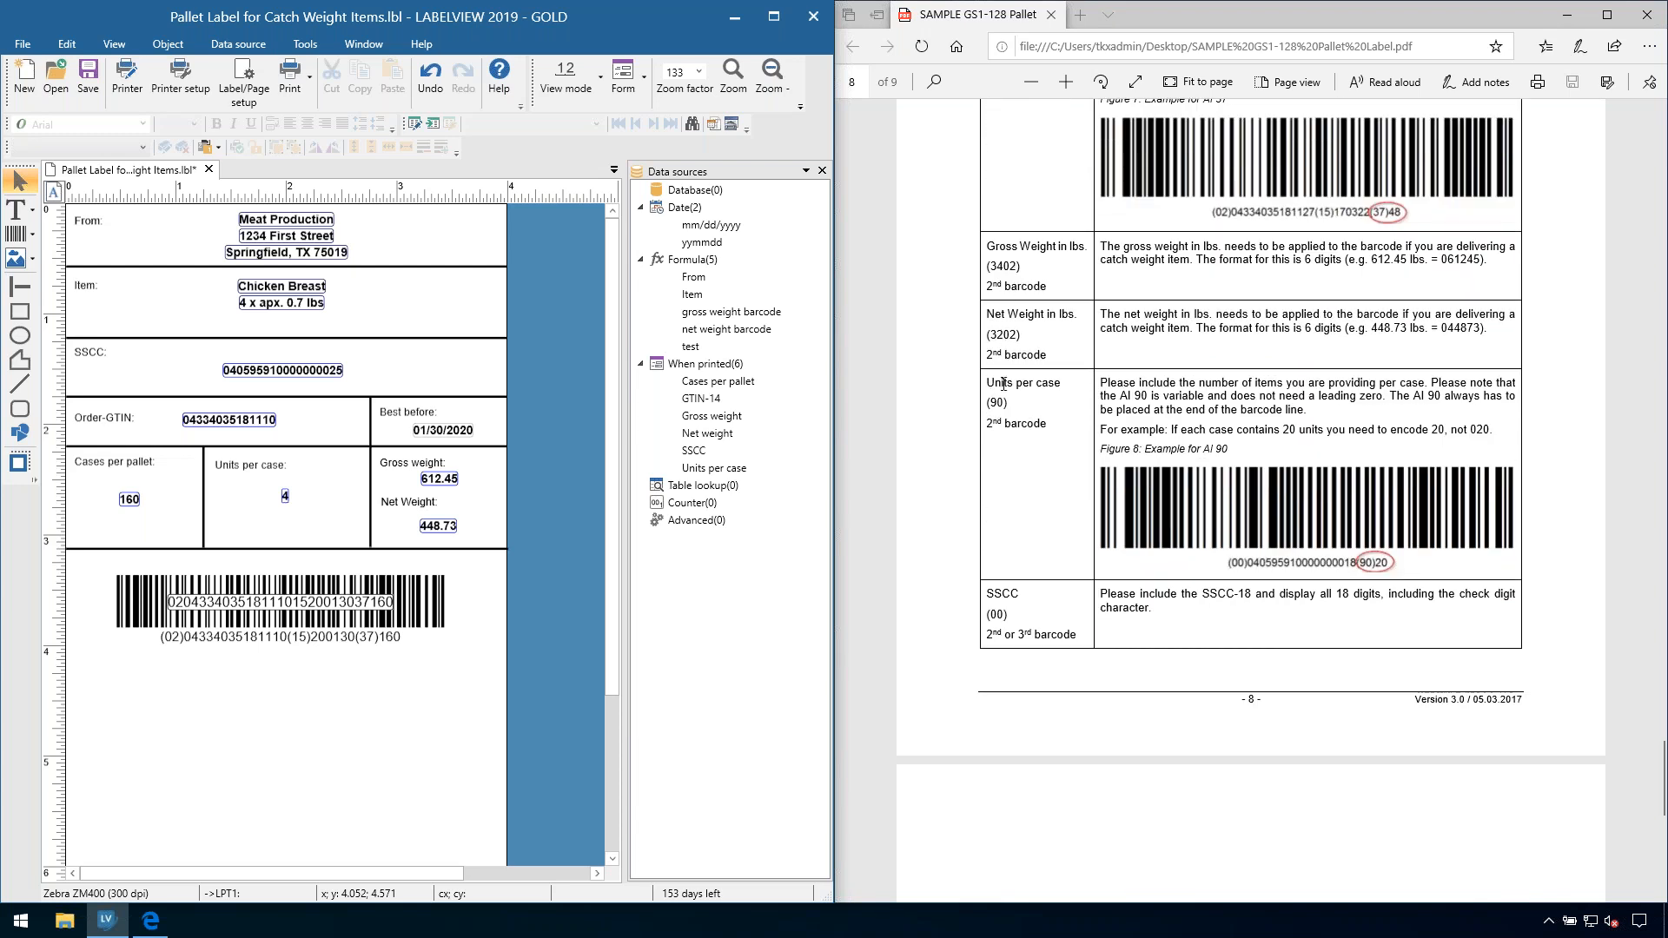
click(166, 48)
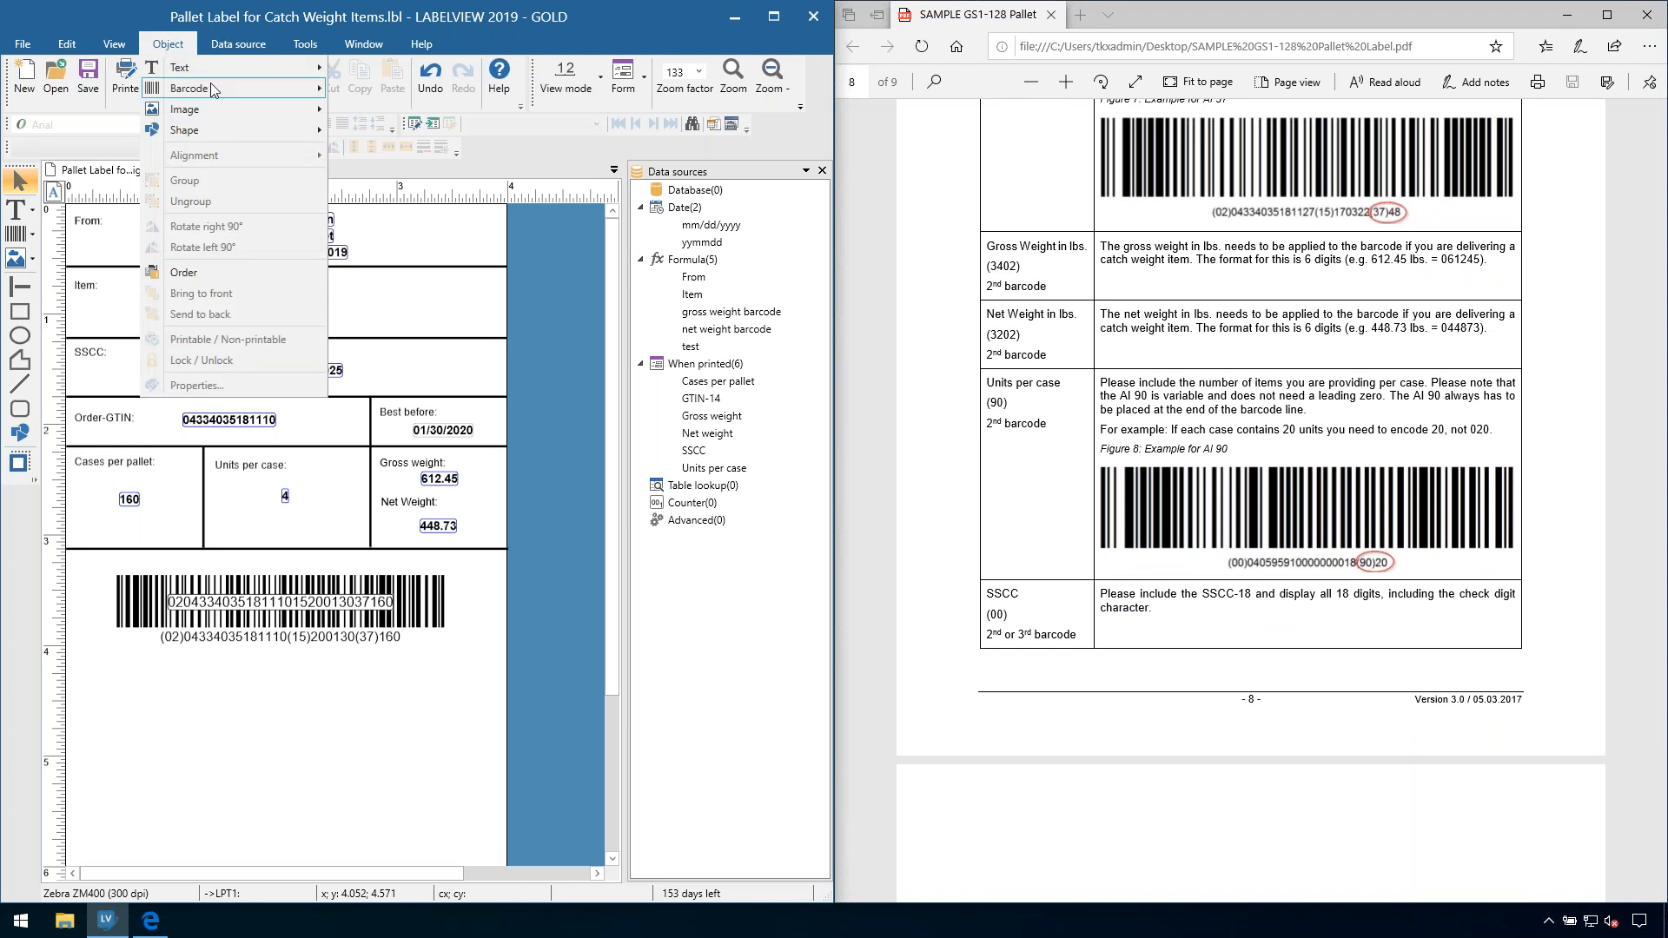
mouse_move(215, 90)
click(371, 185)
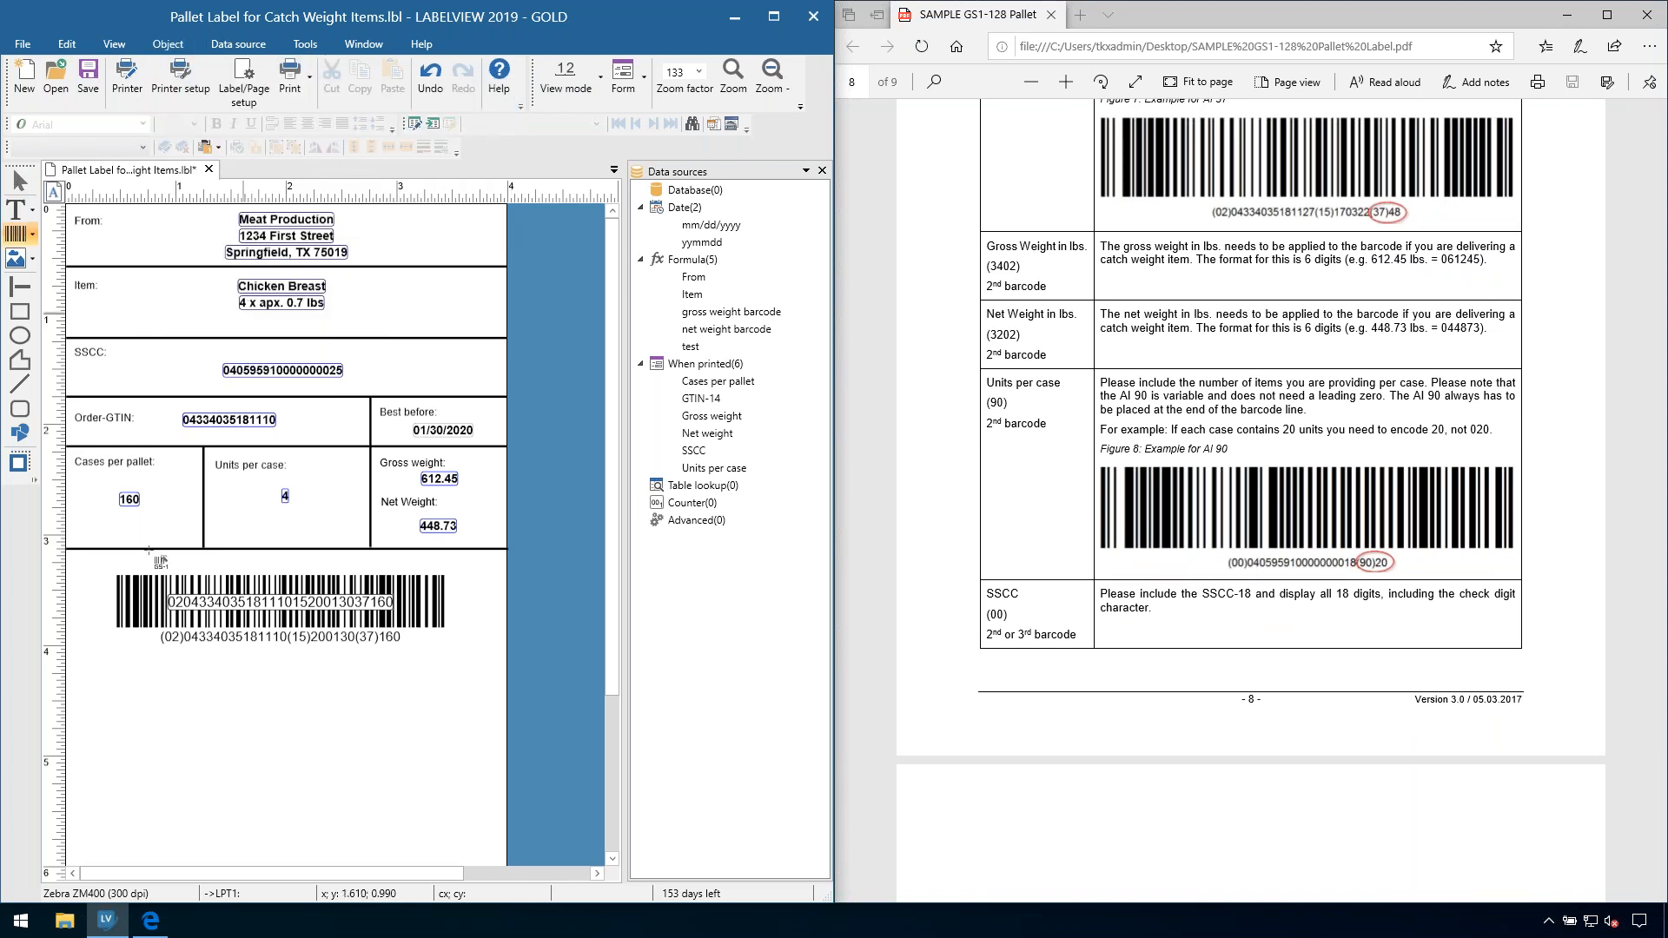
click(117, 682)
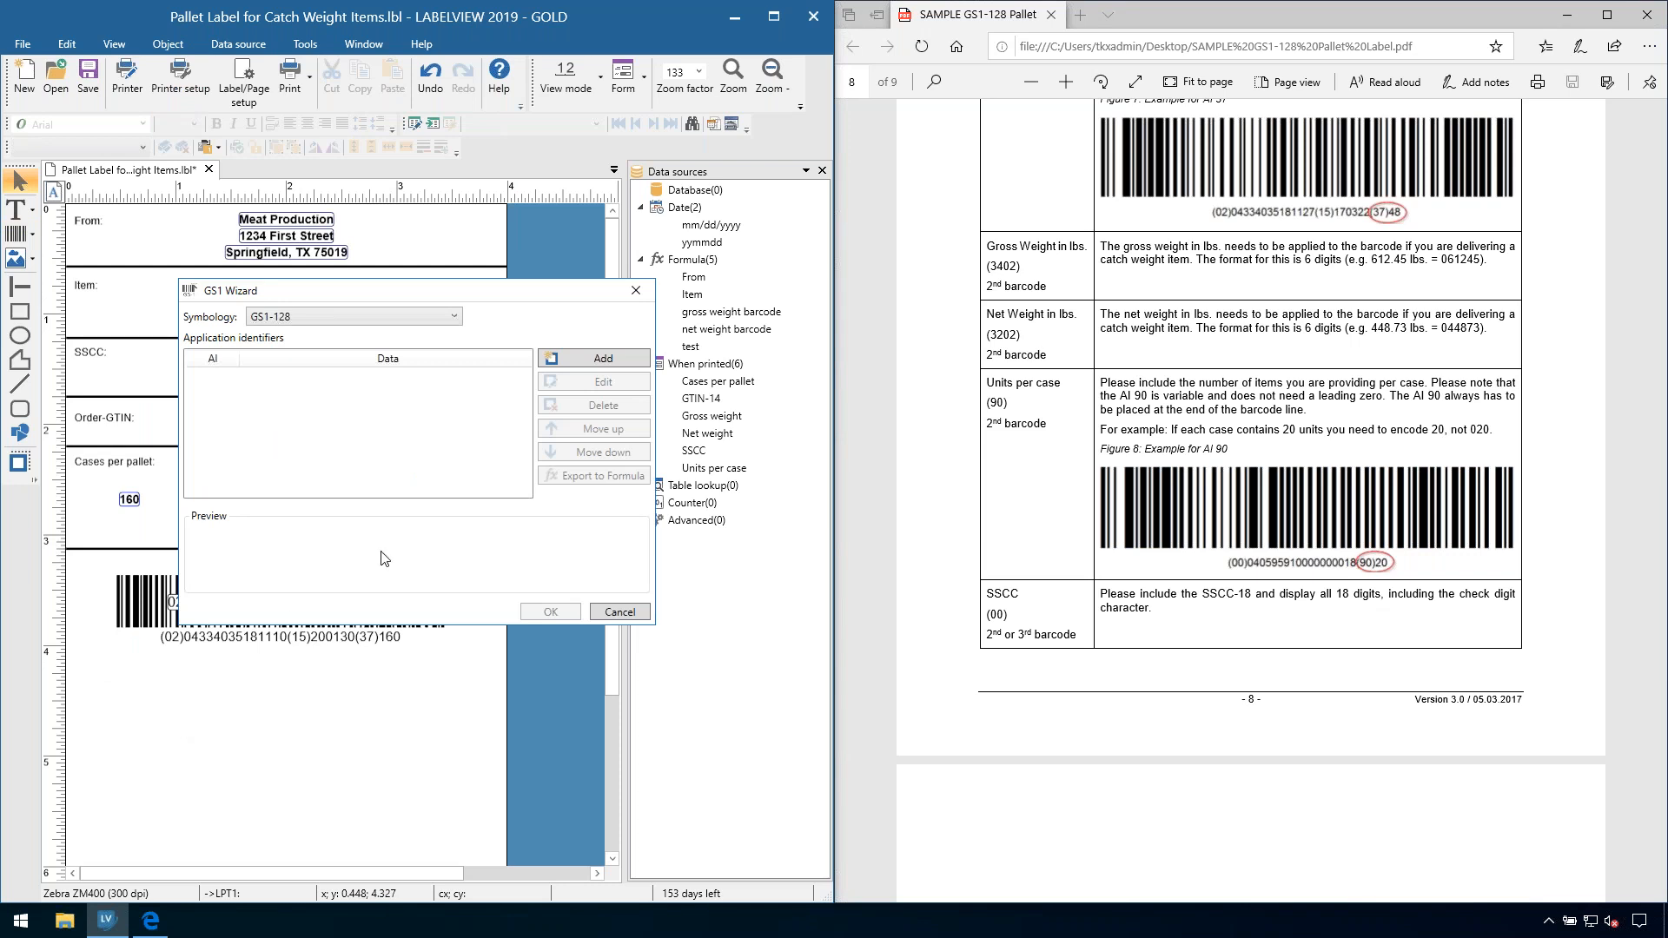
Step: Add application identifier 3402, Logistic weight in pounds, to the second barcode with the variable gross weight barcode as its data source
click(556, 358)
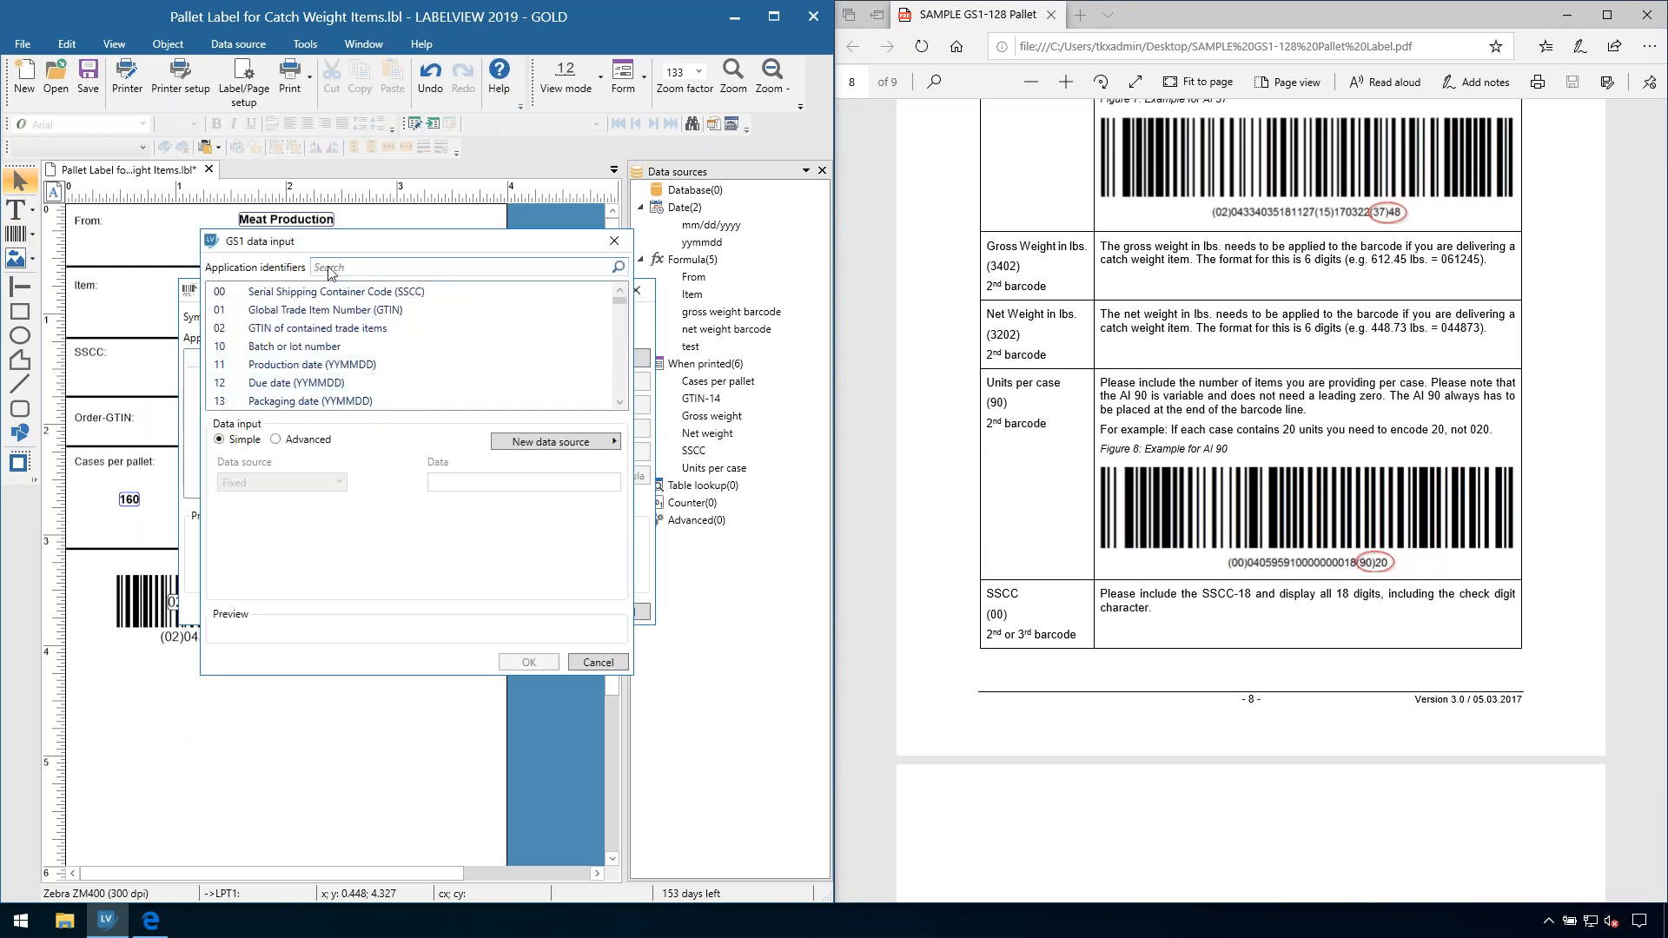
text(3202)
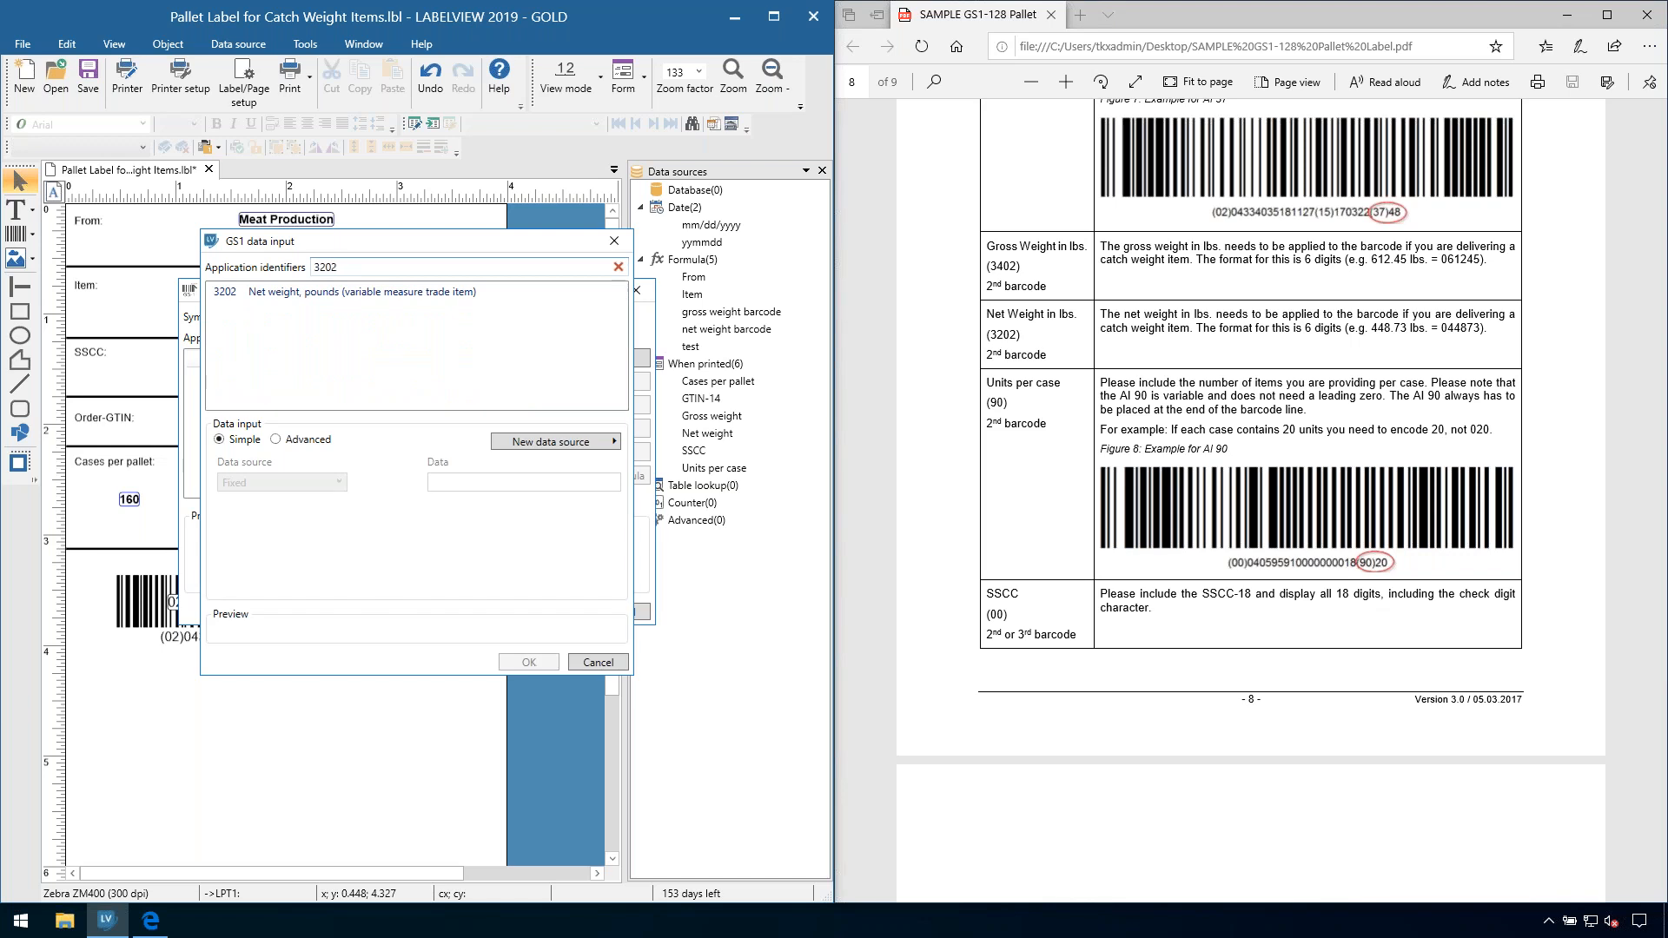
key(BackSpace)
key(BackSpace)
key(BackSpace)
text(402)
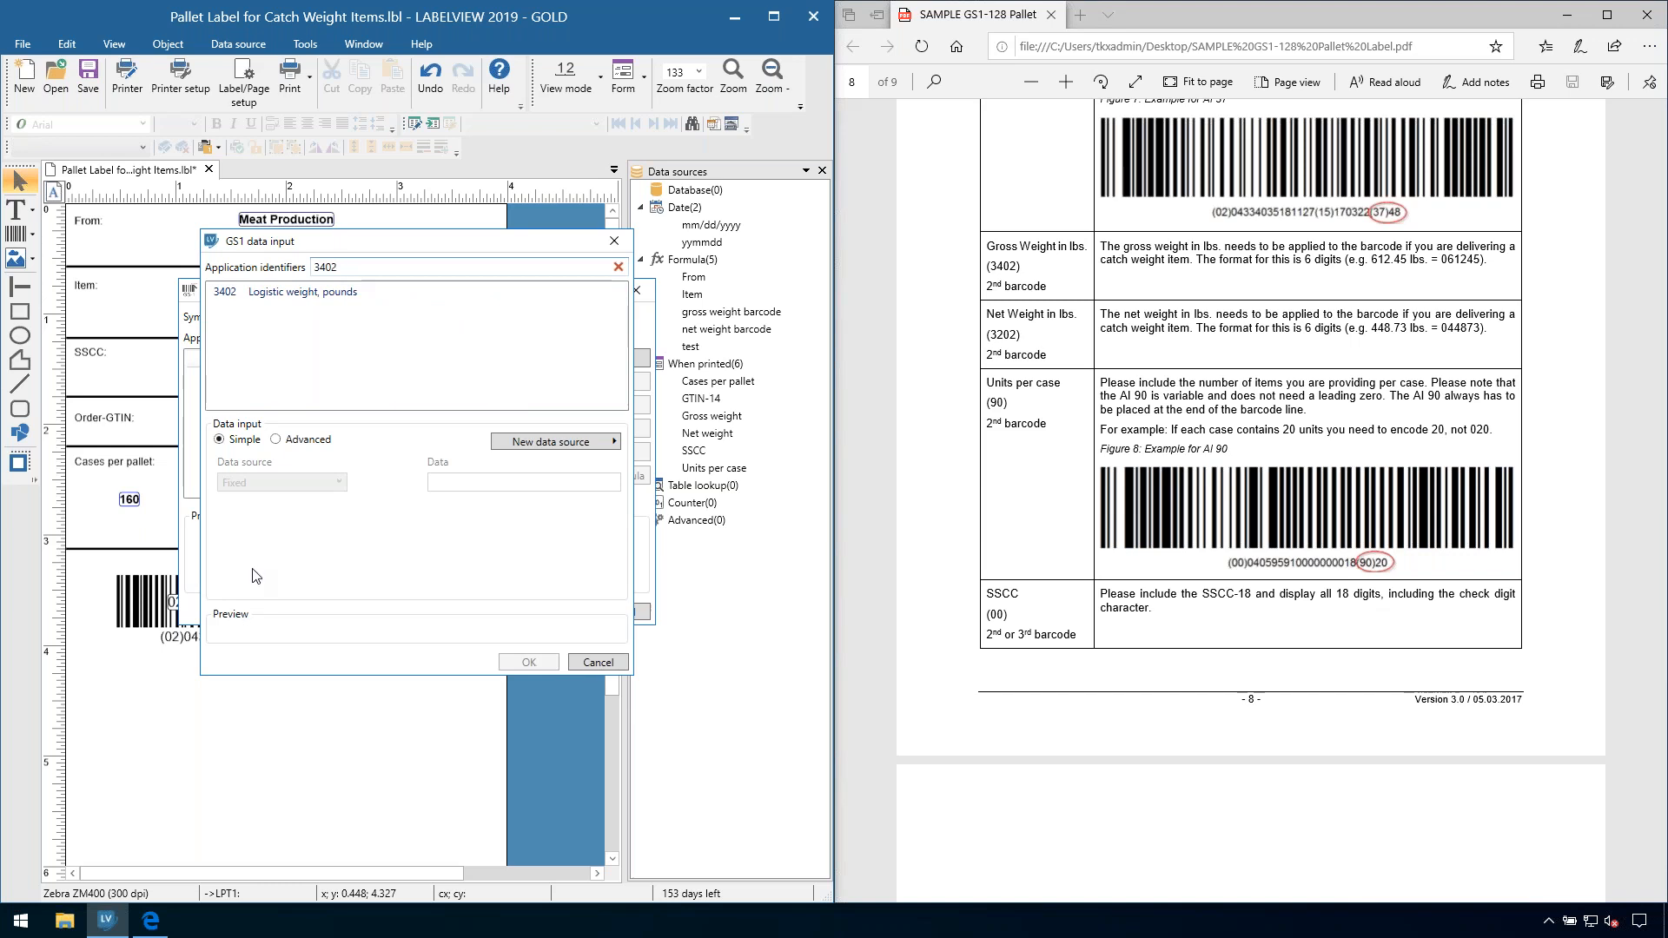
click(260, 292)
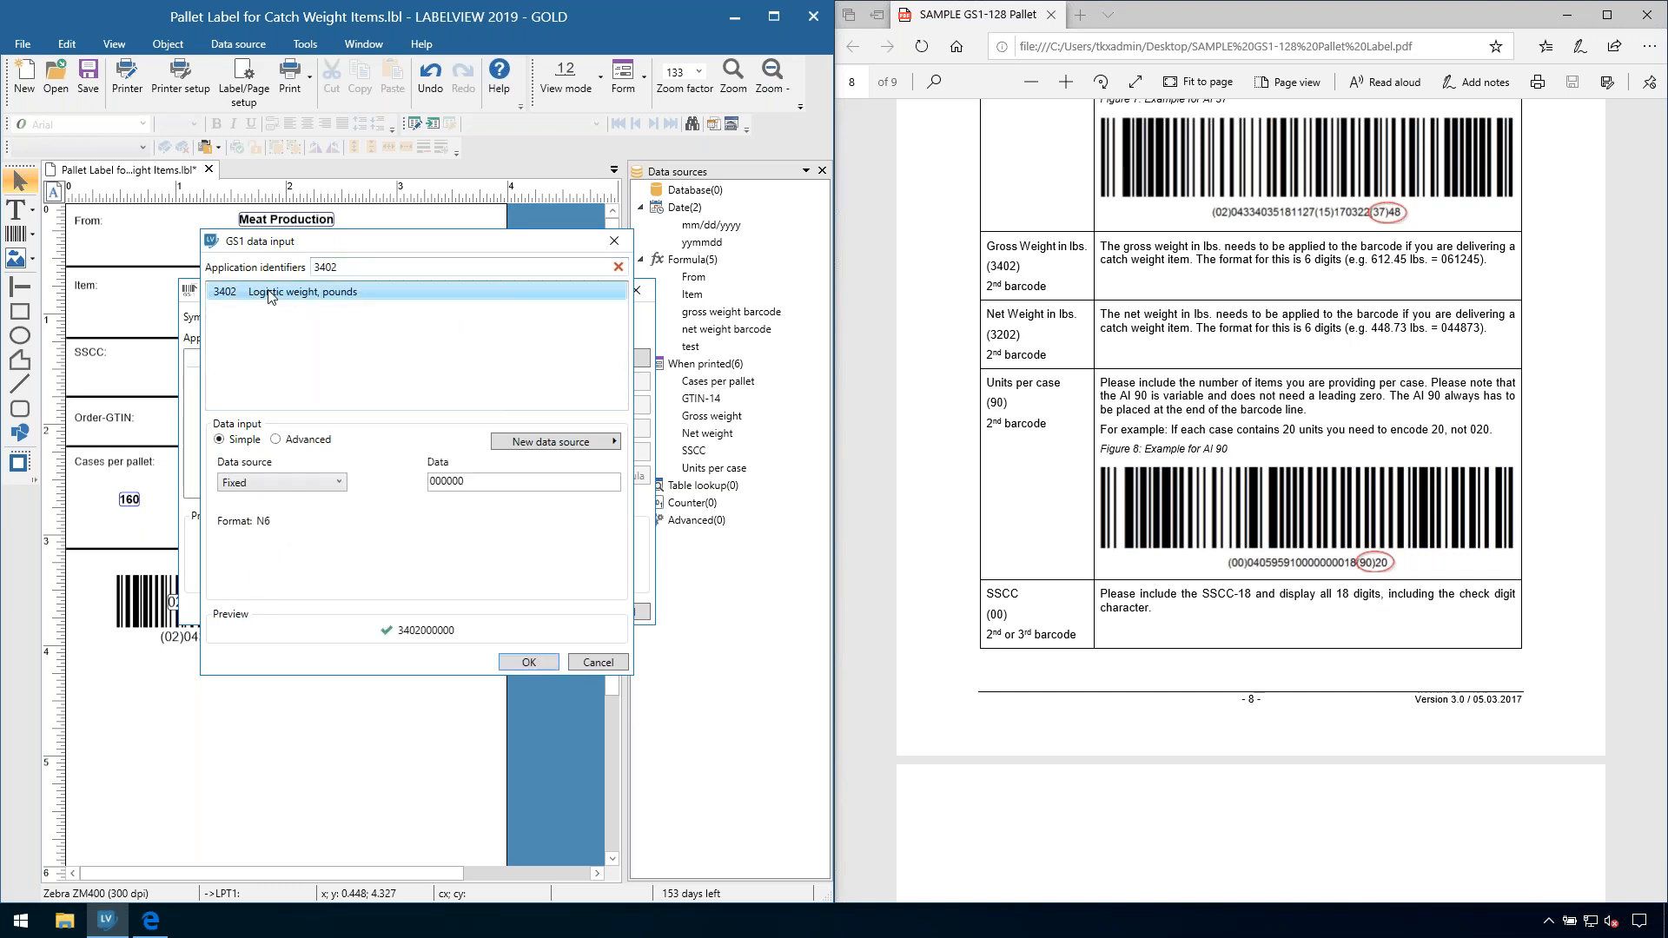
click(265, 483)
click(264, 519)
click(476, 483)
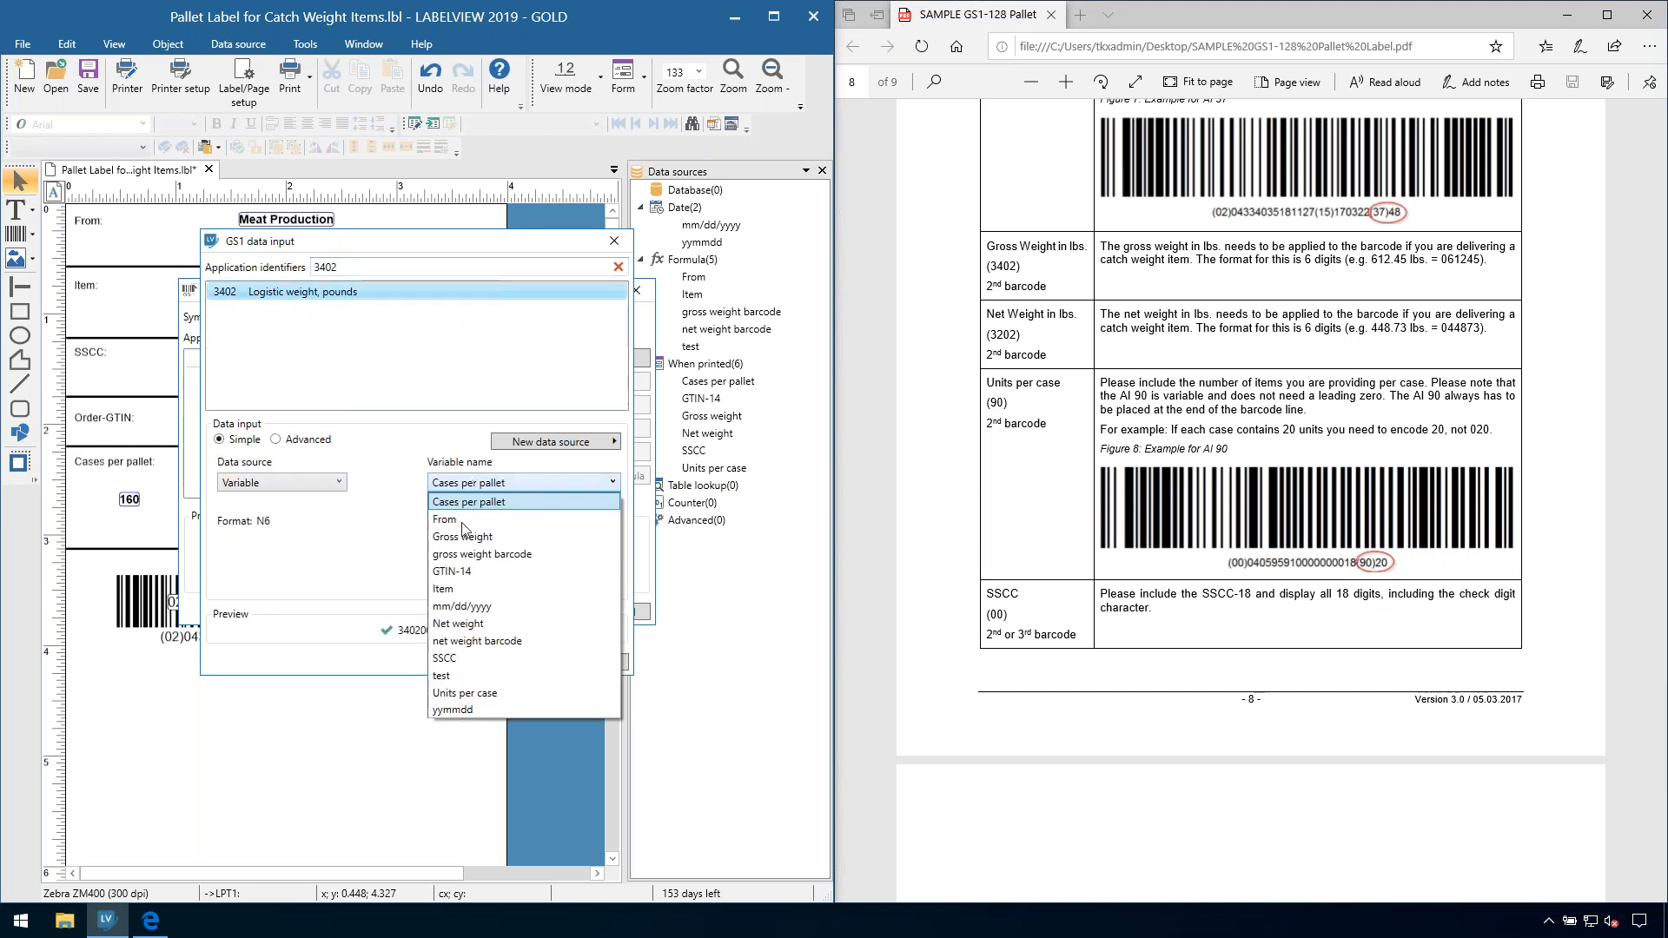
click(459, 554)
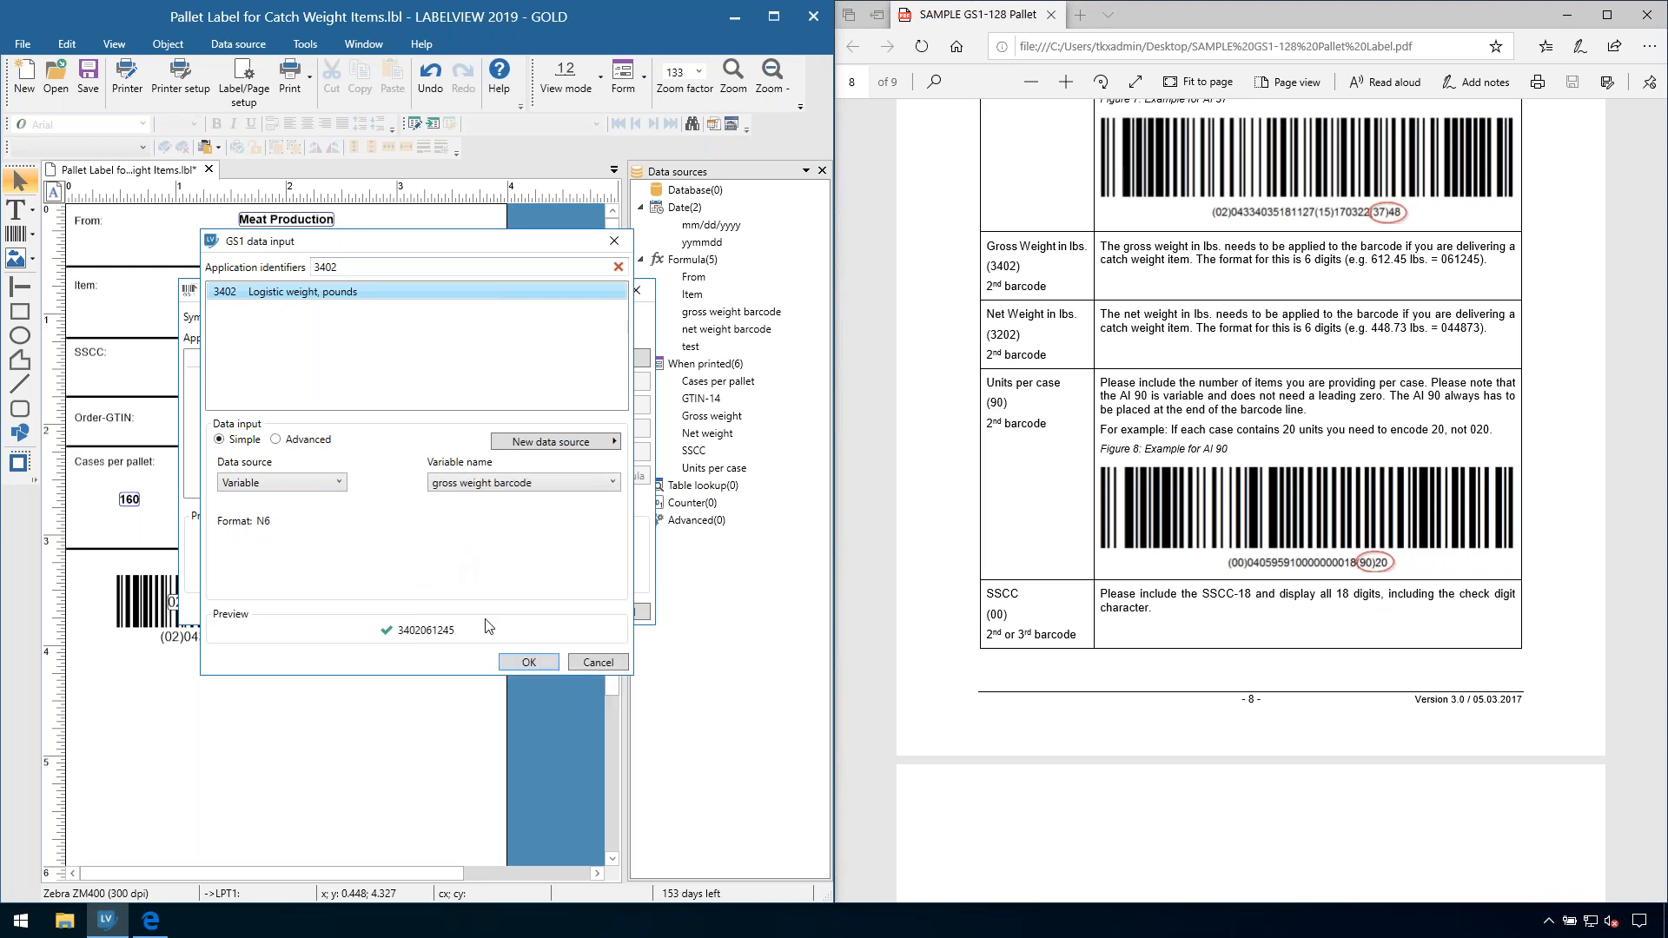
click(526, 663)
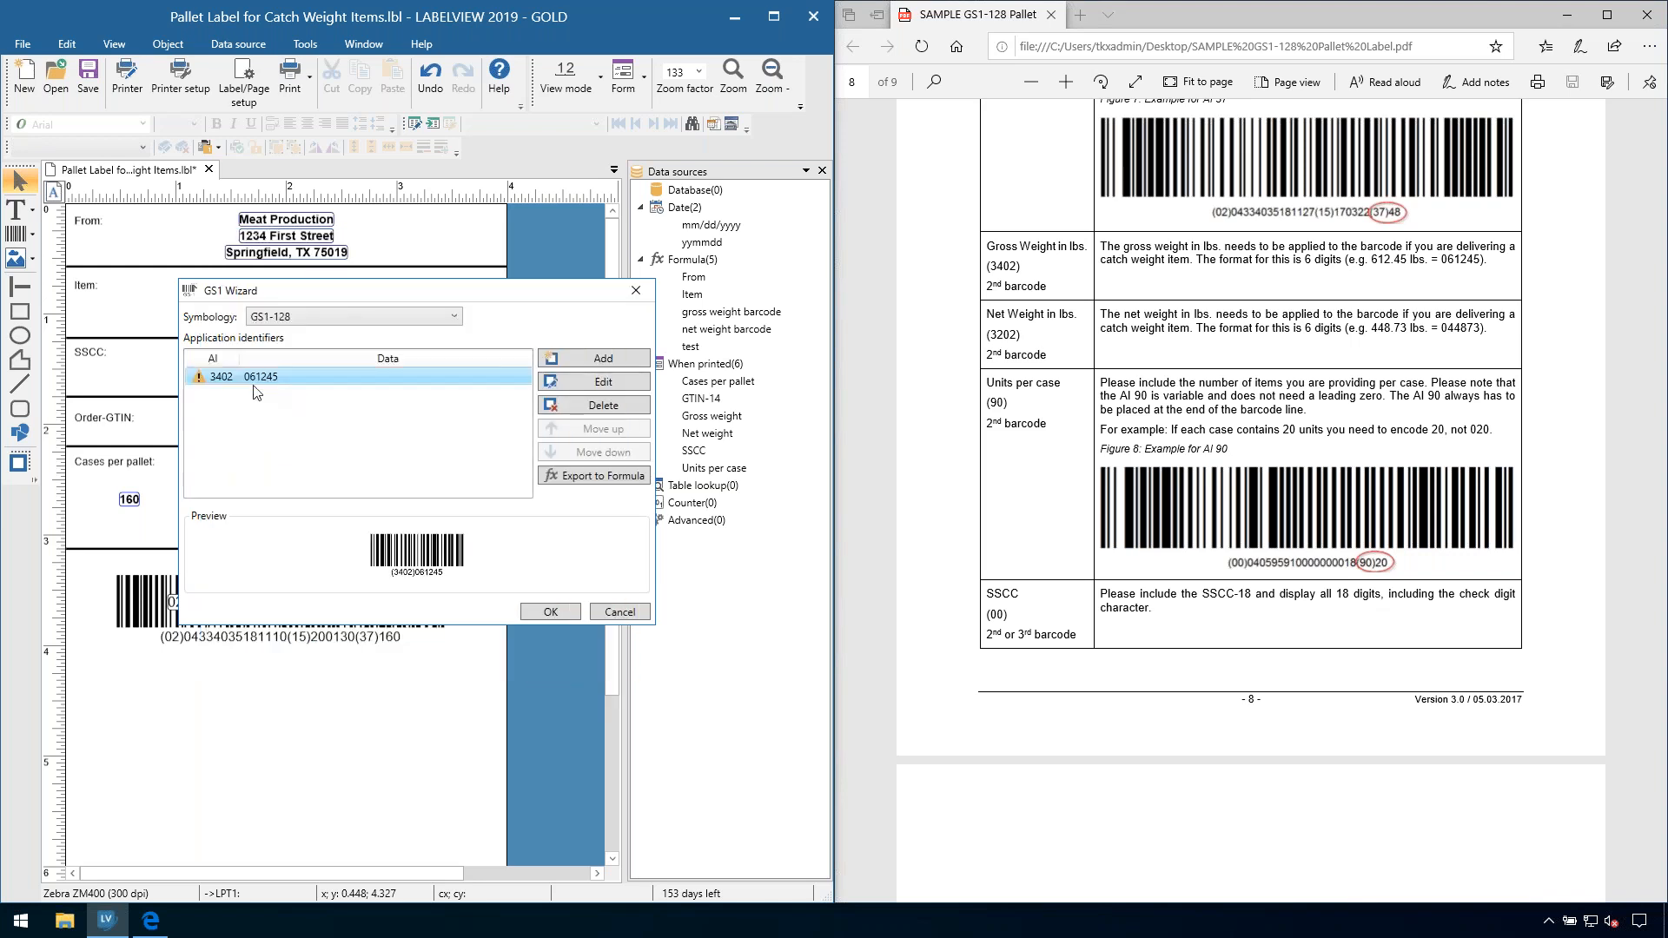
mouse_move(199, 380)
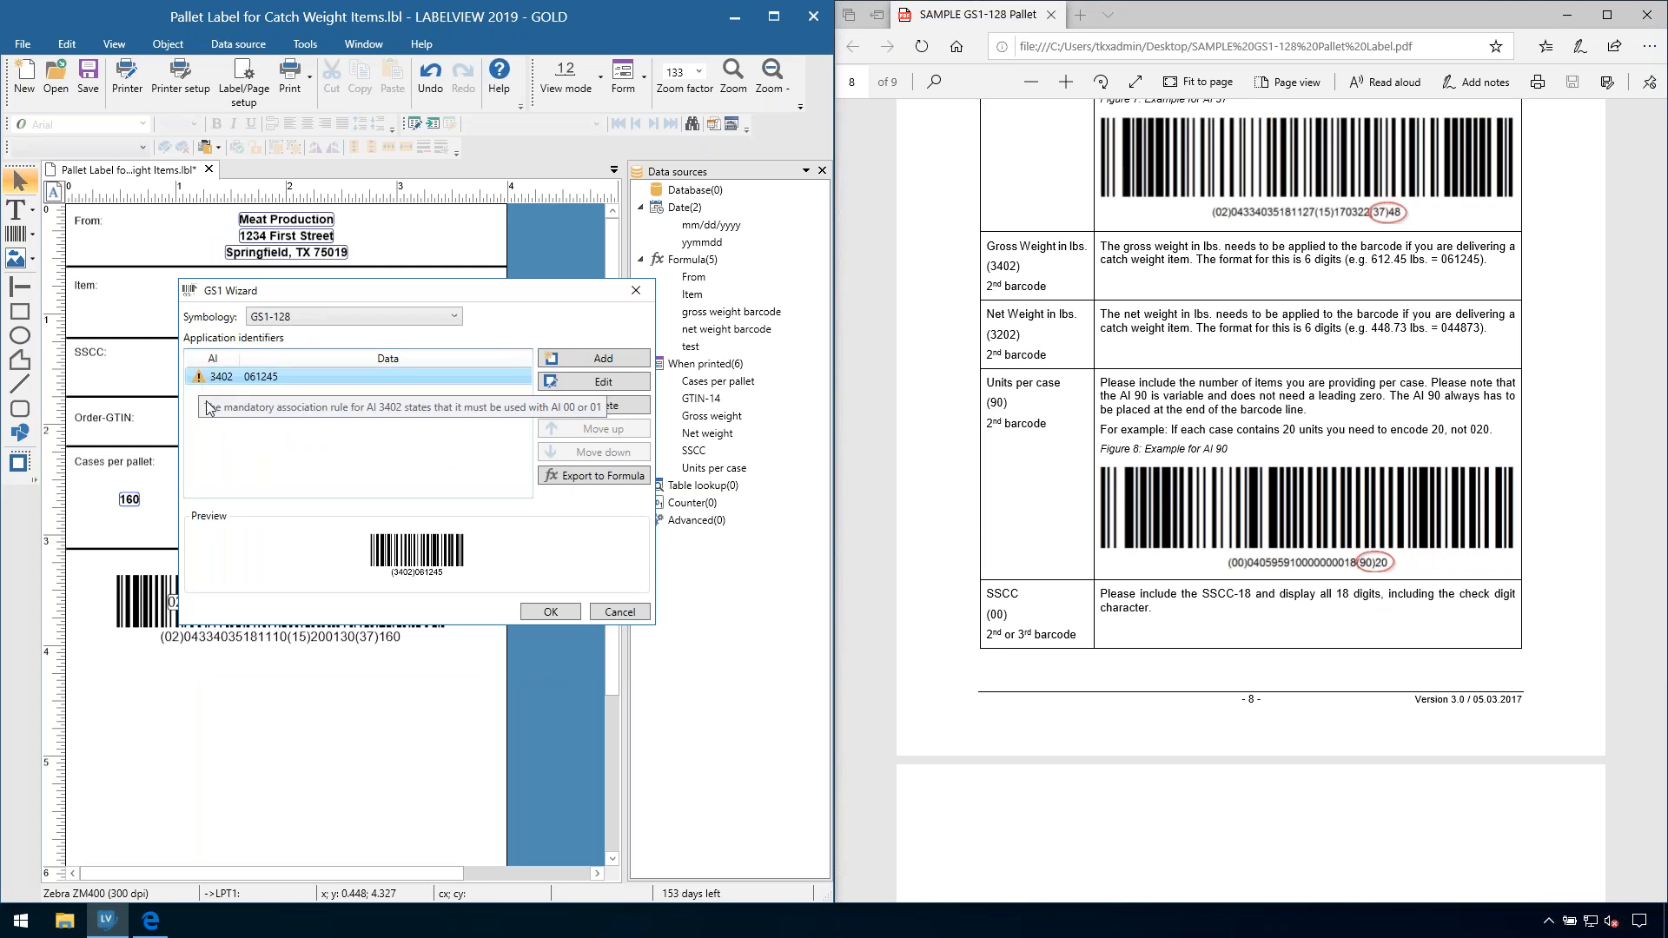
Step: Add application identifier 3202, Net weight in pounds, to the second barcode with the variable net weight barcode as its data source
click(599, 358)
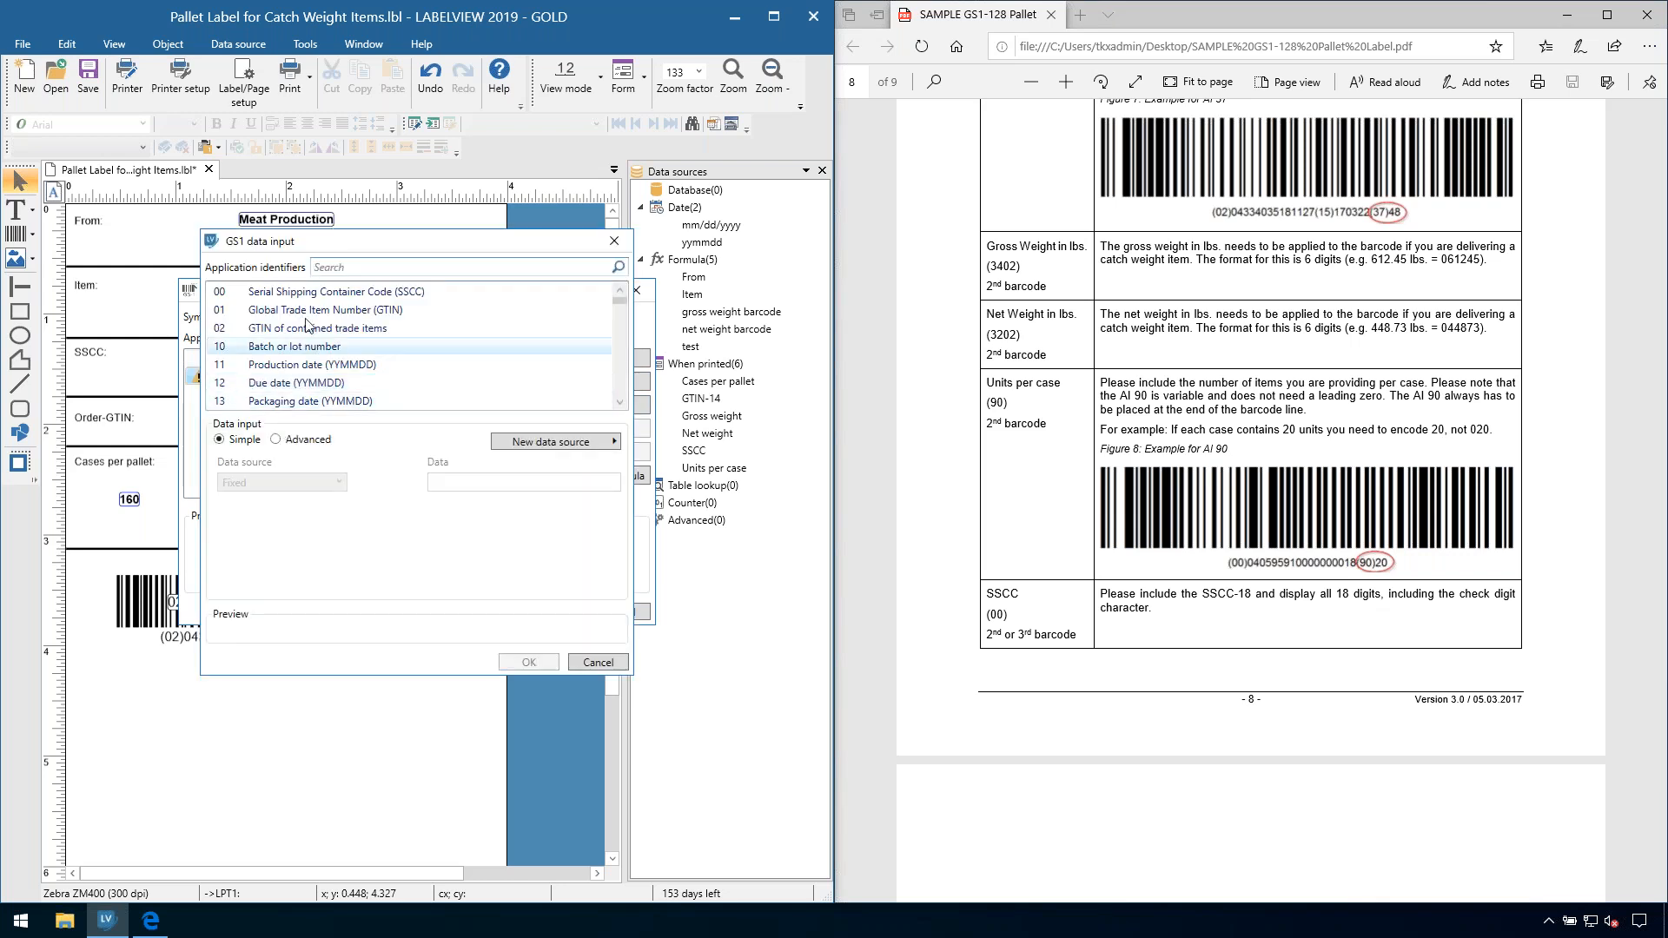
click(333, 268)
text(3202)
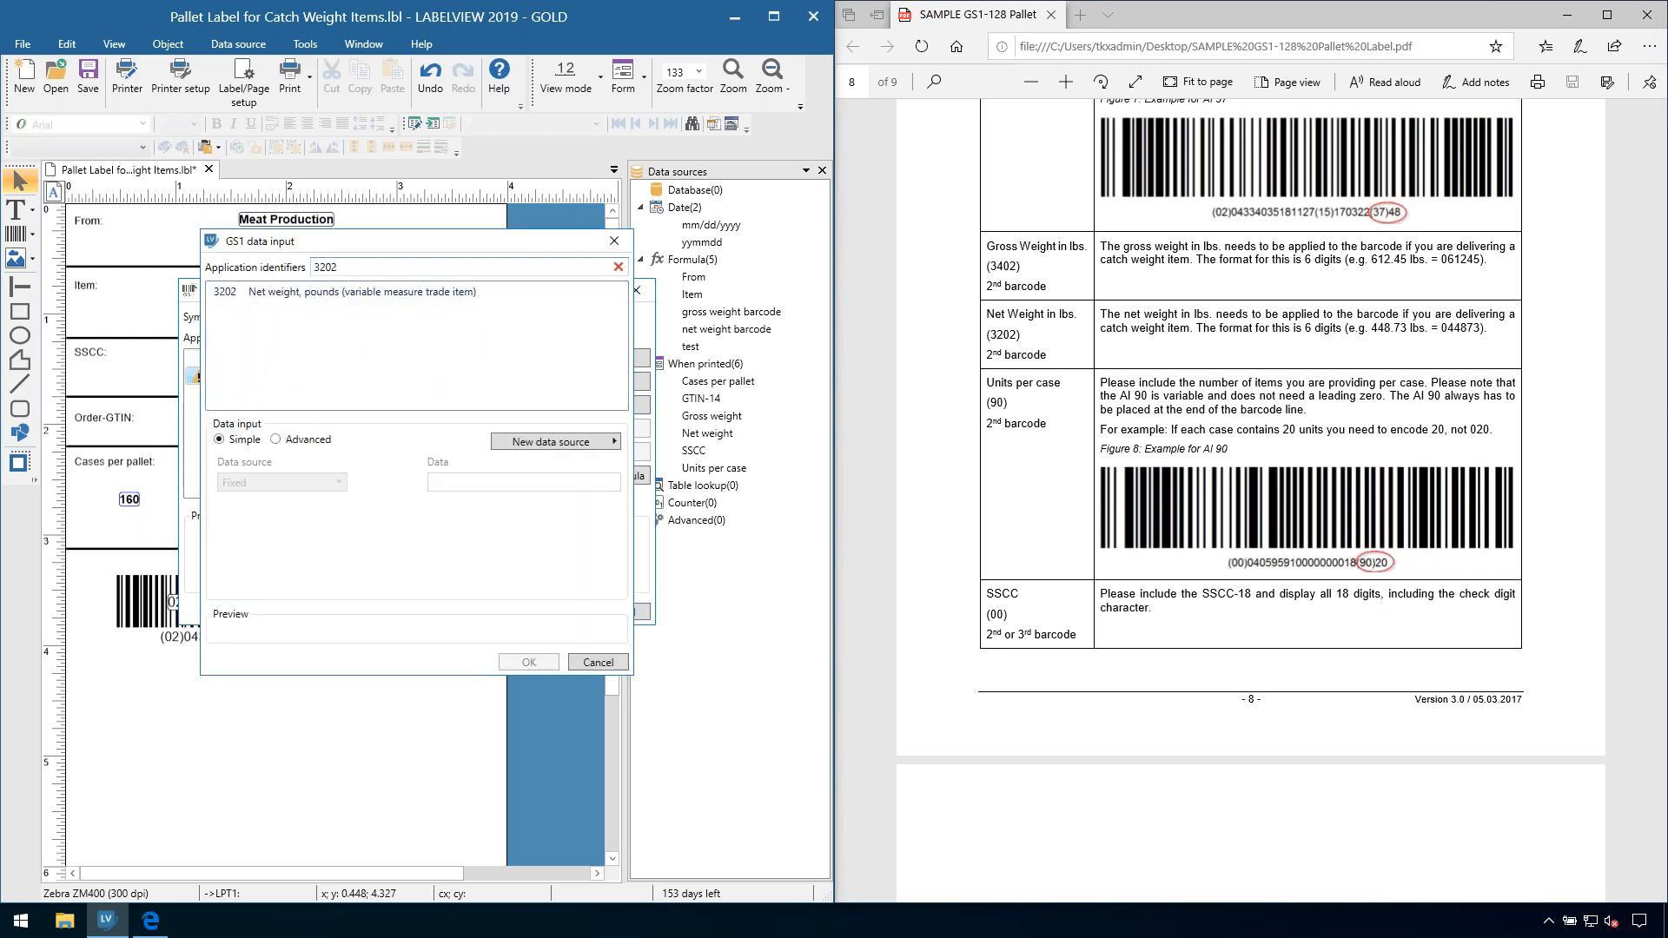
click(306, 293)
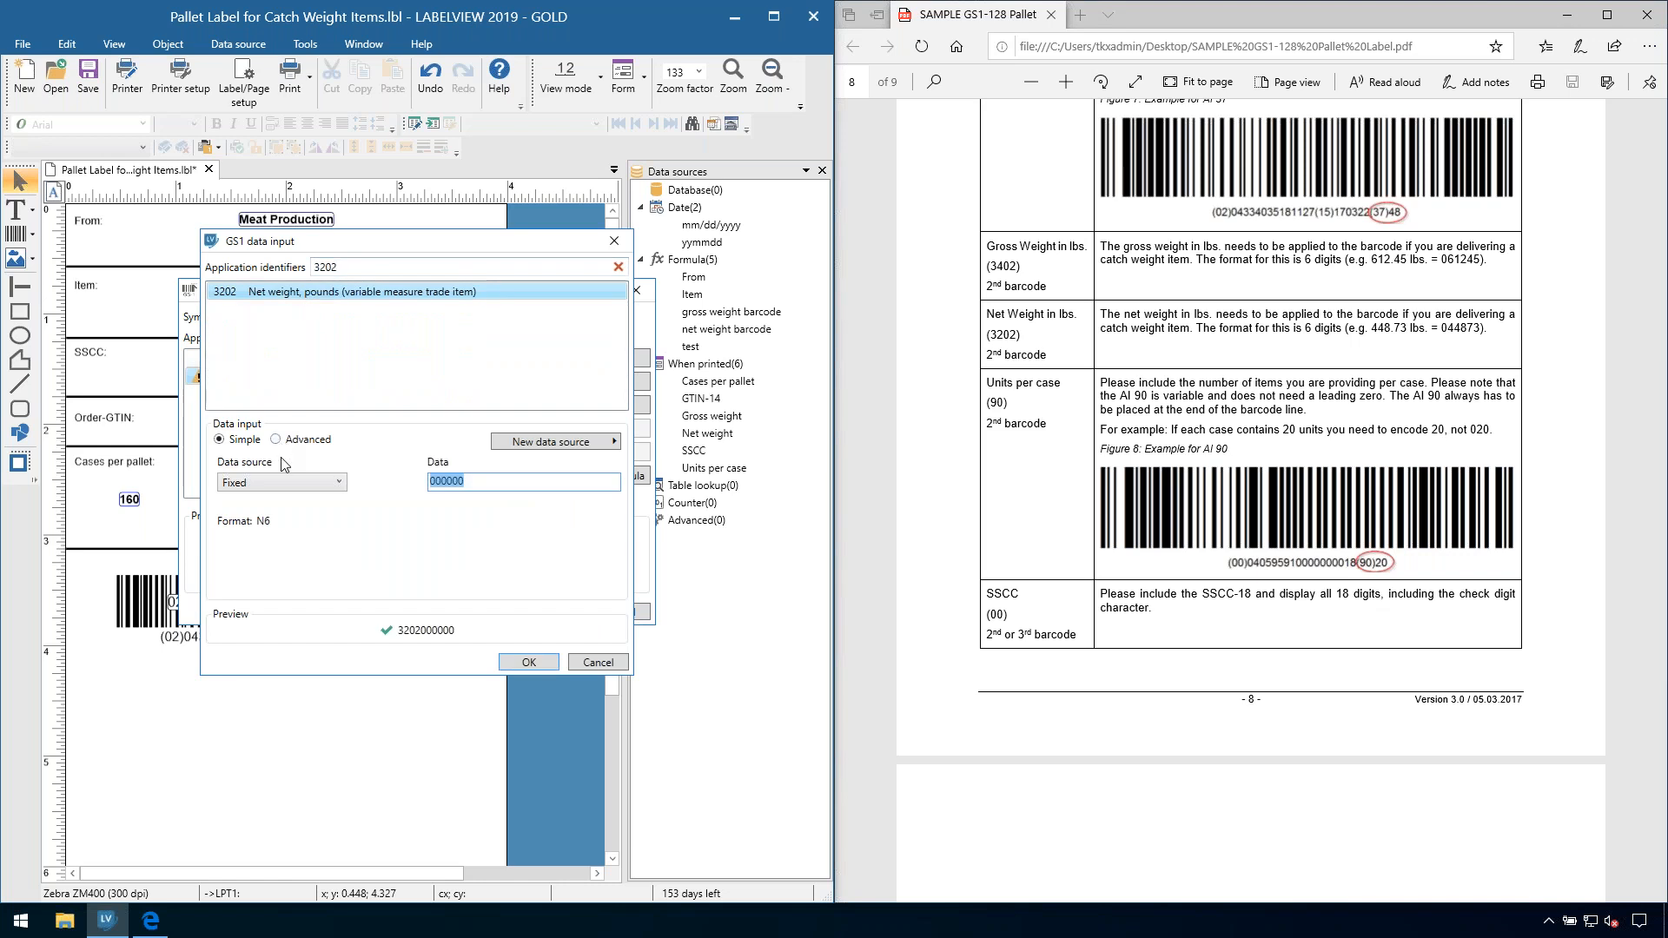
click(277, 482)
click(264, 518)
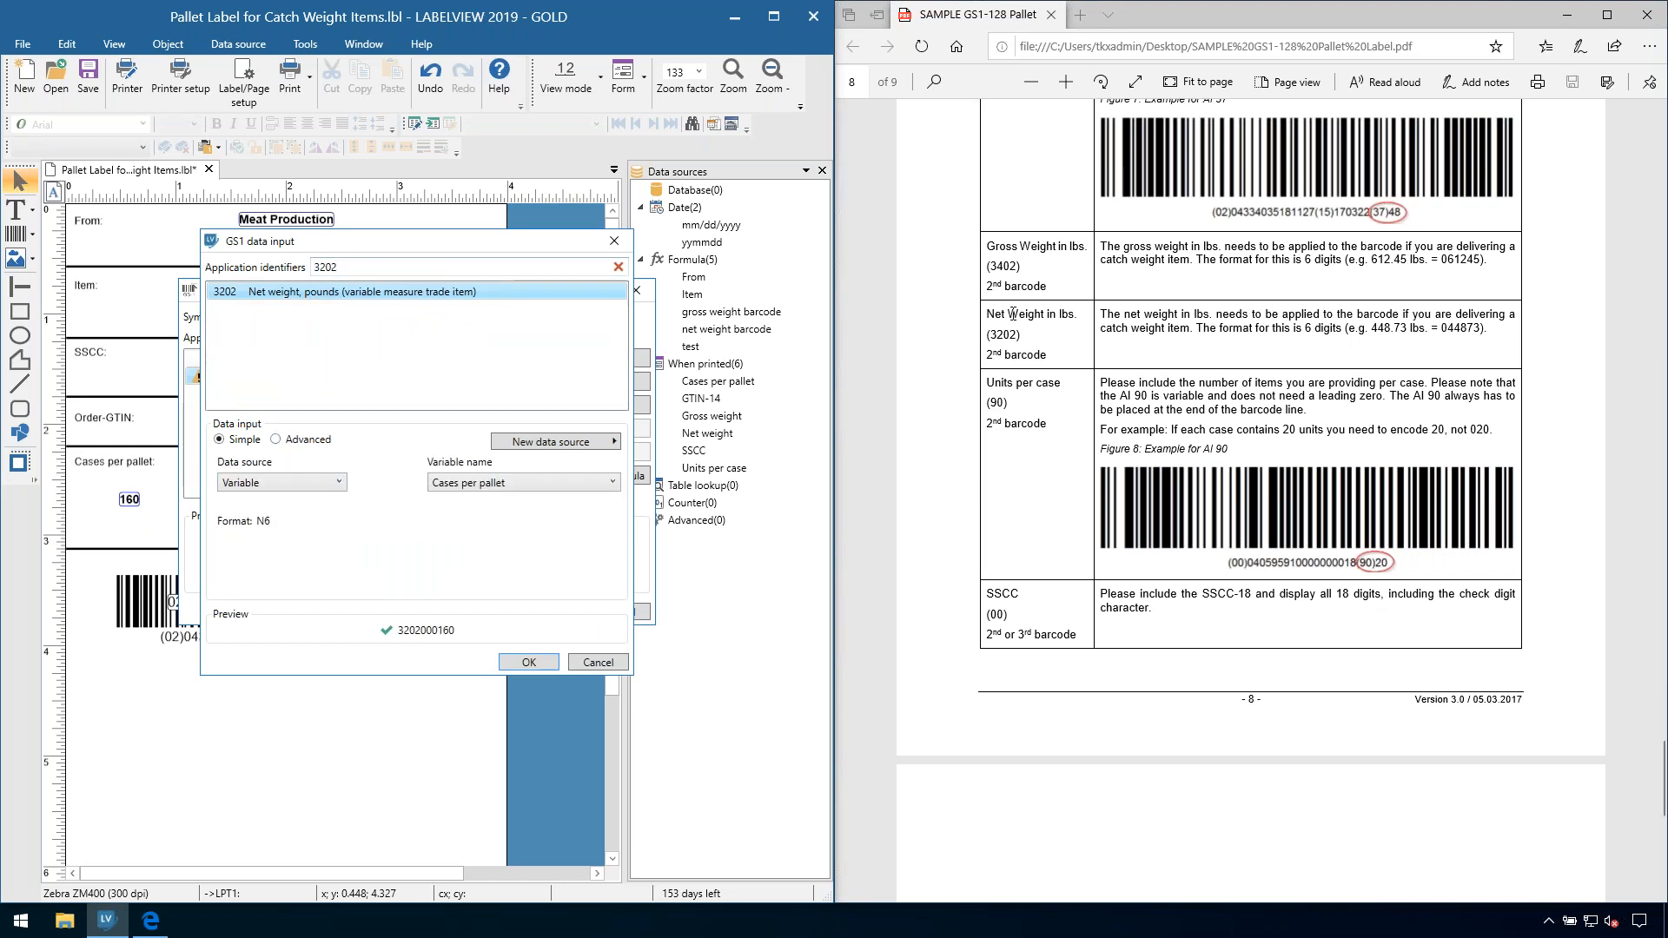
click(475, 485)
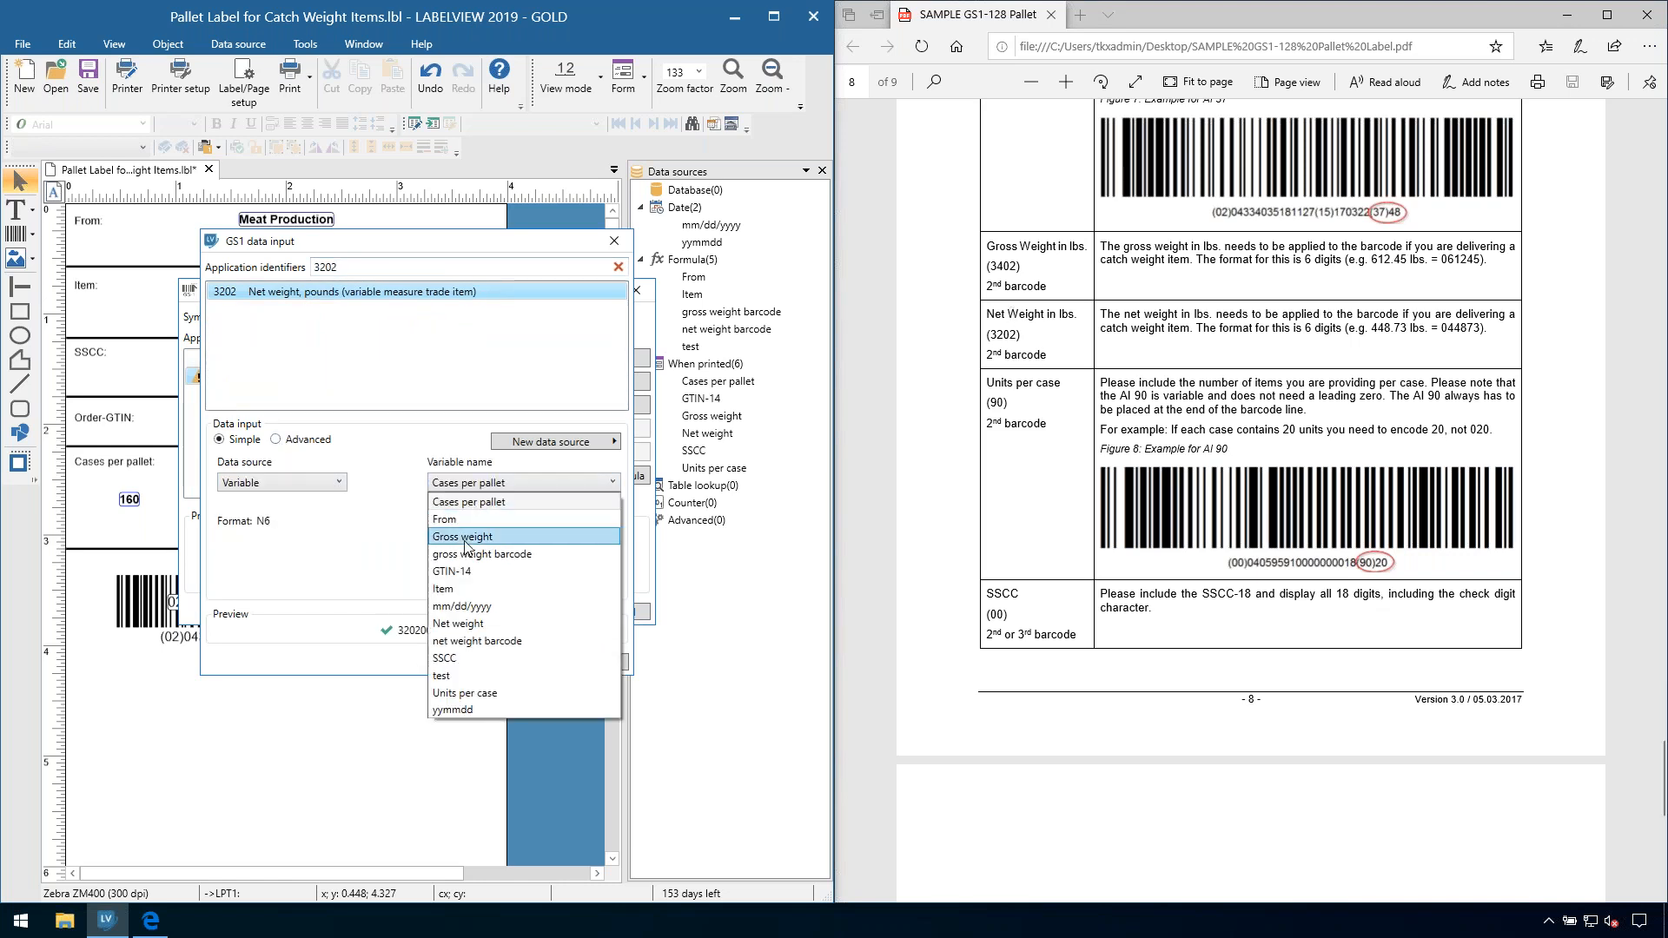
click(477, 641)
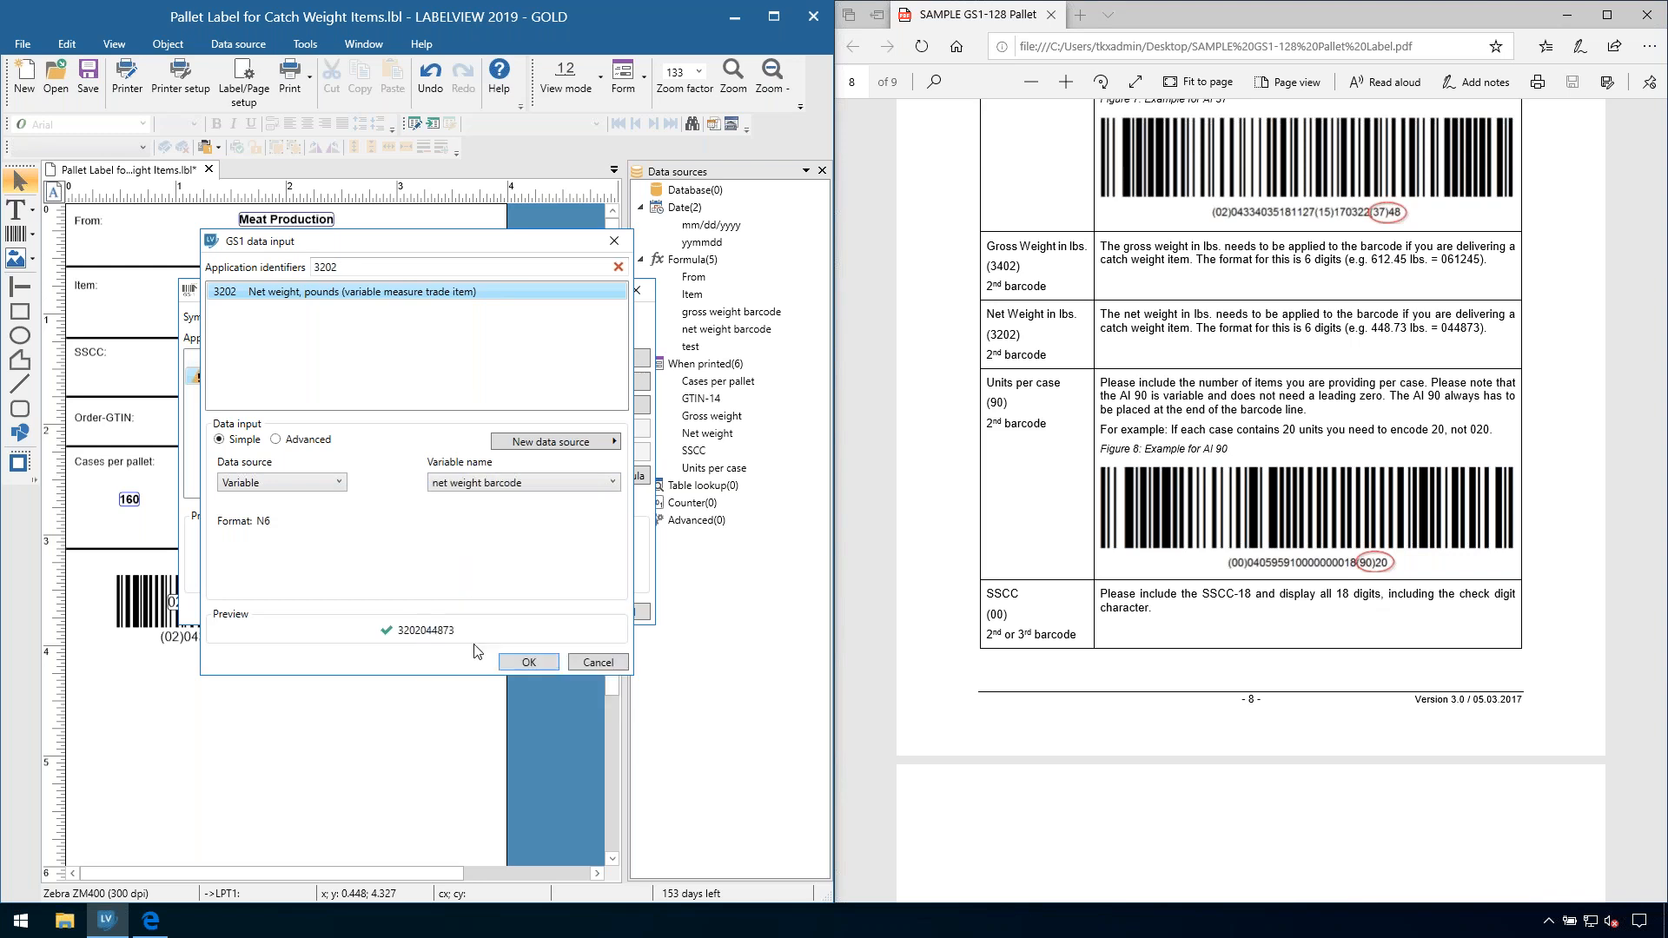
click(528, 663)
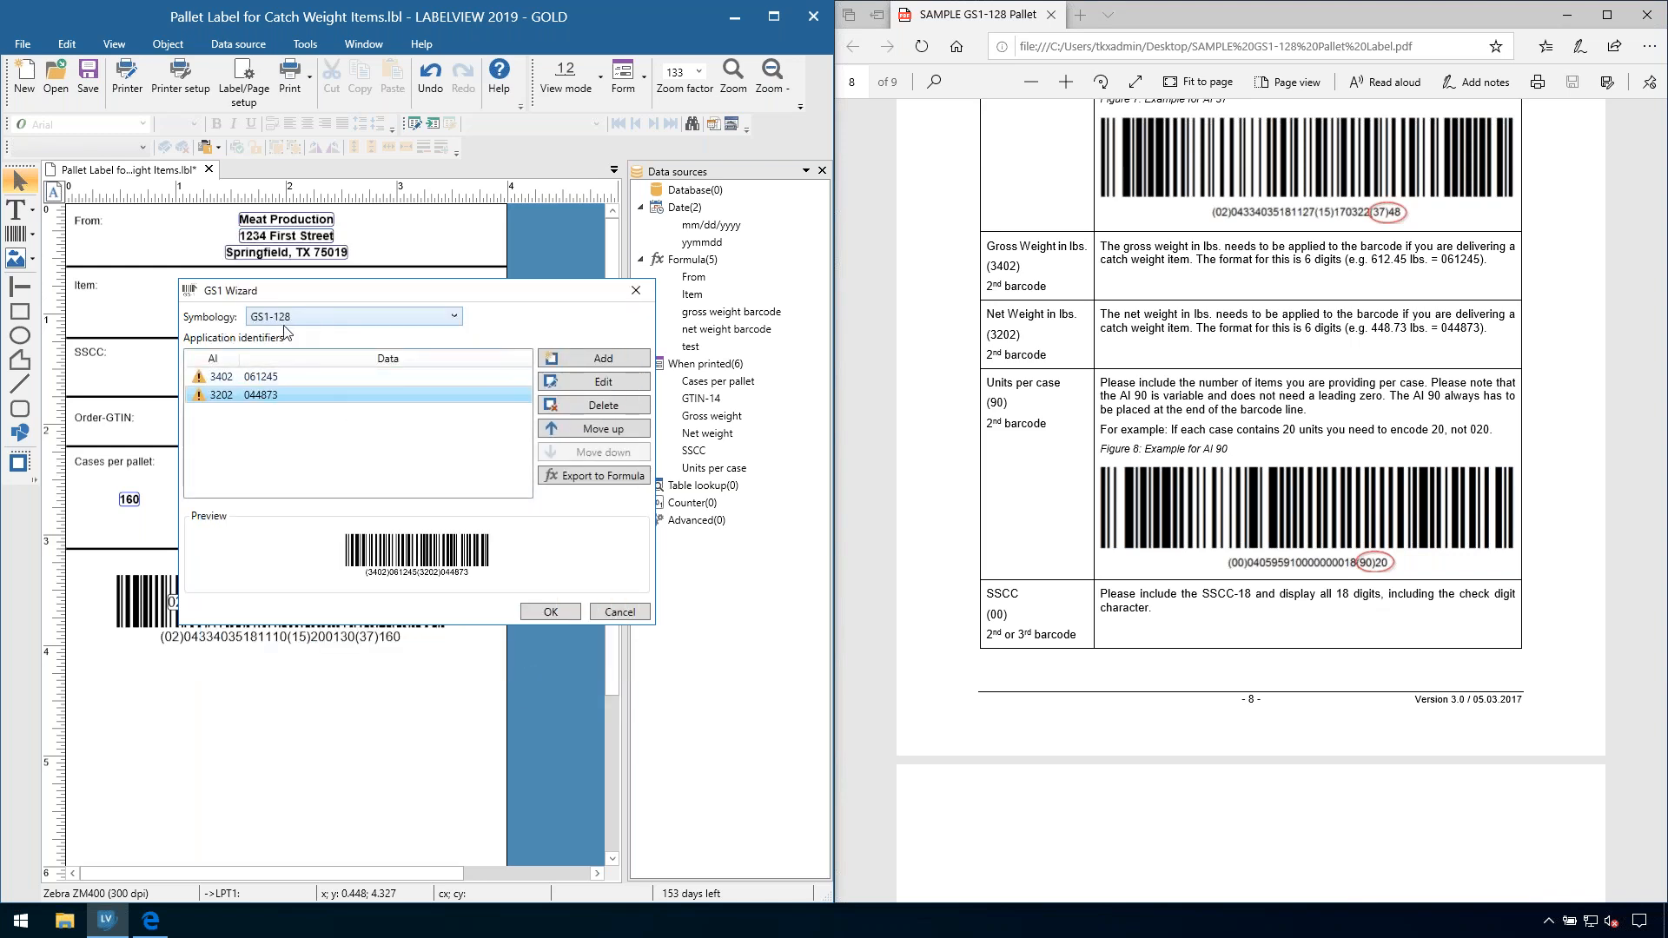
Step: Add application identifier 90, Information mutually agreed between trading partners, to the second barcode with the variable Units per case as its data source
click(580, 362)
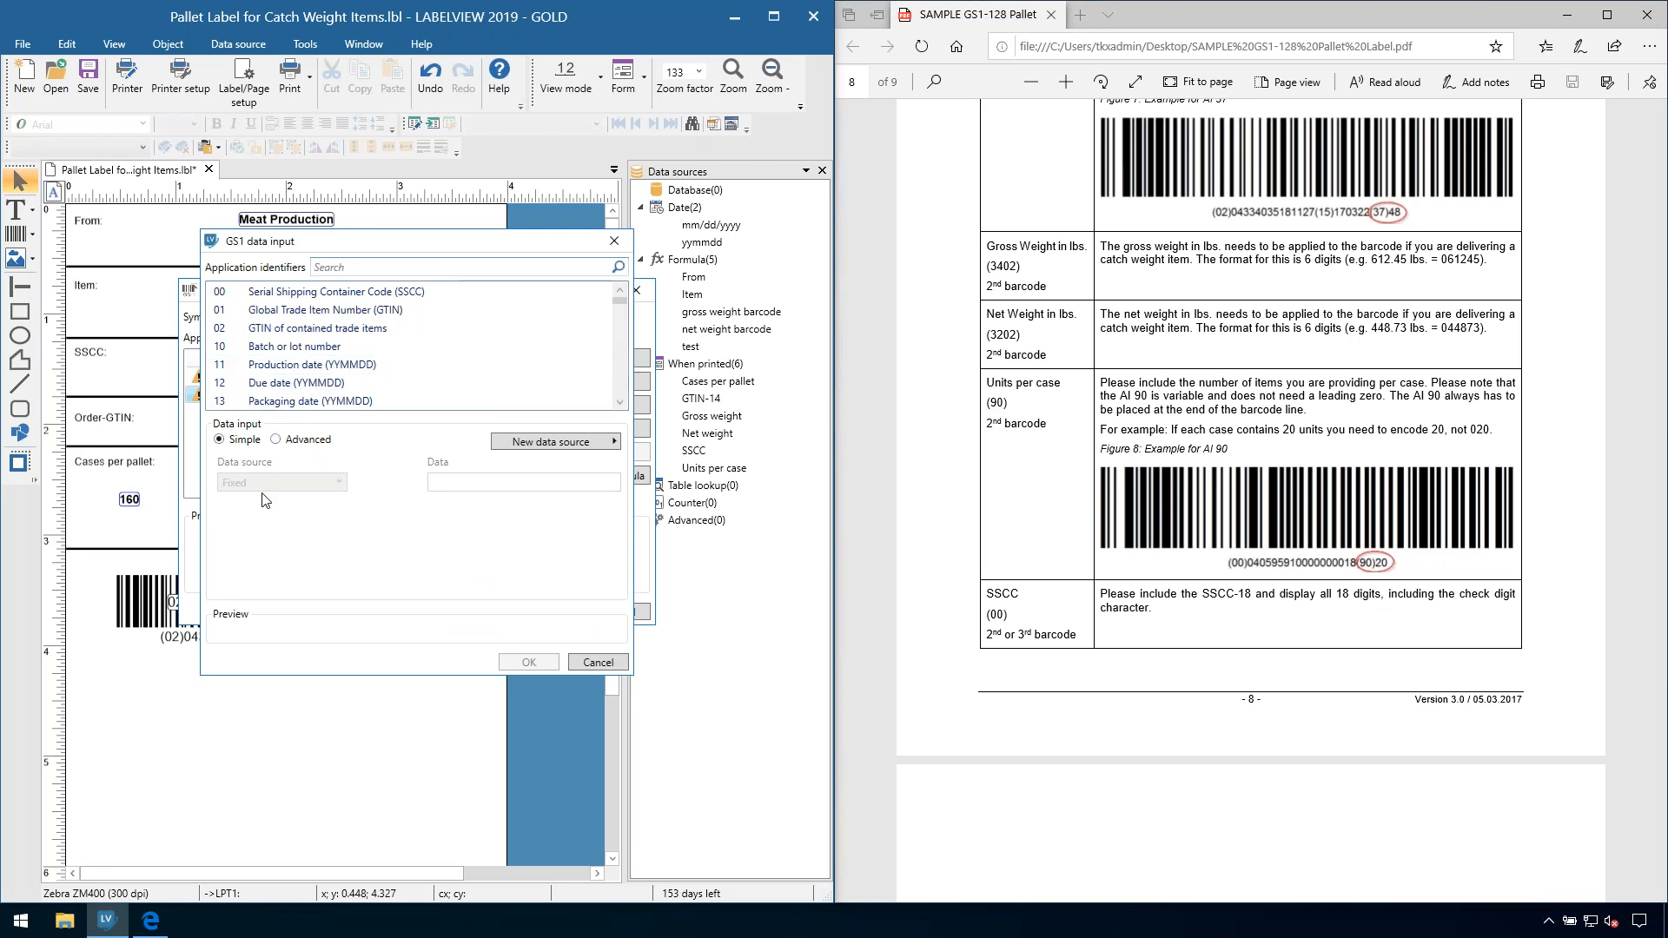
click(366, 267)
text(90)
click(348, 292)
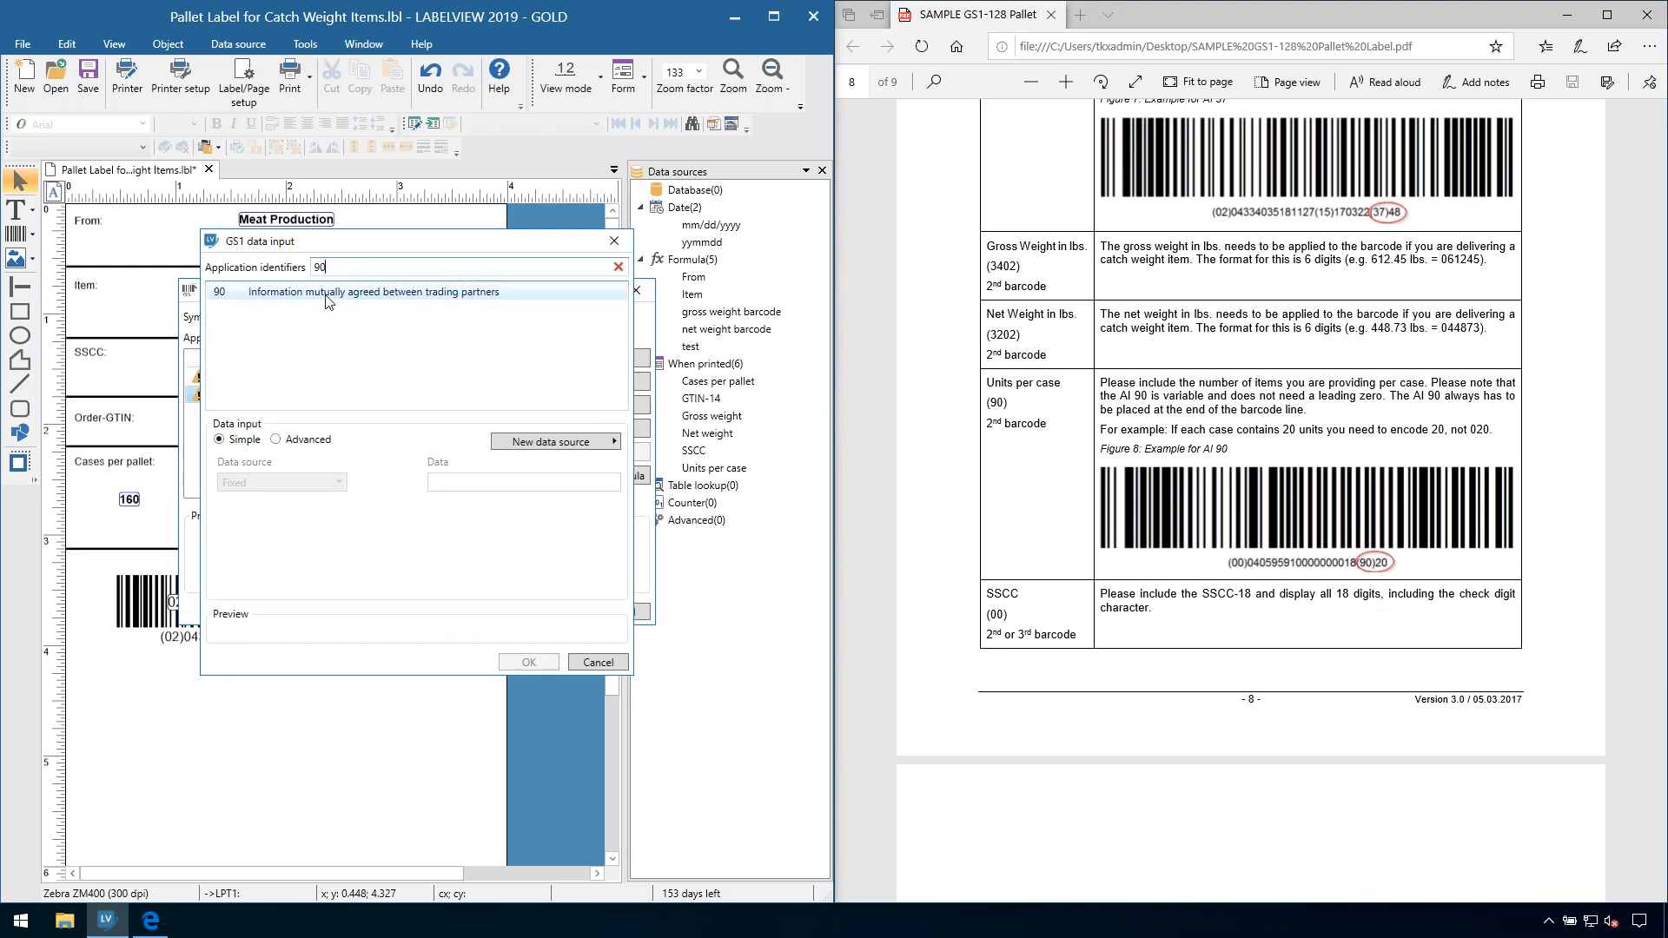
click(282, 482)
click(320, 521)
click(439, 483)
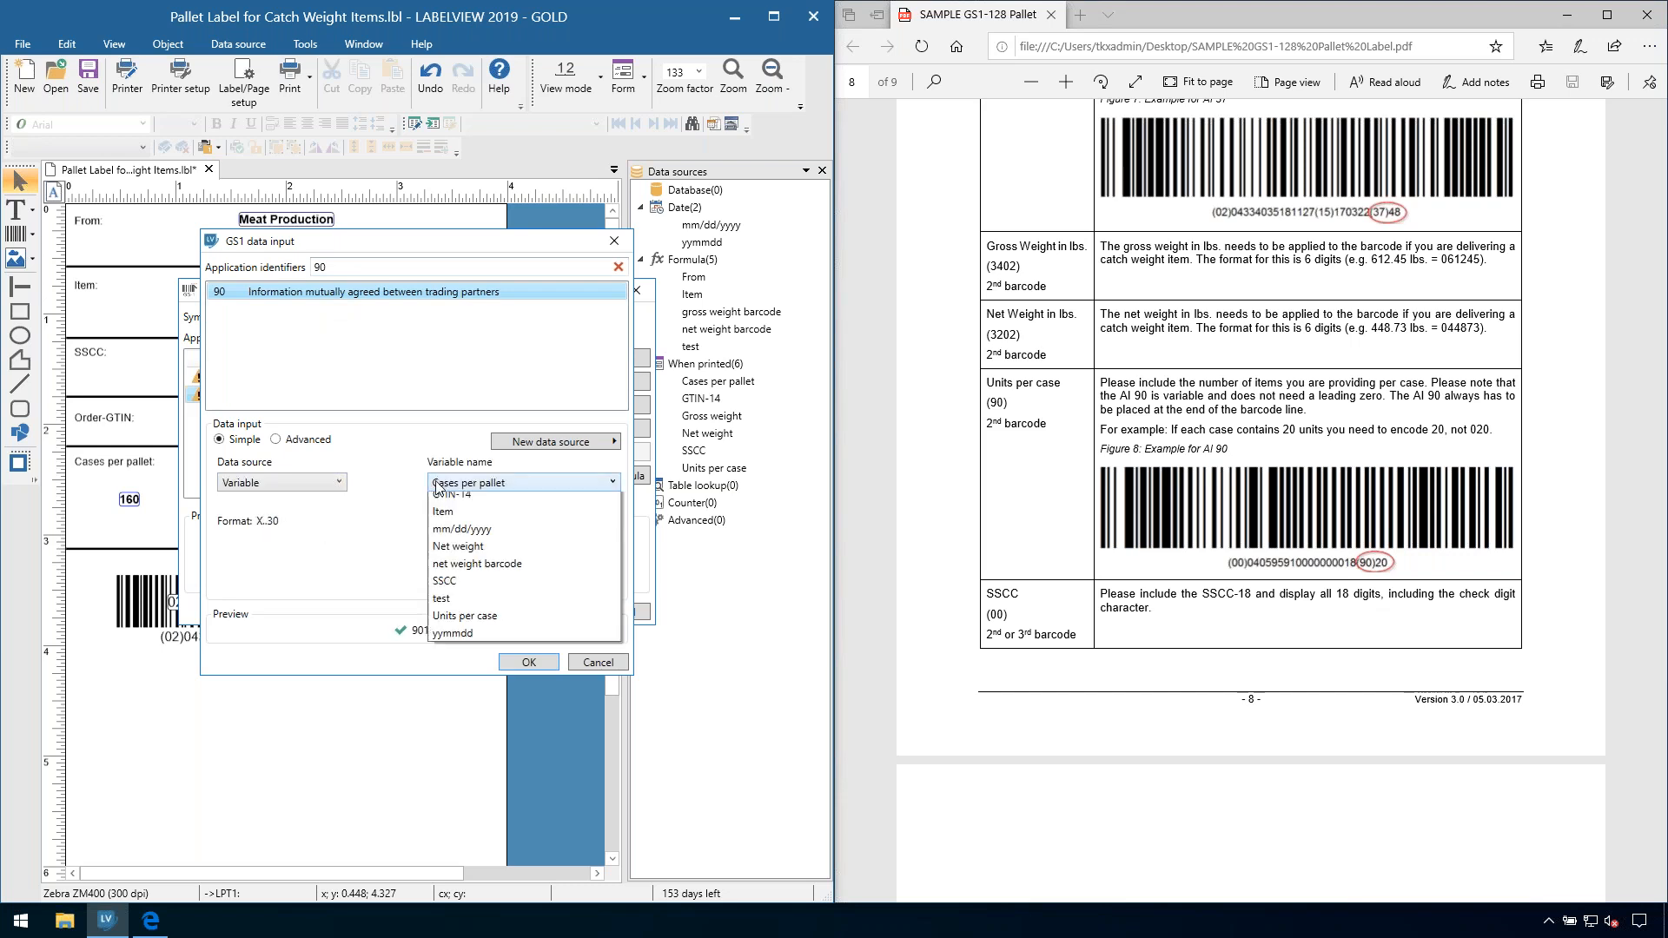
click(450, 693)
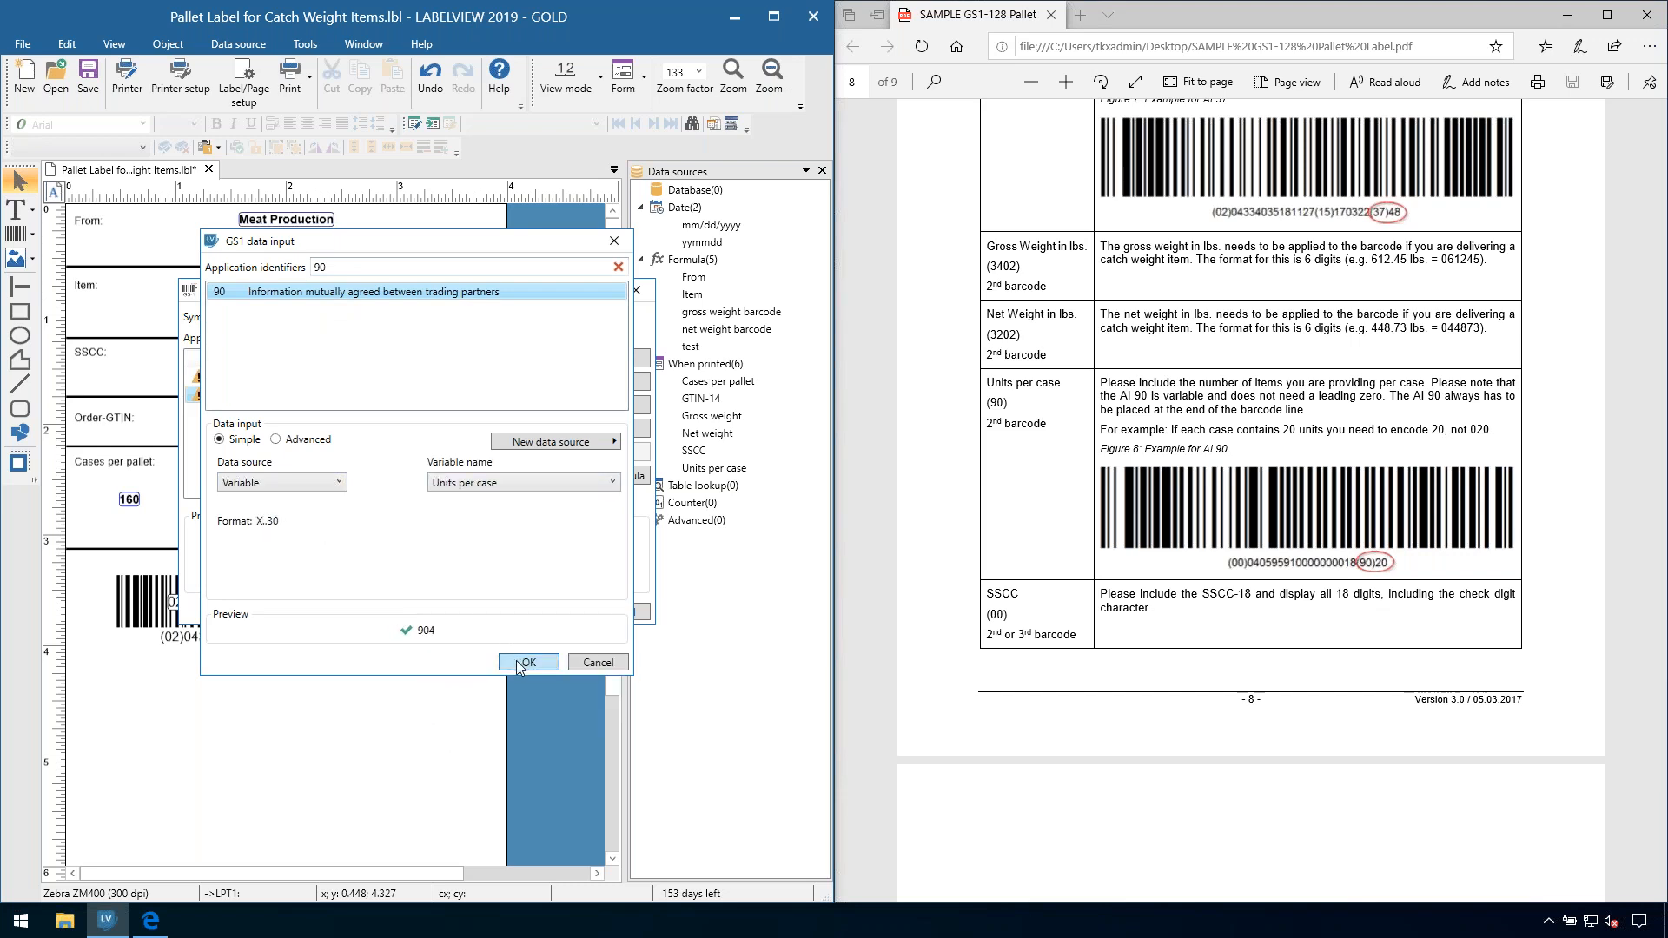
click(527, 662)
Step: Finish the second GS1-128 barcode despite the association rules and move it up closer to the first barcode
click(549, 613)
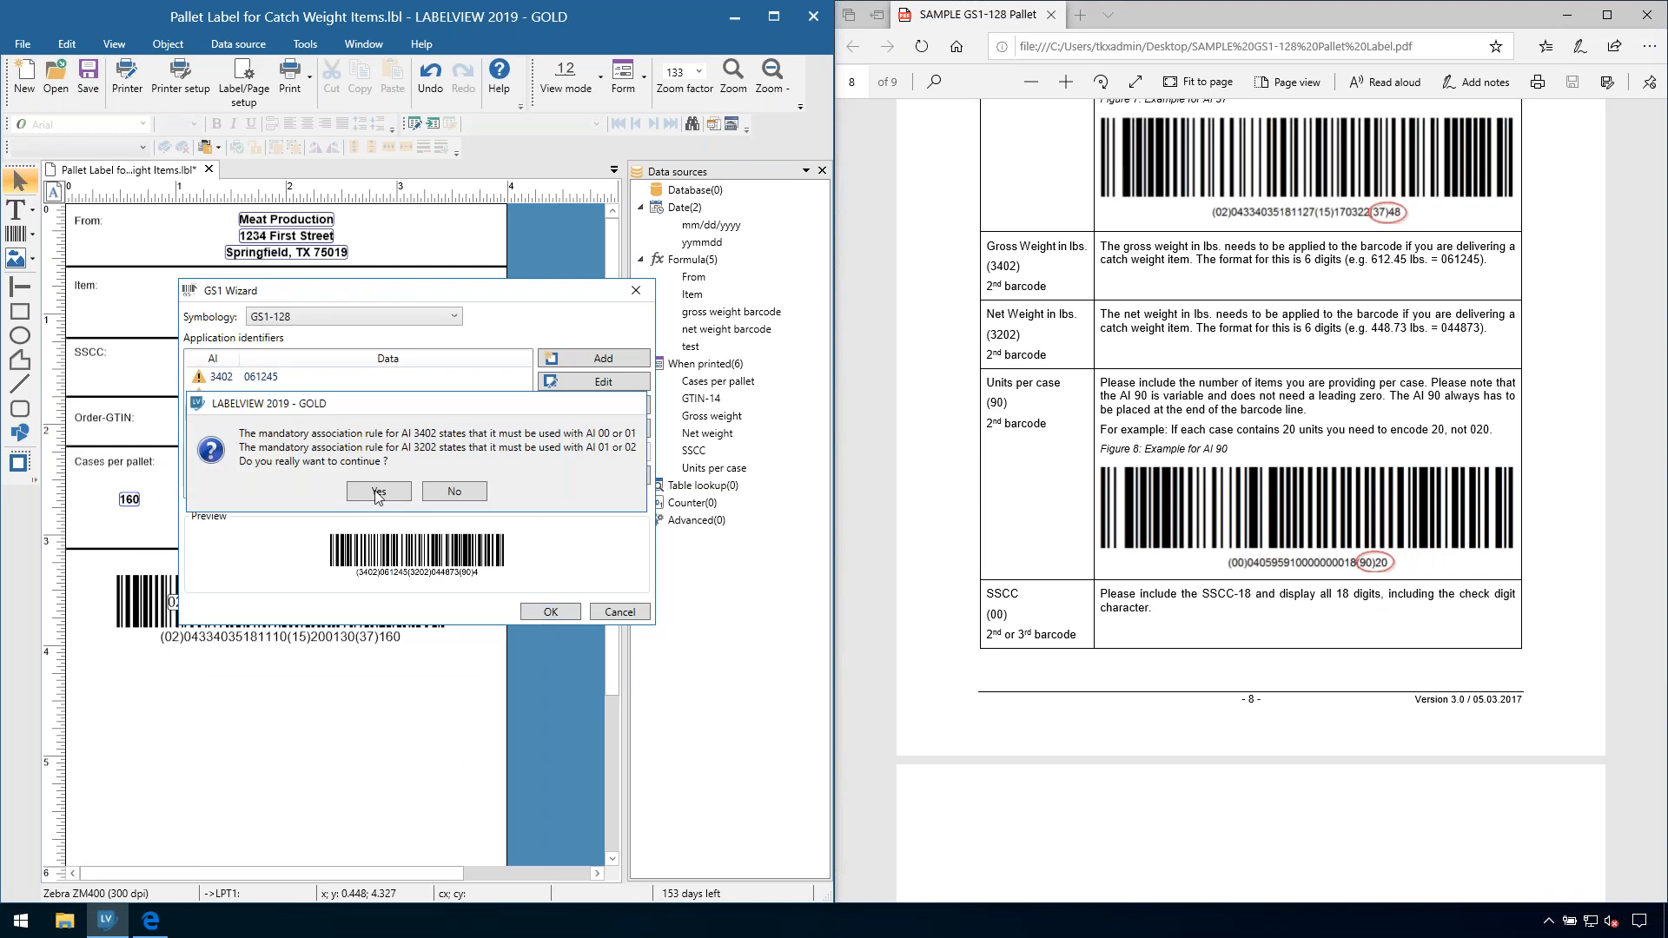
click(378, 491)
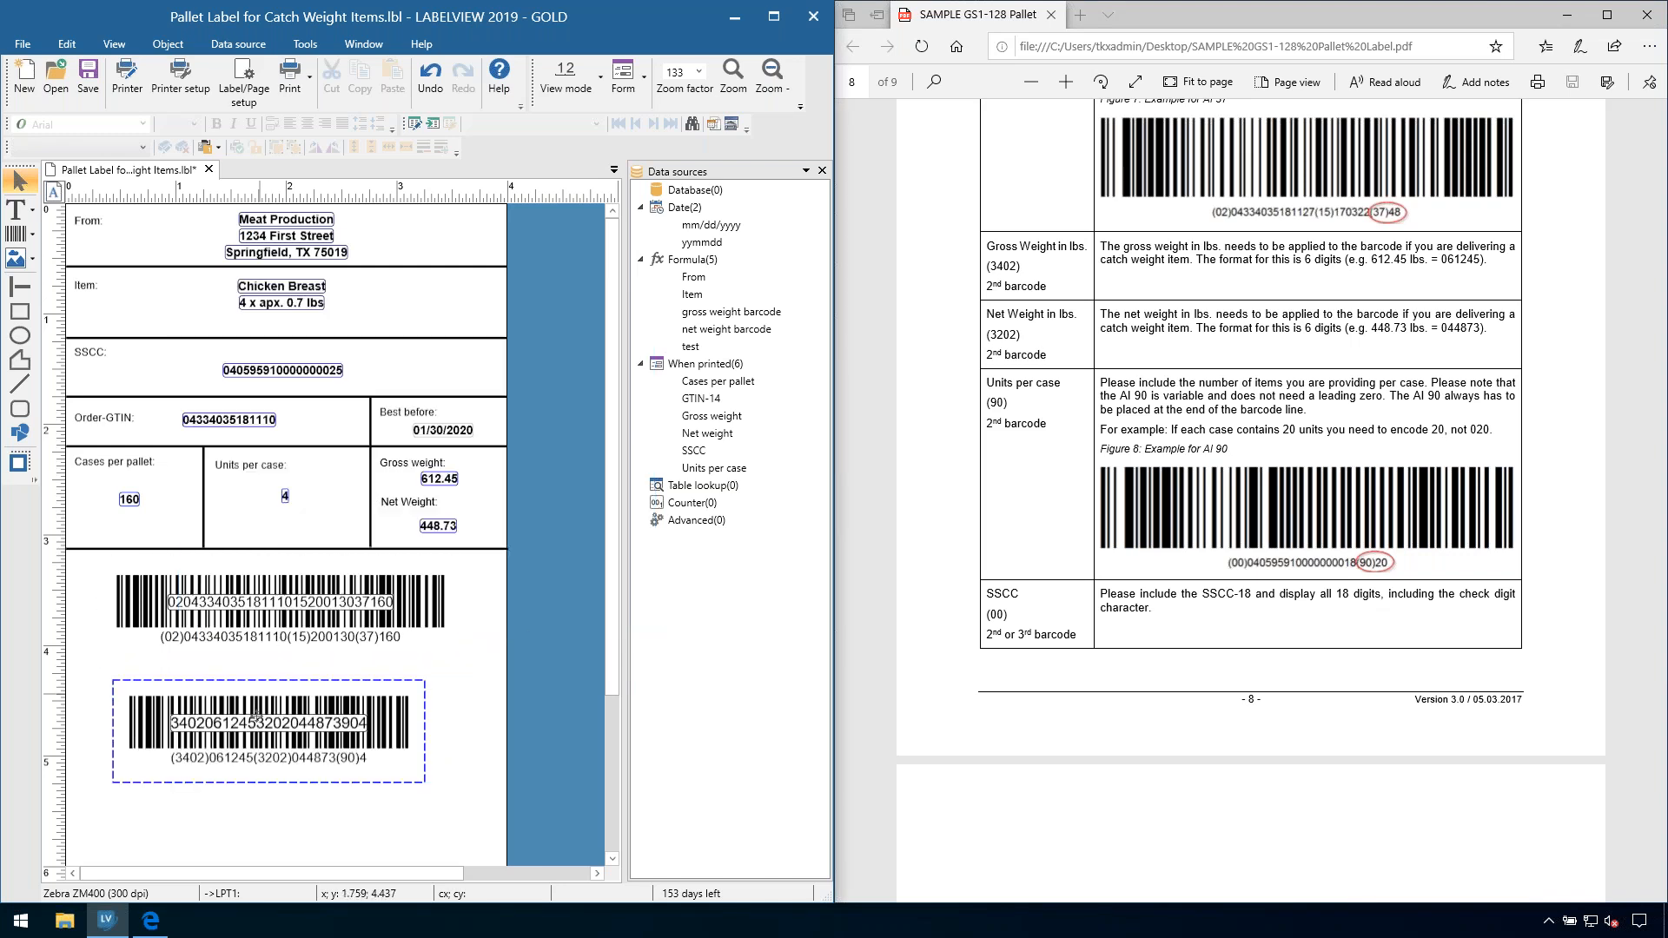
click(255, 723)
drag(270, 733, 270, 721)
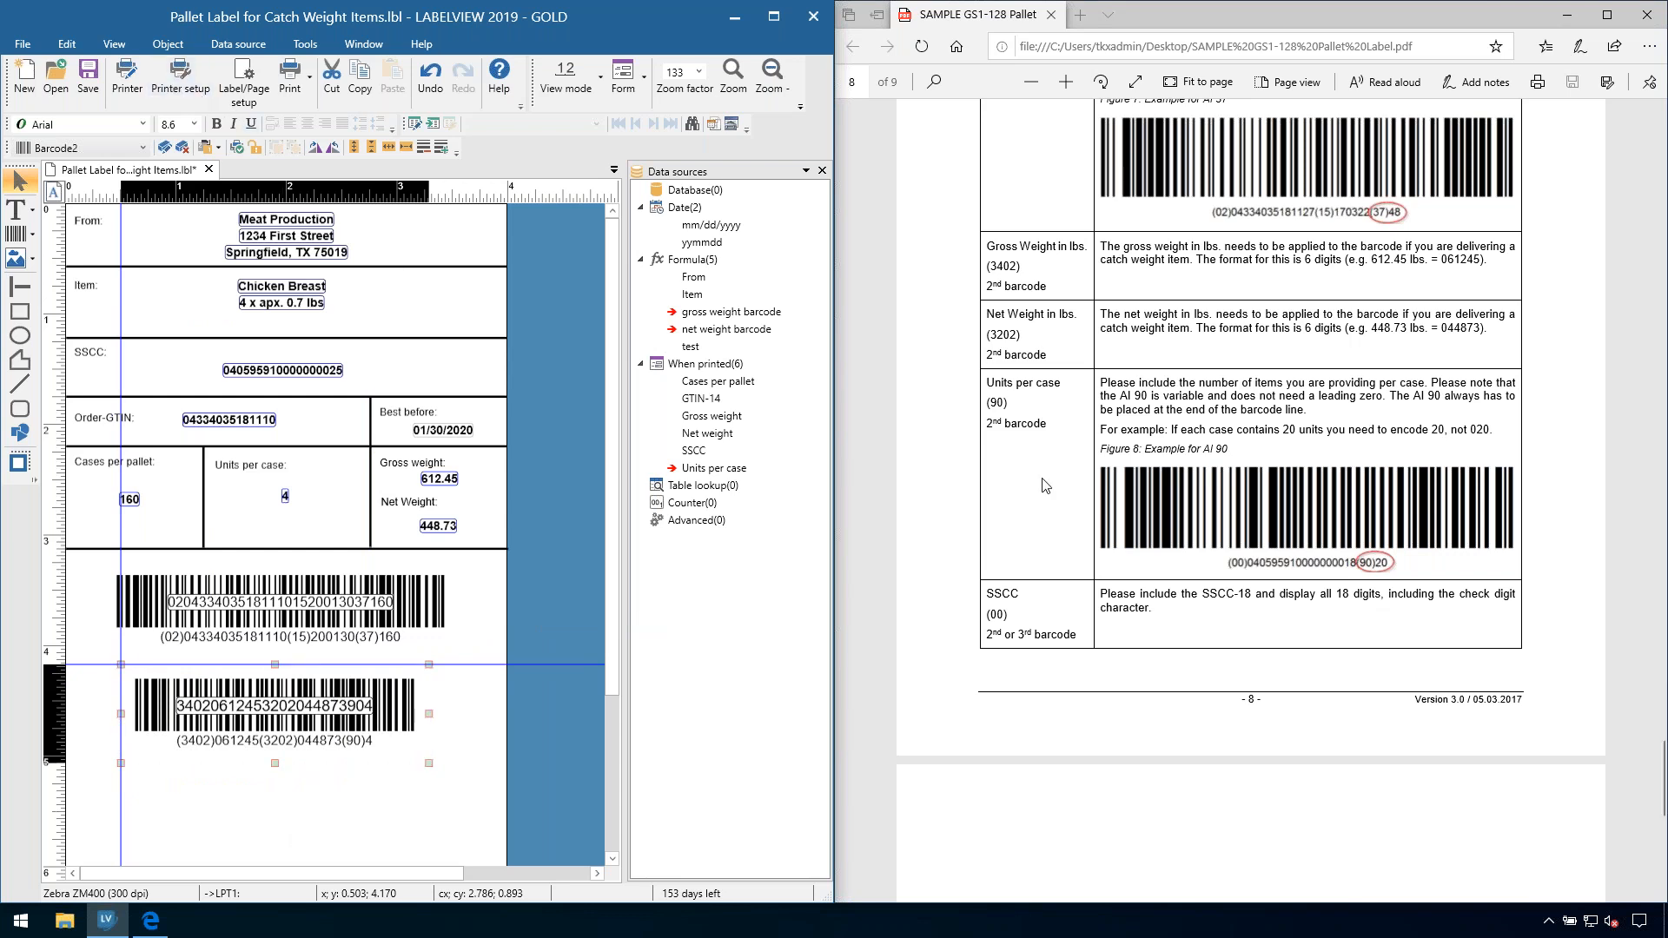
Step: Look up the third barcode's identifier in the pallet label specification and place a new GS1-128 barcode below the second
scroll(1045, 495, down, 4)
scroll(1045, 495, up, 2)
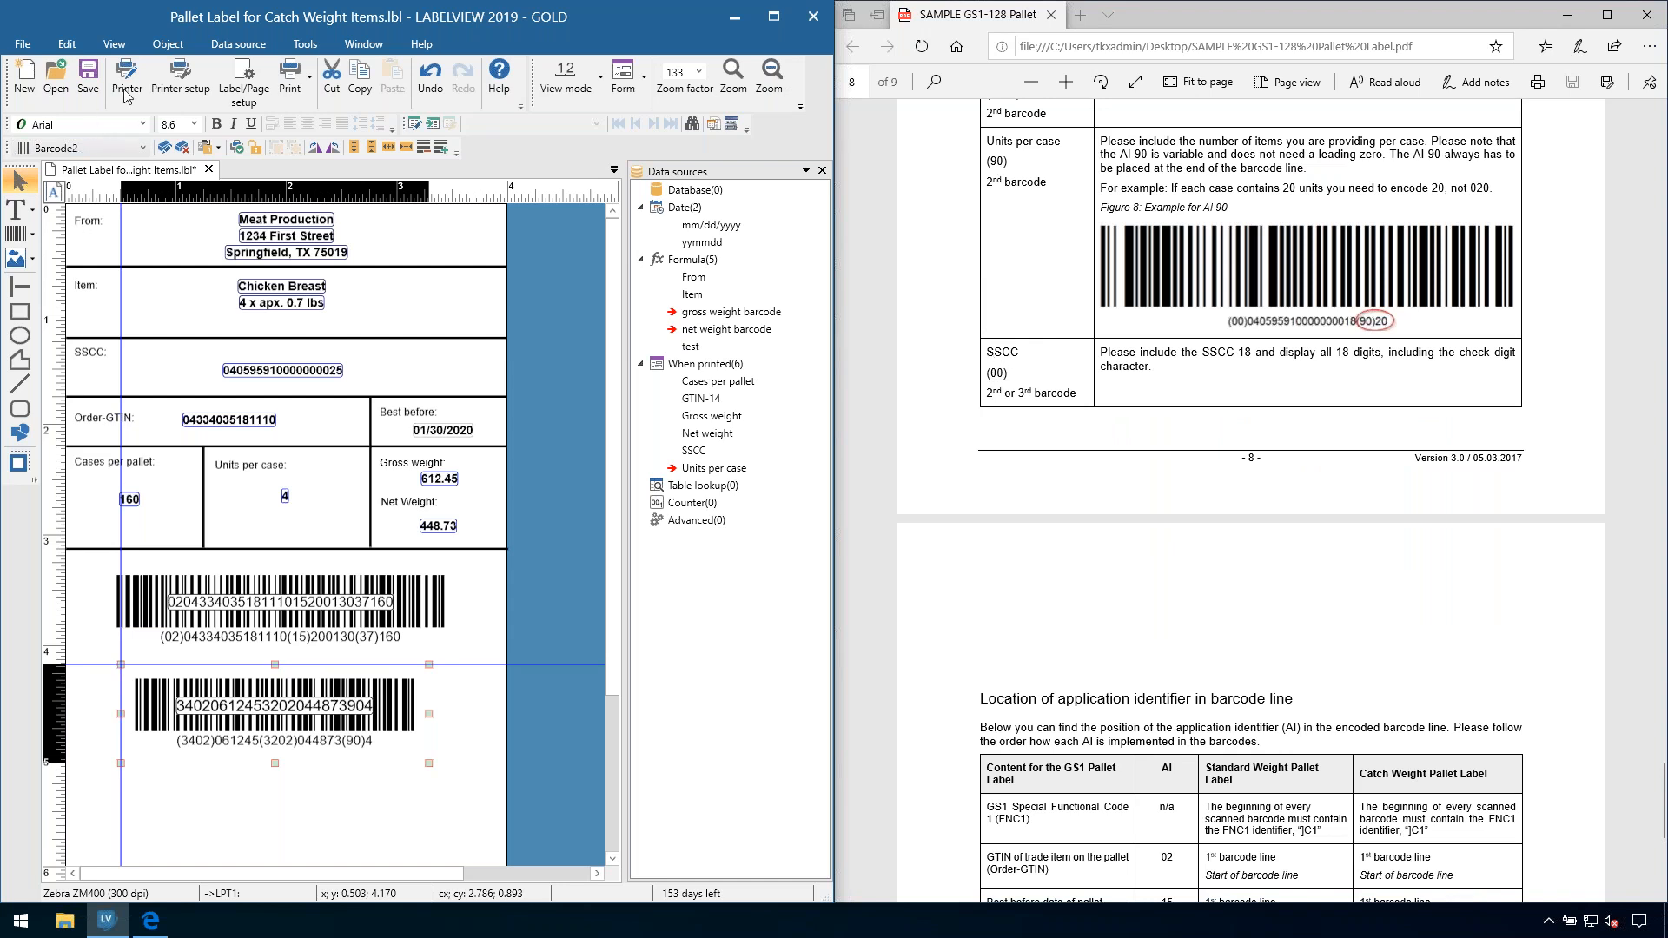
click(168, 43)
mouse_move(187, 88)
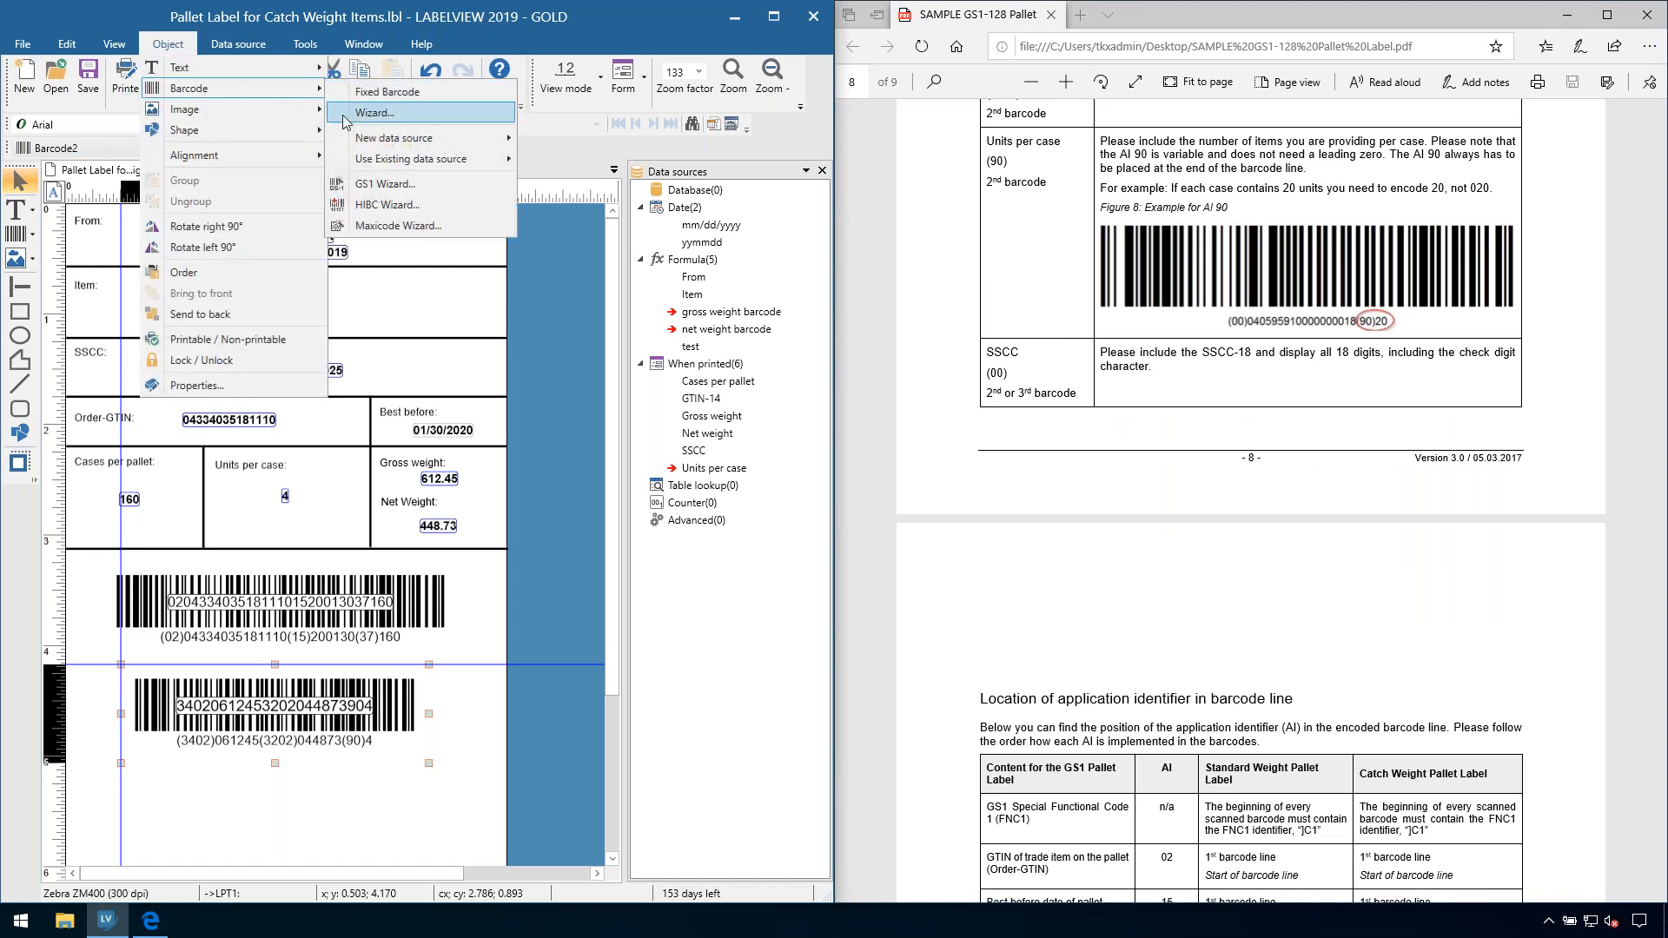
click(369, 187)
click(140, 813)
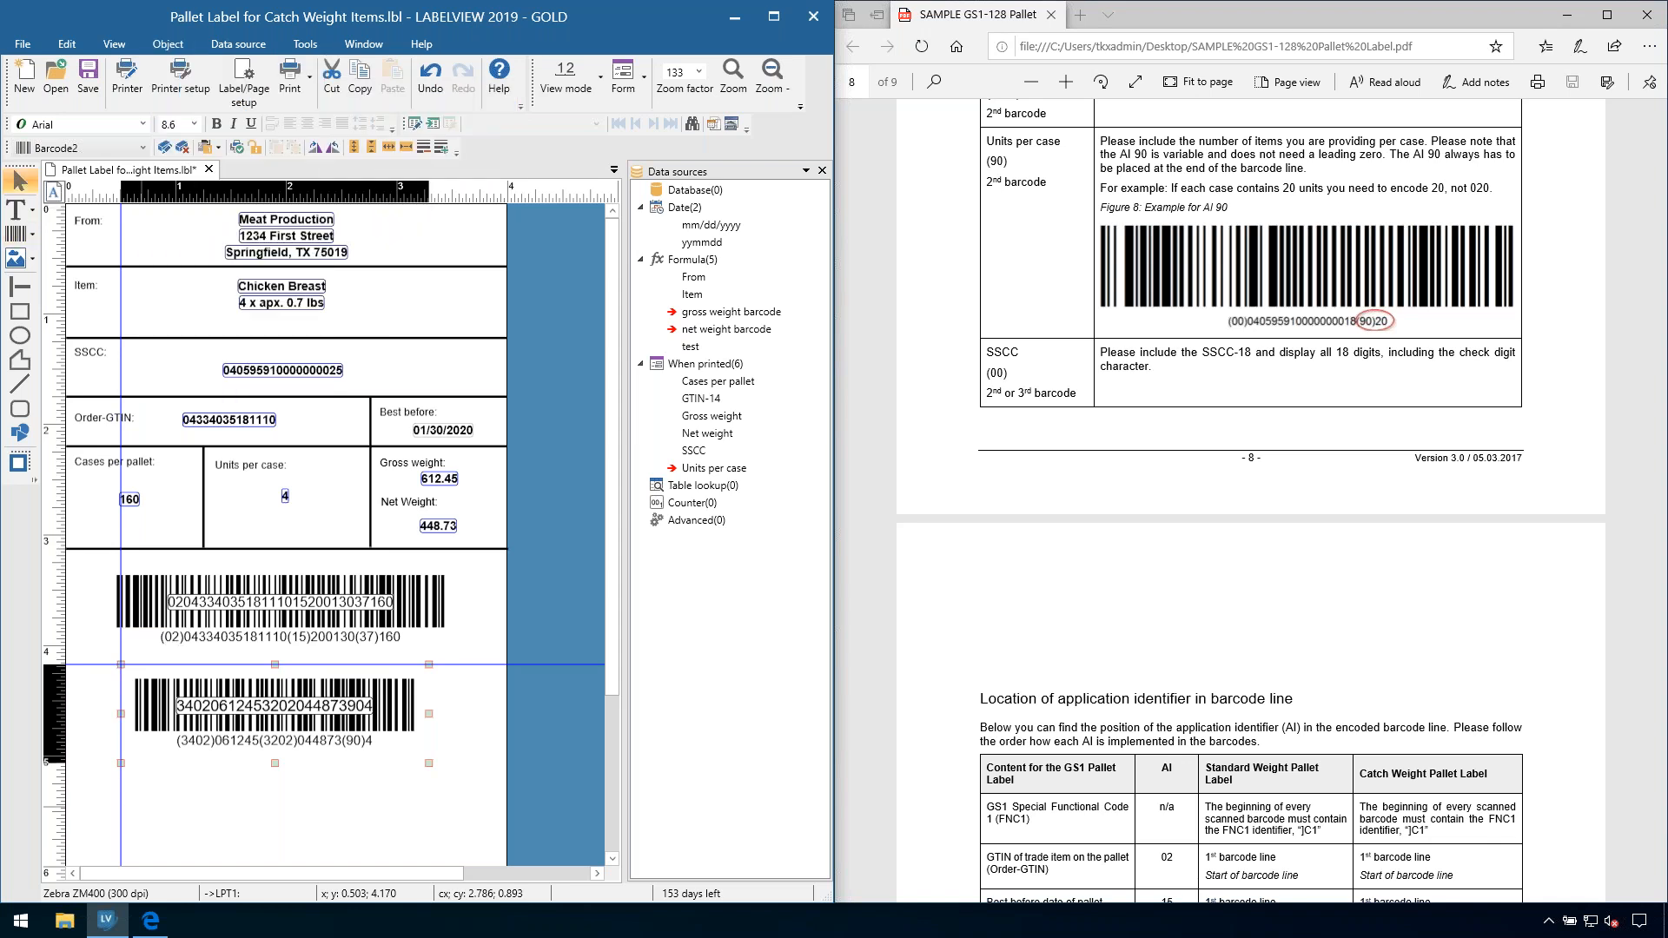
Step: Add application identifier 00, Serial Shipping Container Code, with the variable SSCC as its data source and finish the third barcode
click(573, 360)
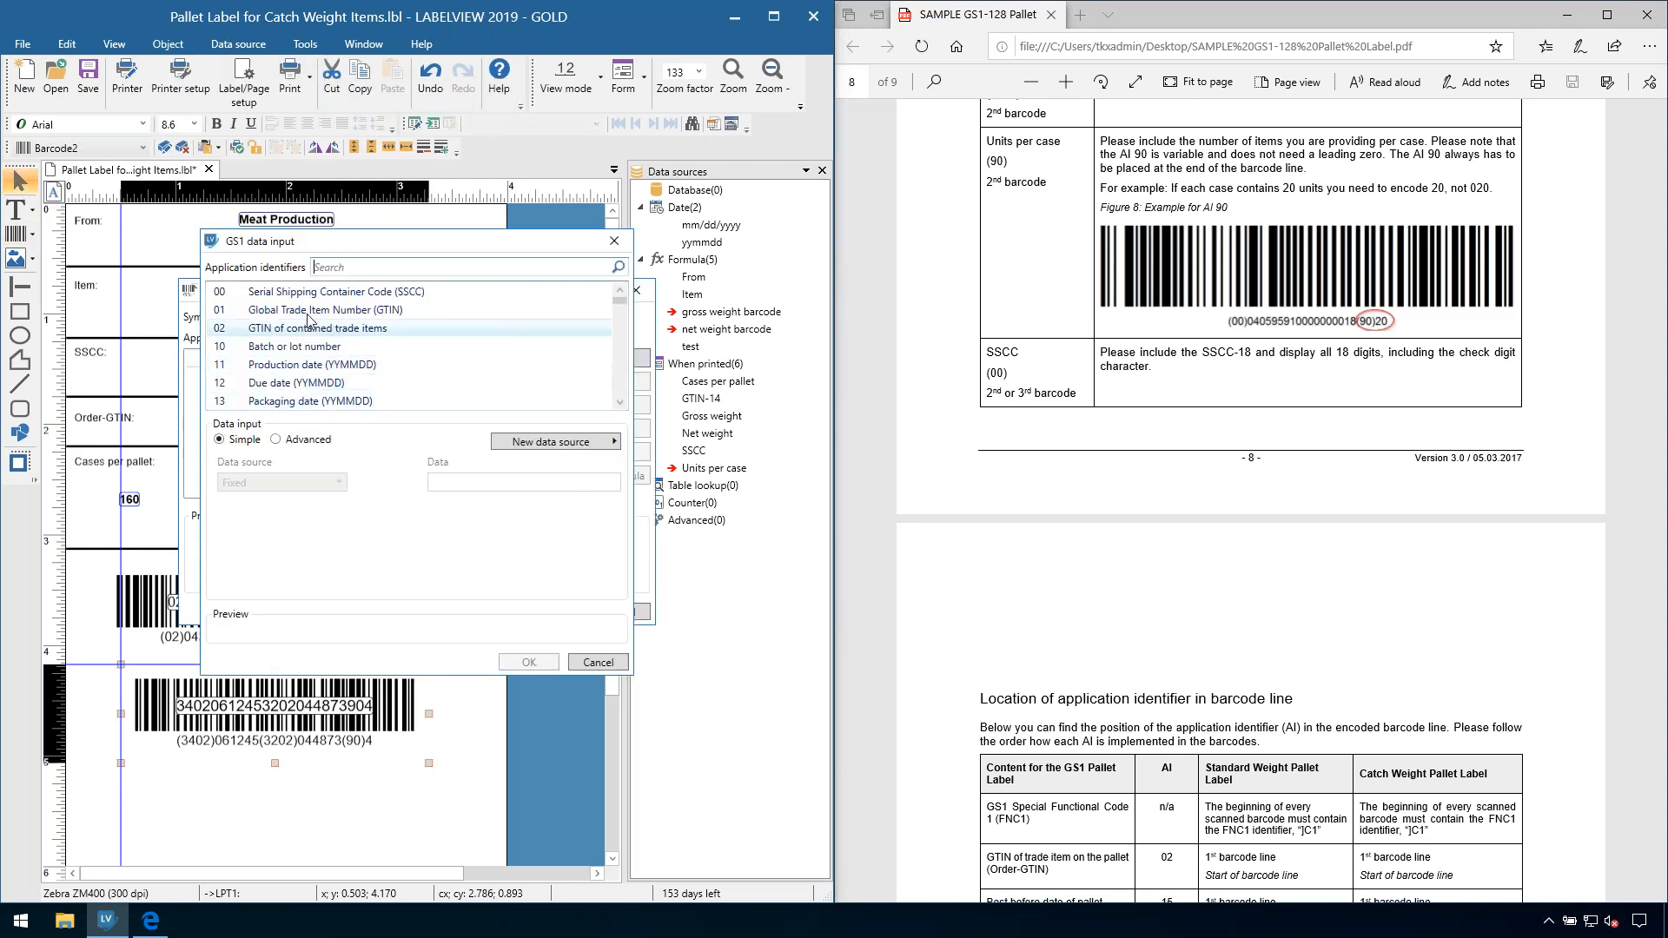
click(295, 292)
click(269, 482)
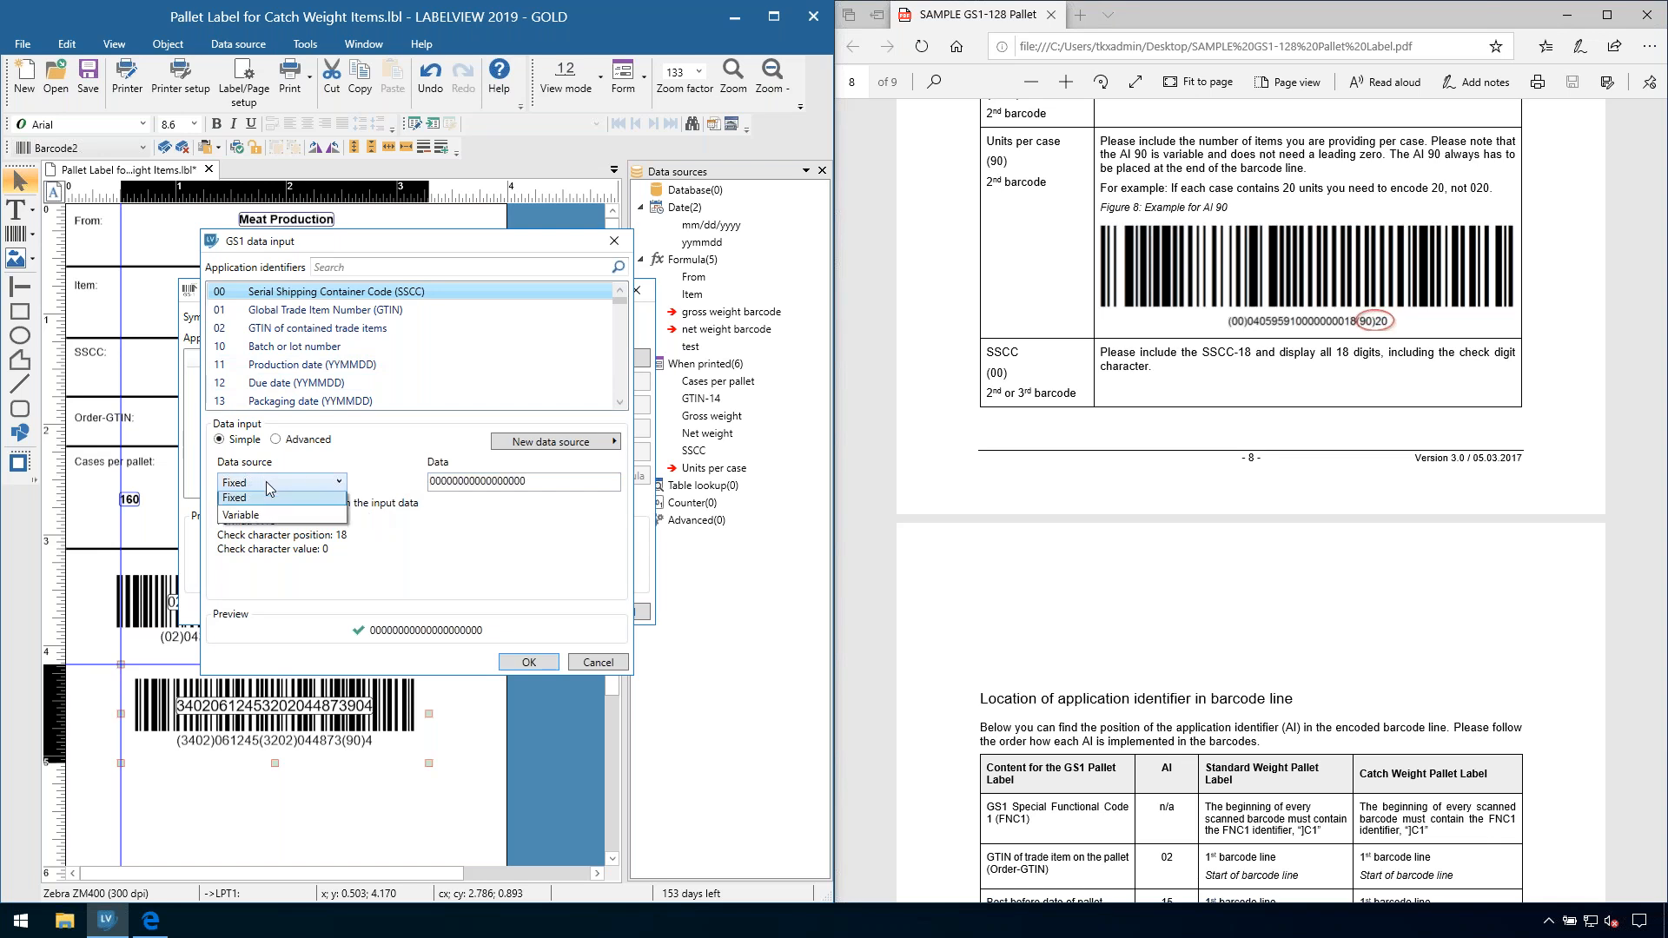
click(273, 522)
click(468, 483)
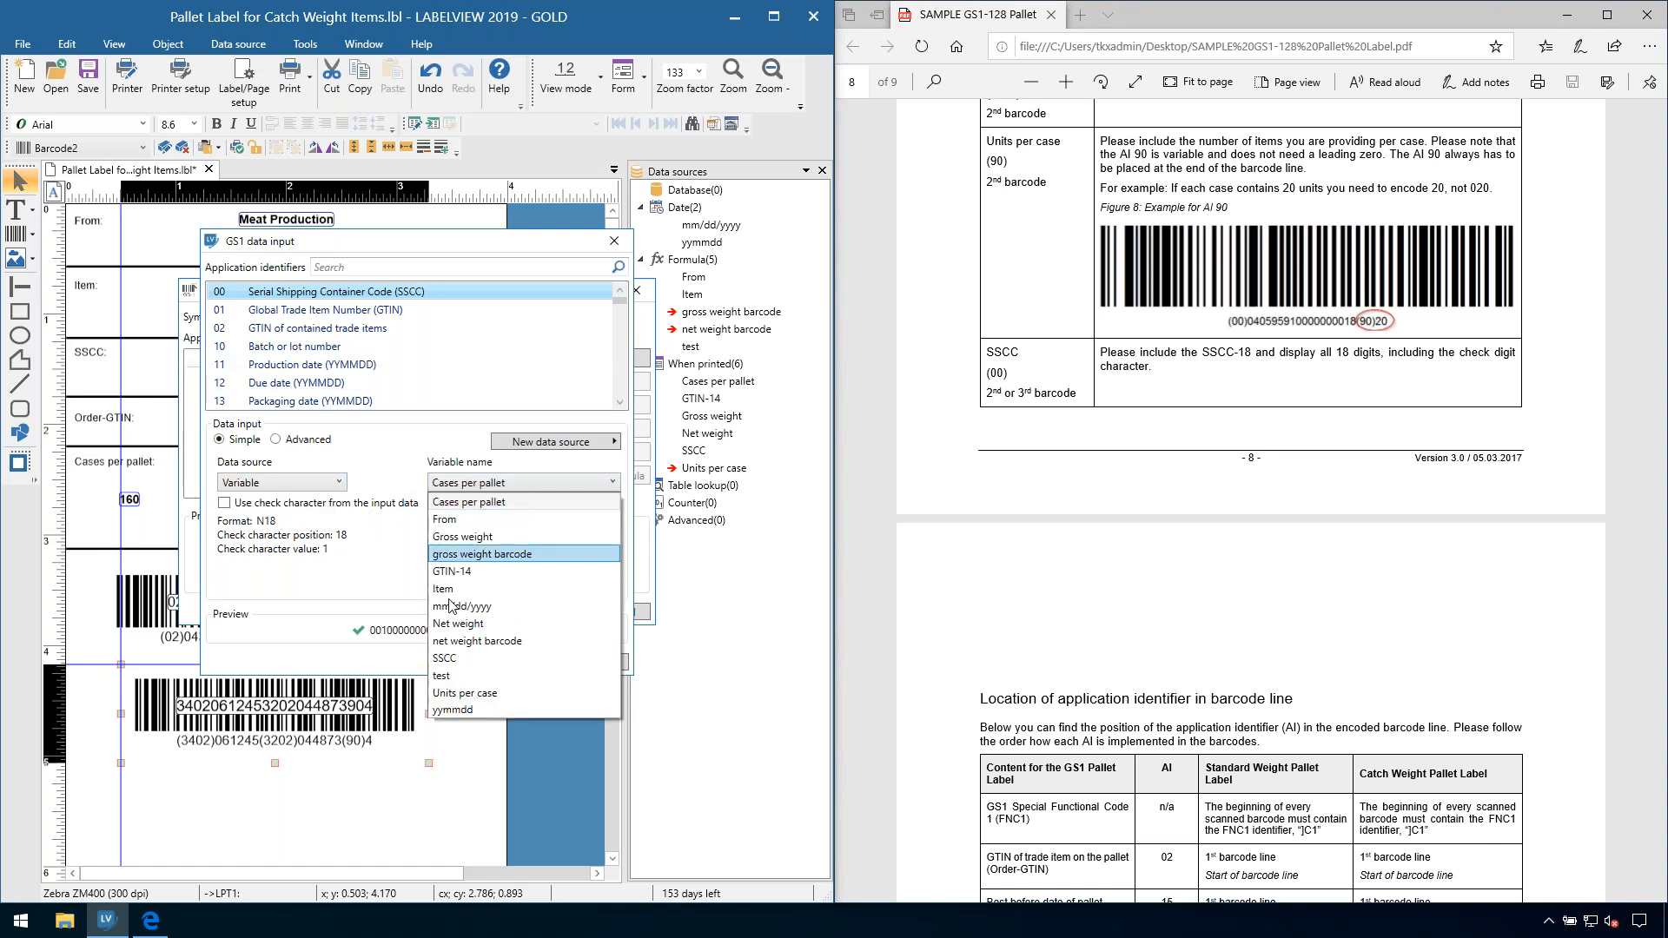
click(445, 671)
click(524, 663)
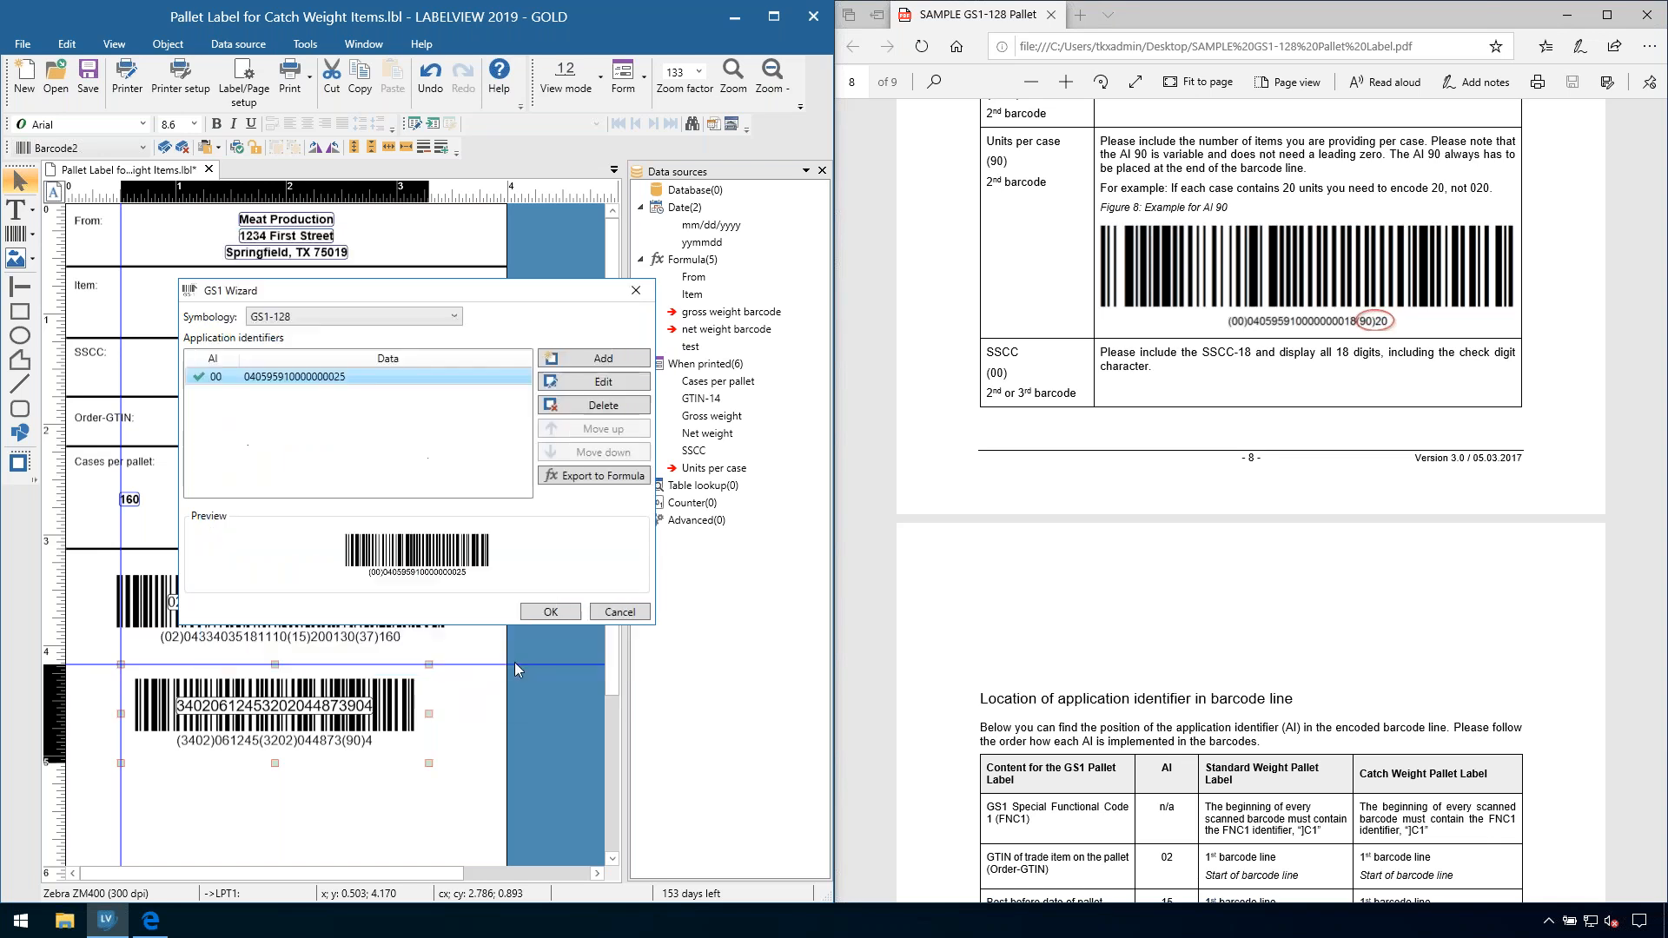
click(555, 613)
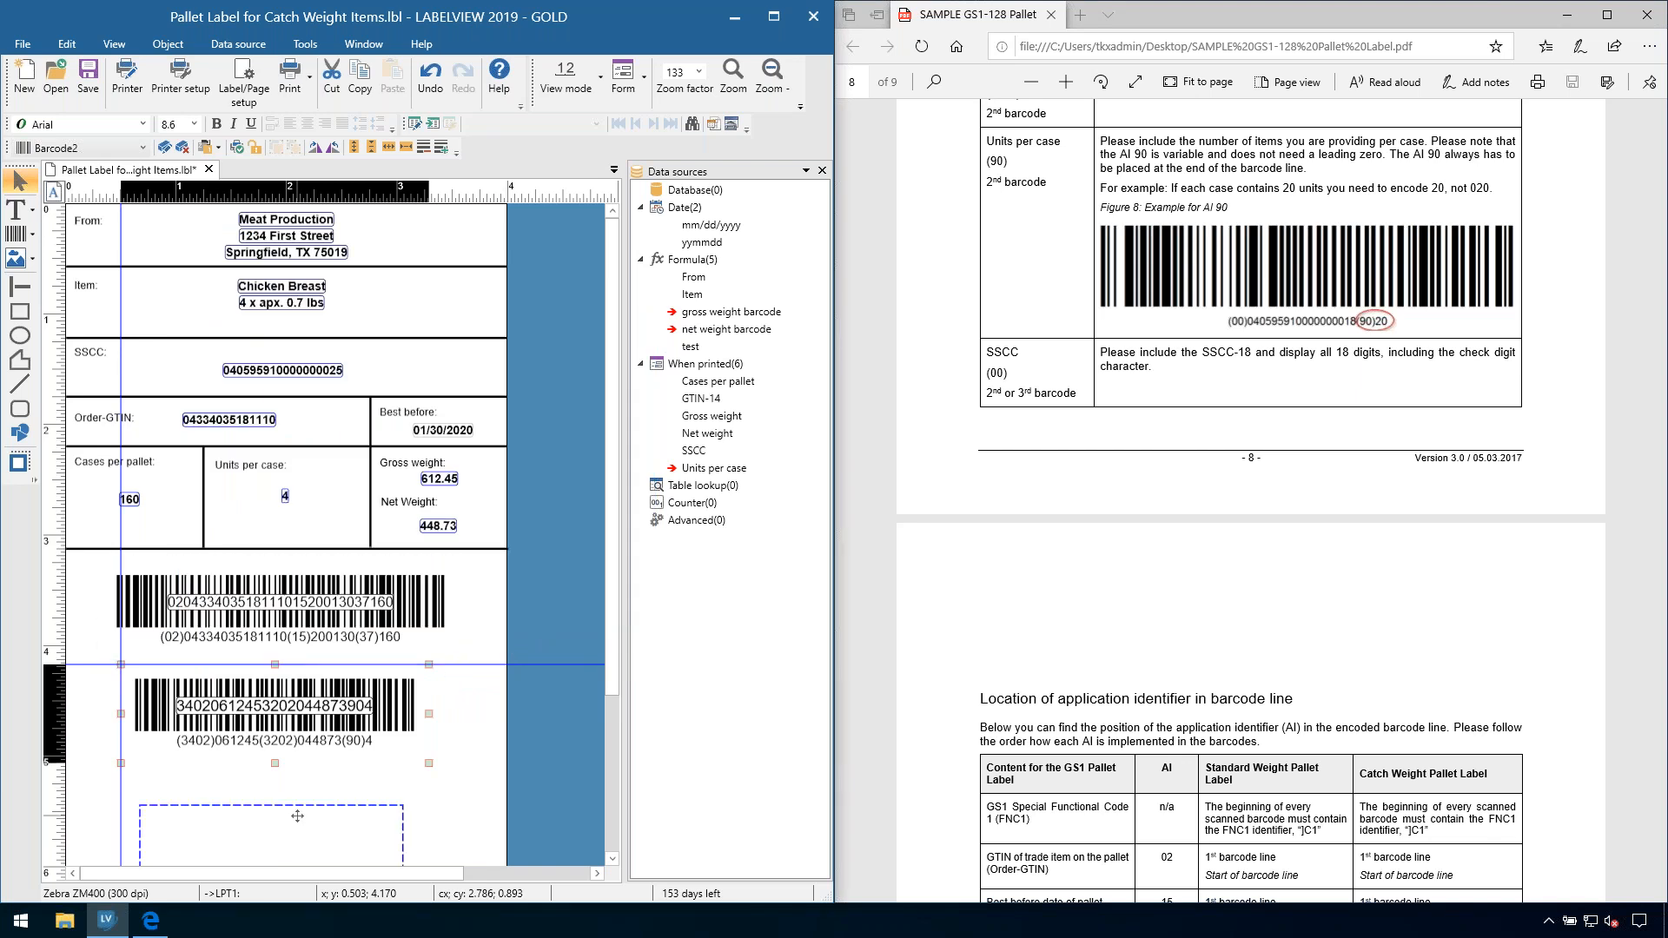
Step: Move the third barcode up so that it fits within the label's lower edge, and deselect it
drag(304, 832, 299, 808)
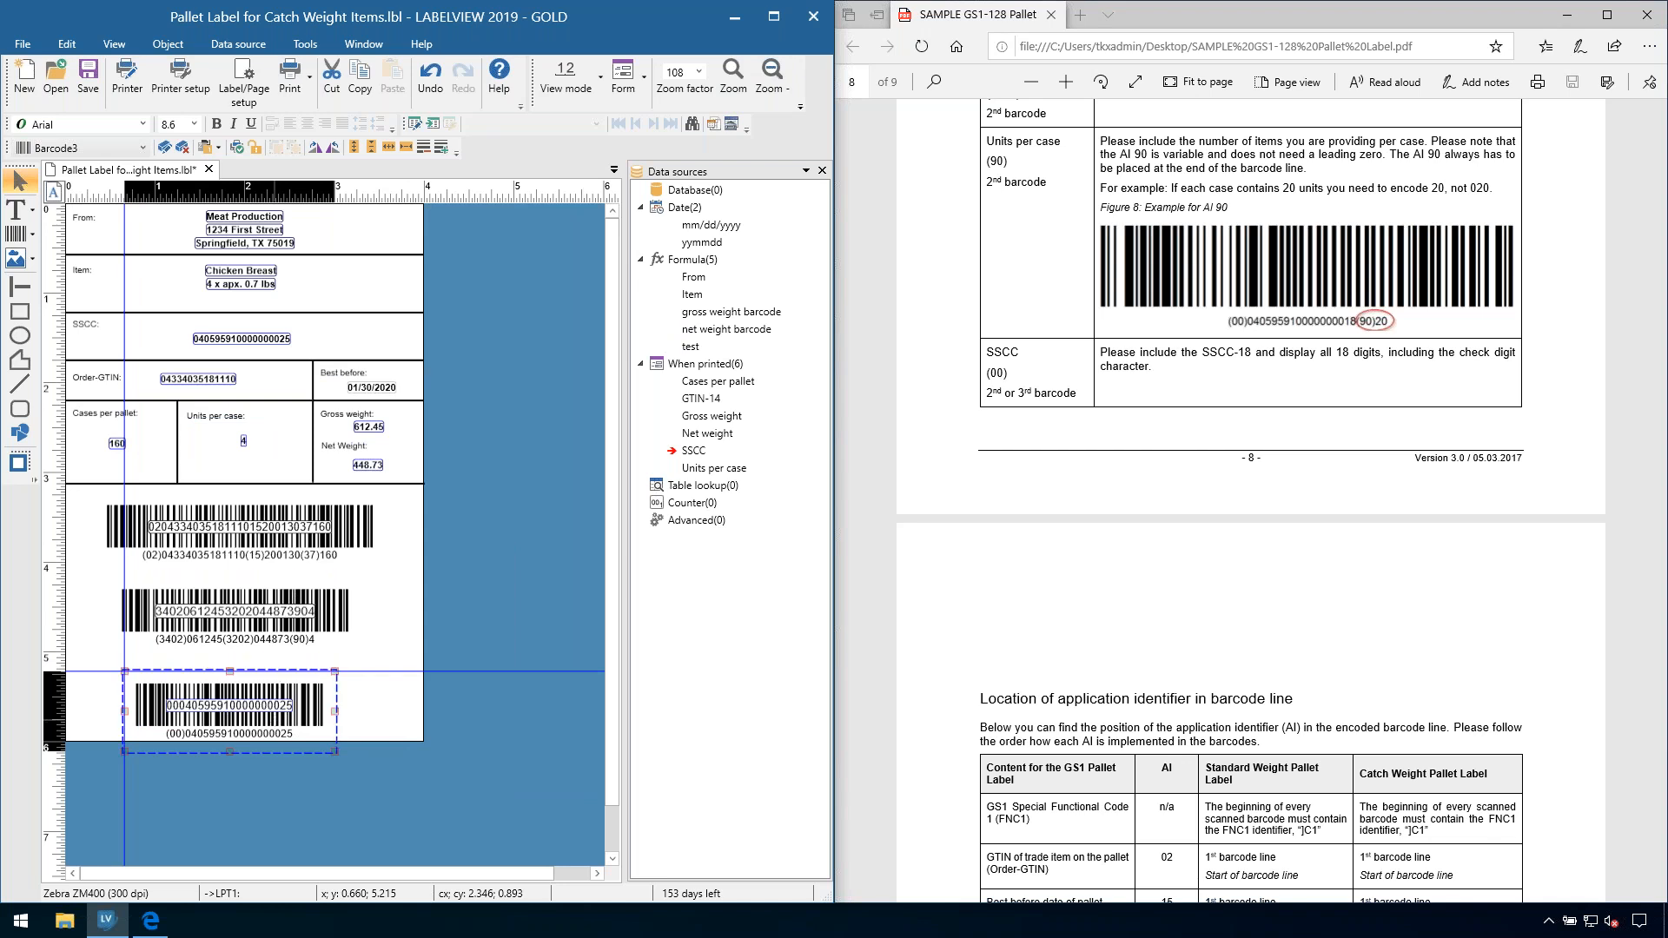
drag(280, 725, 280, 710)
click(377, 719)
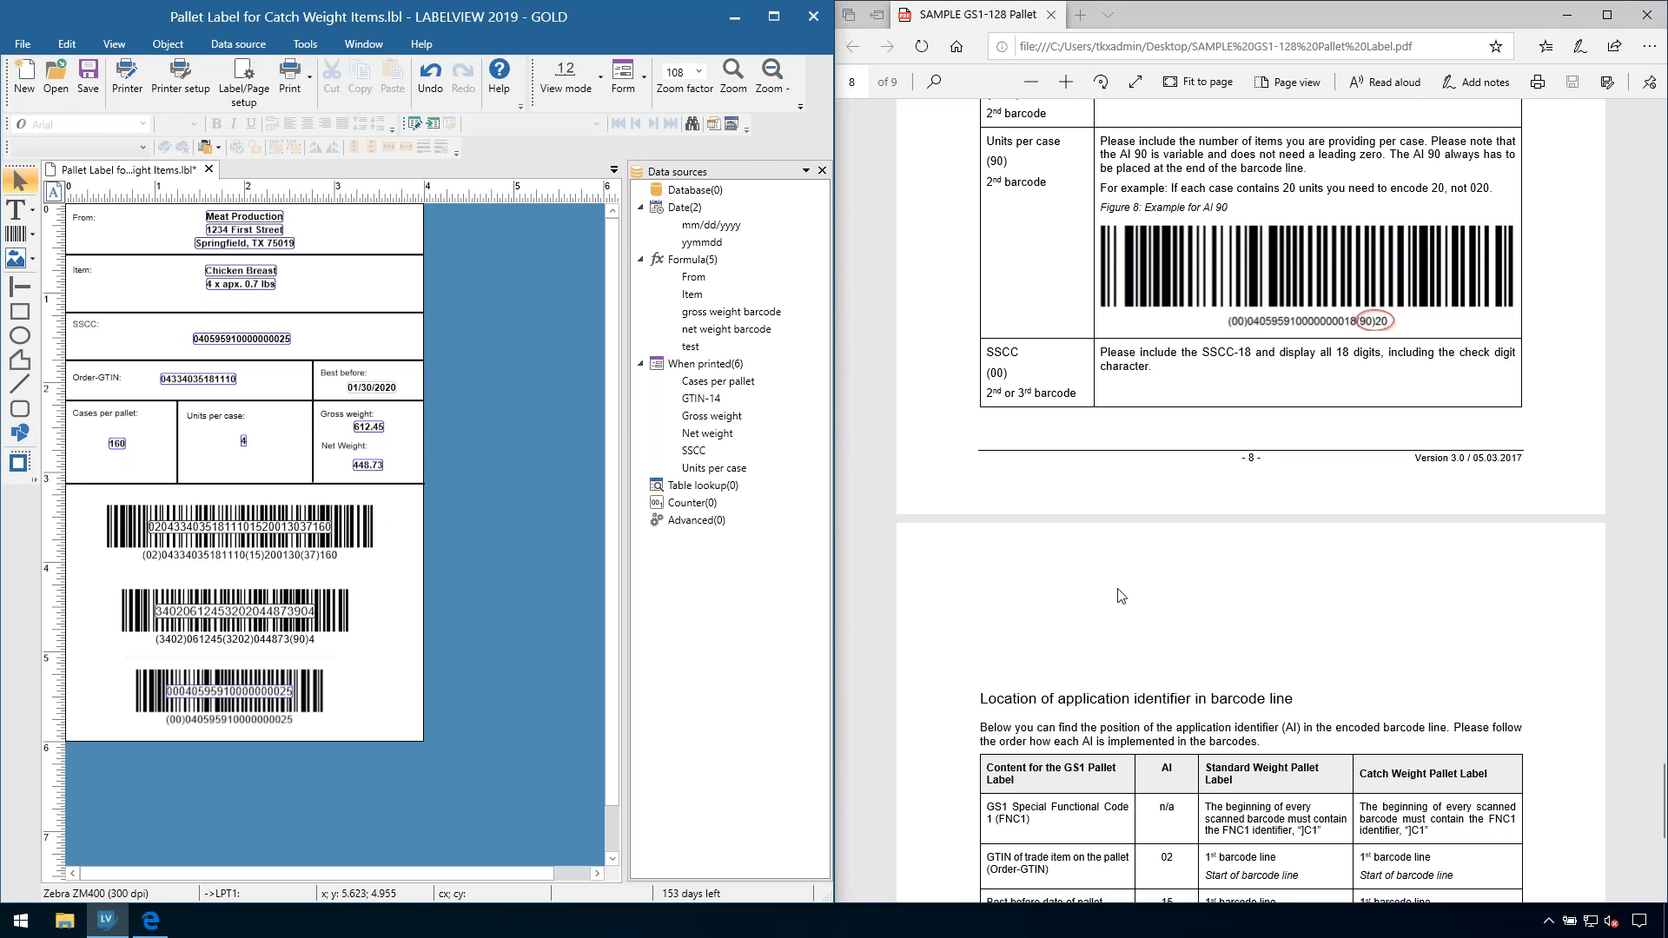
Step: Review the lower segment barcode requirements for the Order-GTIN and best before date in the pallet label specification
scroll(1077, 567, up, 7)
scroll(1078, 566, up, 7)
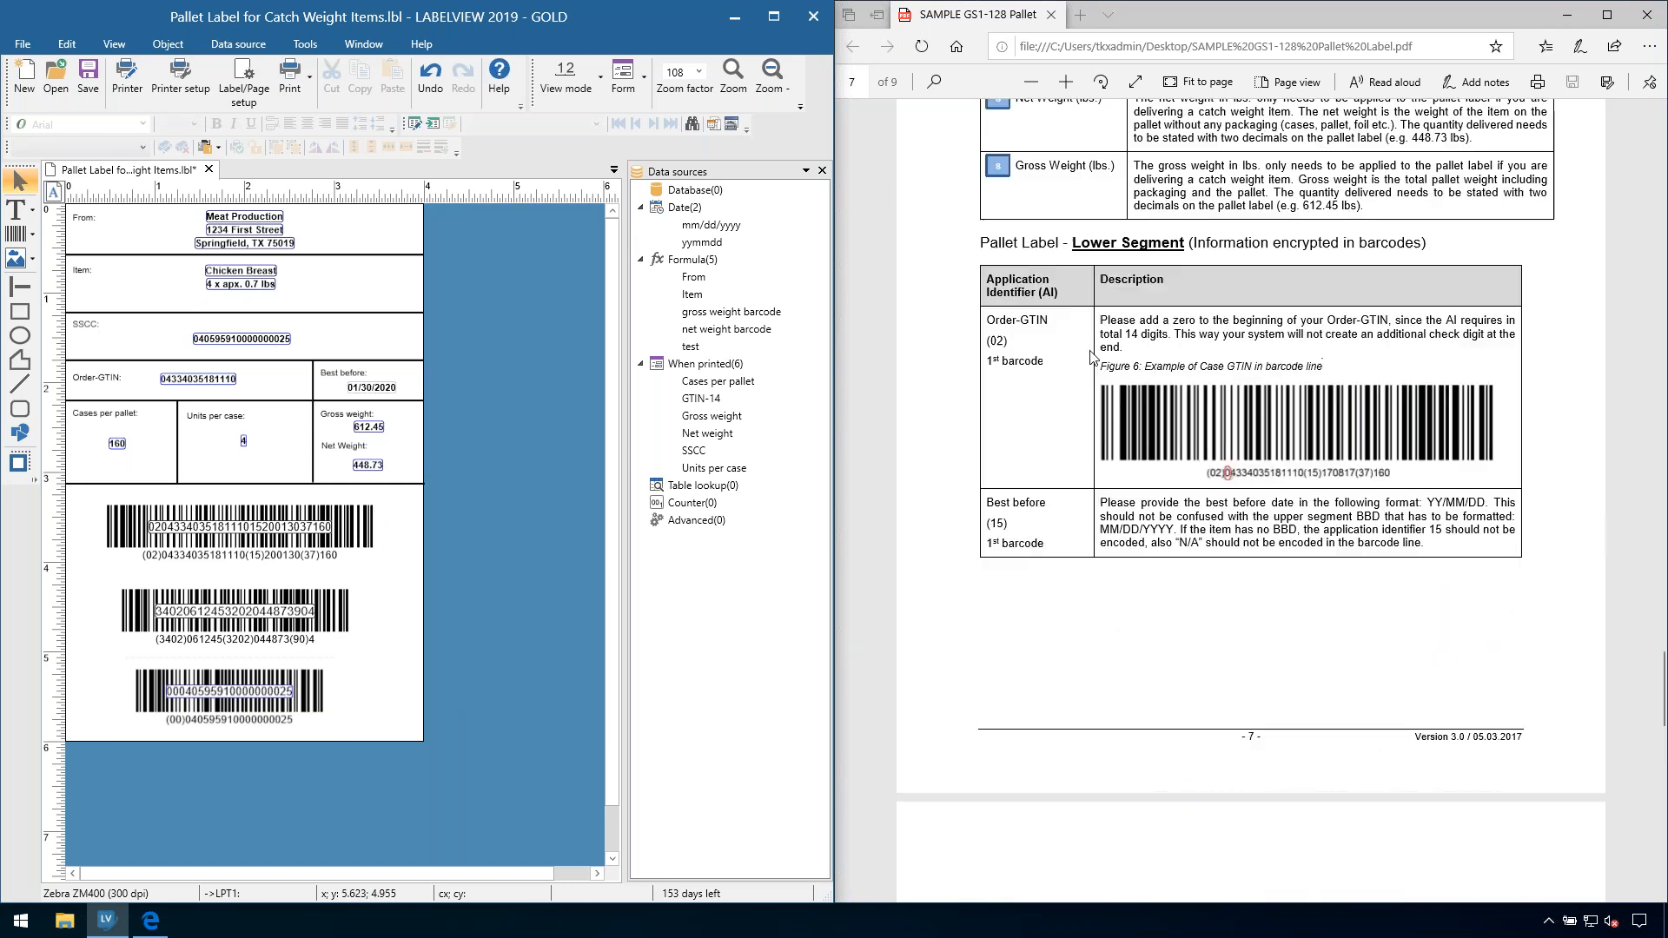
scroll(988, 347, up, 2)
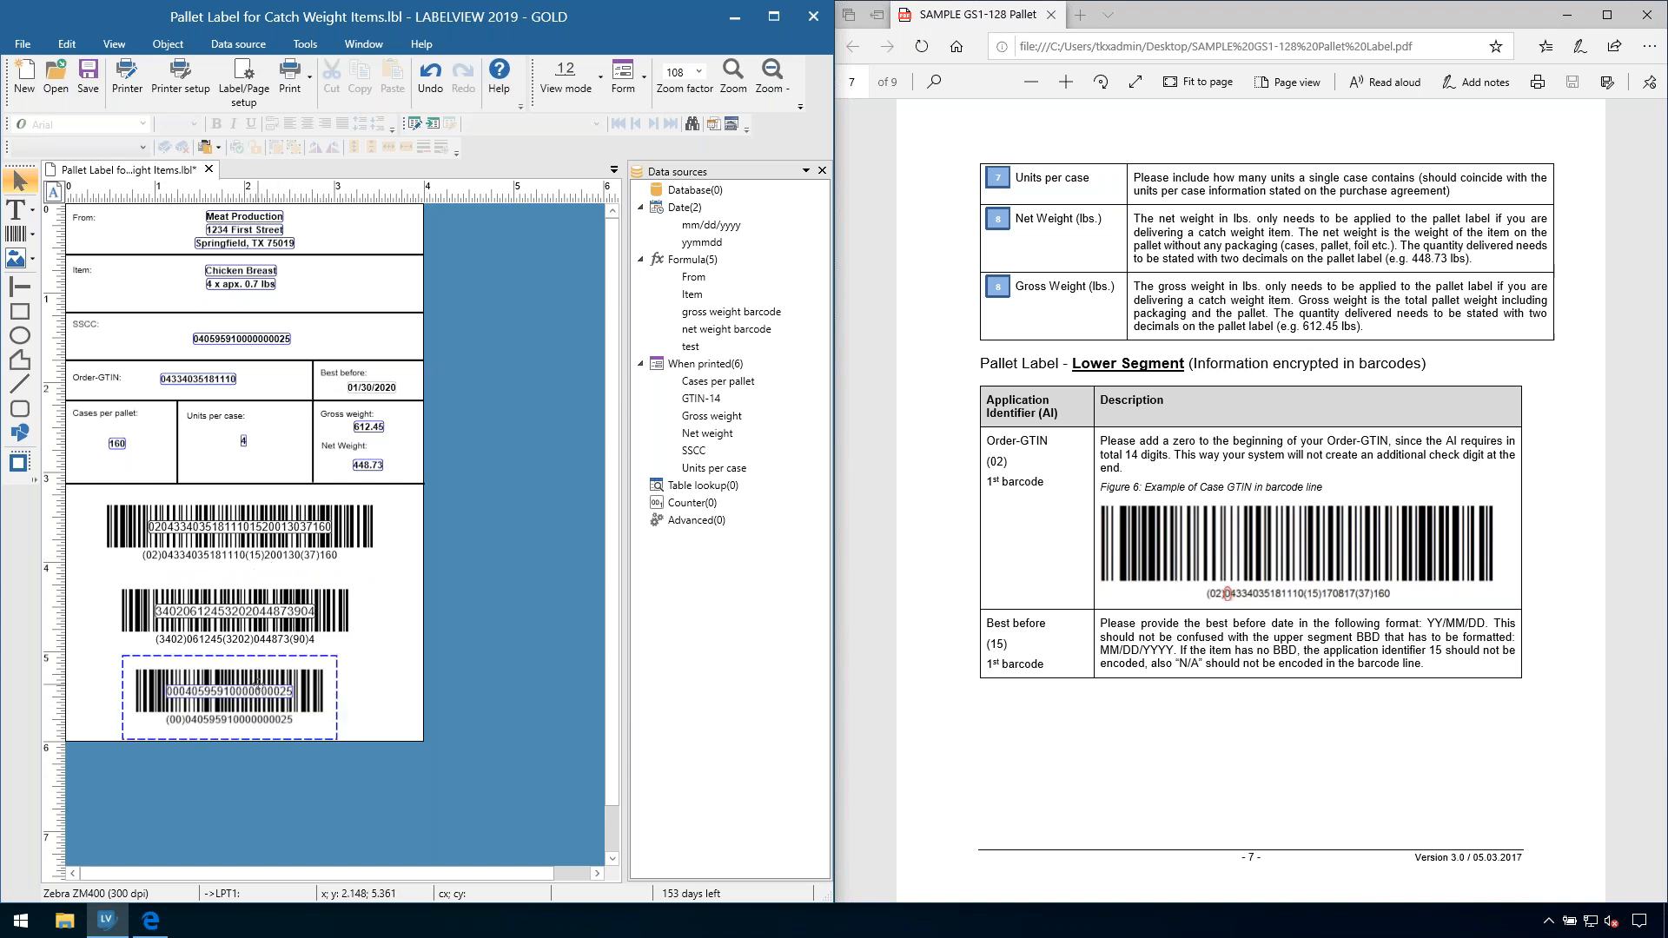
Step: Move the second barcode, with the weights and units per case, out of the way beside the first barcode, past the label's edge
drag(250, 626, 476, 549)
click(773, 83)
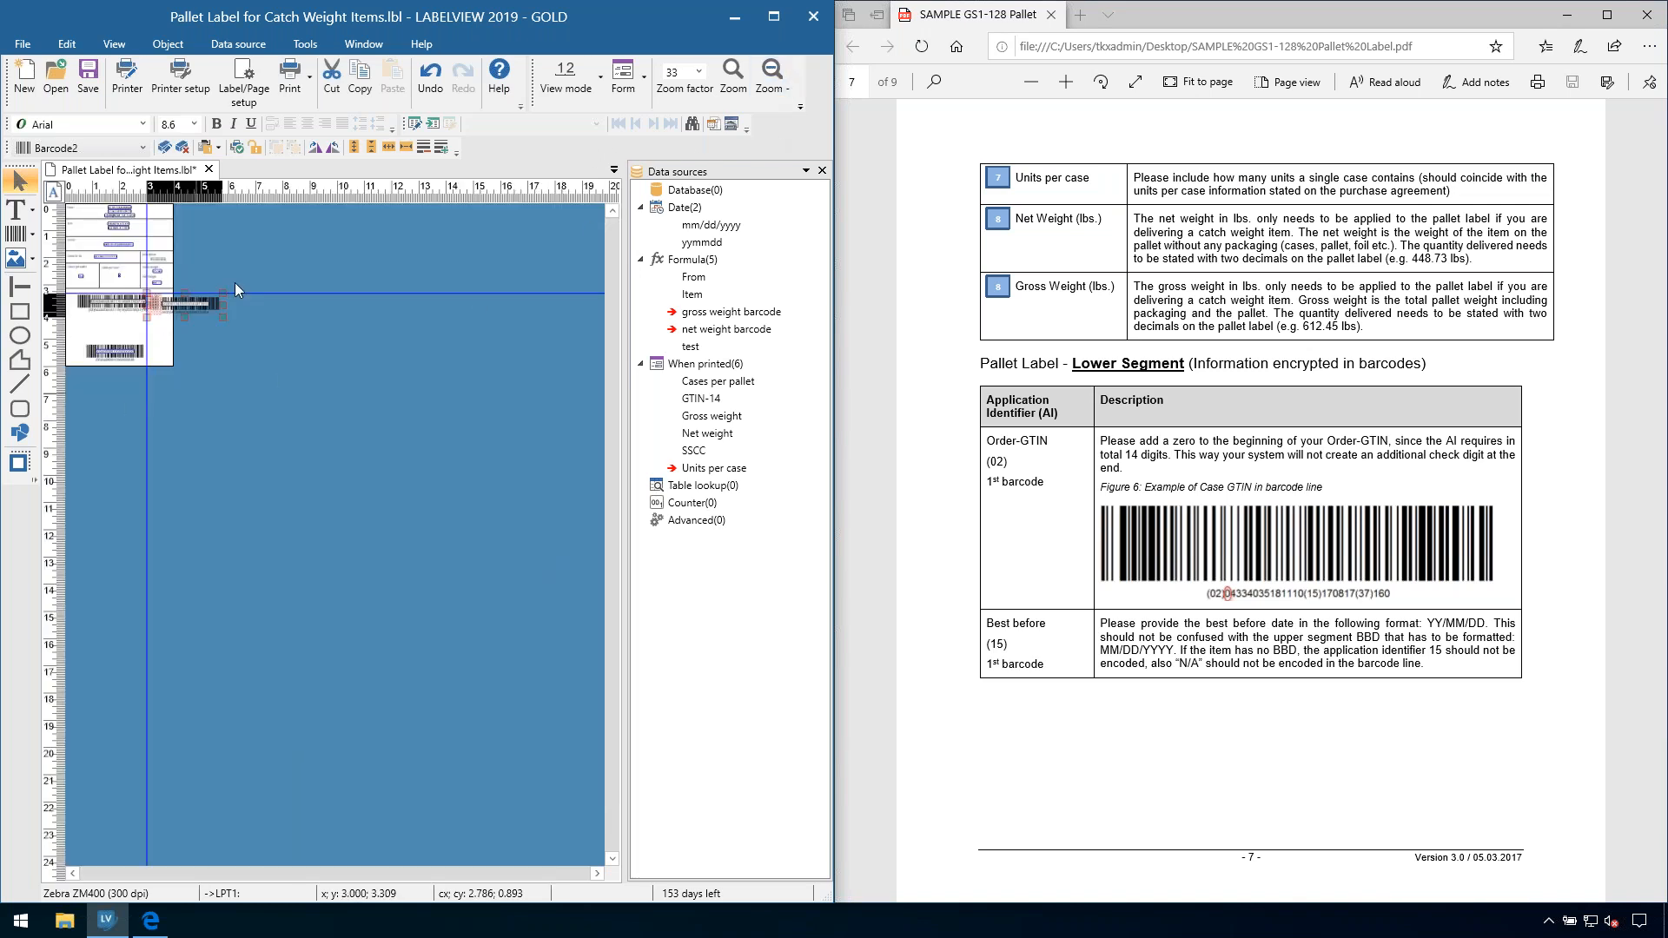
click(800, 109)
click(817, 135)
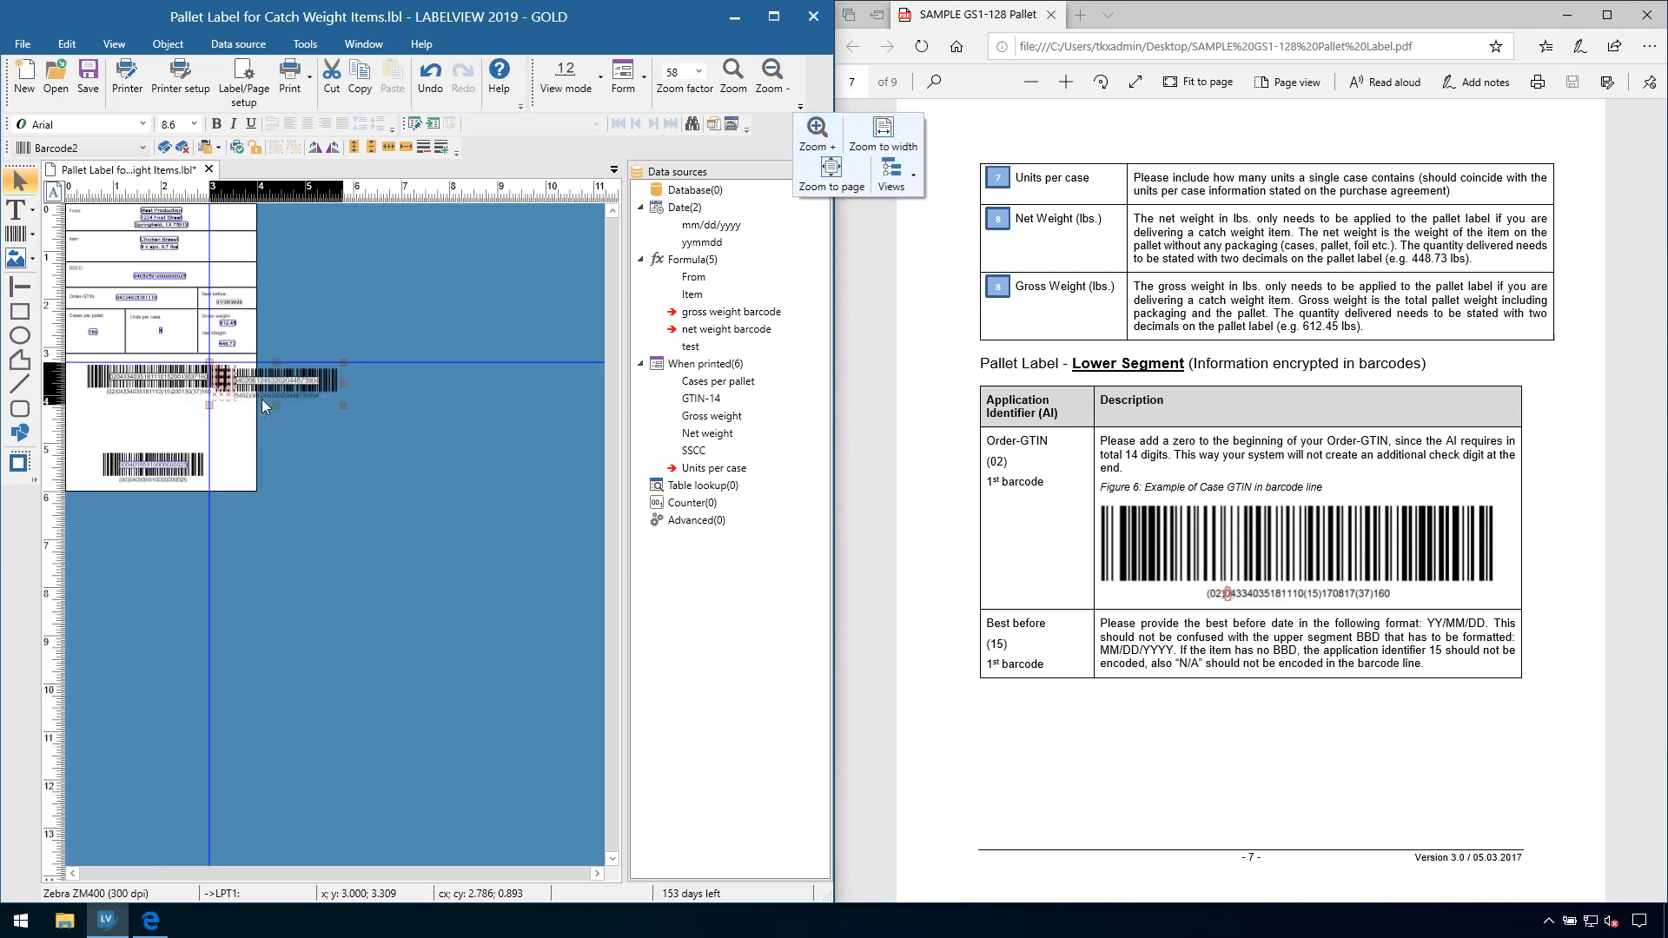
drag(265, 405, 296, 404)
Step: Swap the lower barcodes by moving the SSCC barcode up below the first and the weight barcode beneath it
click(154, 469)
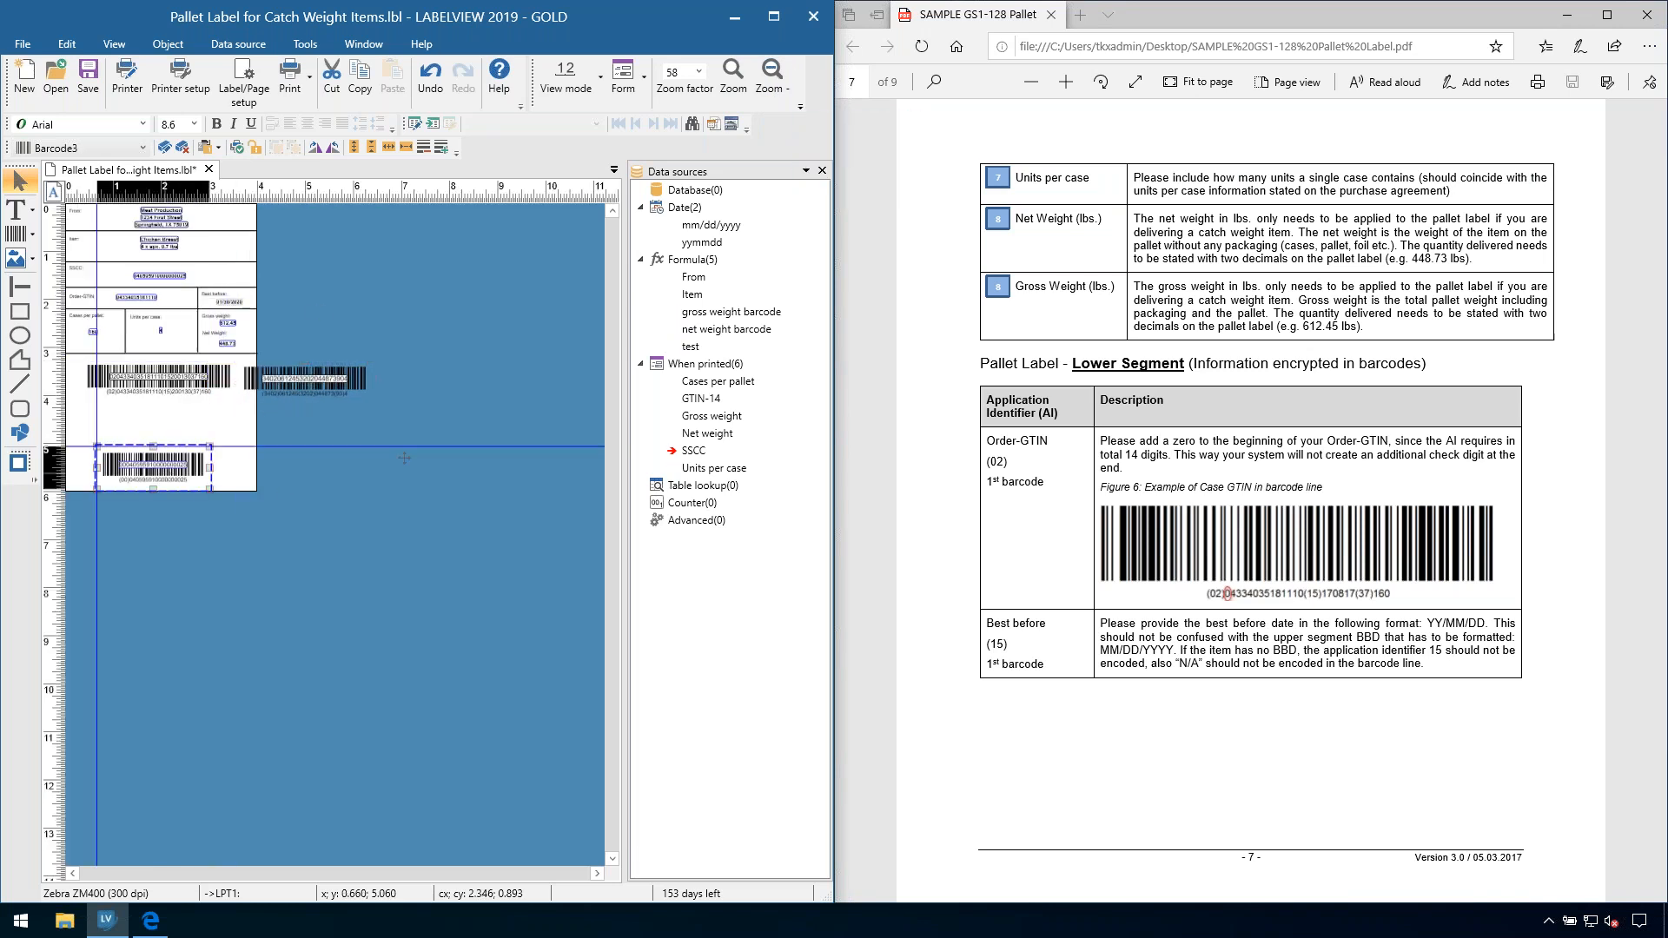
drag(404, 458, 180, 438)
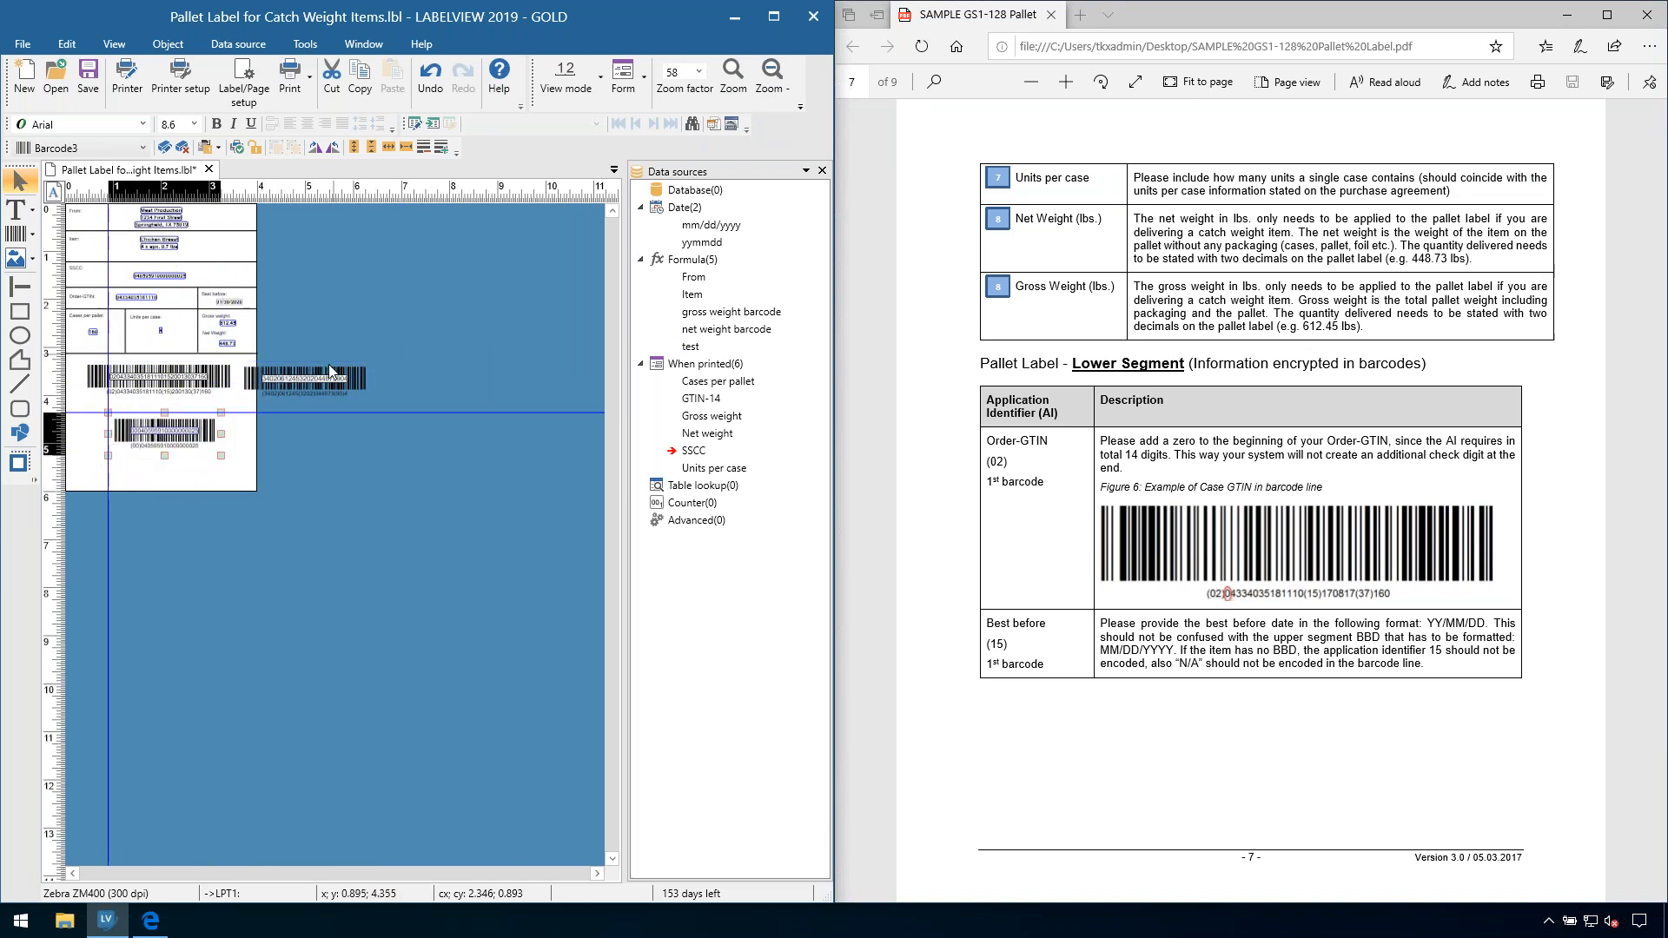
click(800, 106)
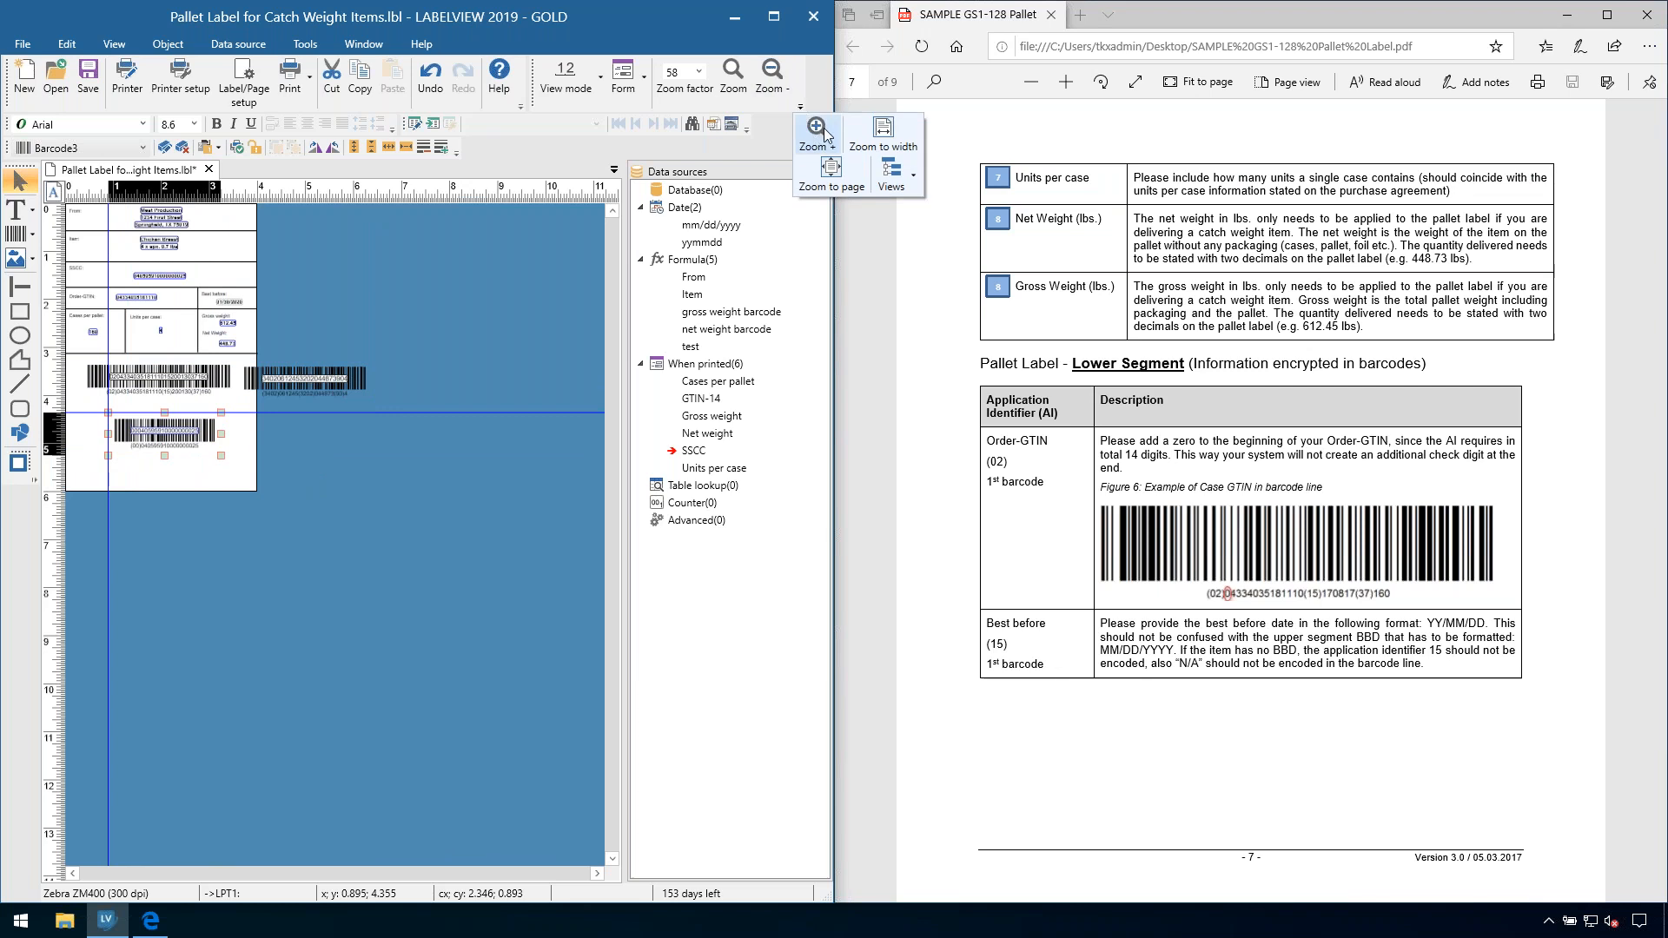
click(816, 130)
click(817, 131)
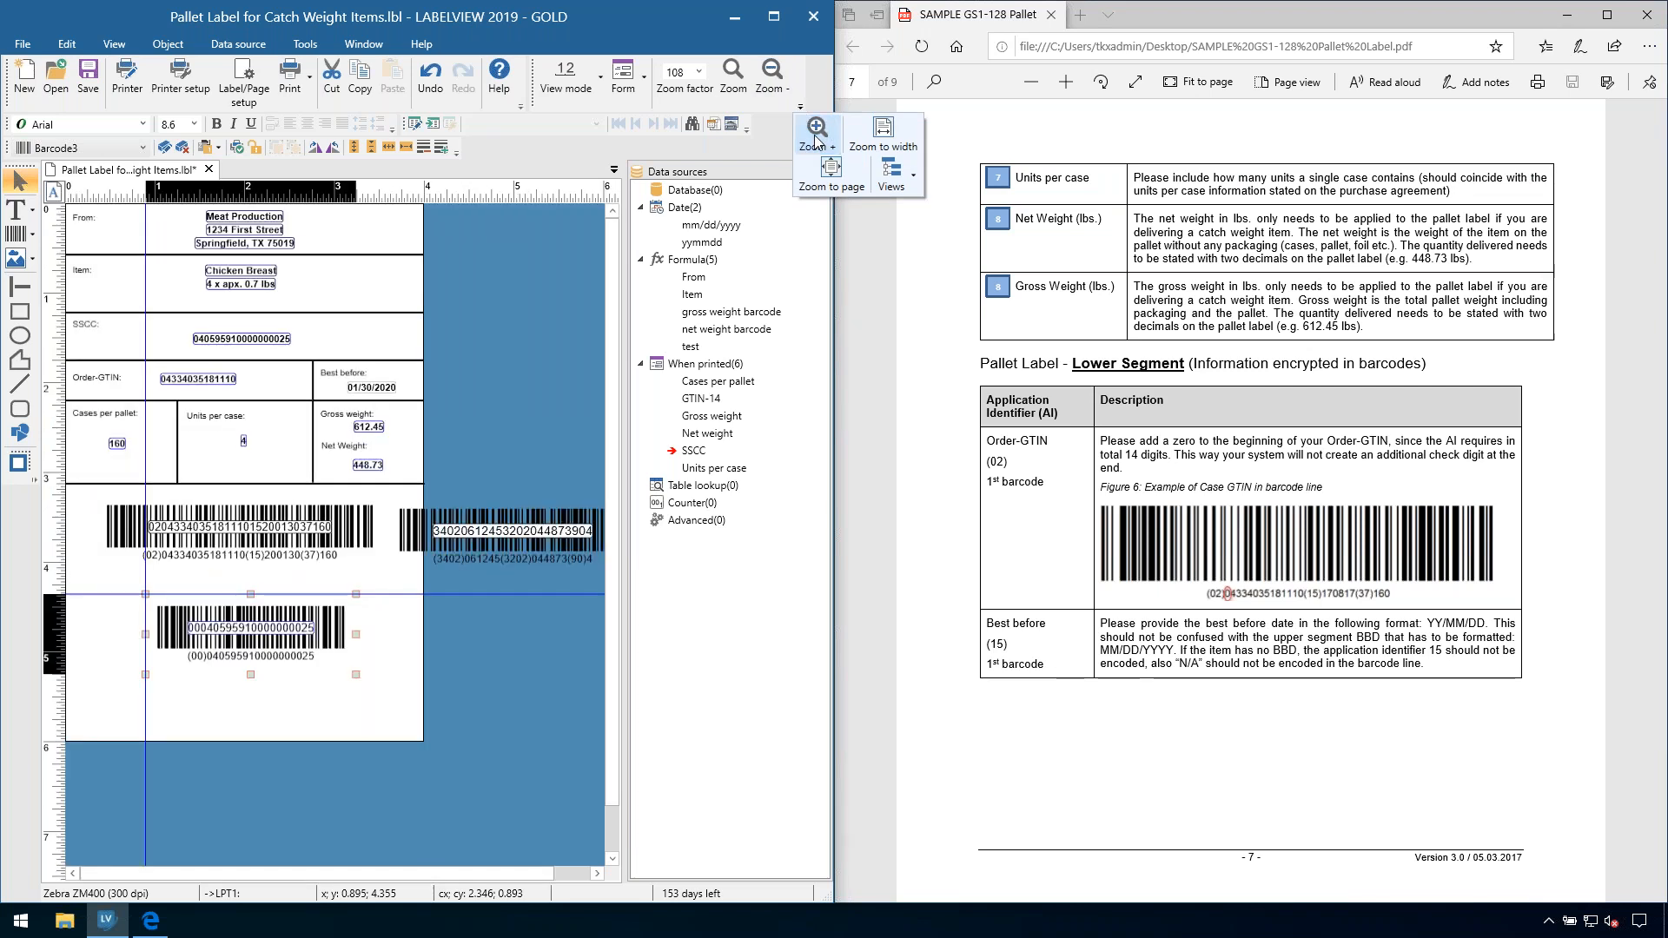
drag(475, 536, 203, 762)
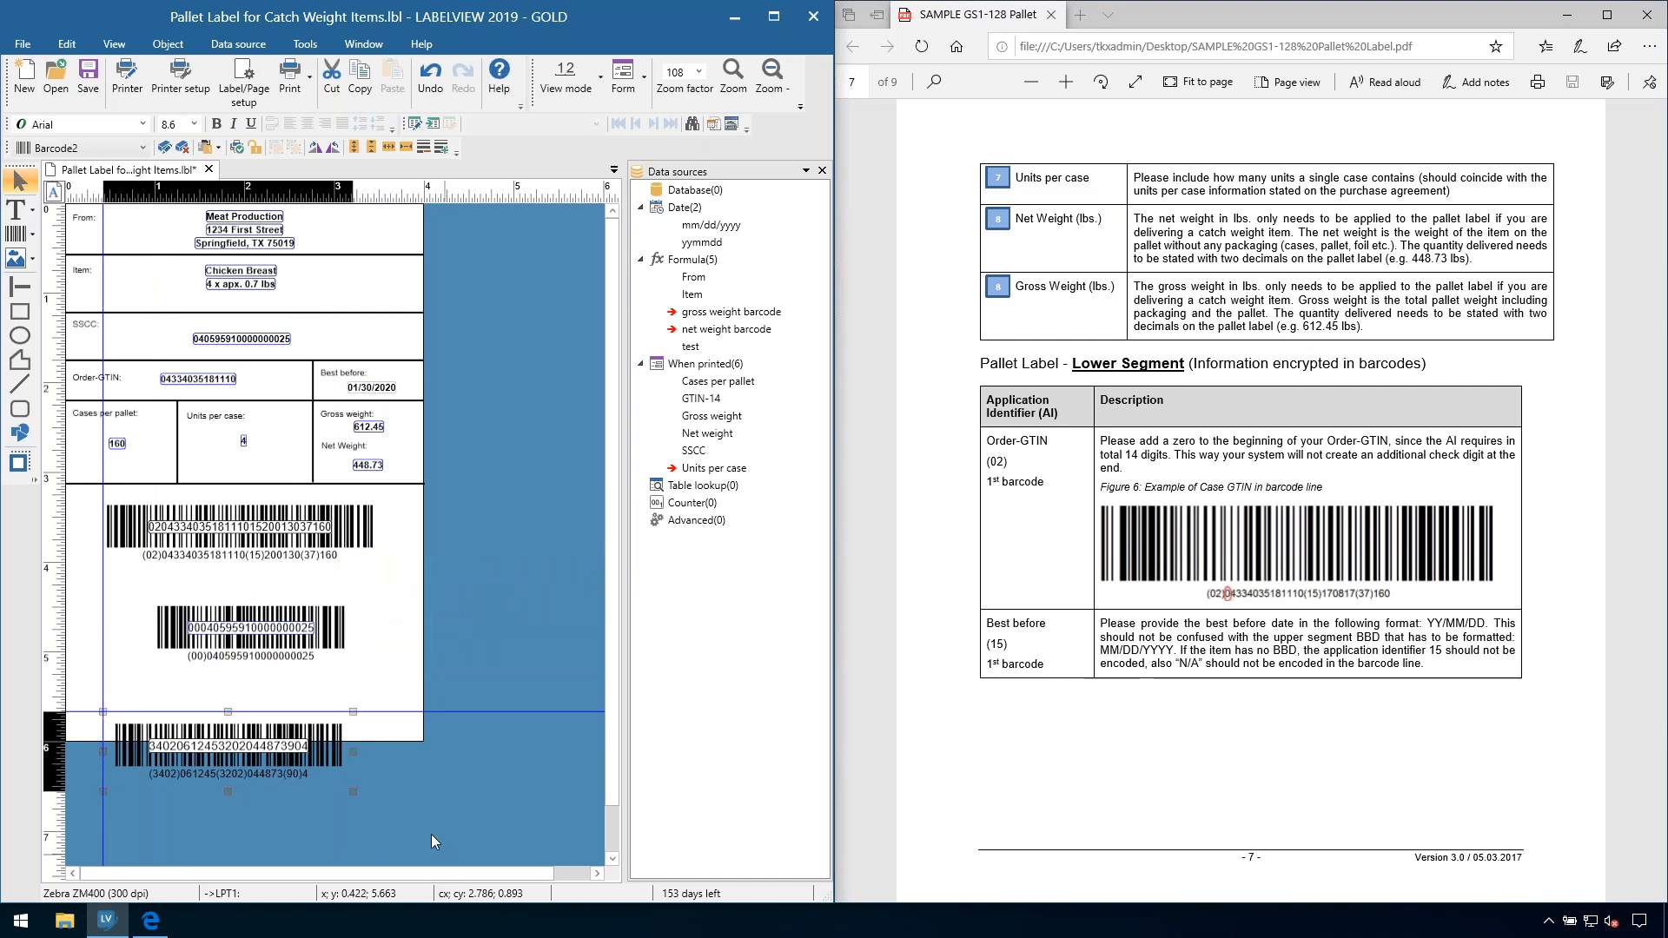
Step: Delete all three barcodes from the lower segment of the label
drag(447, 831, 61, 501)
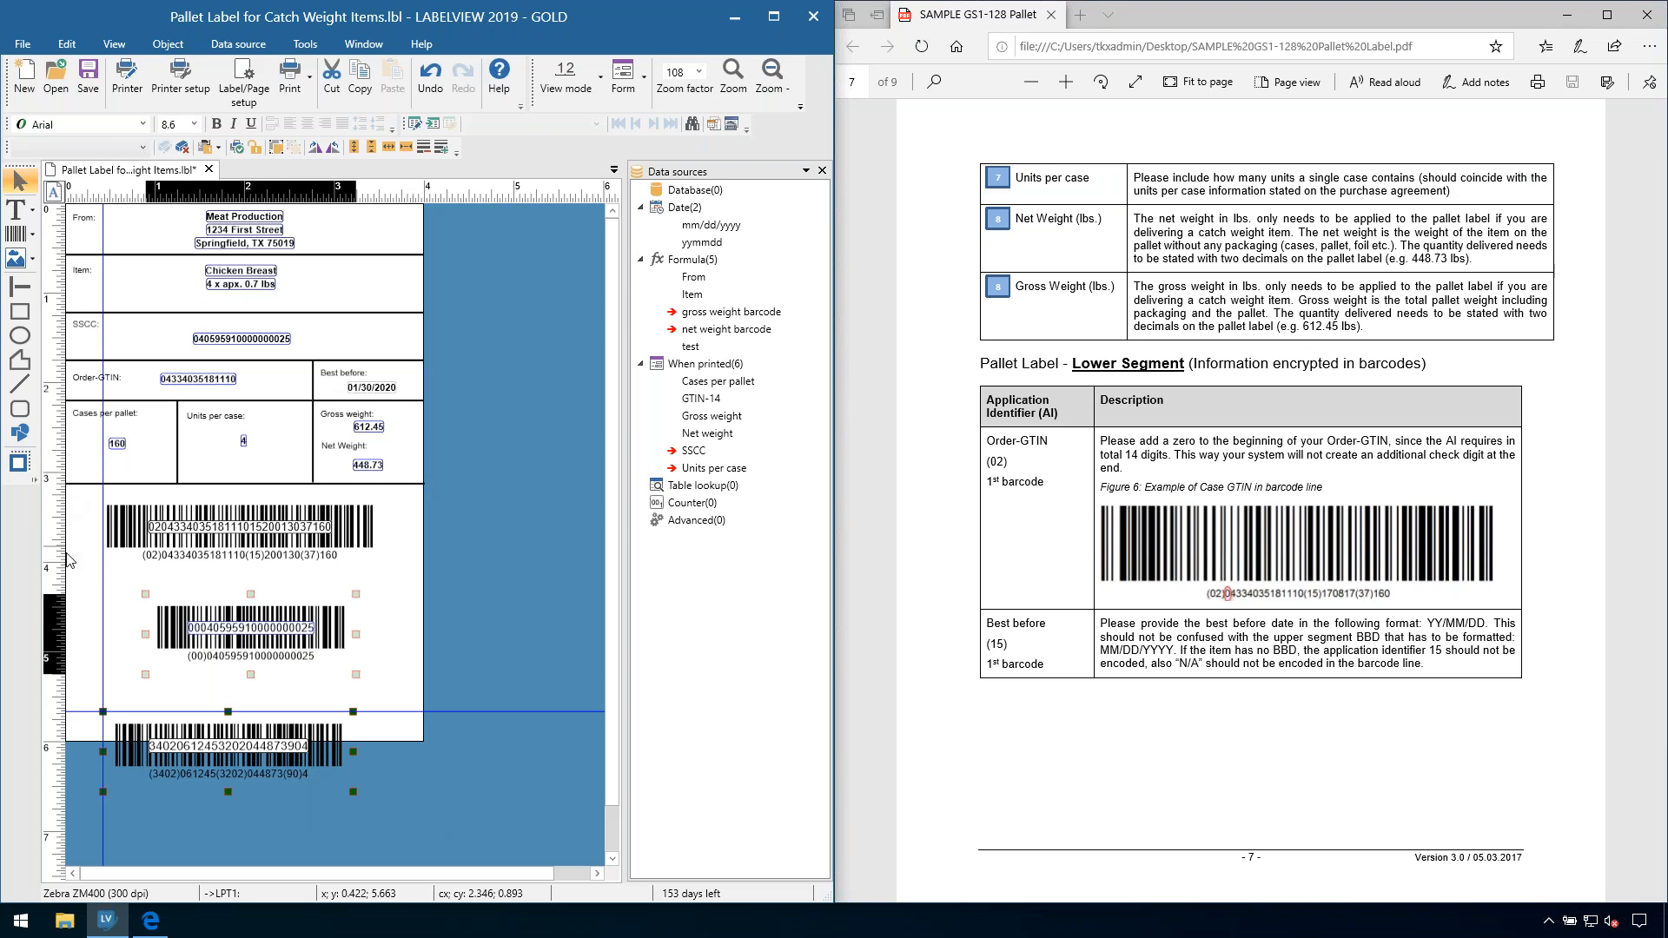
key(Delete)
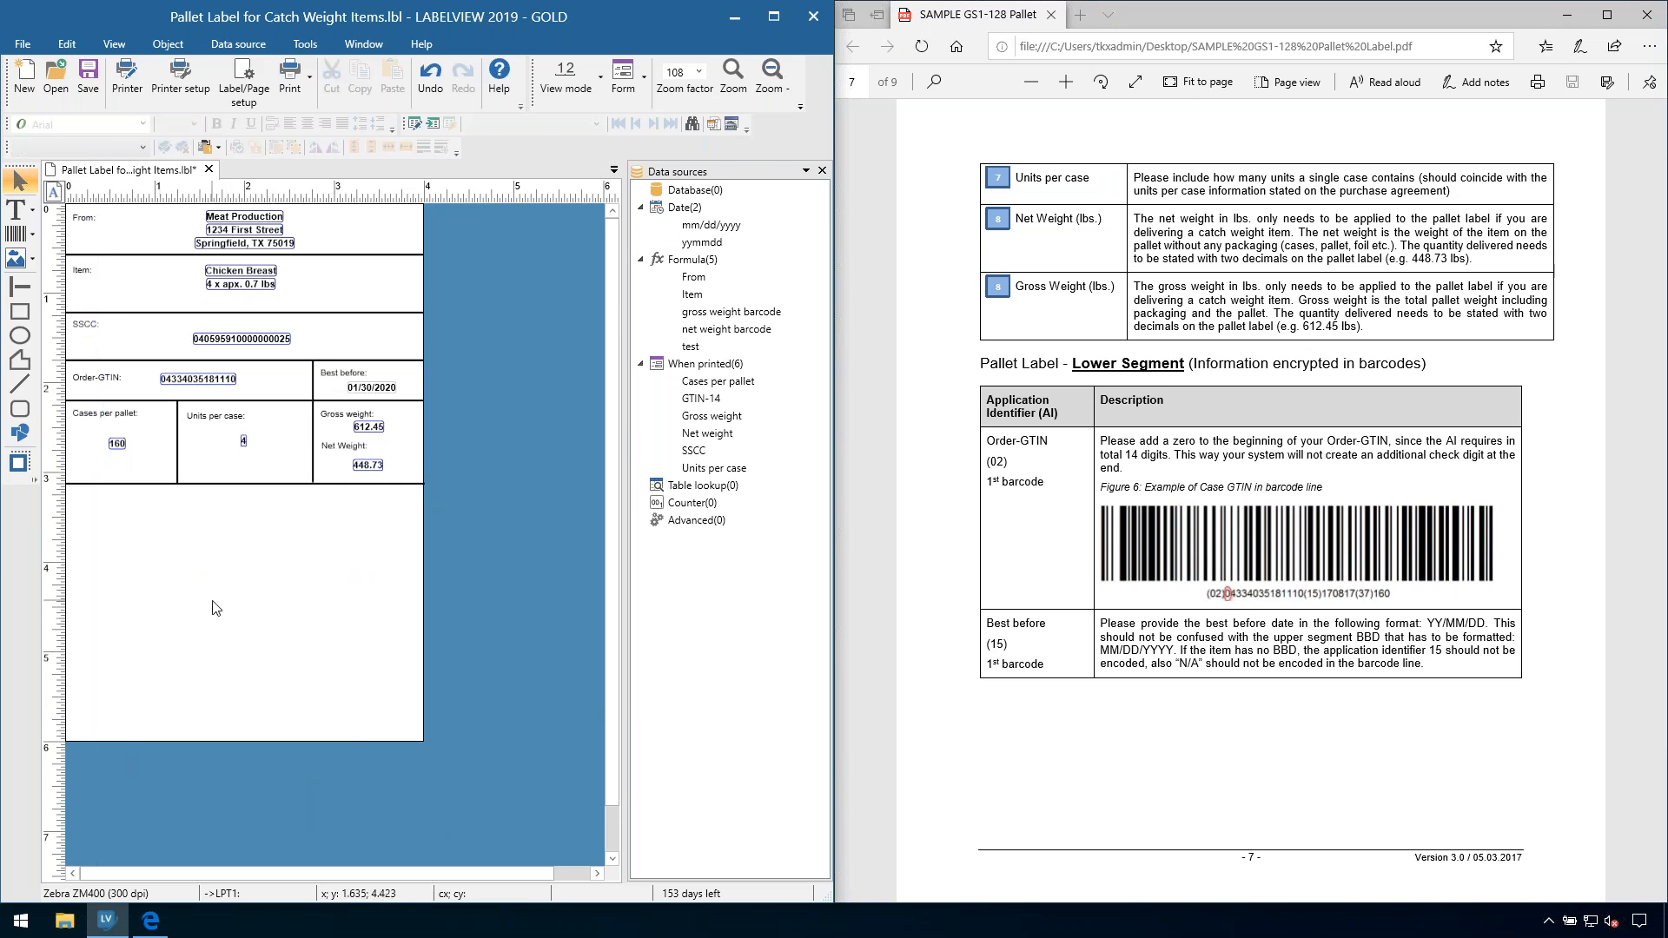
Step: Place a GS1 Wizard barcode in the empty lower segment of the label and set its symbology to GS1 DataMatrix
click(163, 45)
mouse_move(190, 92)
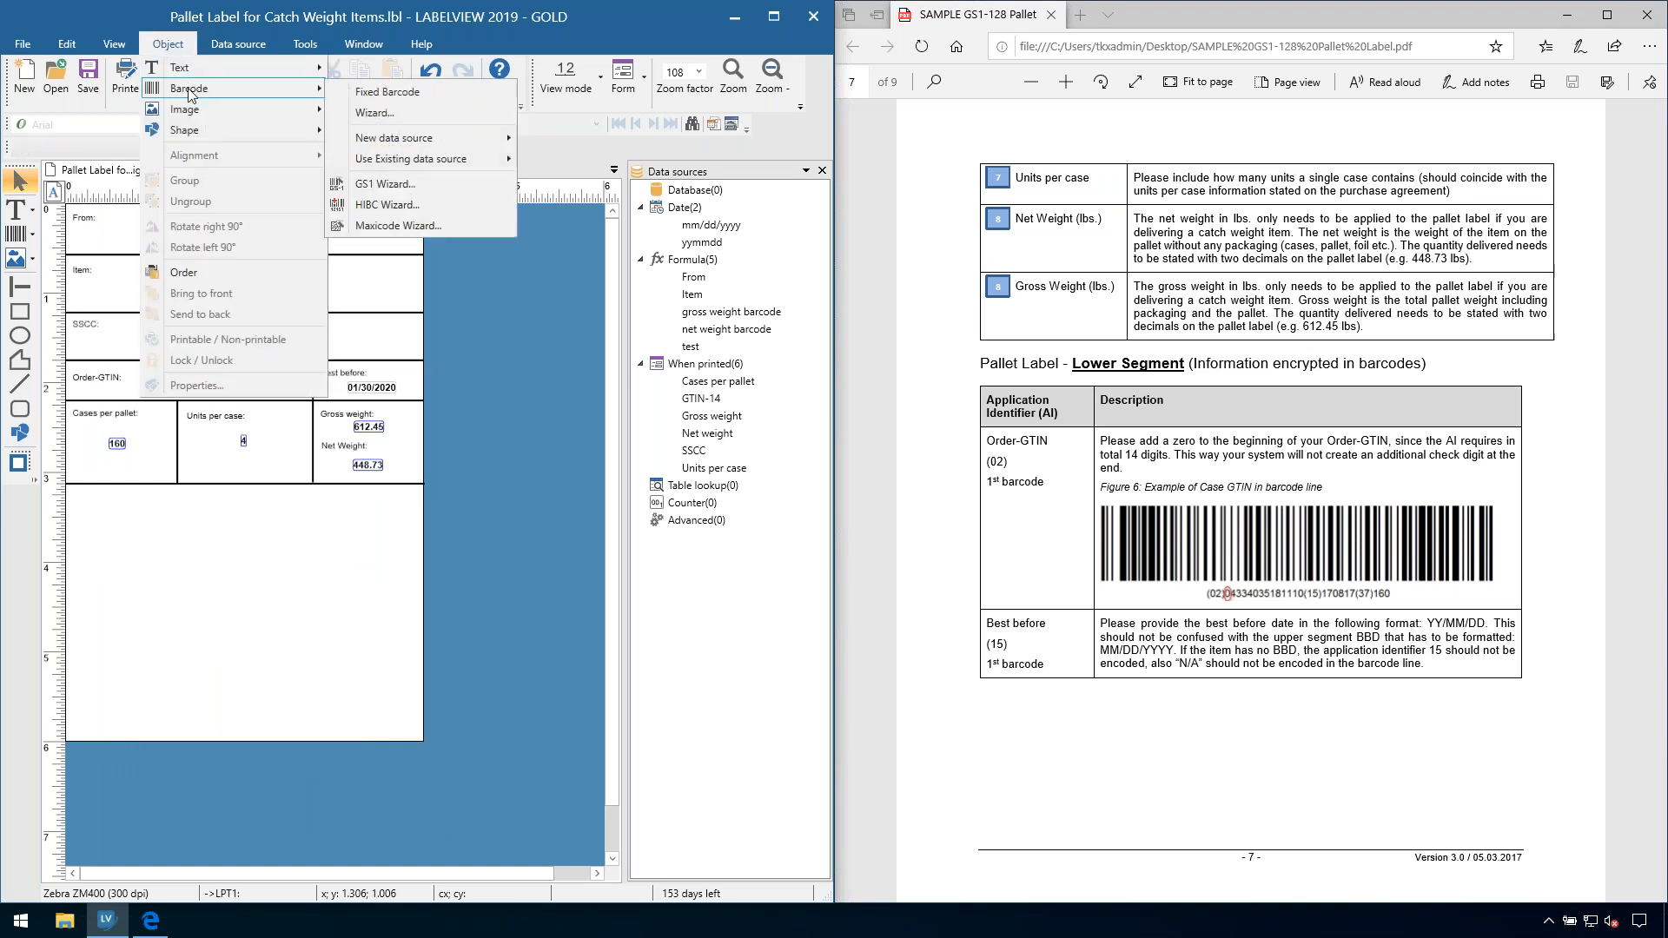
click(382, 184)
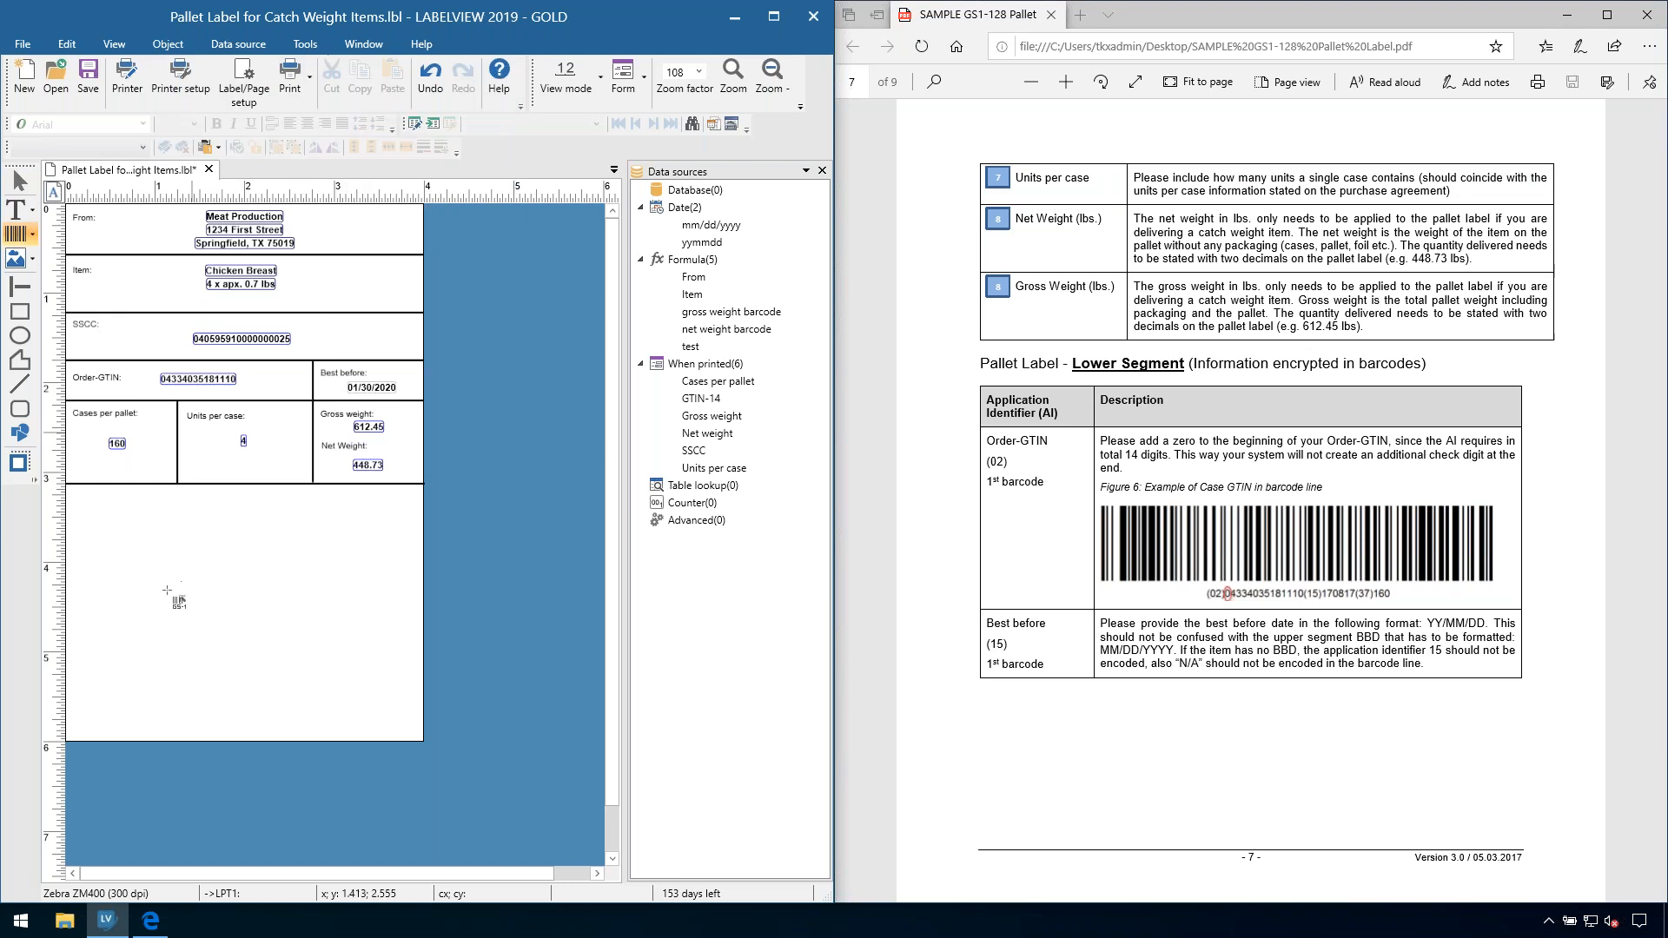
click(123, 545)
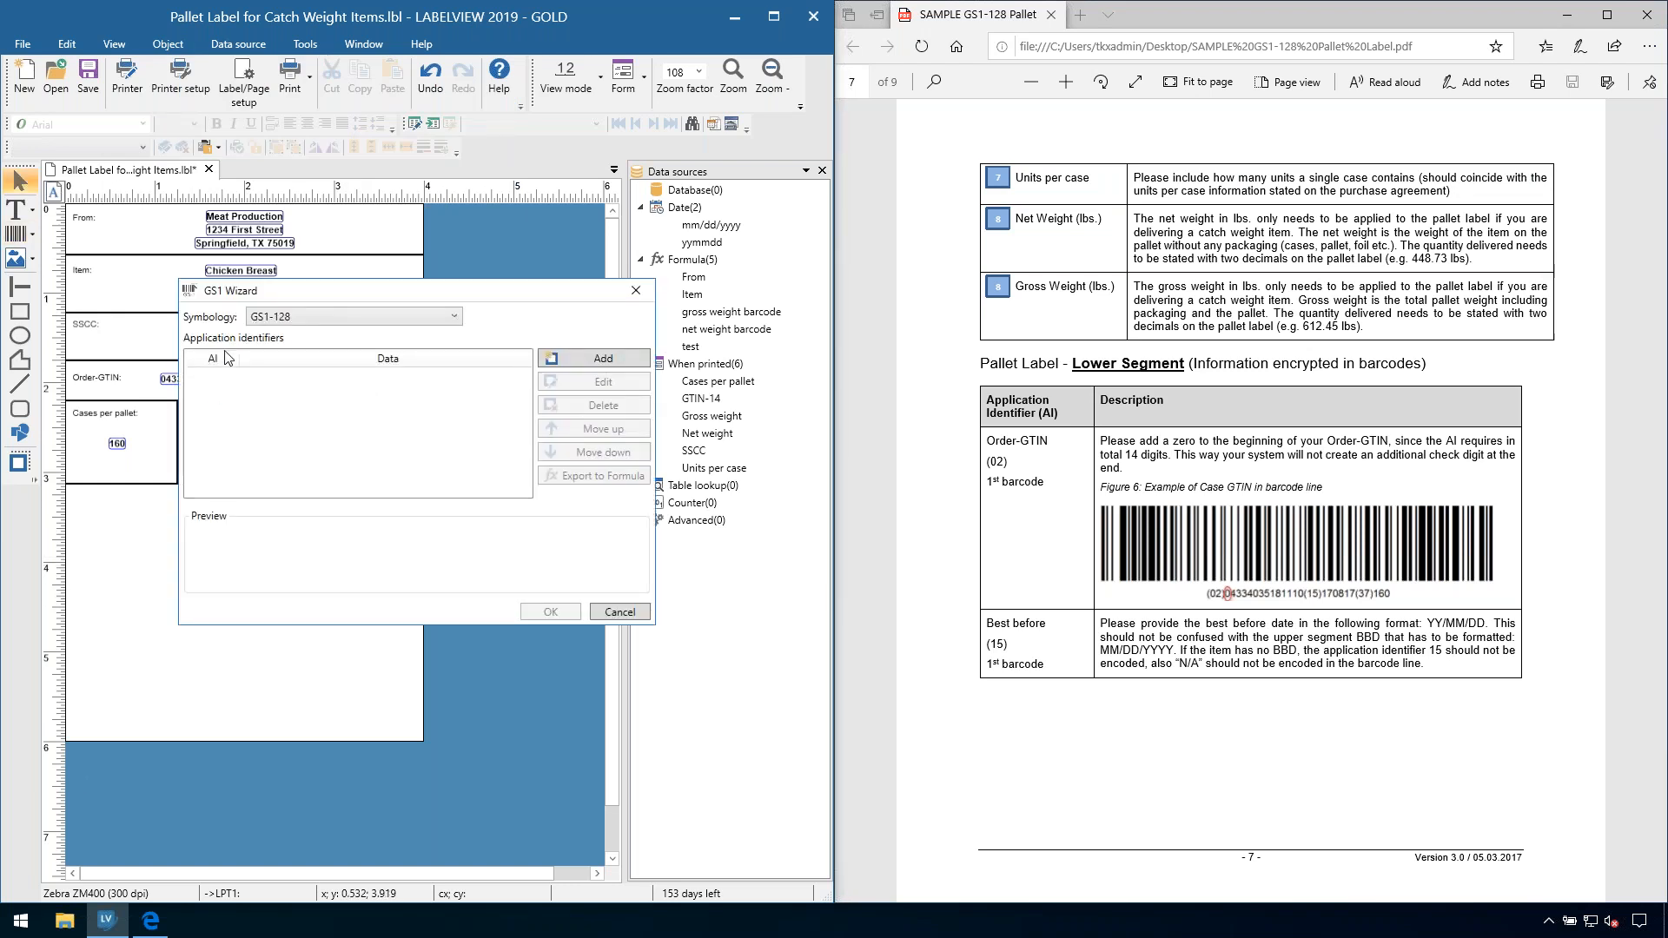
click(263, 319)
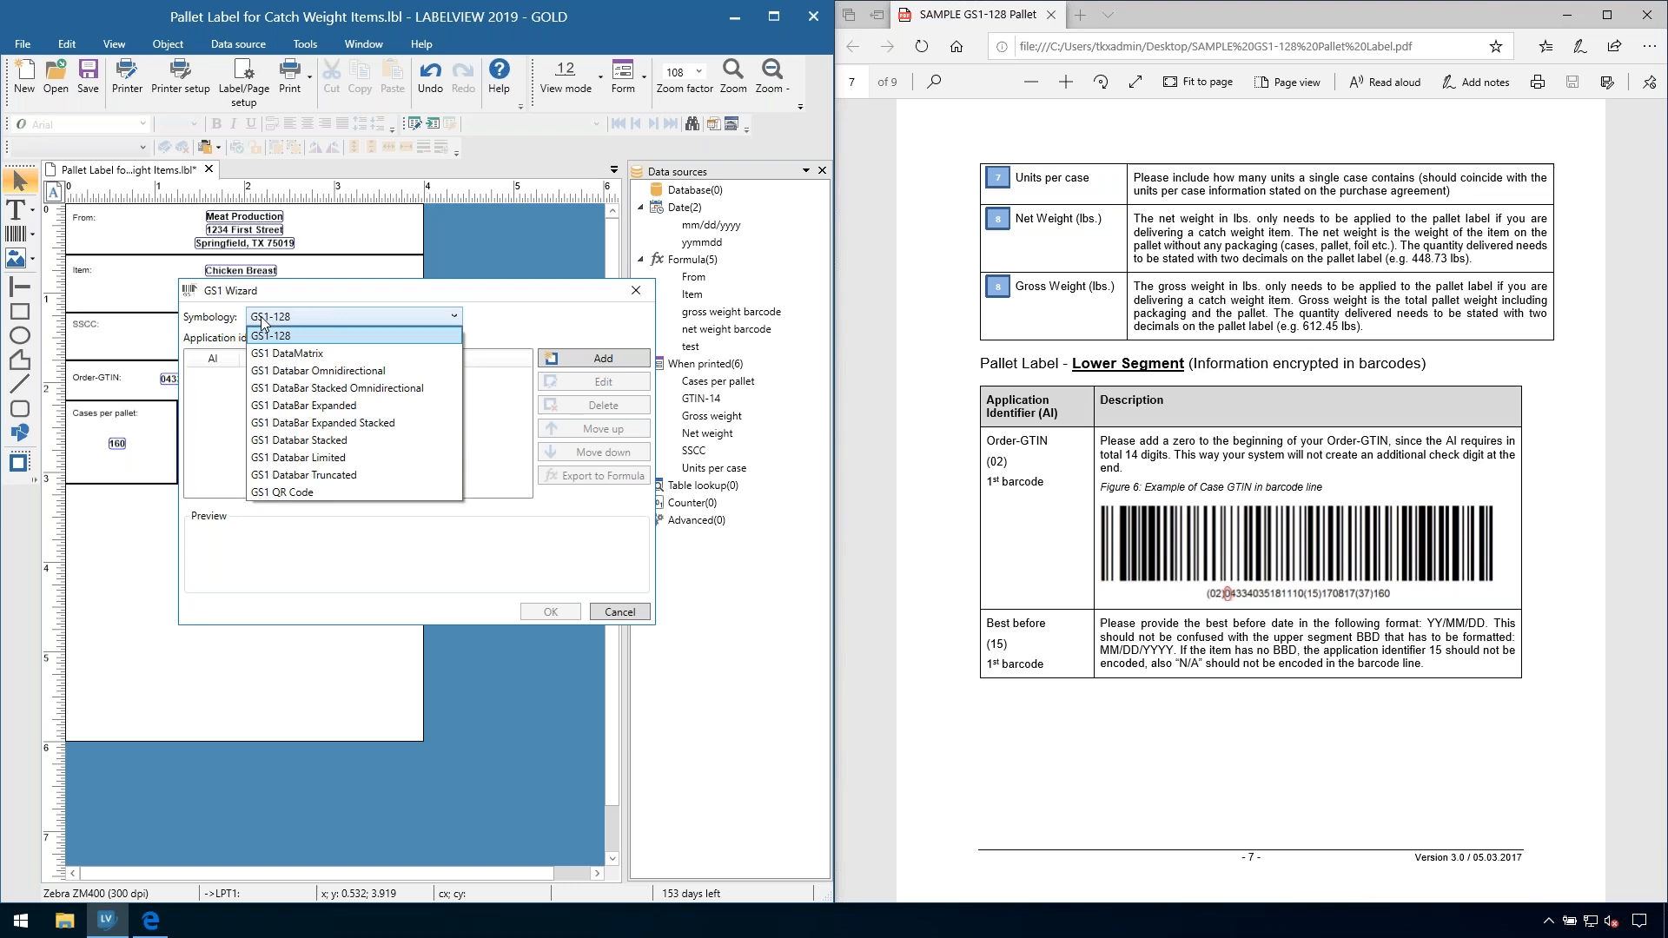
click(301, 353)
Step: Add application identifier 02, GTIN of contained trade items, with the variable GTIN-14 as its data source
click(600, 358)
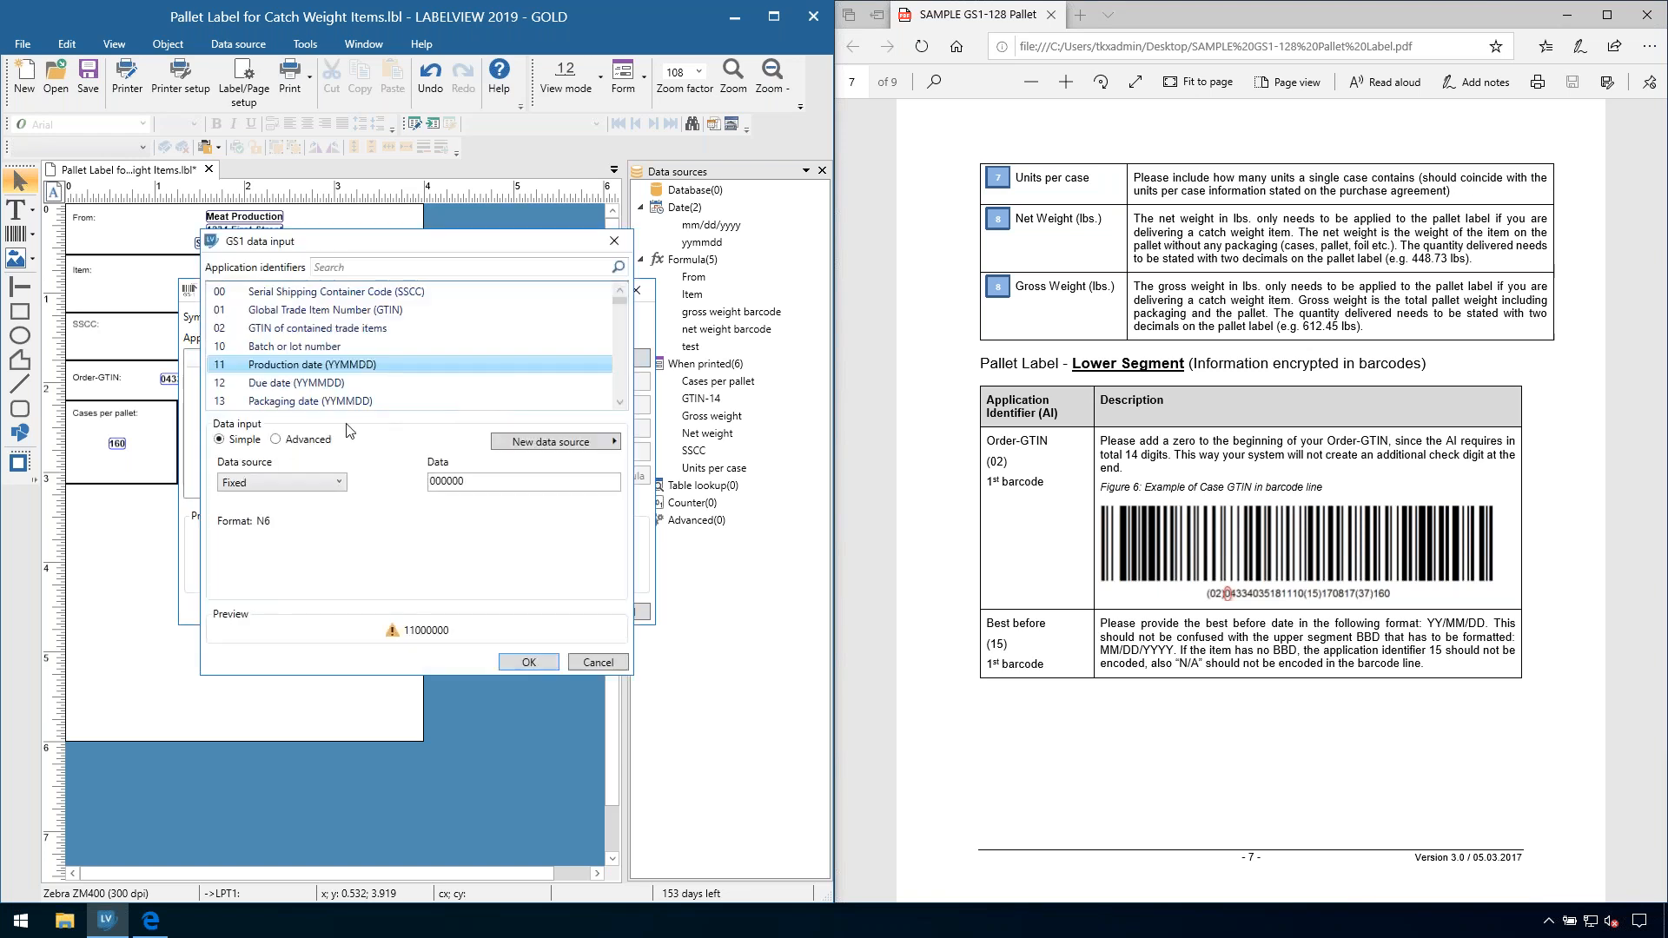
scroll(891, 560, down, 3)
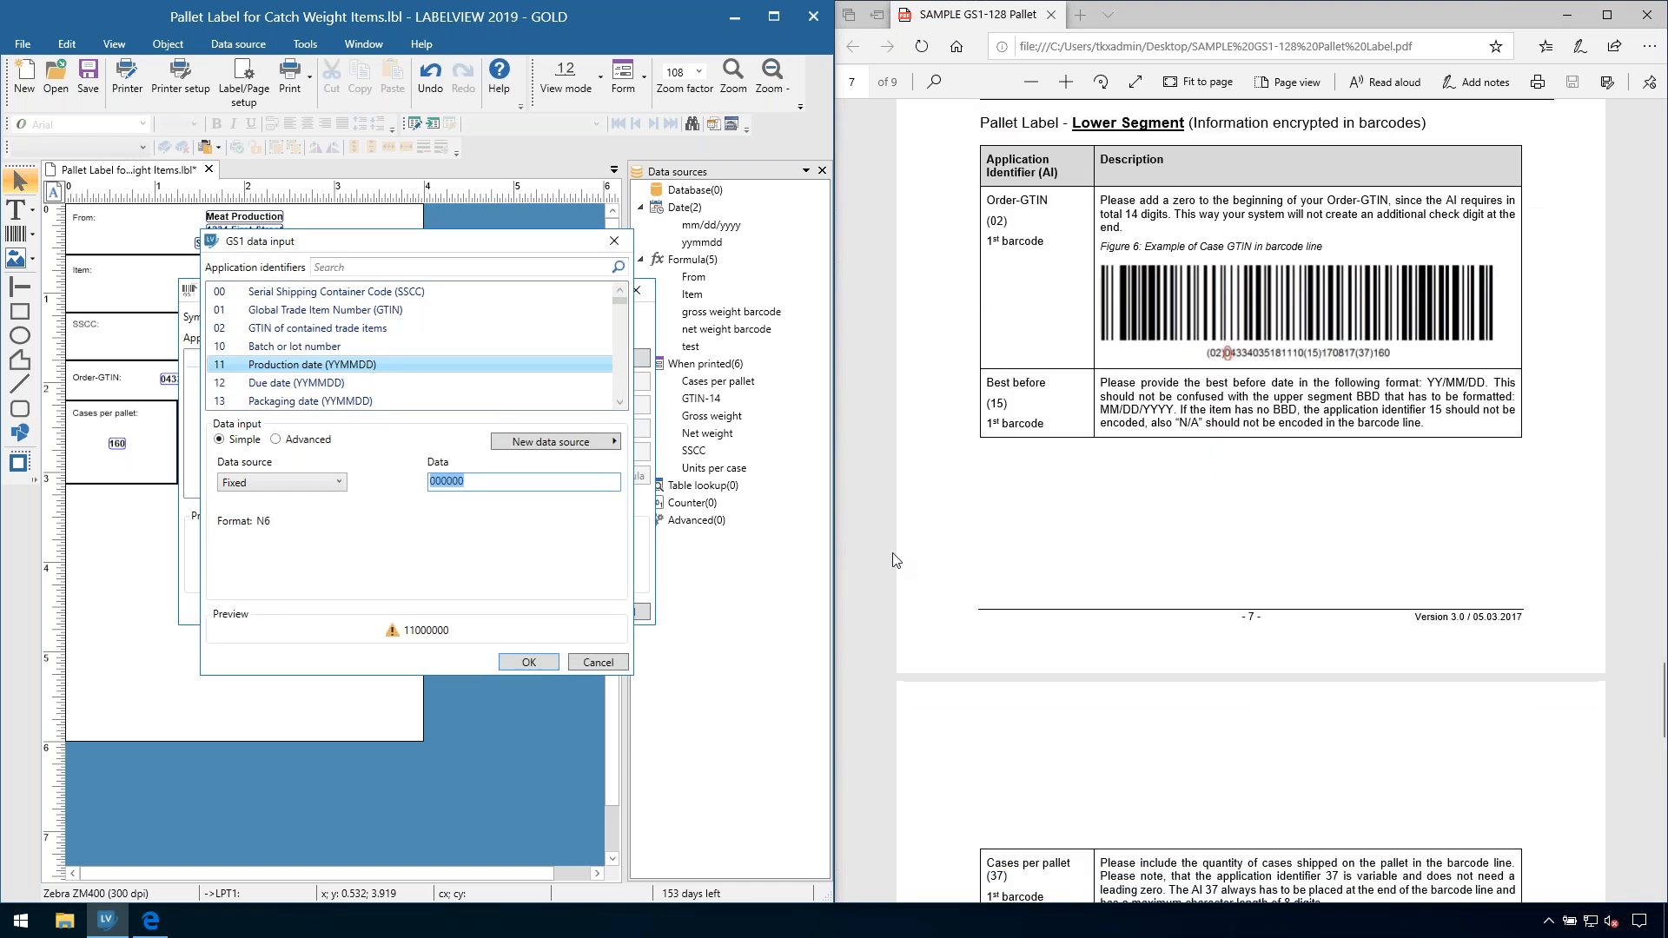
click(263, 329)
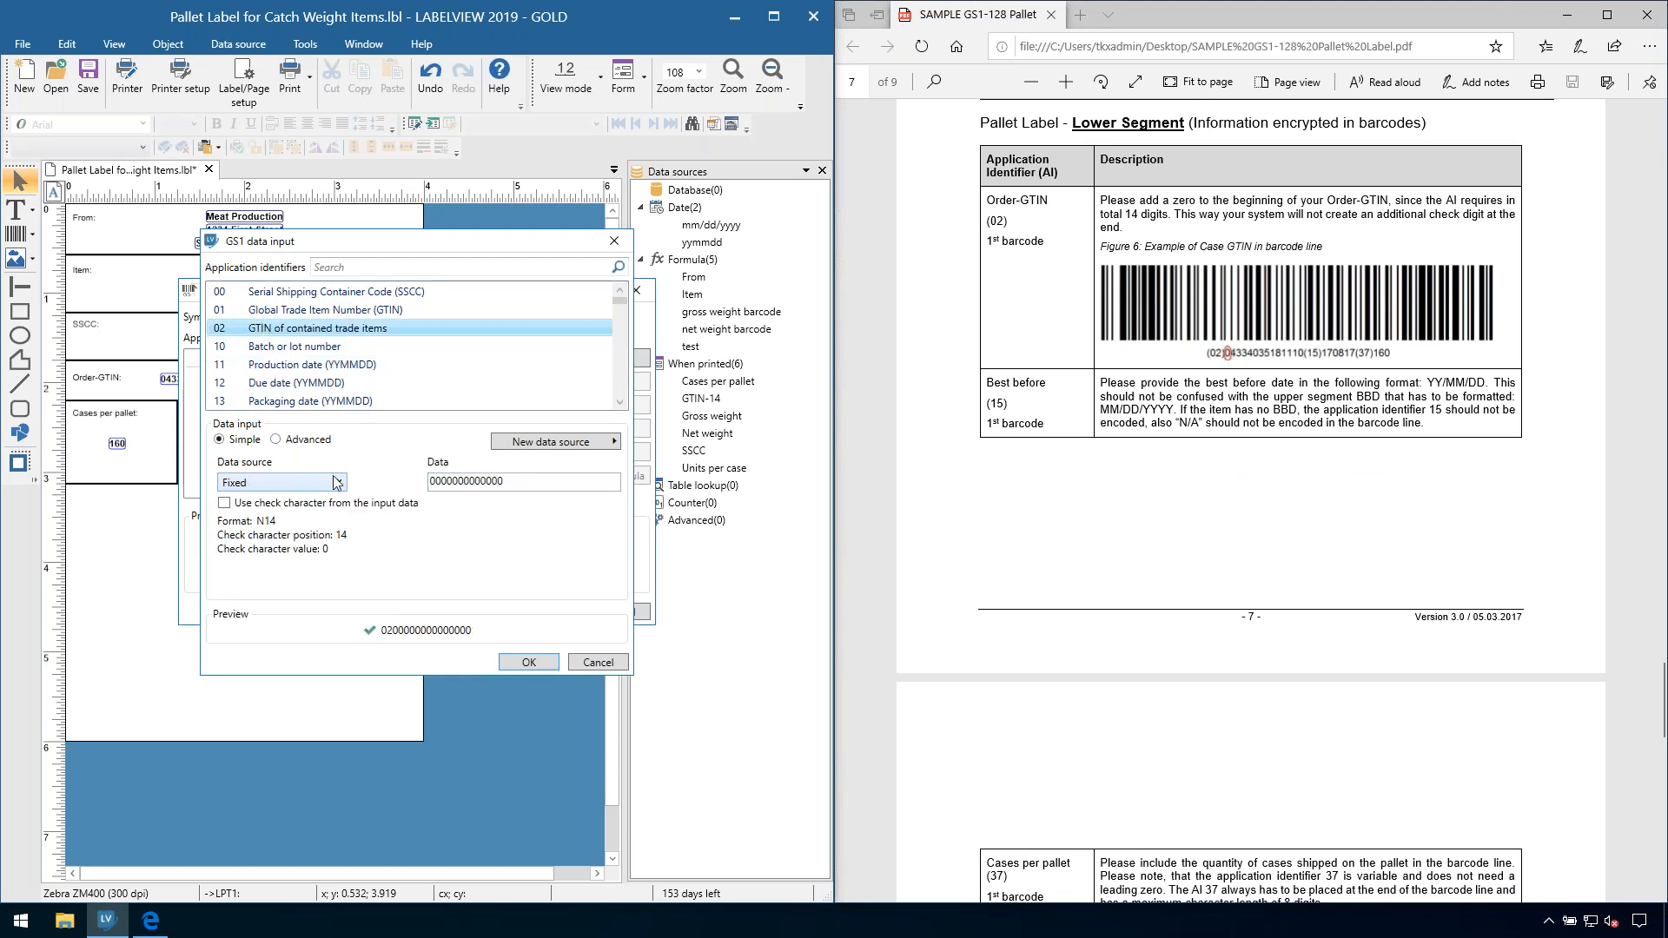
click(339, 482)
click(264, 519)
click(472, 483)
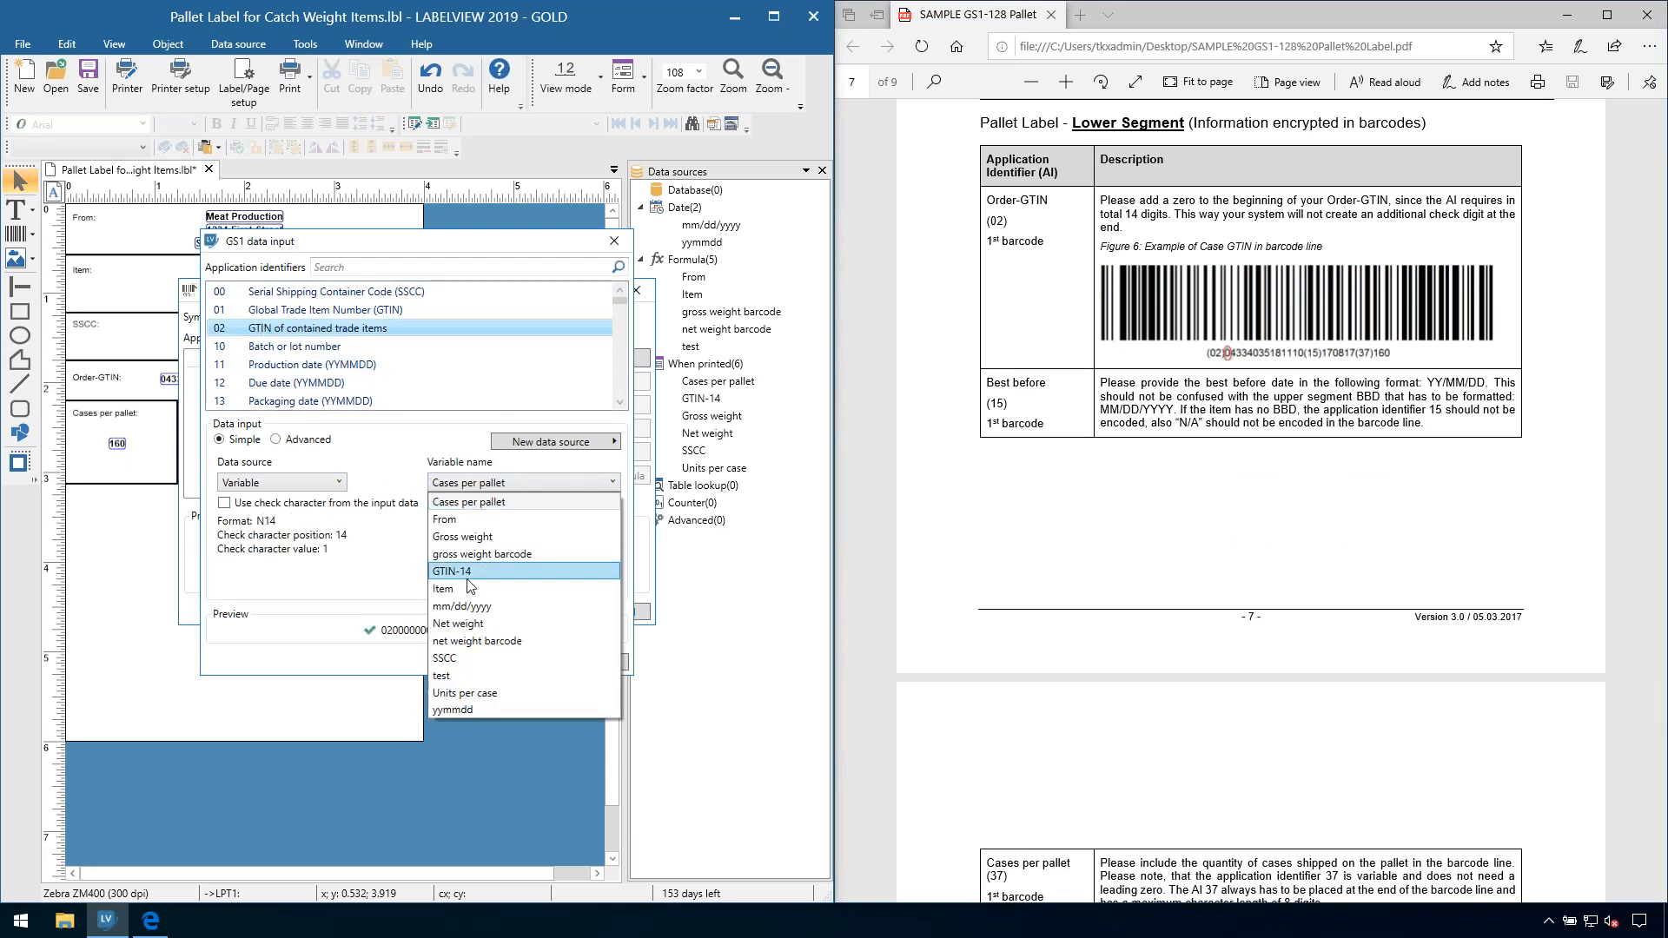
click(465, 575)
click(519, 662)
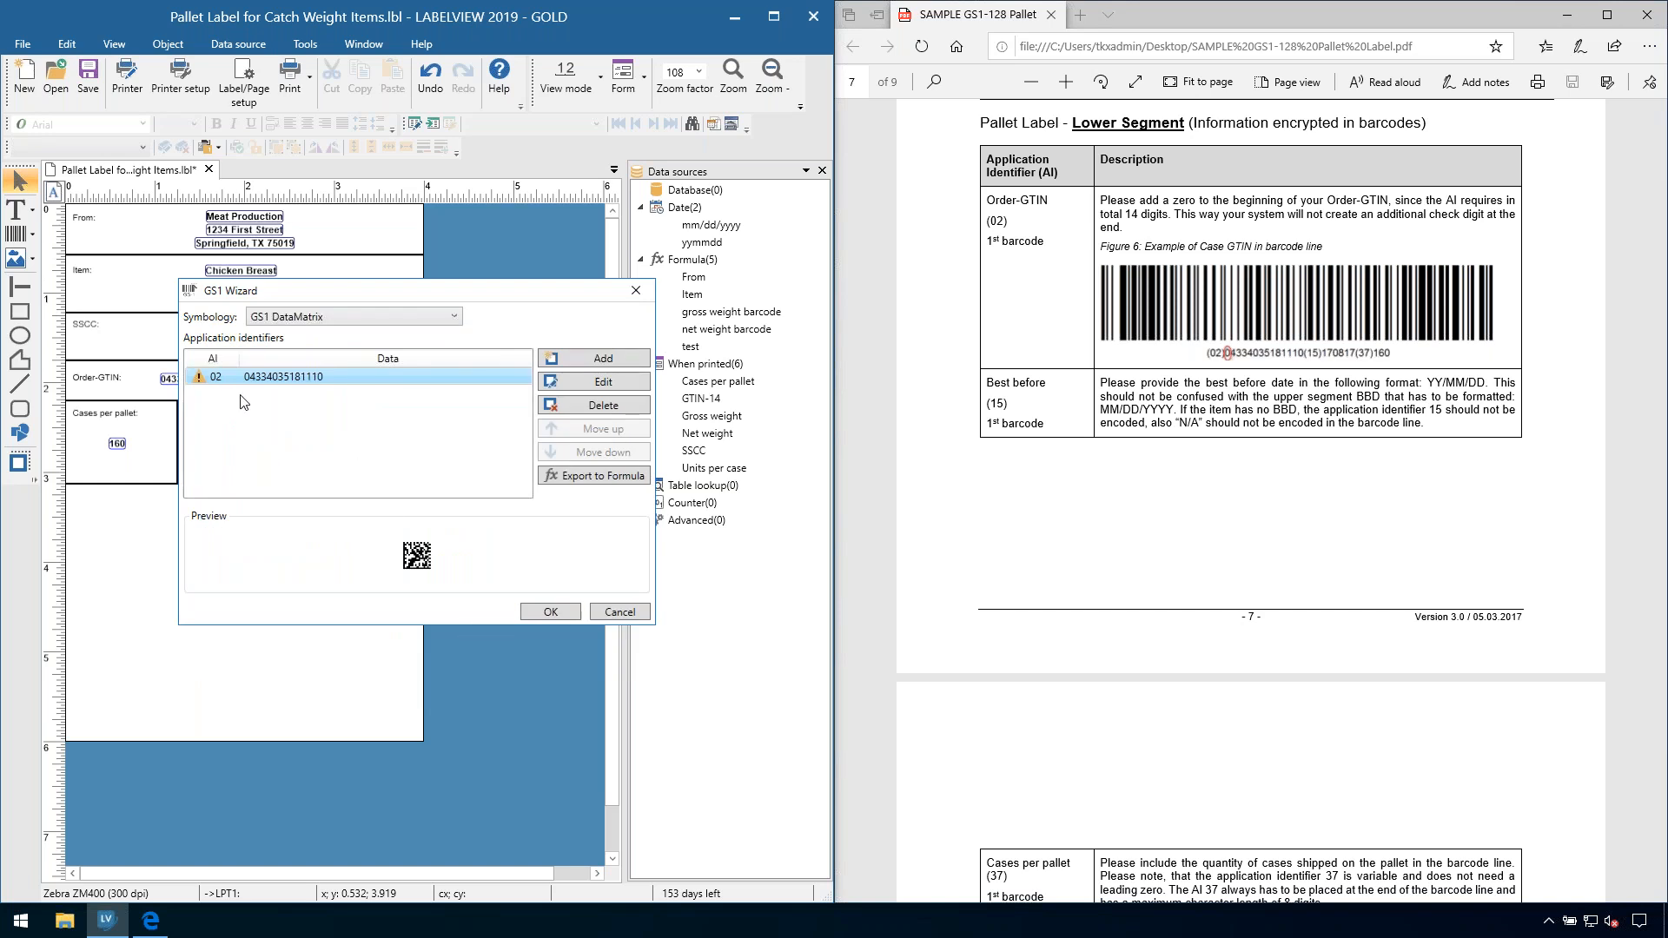
Step: Add application identifier 15, Best before date, with the variable yymmdd as its data source
click(580, 361)
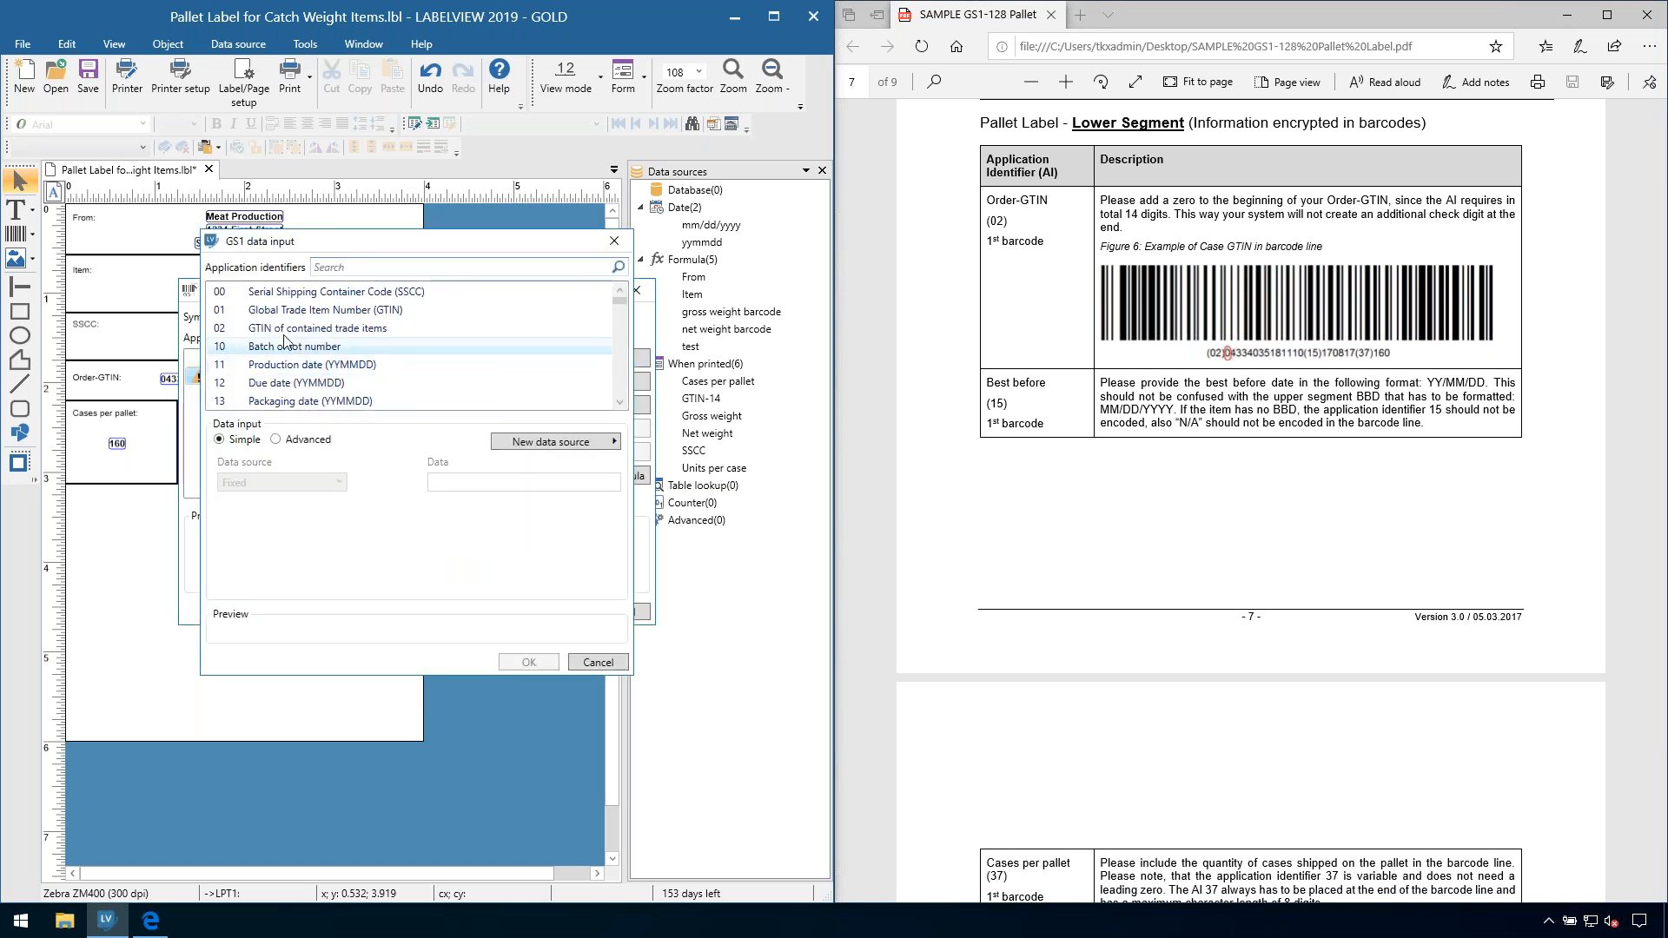
scroll(260, 382, down, 1)
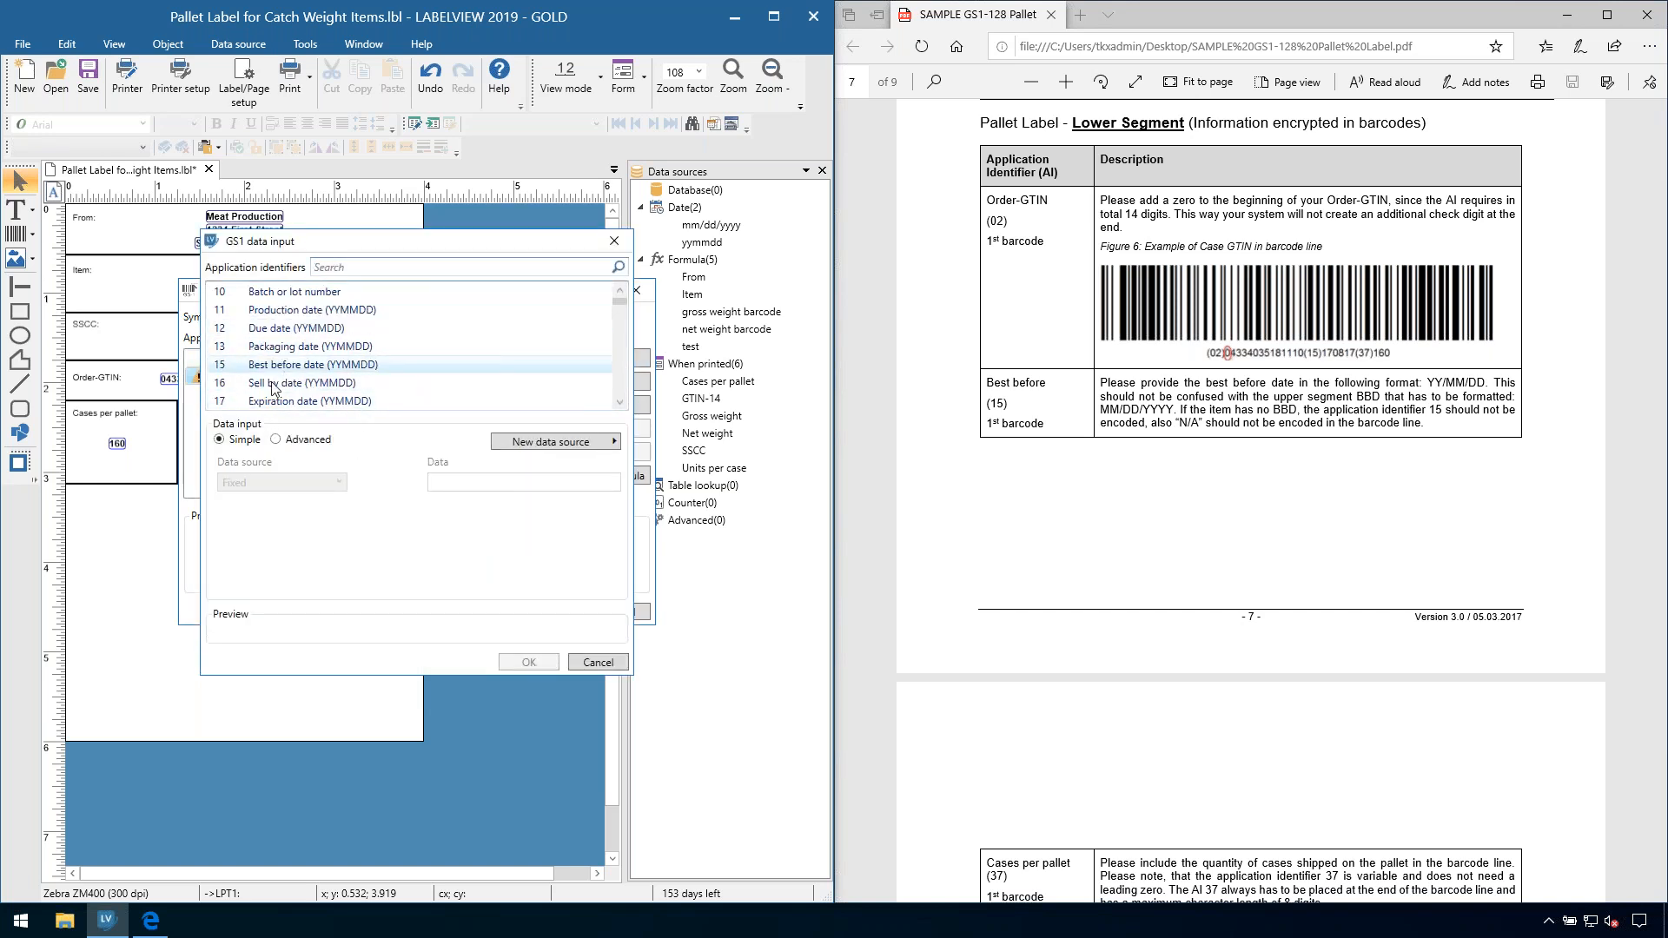
click(265, 365)
click(281, 482)
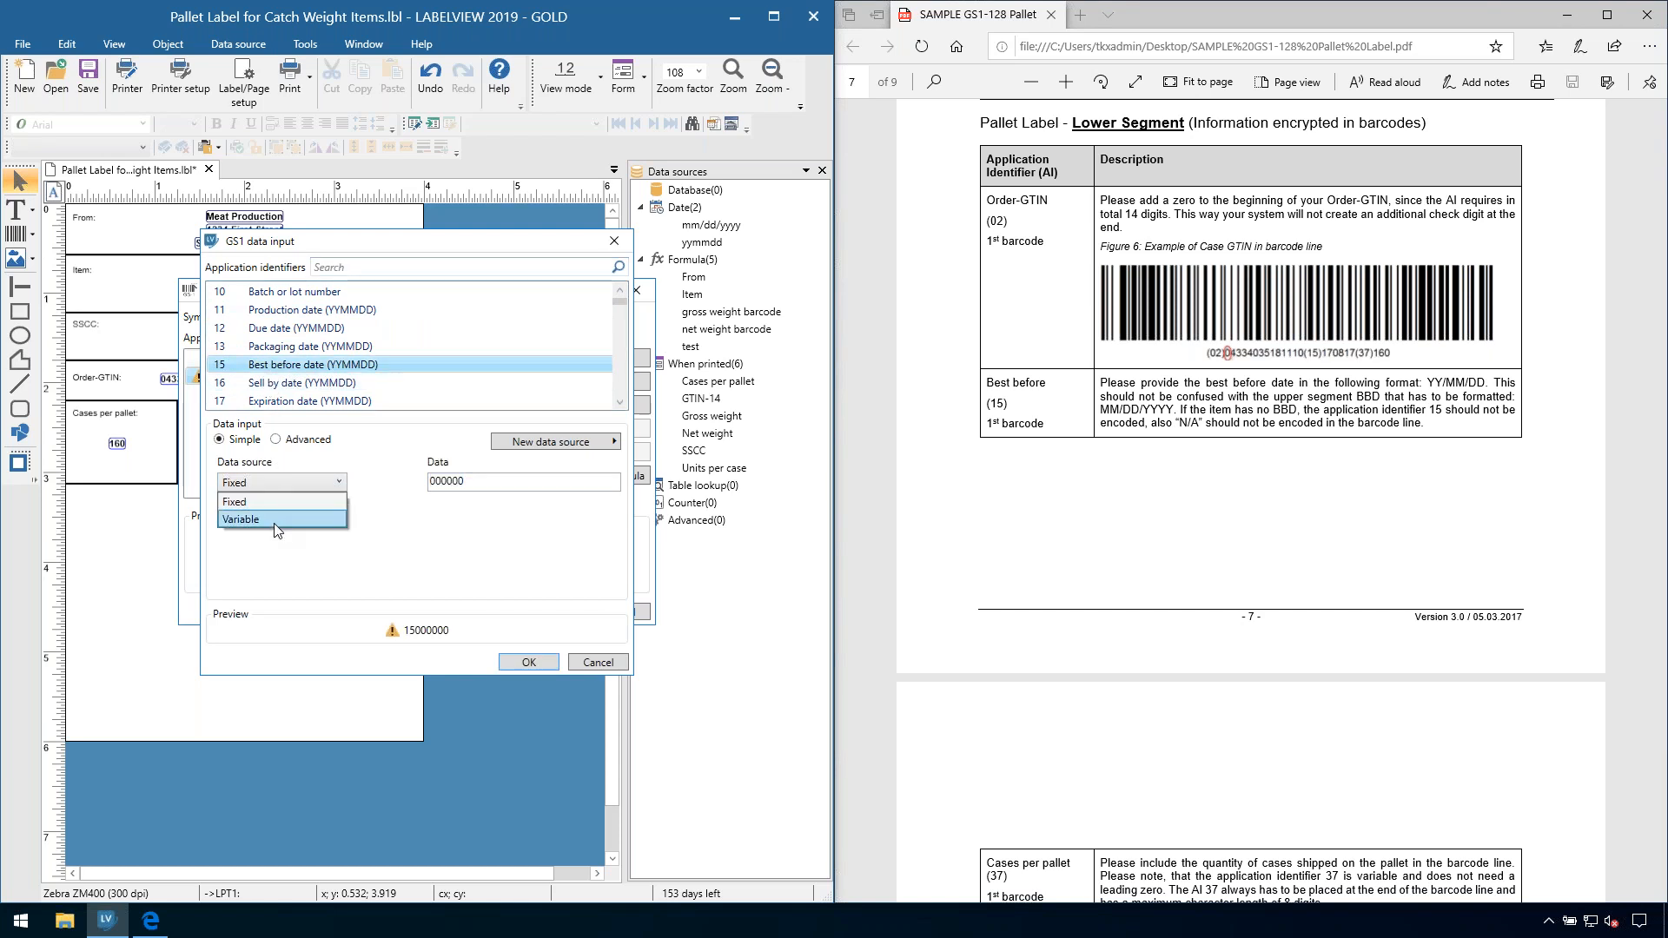
click(274, 522)
click(489, 483)
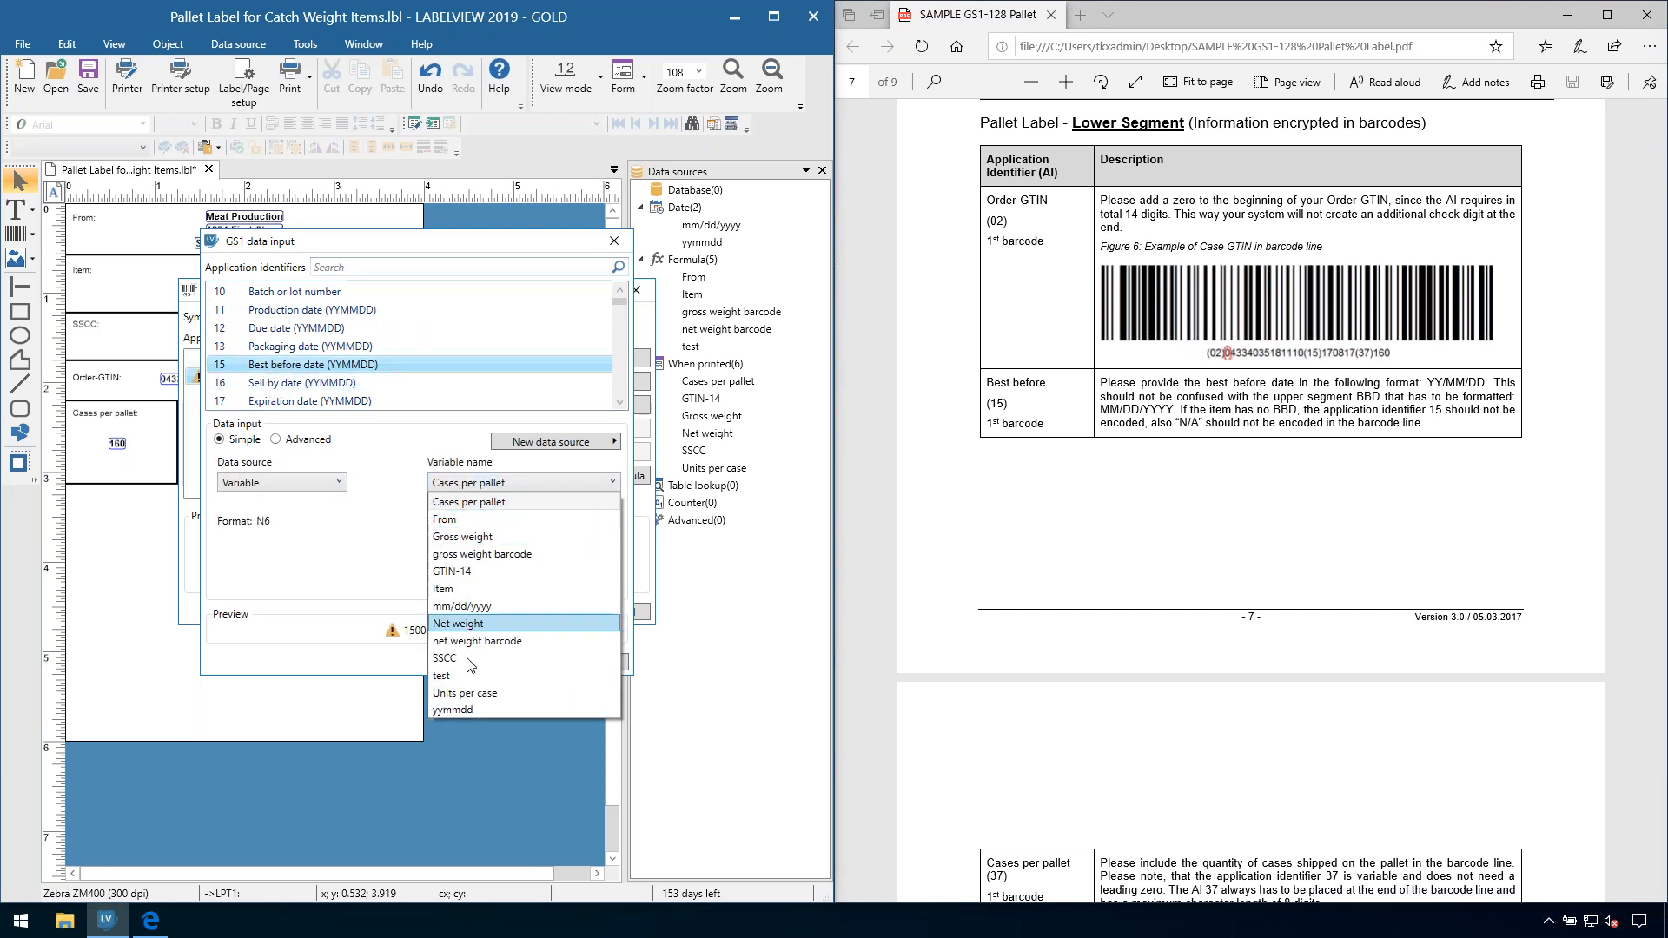
click(461, 708)
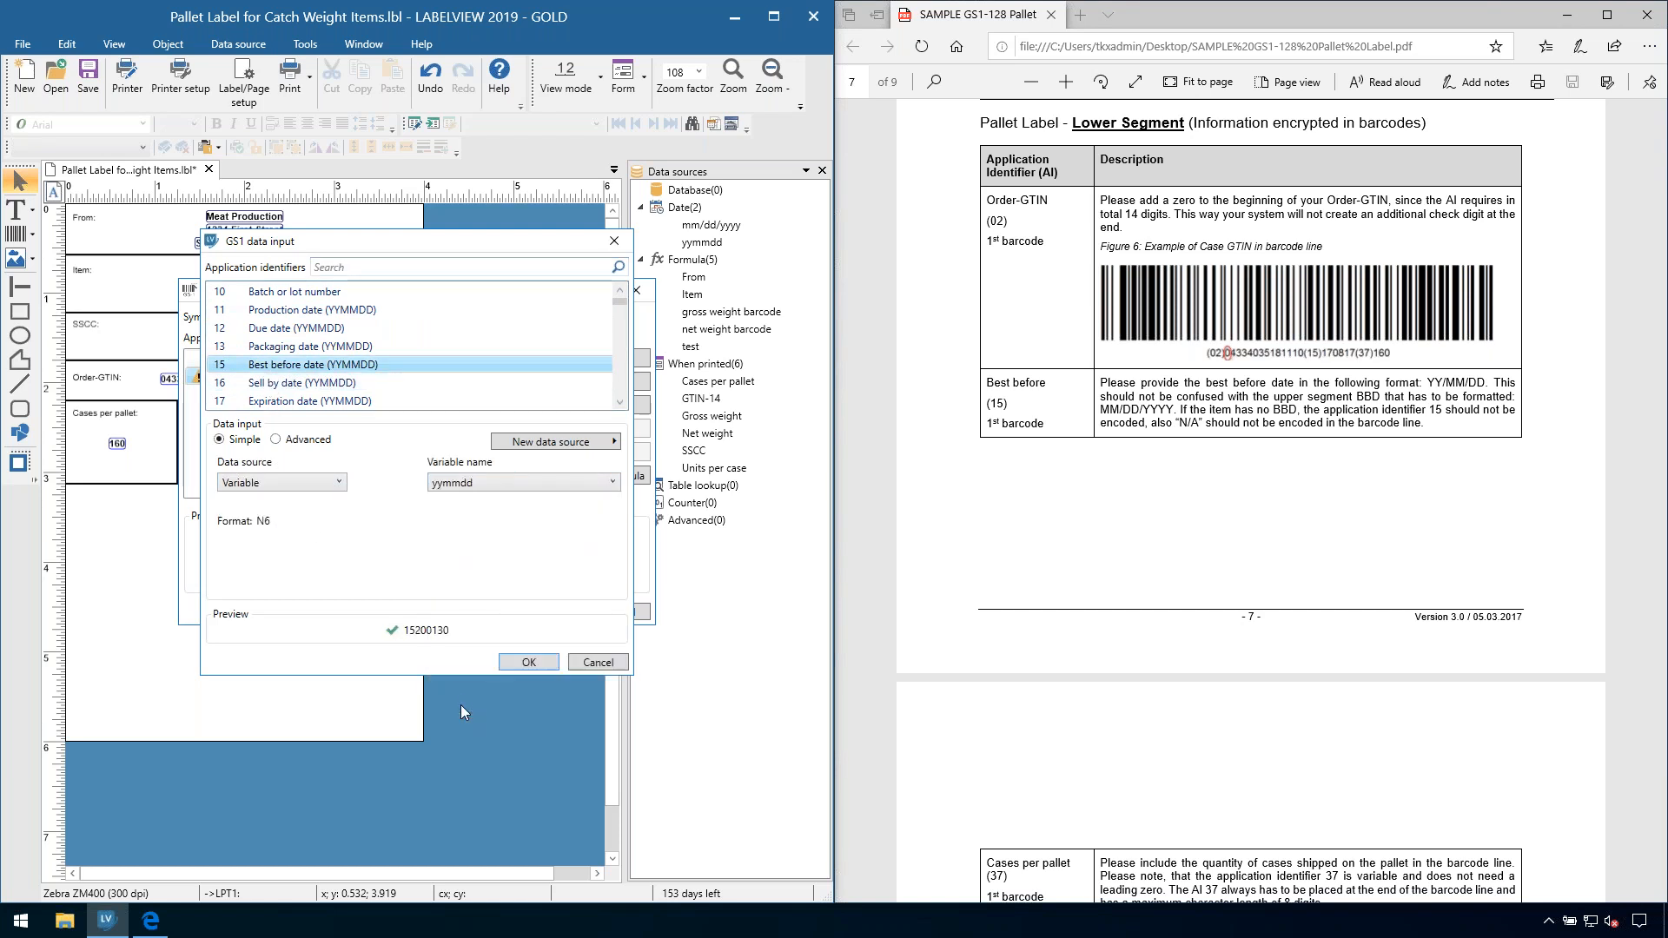
click(528, 662)
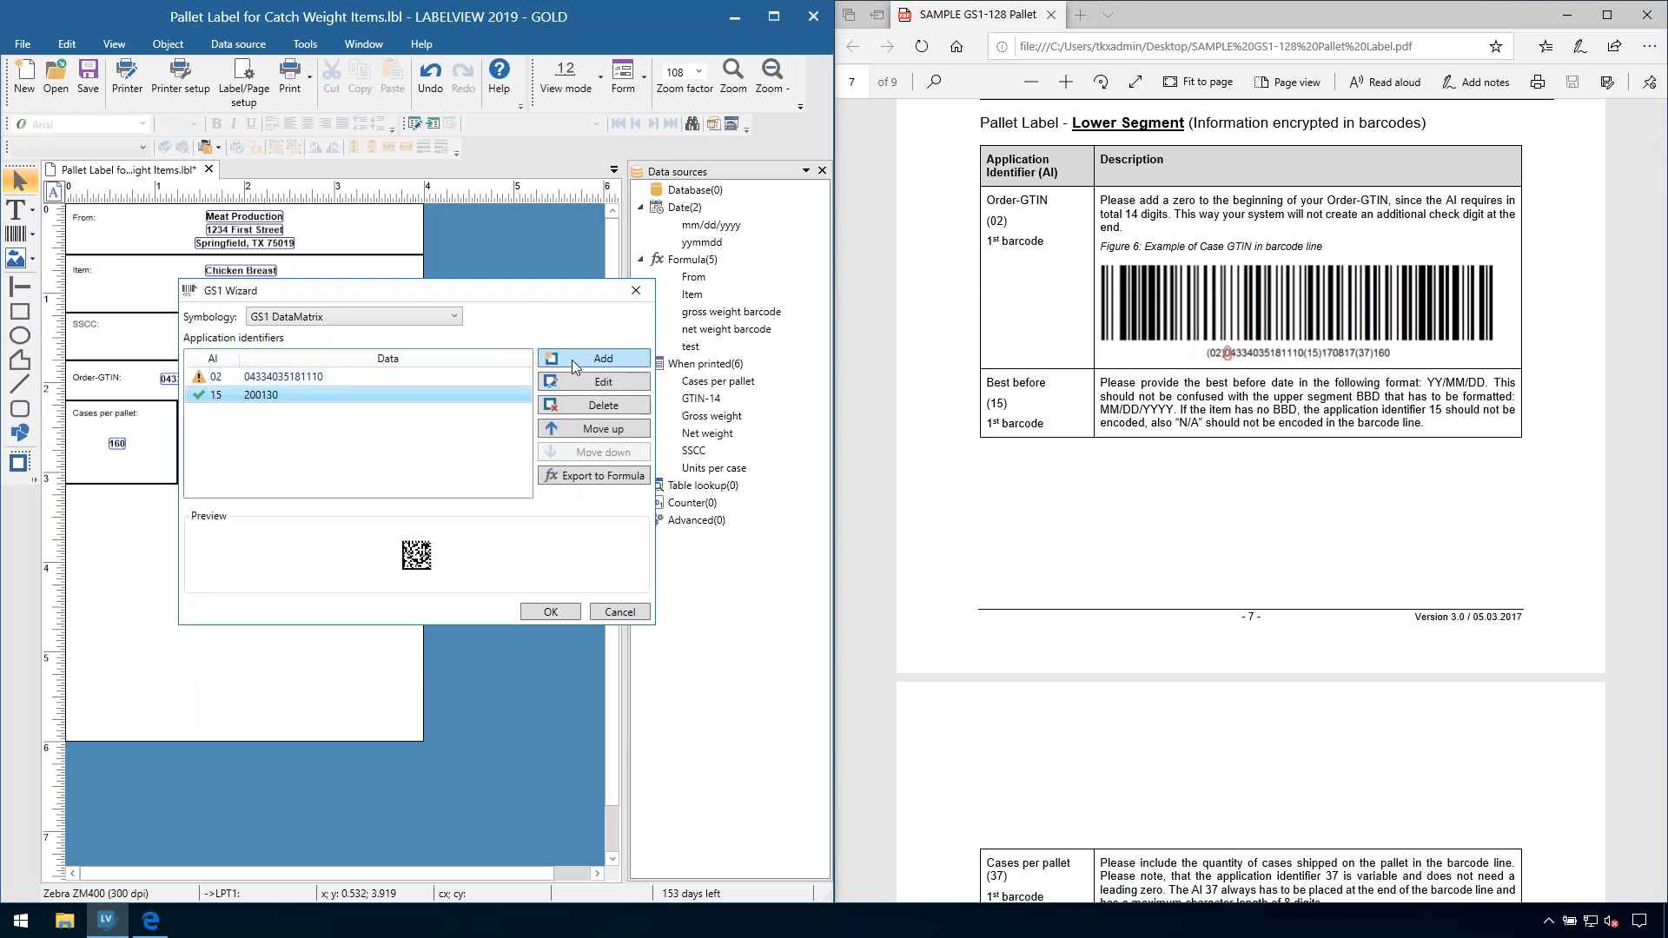
Step: Add application identifier 37, the count of trade items, with the variable Cases per pallet as its data source
scroll(919, 561, down, 8)
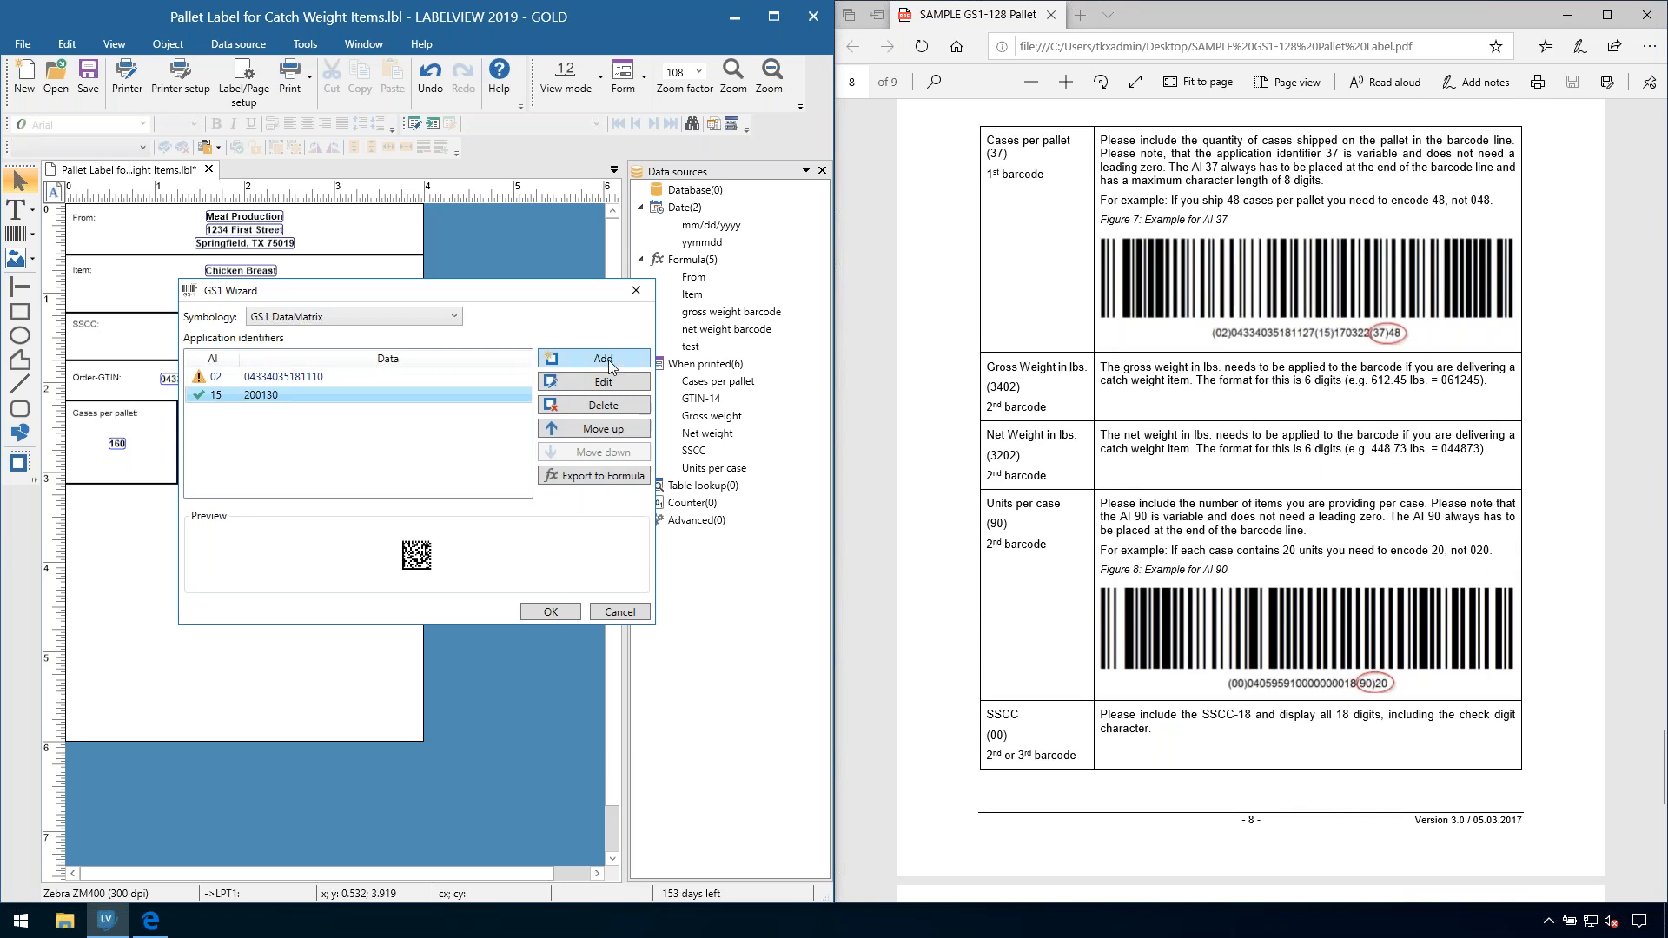
click(607, 359)
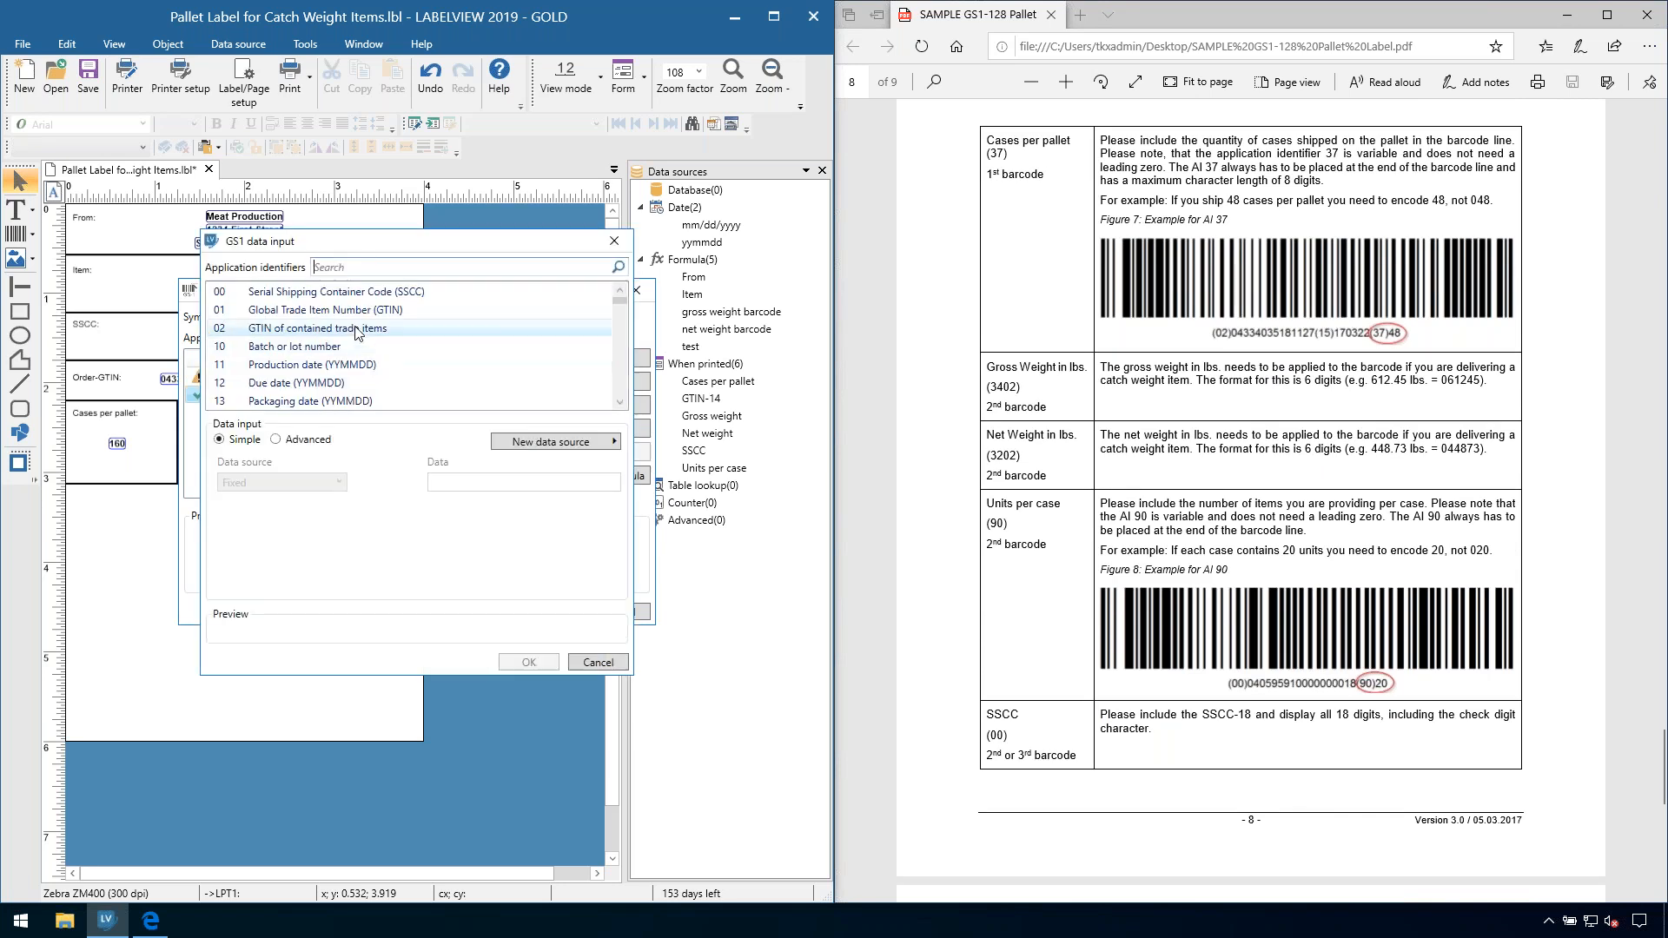
click(326, 267)
text(37)
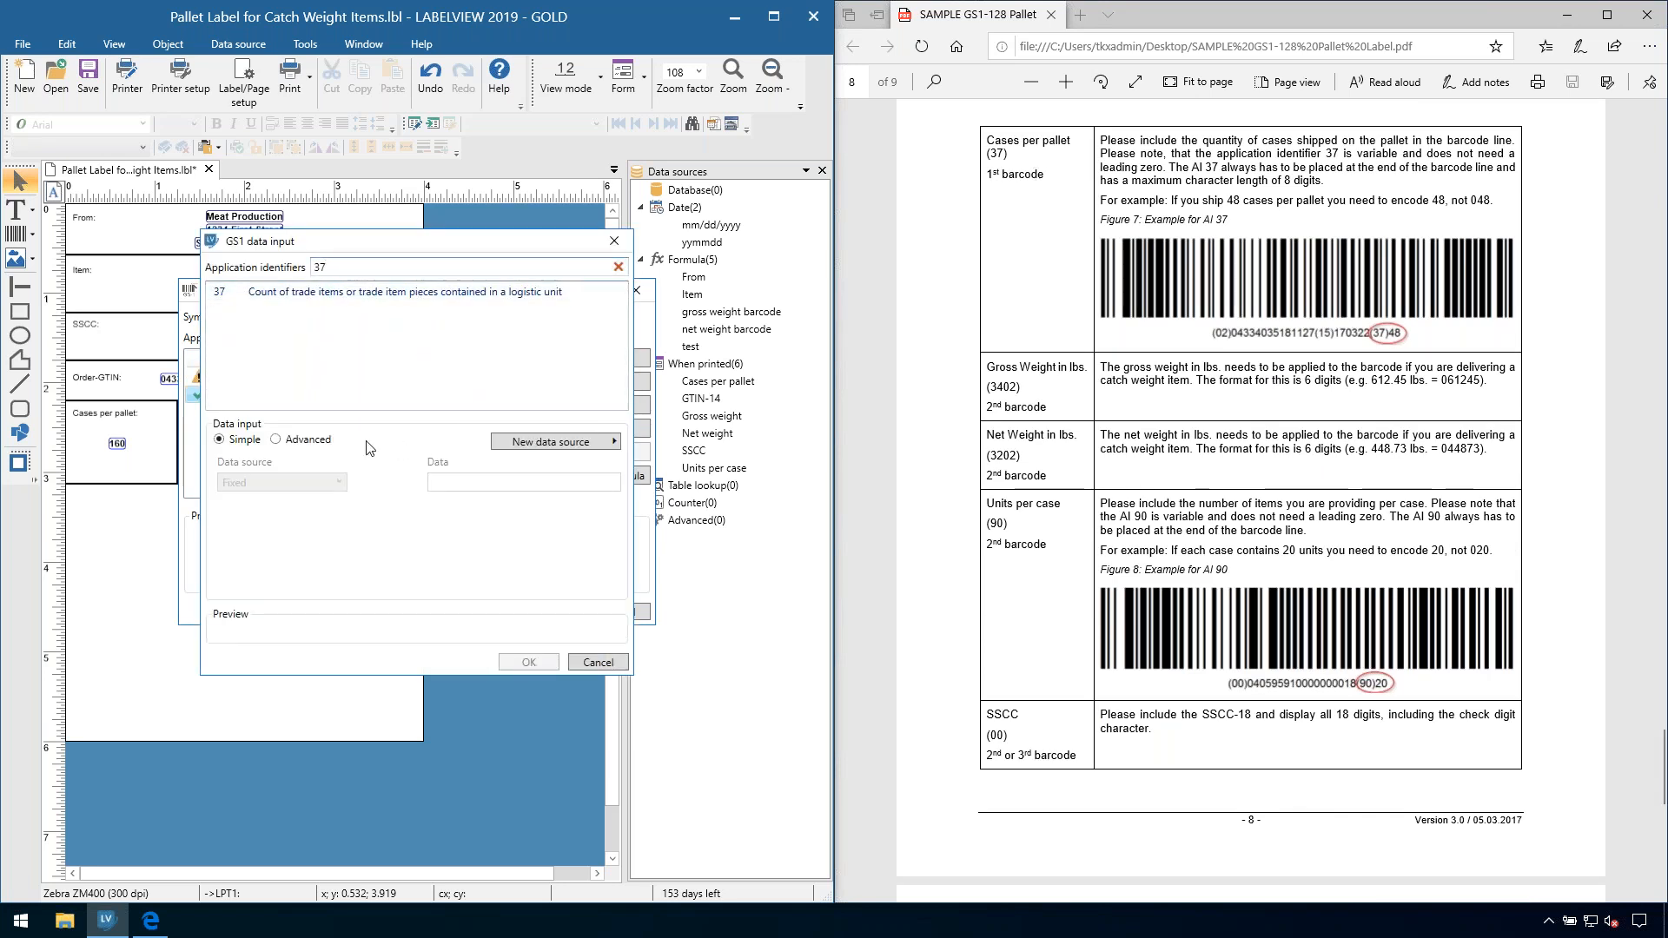
click(264, 292)
click(252, 482)
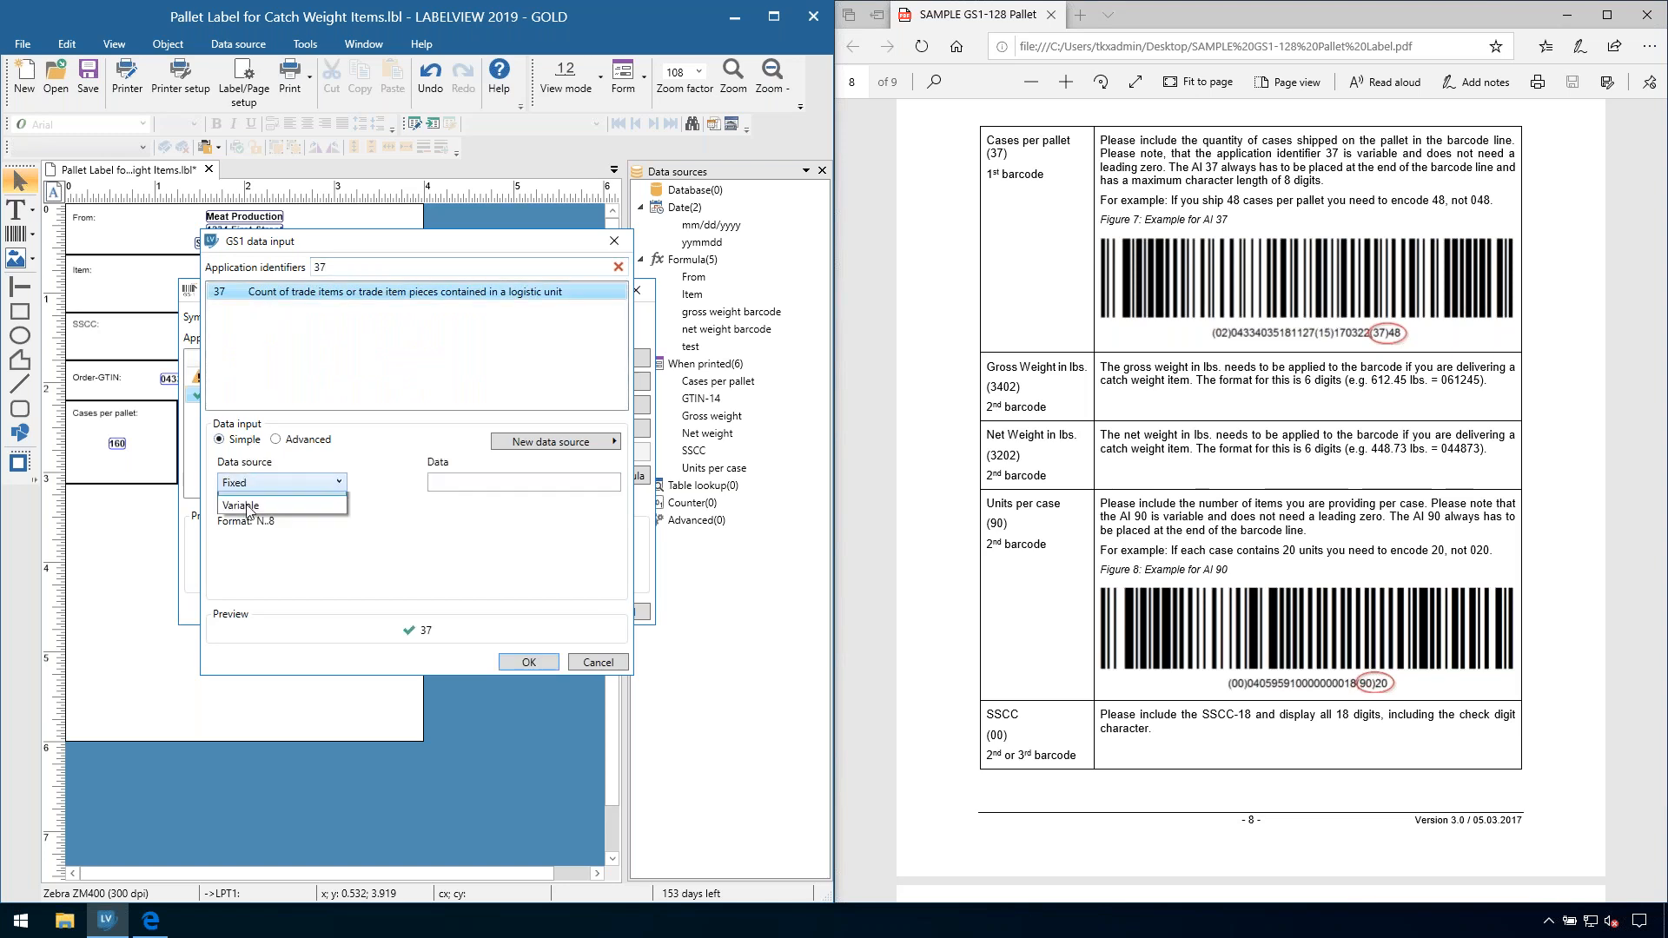
click(243, 506)
click(528, 663)
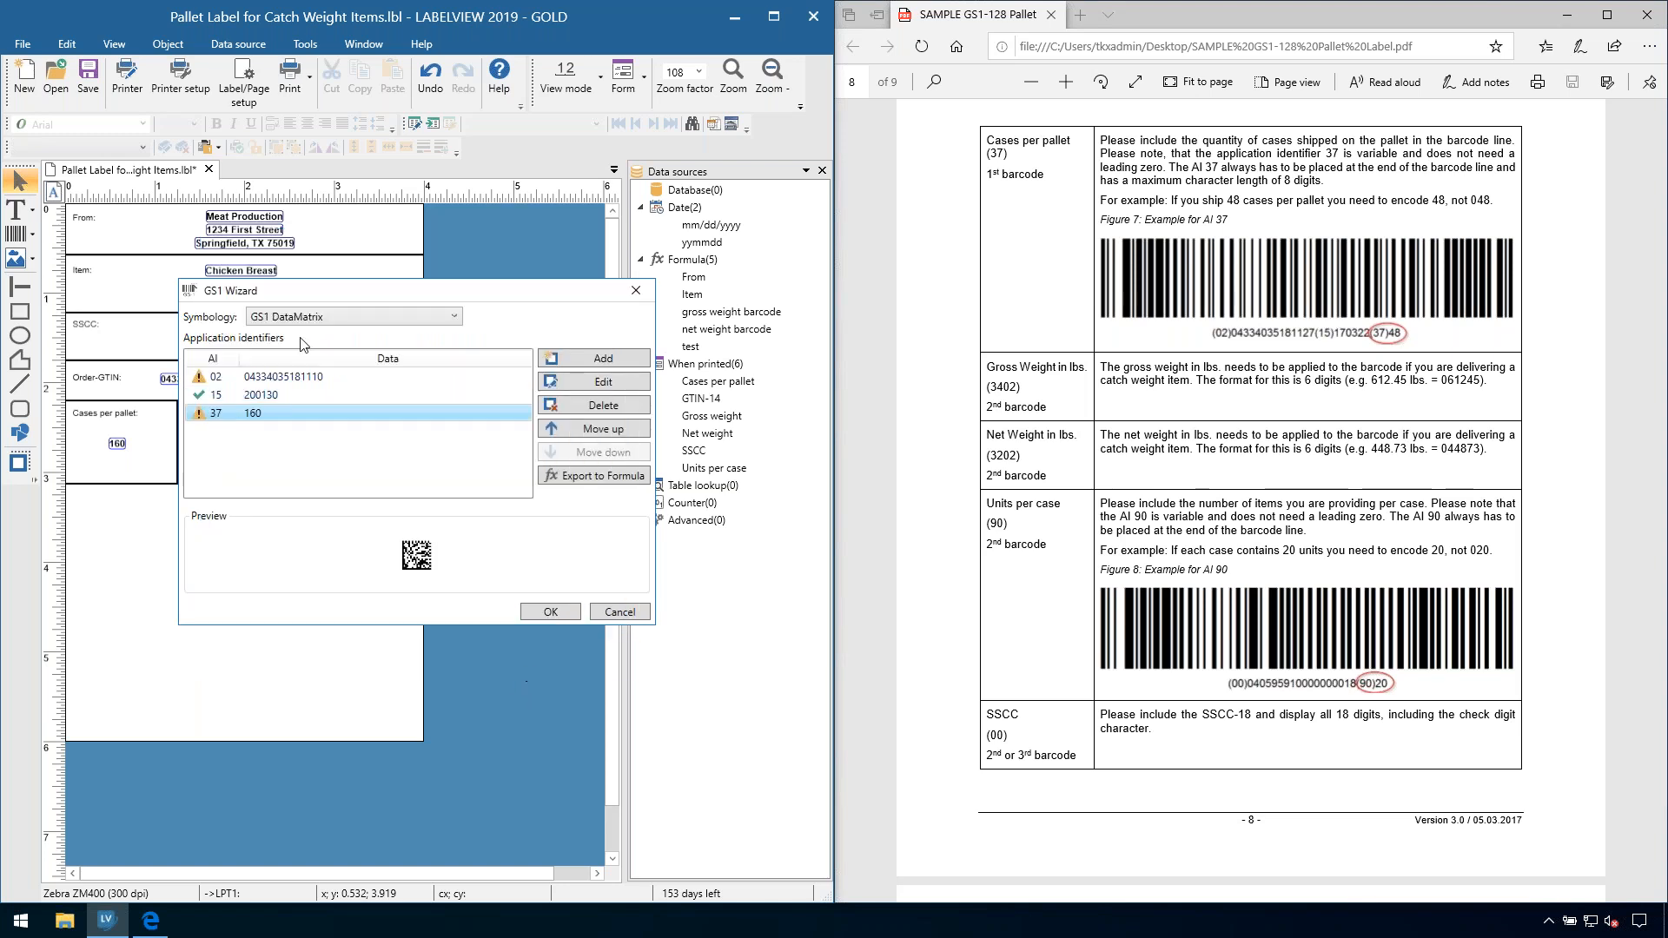
Step: Add application identifier 3402, Logistic weight in pounds, with the variable gross weight barcode as its data source
click(602, 358)
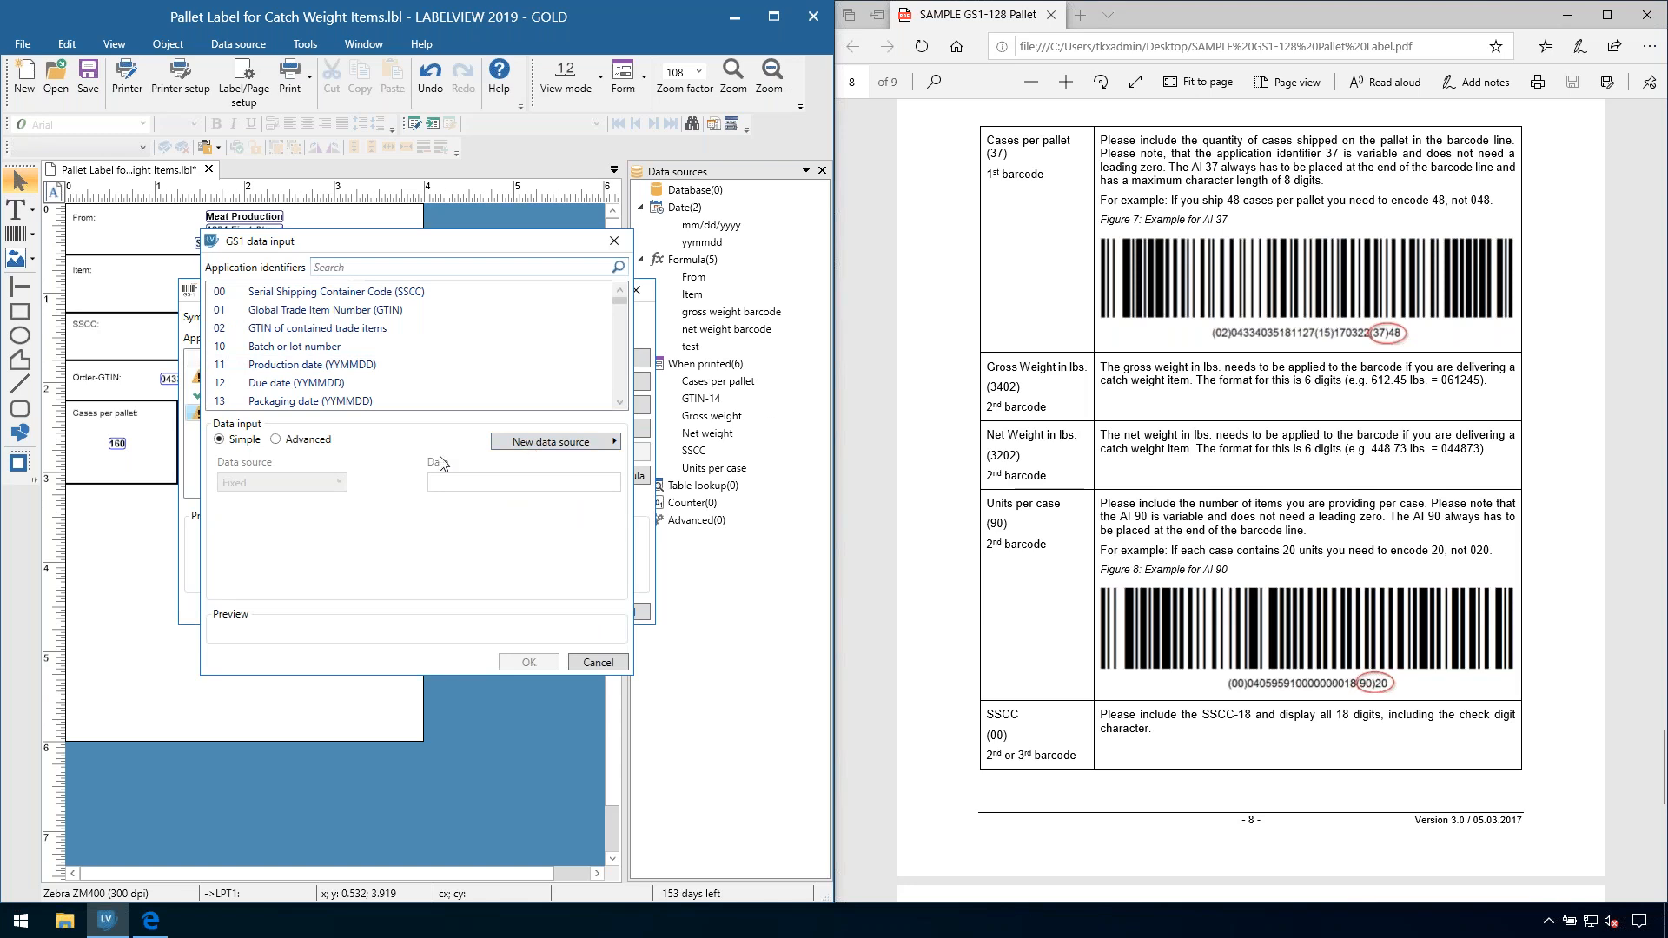
click(330, 270)
text(3402)
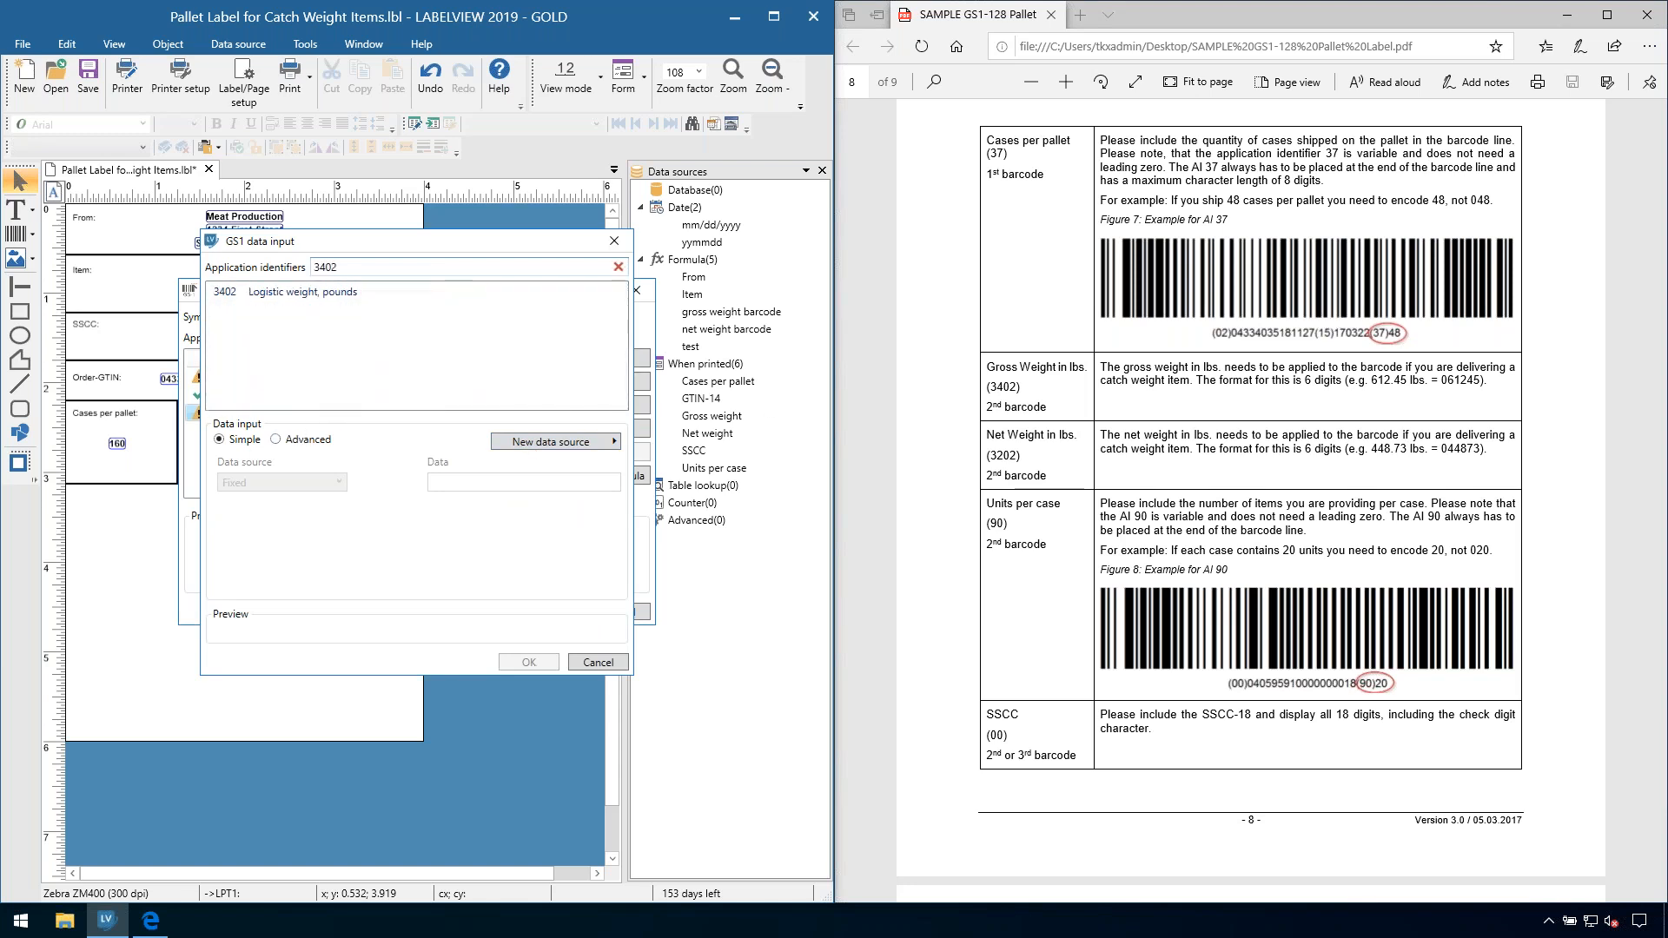
click(287, 292)
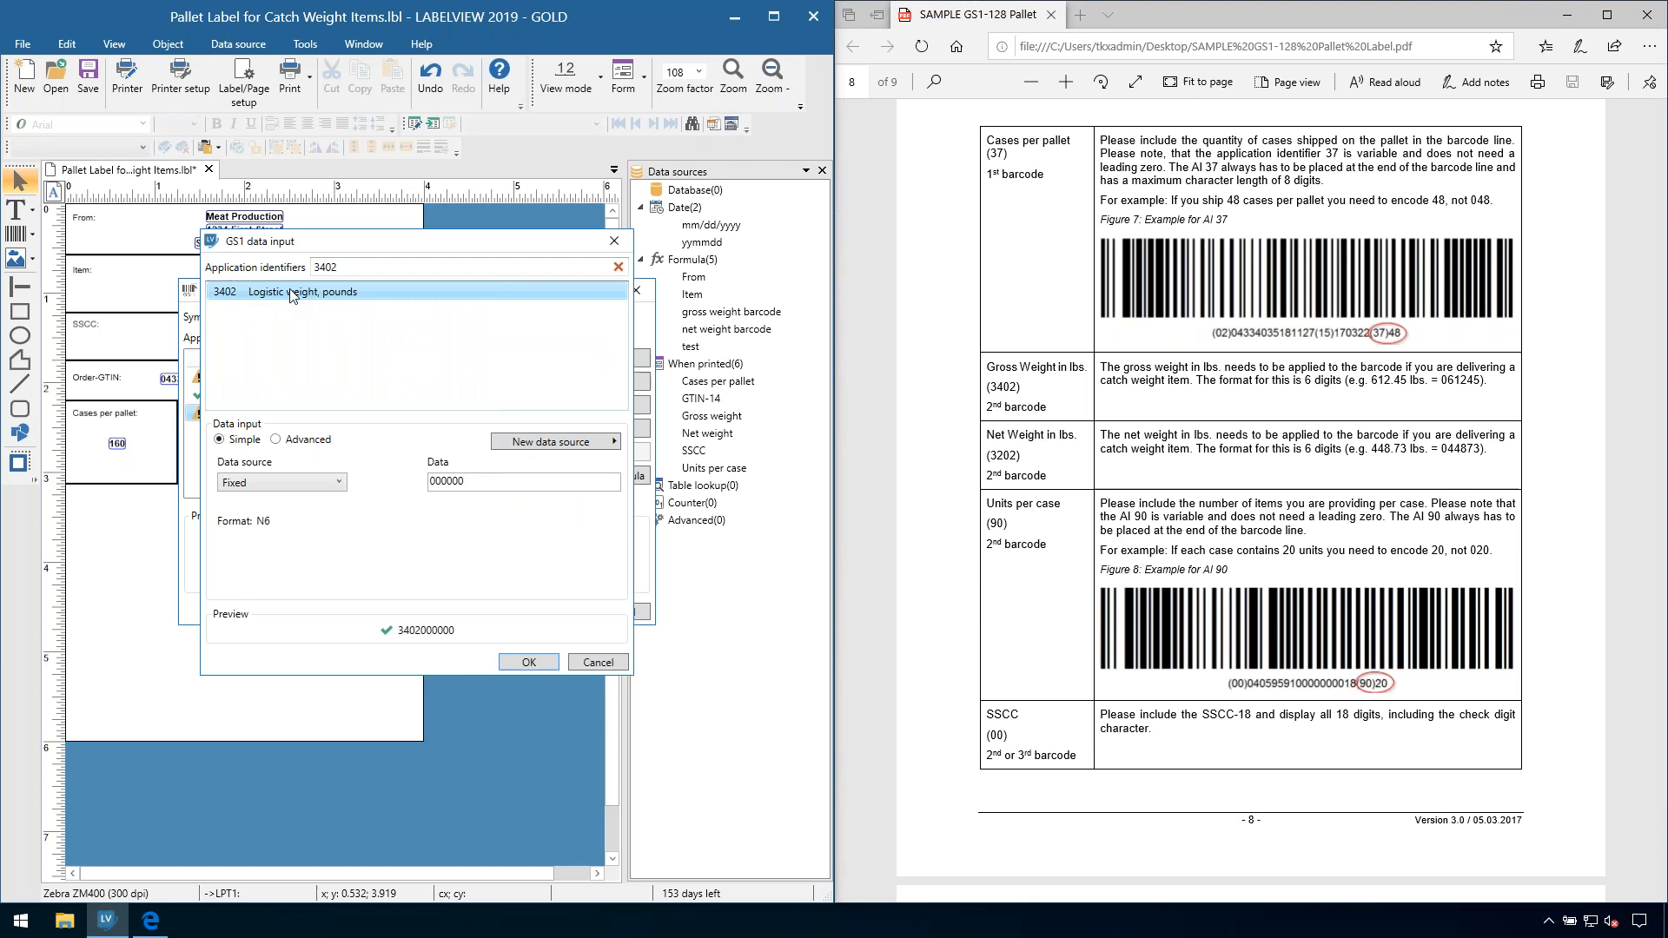
click(271, 479)
click(287, 514)
click(474, 483)
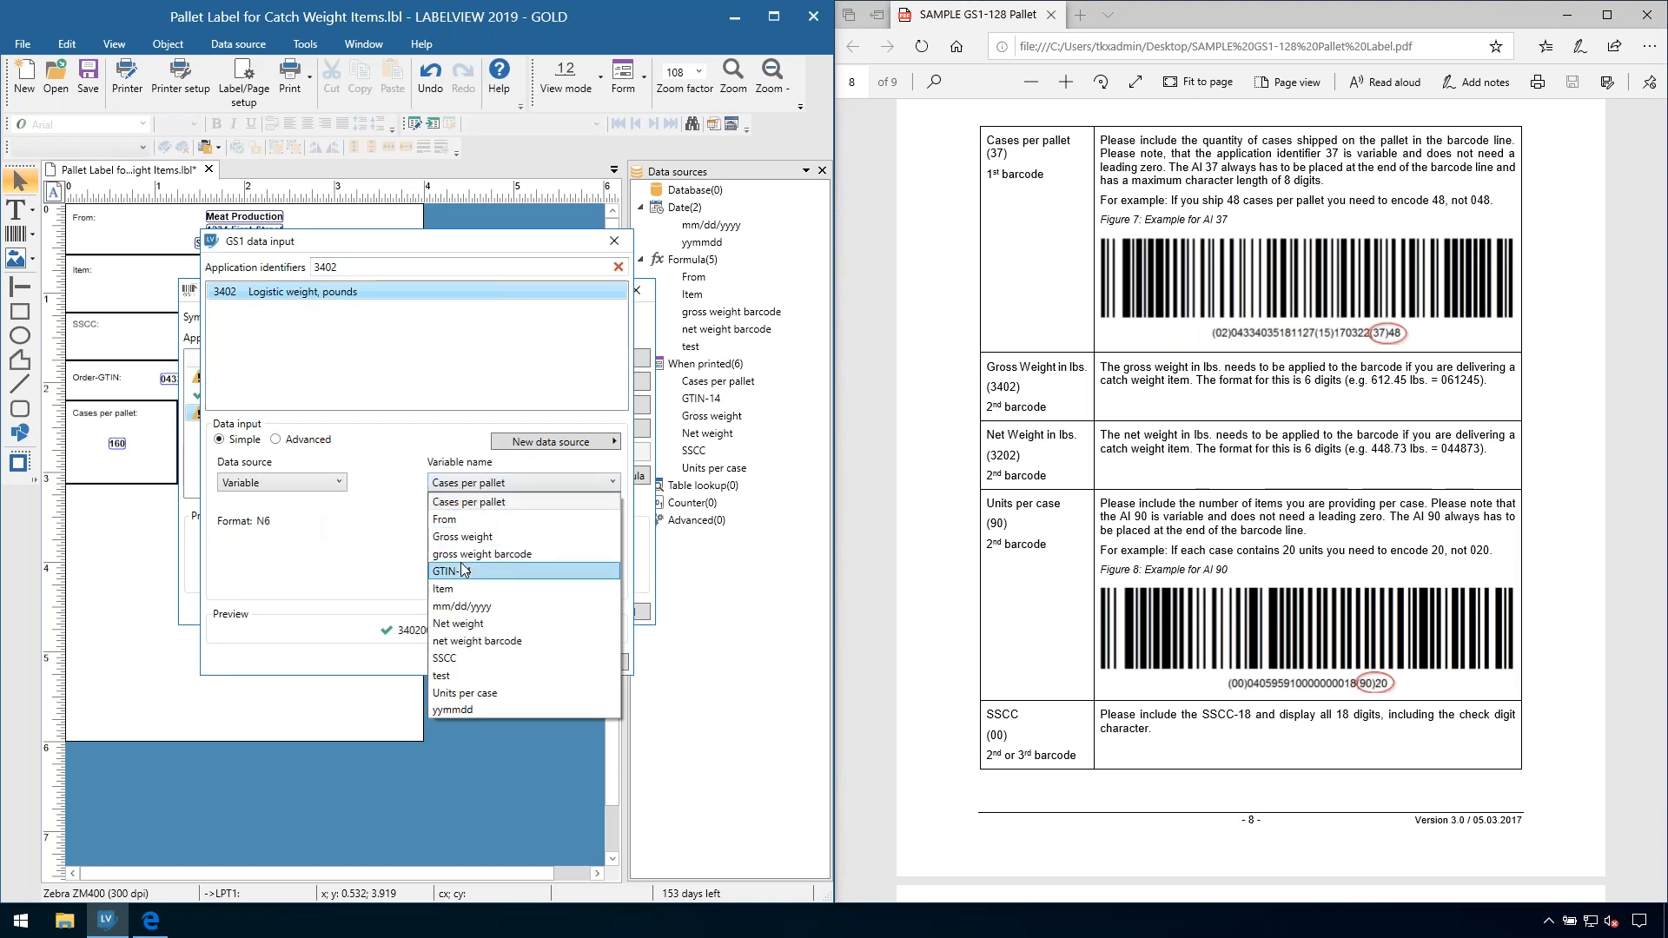
click(463, 555)
click(528, 663)
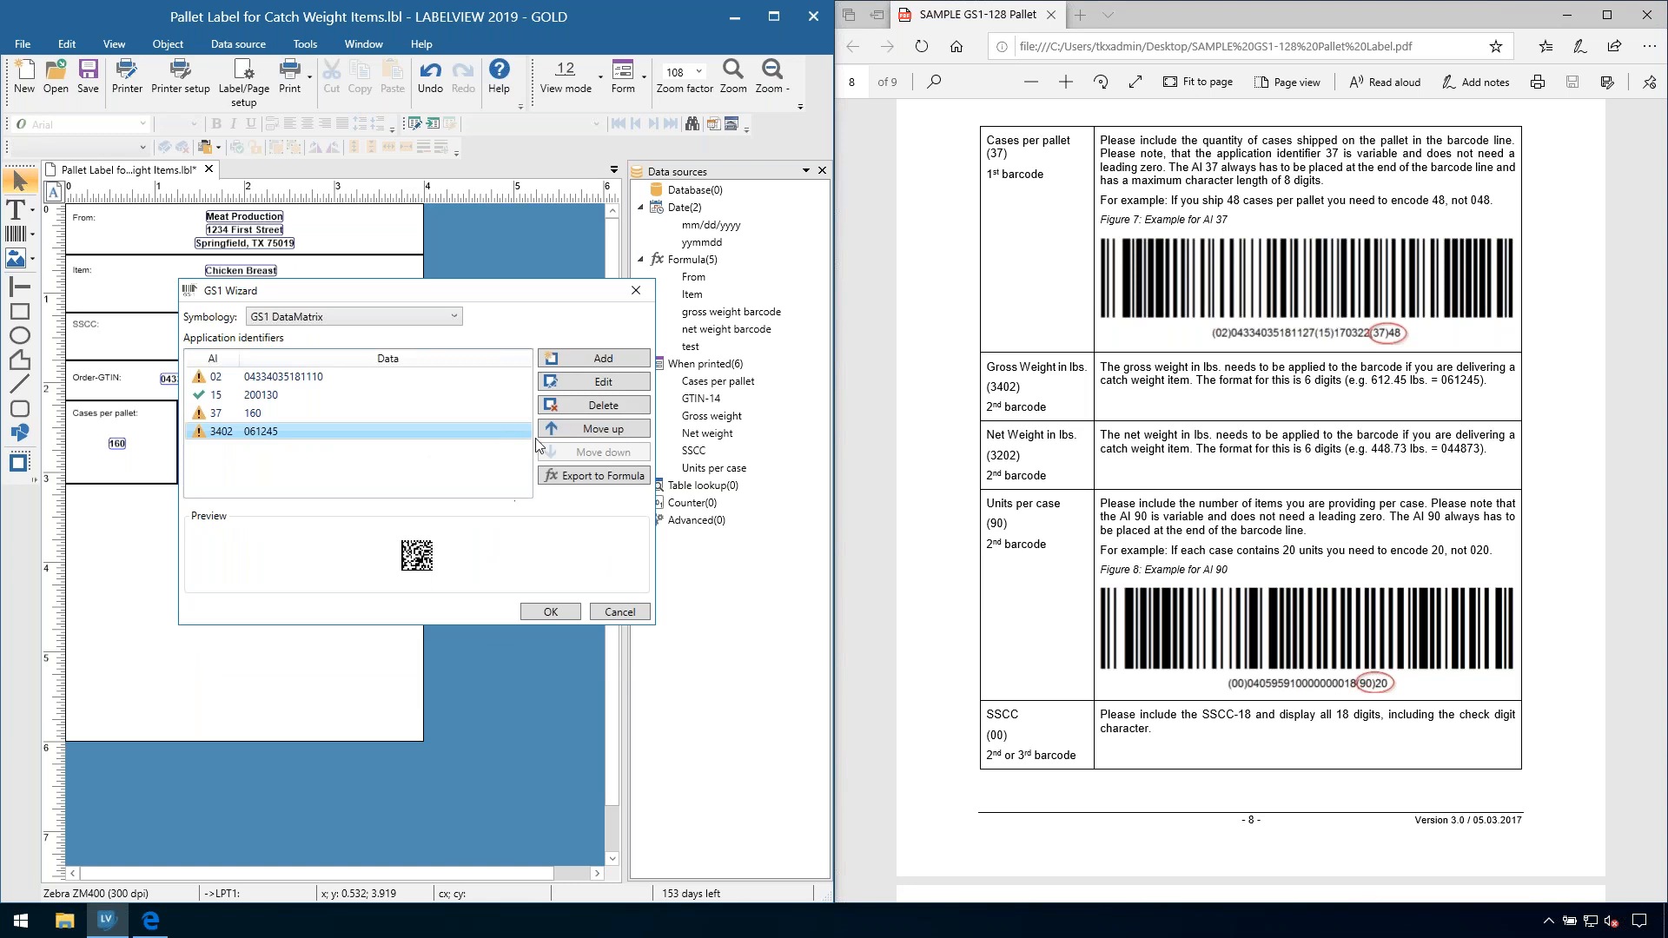
Step: Add application identifier 3202, Net weight in pounds, with the variable net weight barcode as its data source
click(561, 365)
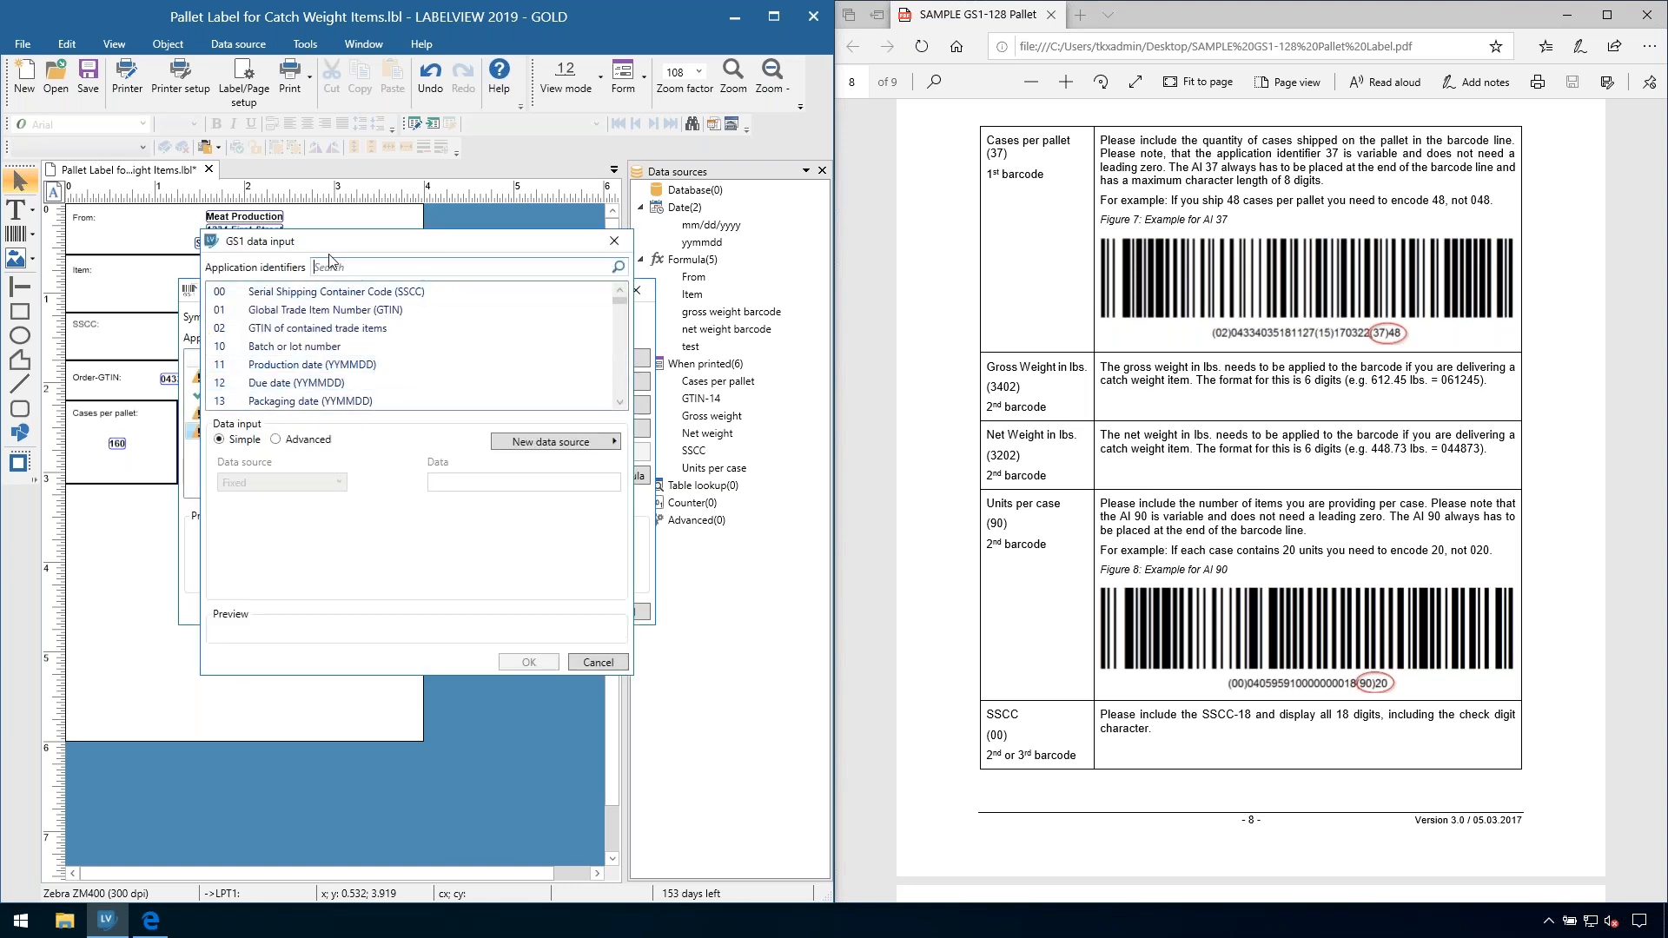
text(3202)
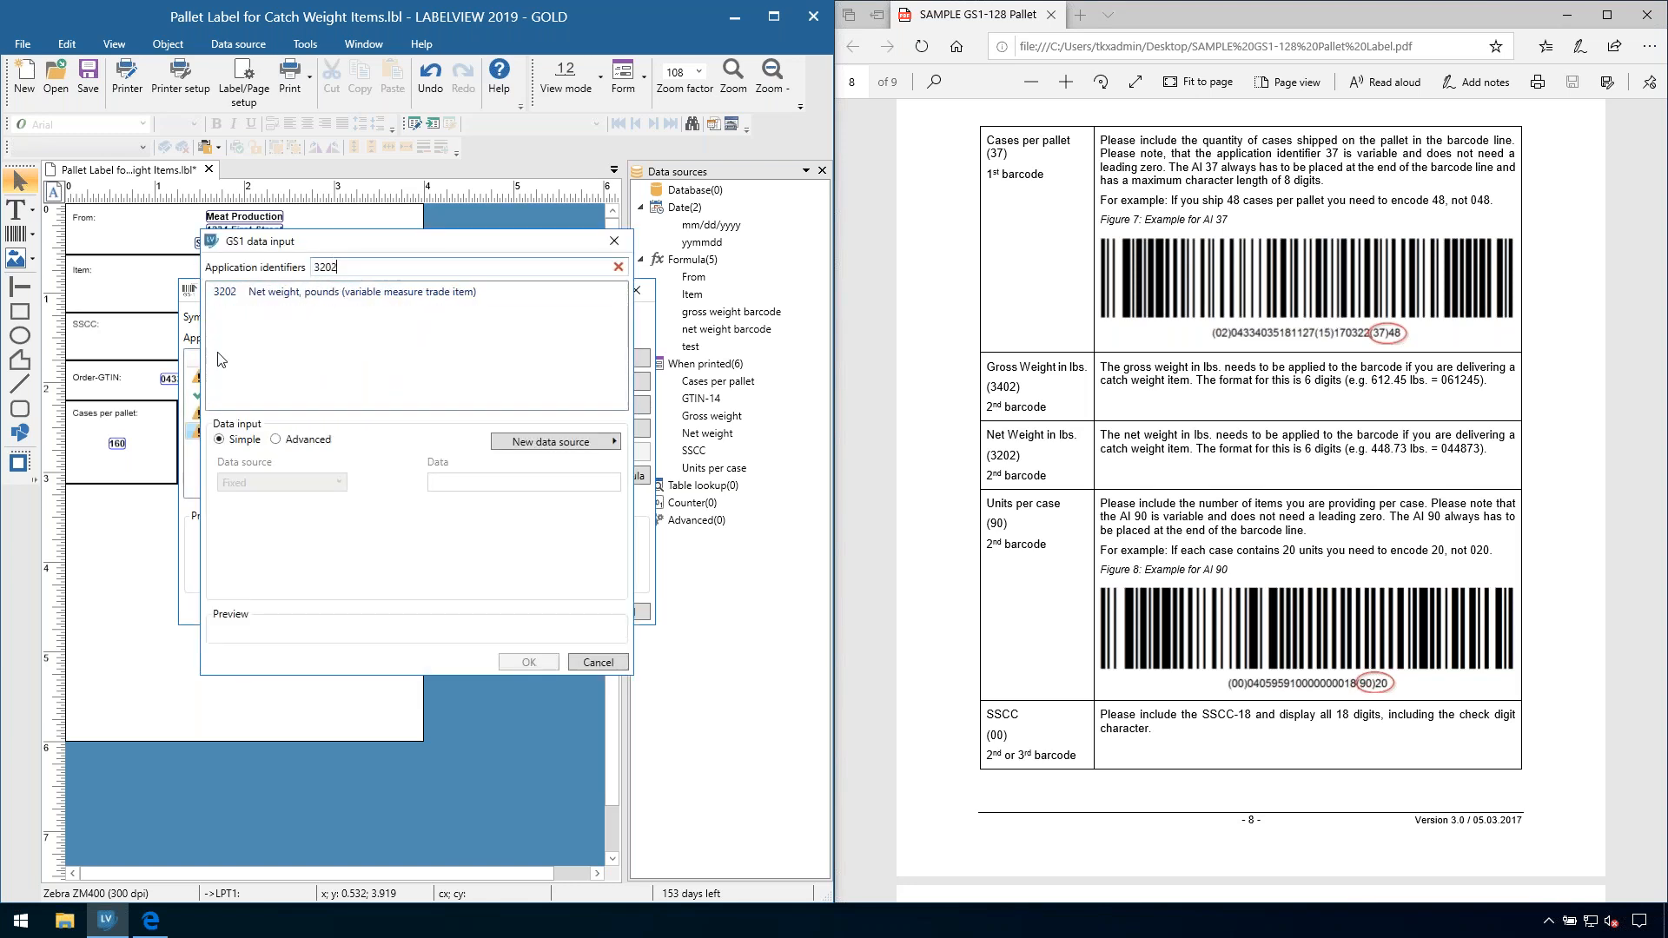
click(260, 291)
click(278, 482)
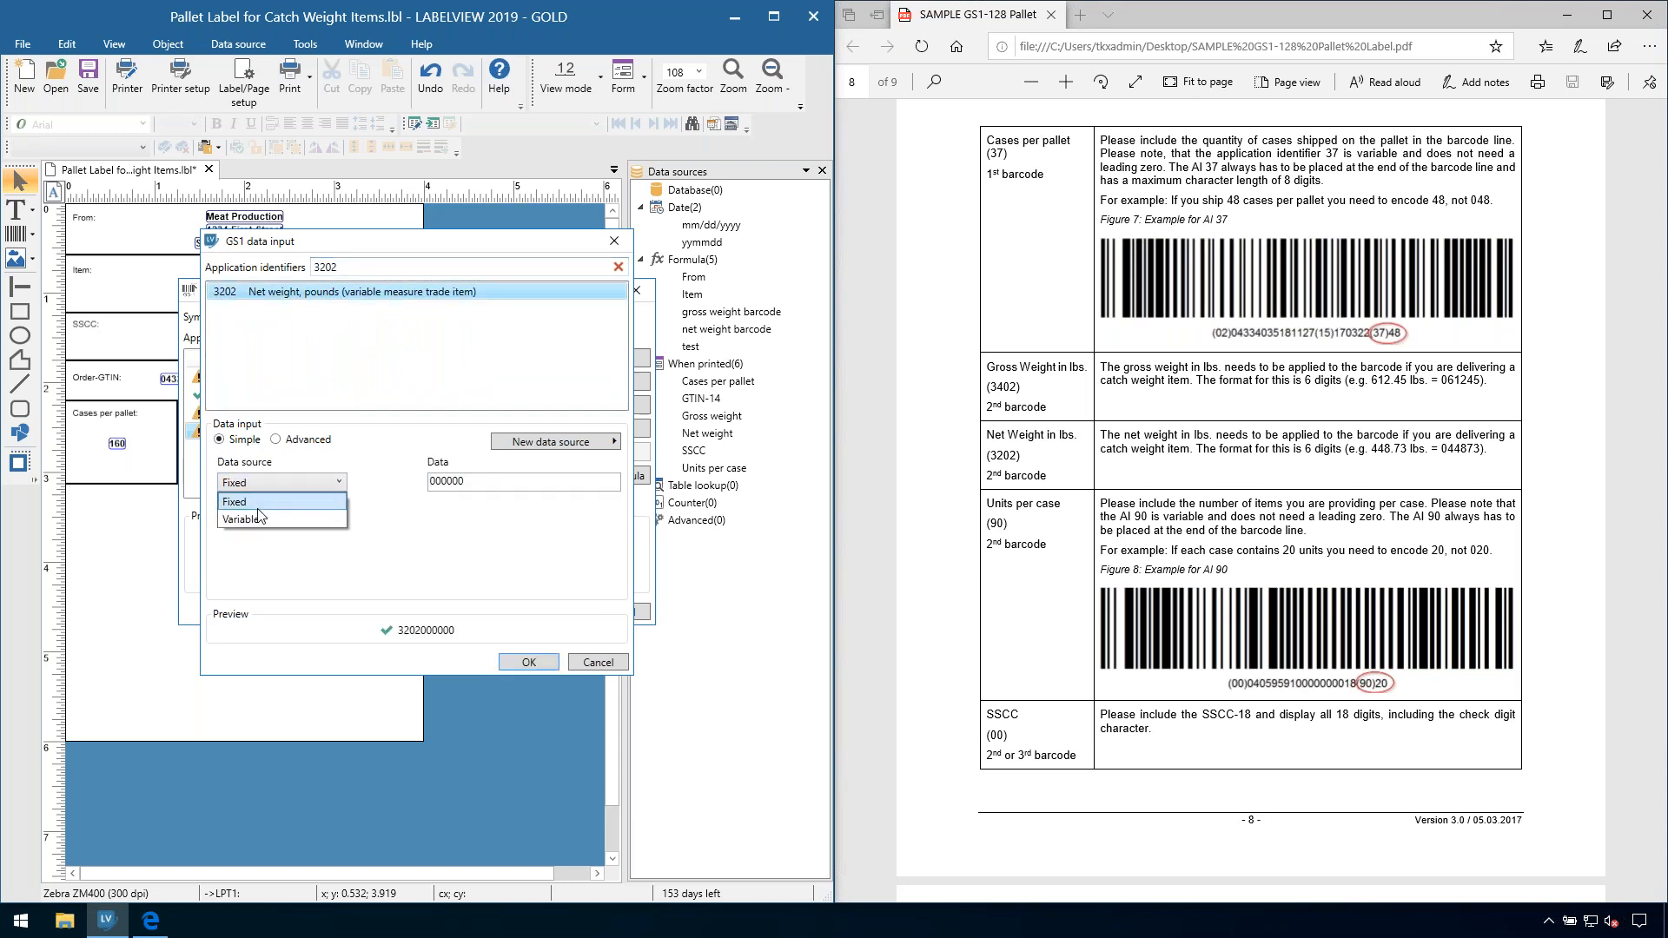
click(259, 518)
click(442, 483)
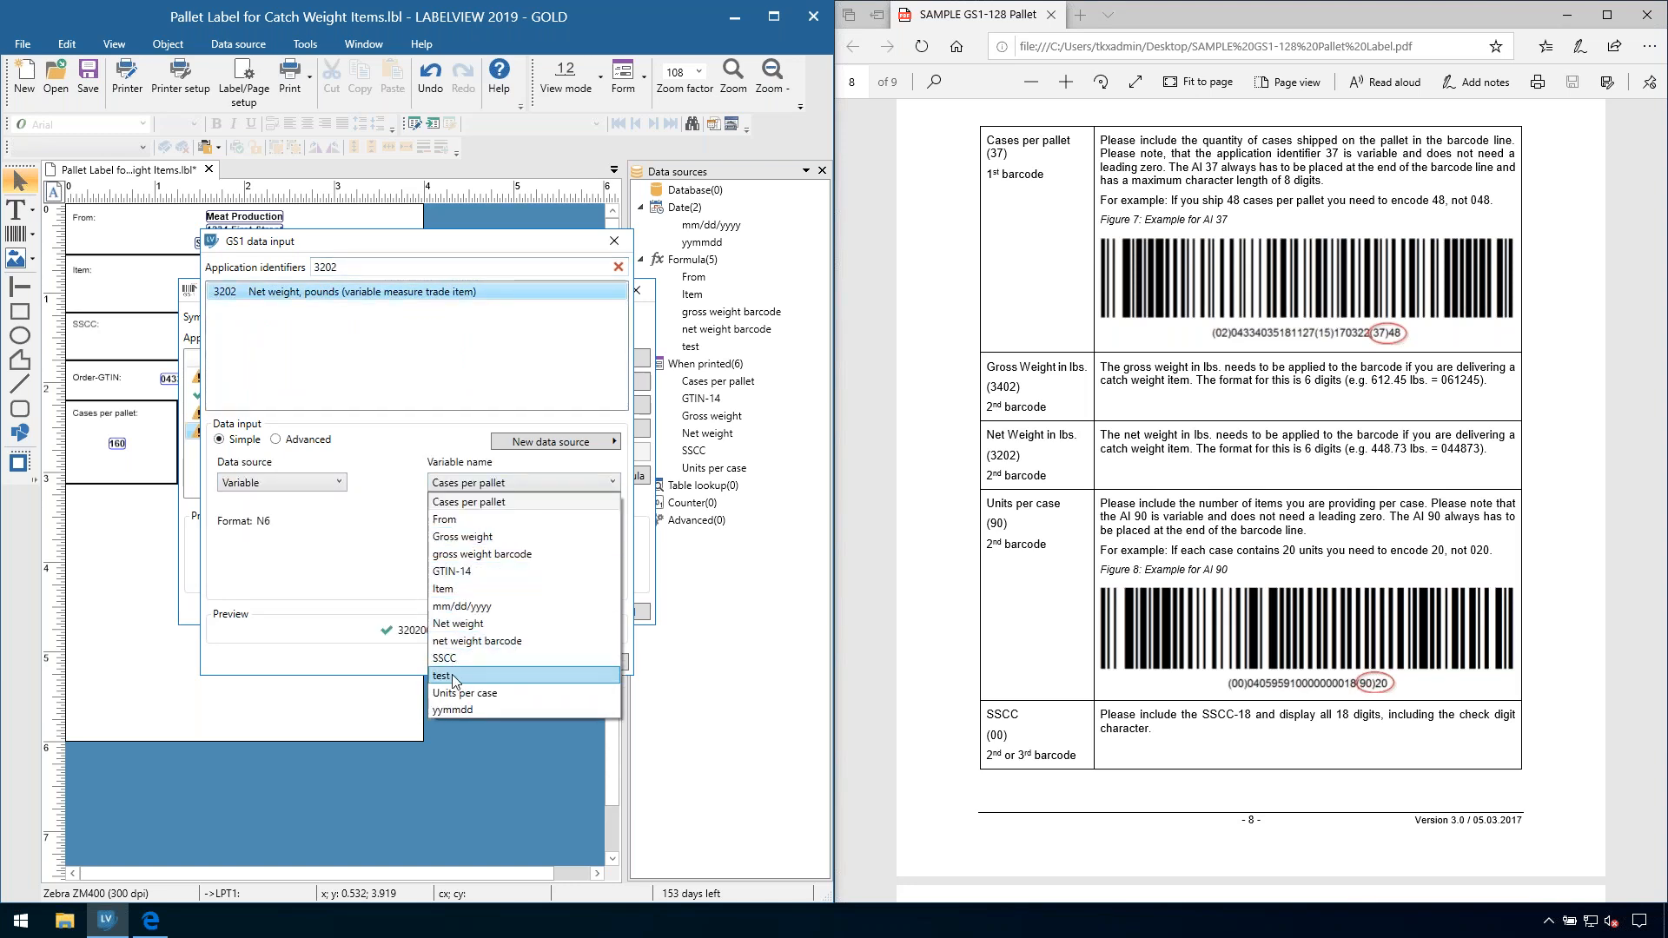
click(465, 643)
click(509, 665)
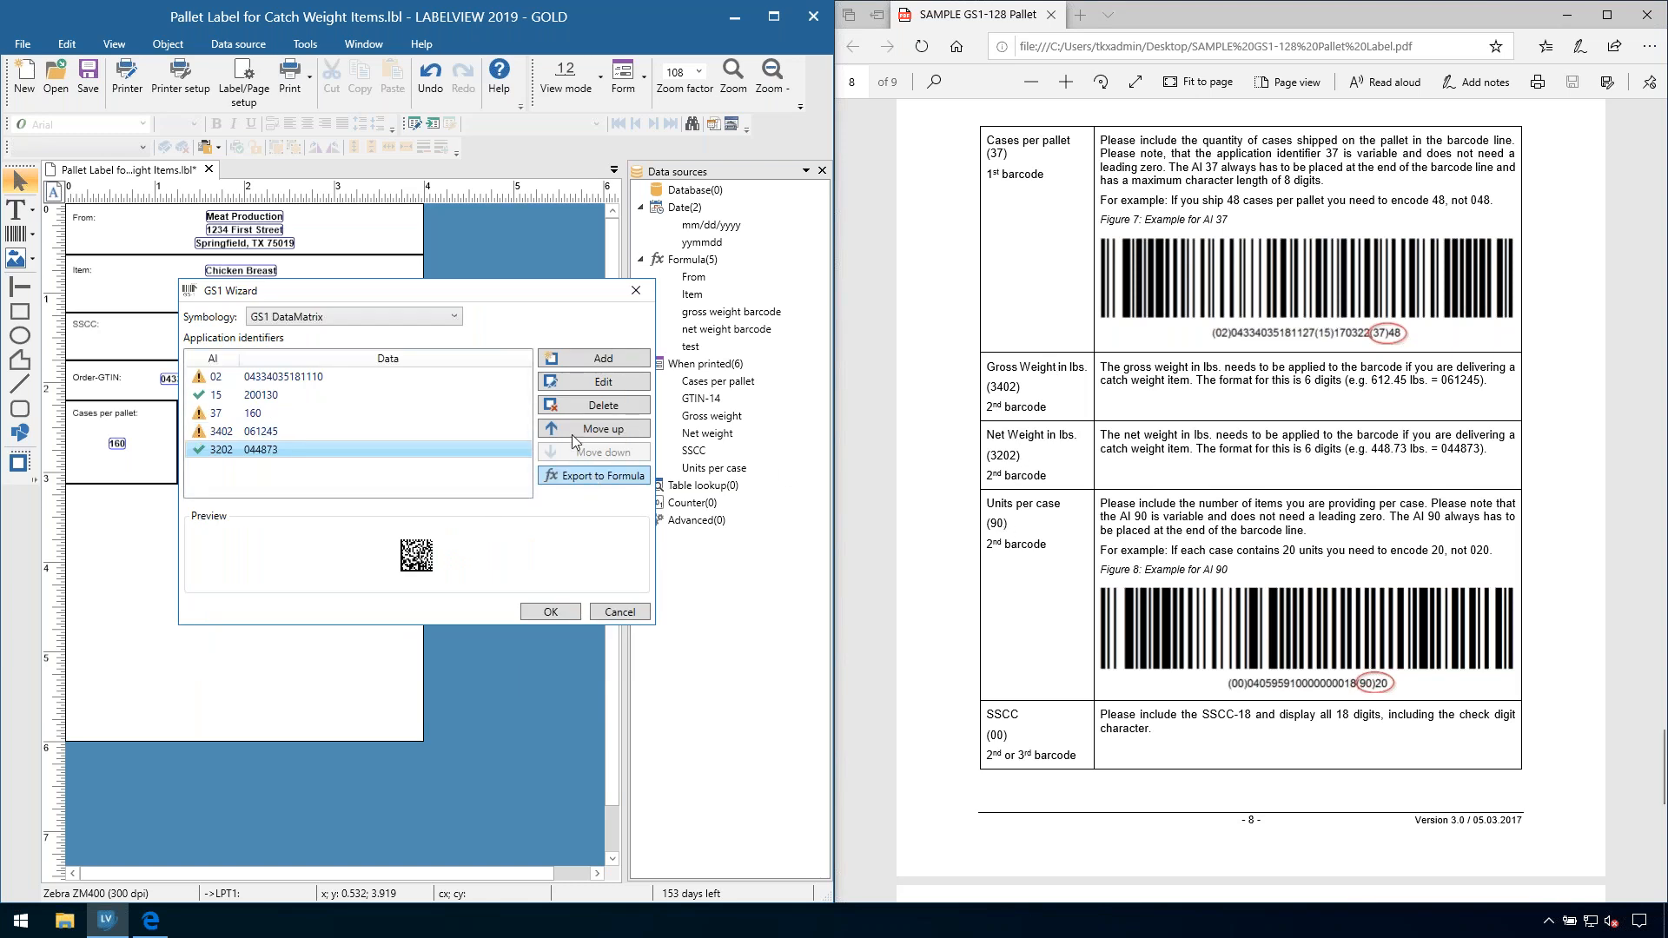
Step: Add application identifier 90, Information mutually agreed between trading partners, with the variable Units per case as its data source
click(574, 358)
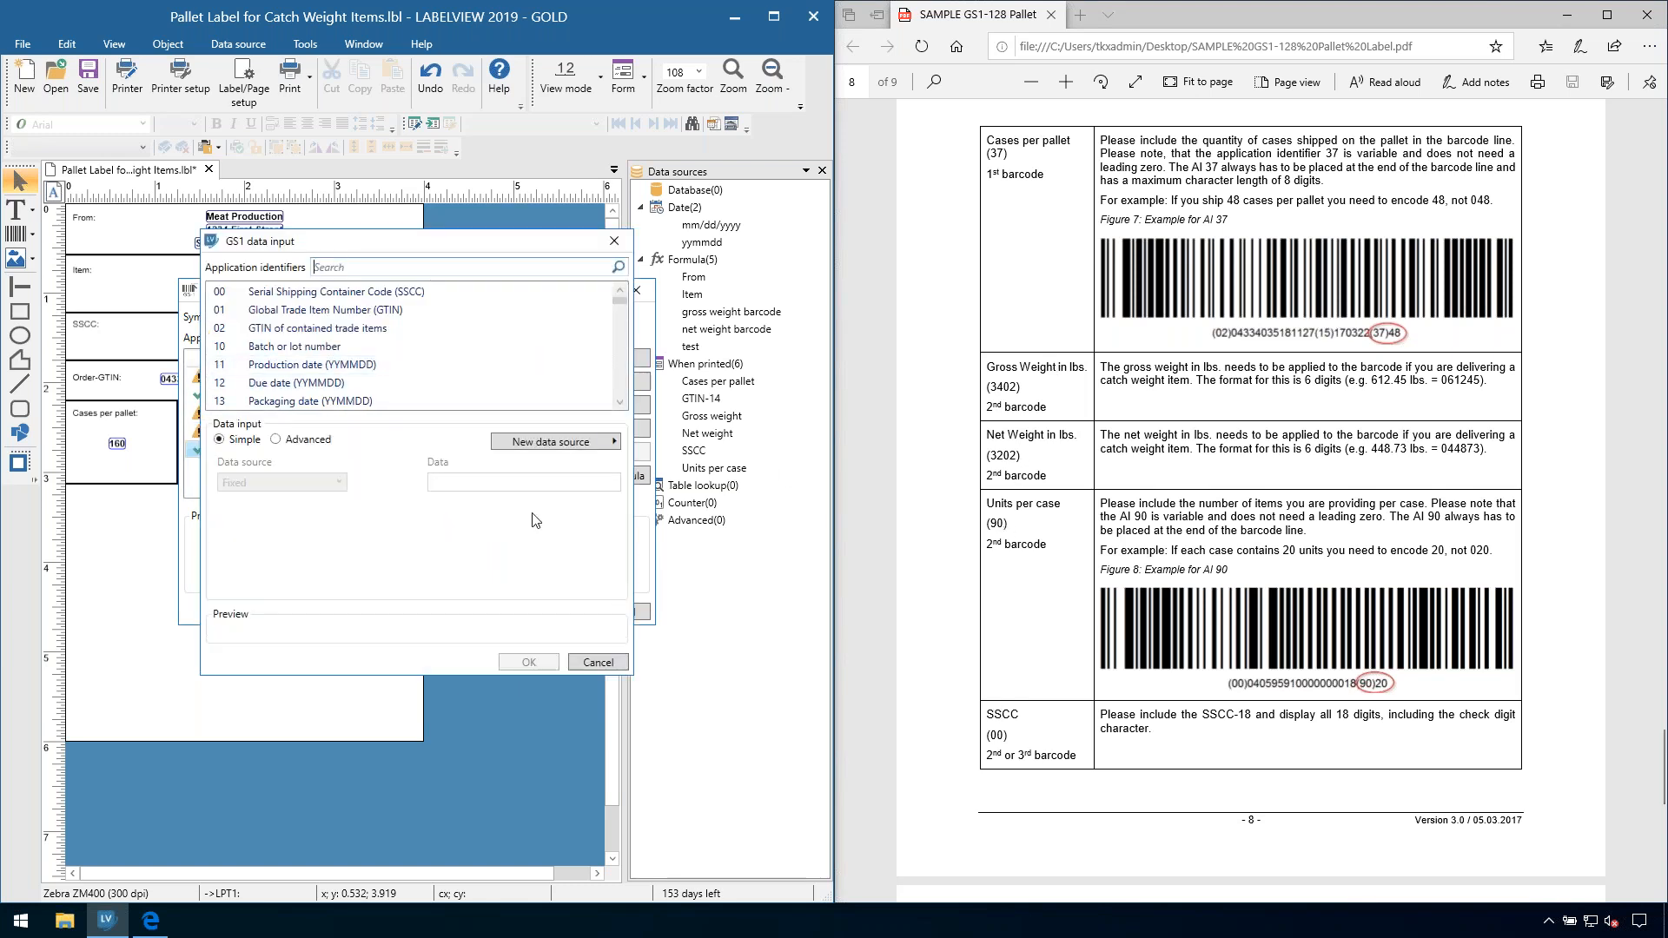
click(347, 269)
text(90)
click(274, 291)
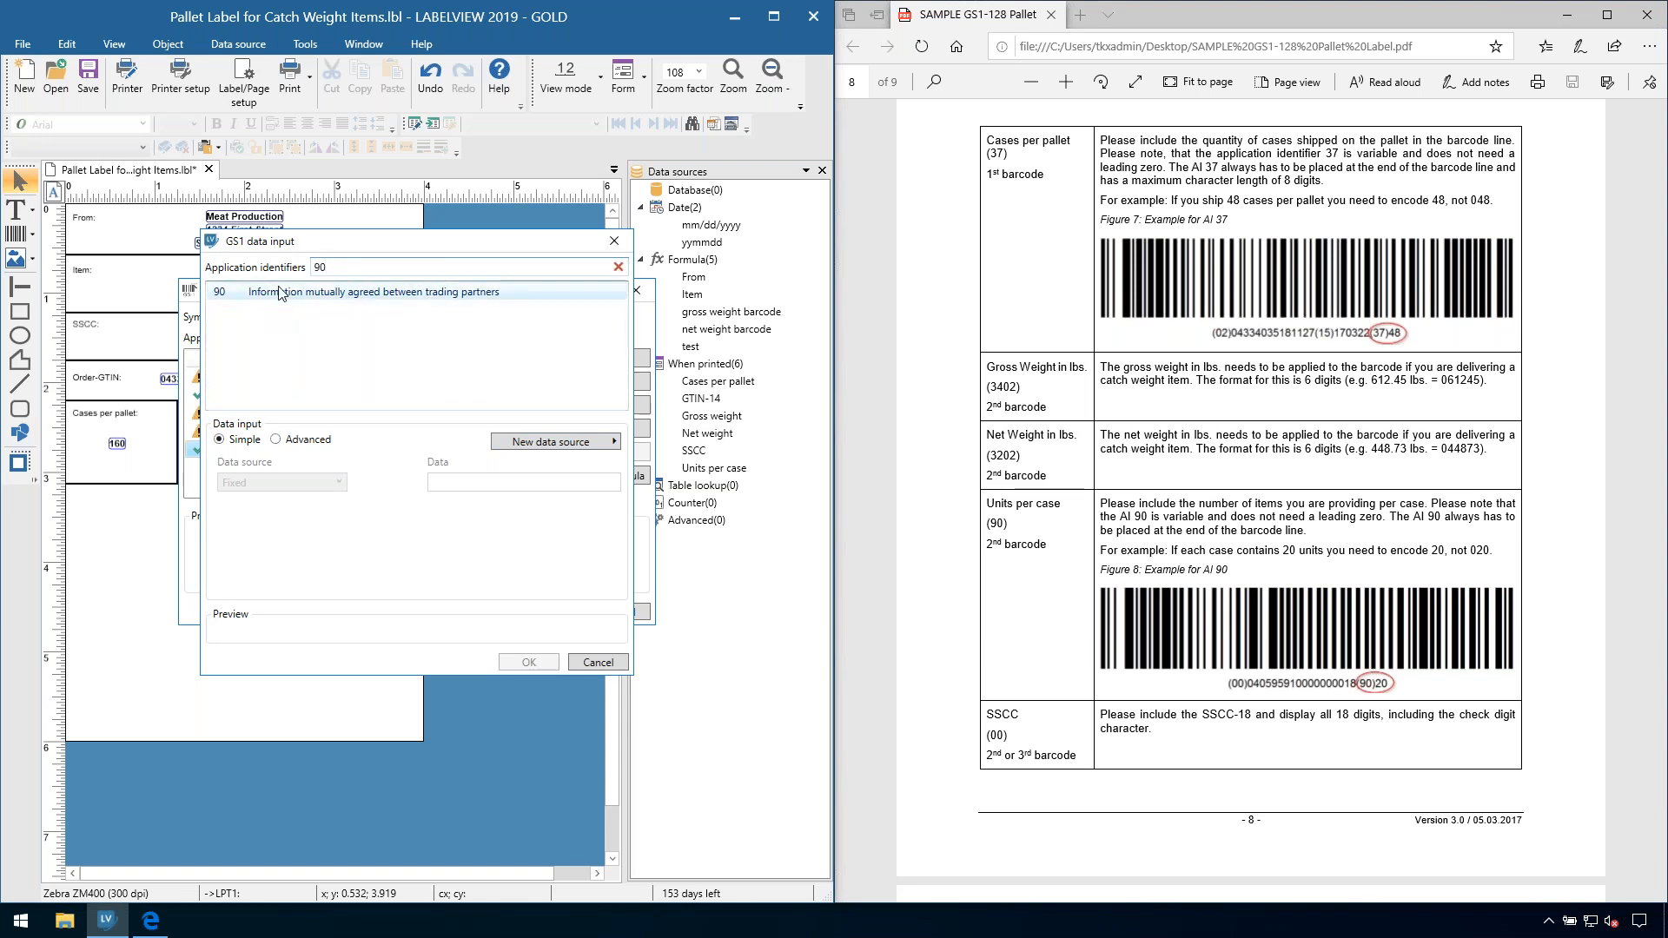
click(263, 483)
click(256, 518)
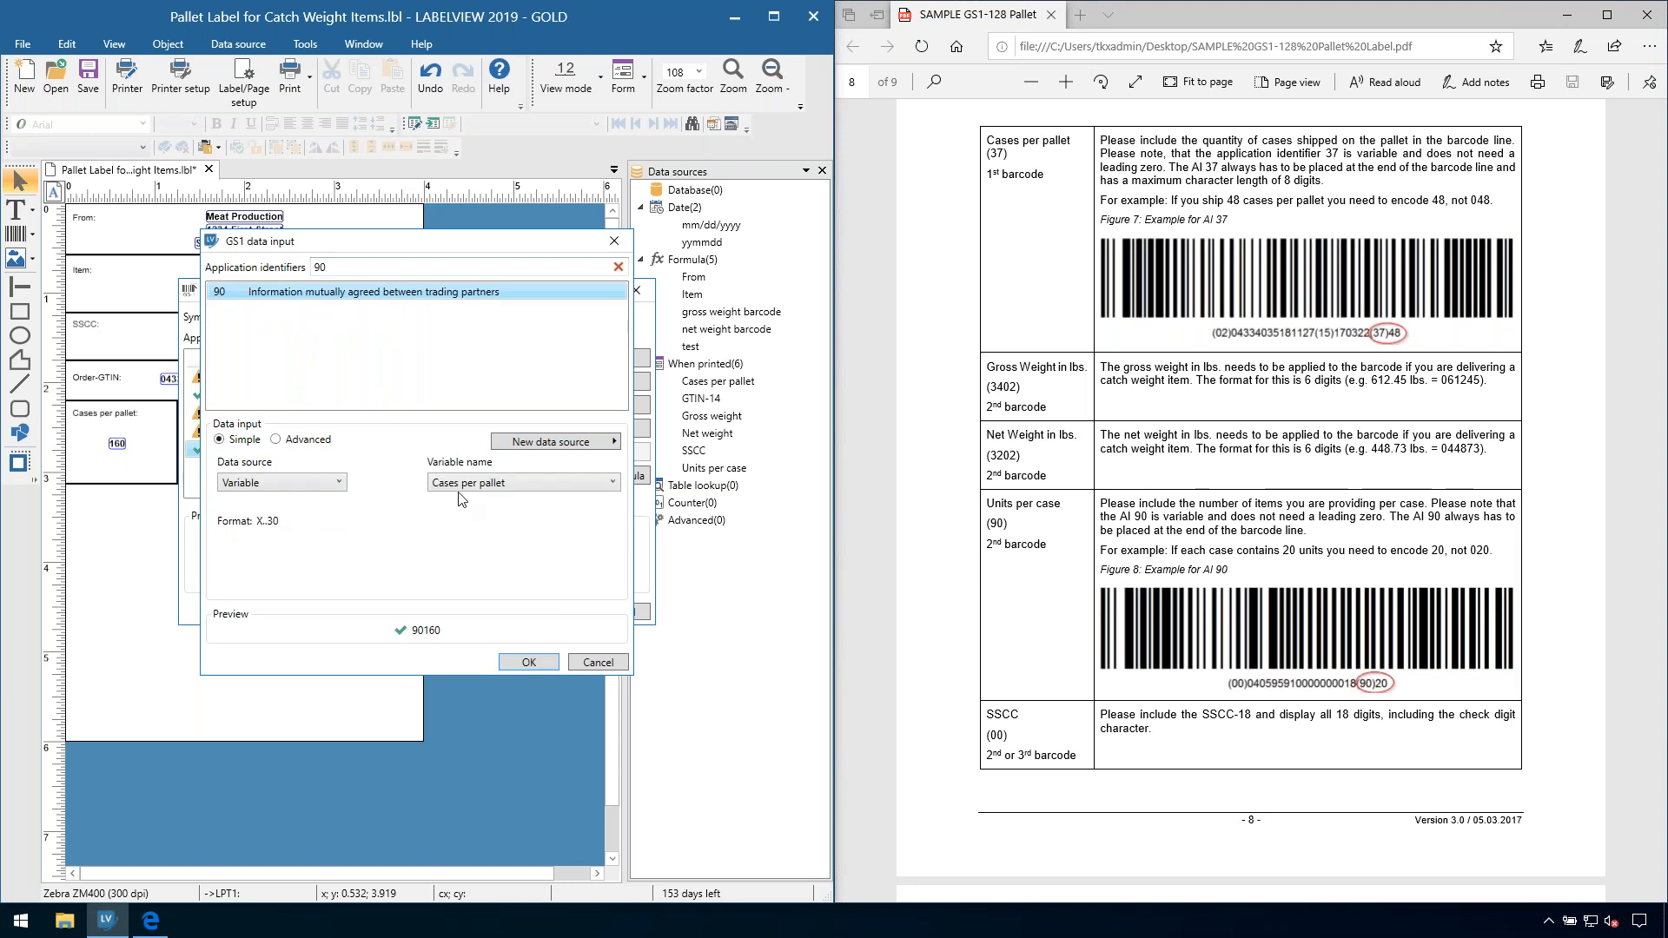
click(461, 485)
click(465, 693)
click(527, 662)
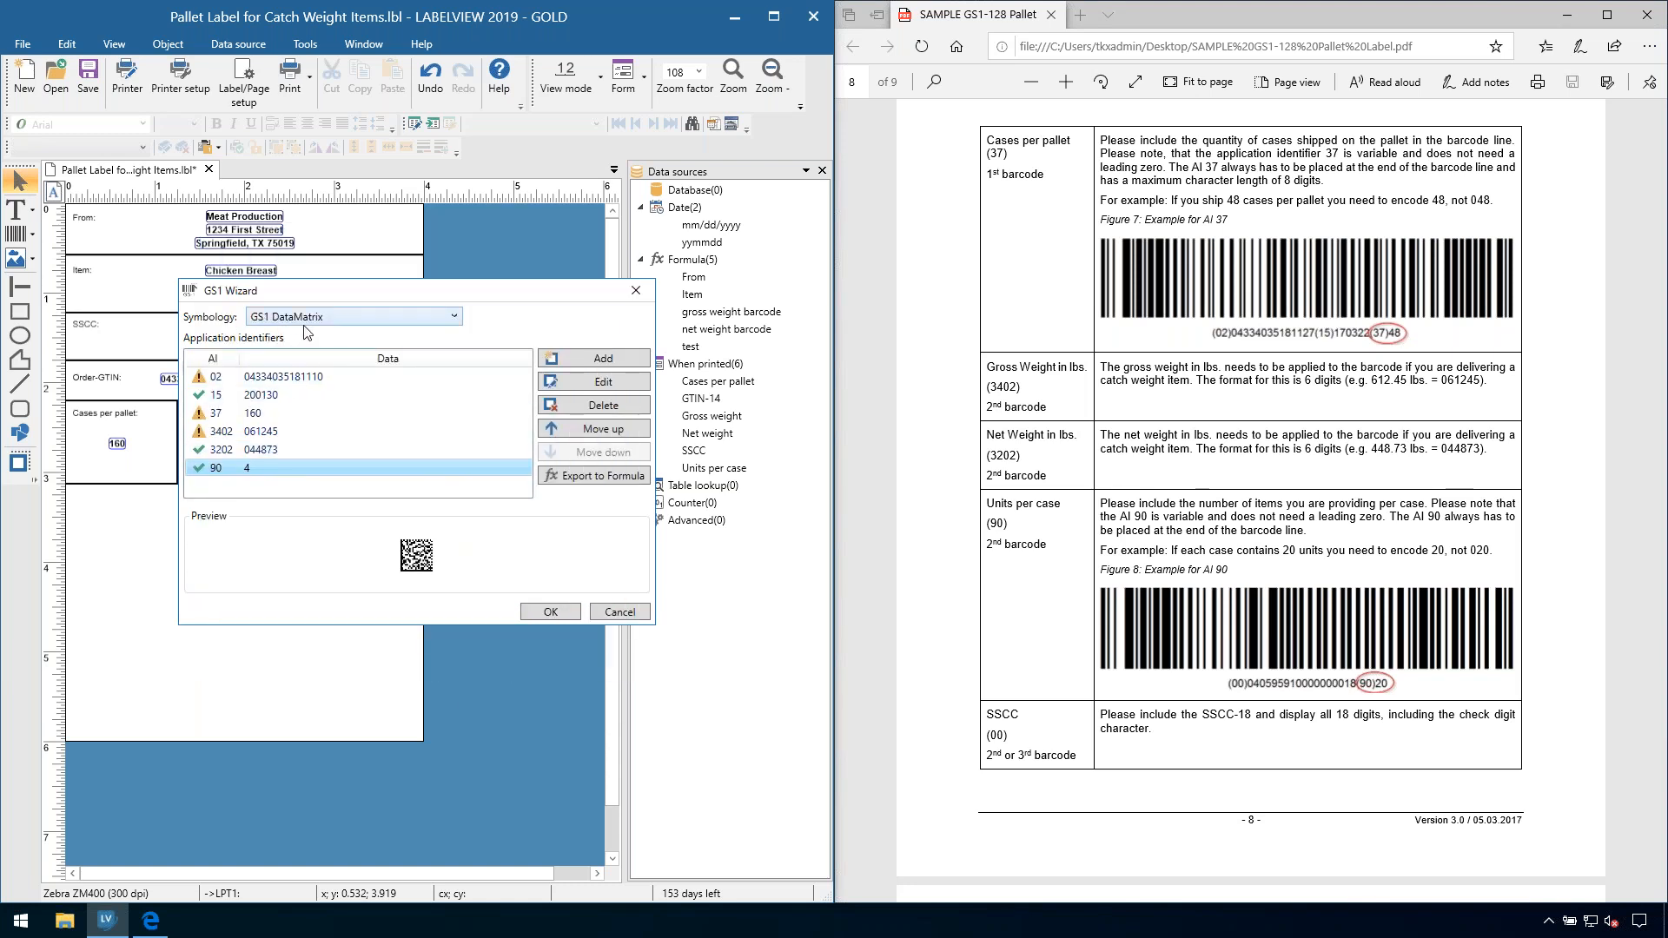
Step: Add application identifier 00, Serial Shipping Container Code (SSCC), with the variable SSCC as its data source
click(593, 359)
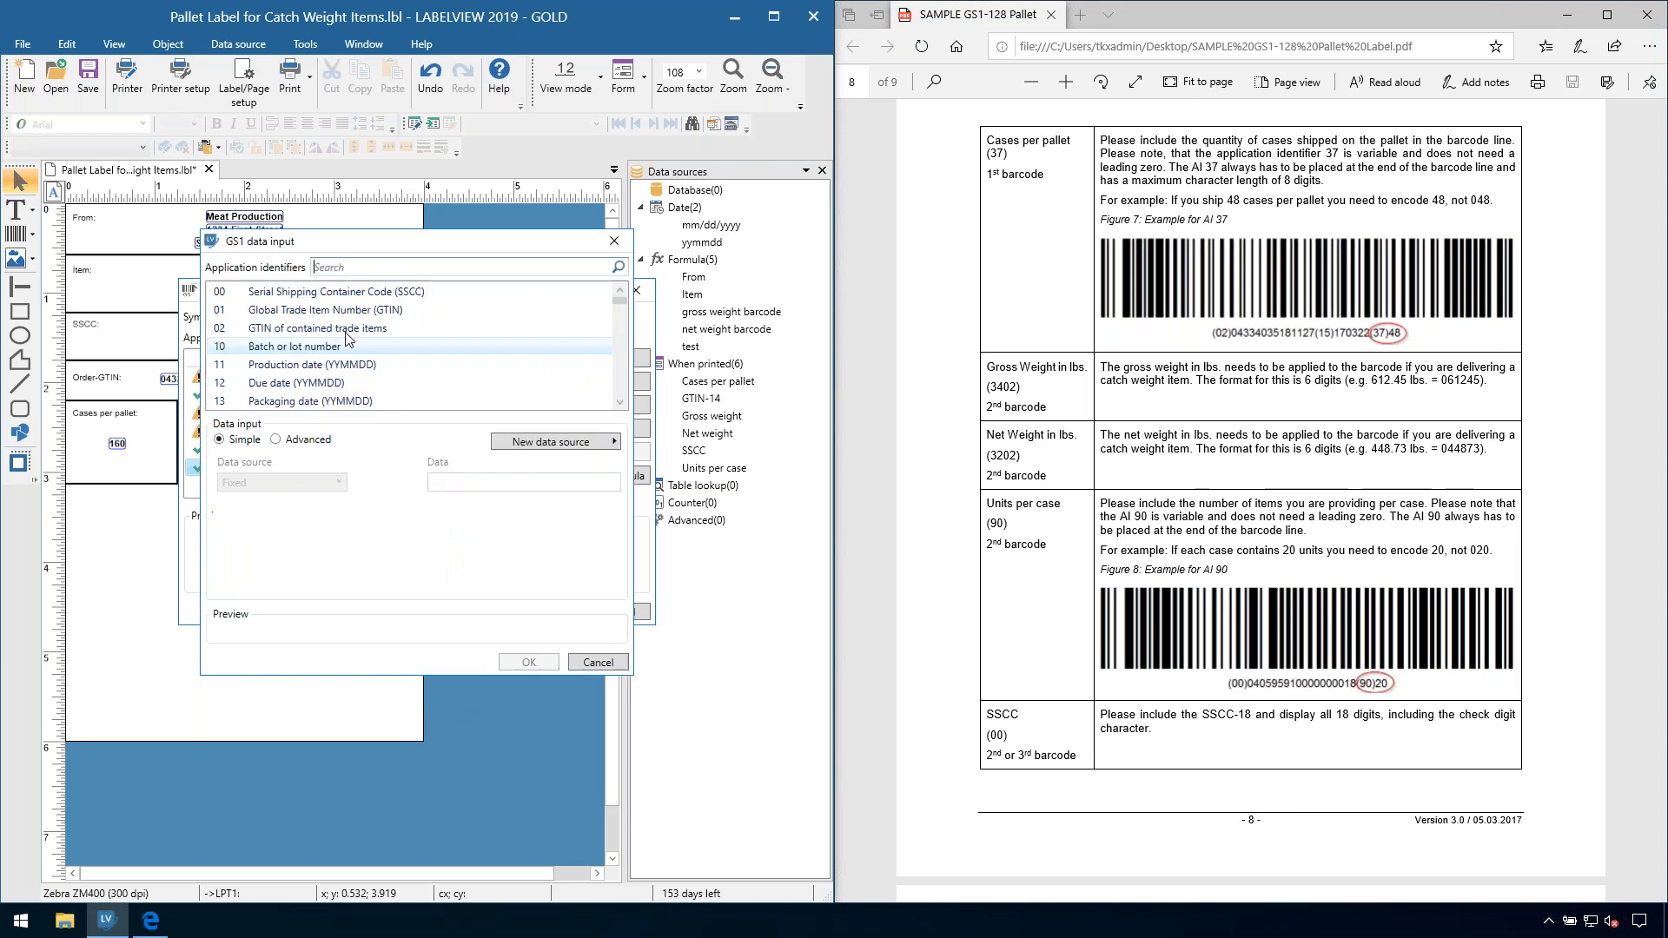
click(295, 300)
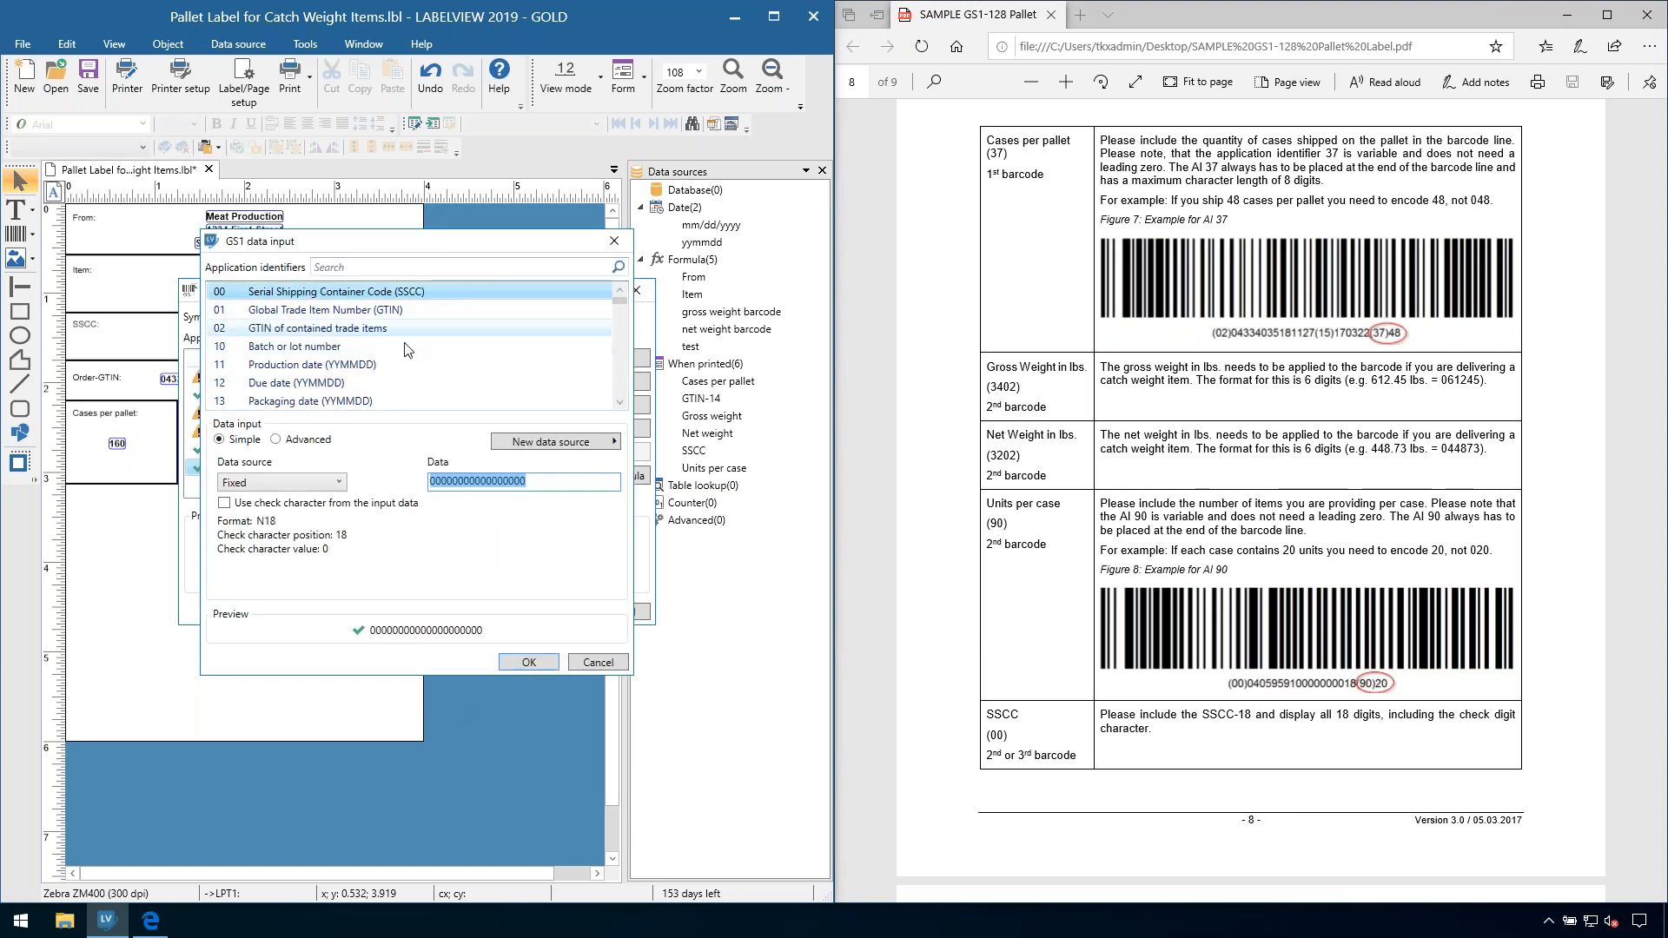
click(267, 525)
click(481, 487)
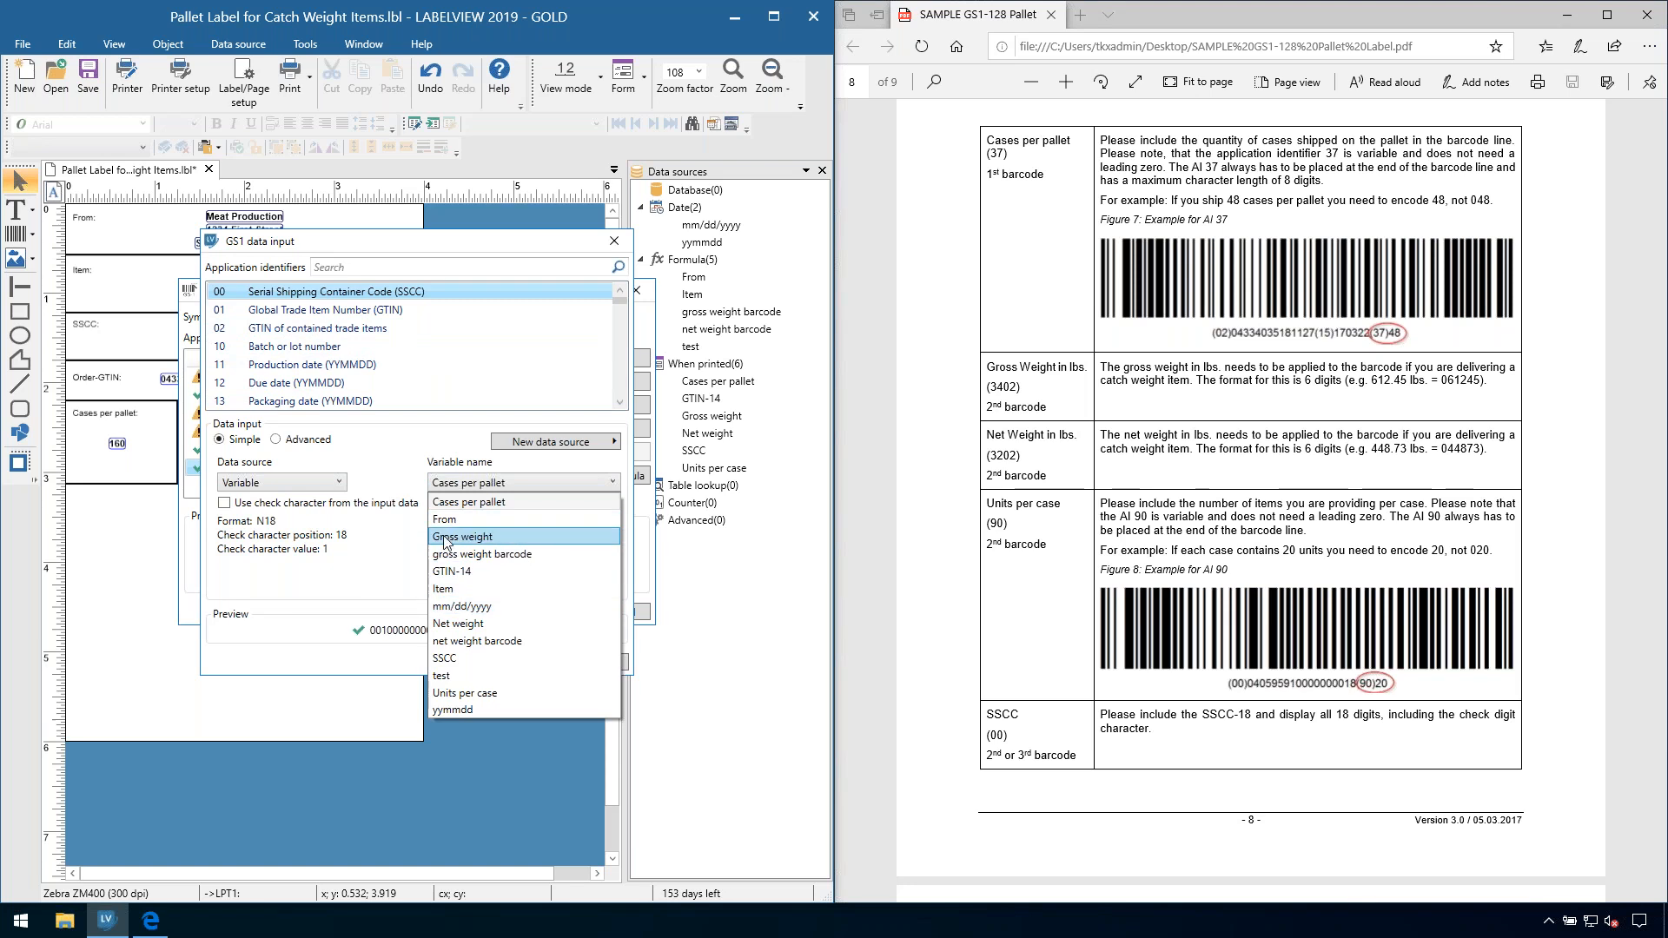
click(442, 660)
click(529, 663)
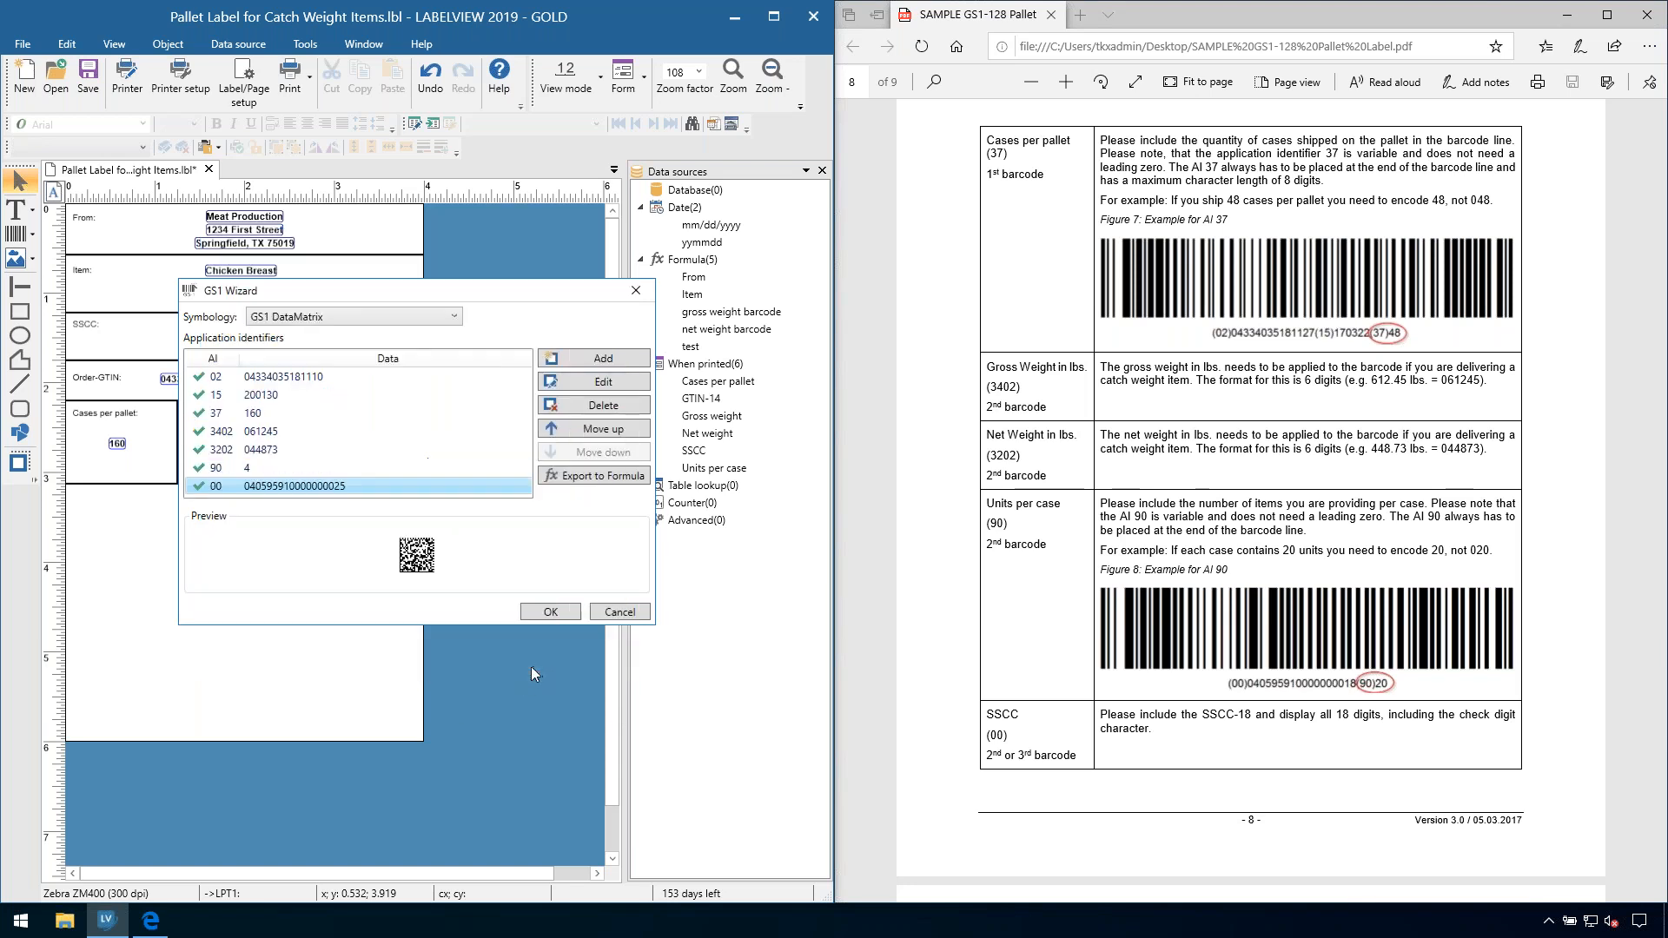
Step: Finish the GS1 DataMatrix barcode, place it in the label's lower segment and enlarge it to about 1.74 by 1.74
click(551, 613)
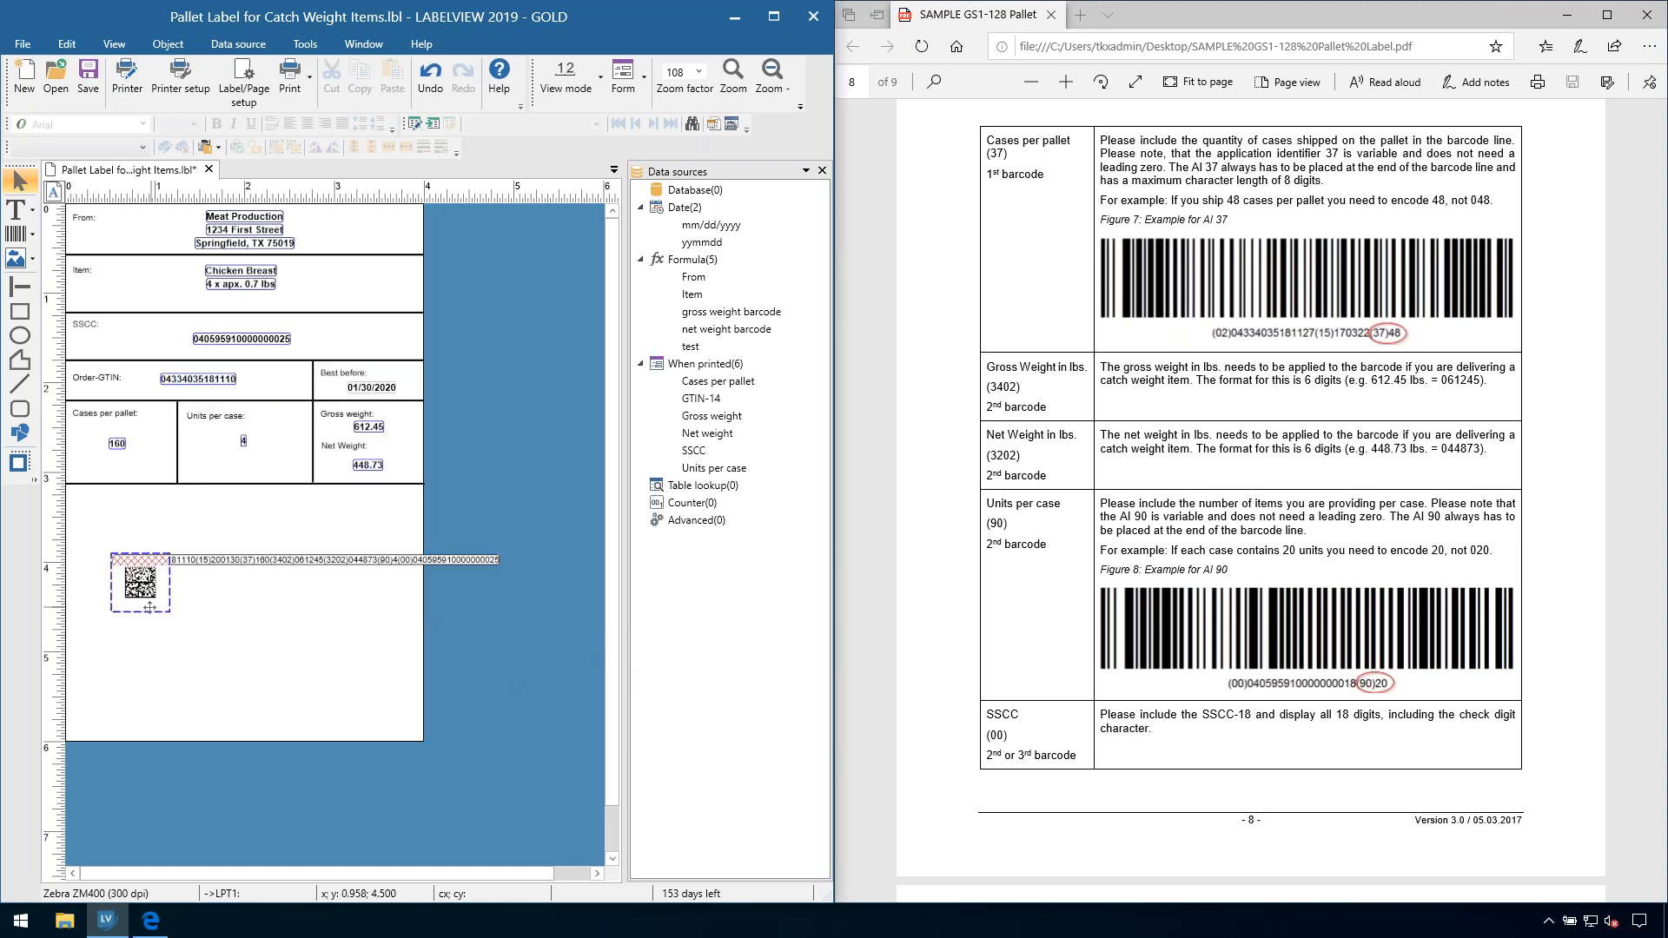
click(179, 634)
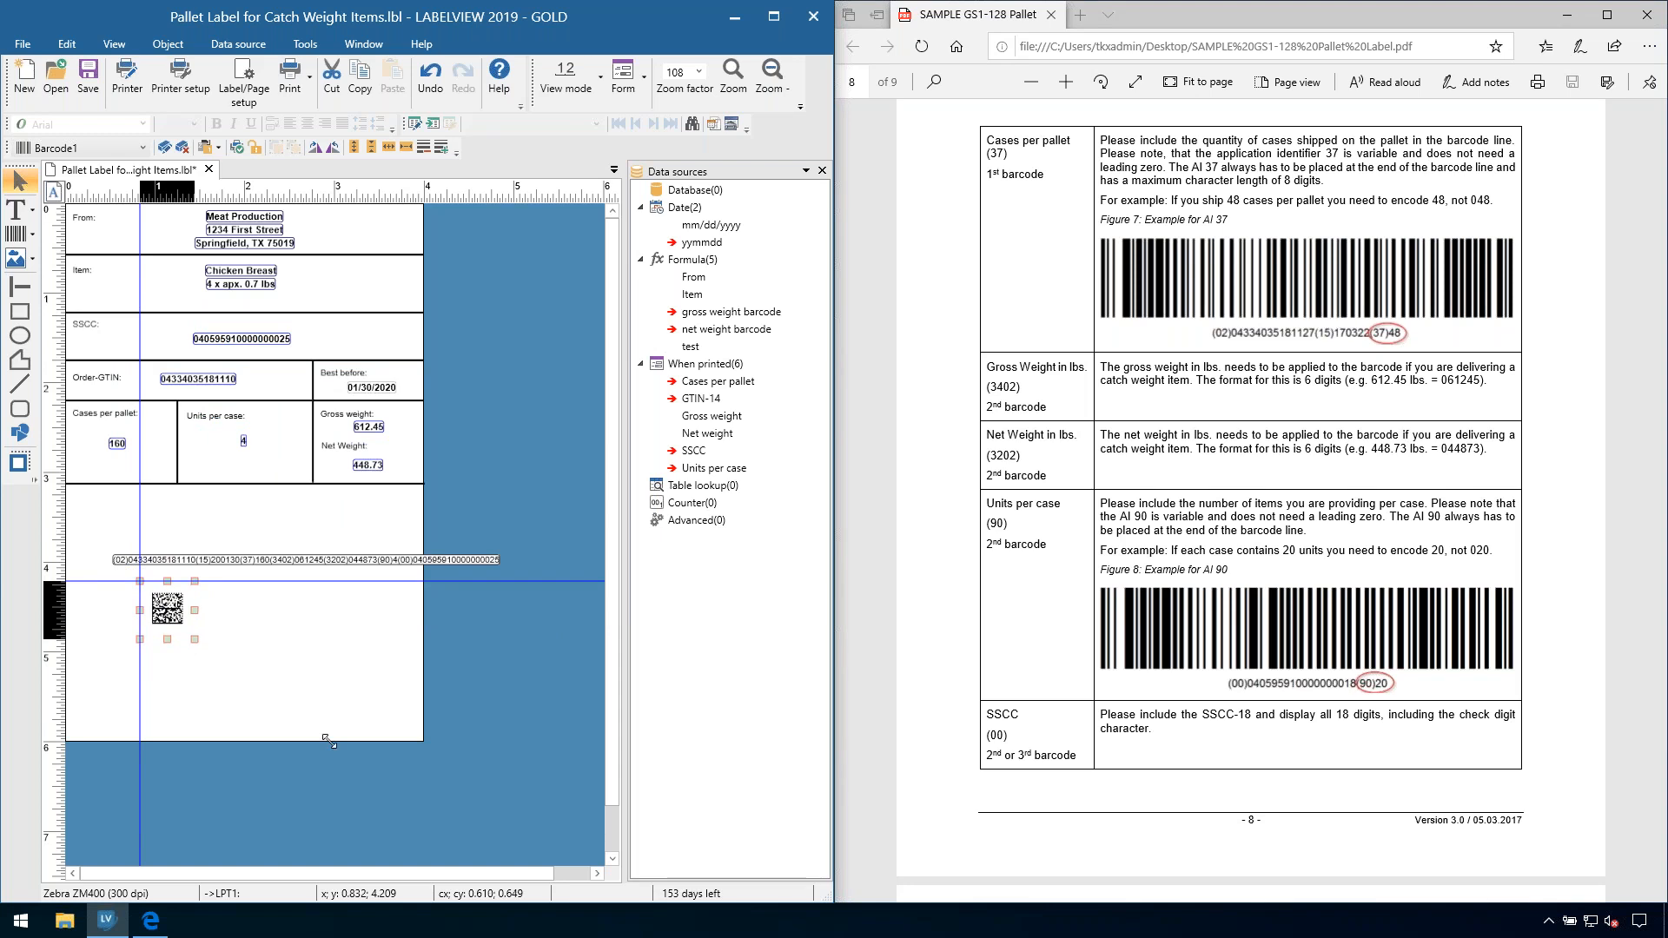
drag(328, 741, 322, 742)
Step: Delete the human-readable text line above the DataMatrix barcode and move the barcode up towards the data table
click(359, 561)
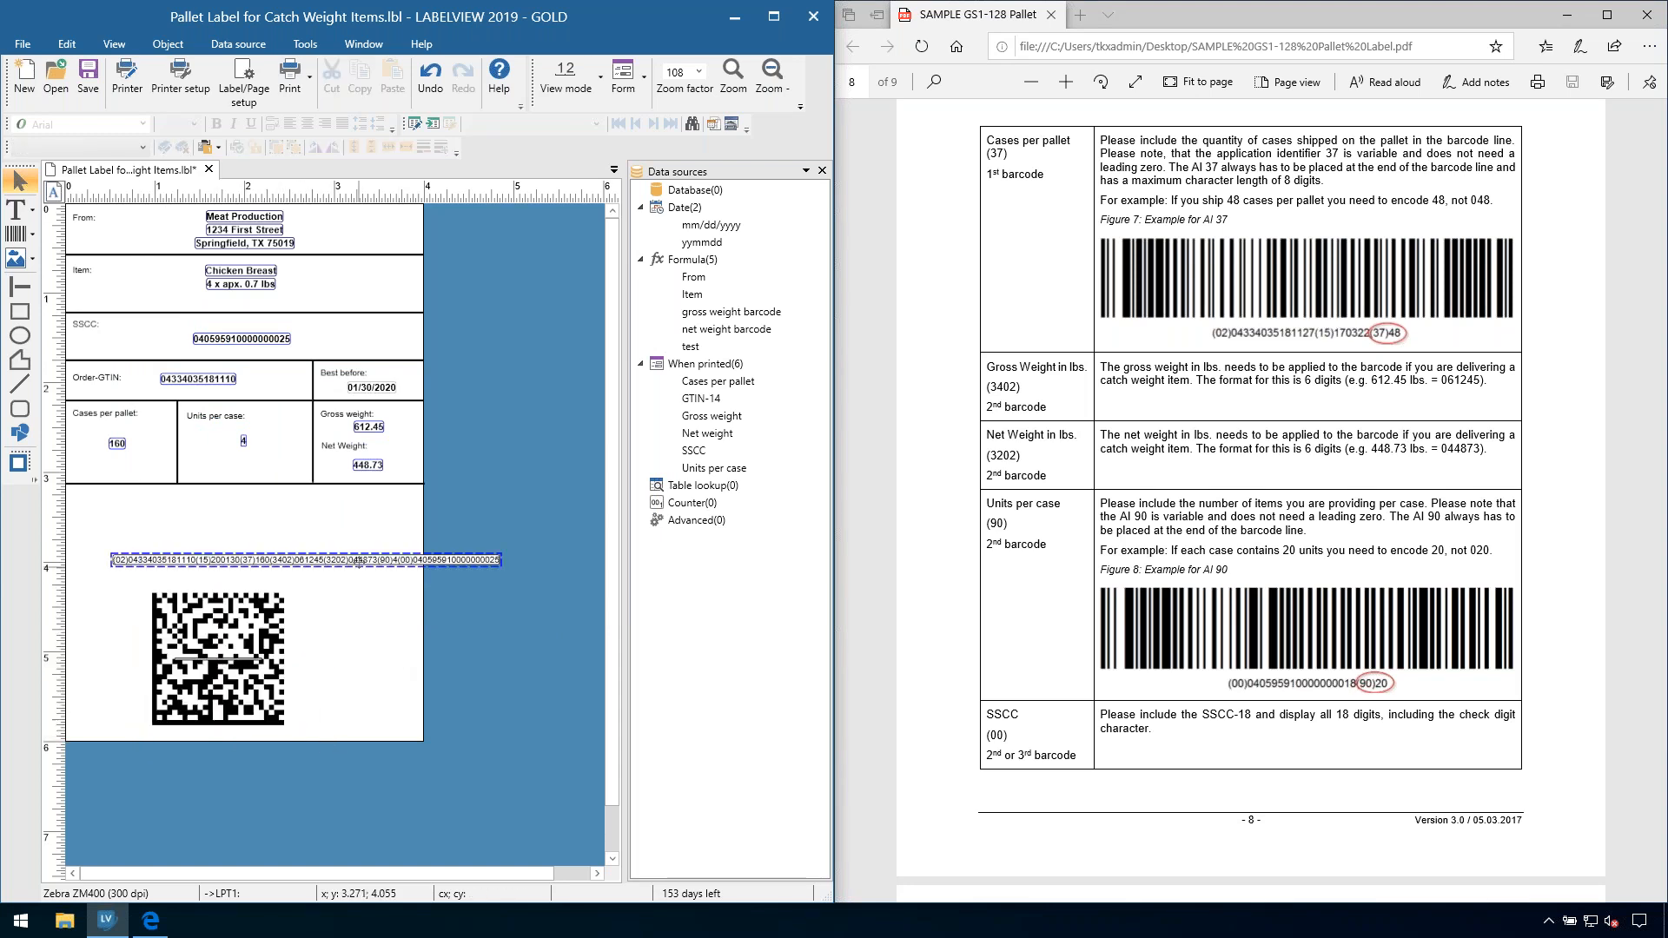
click(360, 560)
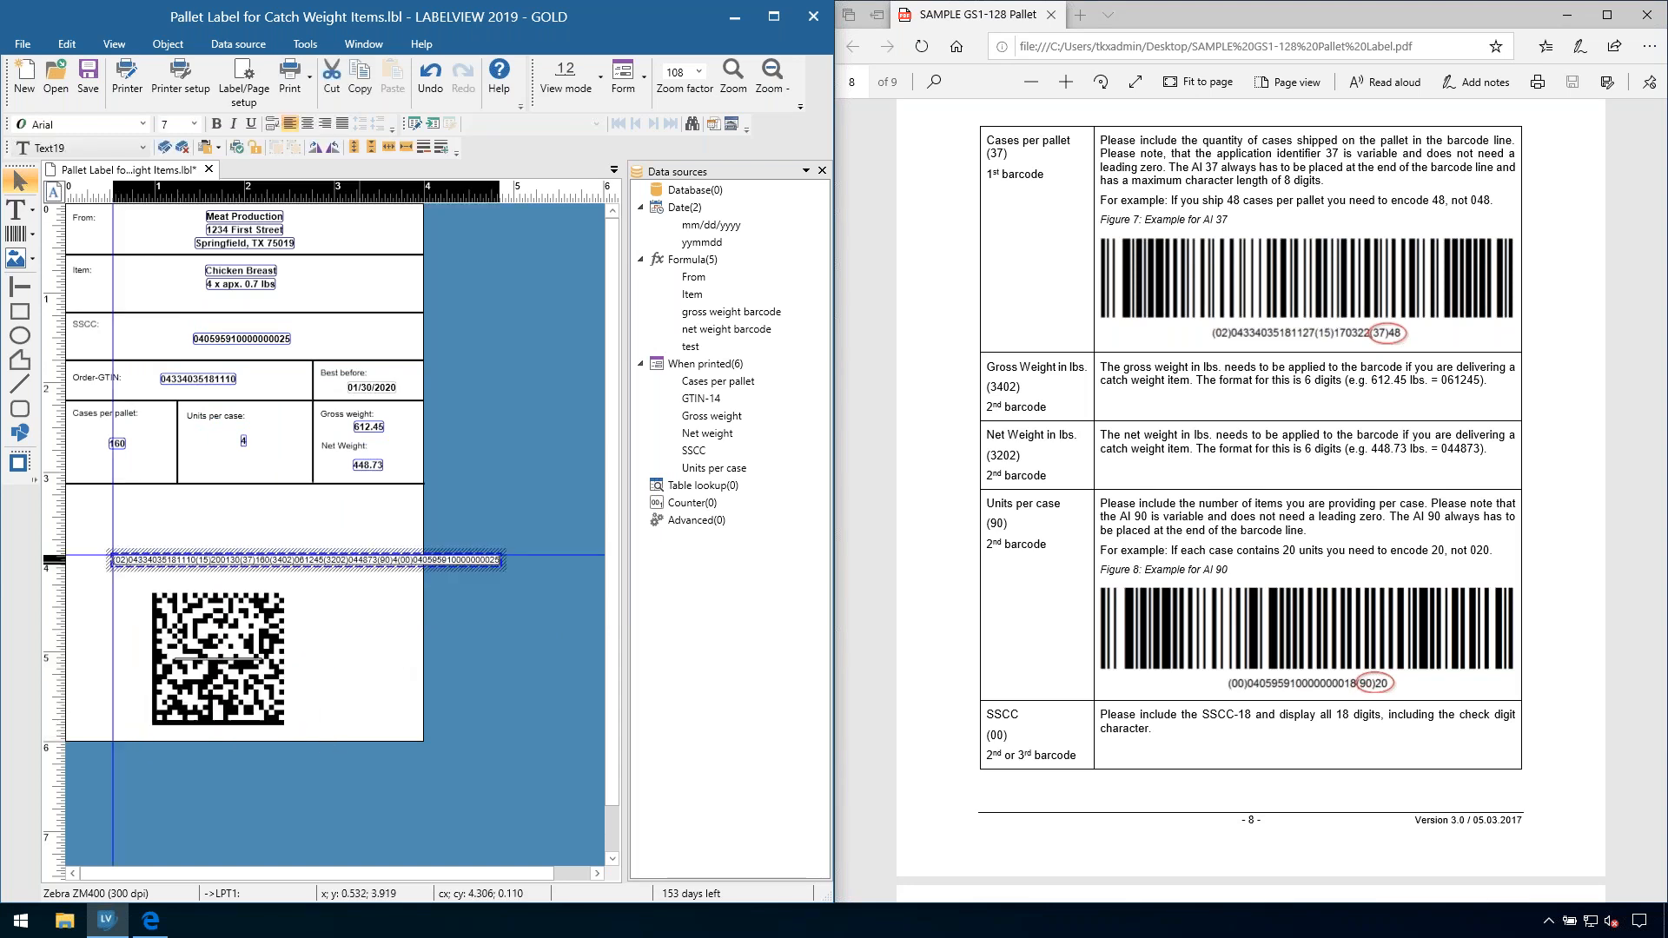
click(341, 573)
click(340, 566)
key(Delete)
drag(243, 673, 248, 609)
click(363, 613)
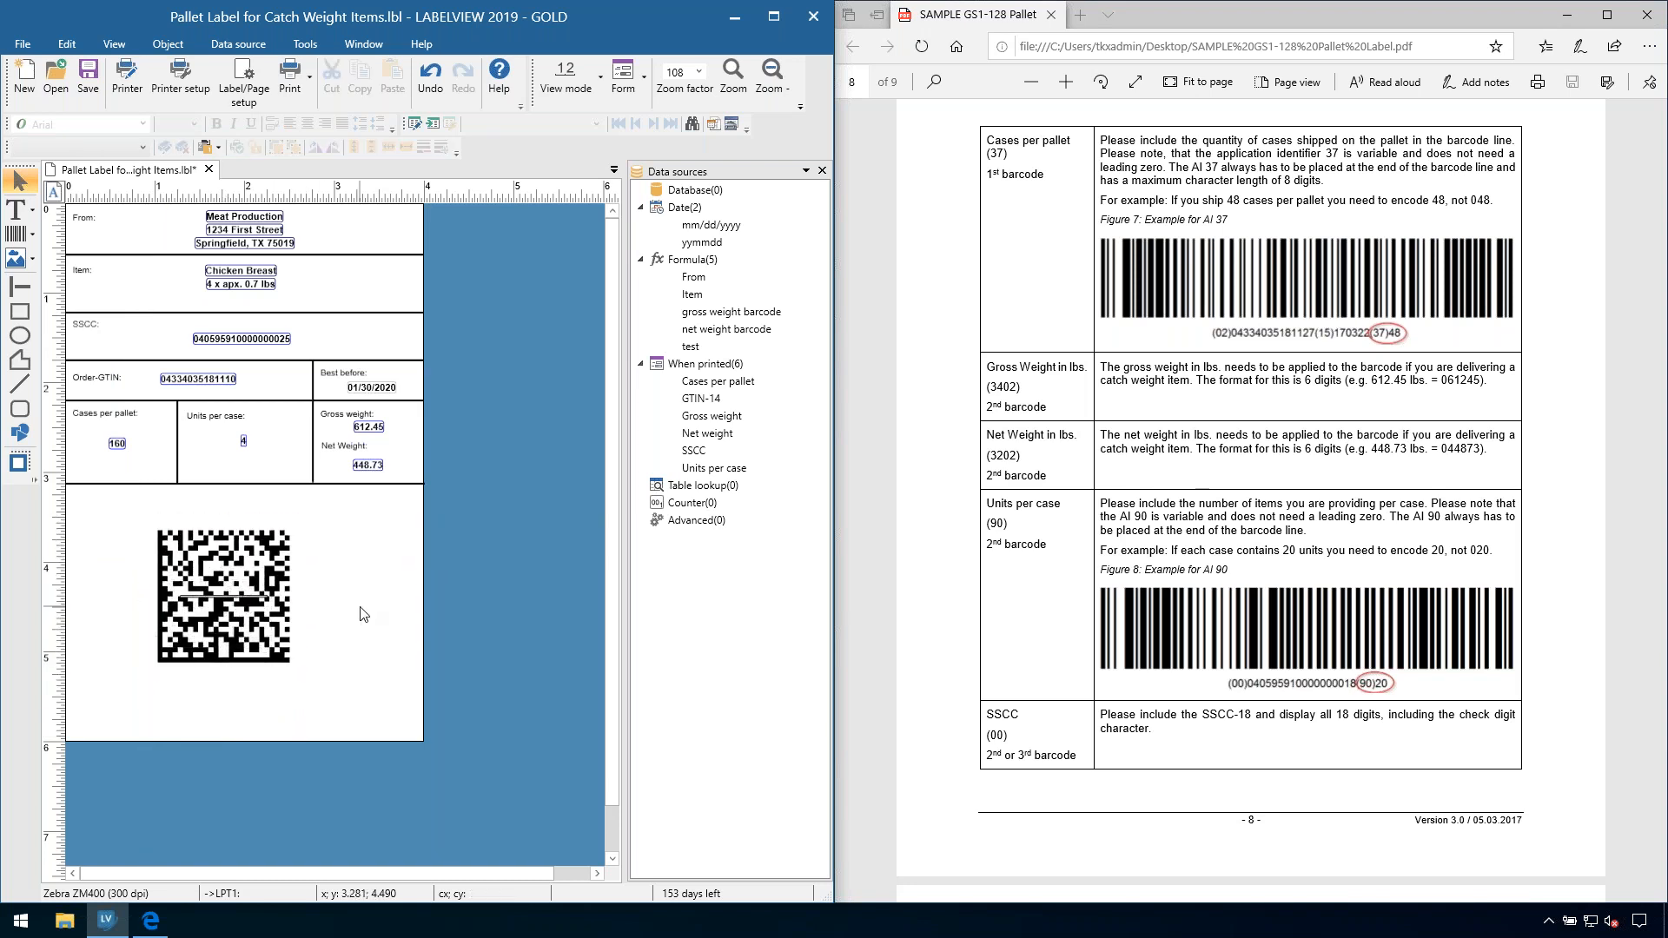
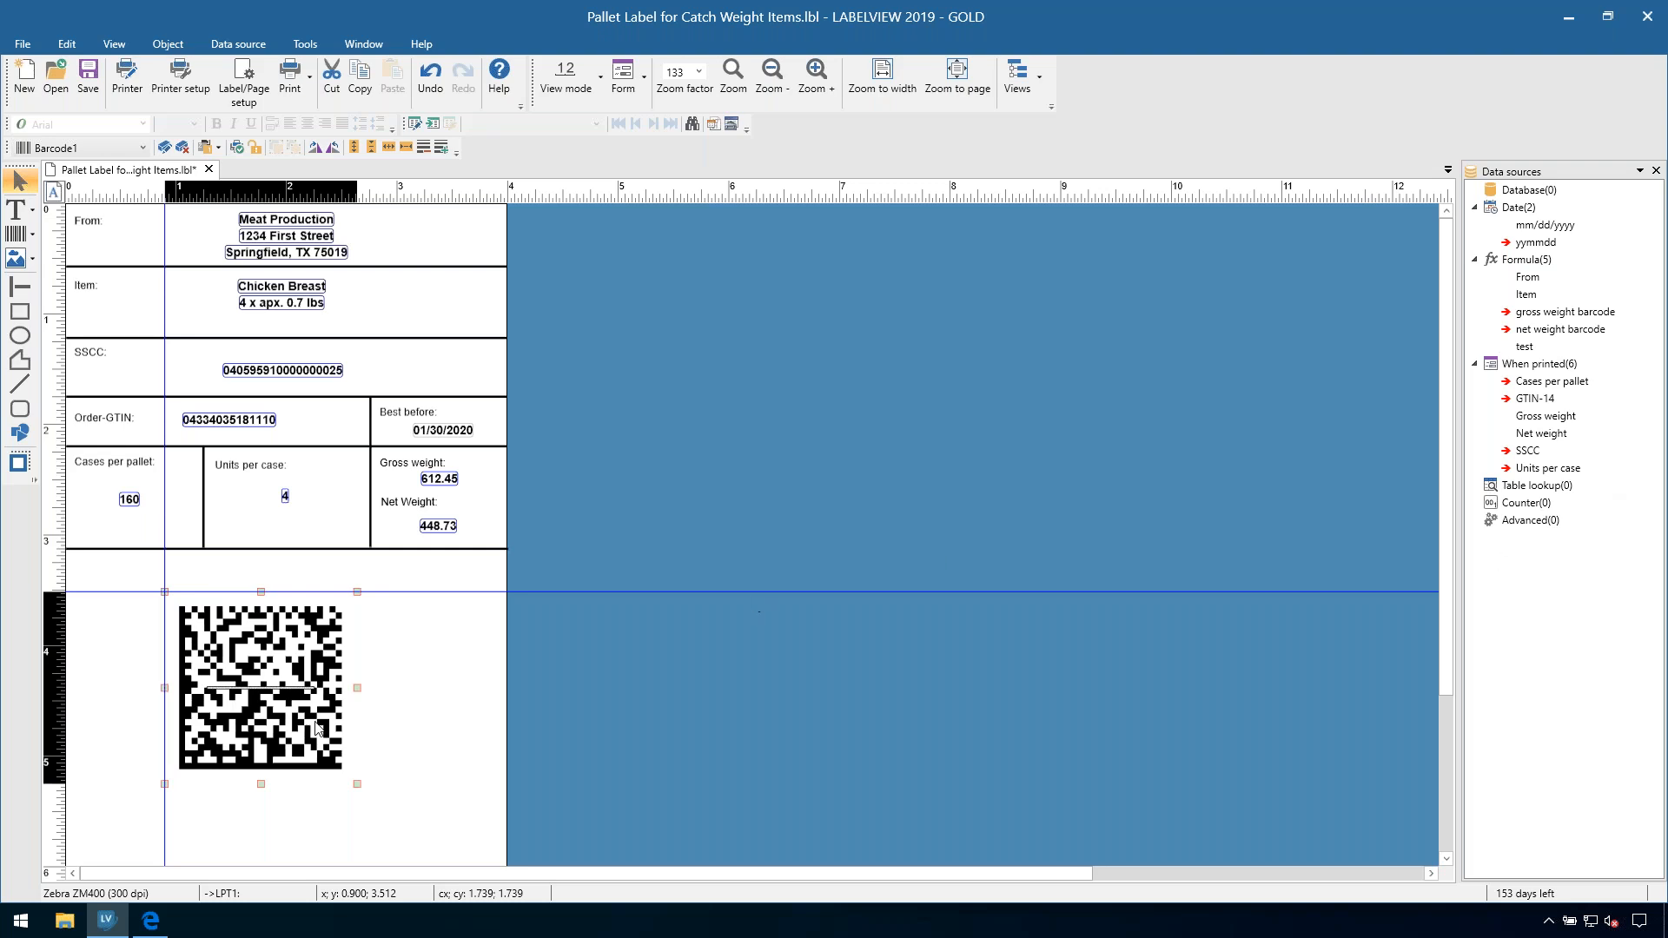
Step: Remove the GS1 DataMatrix barcode from the label
click(268, 699)
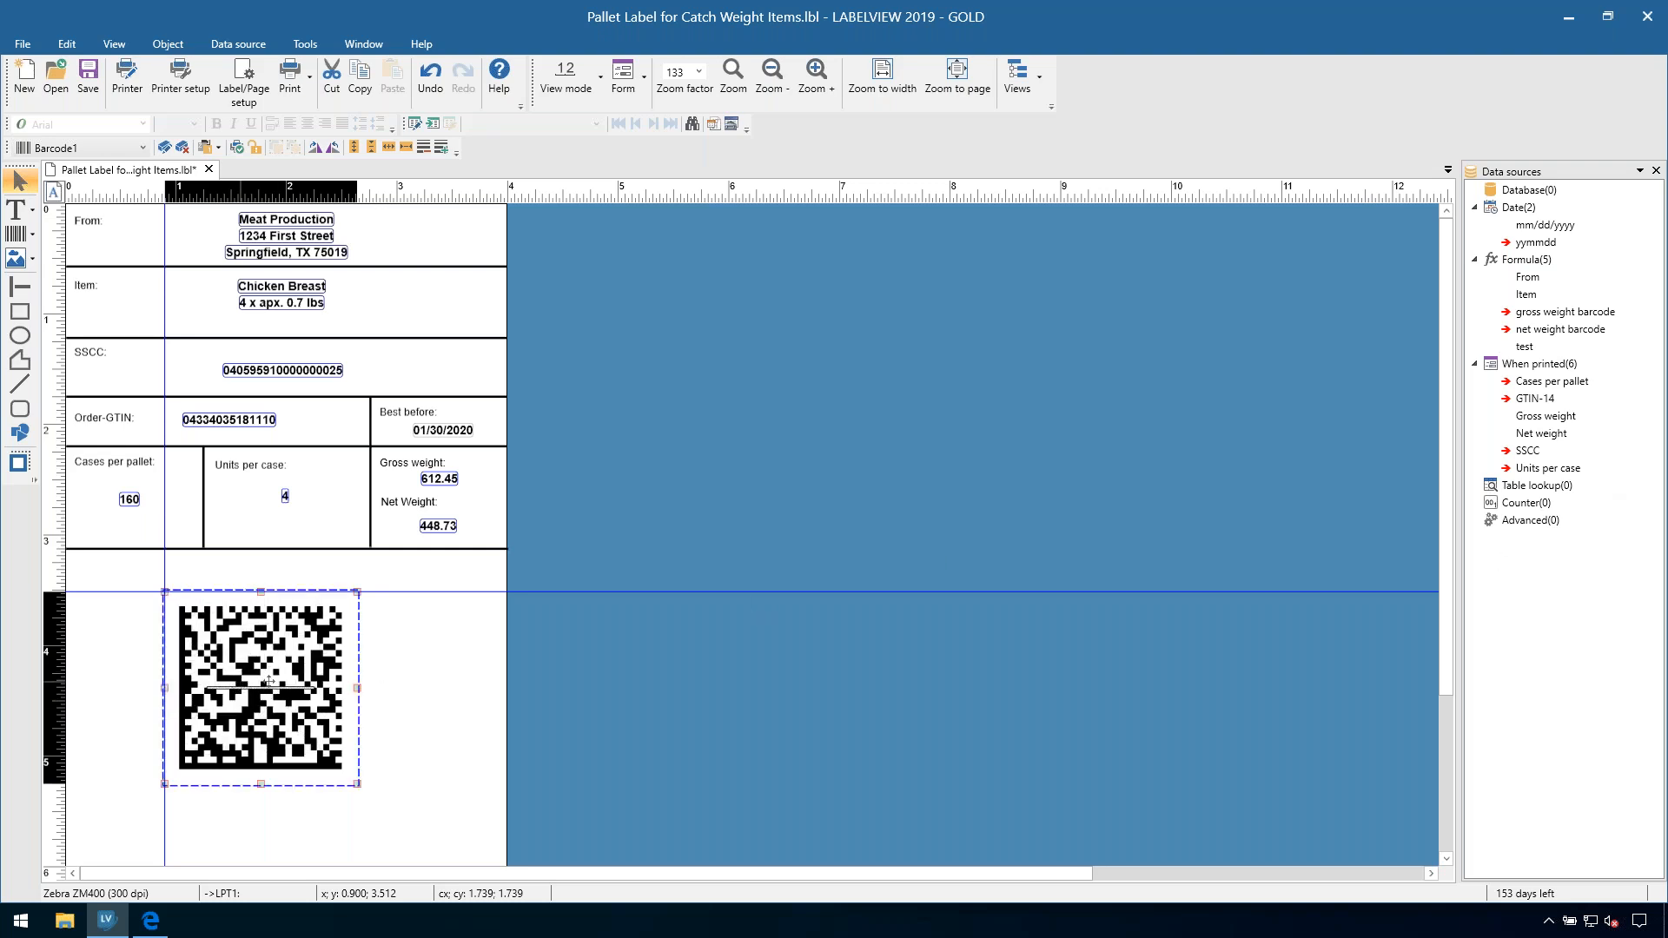
drag(380, 671, 834, 563)
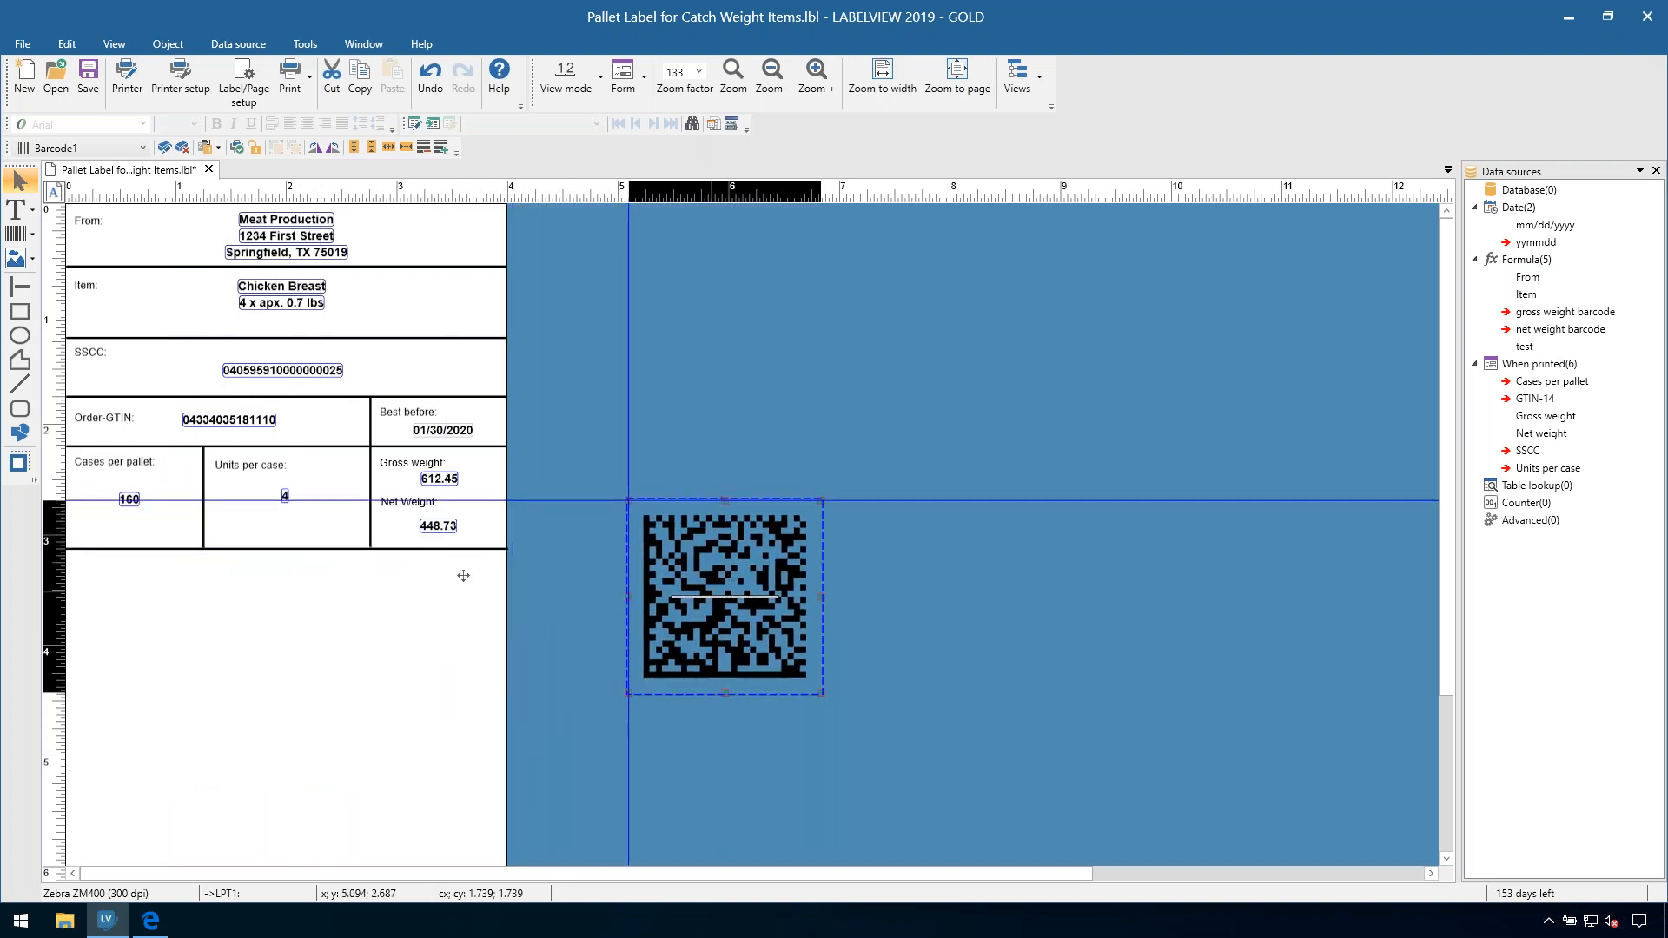
key(Delete)
Step: Create a GS1-128 barcode in the lower segment with application identifier 02, GTIN of contained trade items, using the variable GTIN-14
click(168, 44)
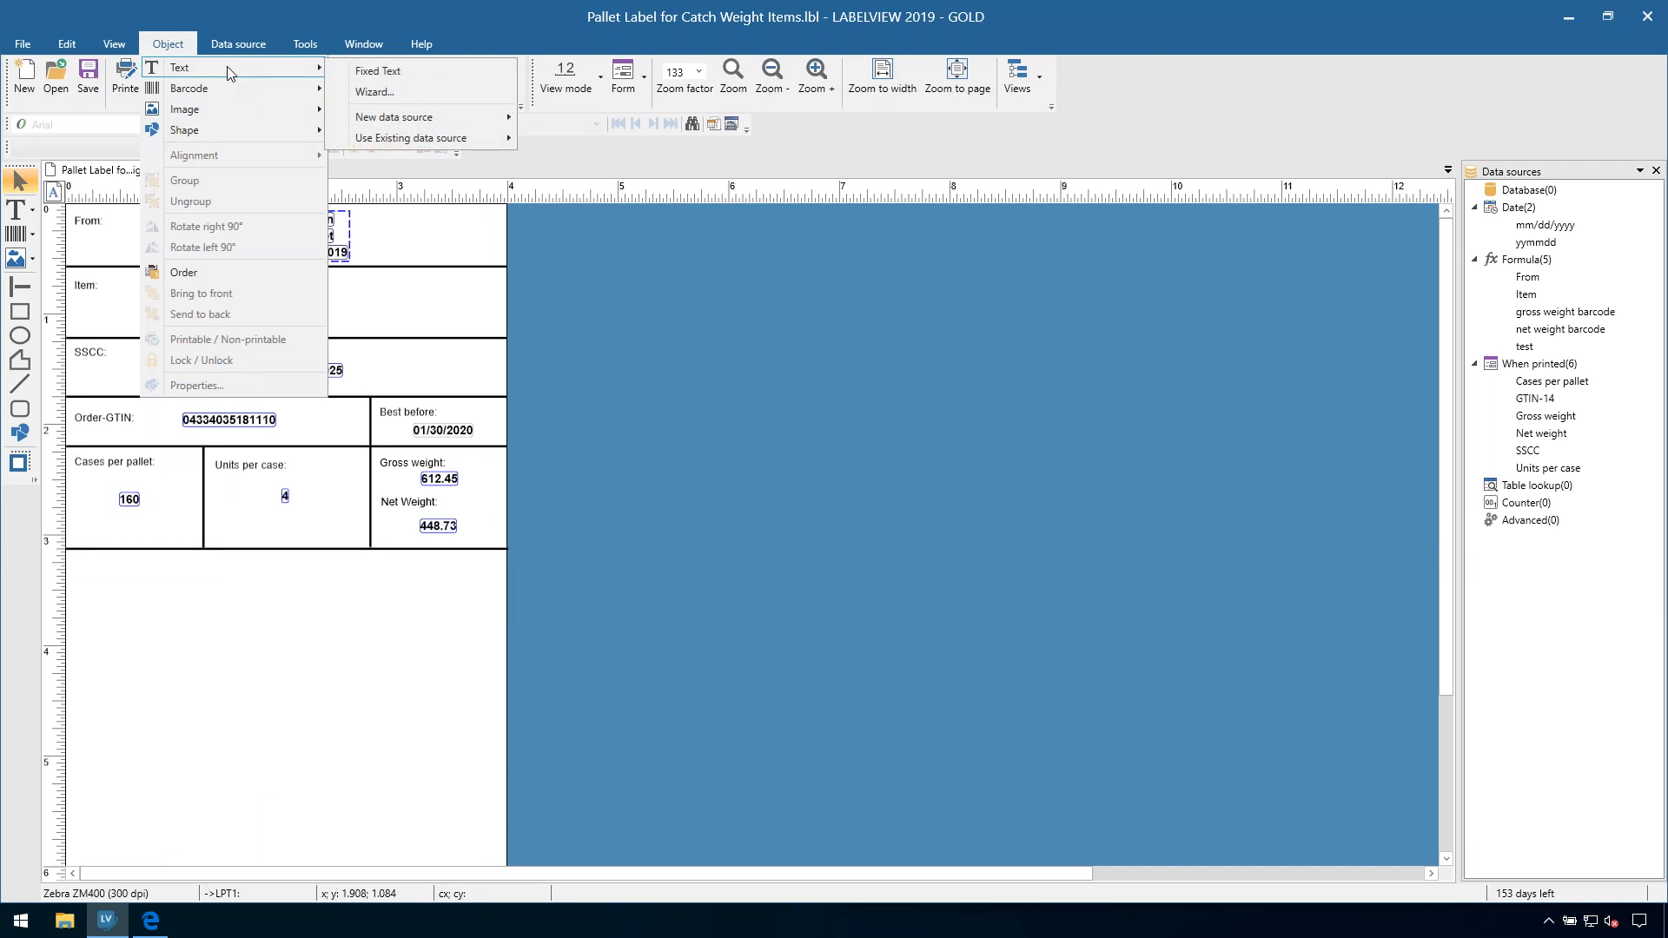
mouse_move(233, 98)
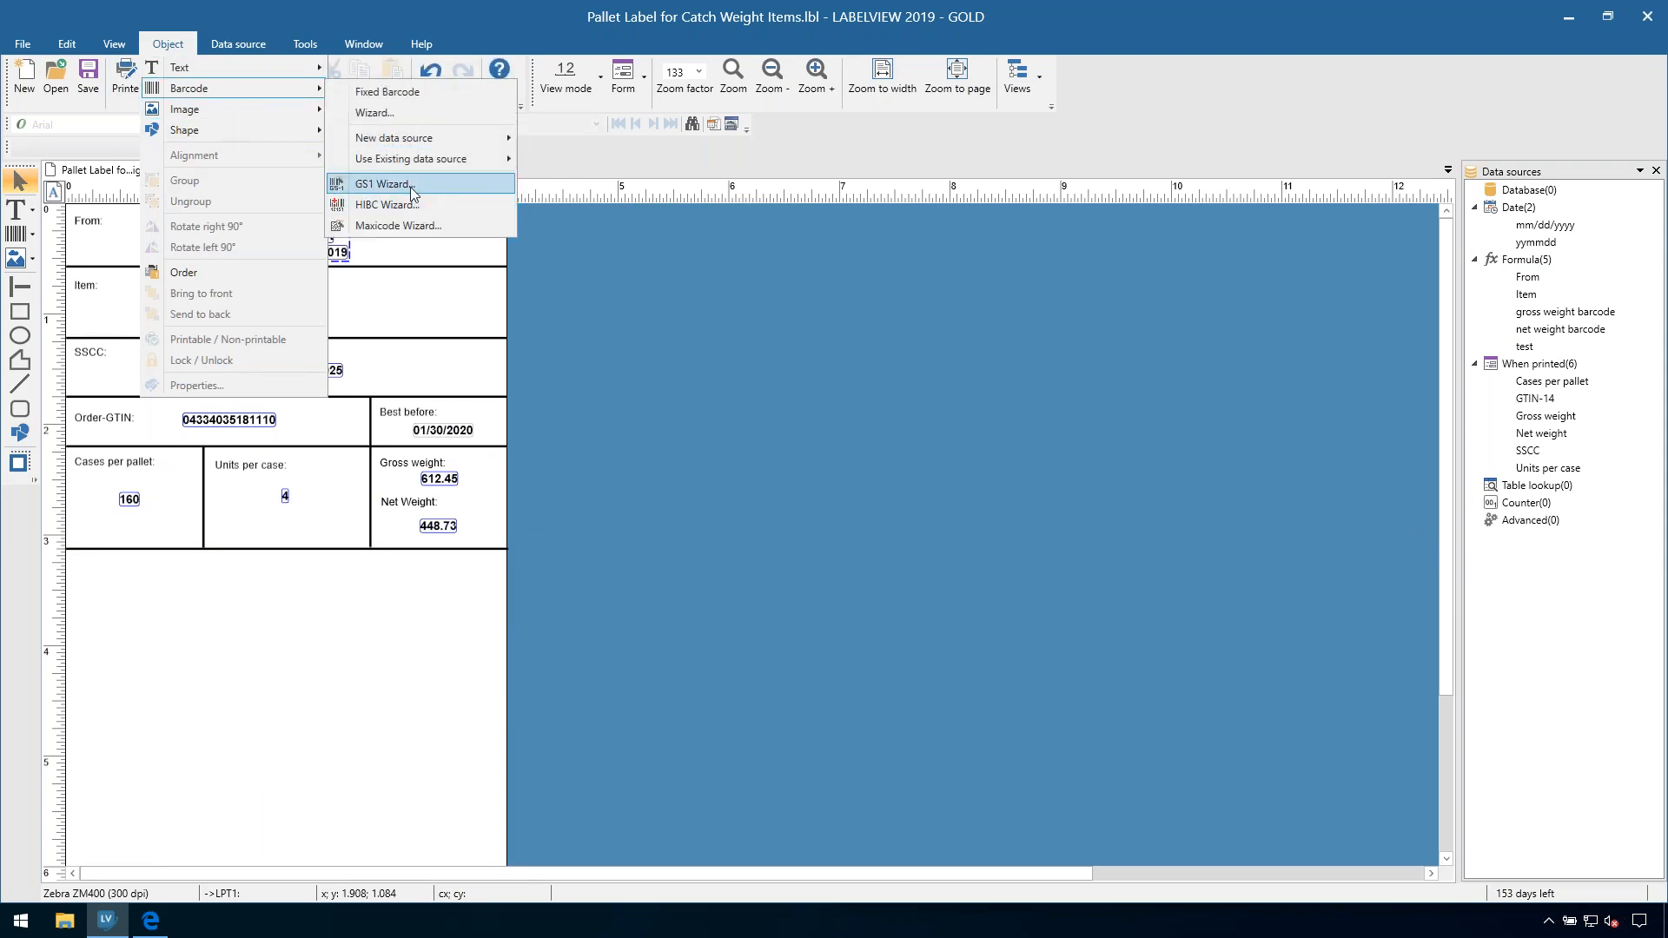
click(415, 191)
click(132, 608)
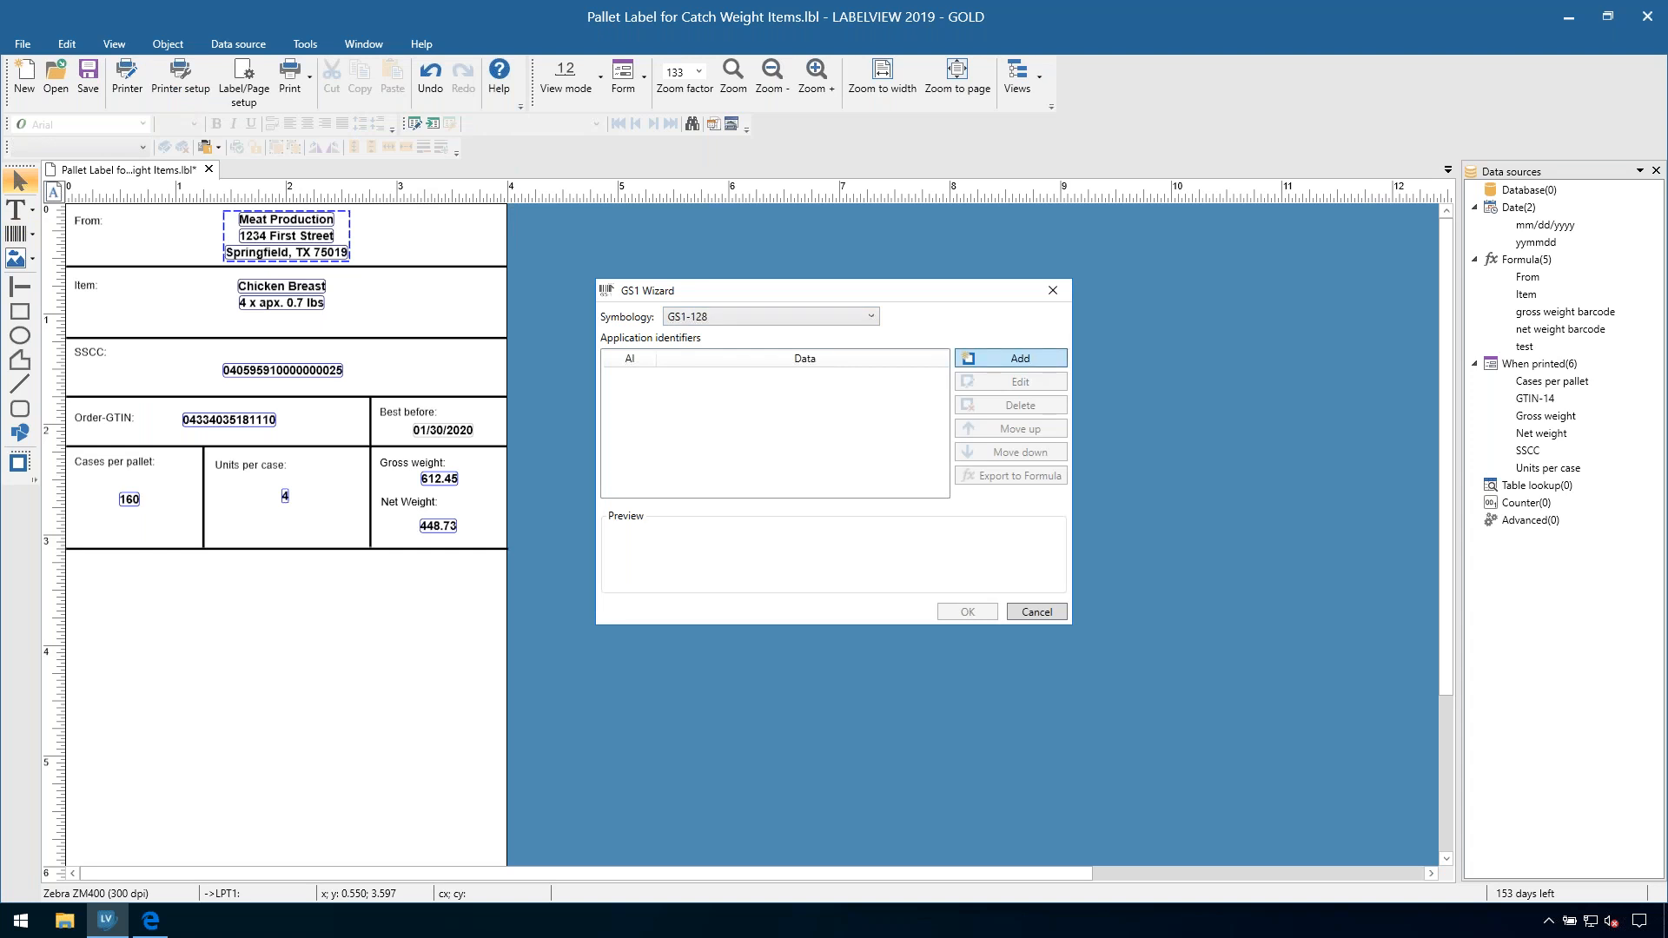
click(1036, 361)
click(726, 328)
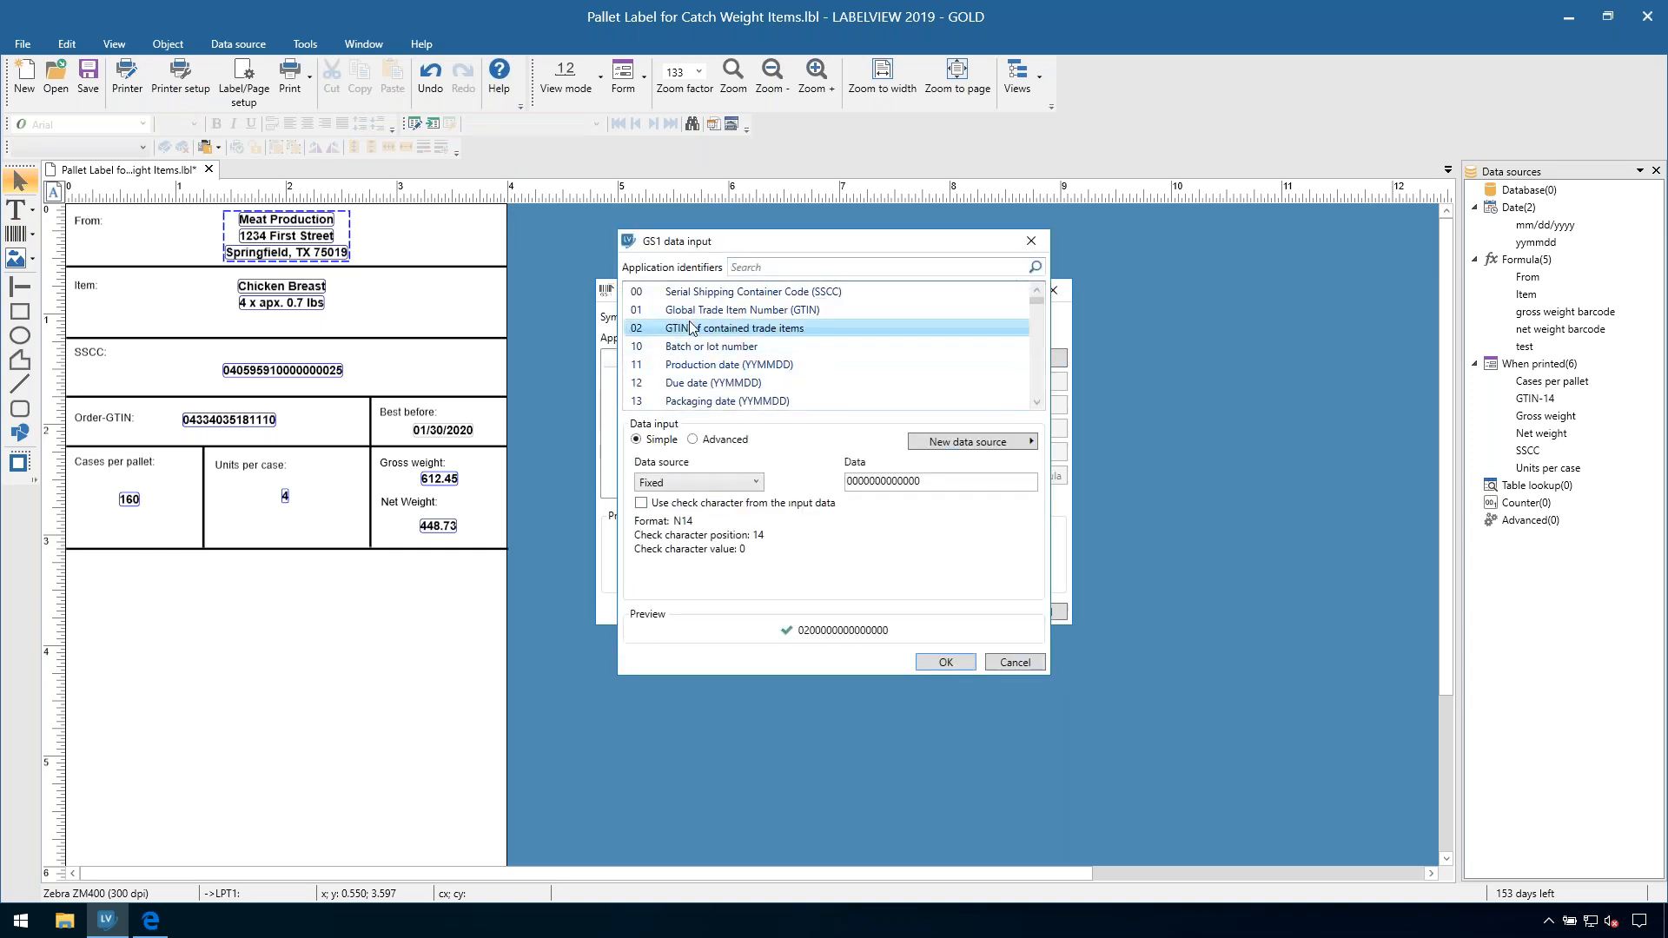
click(764, 484)
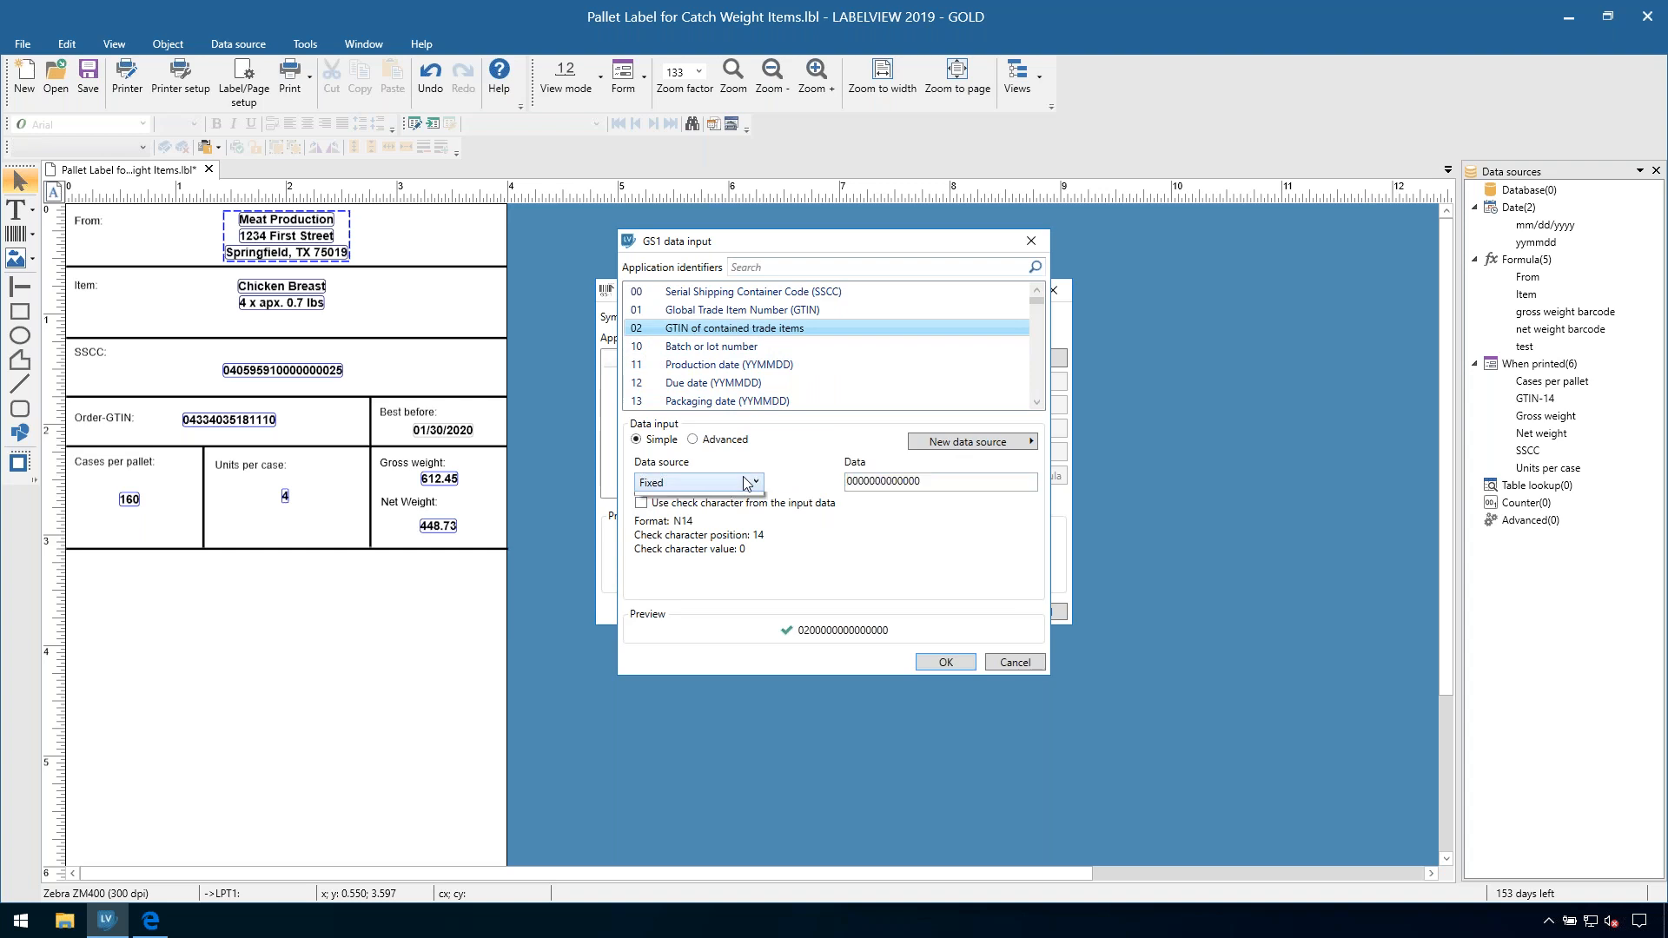
click(701, 514)
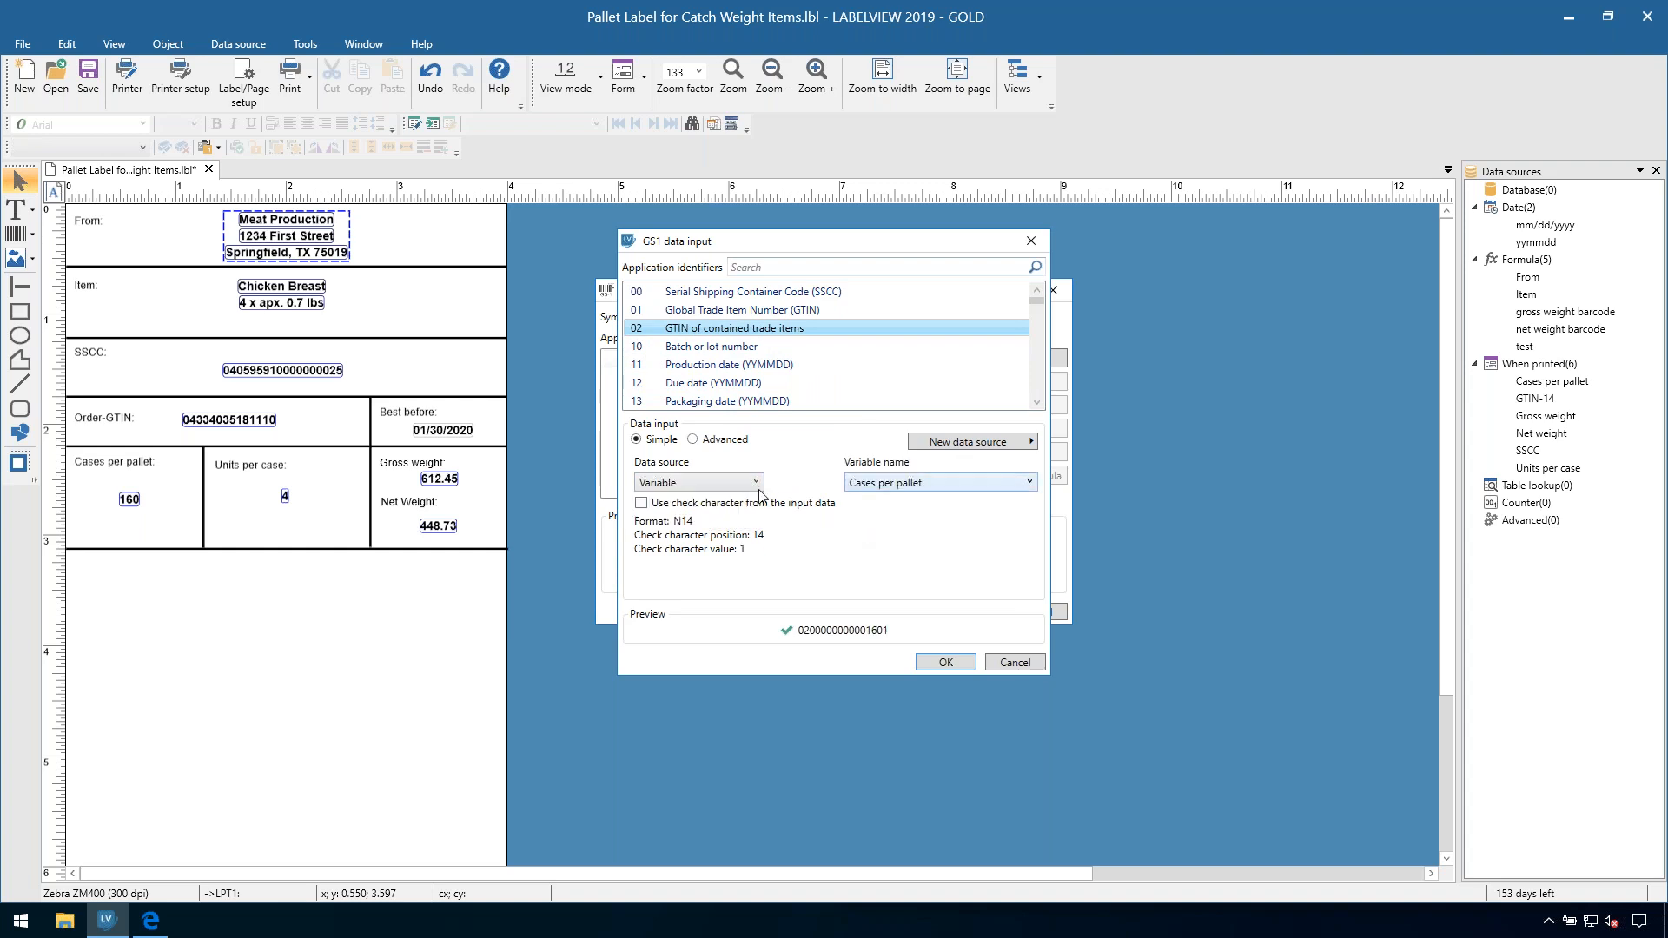
click(872, 484)
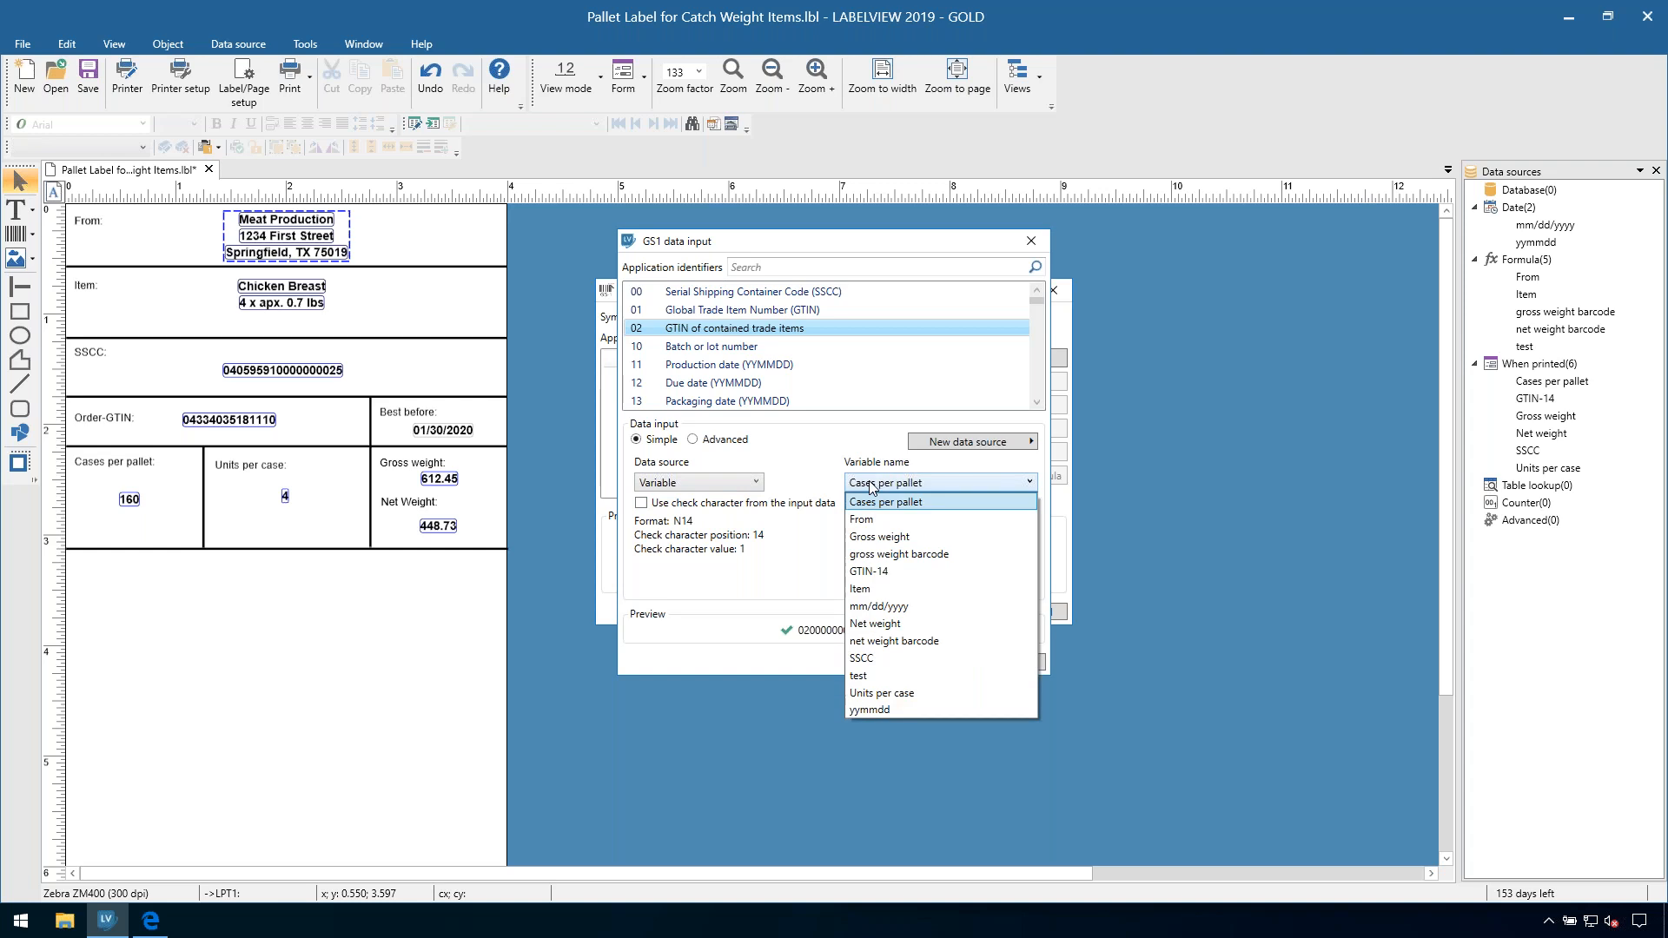
click(868, 572)
click(928, 665)
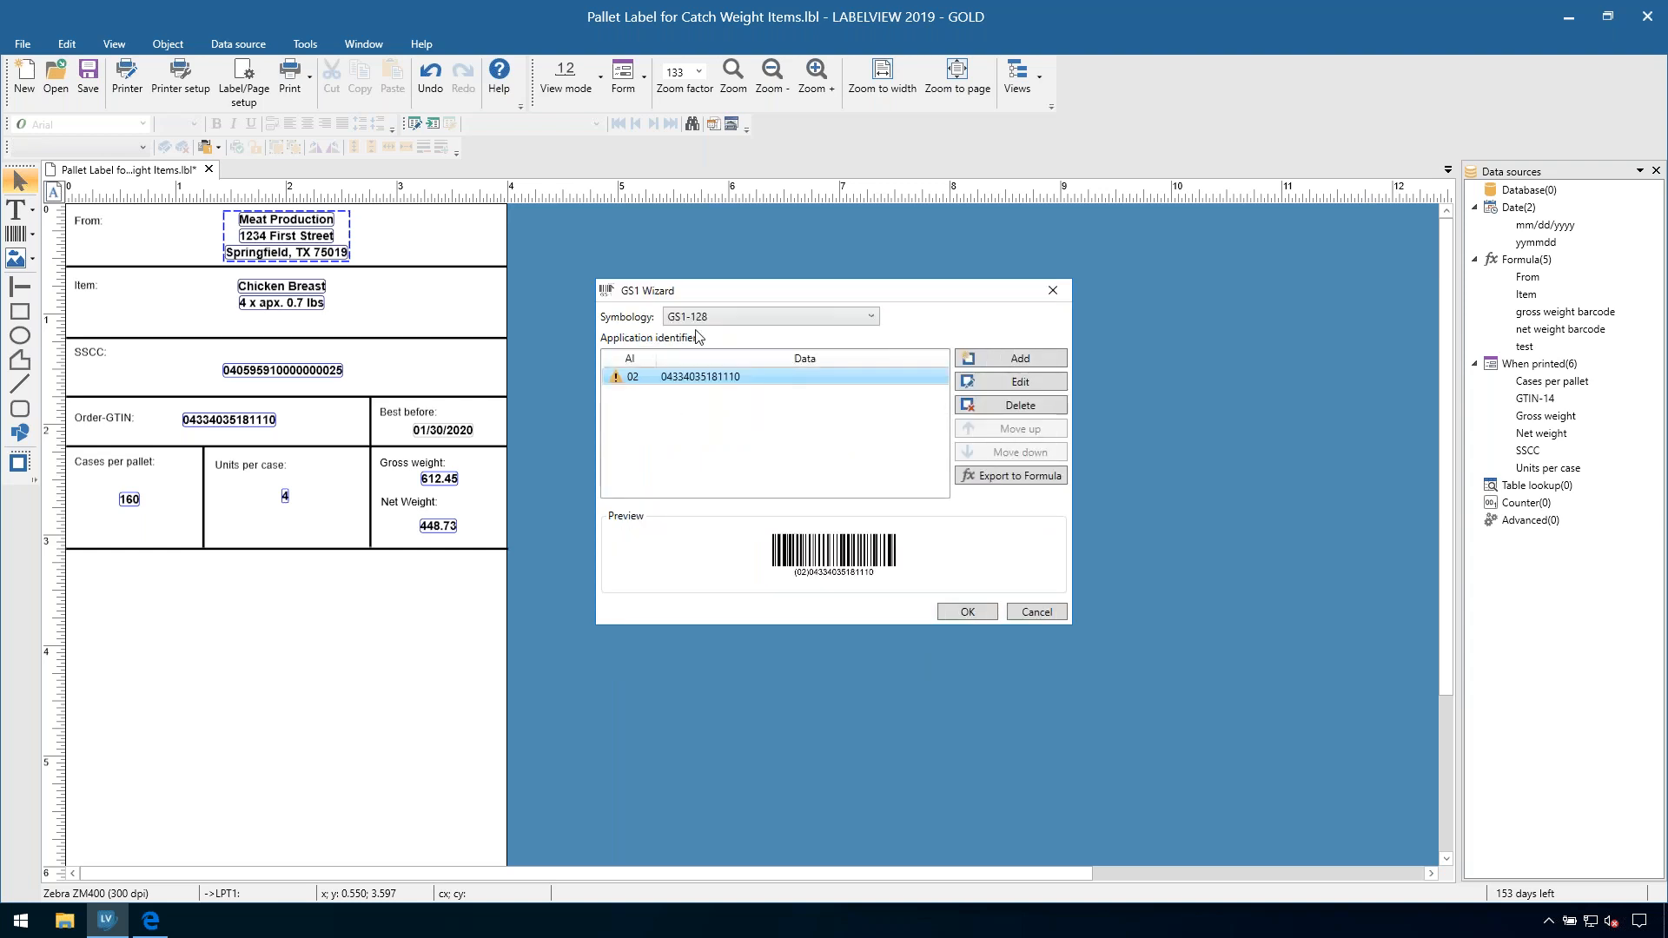
Step: Check the specification PDF for the first barcode's identifiers and add identifier 15, Best before date (YYMMDD), with the variable yymmdd
click(989, 367)
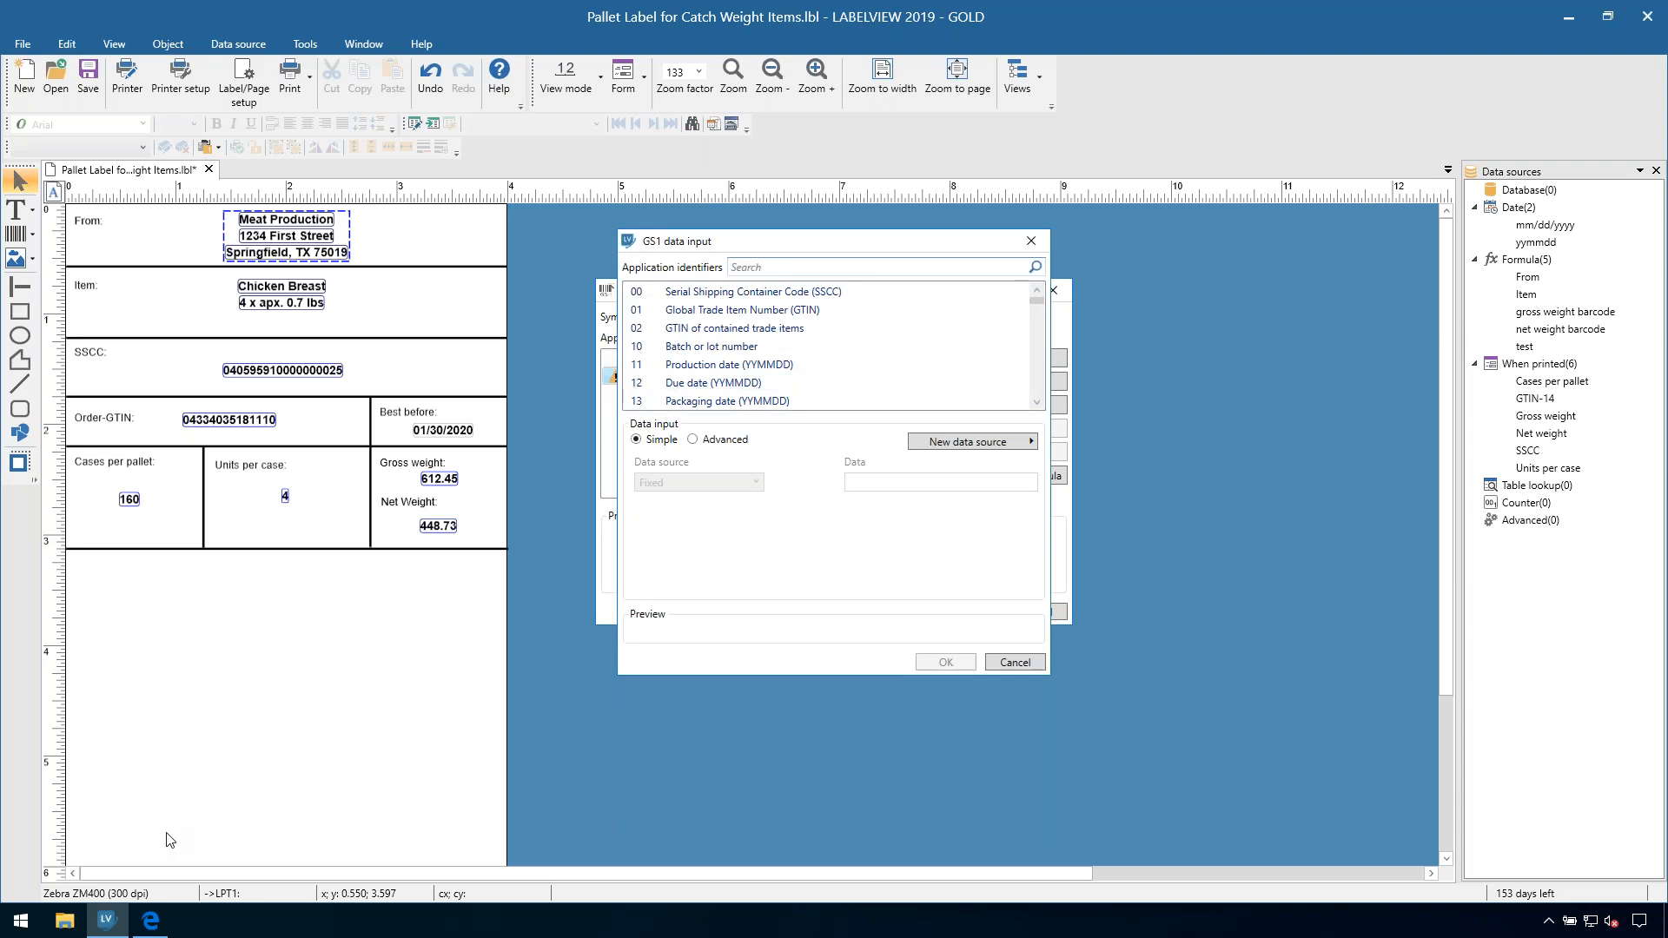
click(152, 921)
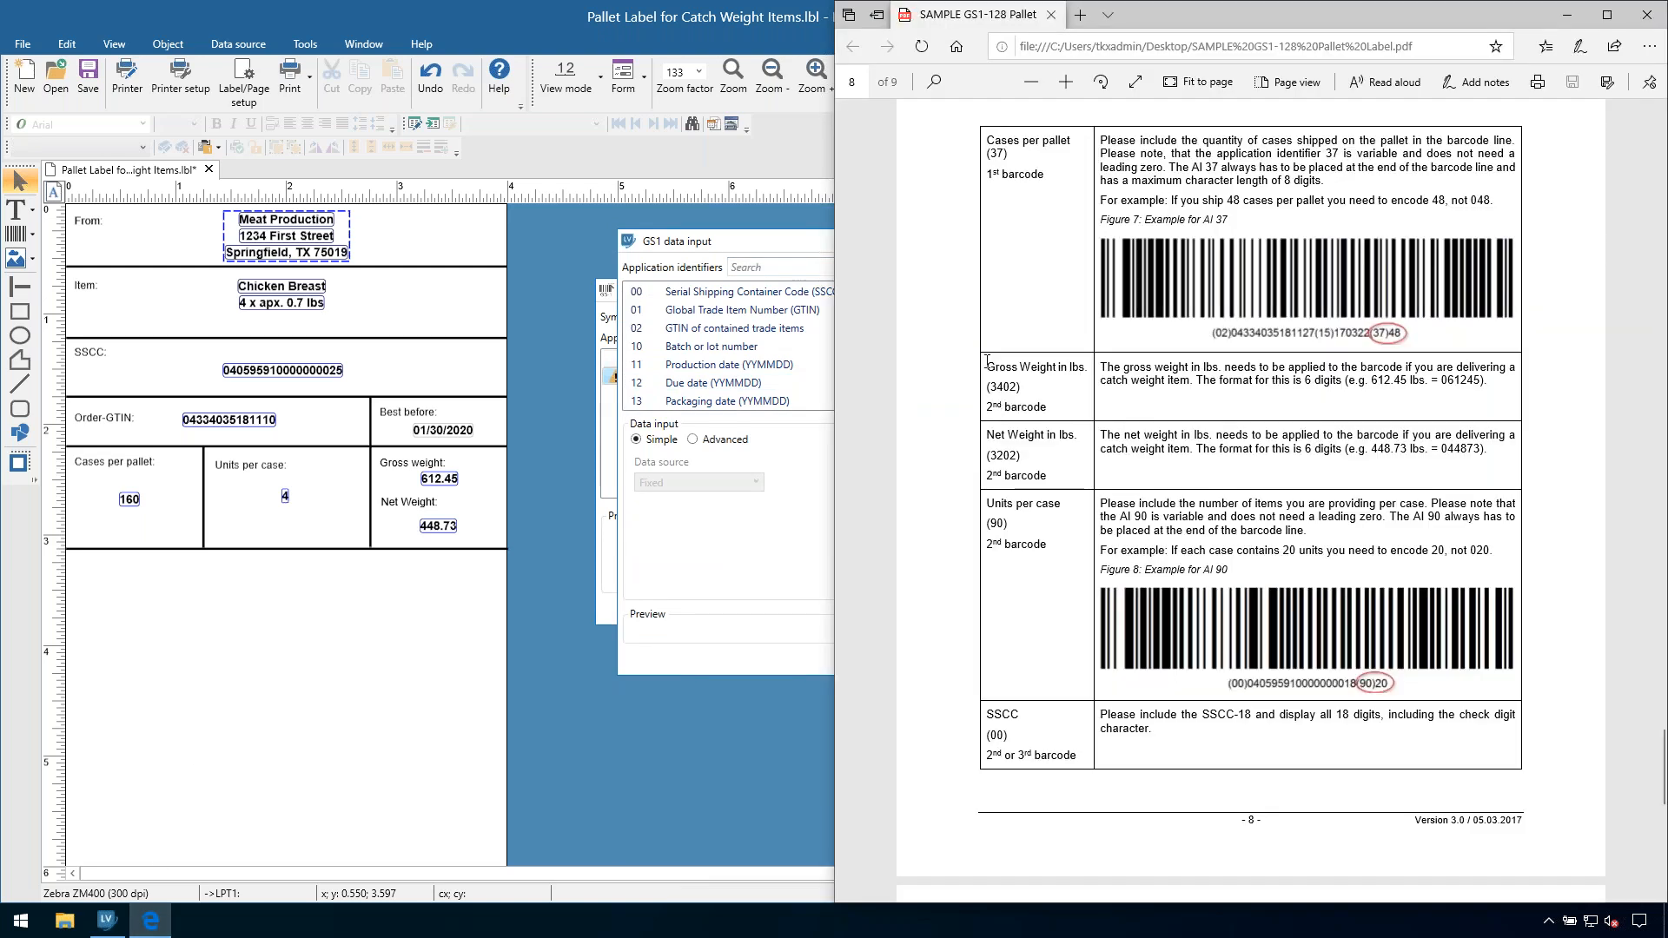
scroll(984, 301, up, 10)
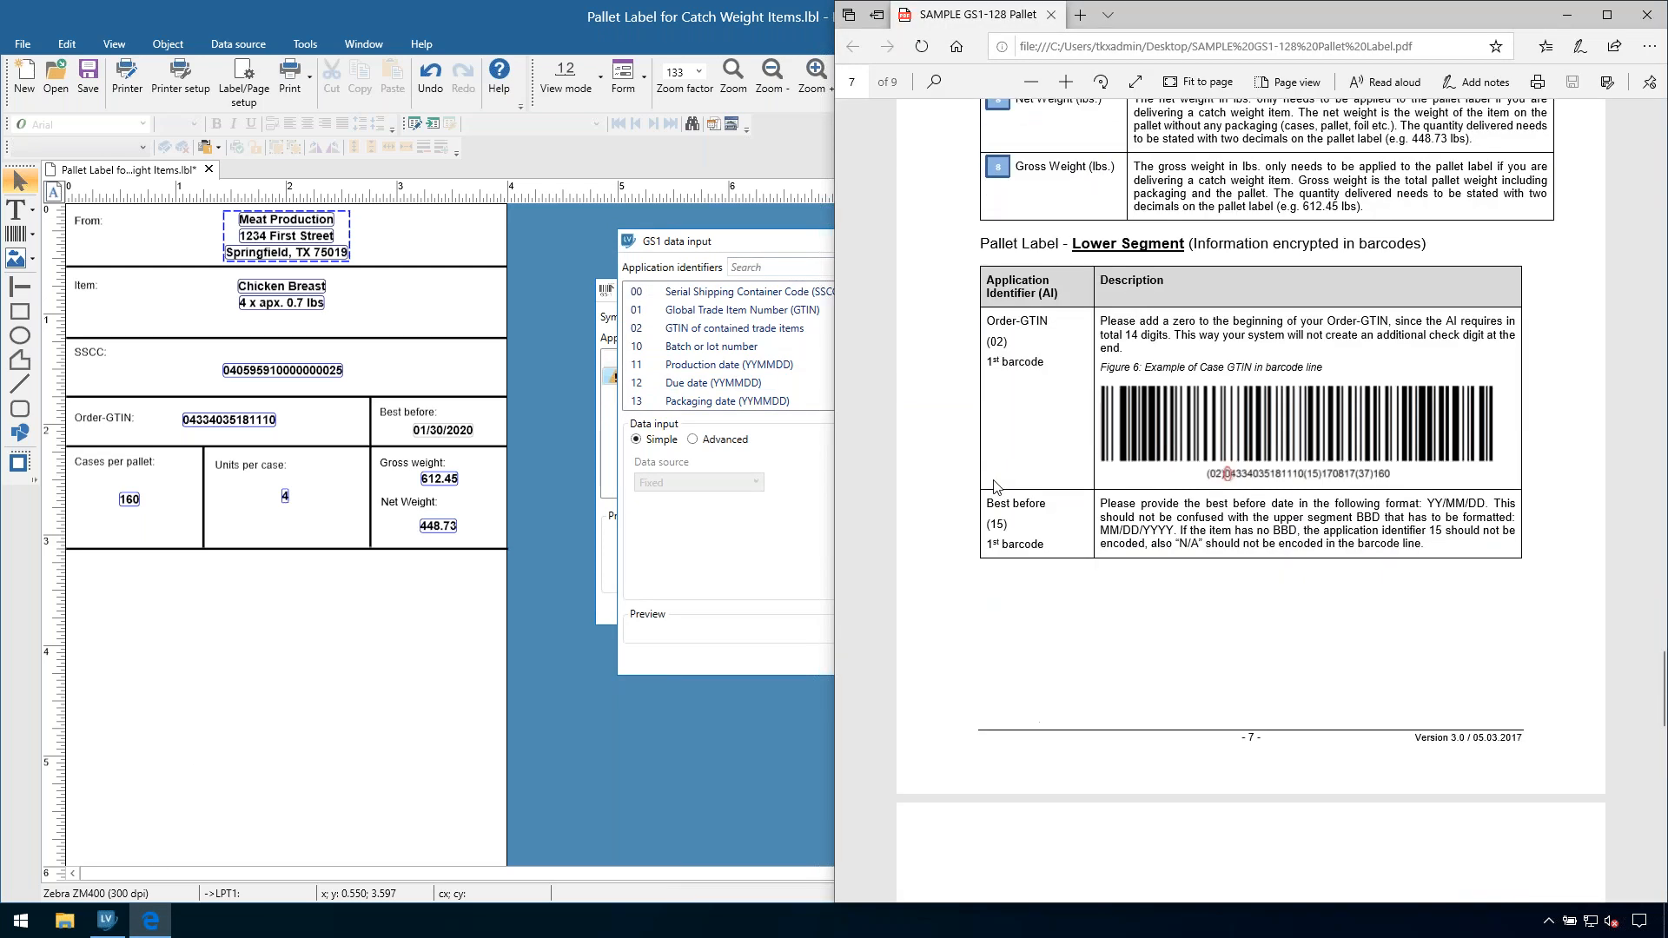
scroll(1251, 434, down, 7)
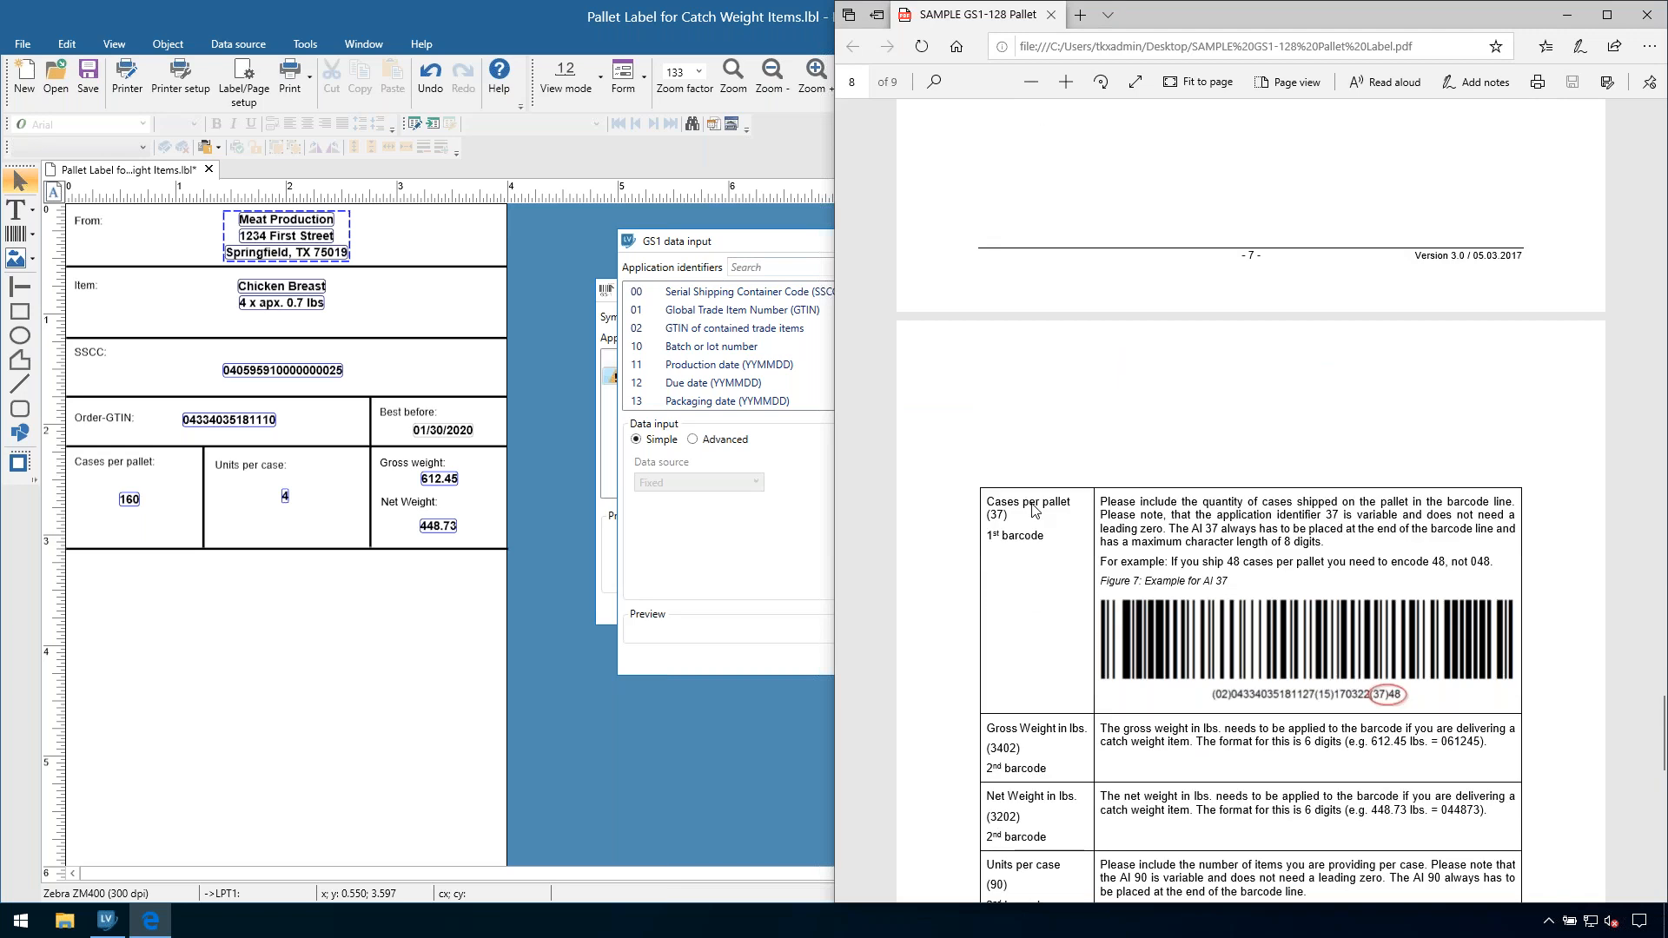
click(1567, 15)
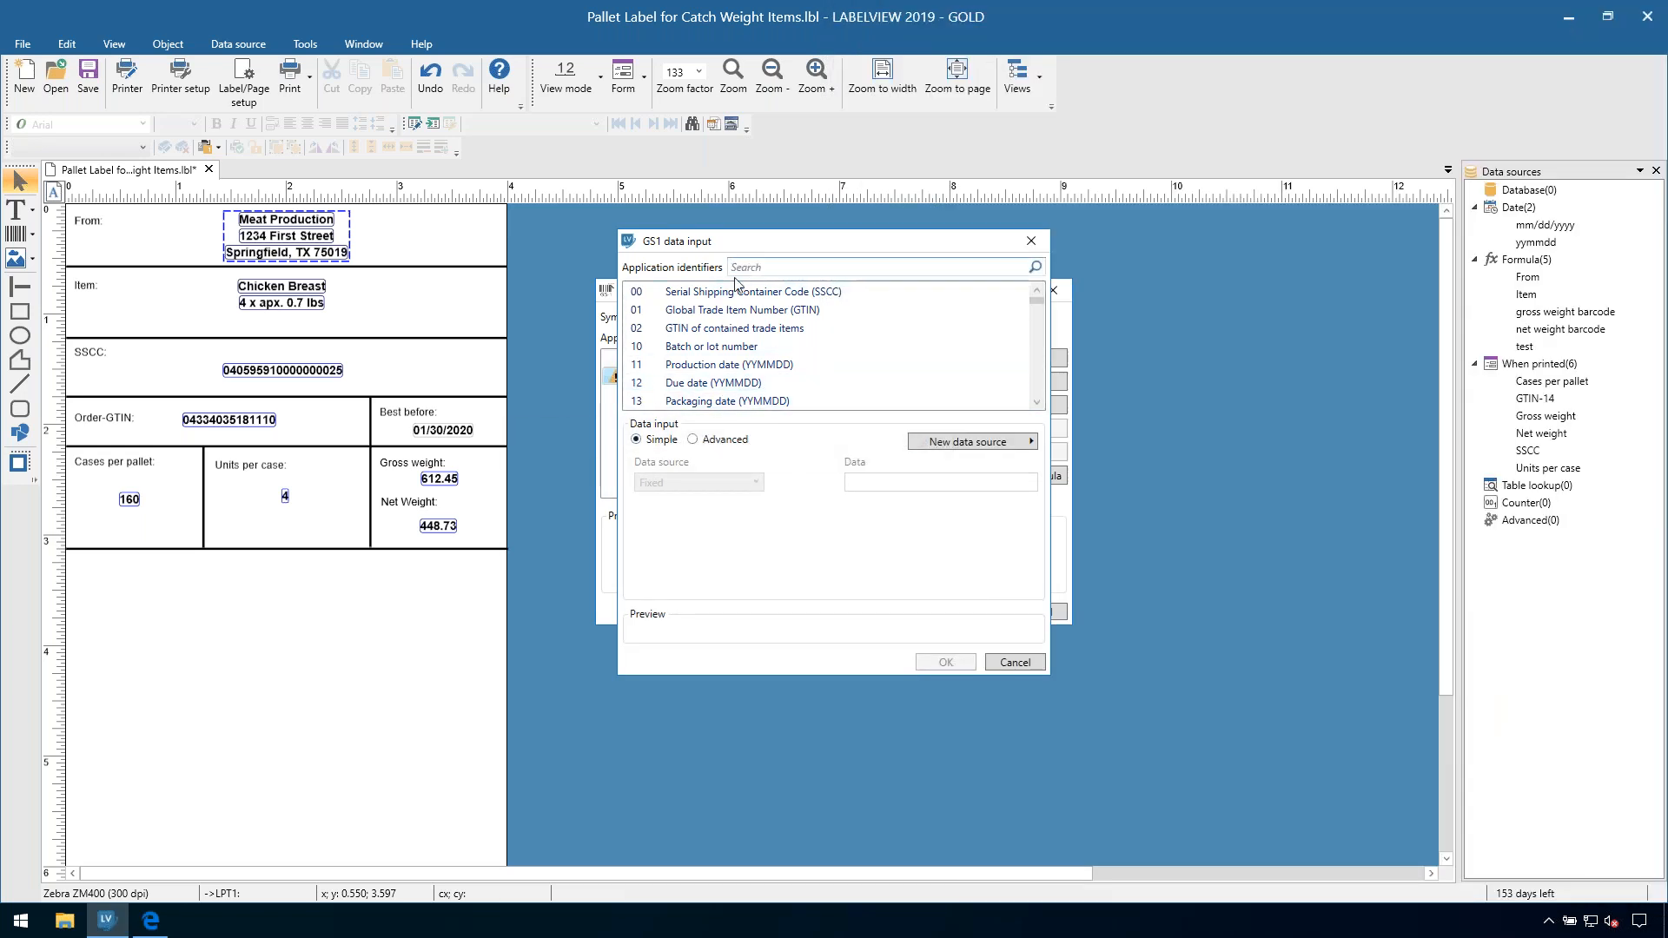
click(1035, 403)
click(1036, 402)
click(825, 383)
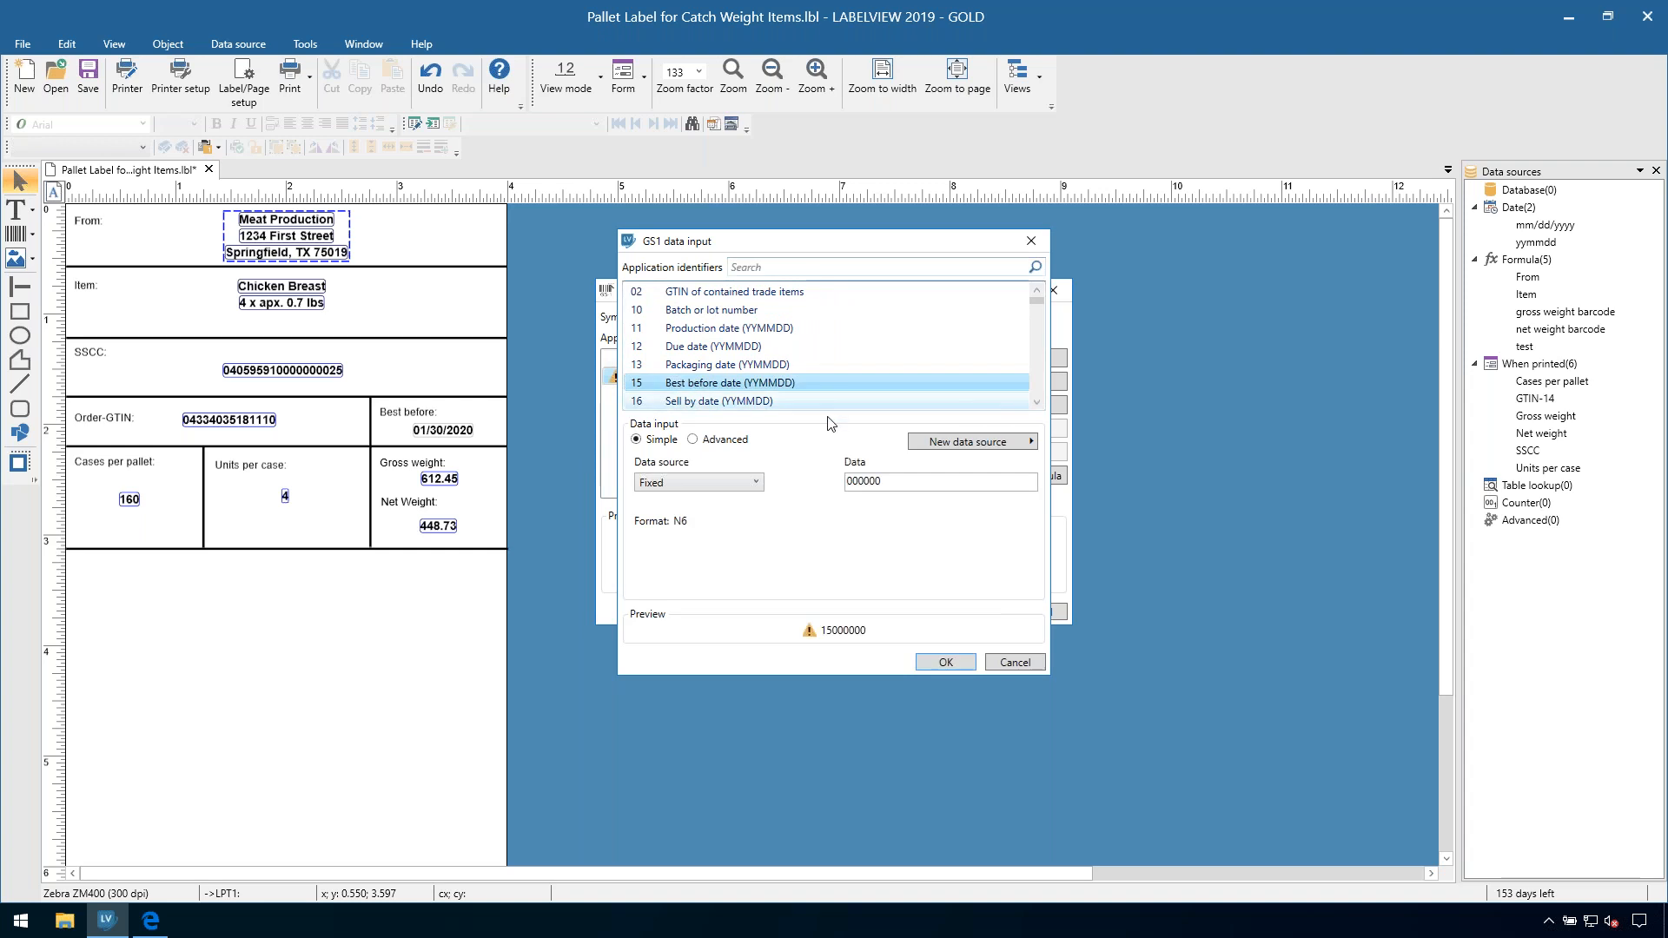
click(710, 482)
click(670, 525)
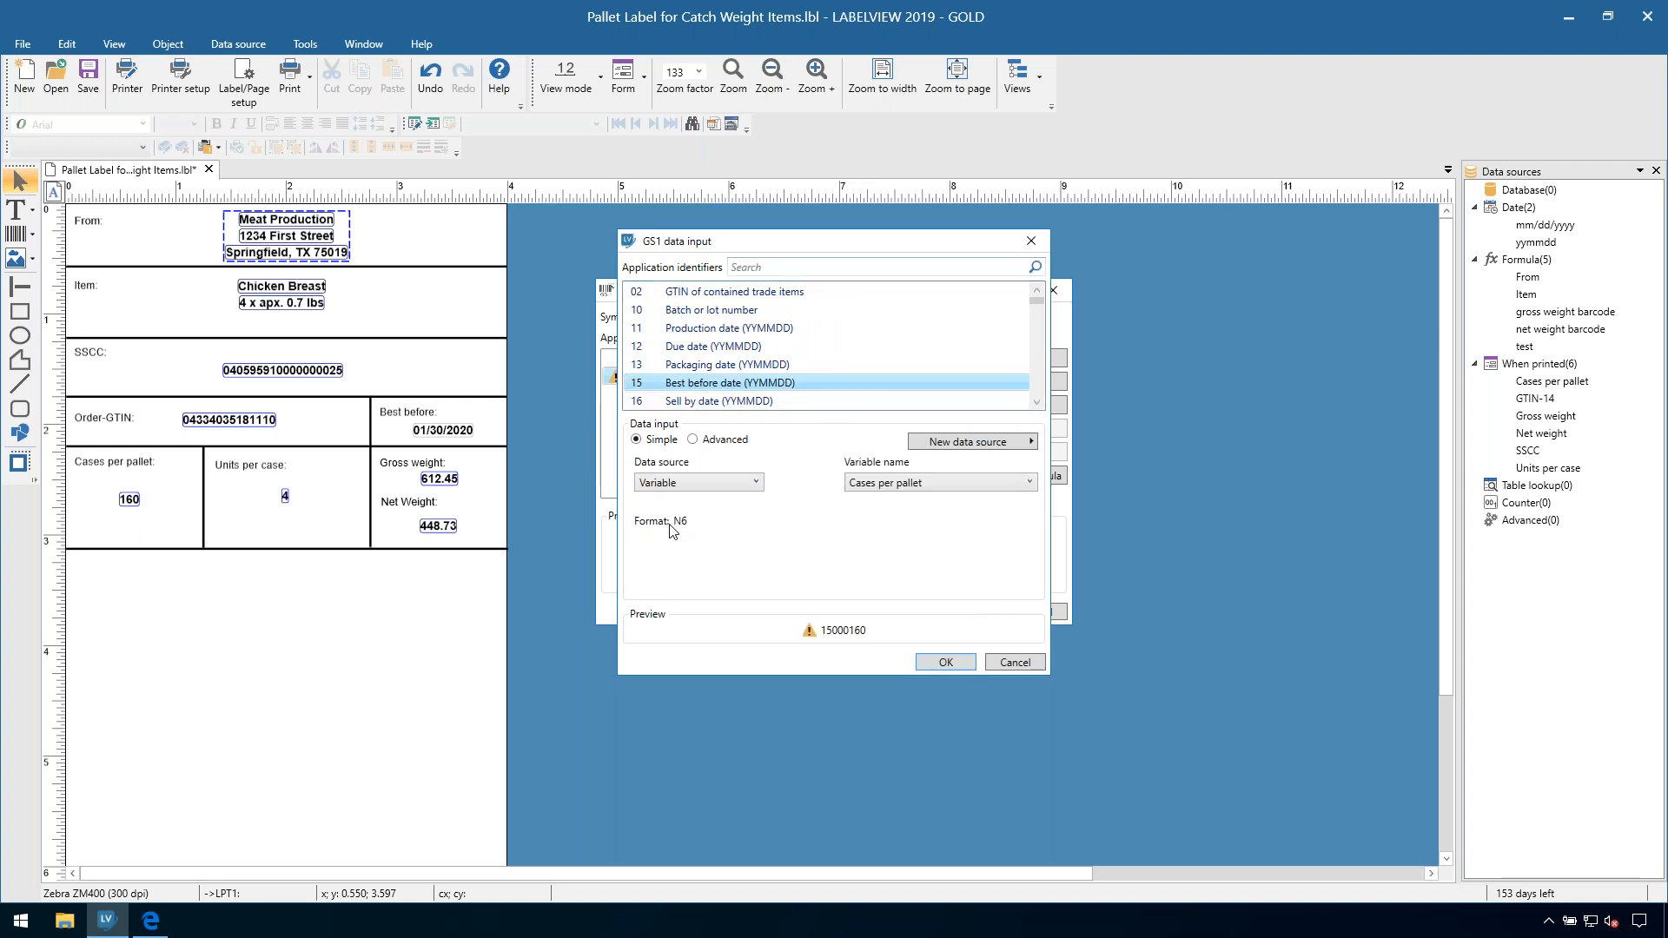
click(904, 483)
click(872, 710)
click(945, 662)
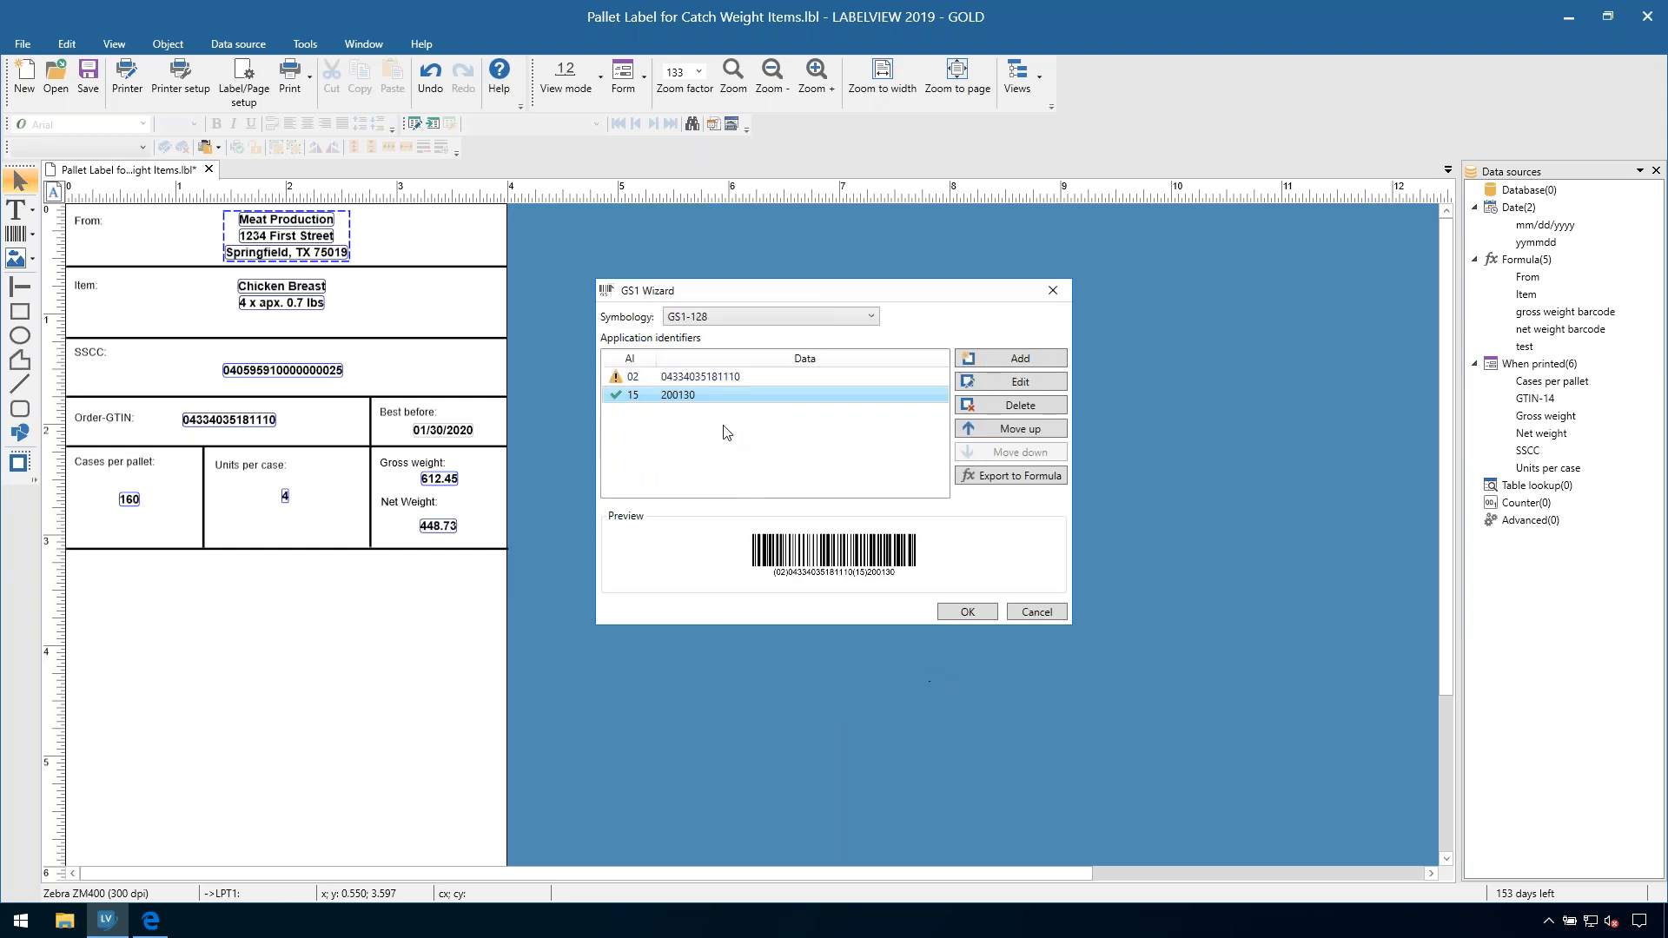
Step: Search for application identifier 37 and add the count of trade items with the variable Cases per pallet
click(1020, 358)
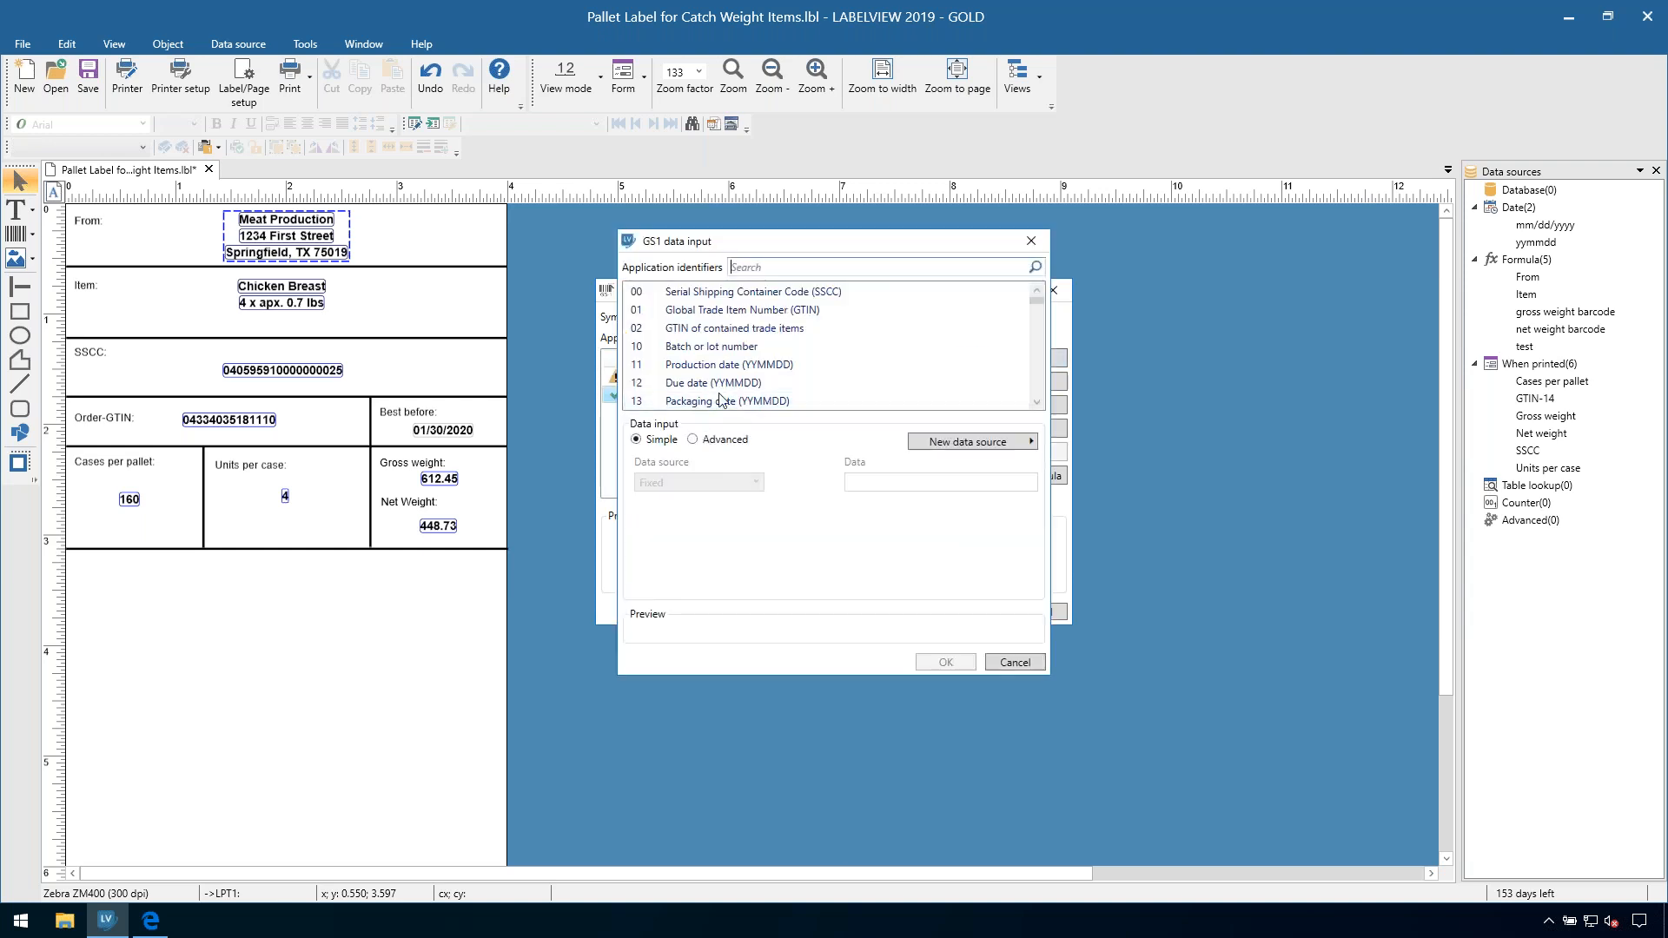
click(759, 269)
text(37)
click(747, 292)
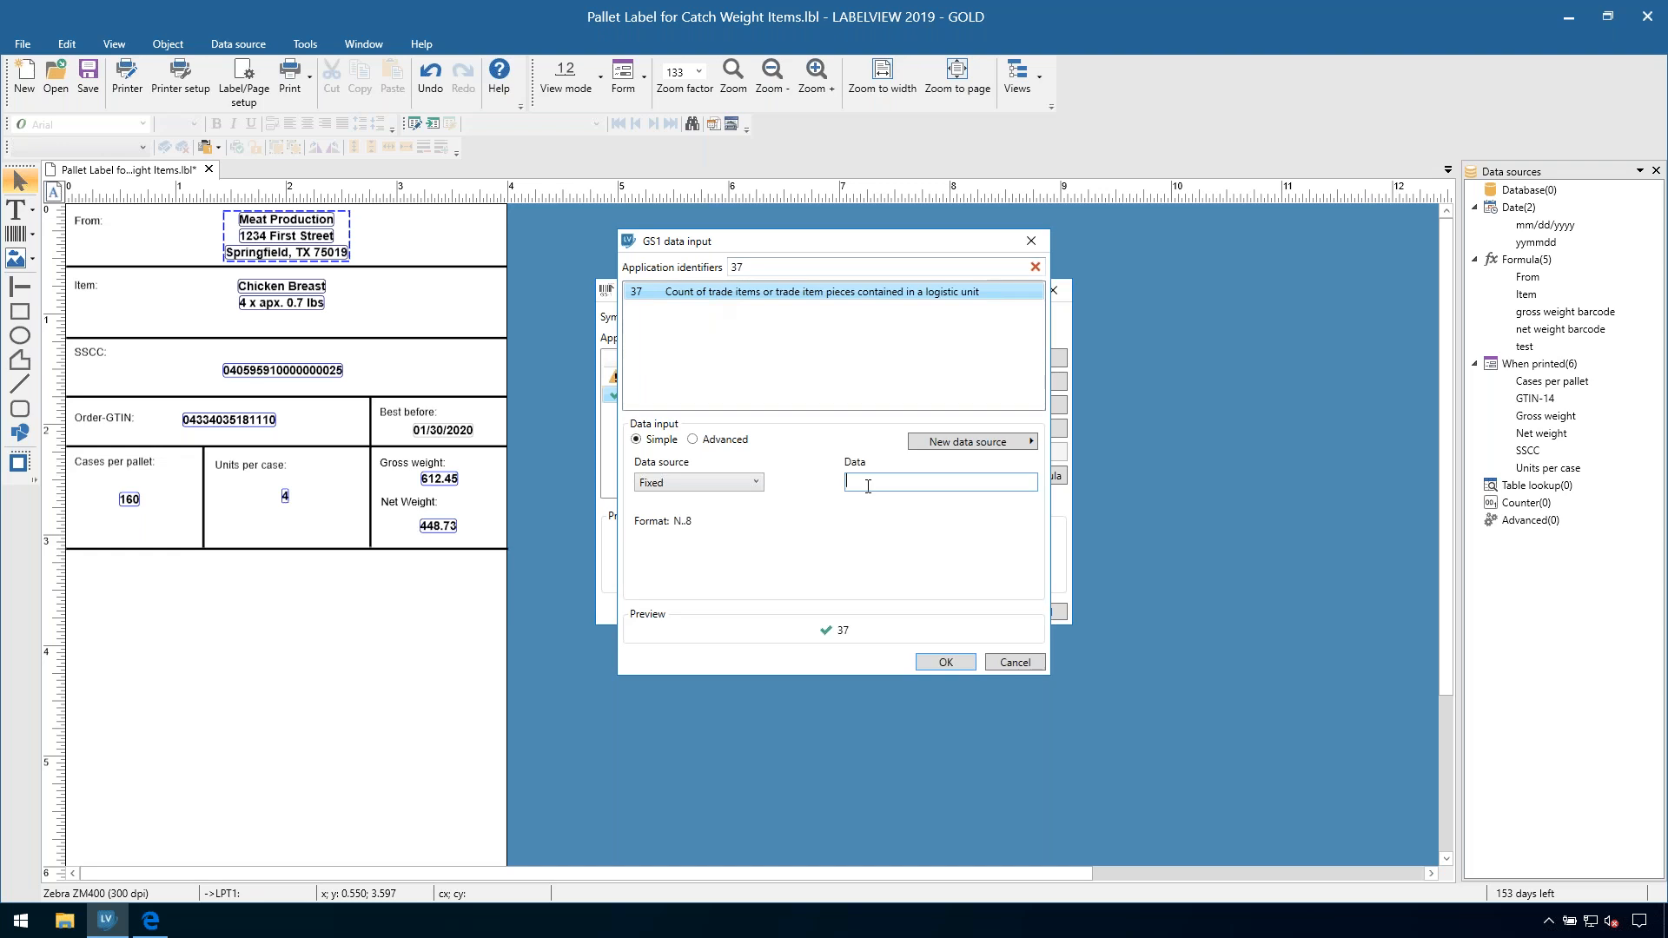
click(700, 483)
click(705, 522)
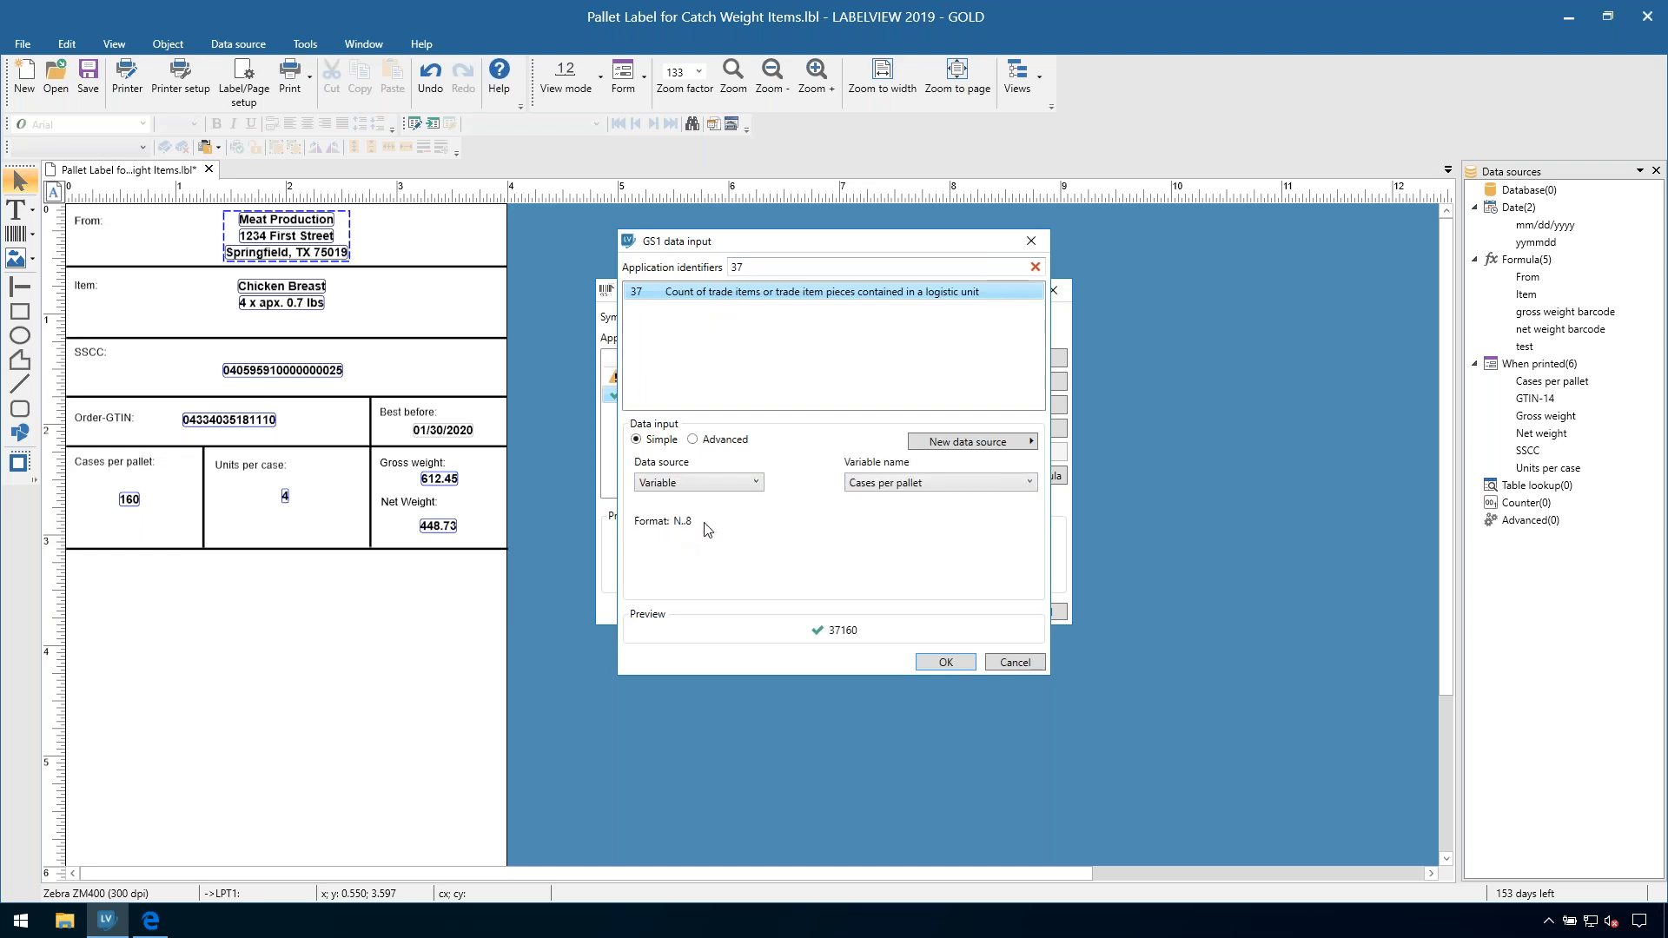
click(872, 484)
click(879, 502)
click(946, 663)
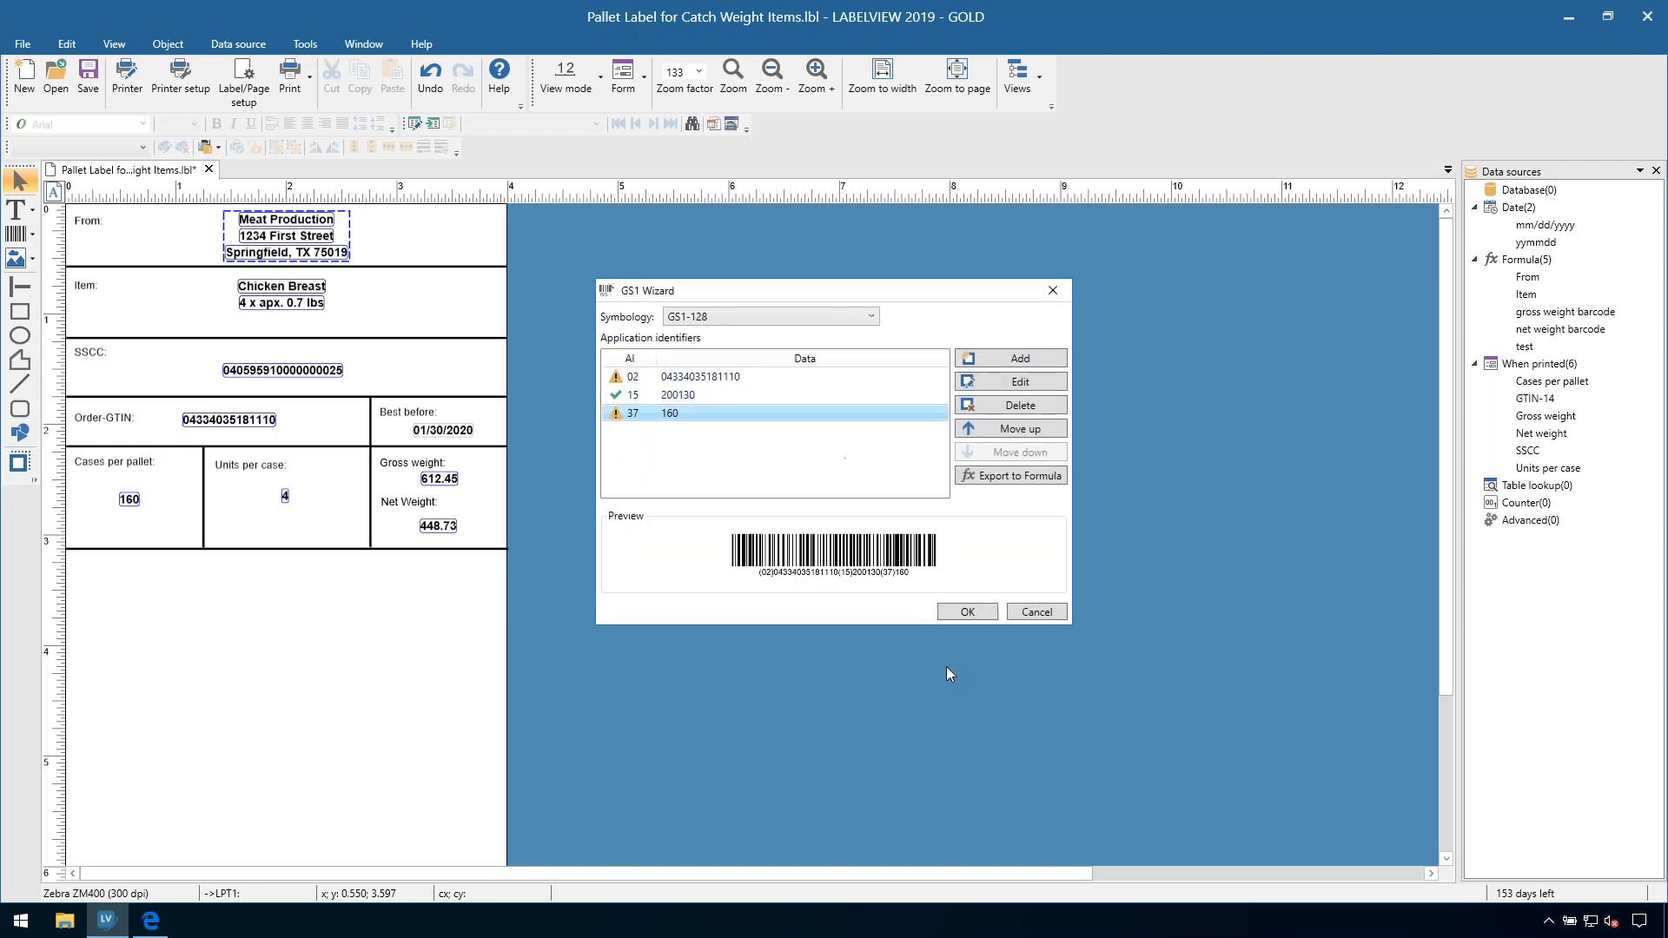
Step: Finish the first GS1-128 barcode and position it just below the data table, at about x 0.34, y 3.27
click(967, 612)
click(800, 502)
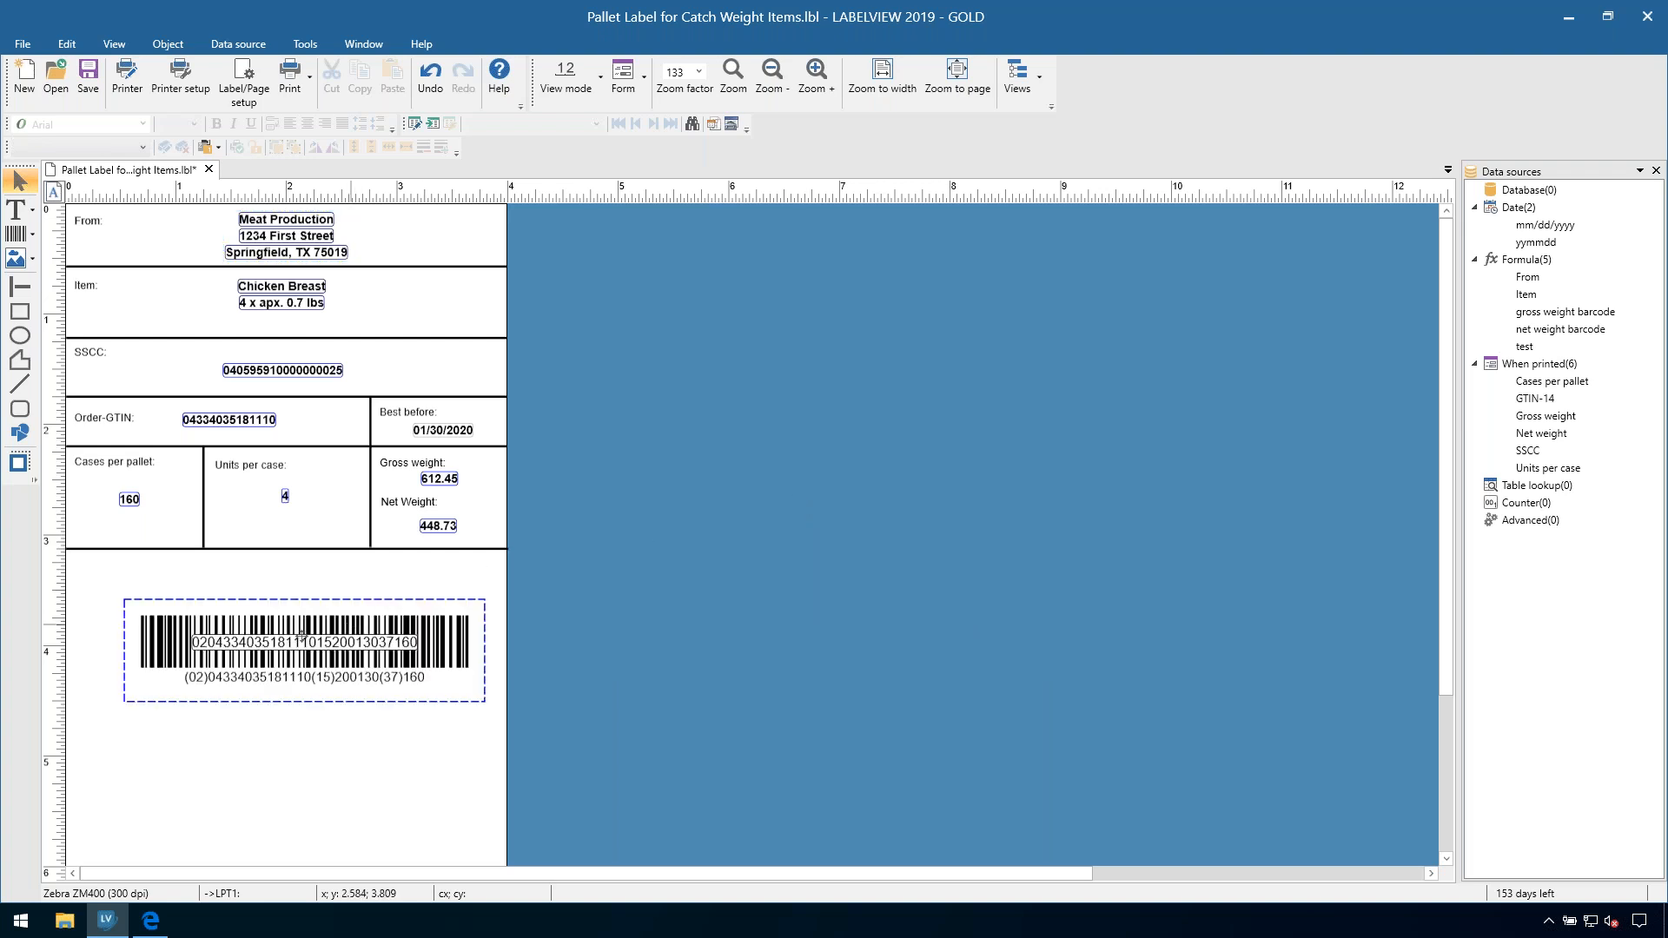
drag(301, 636, 260, 642)
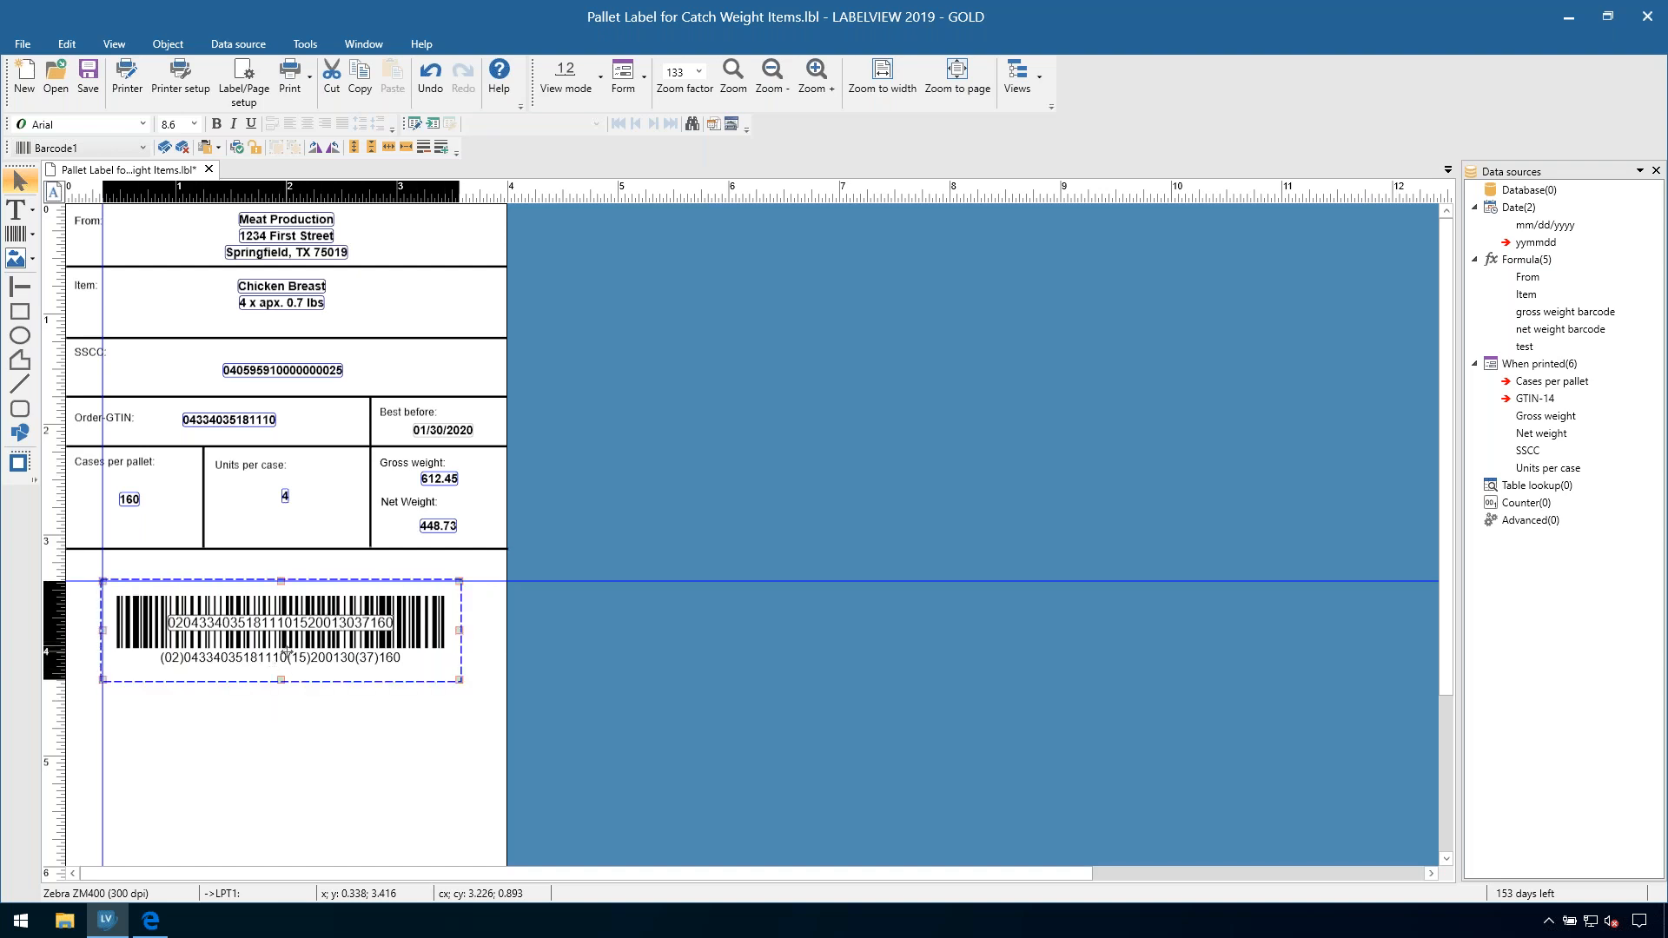
drag(221, 644, 271, 637)
click(294, 785)
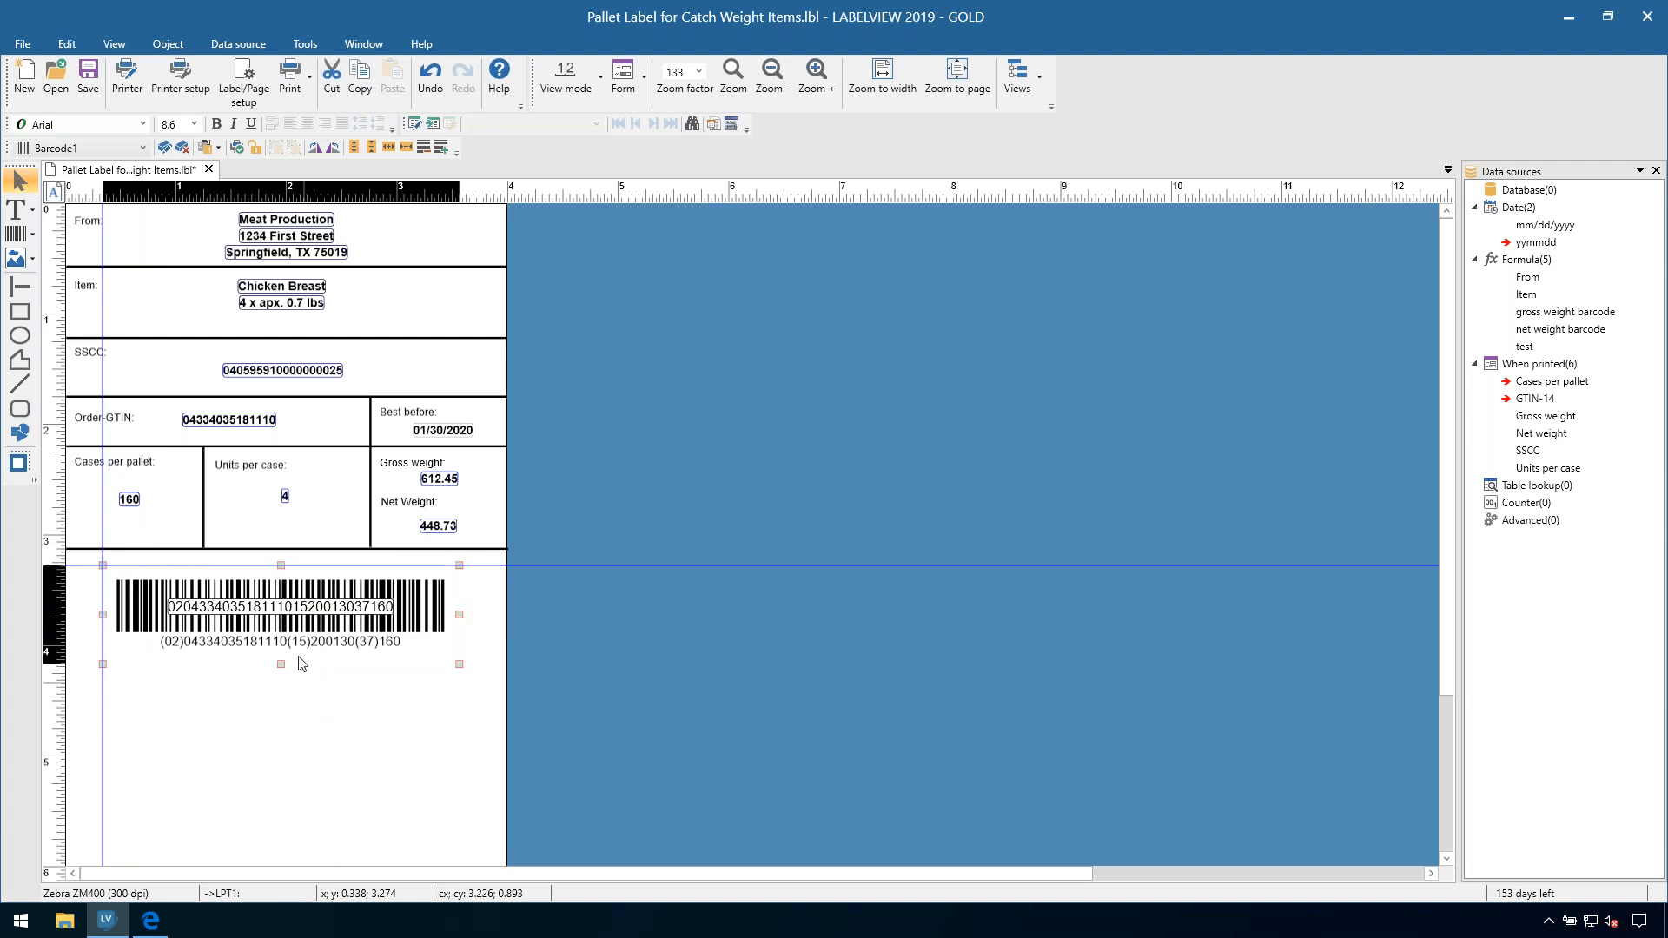
Step: Examine the first GS1-128 barcode's code and character properties, and shift the barcode slightly up to about x 0.35, y 3.16
double_click(103, 566)
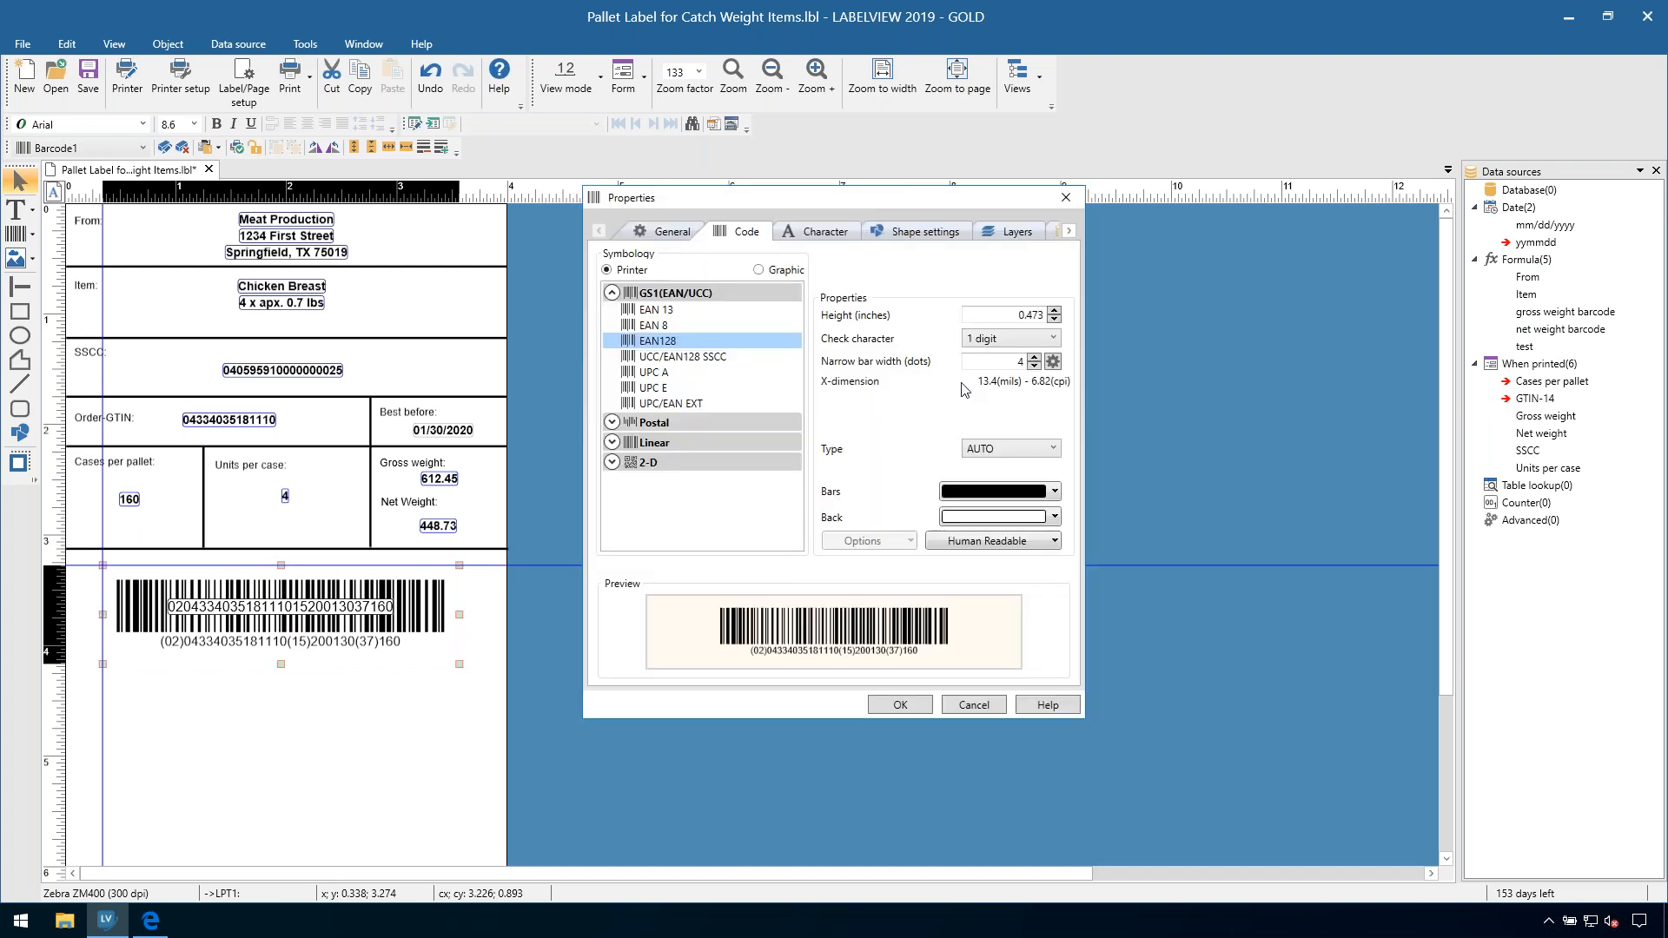
click(981, 707)
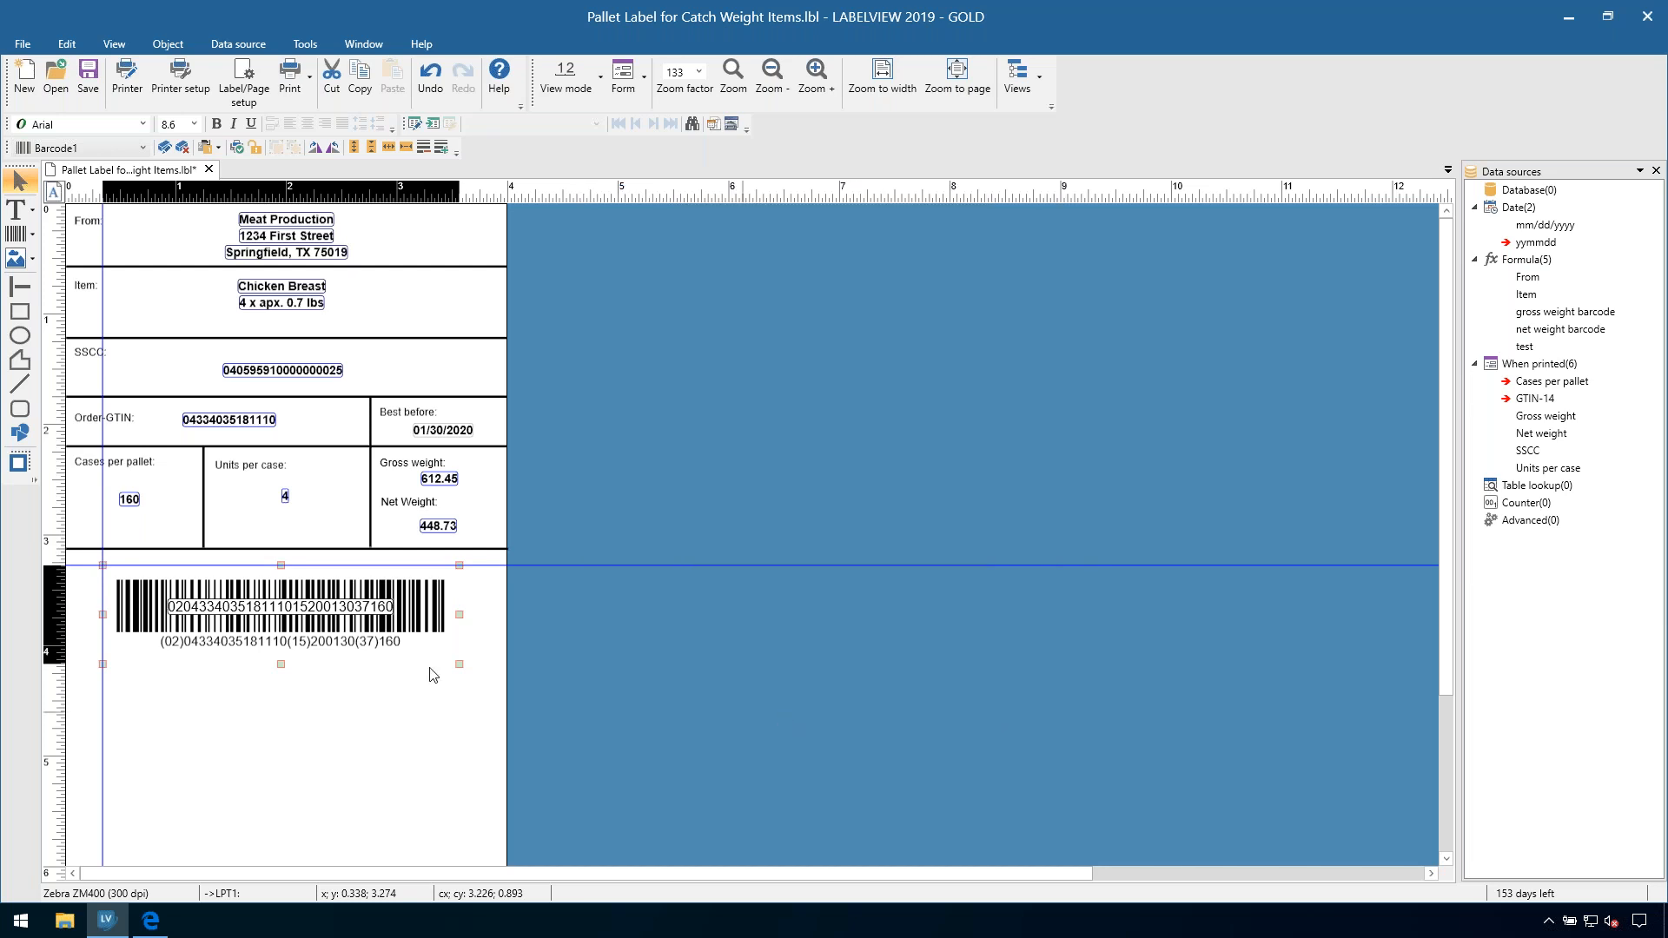
drag(356, 641, 358, 618)
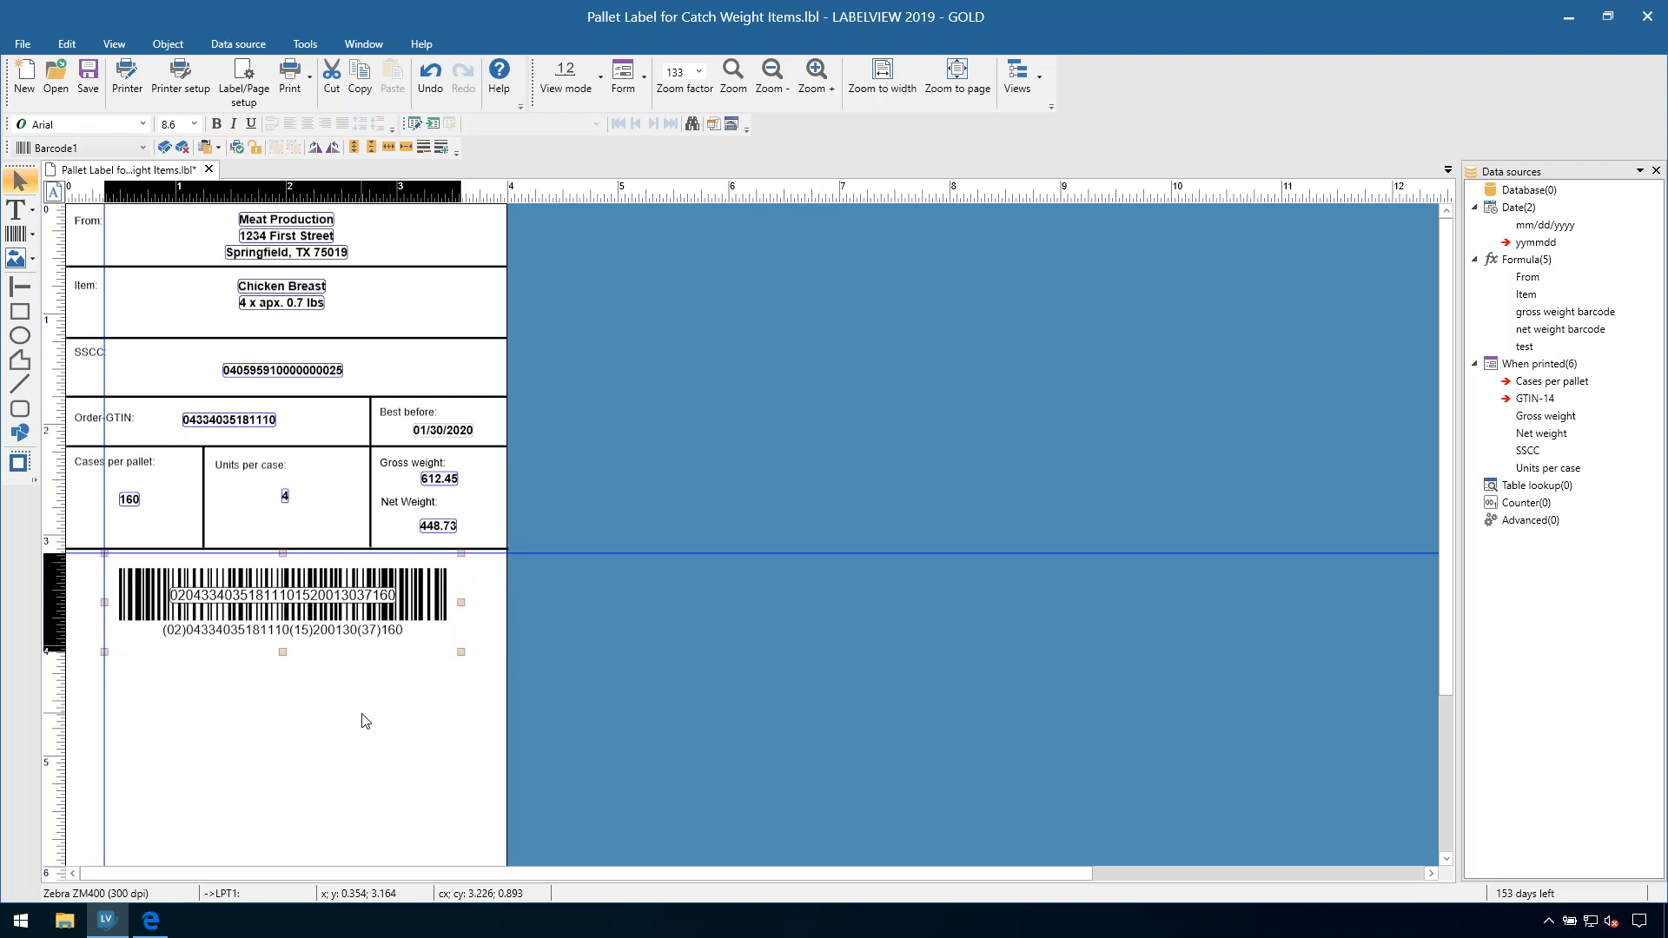
click(239, 625)
click(319, 618)
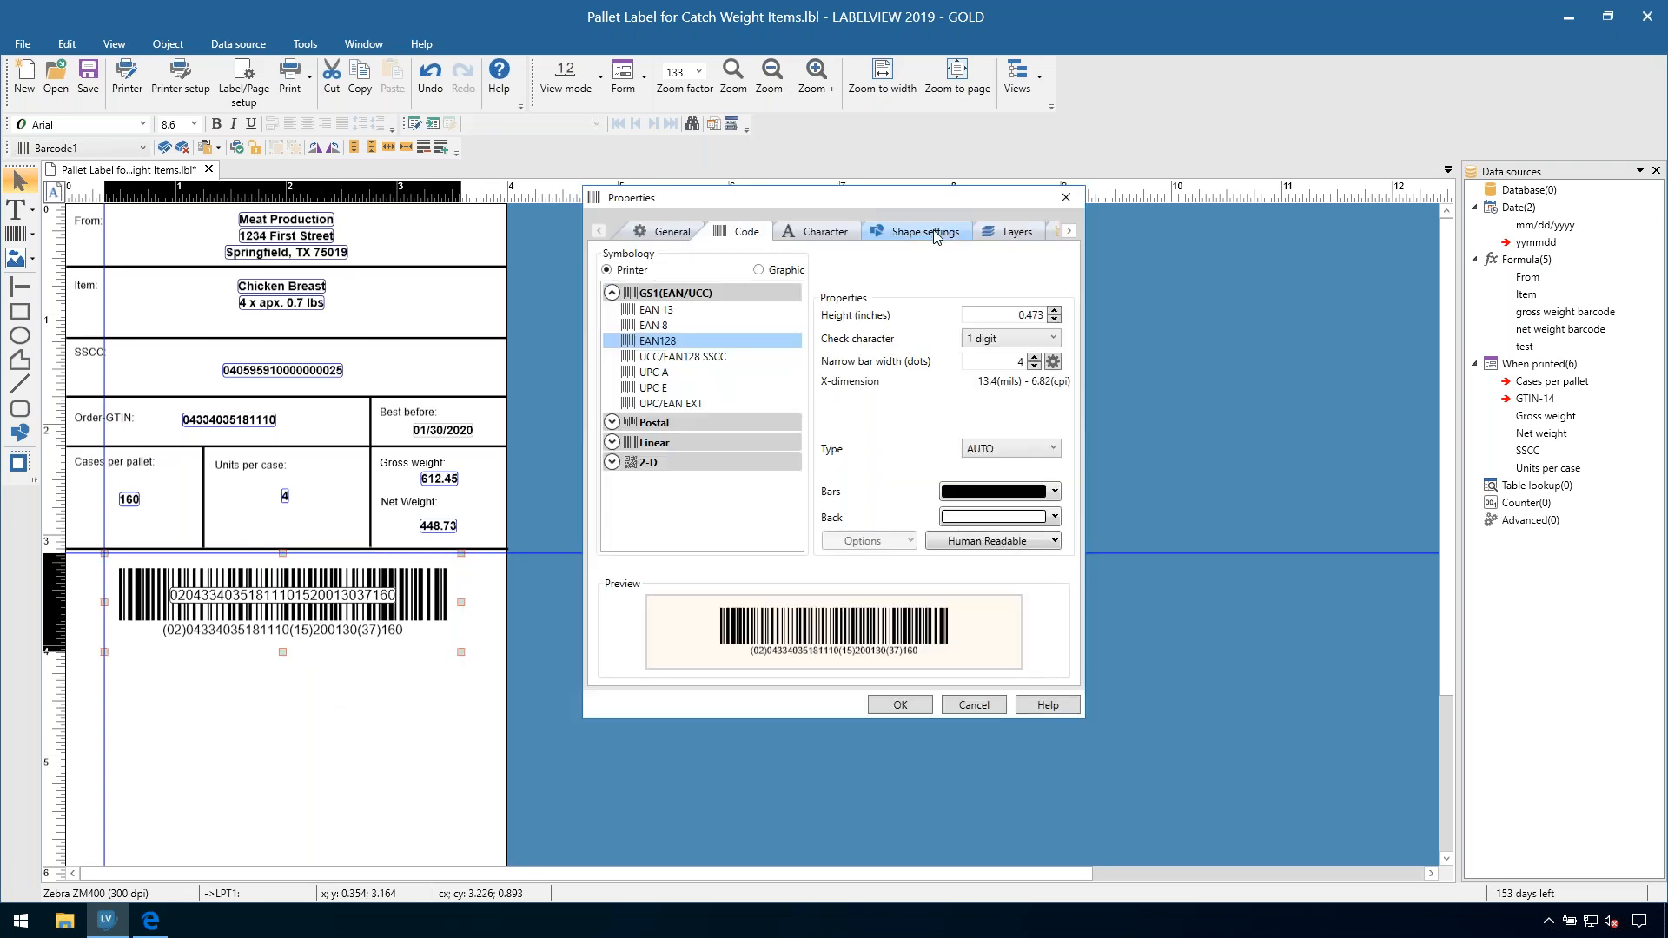
click(1072, 233)
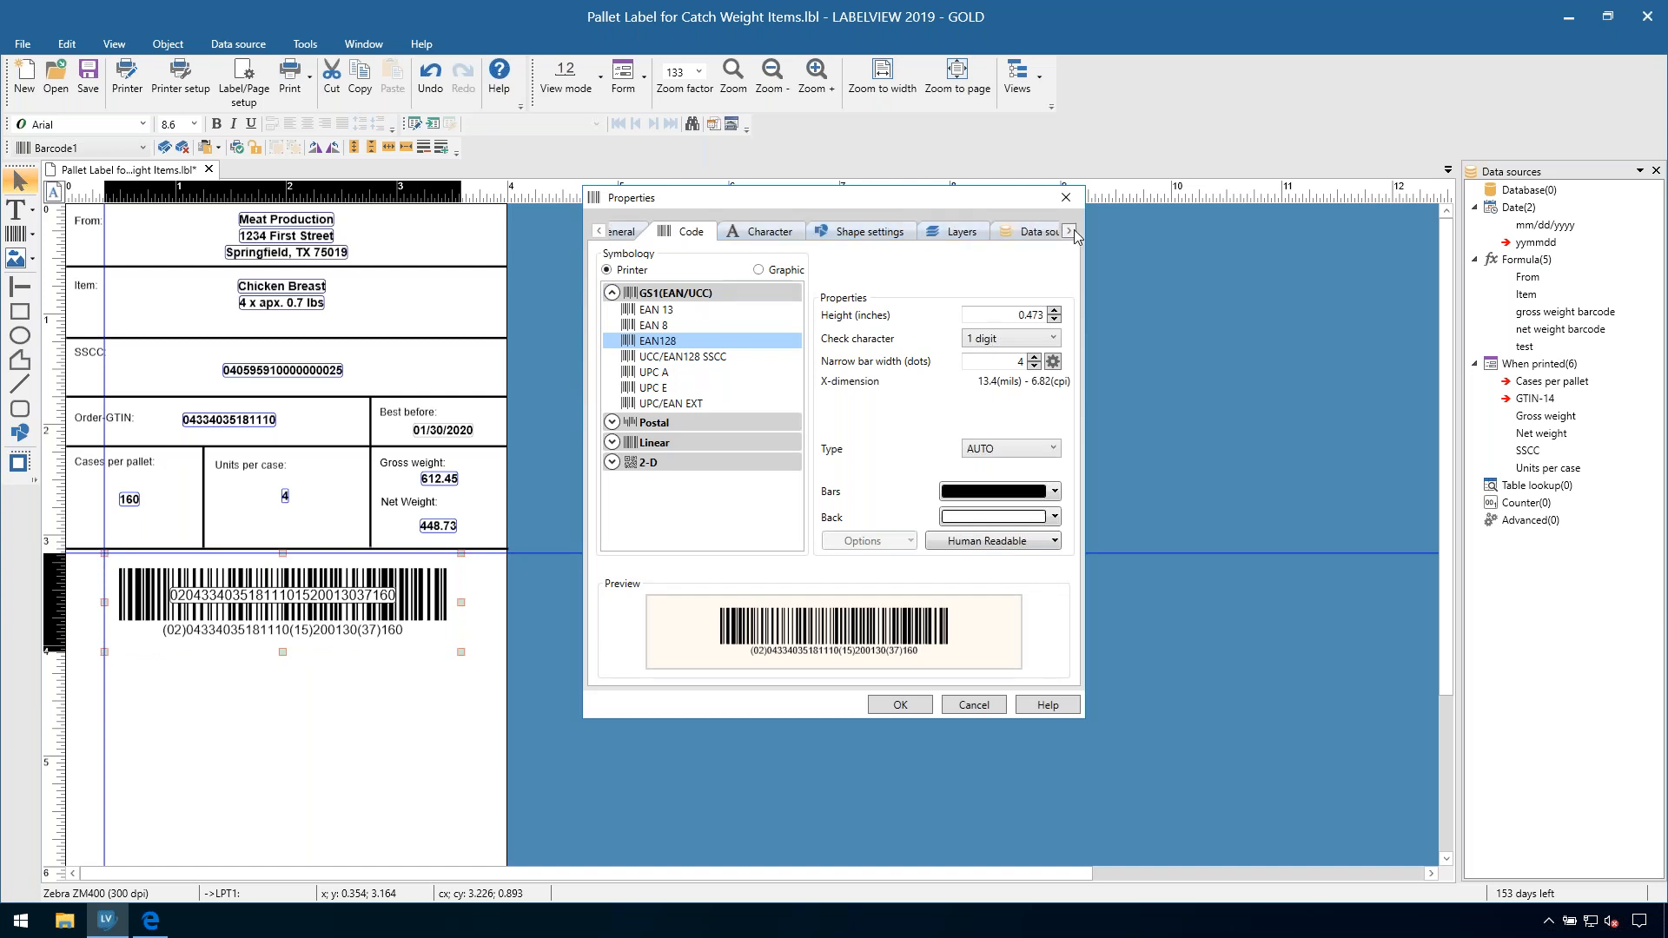
click(1072, 233)
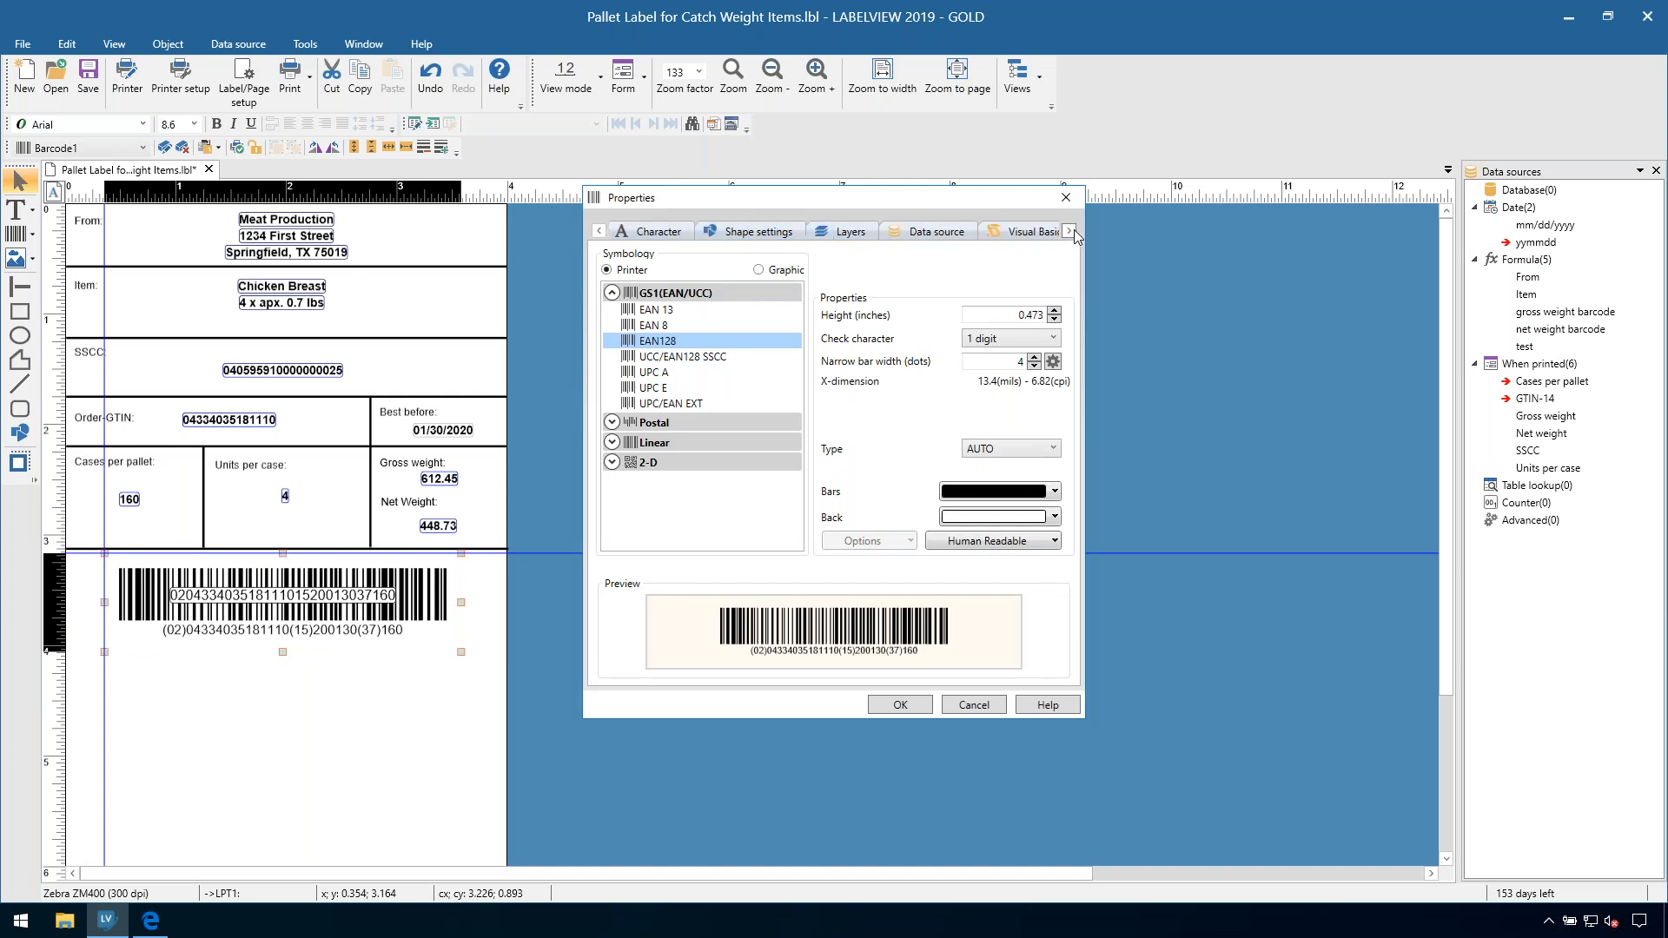
click(600, 232)
click(602, 233)
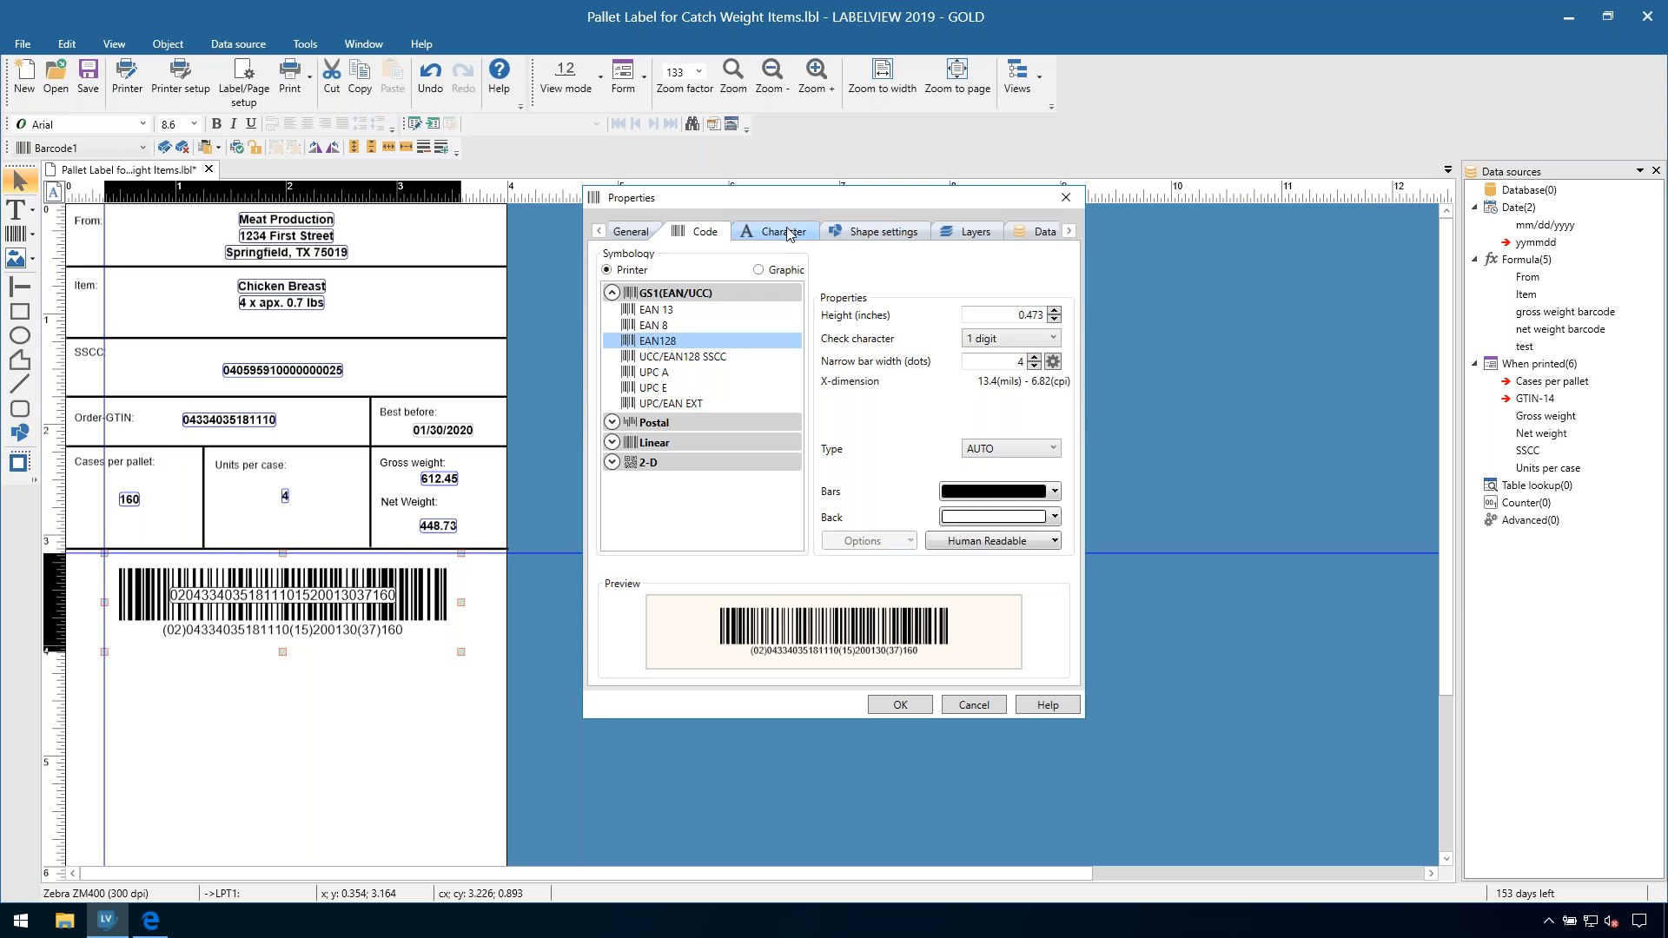
click(788, 233)
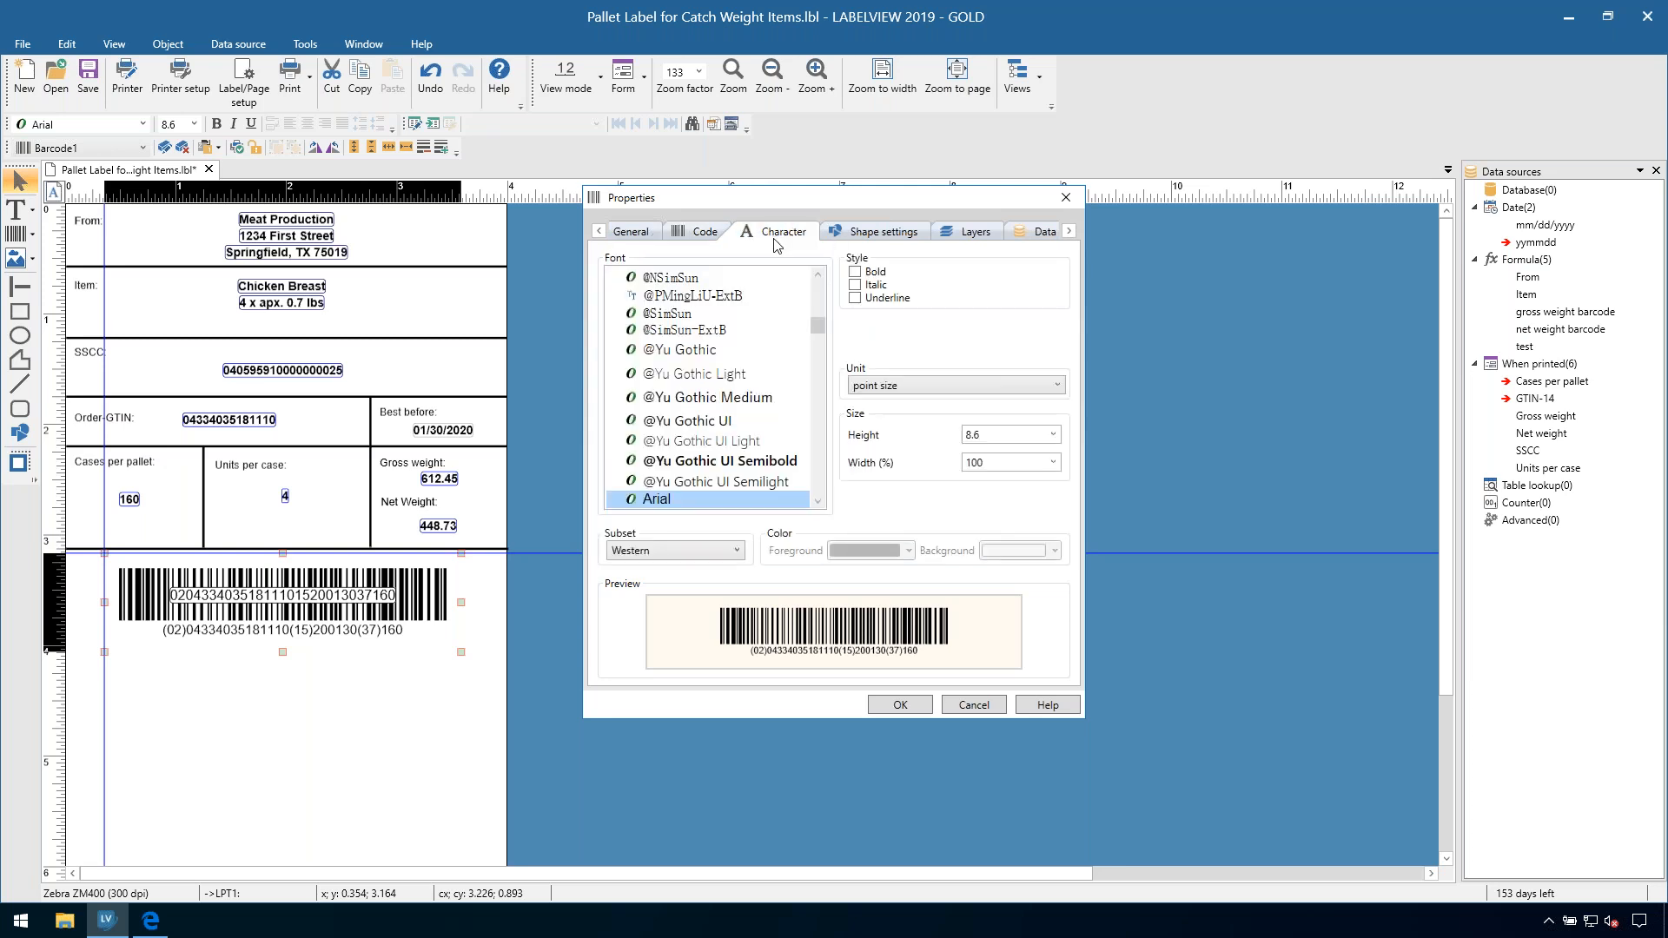
click(987, 705)
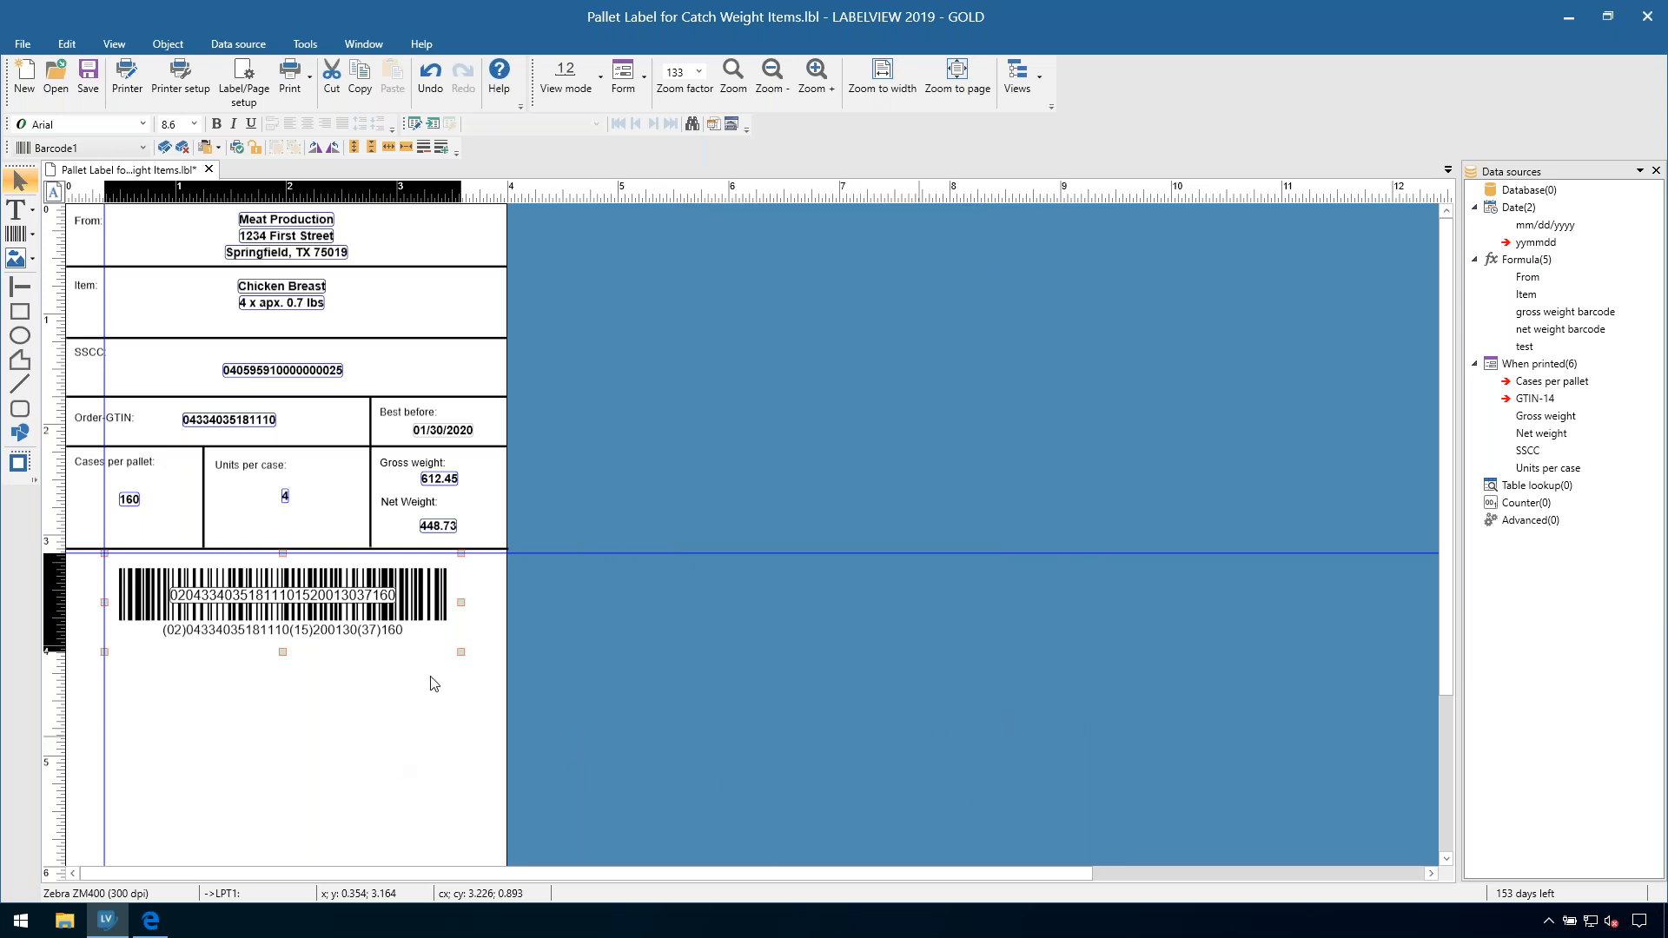
Step: Enlarge the first barcode to about 1.05 inches high and place it below the data table at about x 0.36, y 3.24
drag(402, 616, 363, 615)
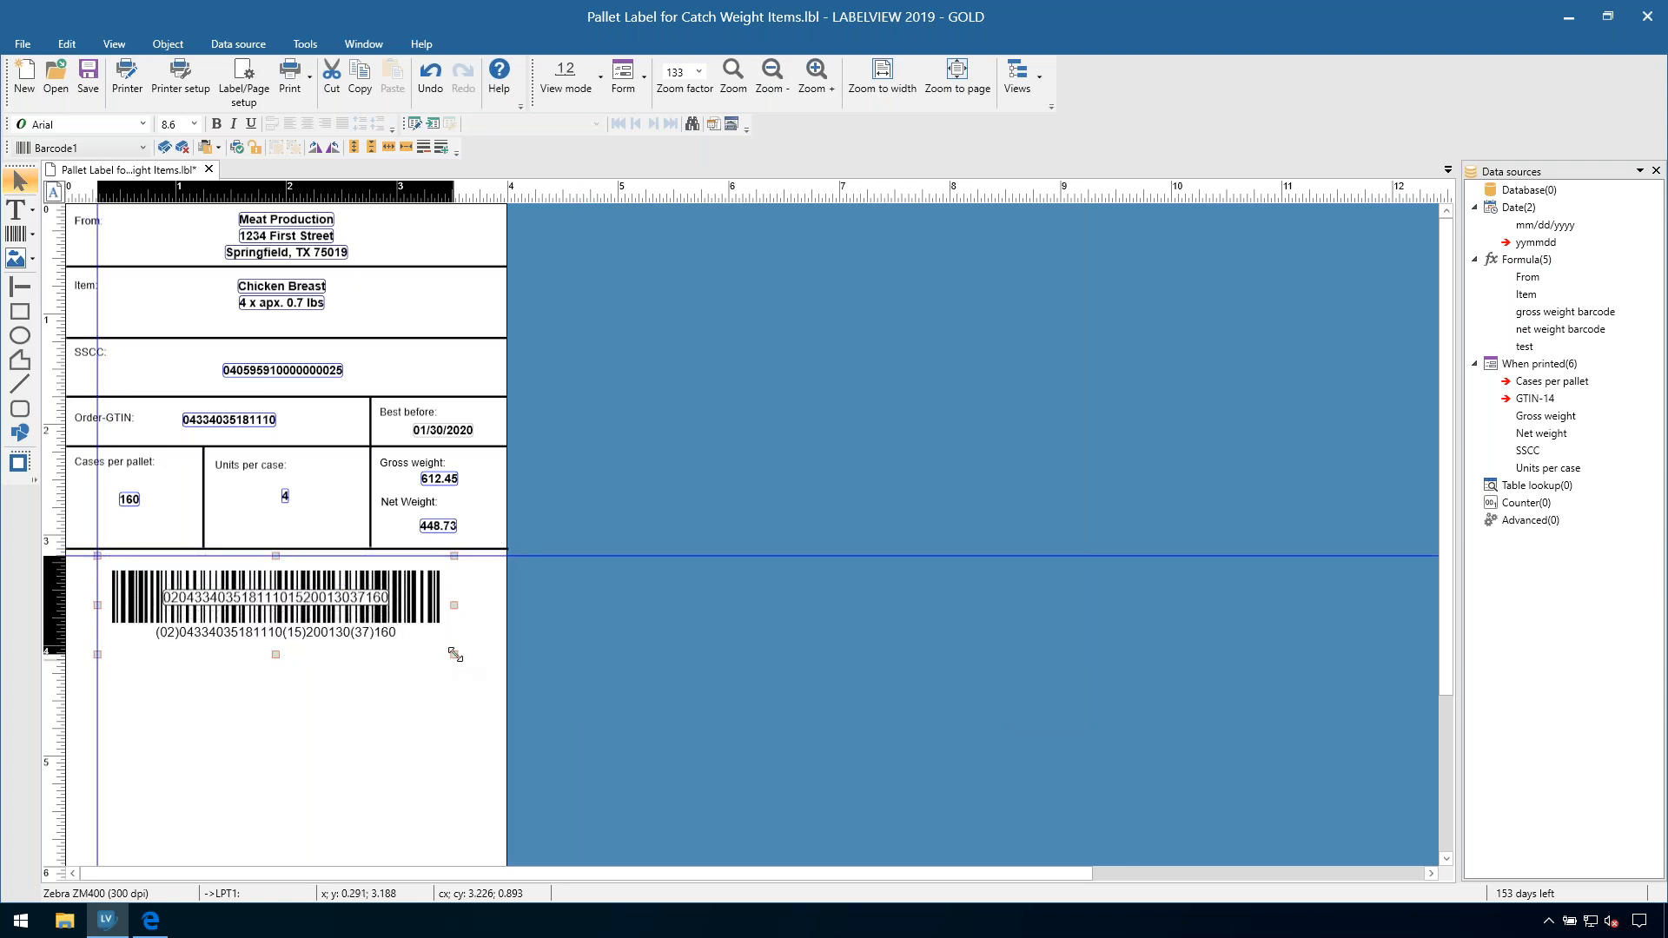
drag(453, 655, 437, 707)
drag(439, 695, 455, 672)
drag(311, 611, 488, 620)
drag(366, 614, 377, 613)
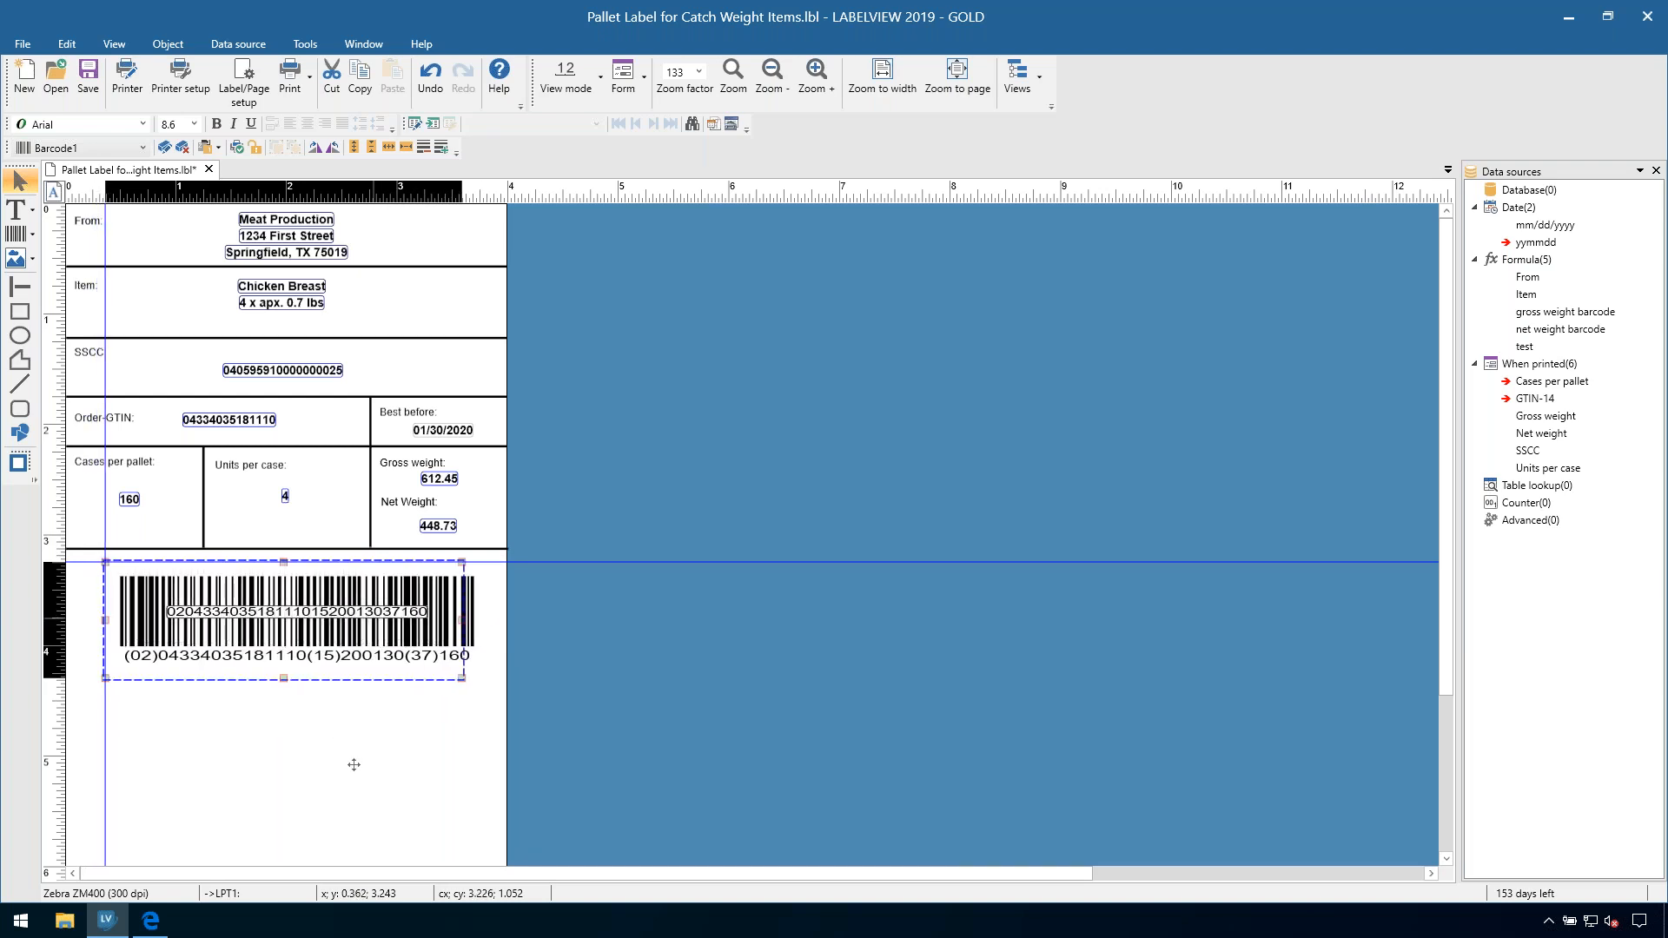
click(335, 793)
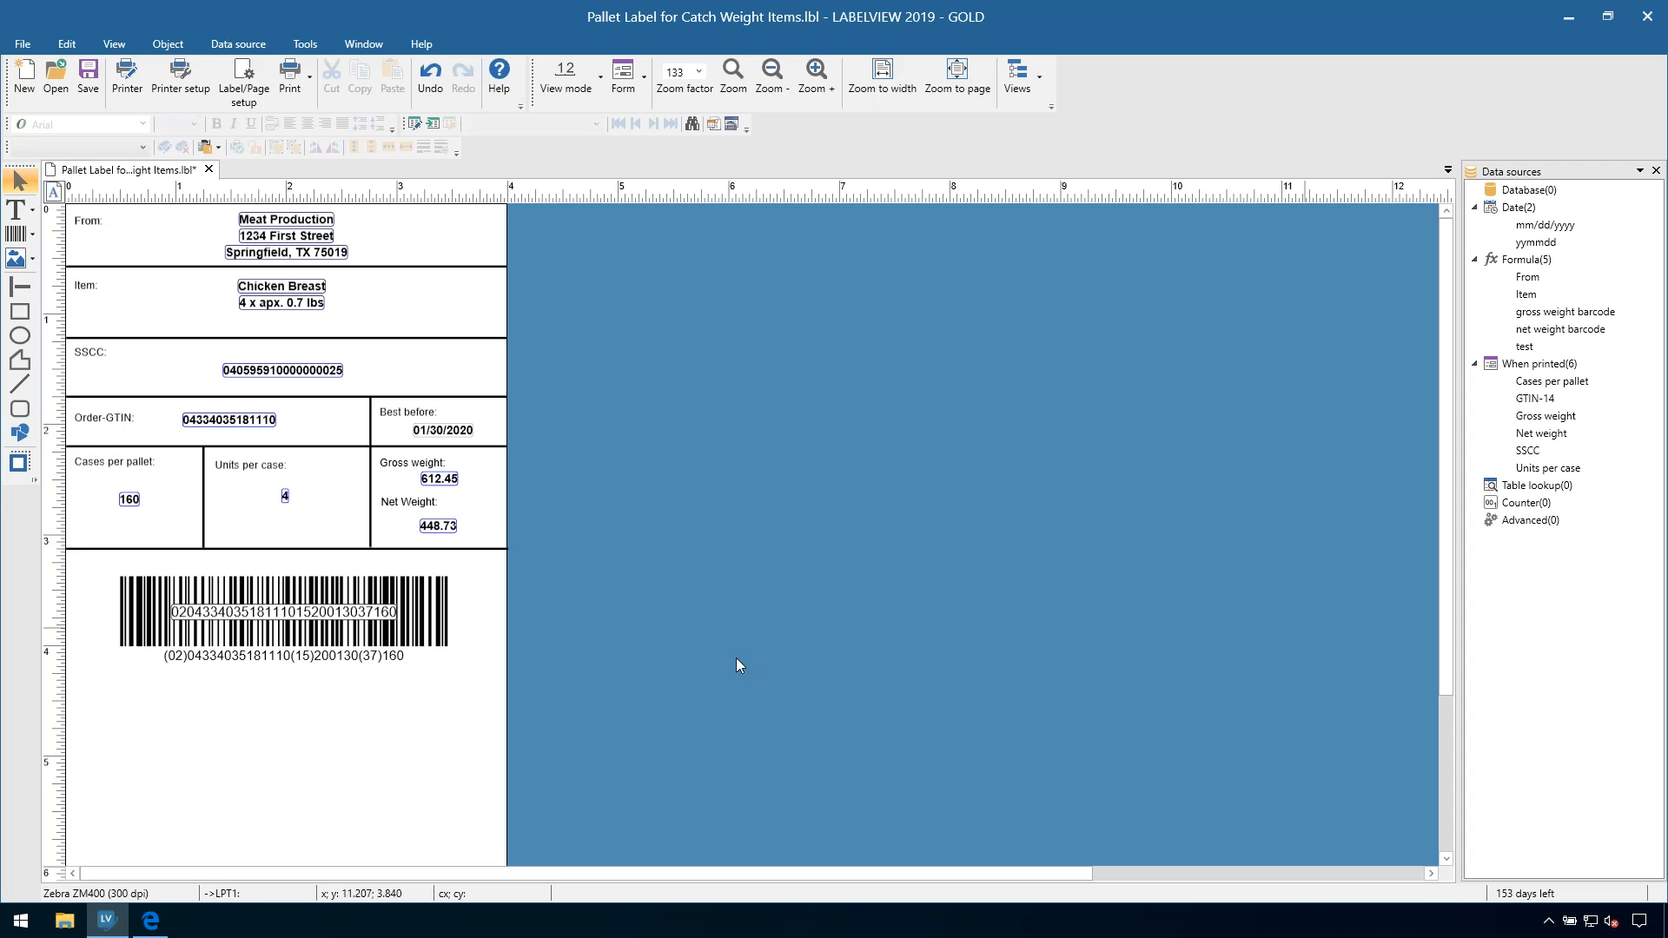
Step: Move the first barcode farther down the label to about x 0.44, y 3.67
click(313, 652)
drag(317, 671, 321, 764)
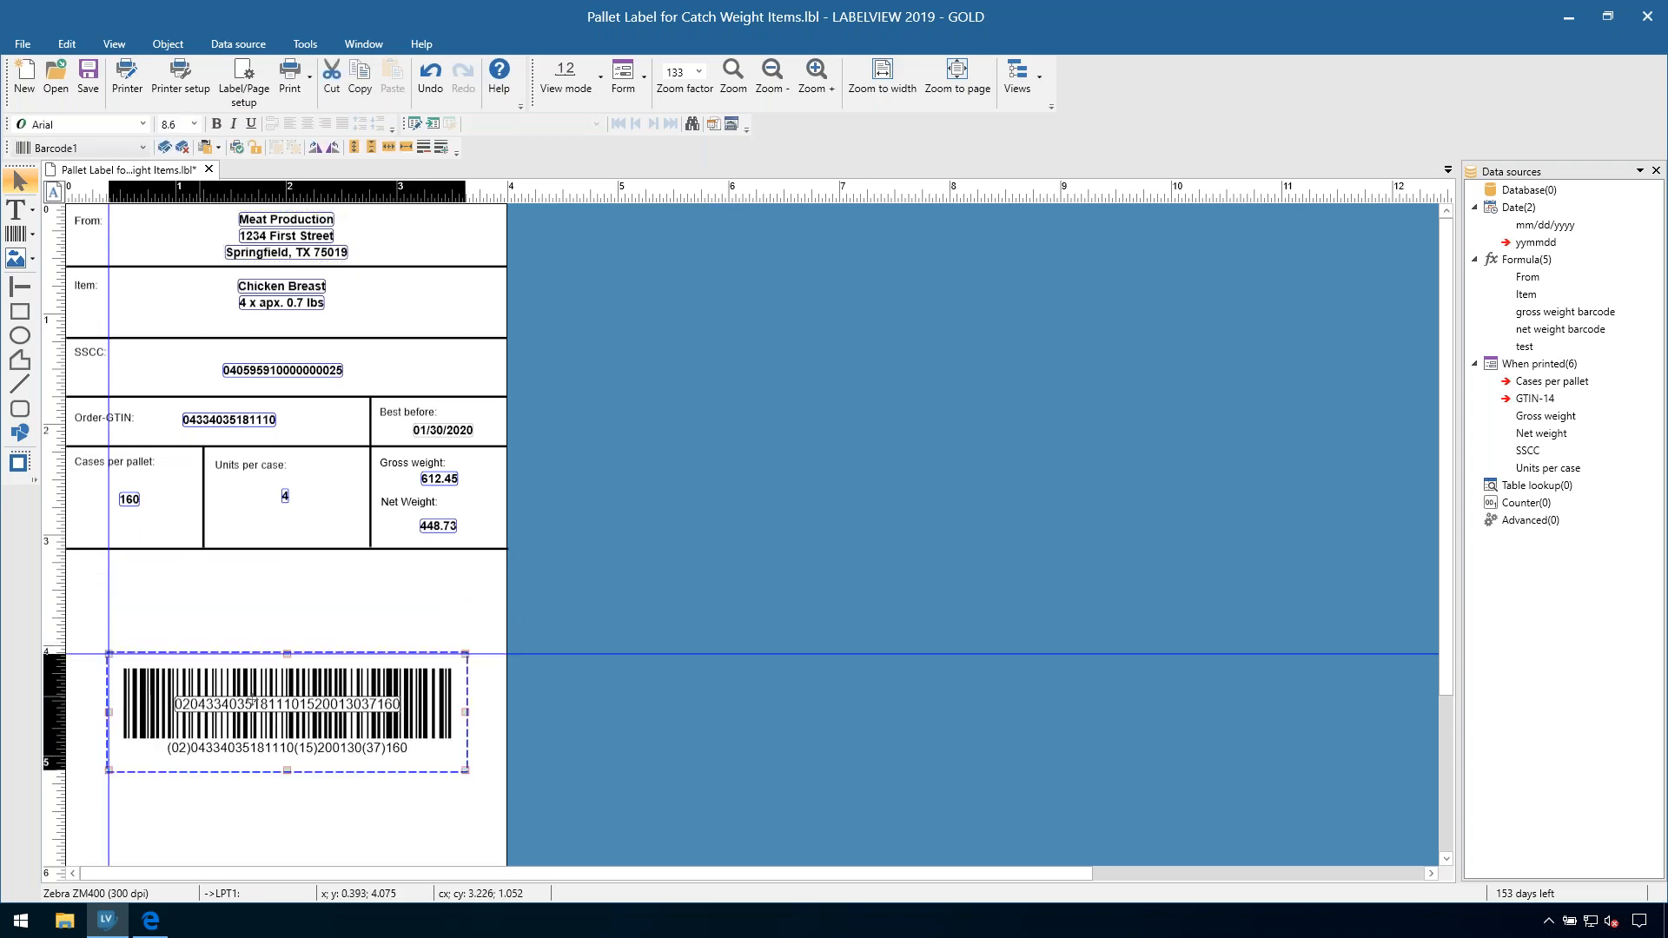
drag(203, 708, 208, 663)
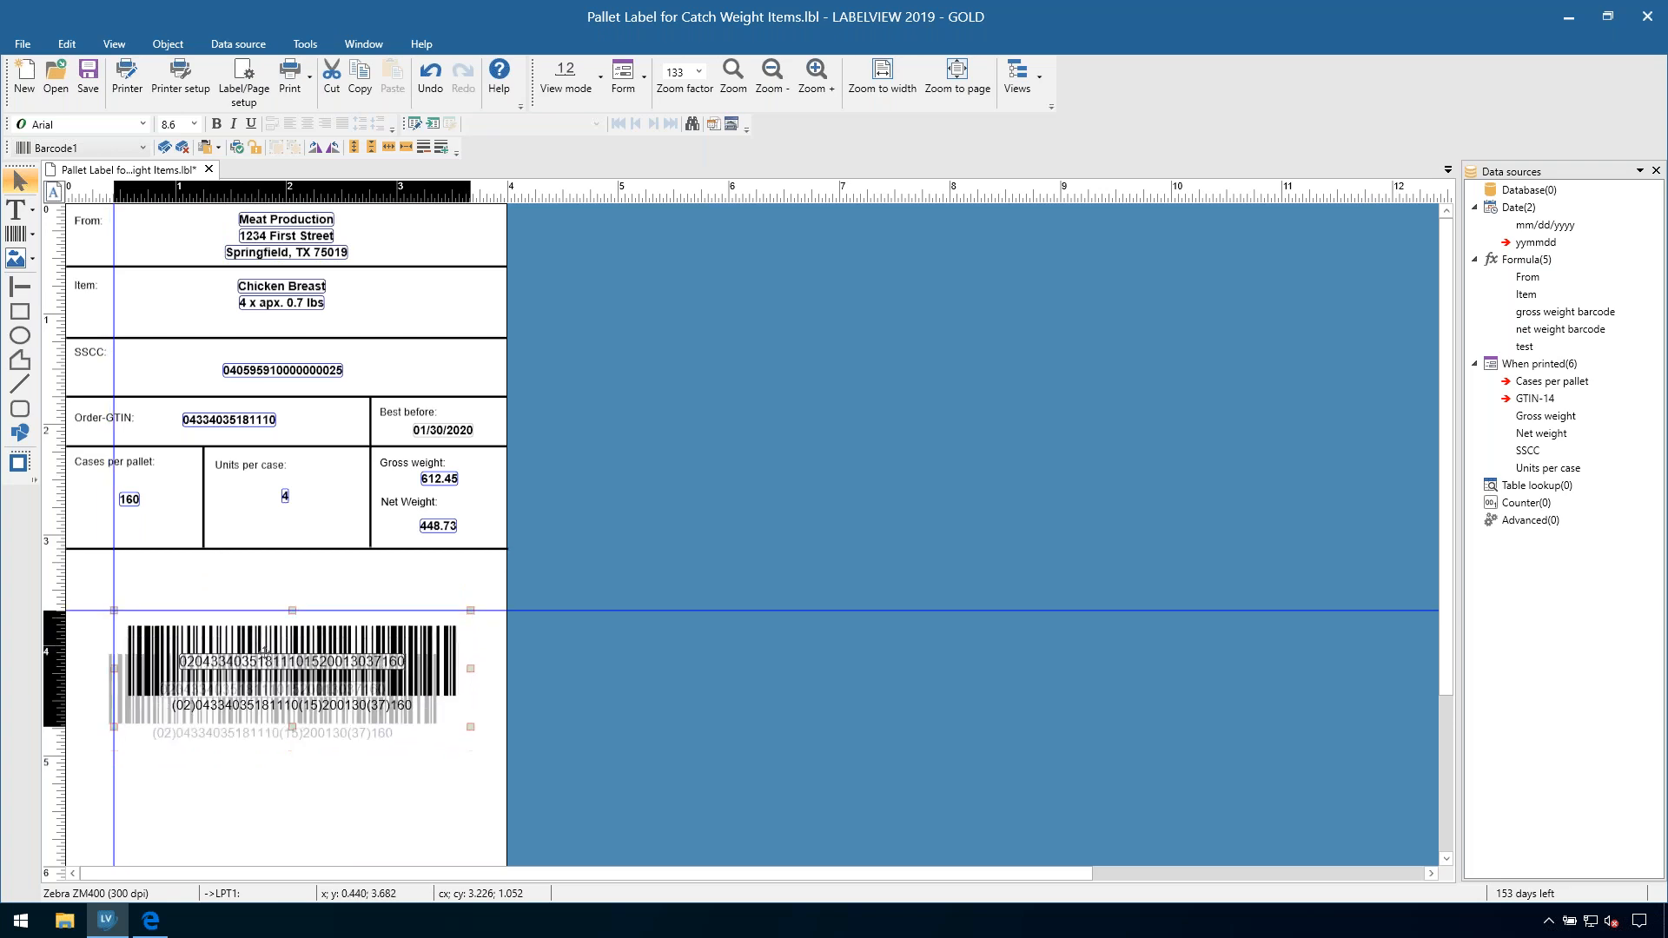
Step: Review the first barcode's application identifiers and data type options, and move the barcode to about x 0.46, y 3.46
double_click(313, 605)
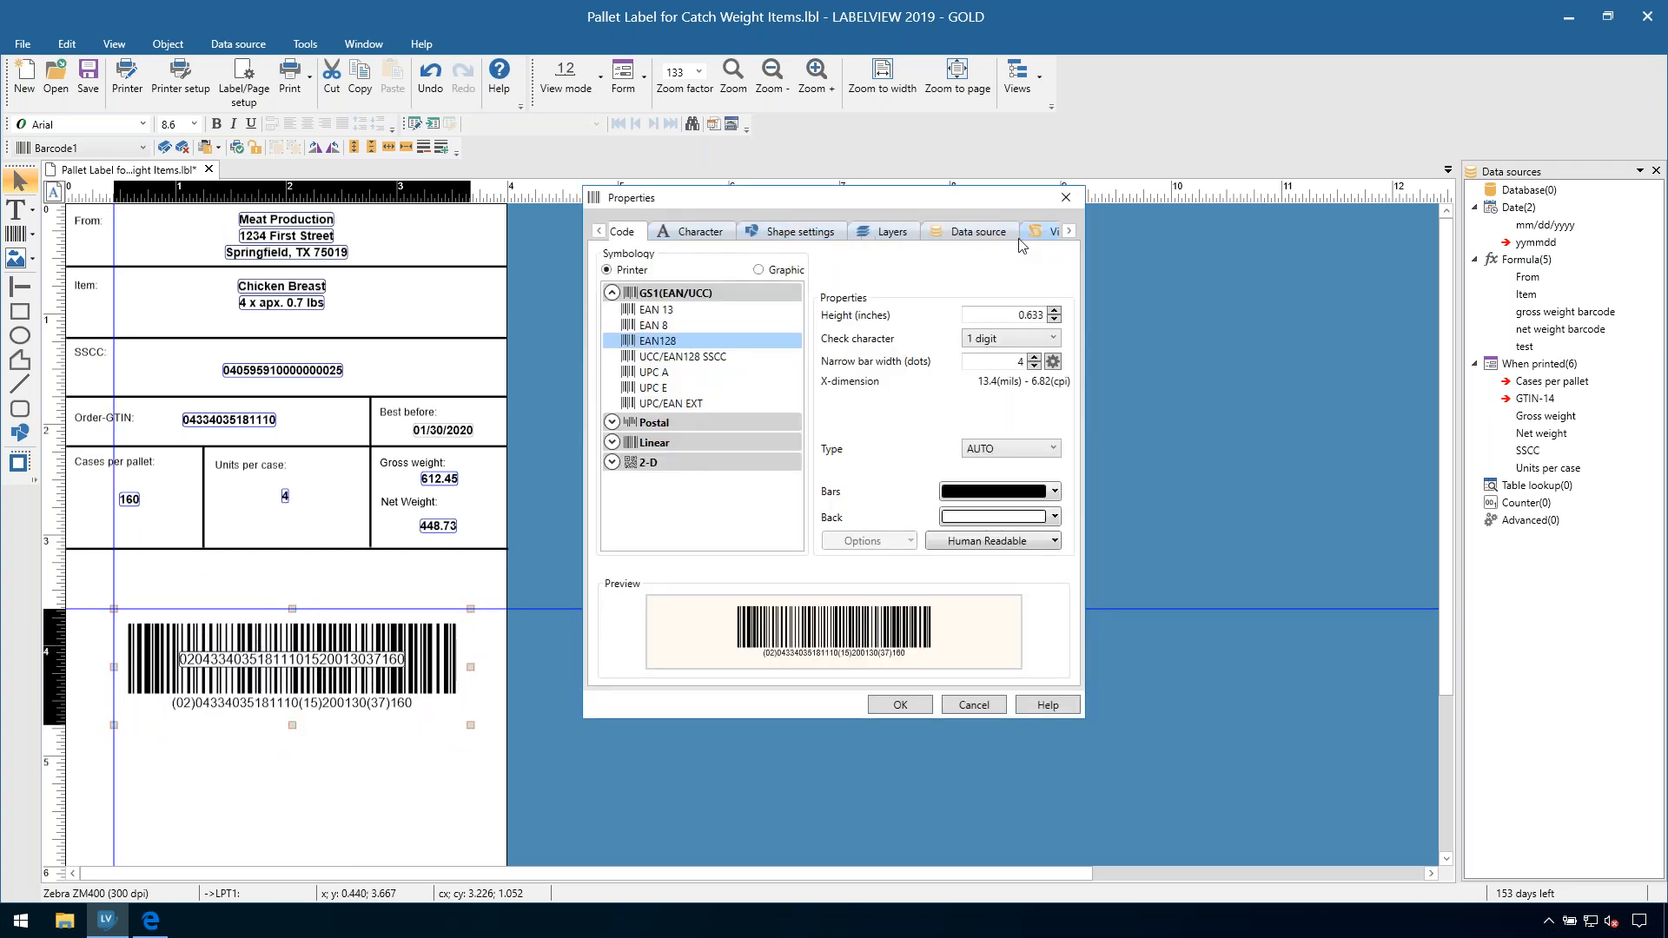
click(1012, 235)
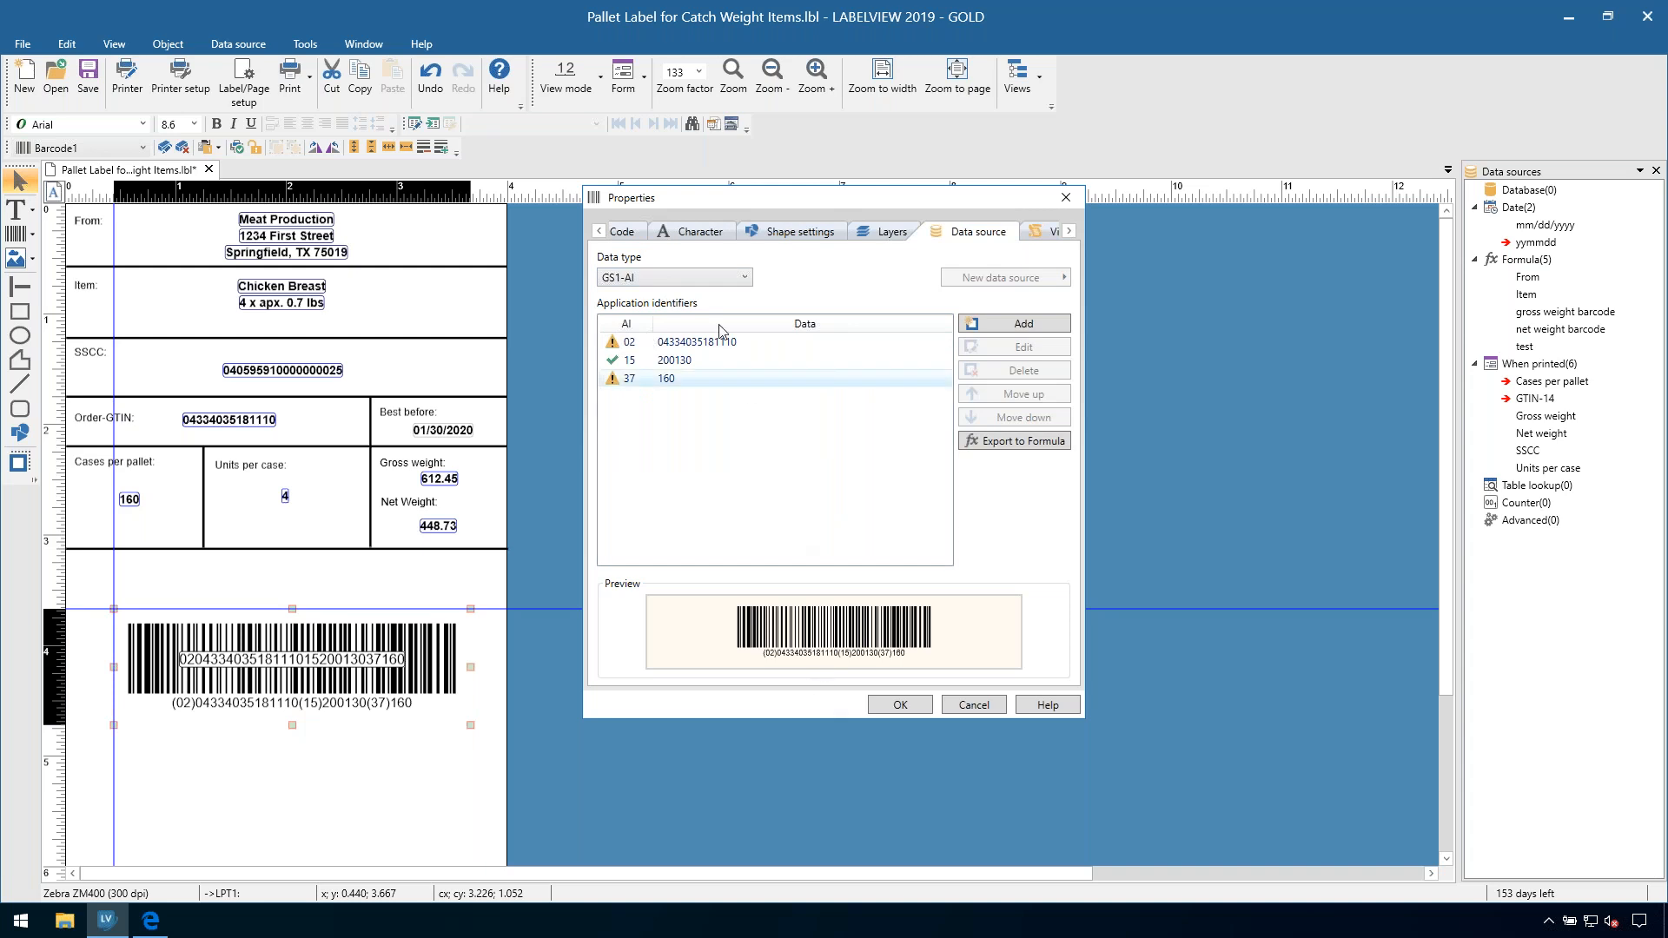
click(694, 280)
click(811, 283)
click(717, 284)
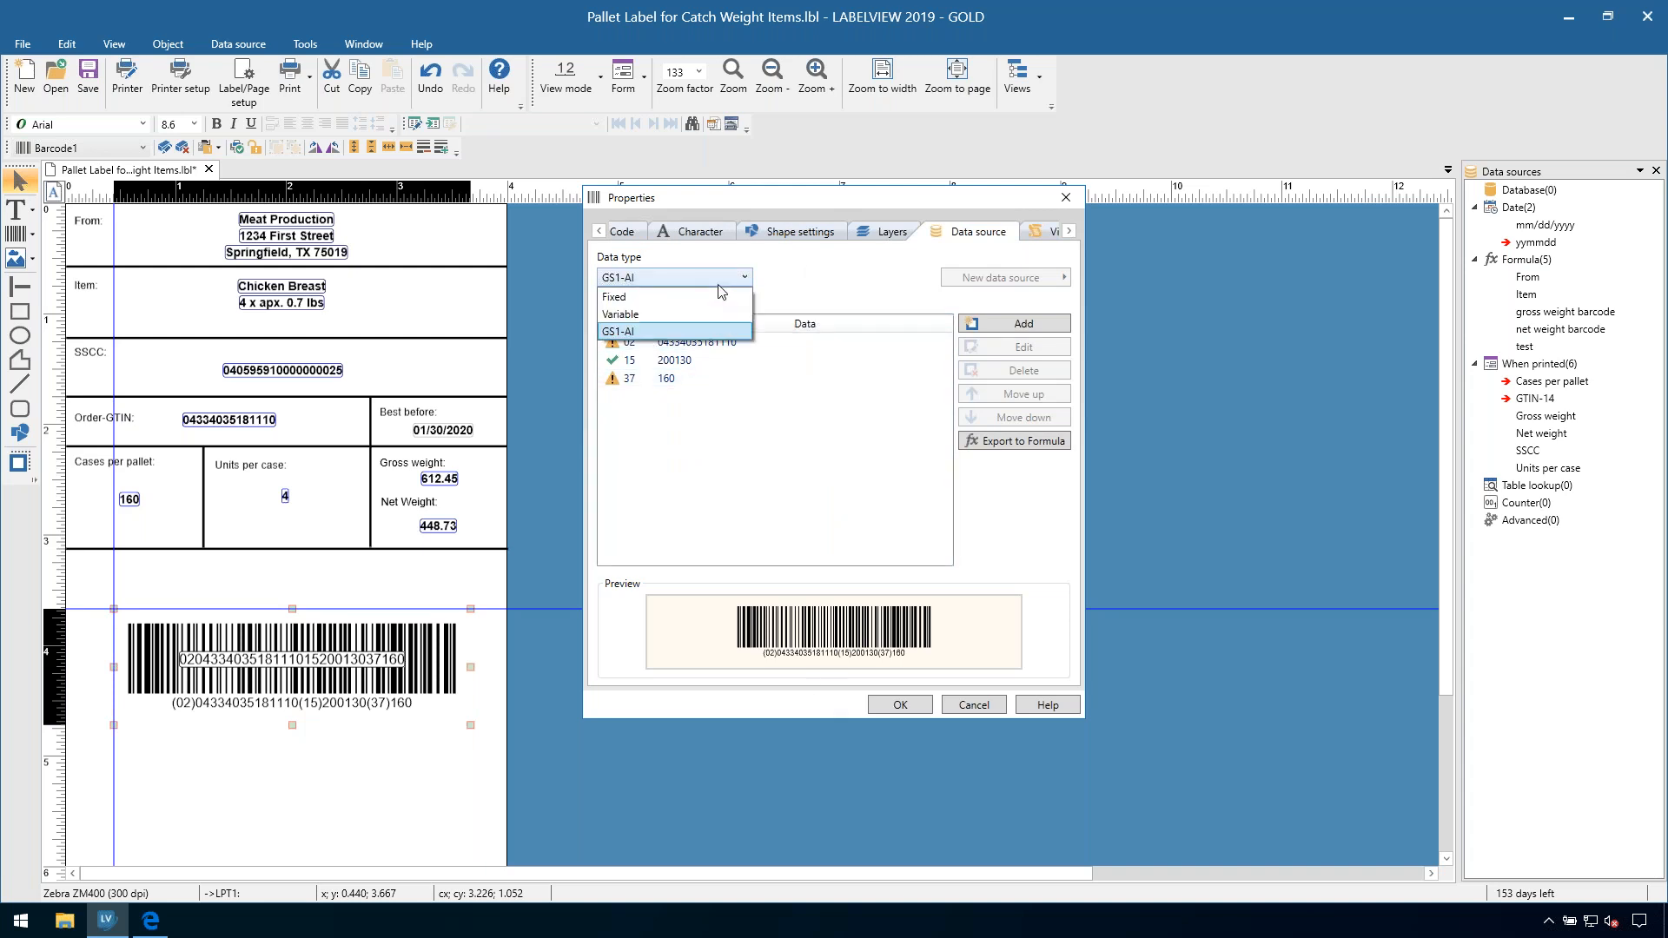
click(728, 331)
click(973, 708)
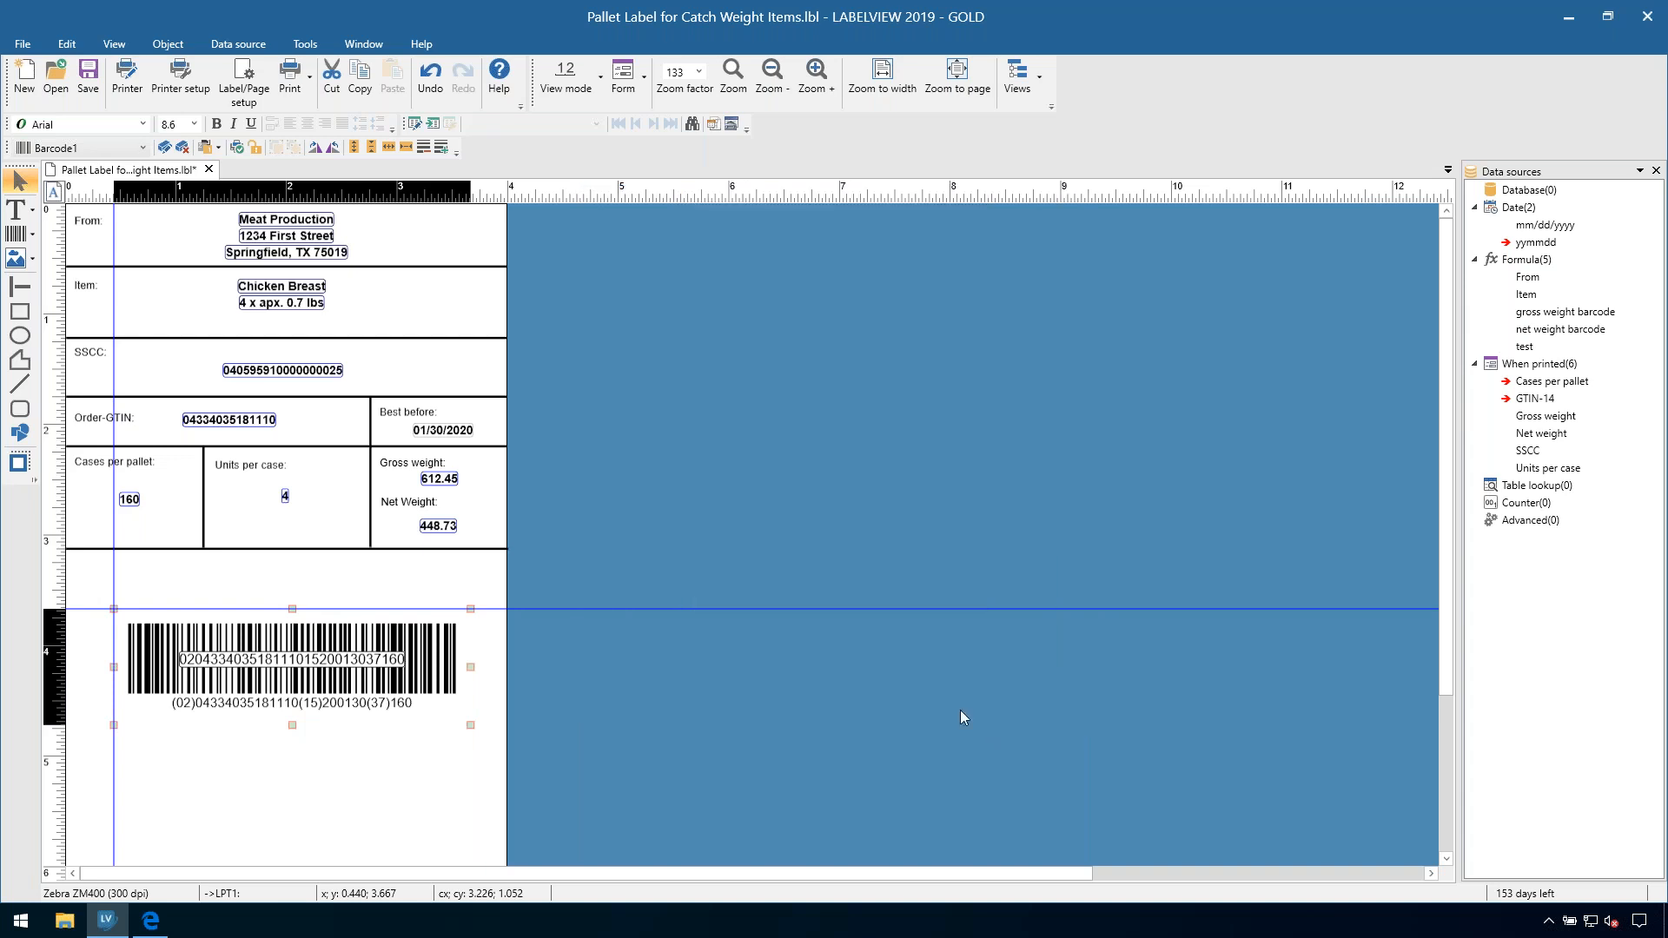
drag(369, 682, 371, 659)
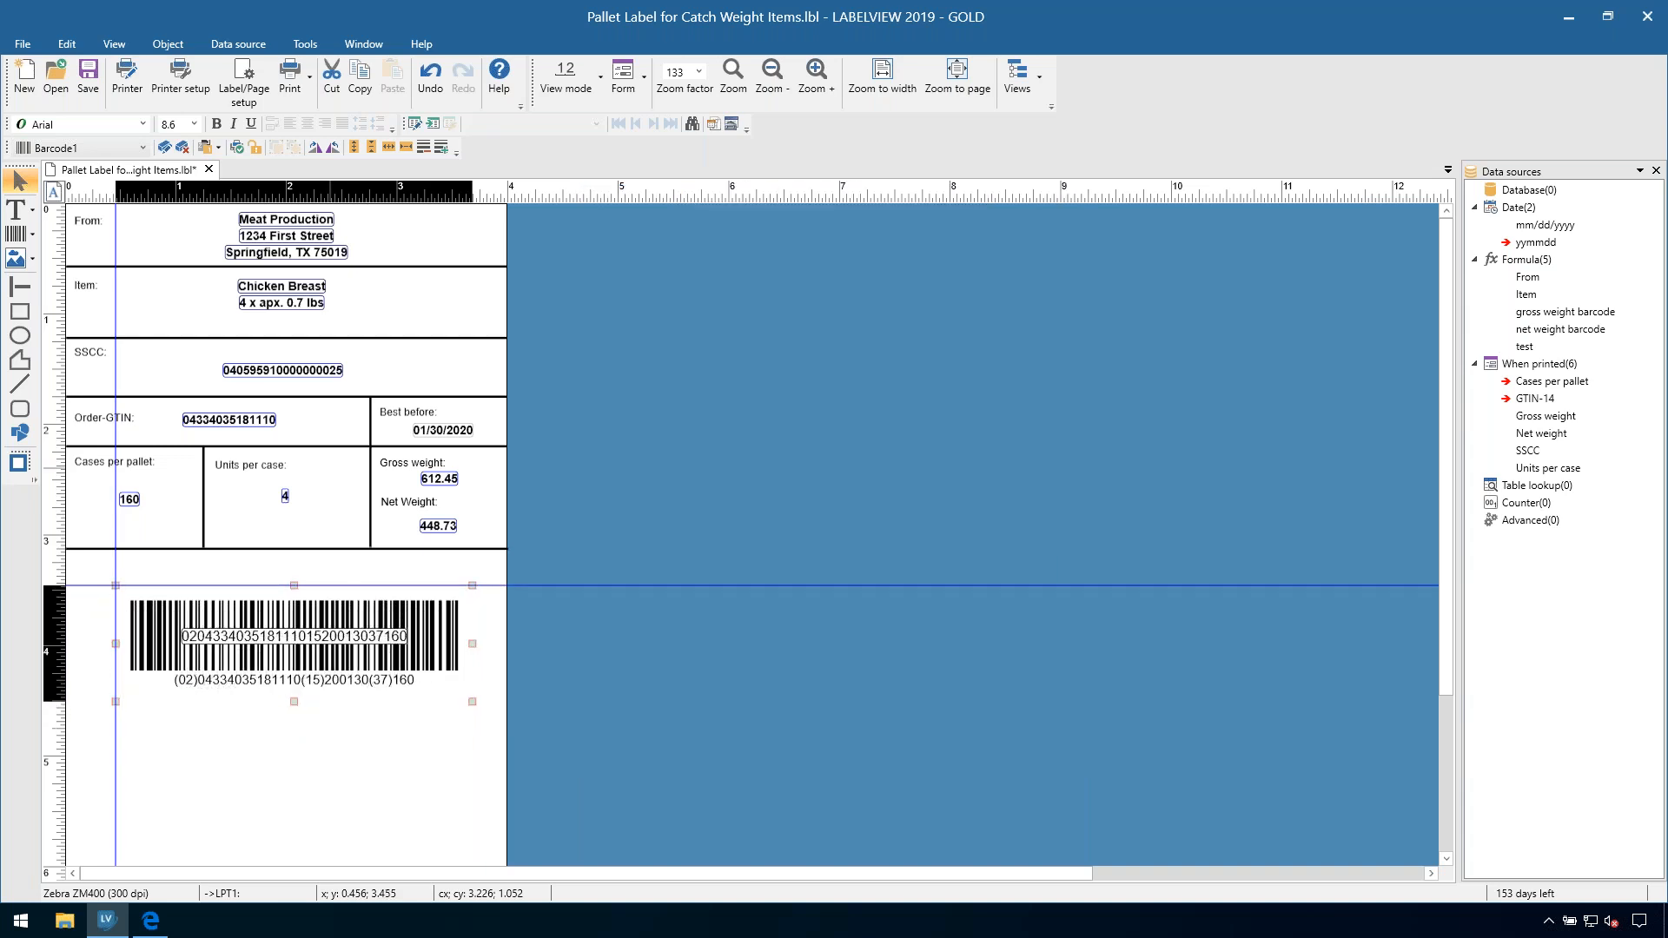
Step: Create a second GS1-128 barcode below the first with application identifier 02, GTIN of contained trade items, using the variable GTIN-14
click(167, 43)
mouse_move(200, 89)
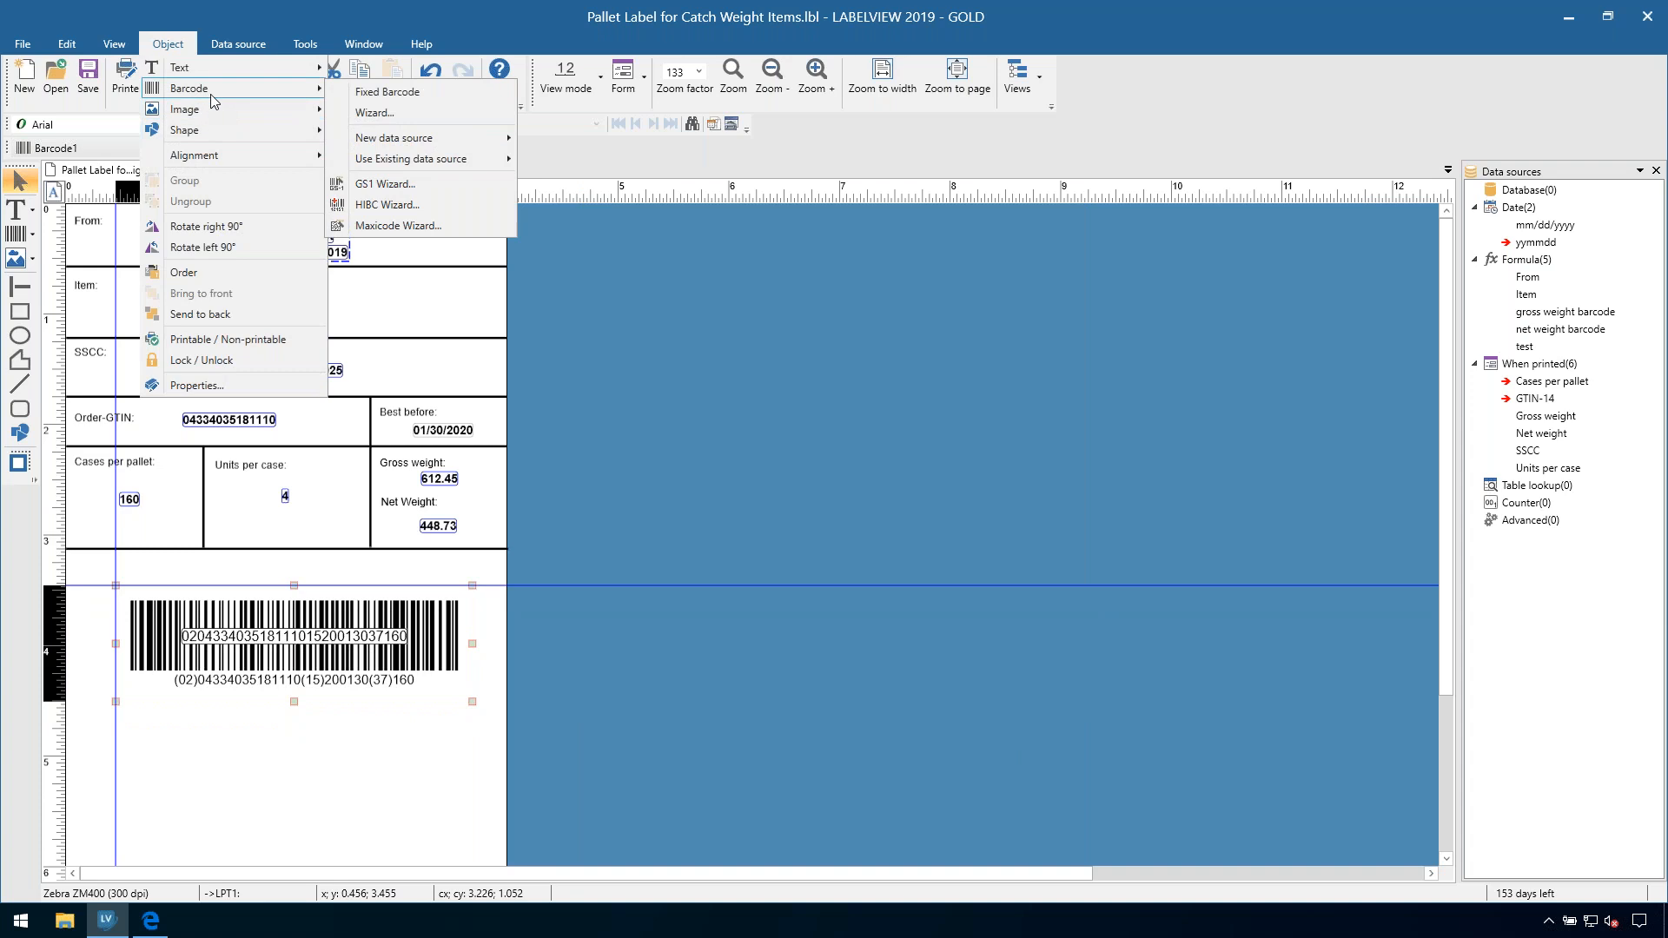
click(382, 183)
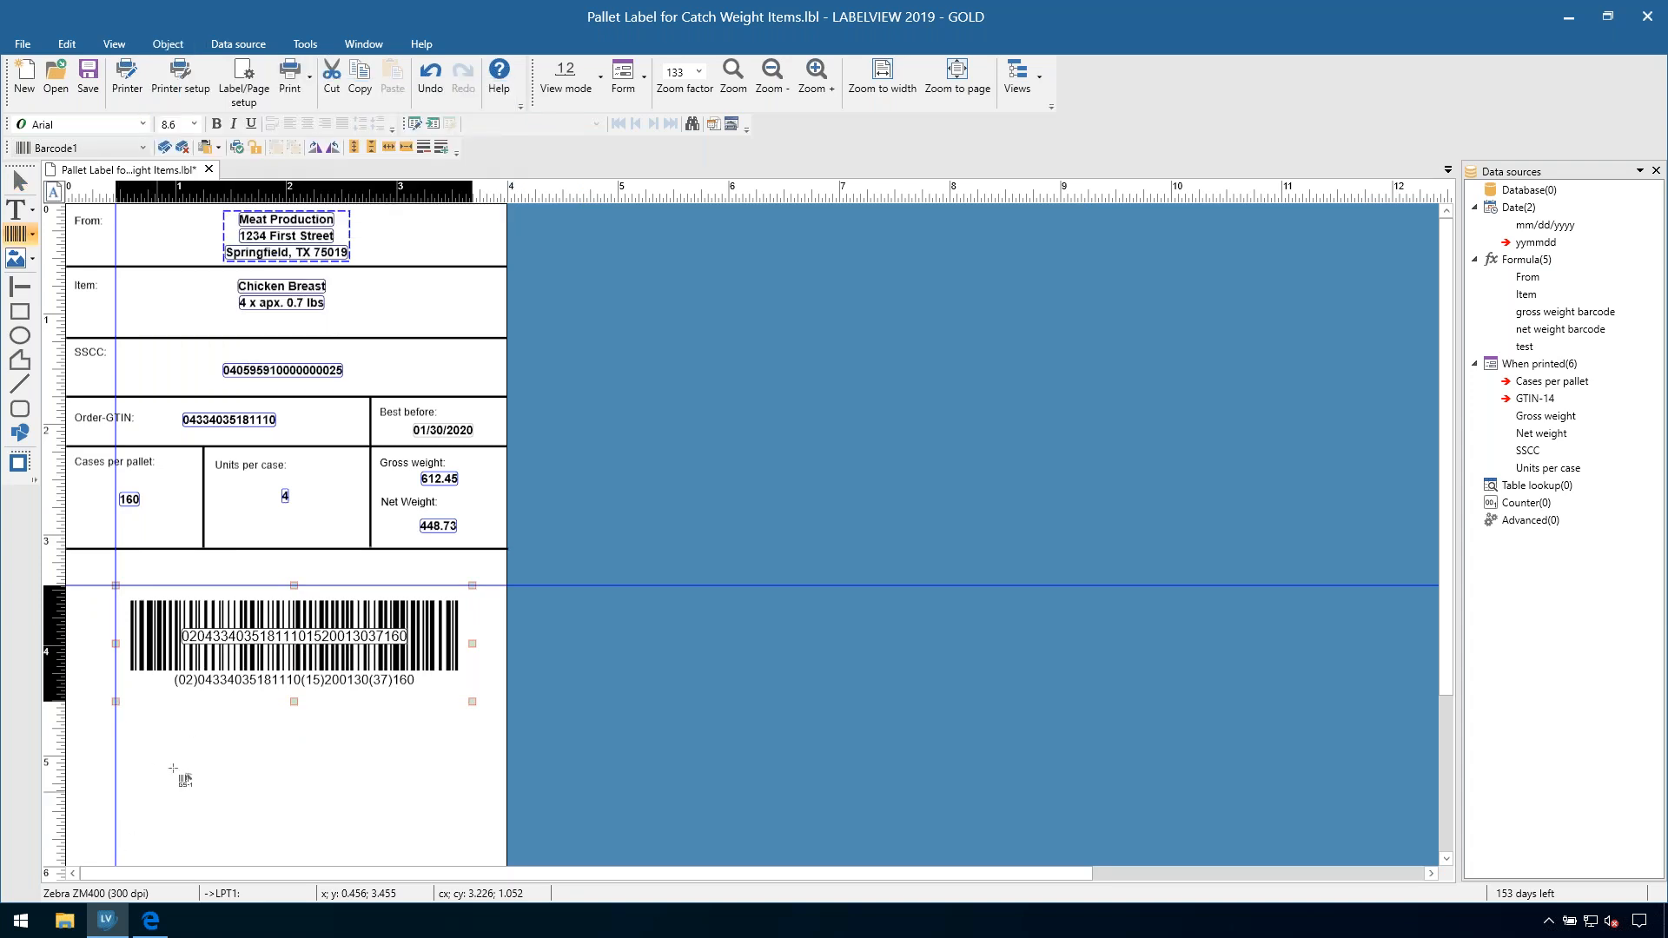
click(1014, 364)
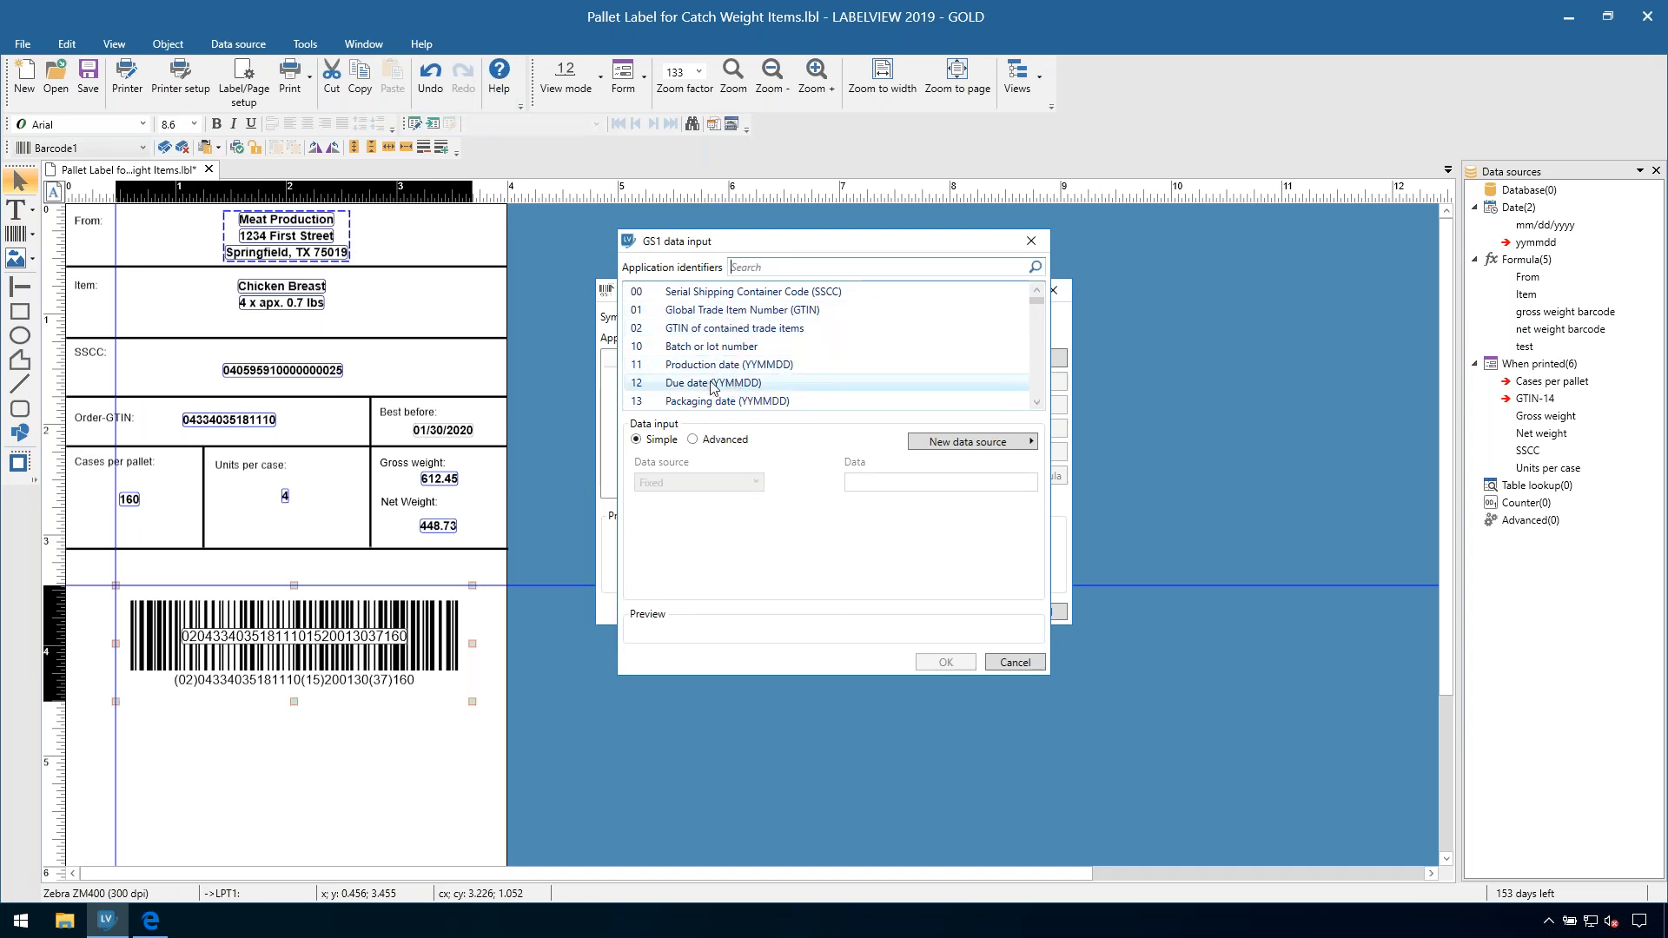
click(729, 329)
click(695, 485)
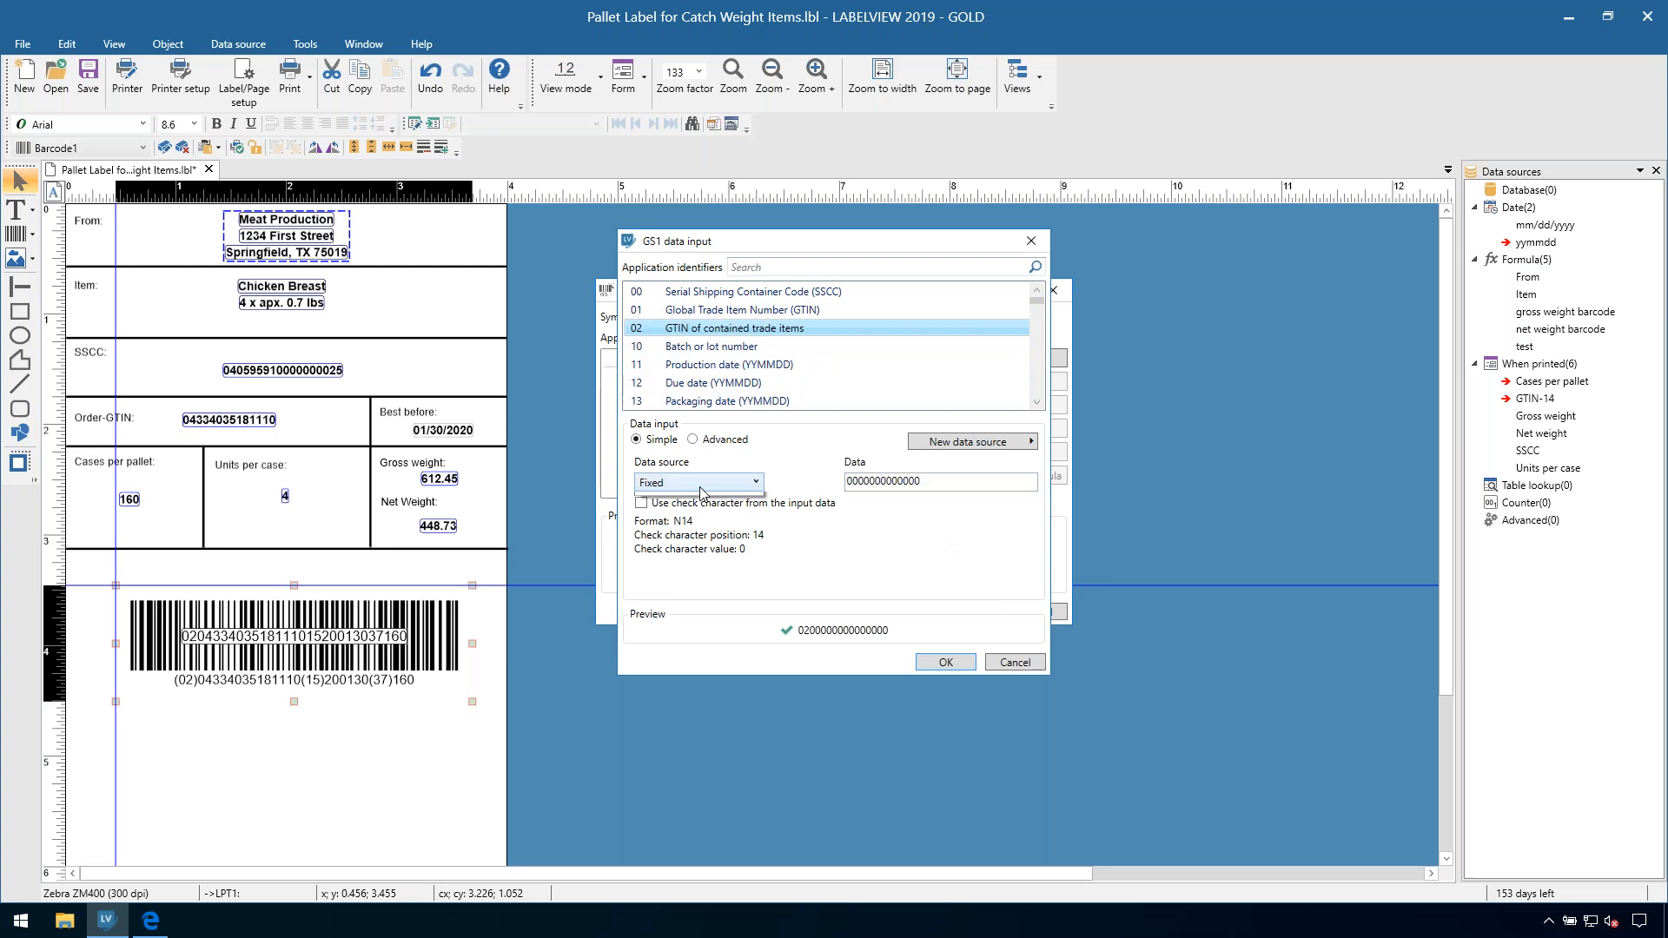
click(682, 521)
click(875, 487)
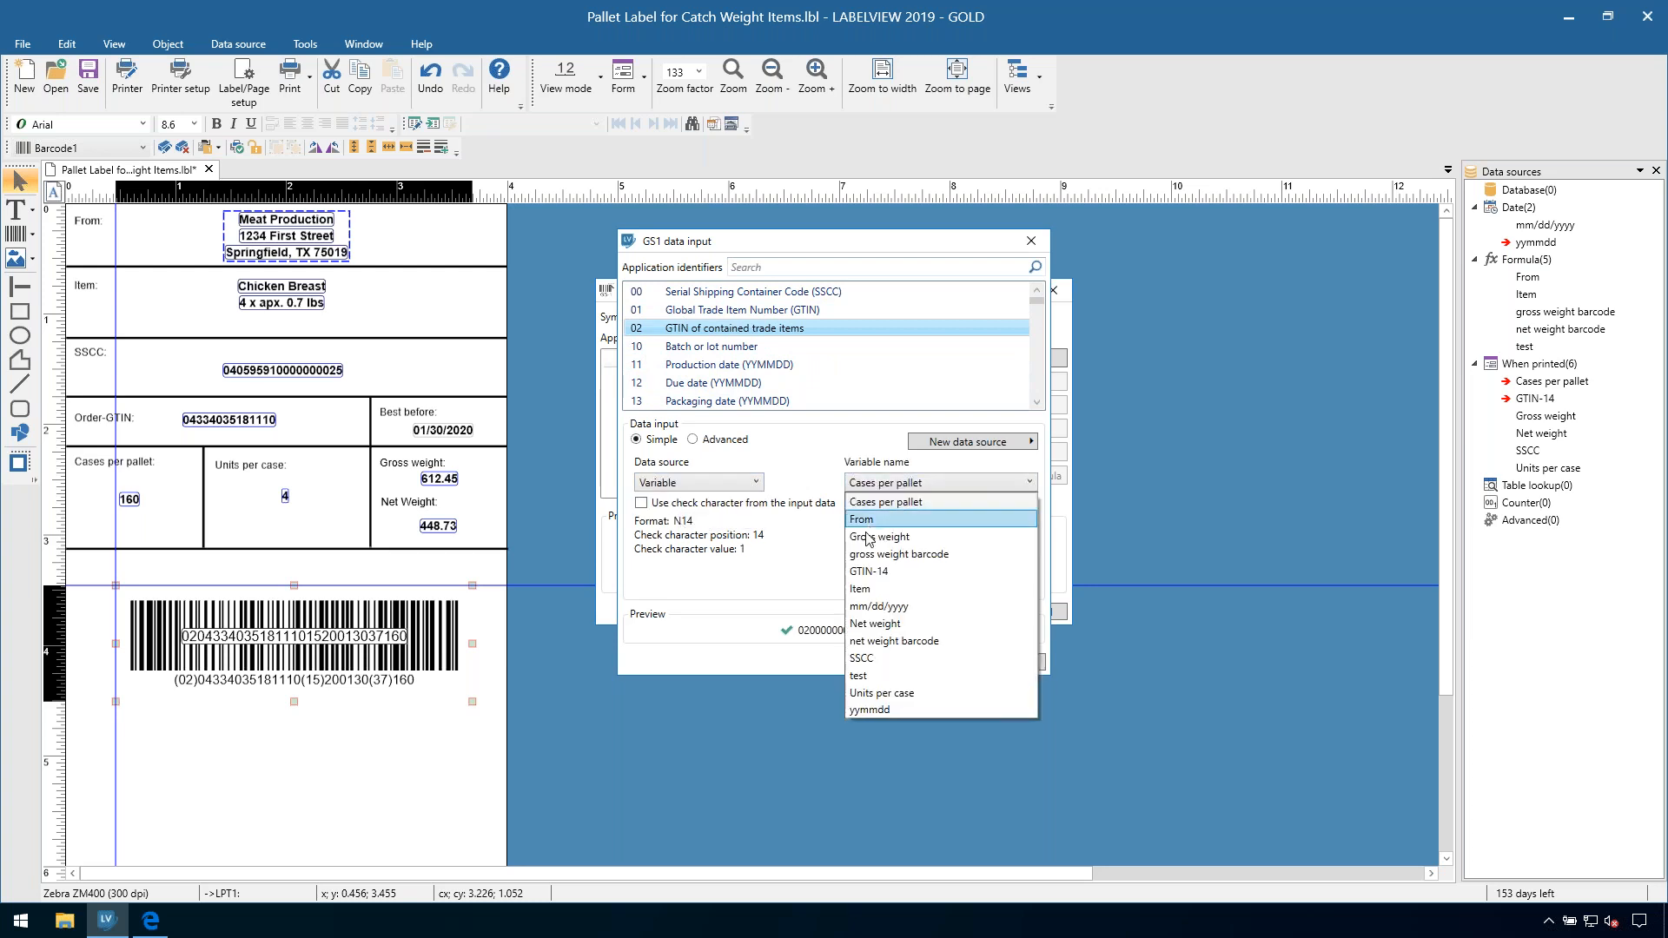
click(869, 571)
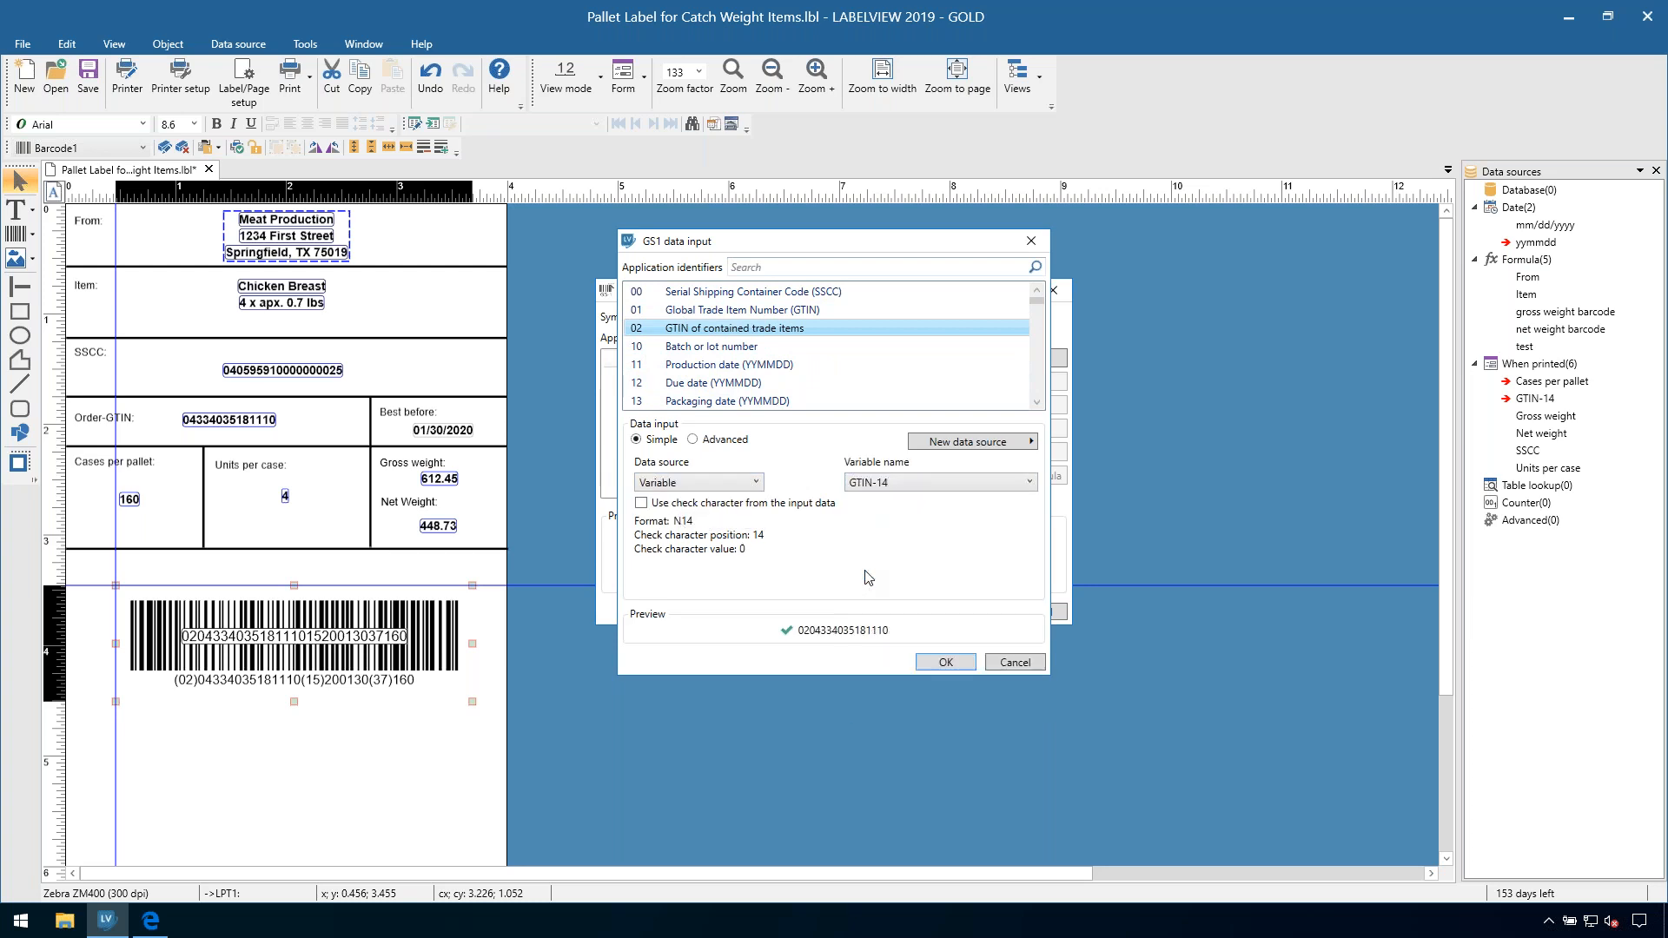
click(945, 661)
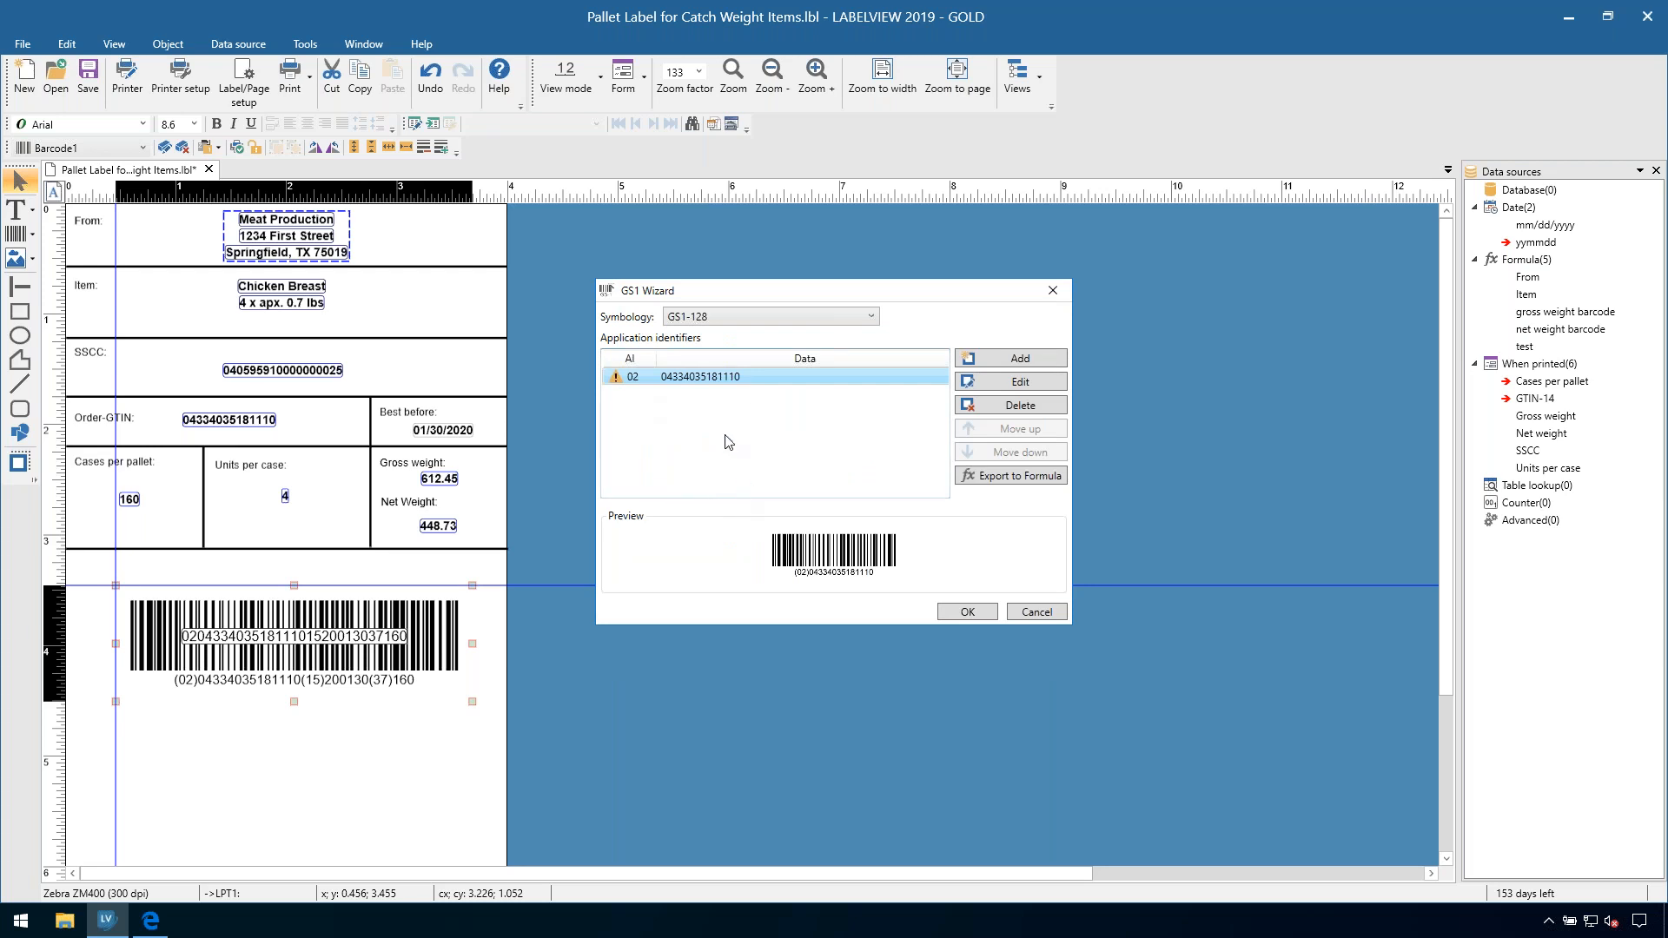
Step: Add application identifier 15, Best before date (YYMMDD), to the second barcode with the variable yymmdd
click(1012, 359)
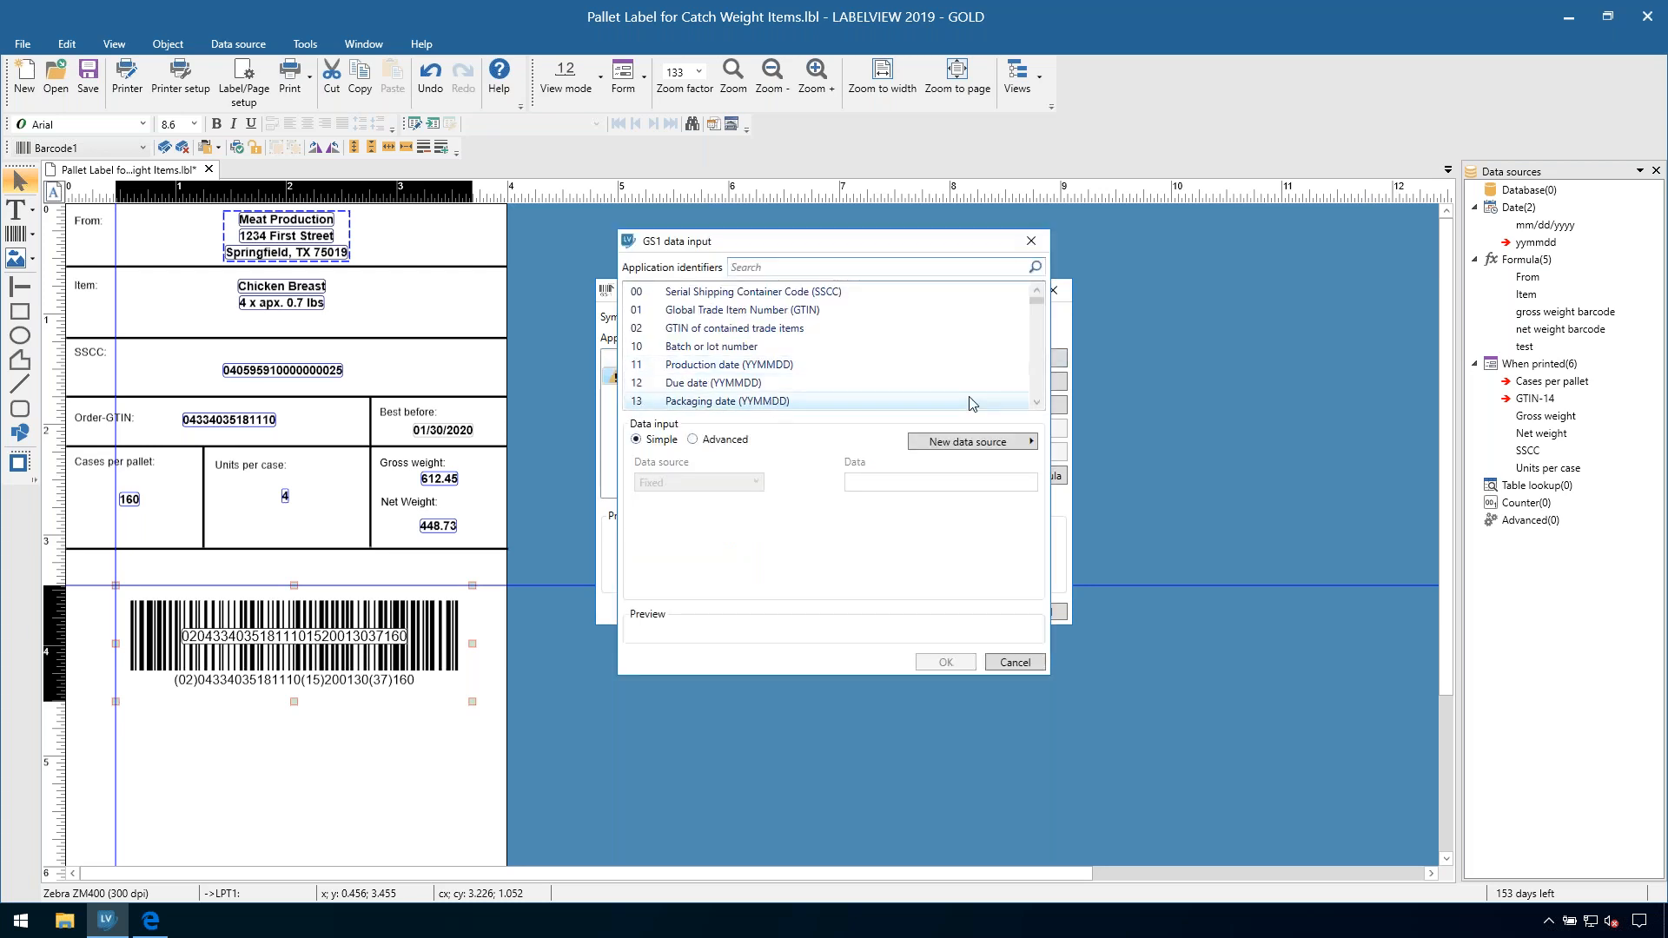
scroll(999, 383, down, 1)
click(729, 382)
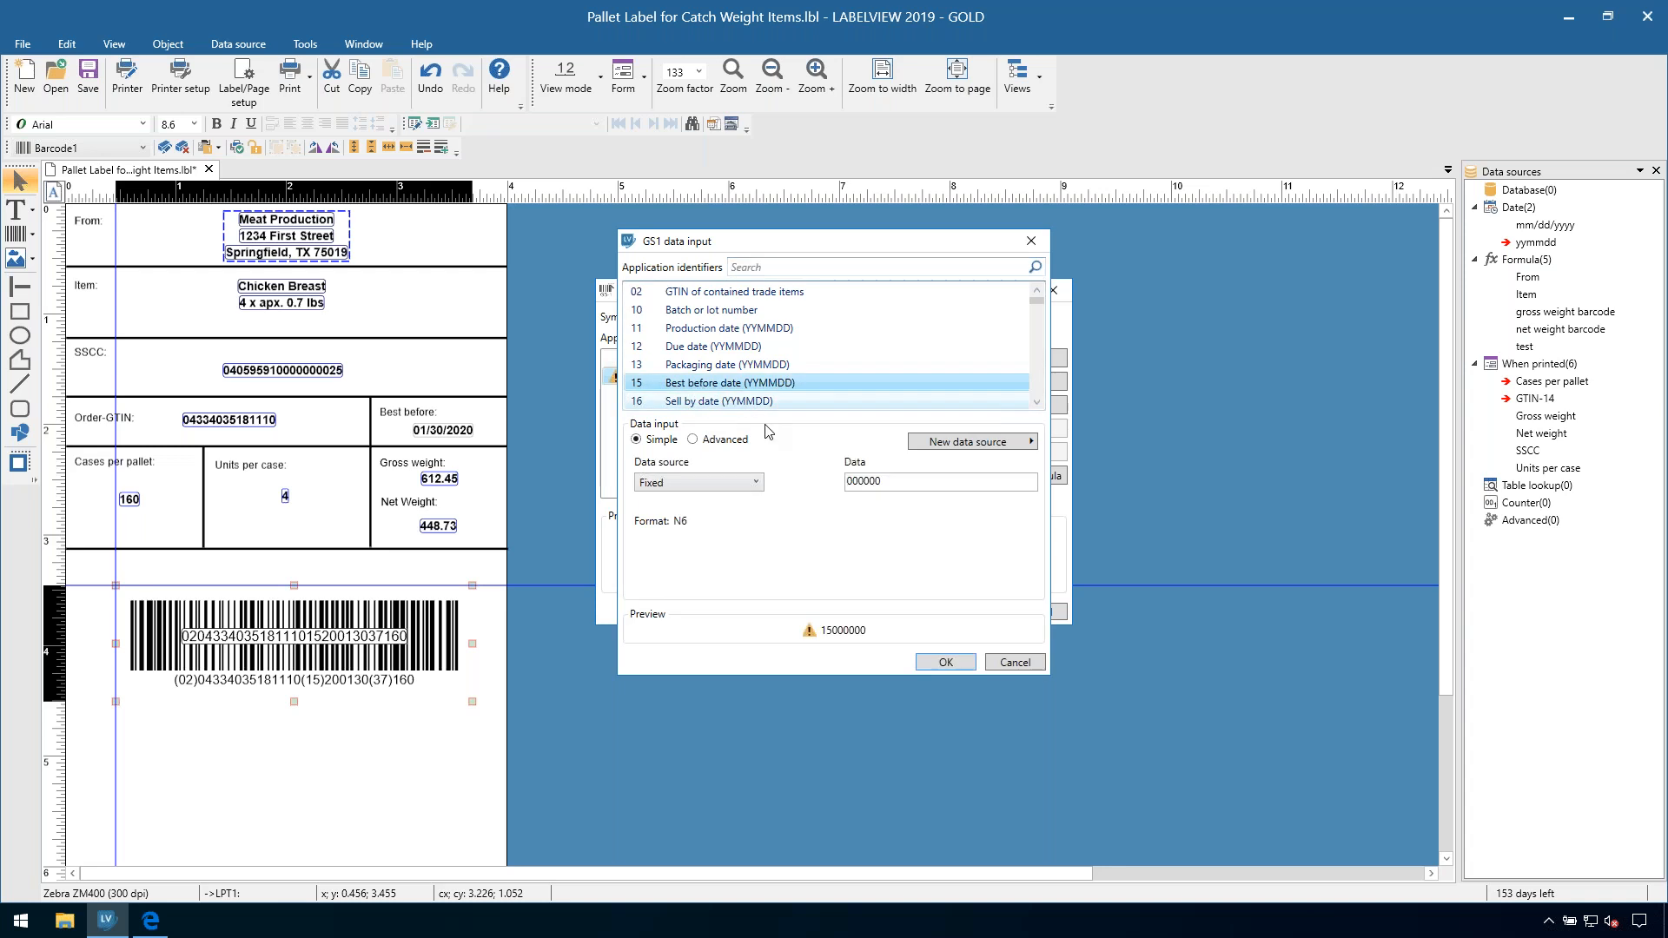
click(725, 483)
click(673, 532)
click(938, 482)
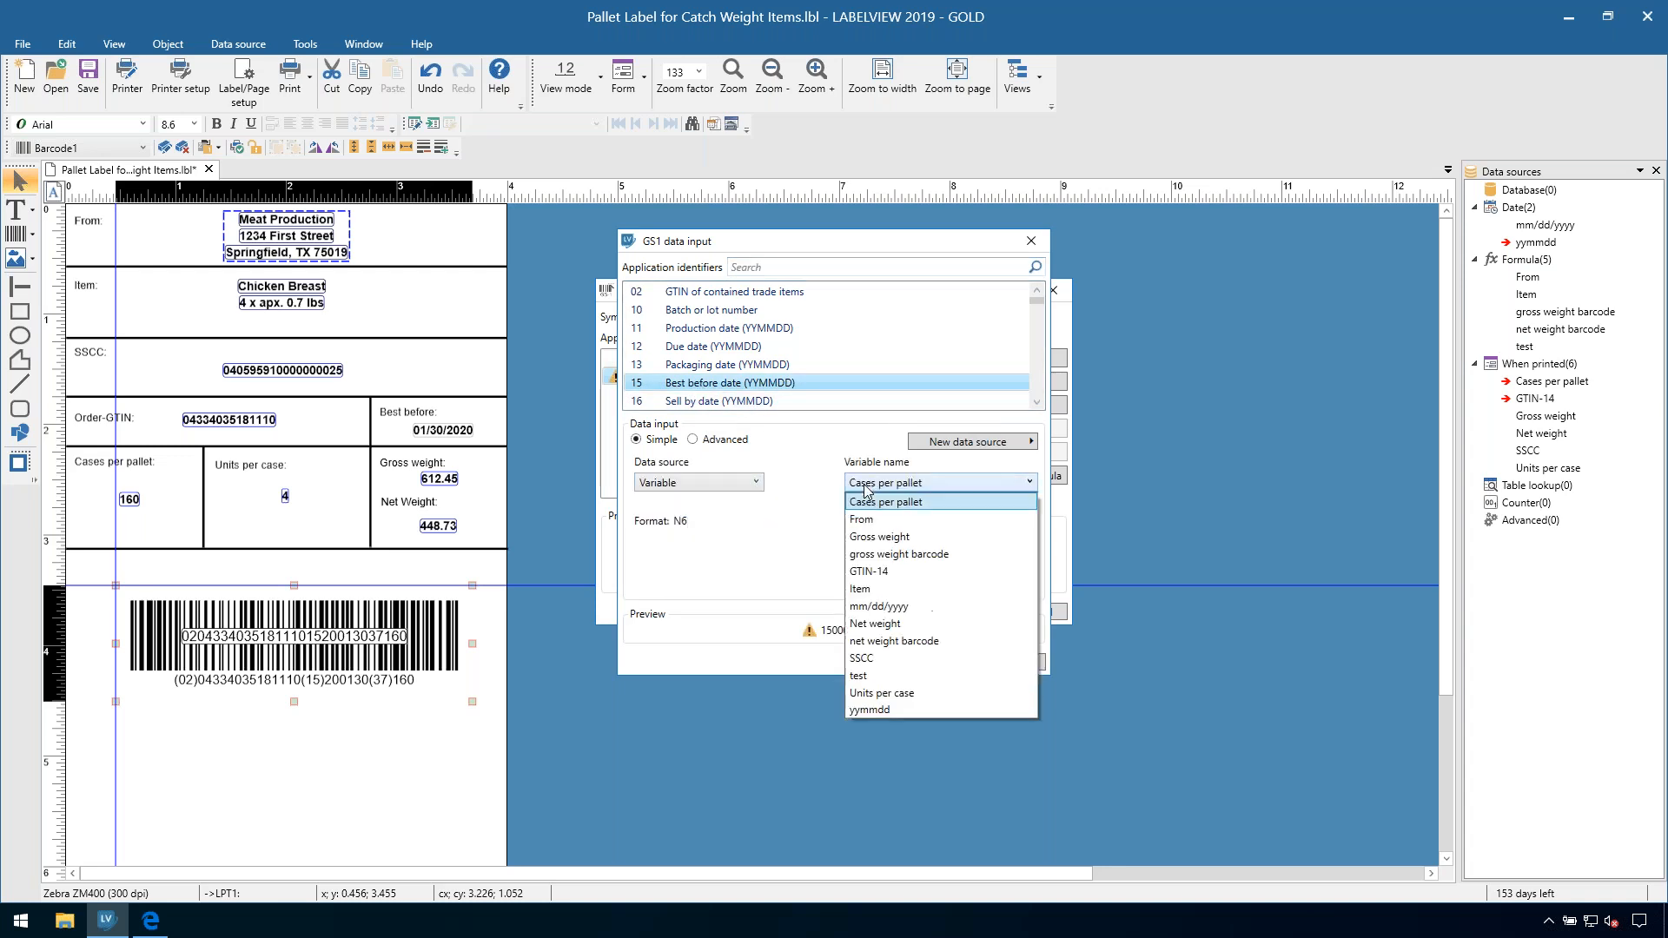
click(870, 709)
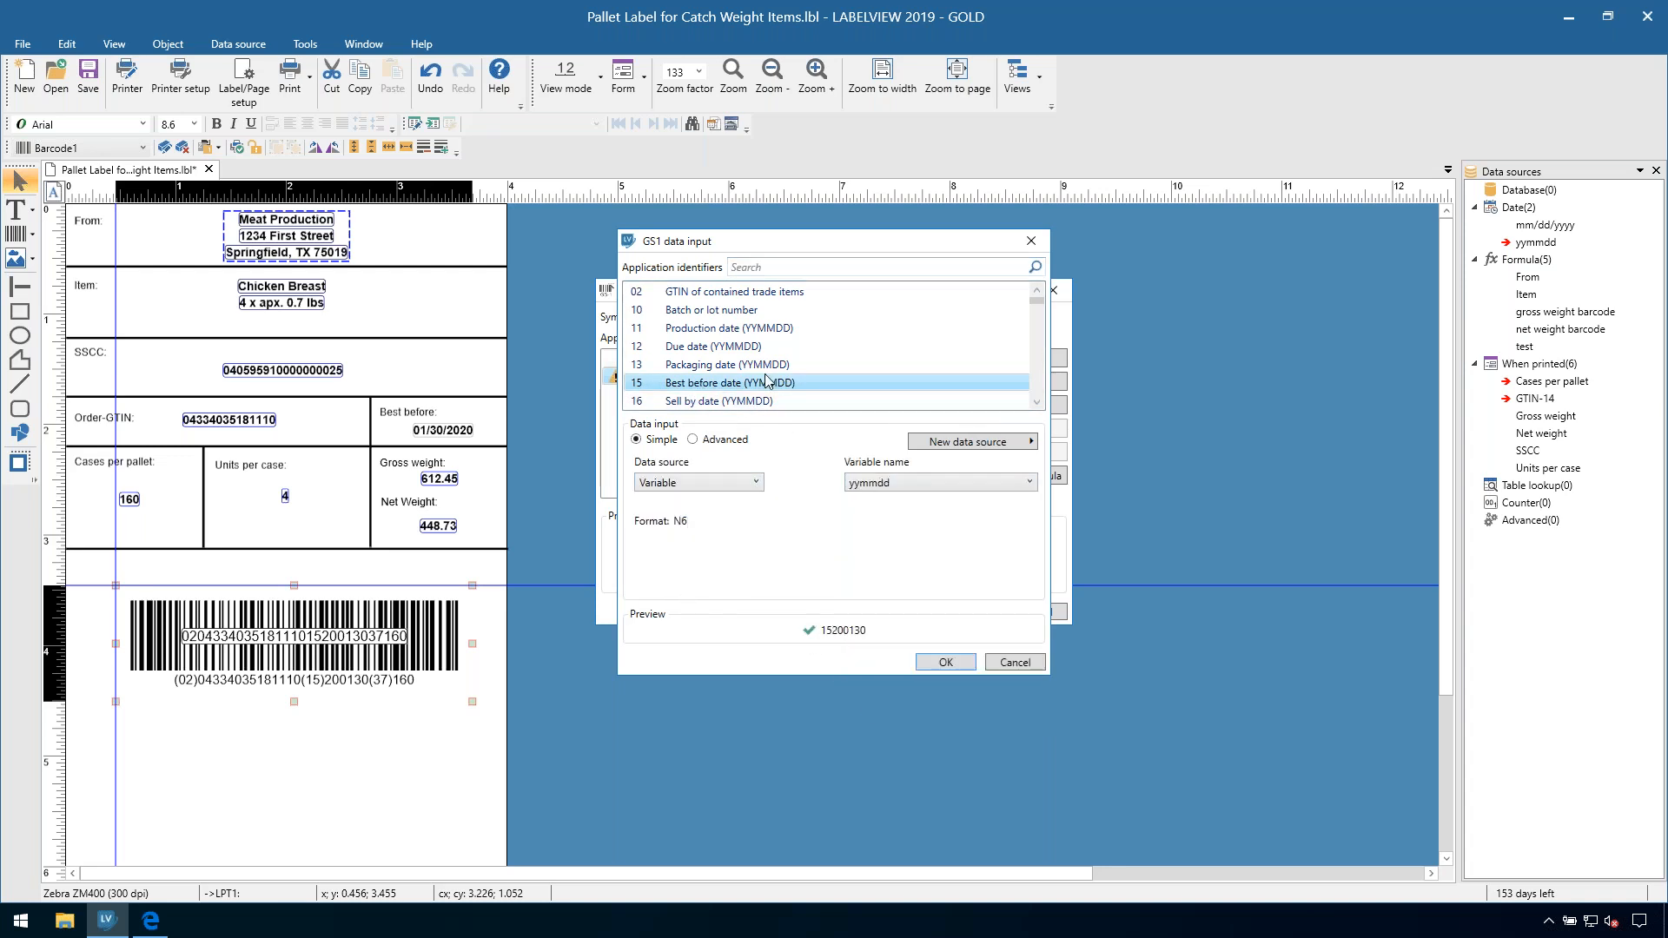
click(938, 664)
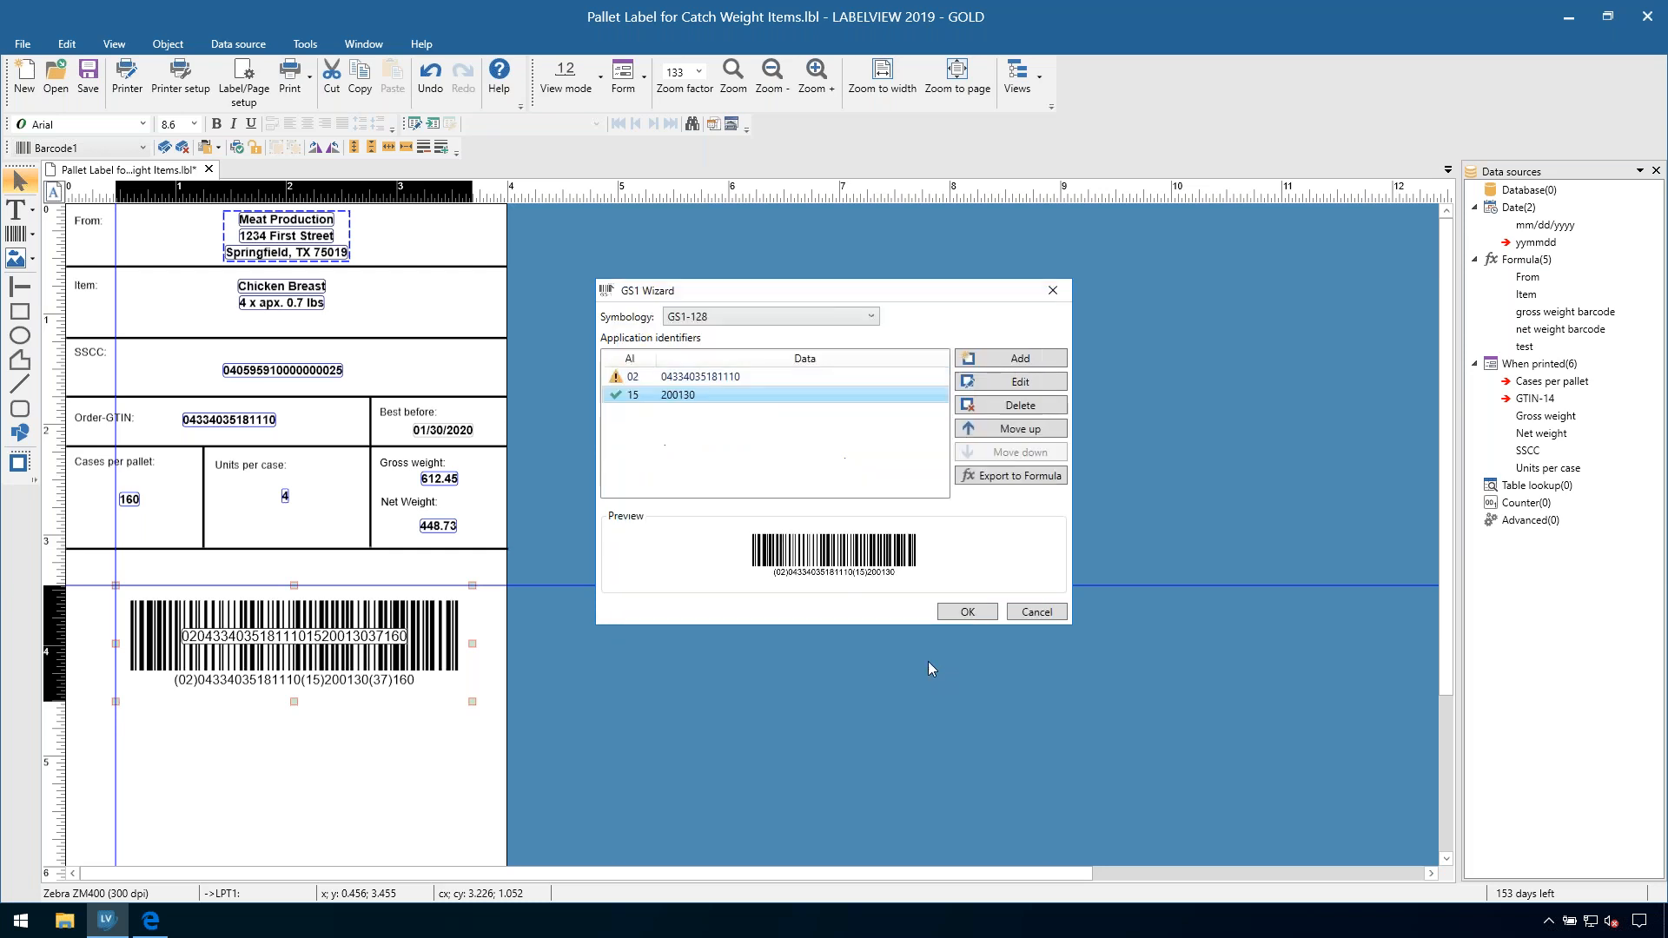
Step: Add application identifier 37, Count of trade items contained in a logistic unit, to the second barcode with the variable Cases per pallet
click(700, 318)
click(700, 323)
click(986, 363)
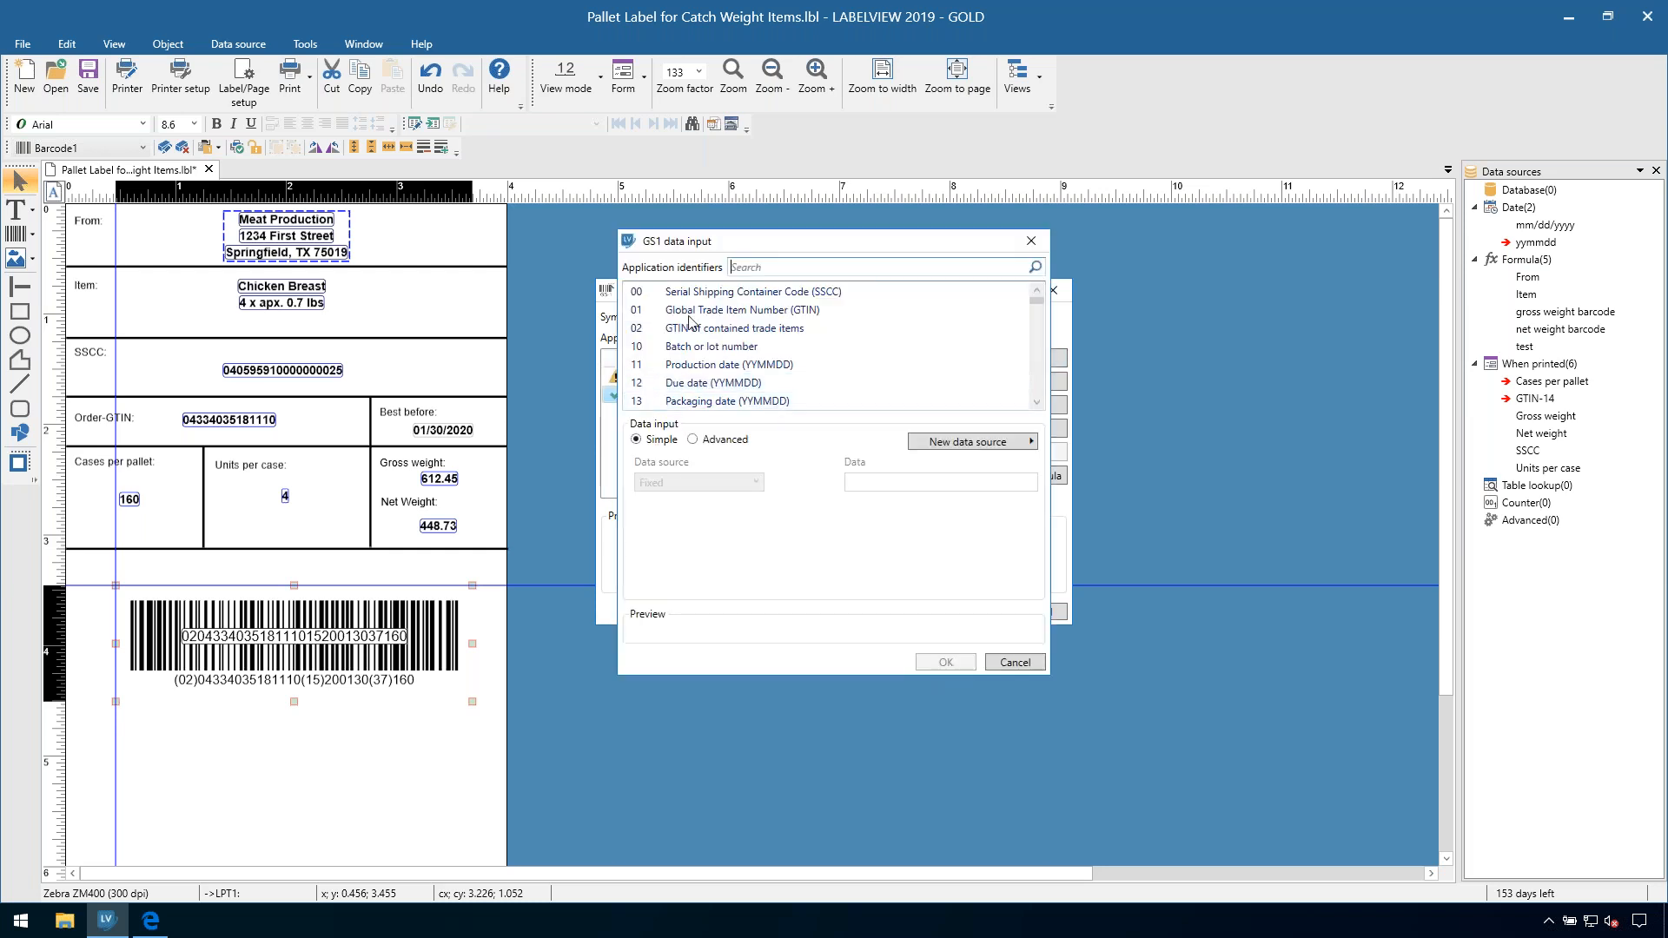
scroll(686, 380, down, 5)
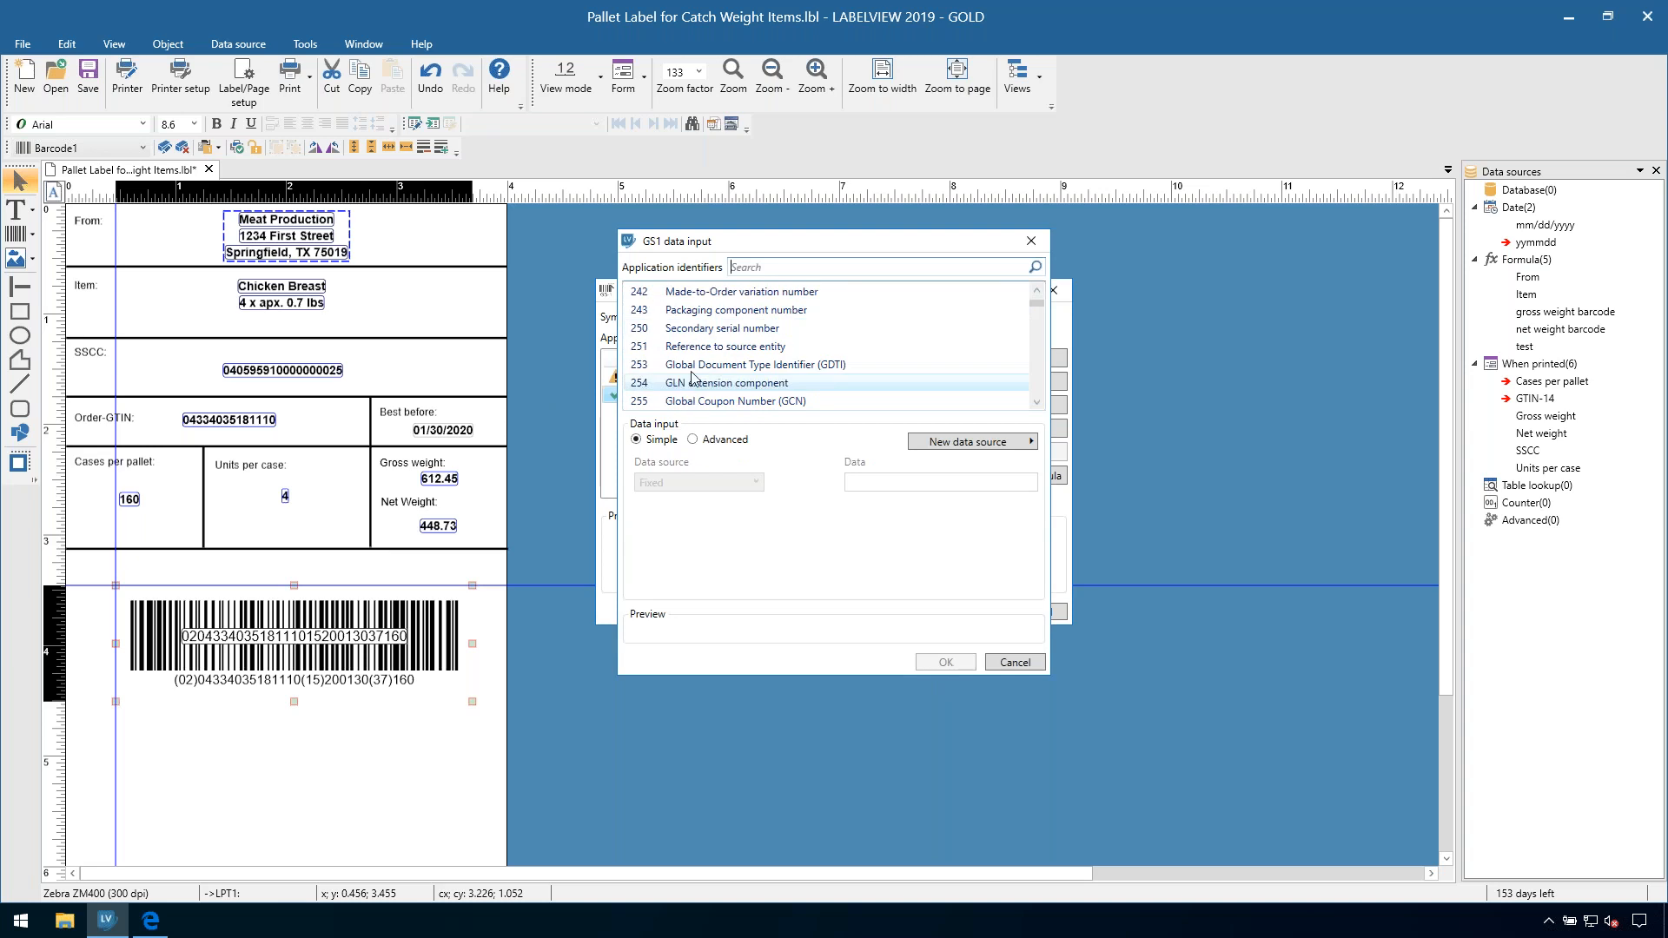
text(37)
click(721, 292)
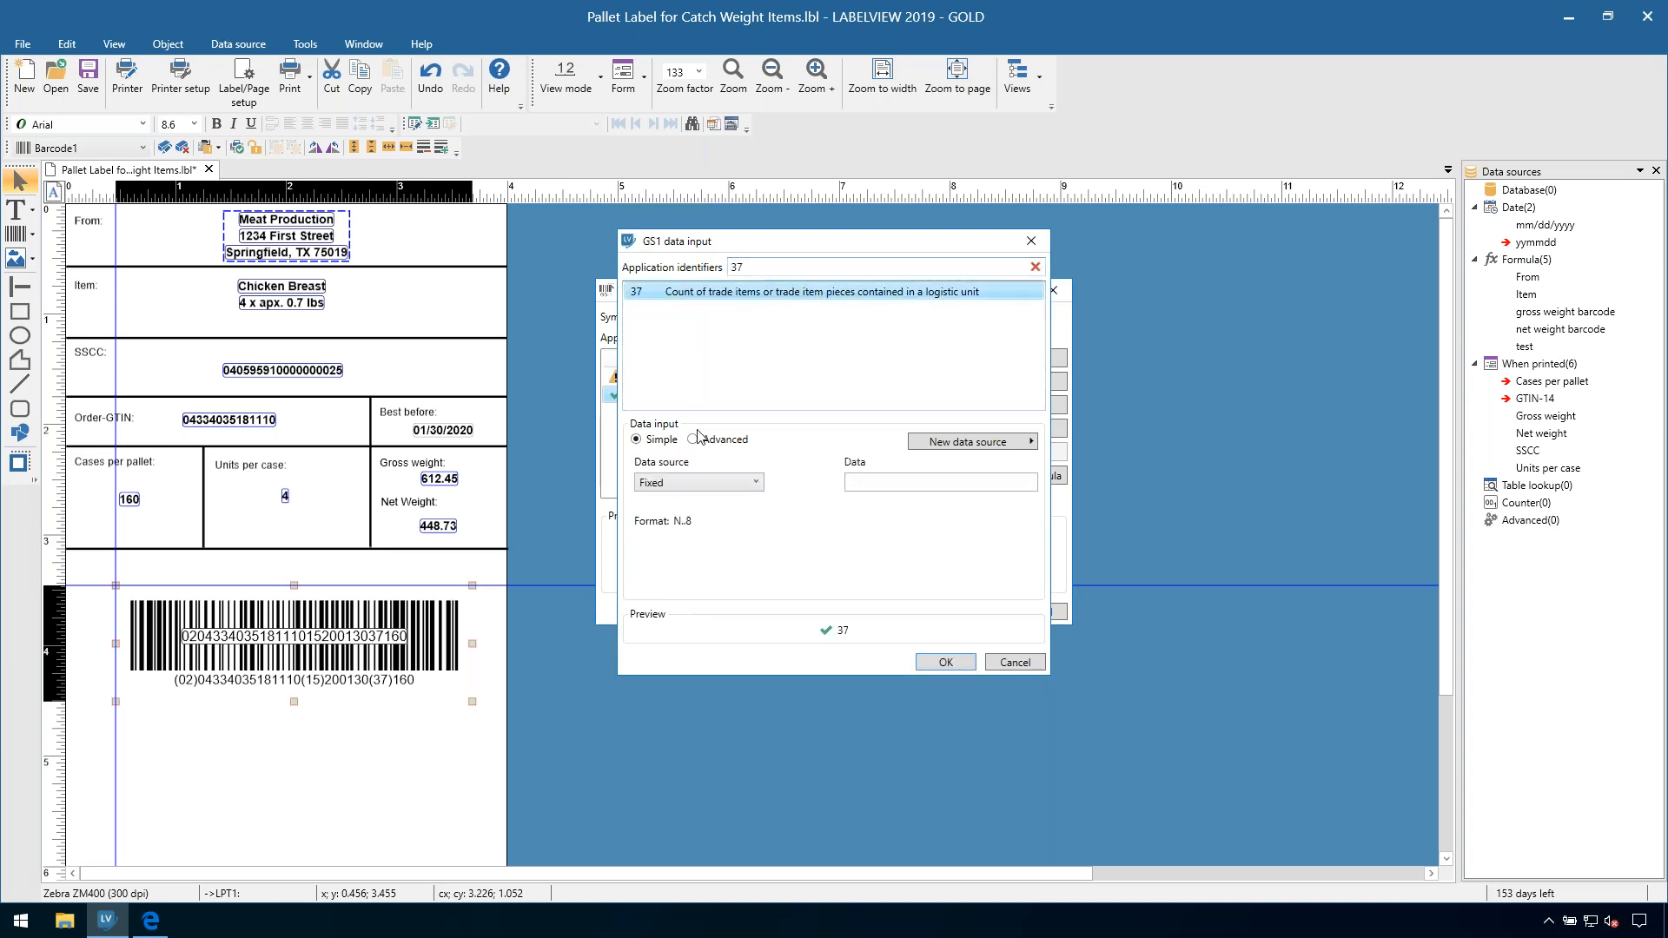
click(720, 483)
click(714, 517)
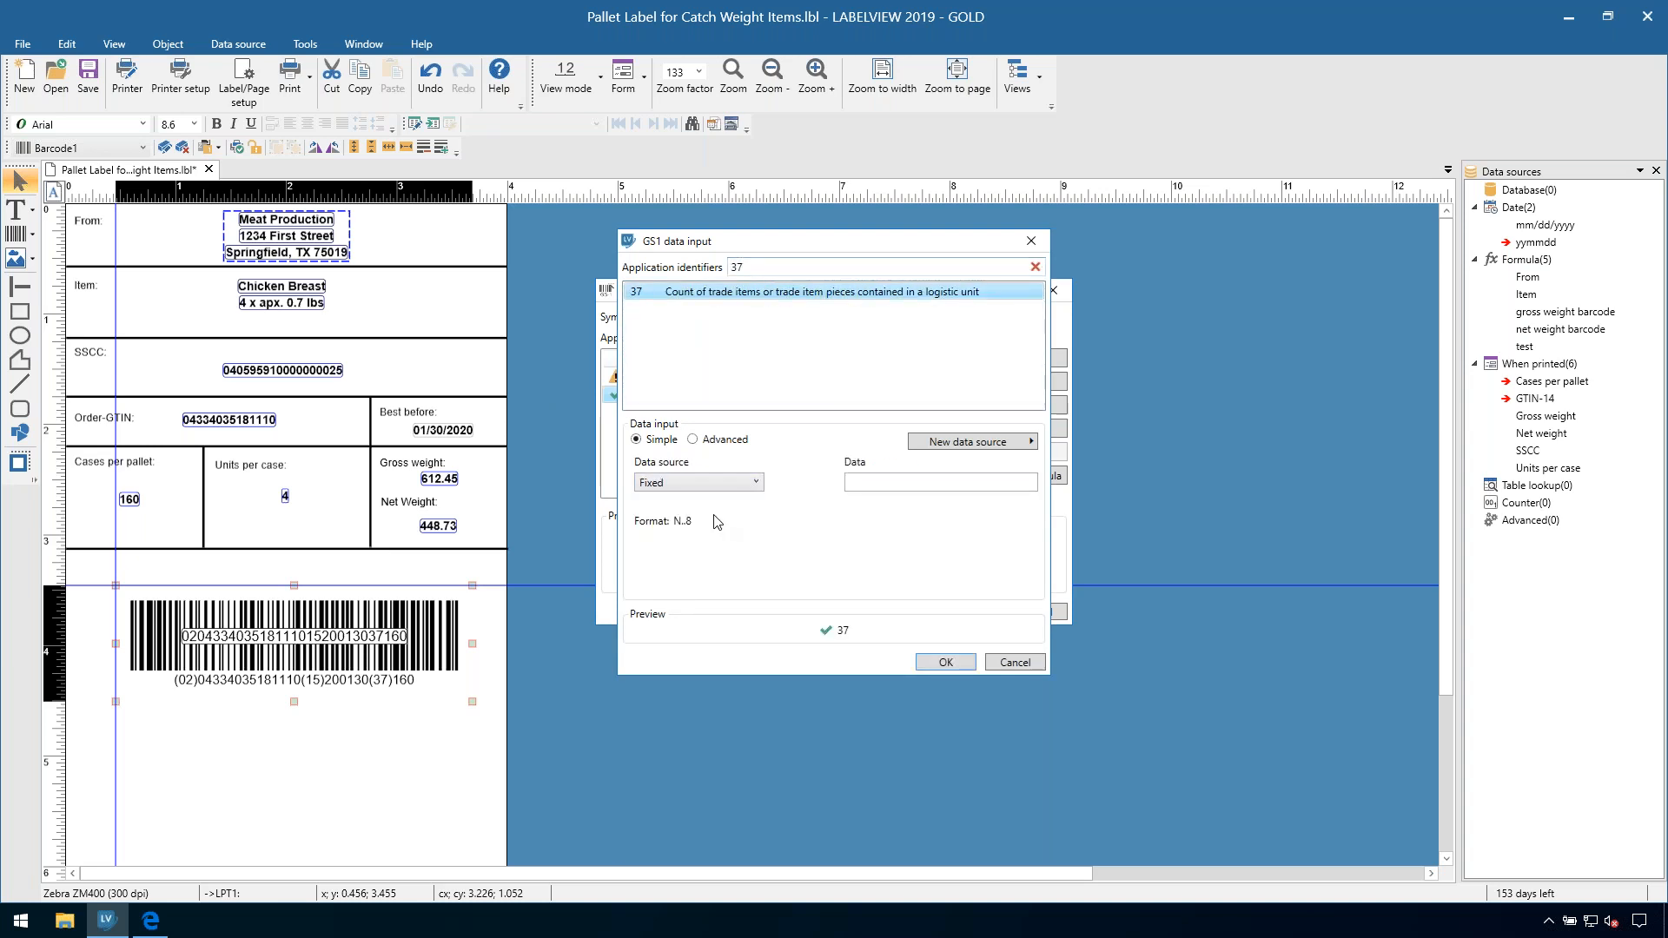
click(955, 662)
Step: Change the second barcode's symbology to GS1 DataMatrix and finish it despite the mandatory association rules for AI 02 and 37
click(720, 318)
click(721, 349)
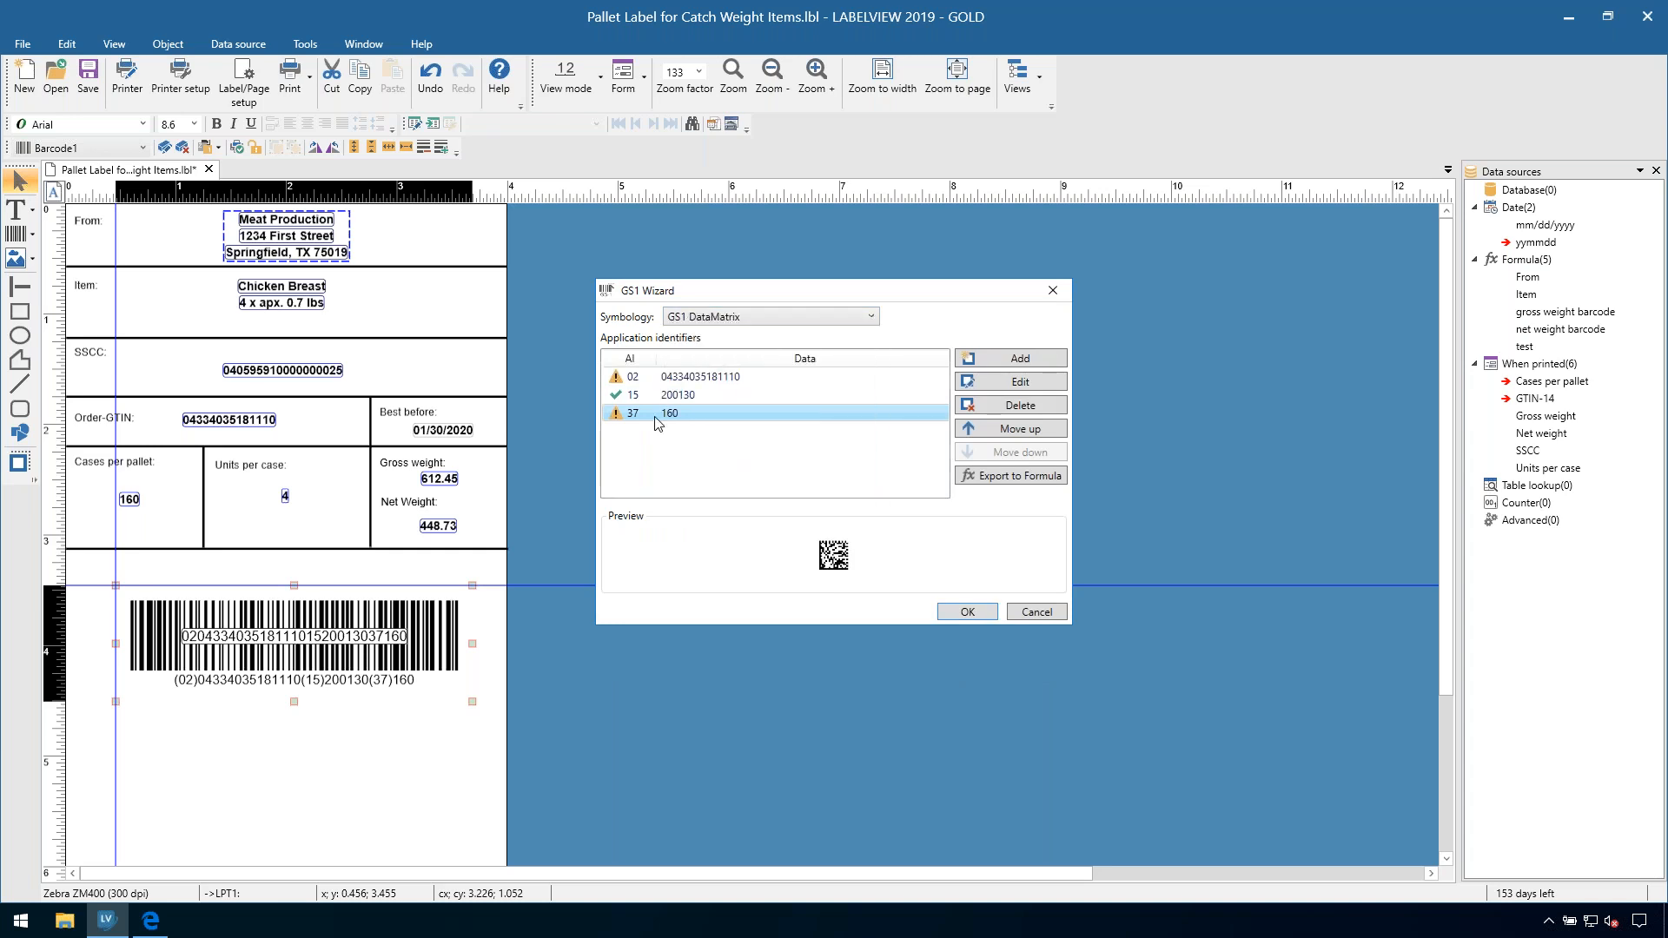
click(967, 612)
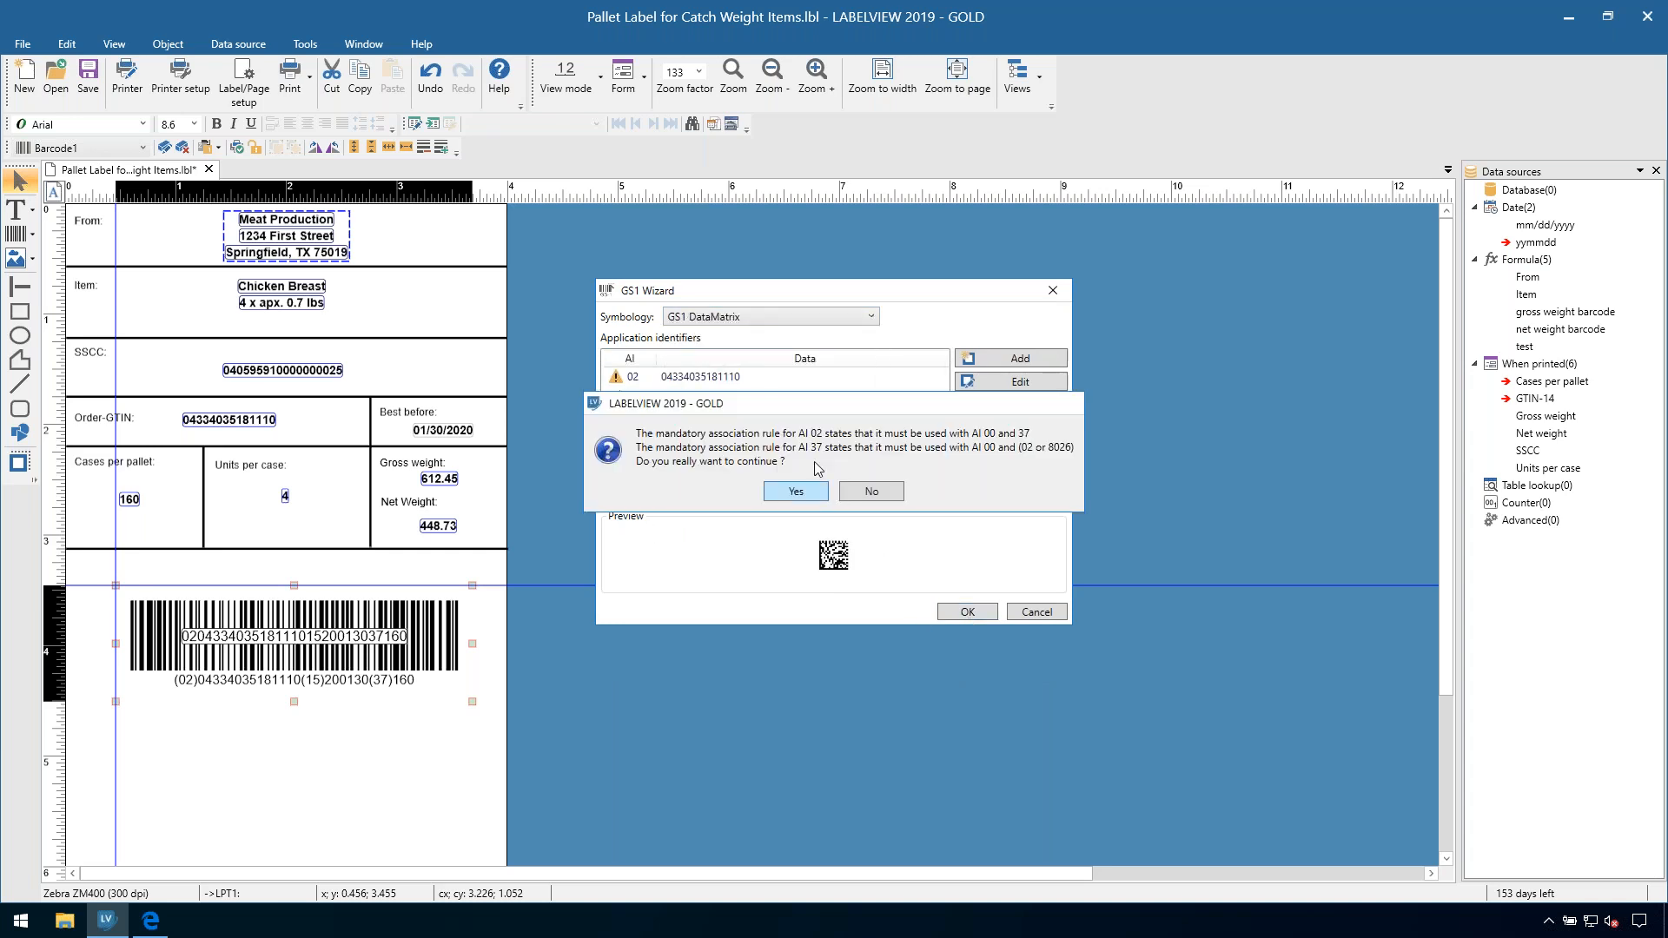
click(801, 491)
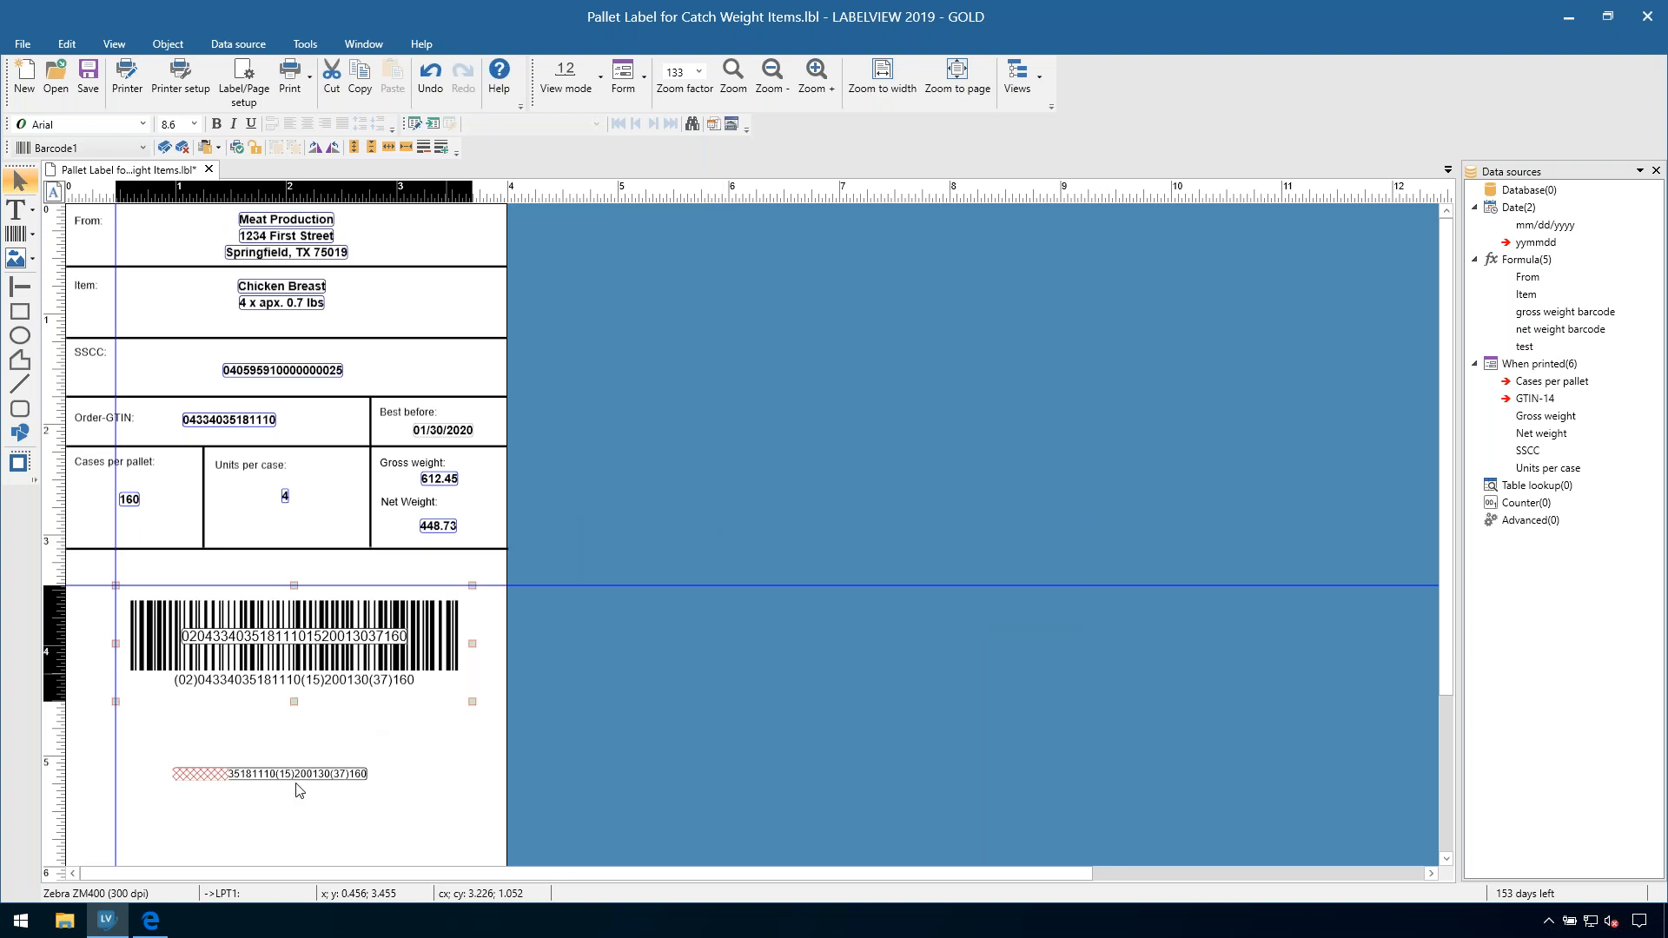
Step: Place the DataMatrix at about x 1.56, y 5.25 below the first barcode, with its human-readable text at about x 0.99, y 4.81
click(295, 774)
drag(209, 820, 259, 852)
drag(301, 769, 298, 728)
drag(257, 823, 270, 808)
click(319, 744)
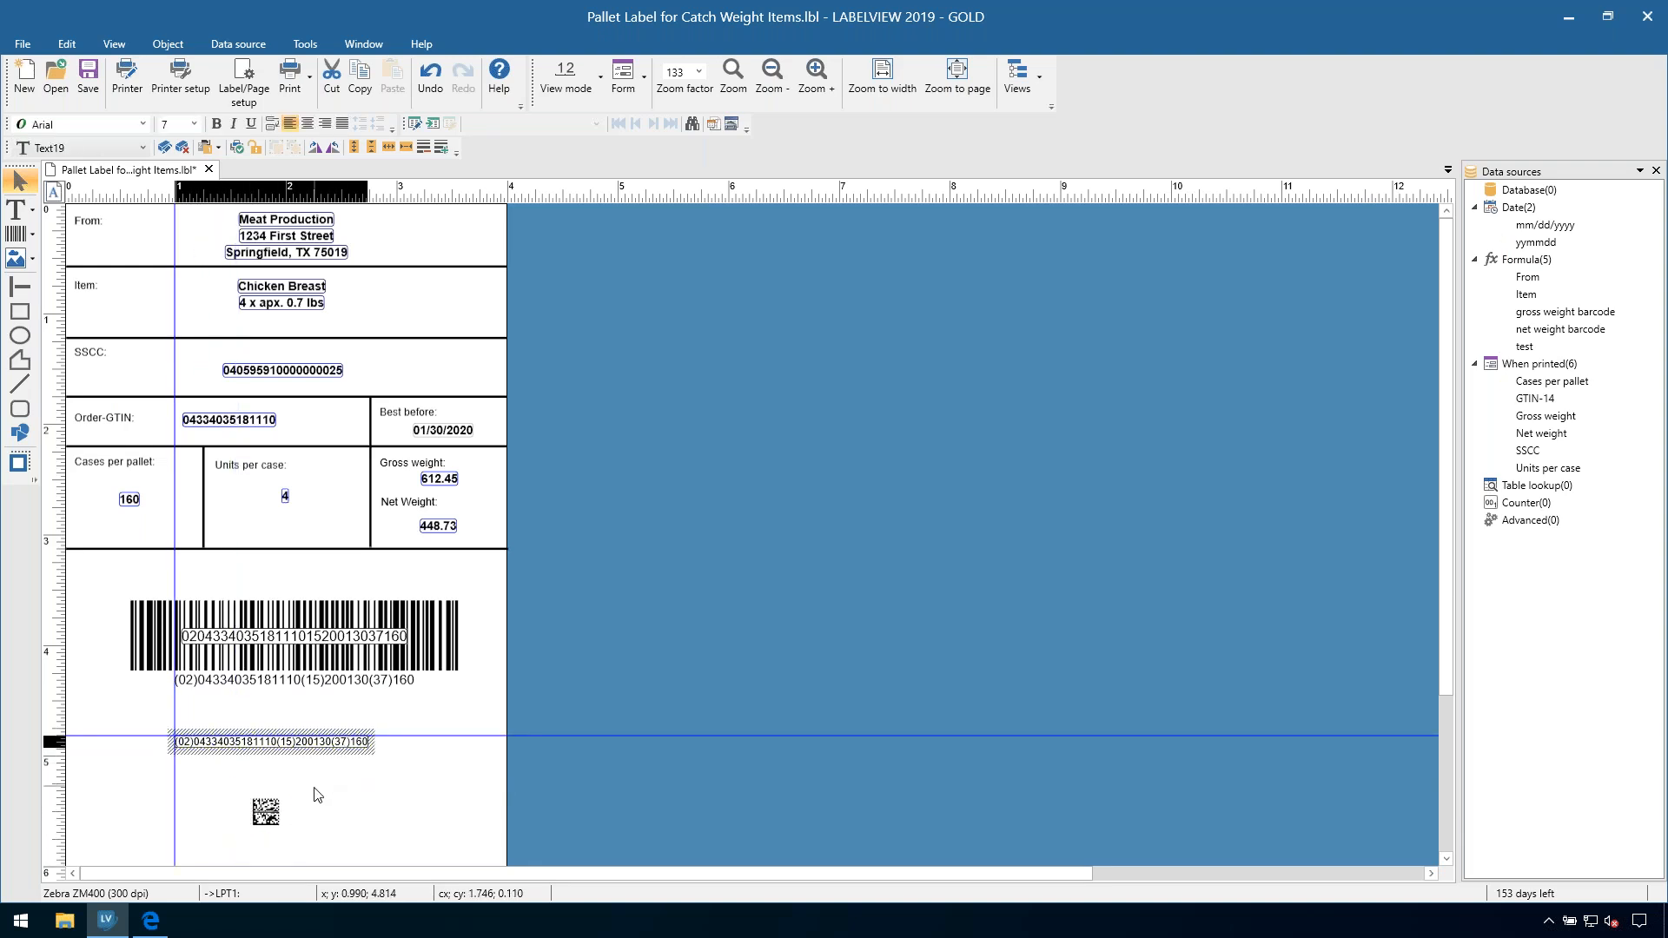
Step: Export the DataMatrix's application identifiers to the human-readable formula test with GS1 stackable enabled, and review the formula's expression
double_click(278, 804)
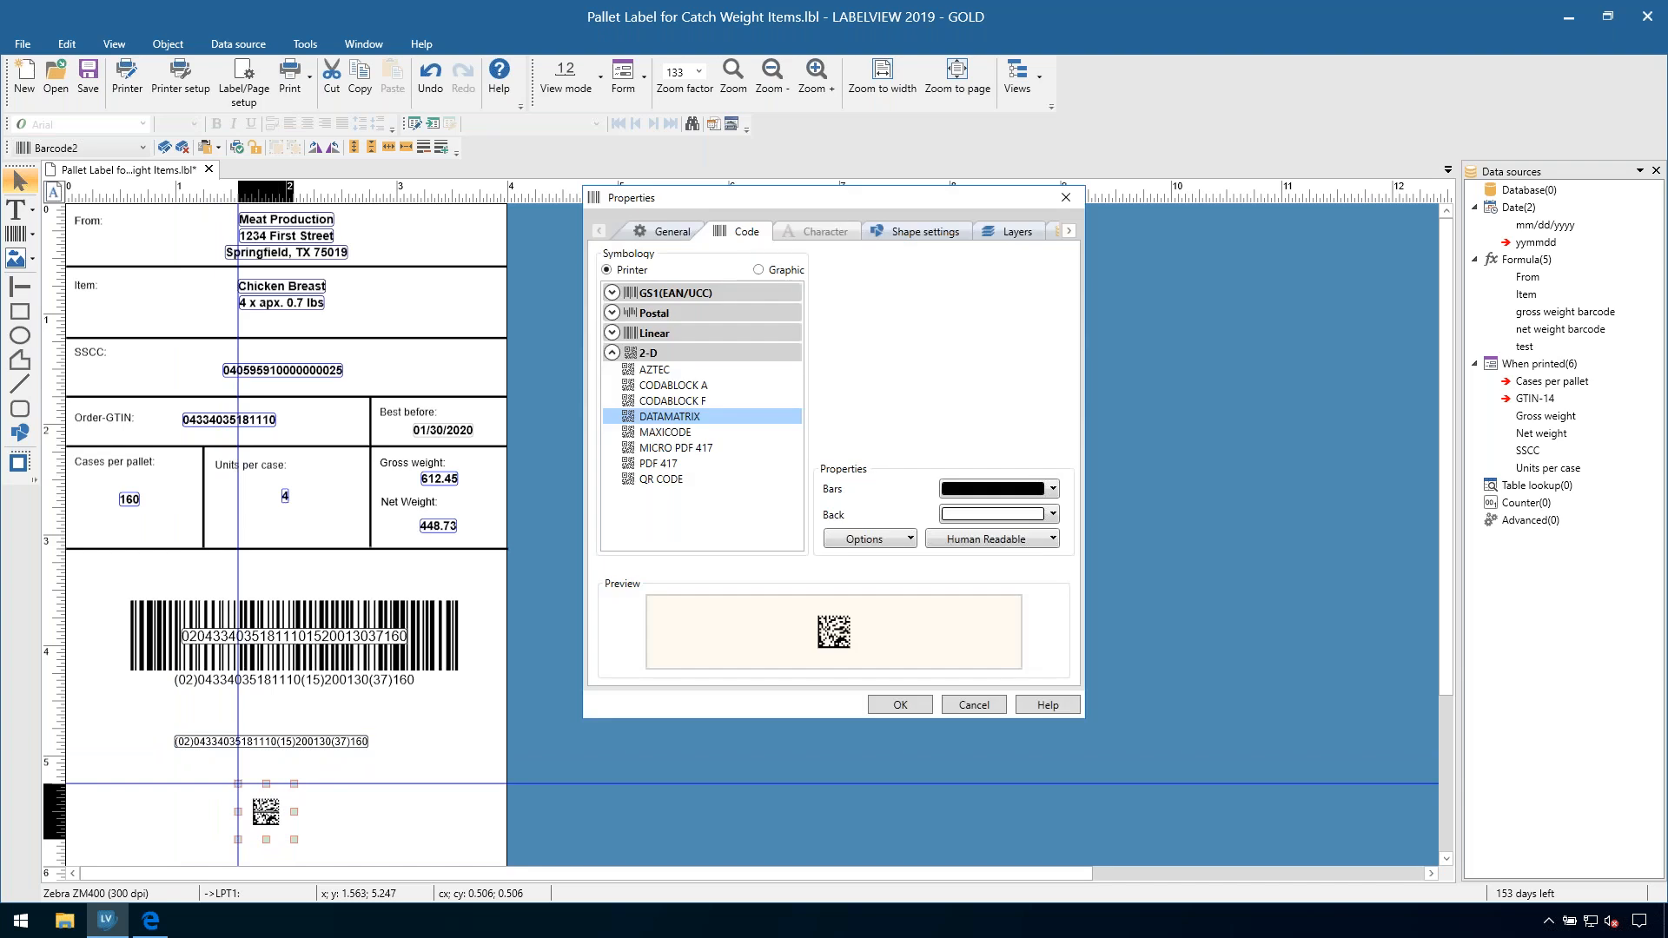
click(1069, 230)
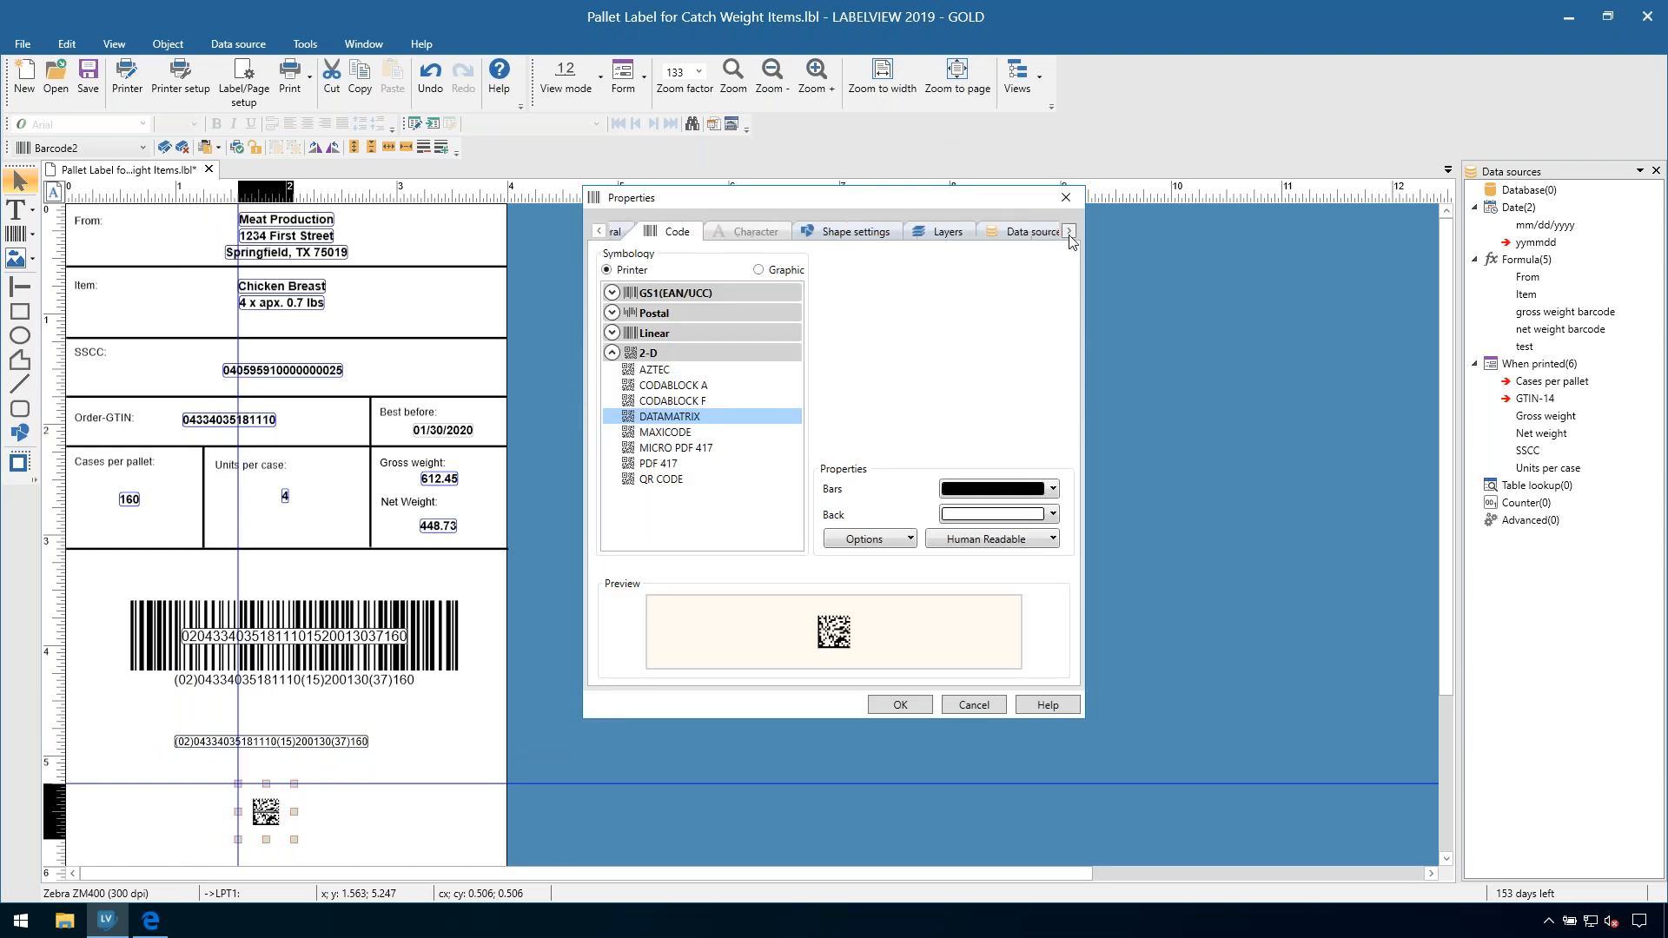
click(1068, 230)
click(908, 230)
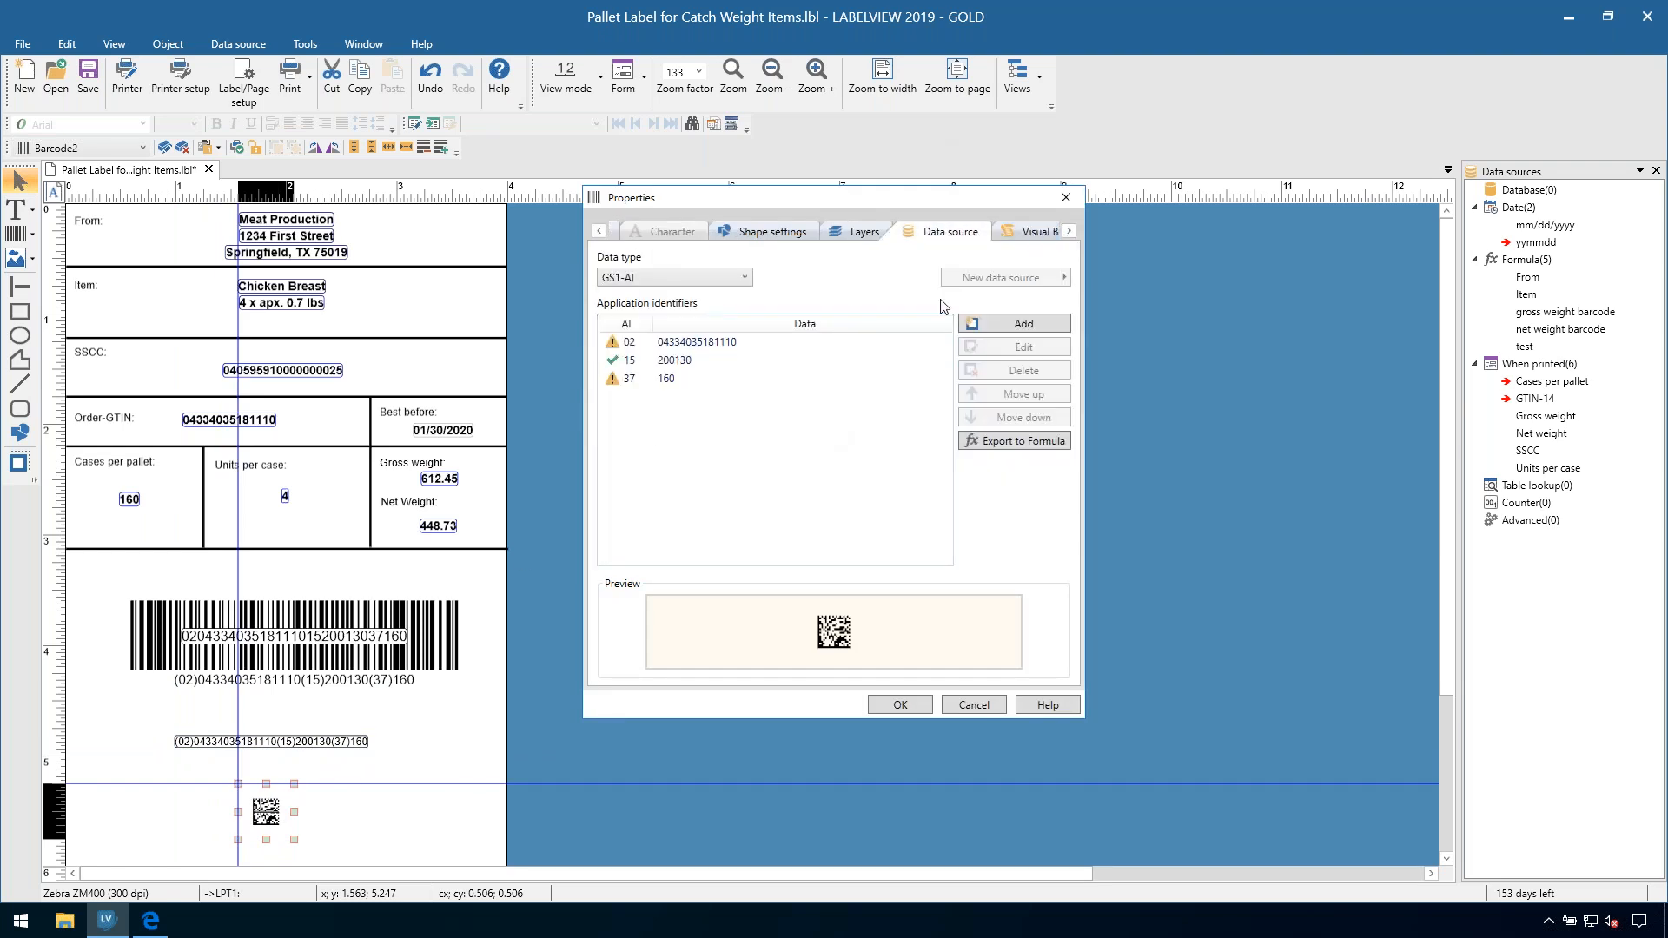
click(990, 441)
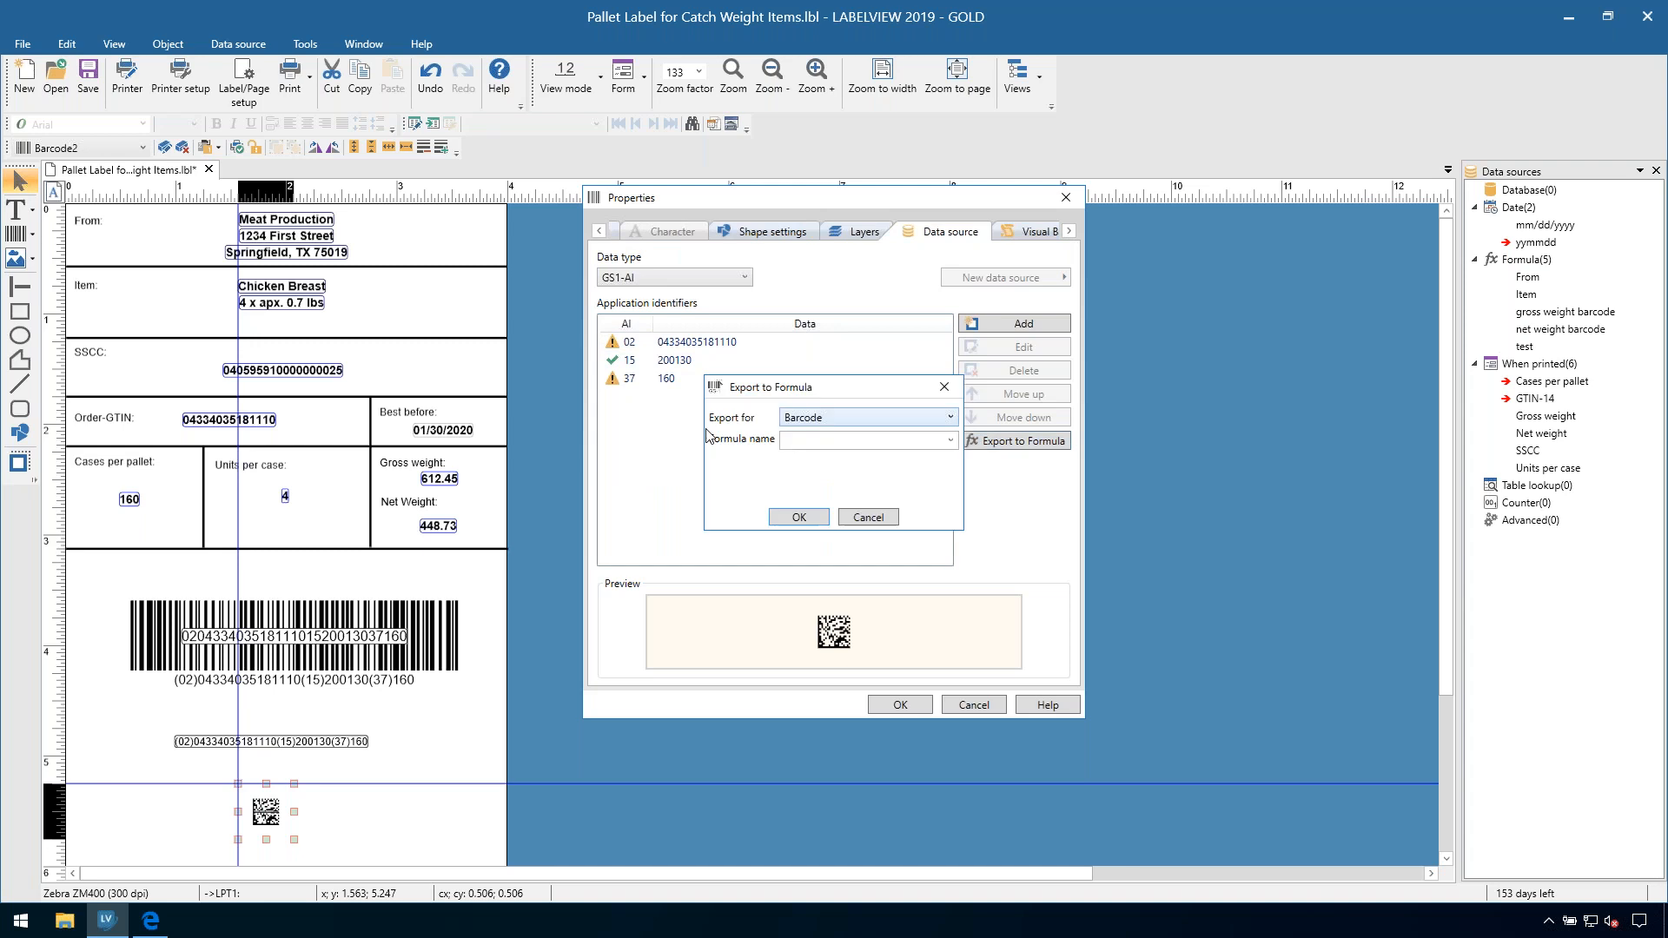
click(803, 420)
click(796, 455)
click(716, 493)
click(795, 440)
text(test)
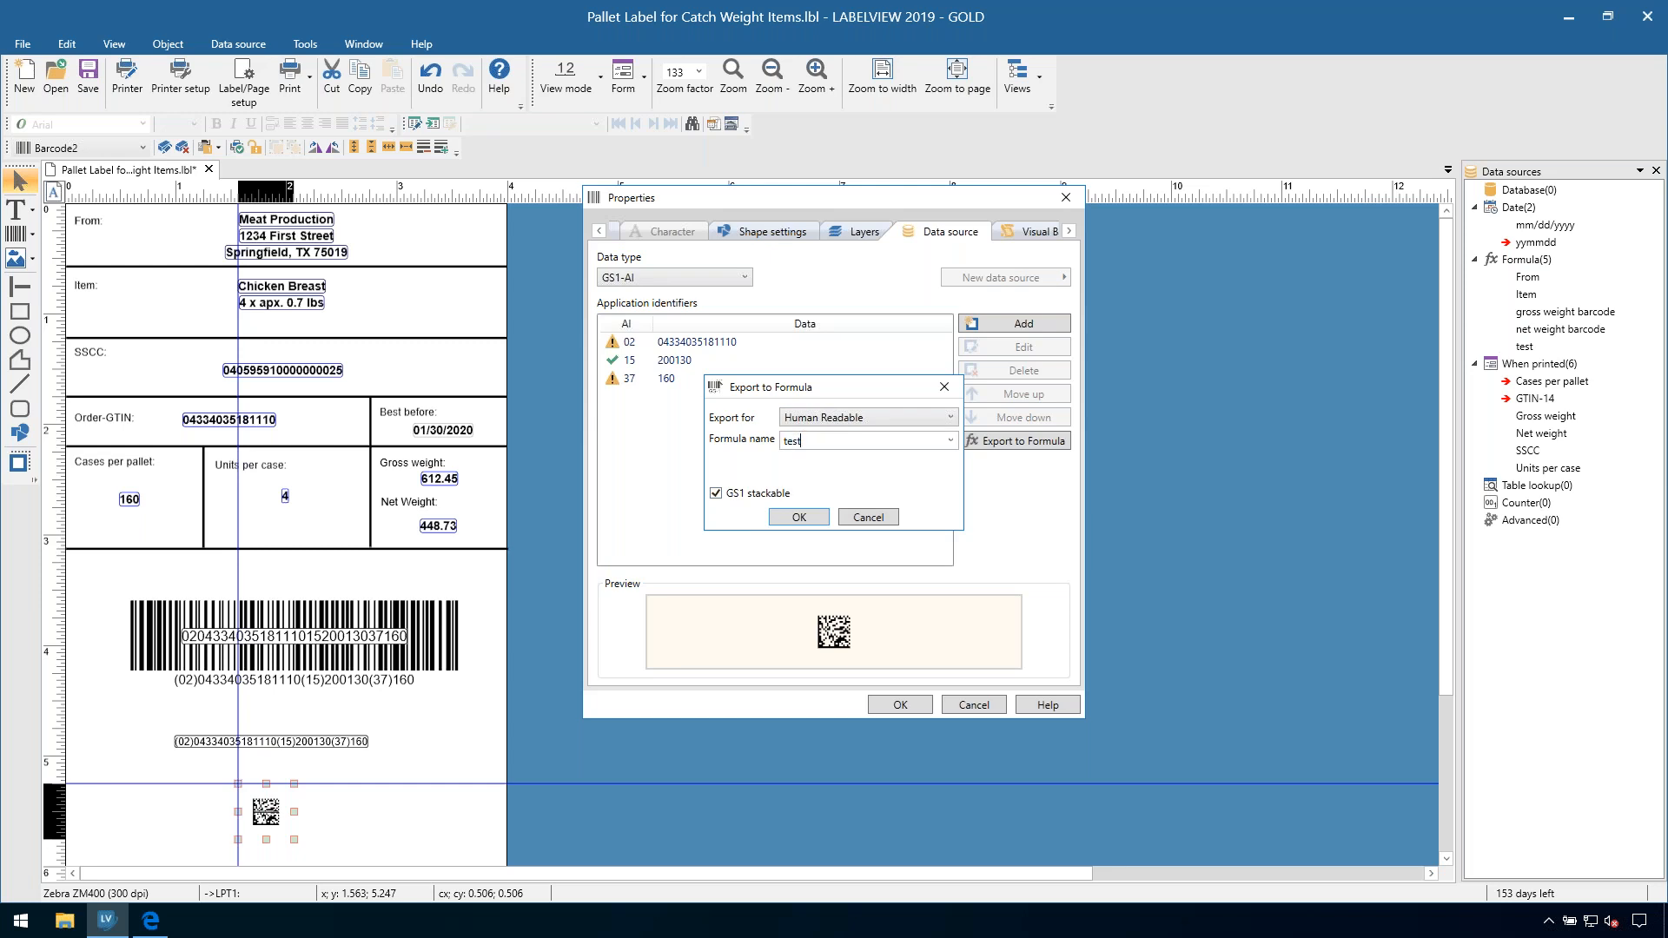
click(794, 525)
click(787, 497)
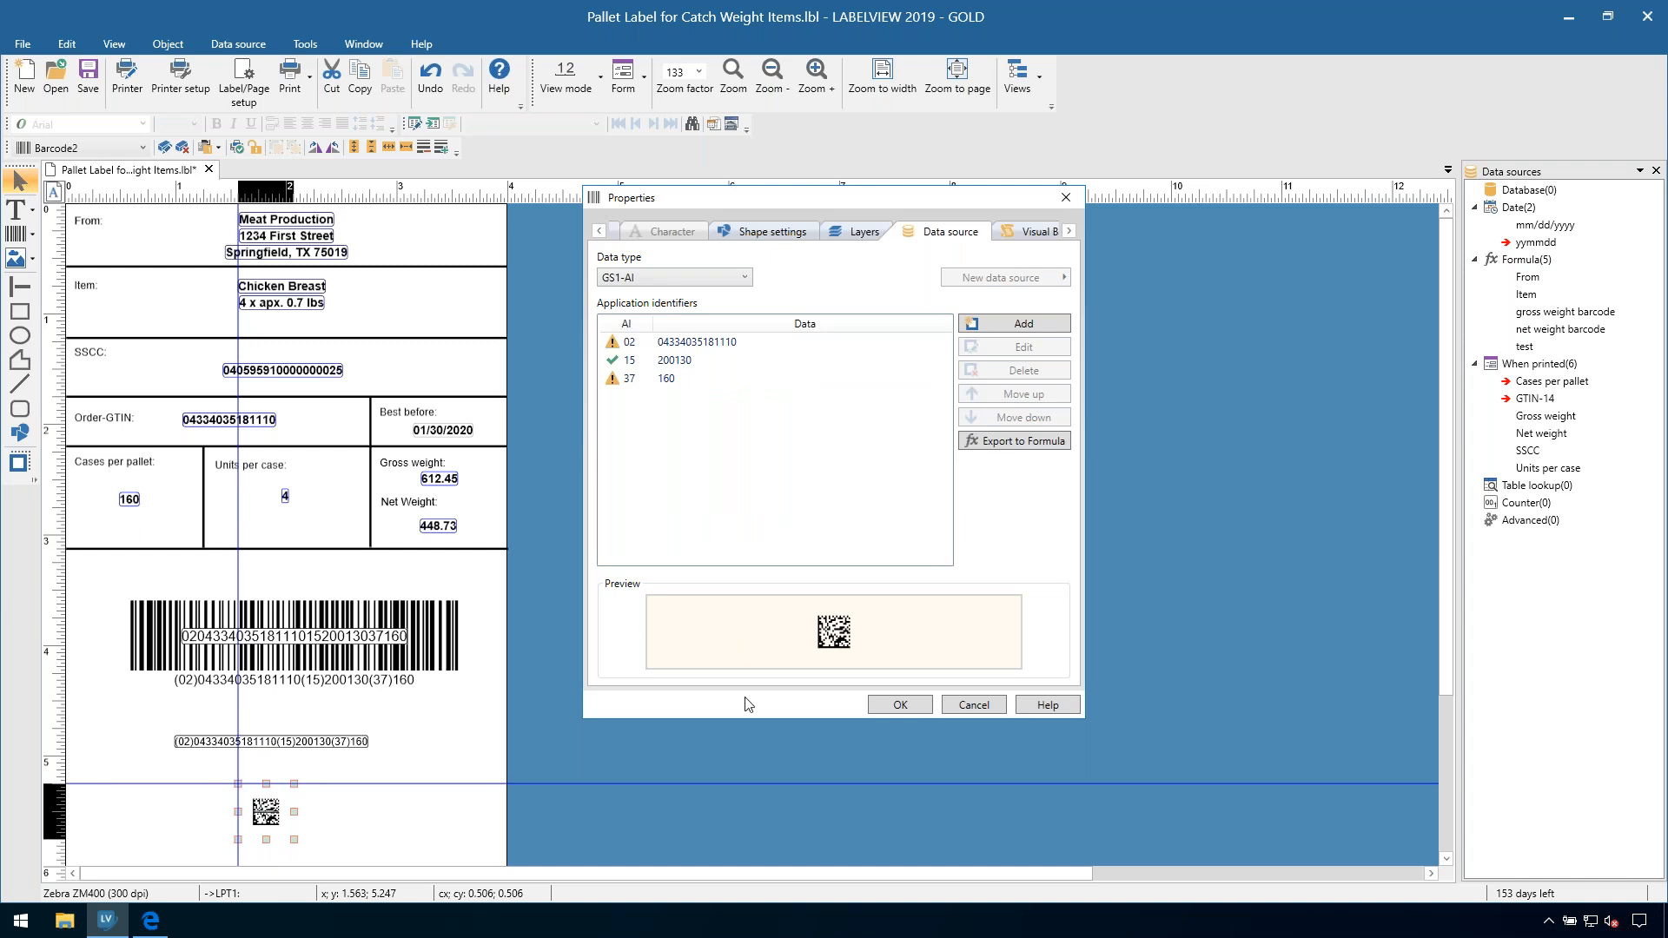
click(882, 707)
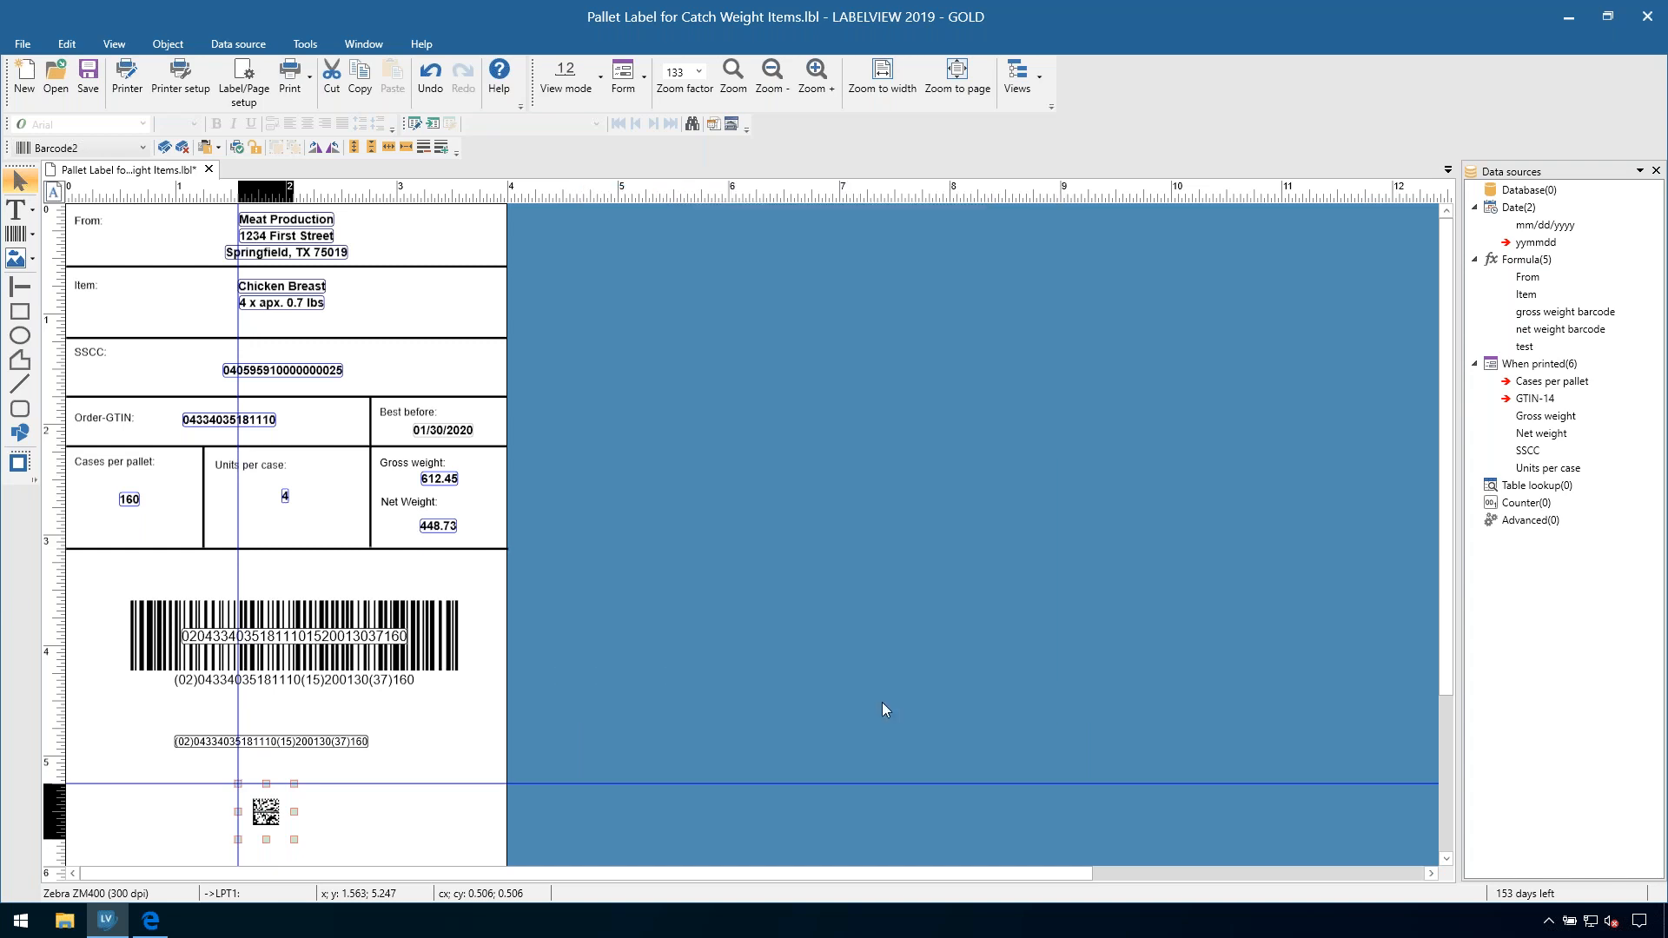
double_click(1524, 347)
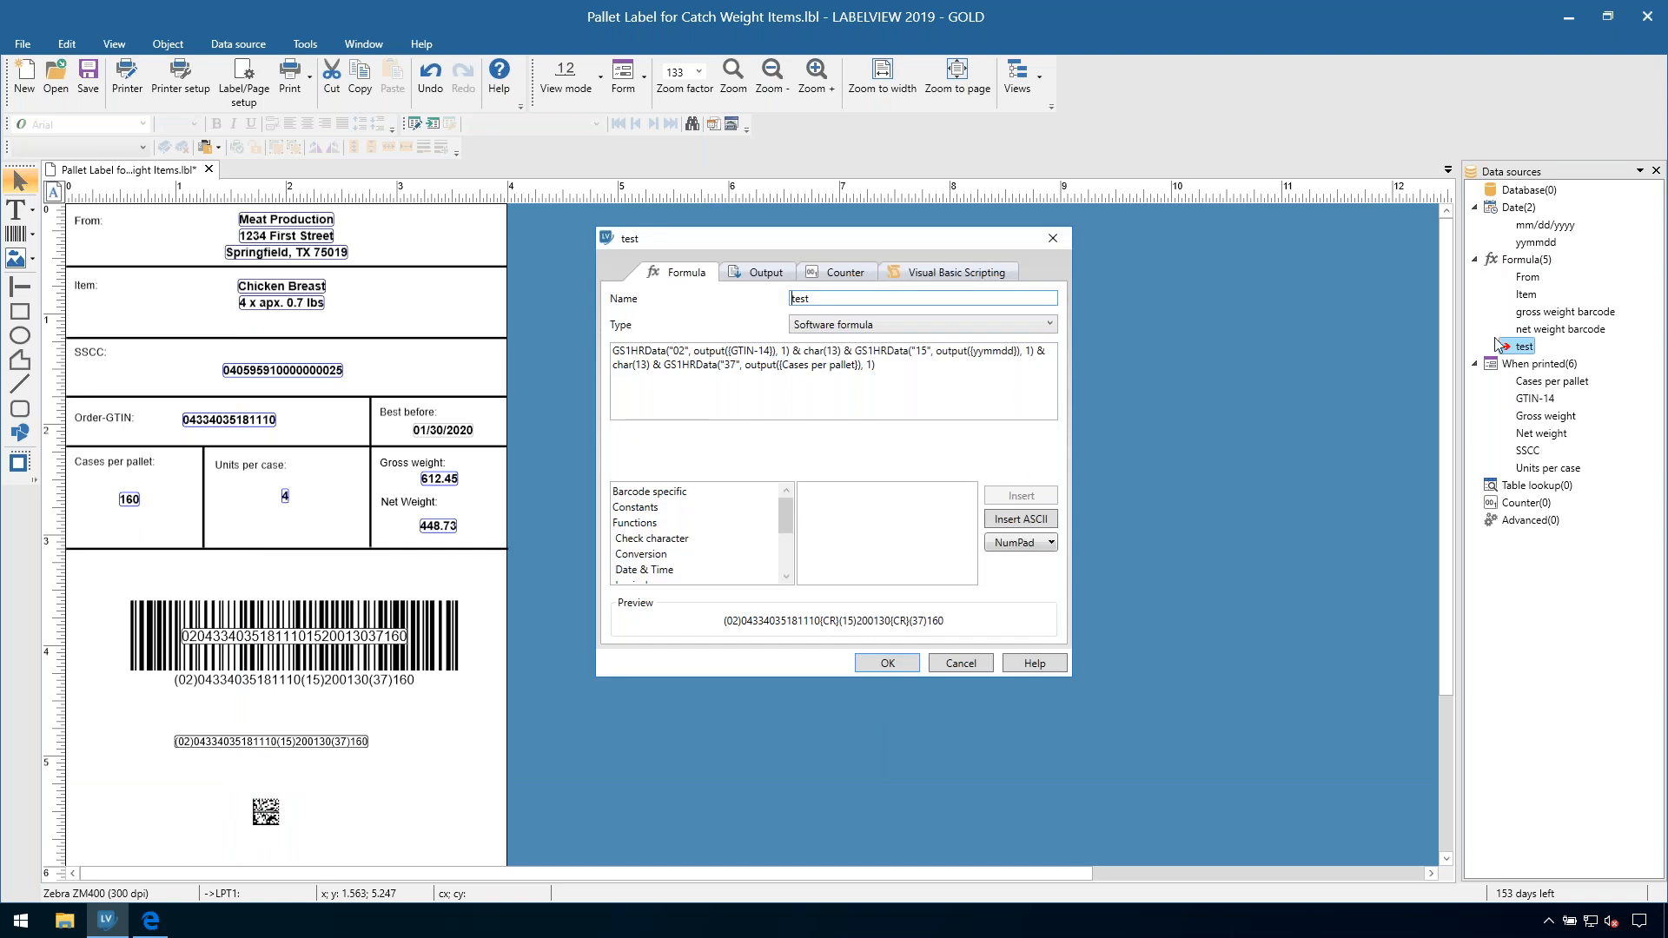
click(945, 665)
Step: Export the DataMatrix's application identifiers to a human-readable formula named test2 with GS1 stackable off
double_click(266, 811)
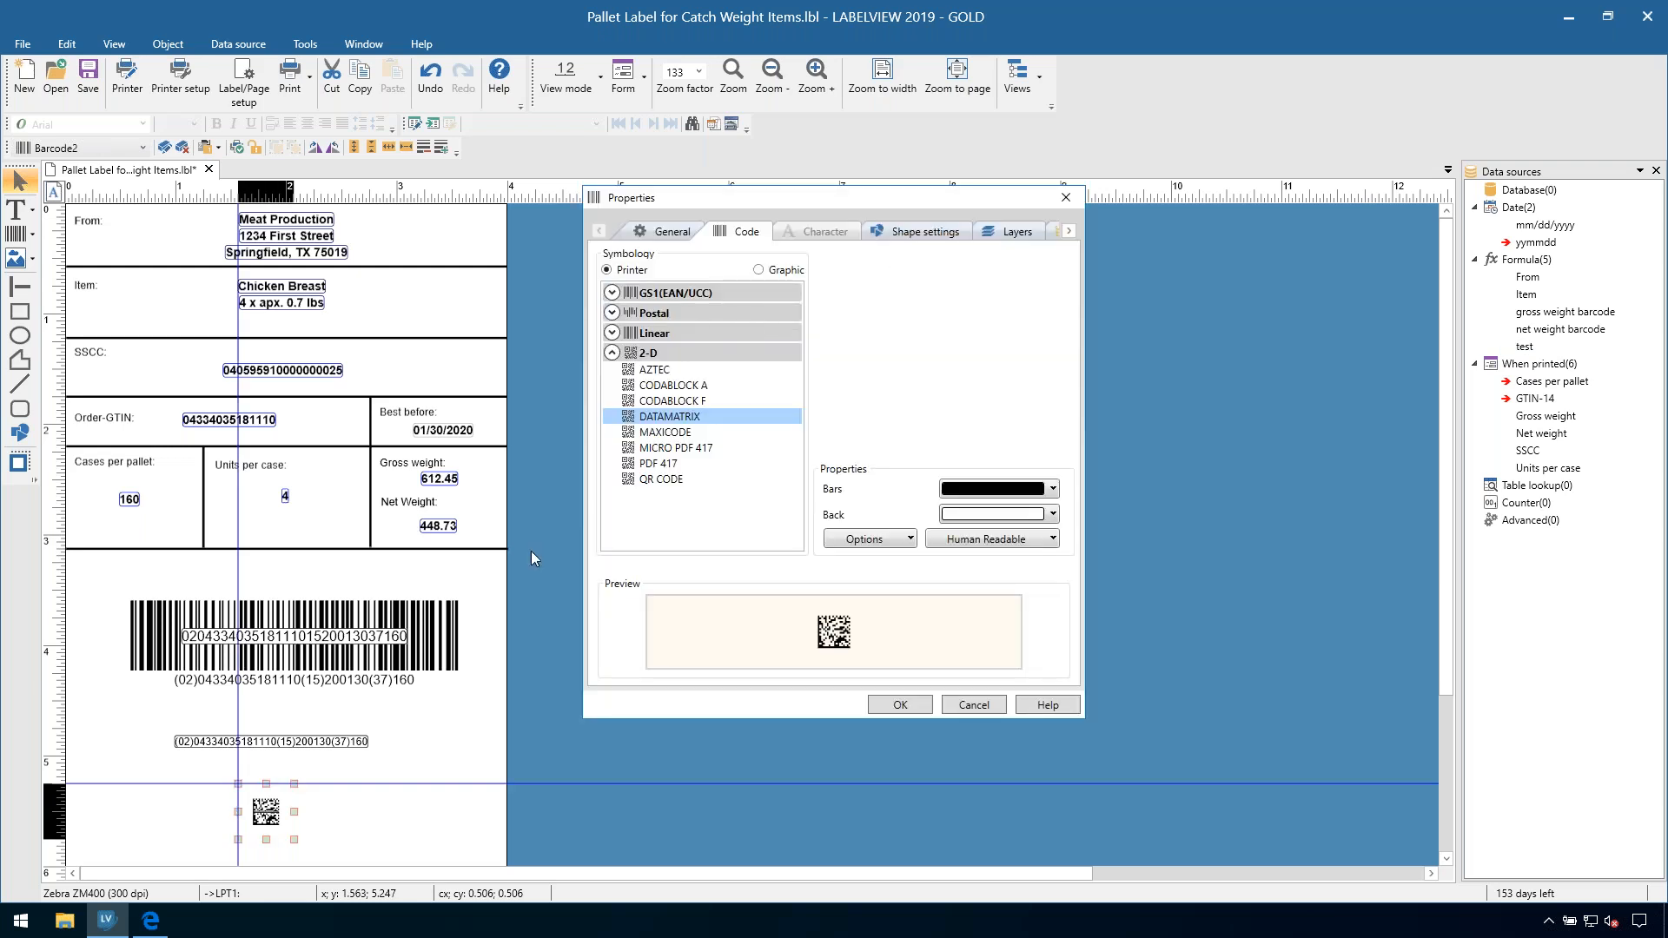
click(1069, 231)
click(1068, 231)
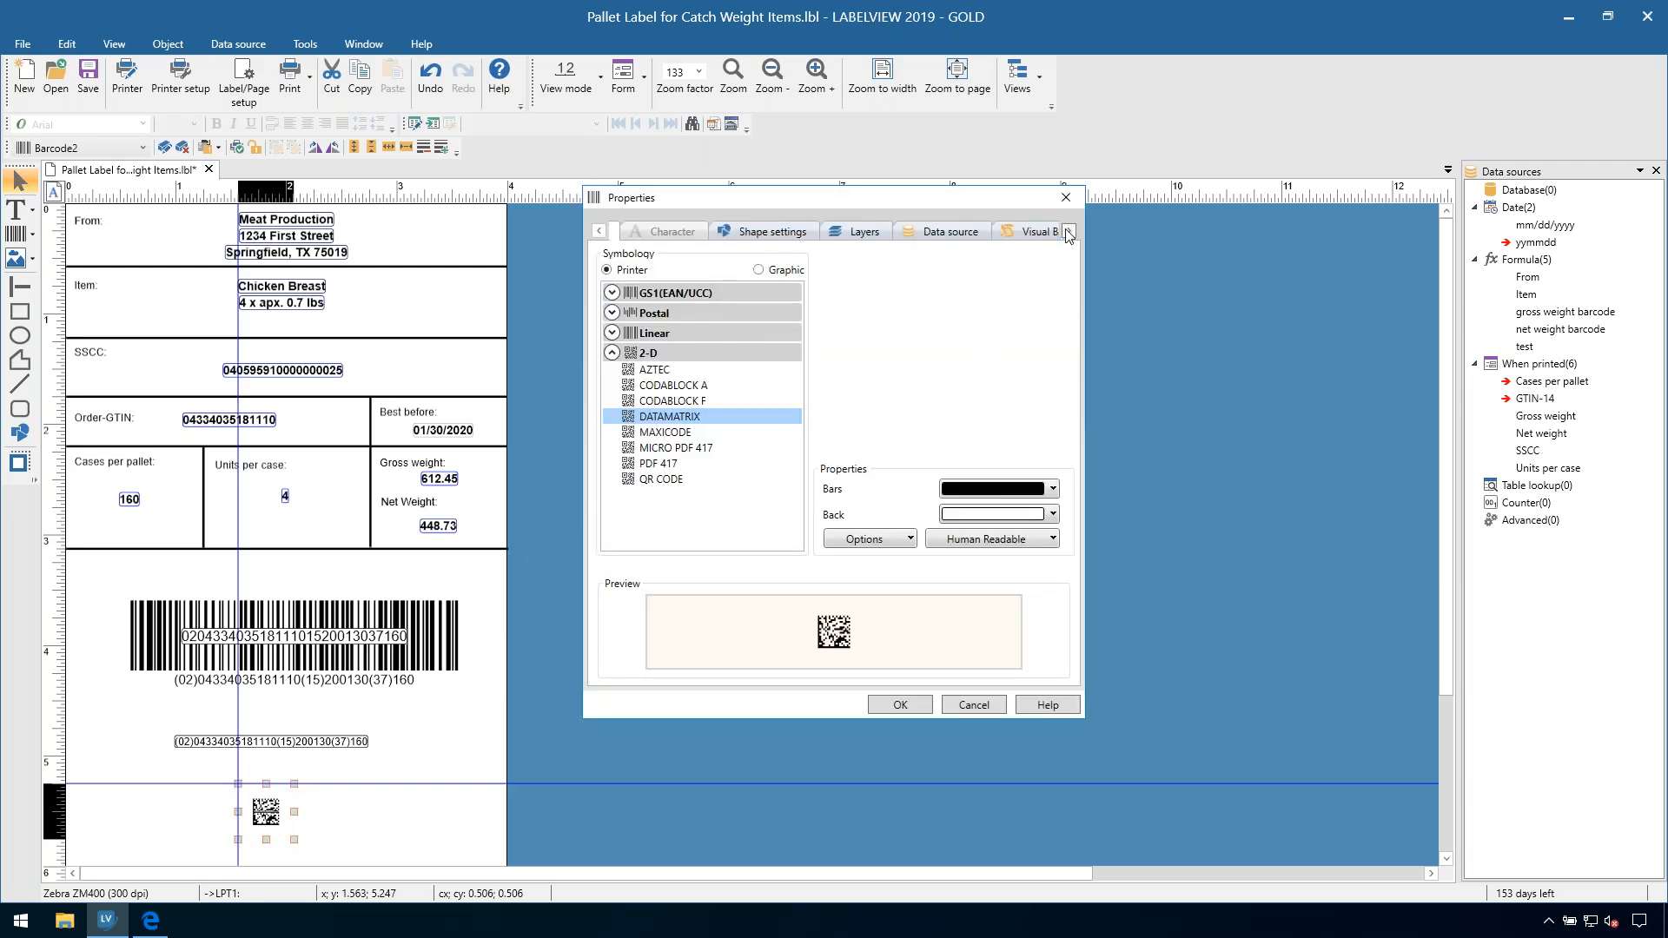
click(951, 234)
click(1013, 445)
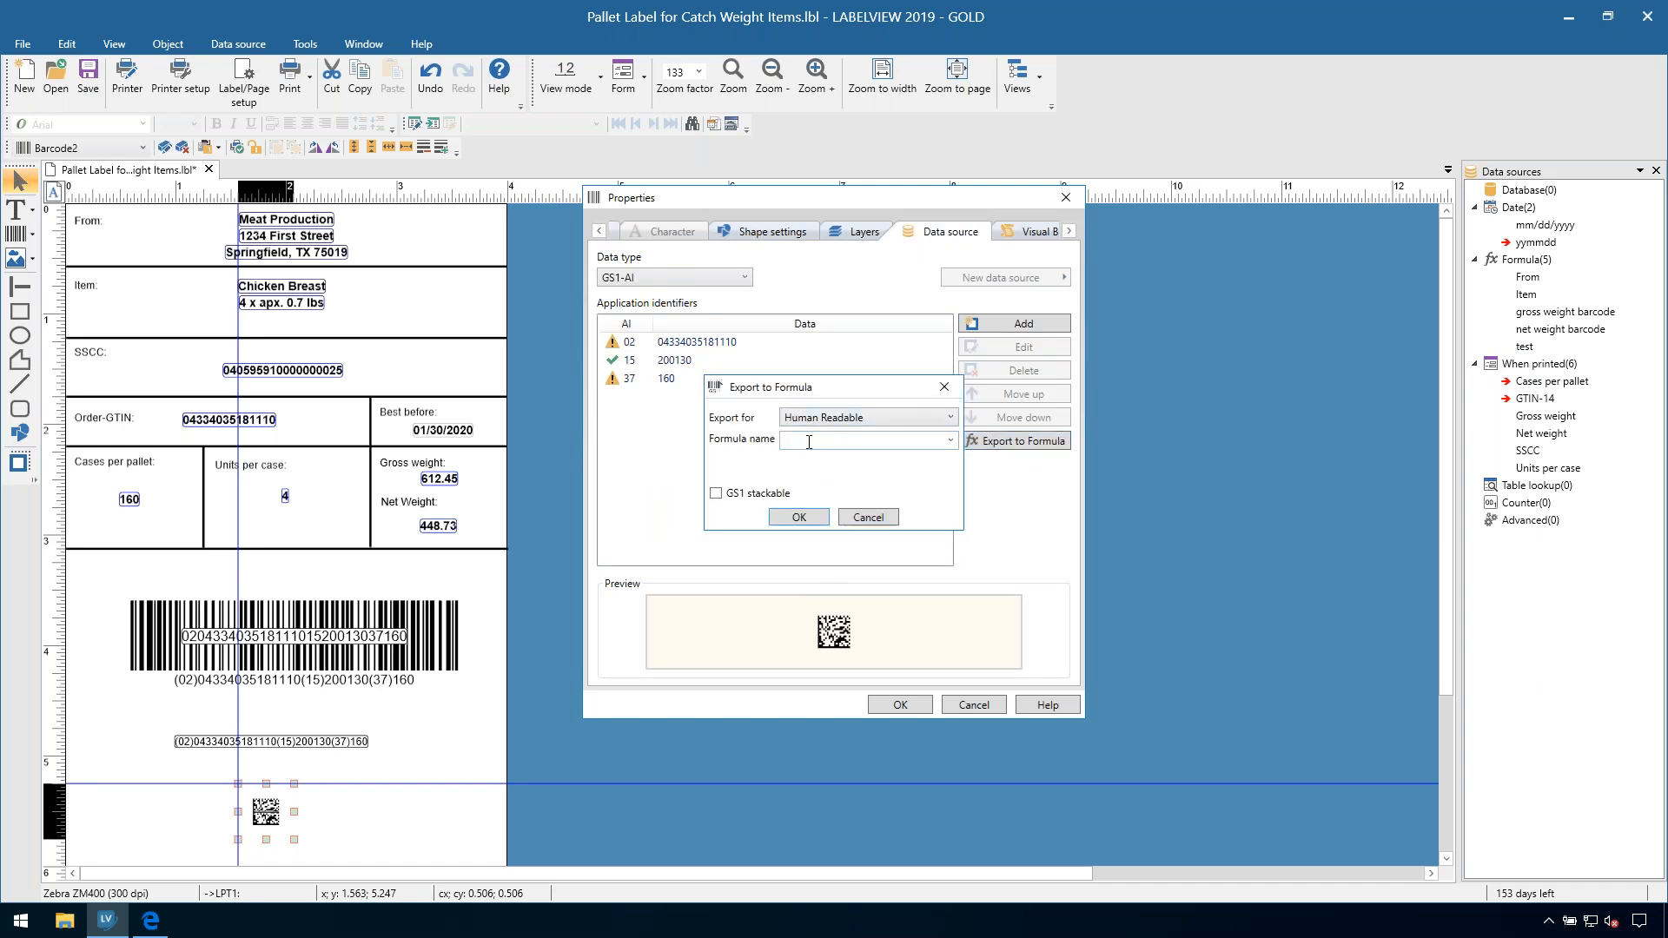
text(test2)
click(796, 518)
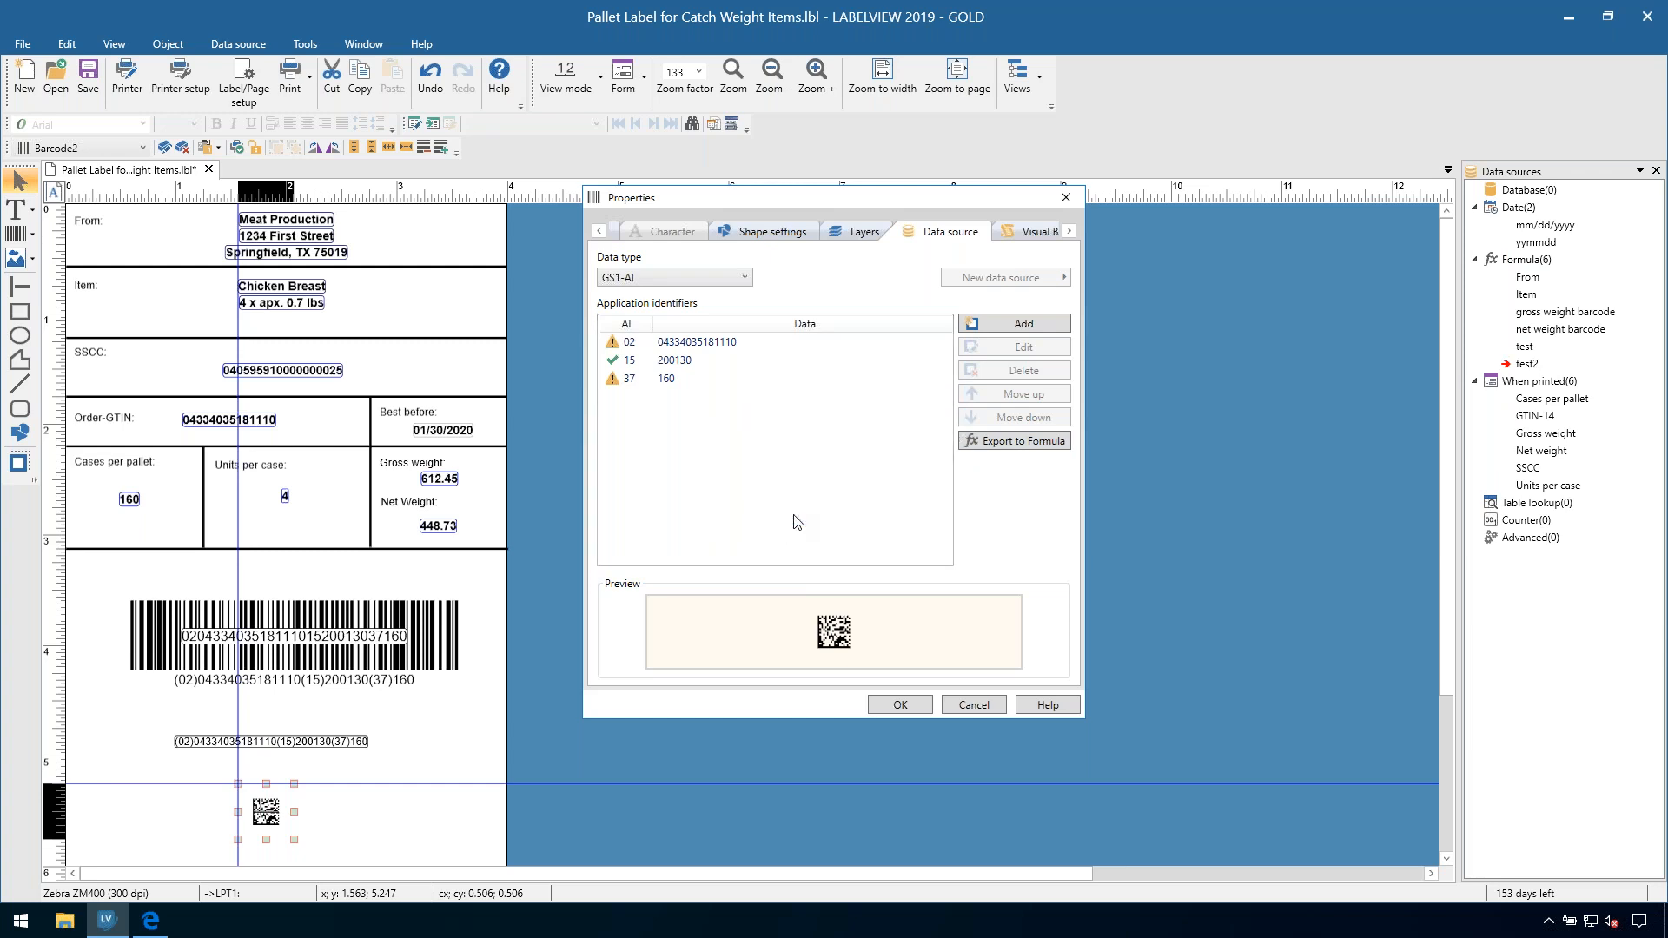
click(916, 705)
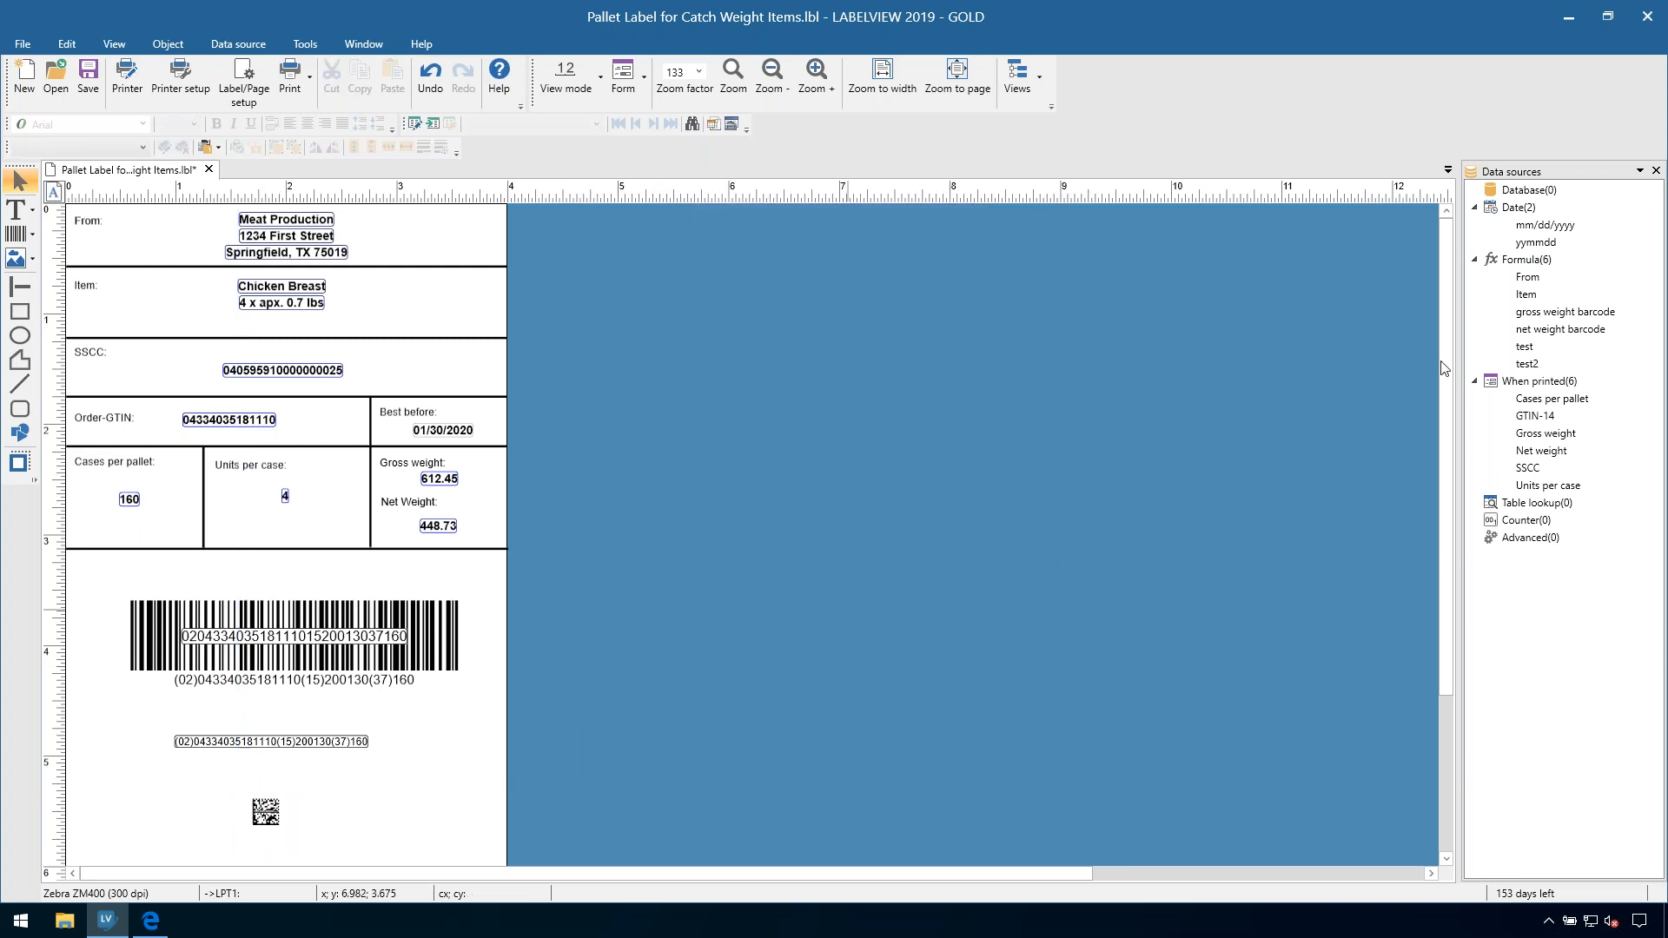
Step: Review the test2 formula's expression and the carriage return entry in the ASCII table, leaving the formula unedited
double_click(1525, 364)
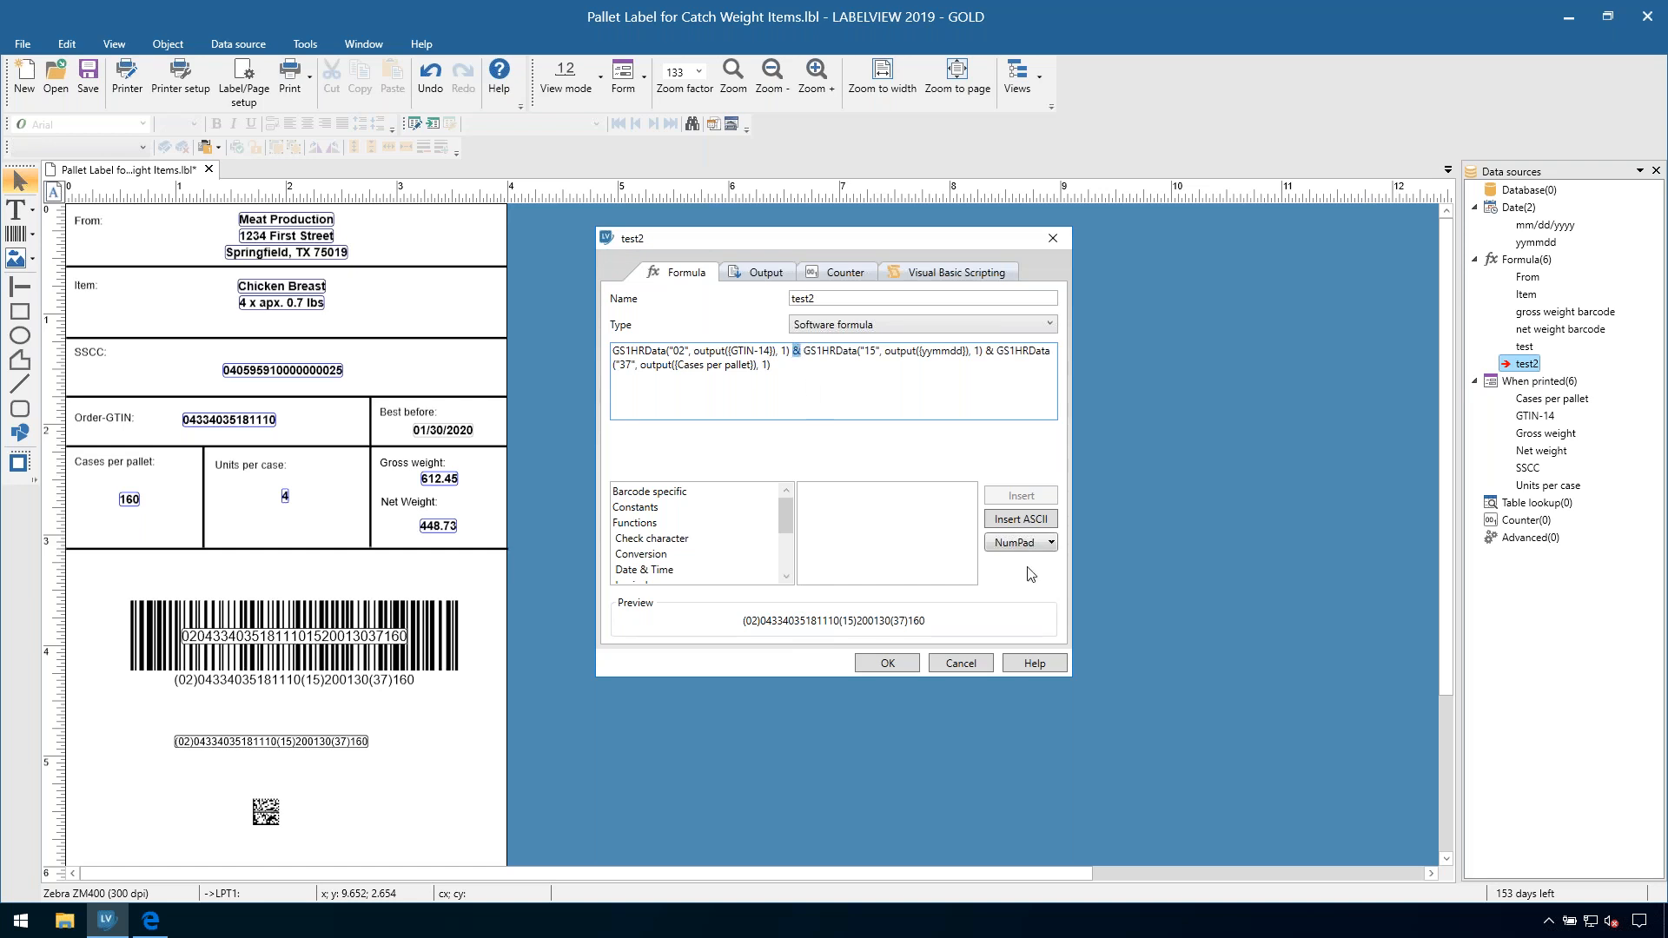
click(1033, 514)
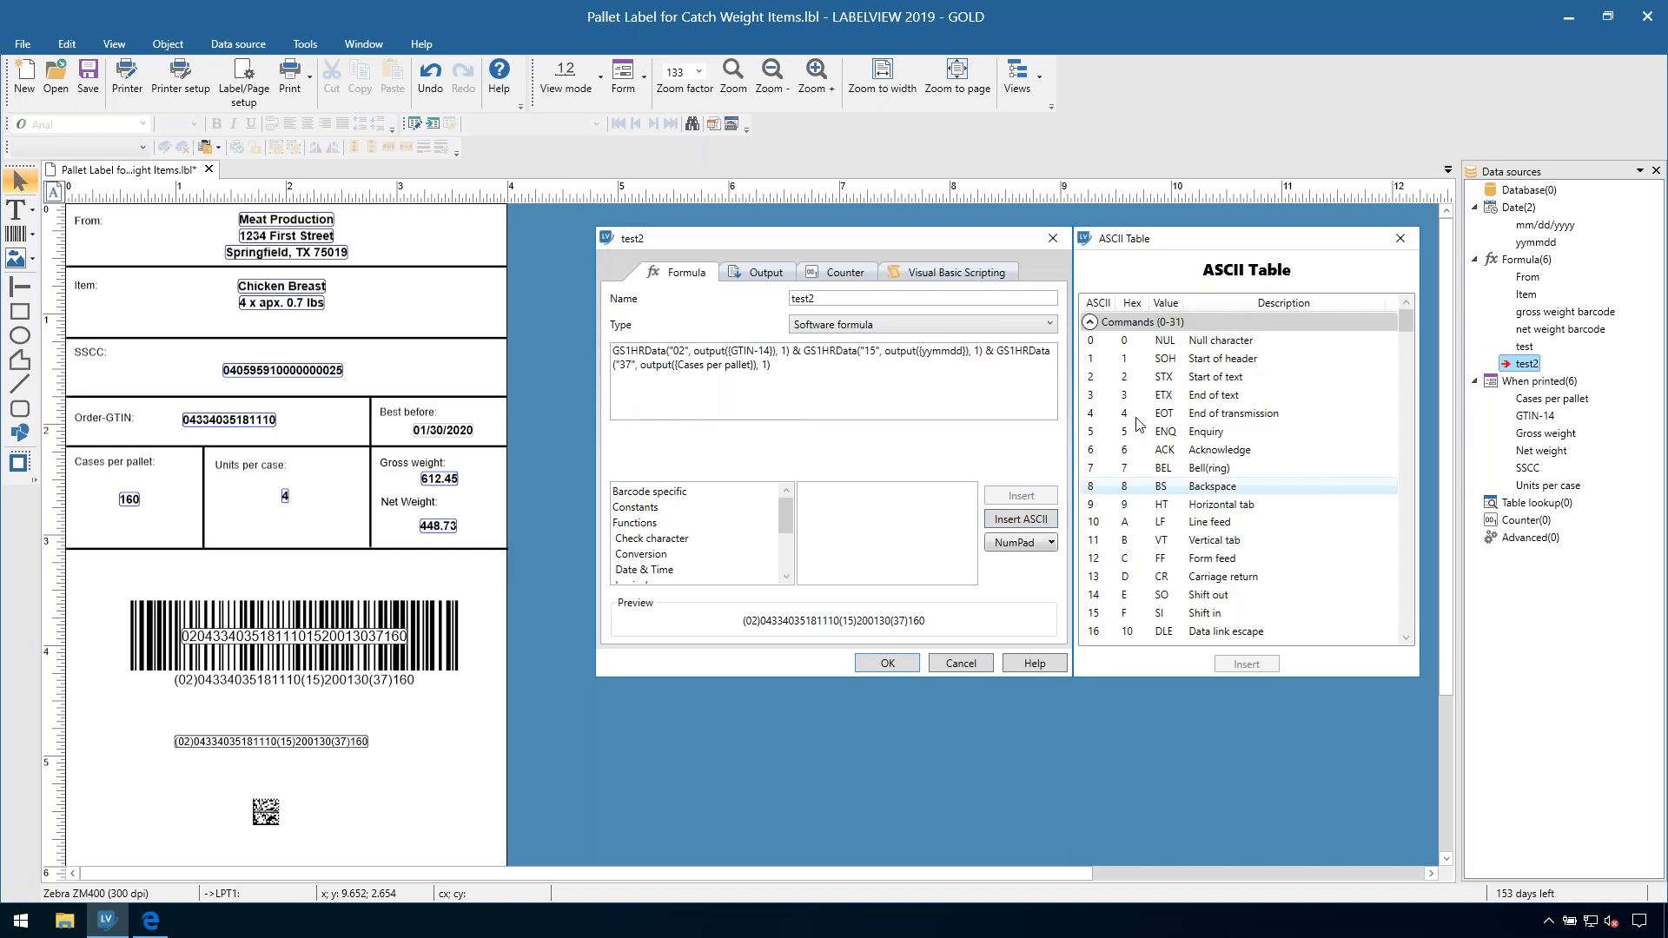
click(1172, 580)
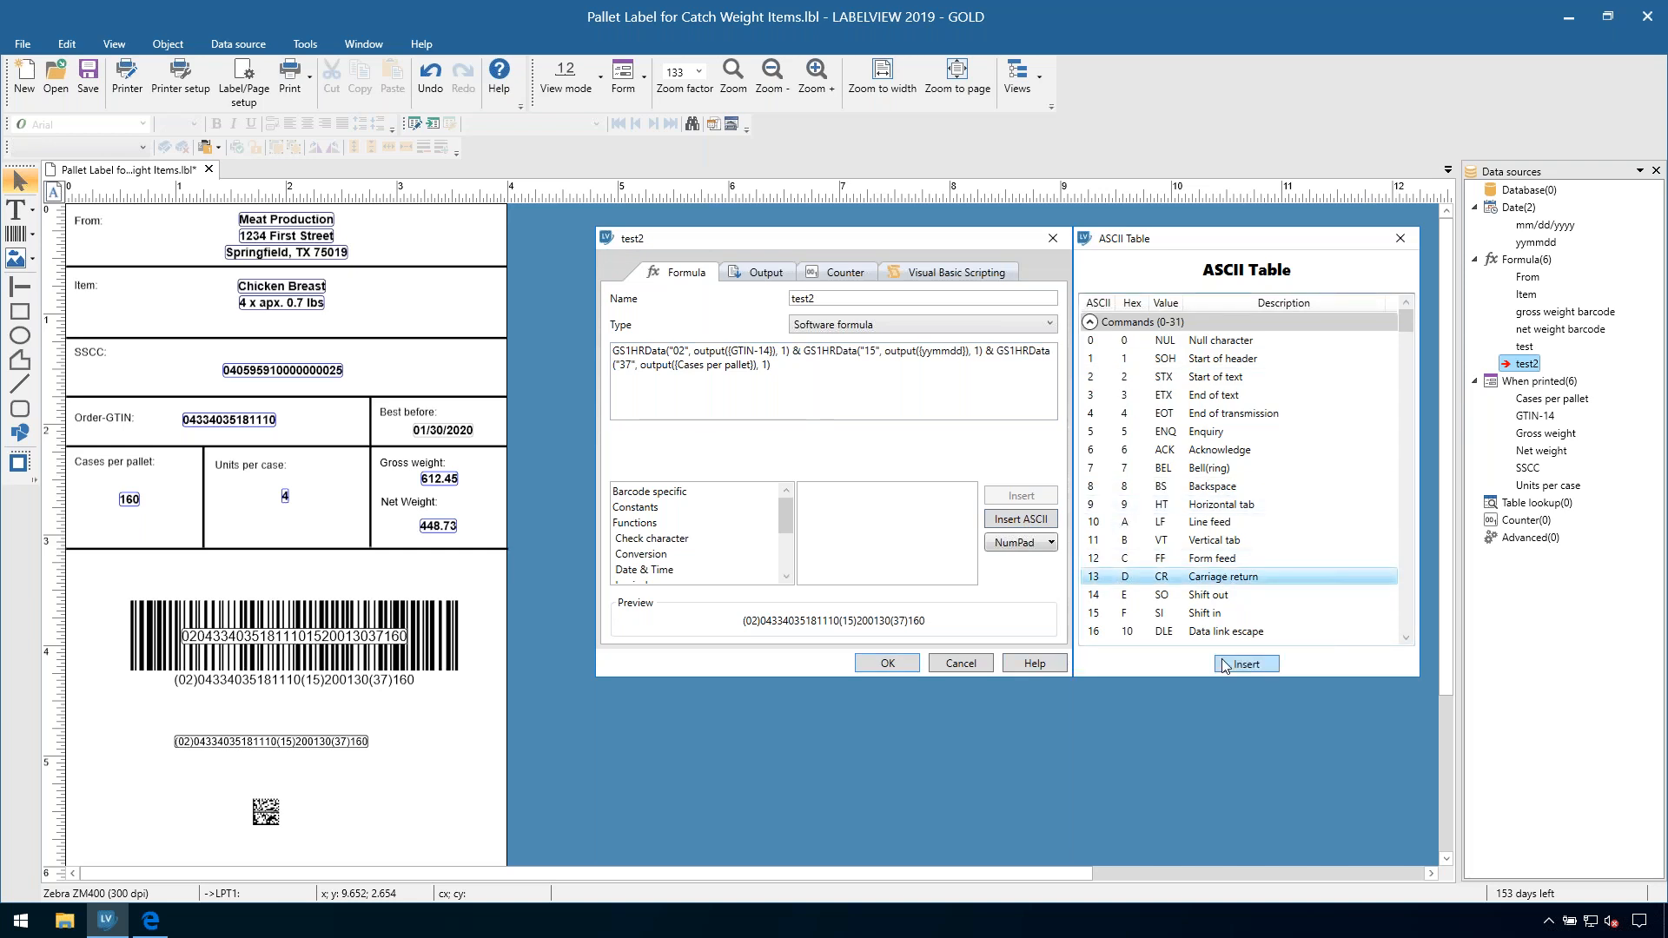
click(1399, 240)
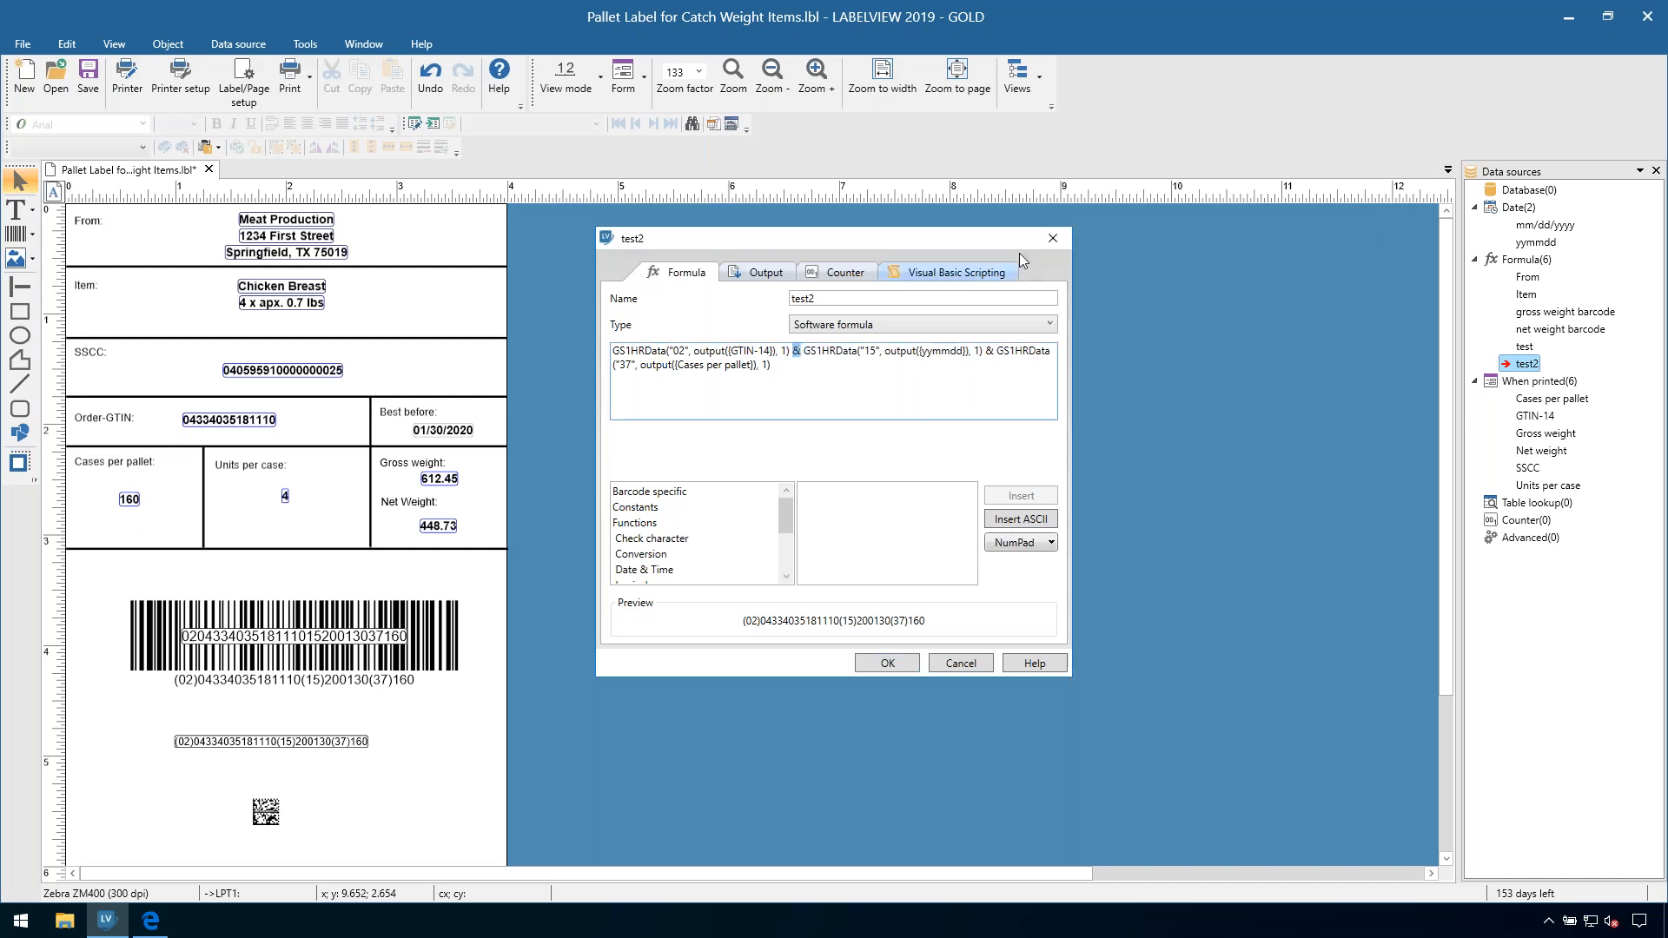
click(1052, 237)
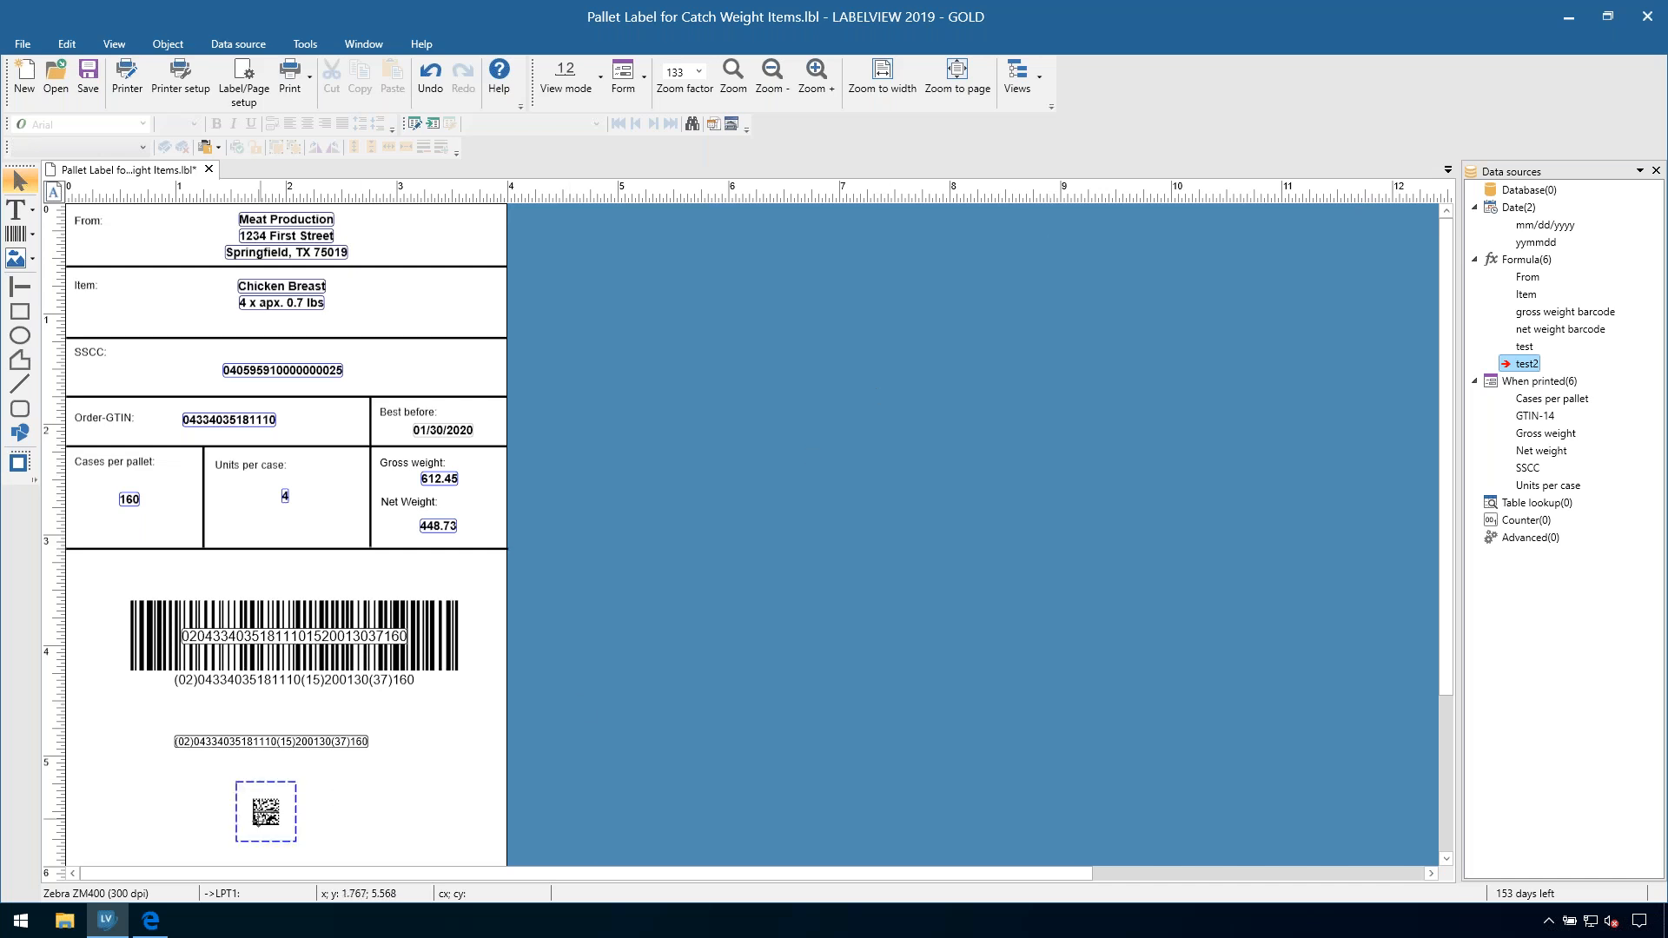
click(259, 817)
click(403, 824)
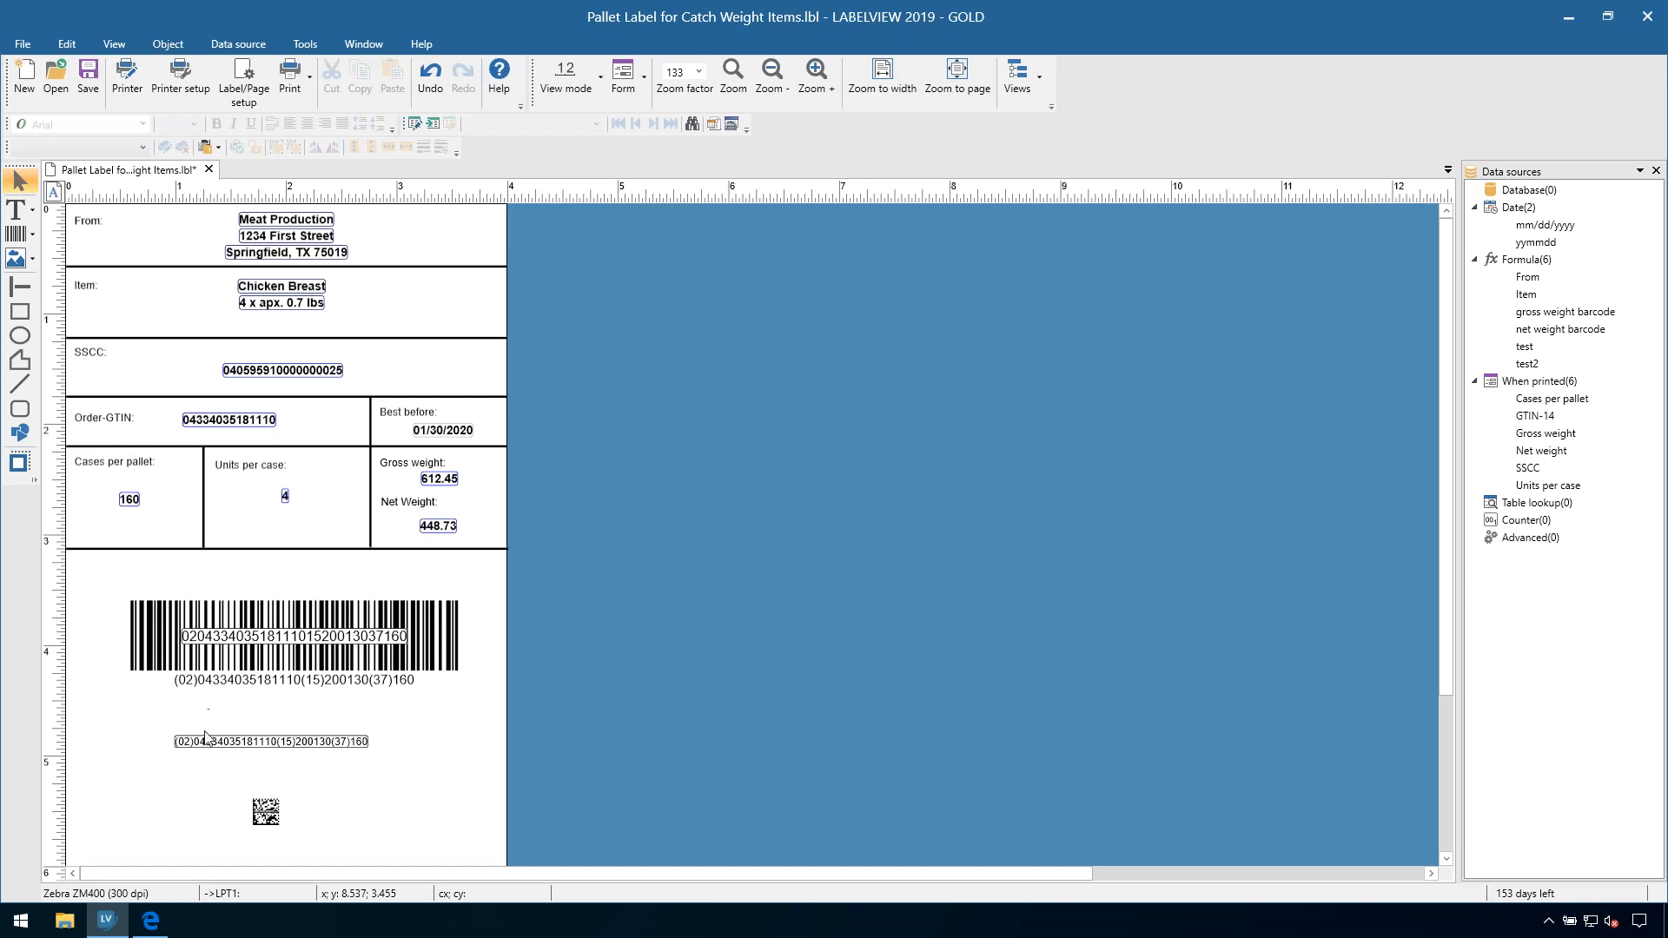
Step: Browse the list of application identifiers that can be added to the EAN128 barcode's GS1-AI data source
click(290, 647)
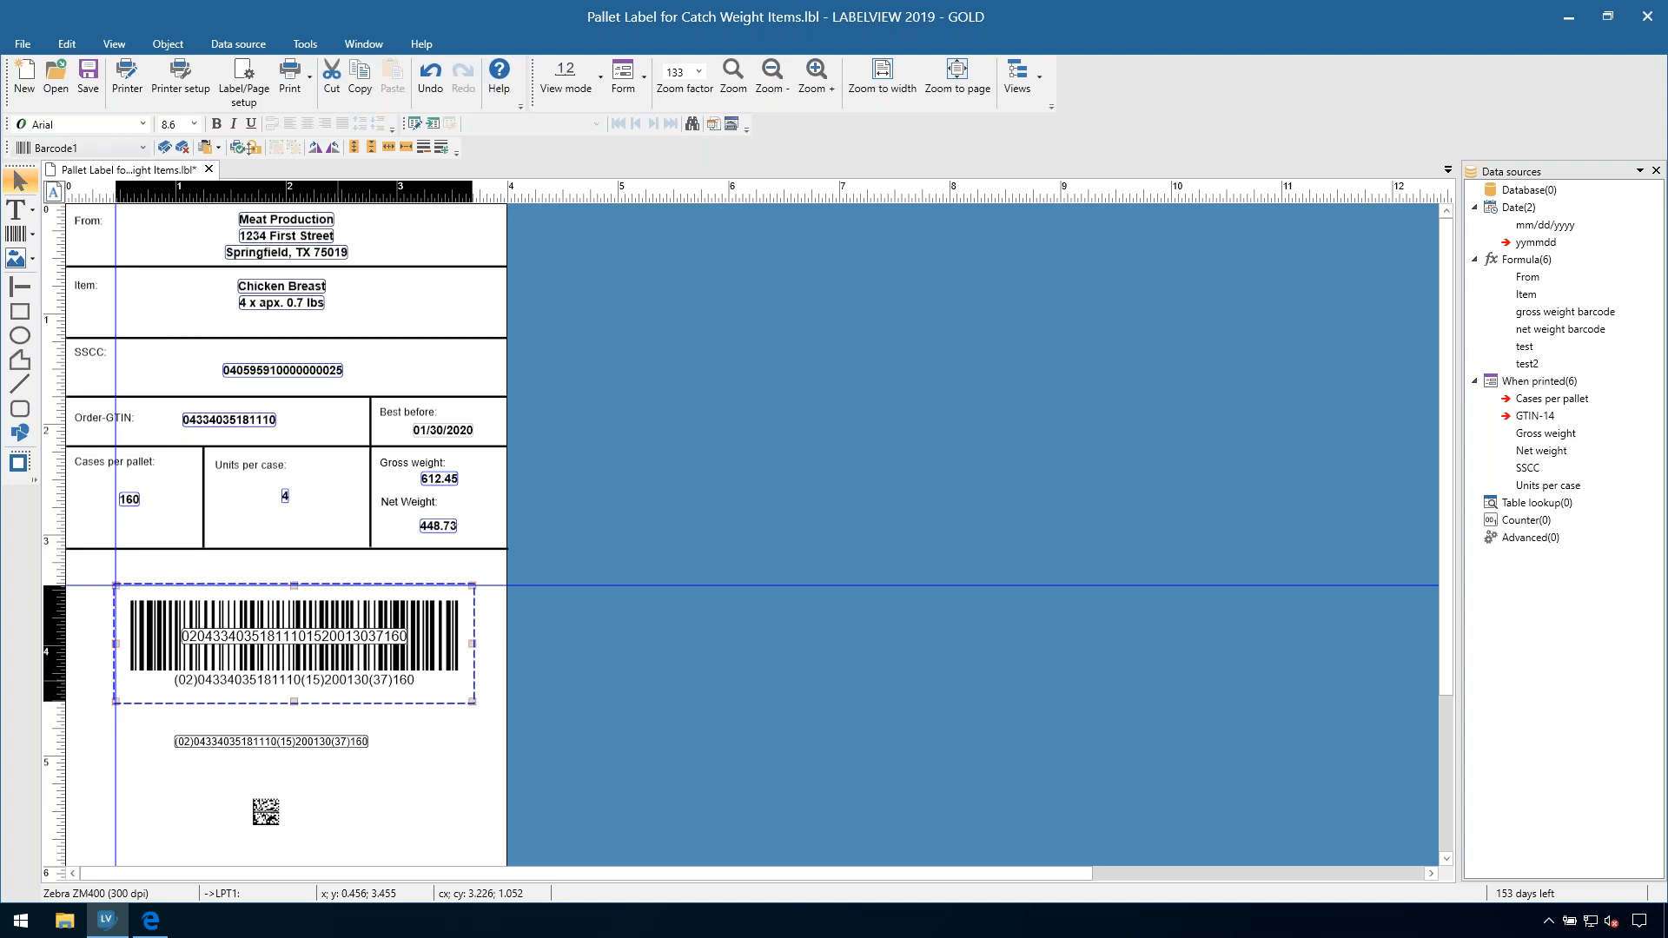
double_click(261, 654)
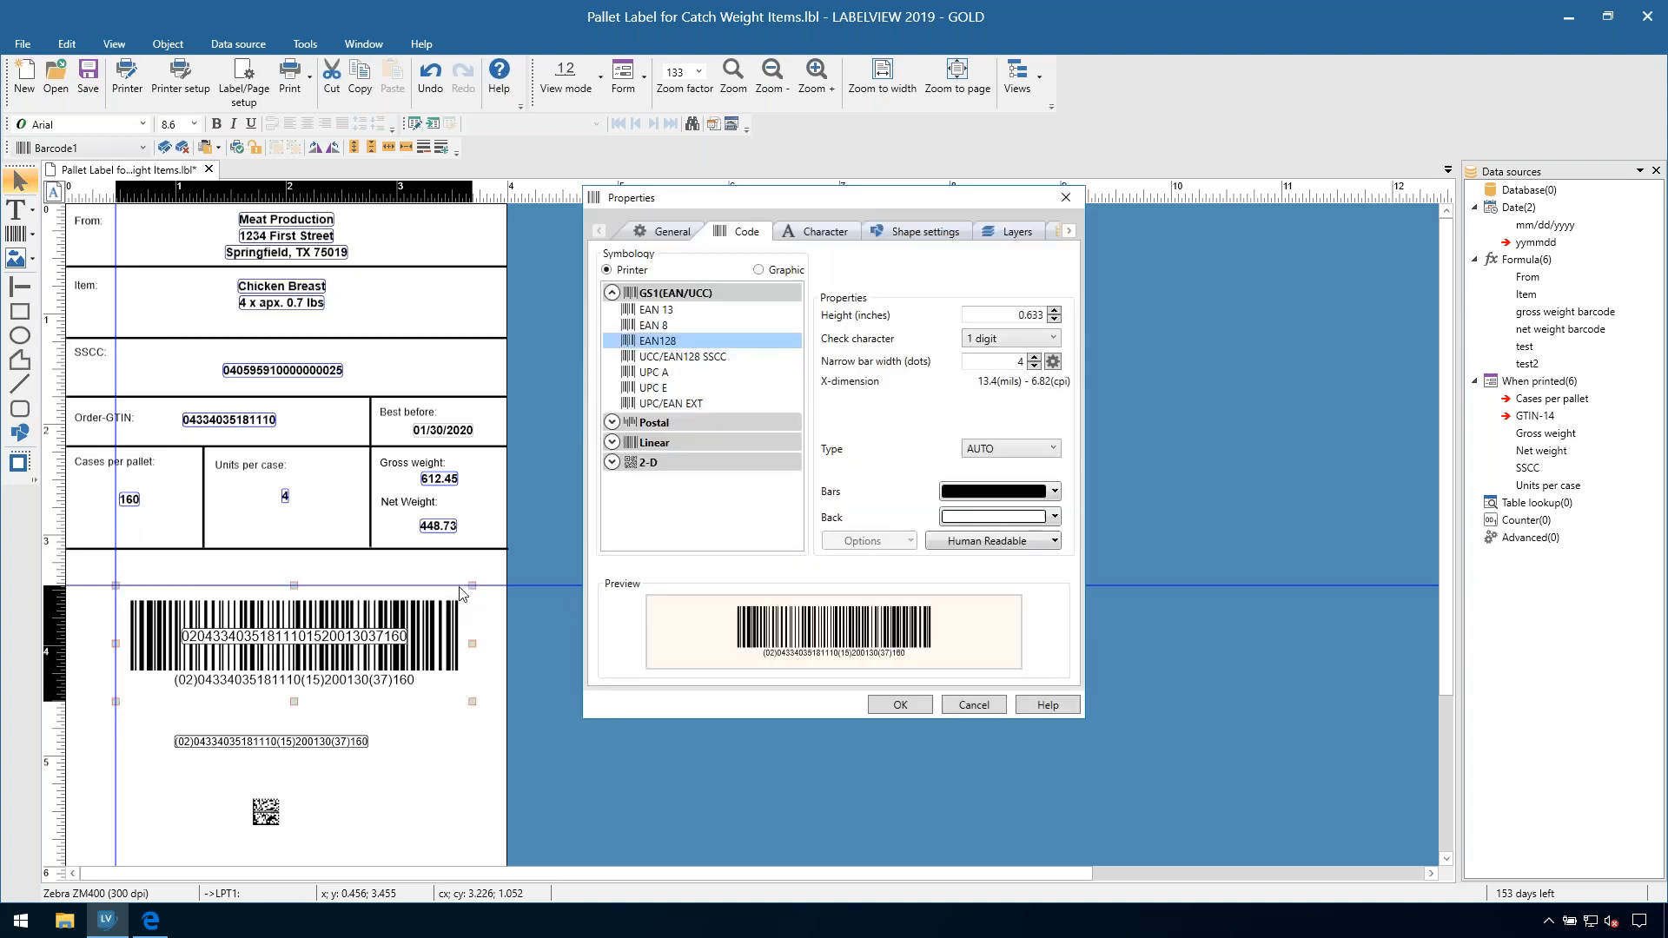
click(1068, 230)
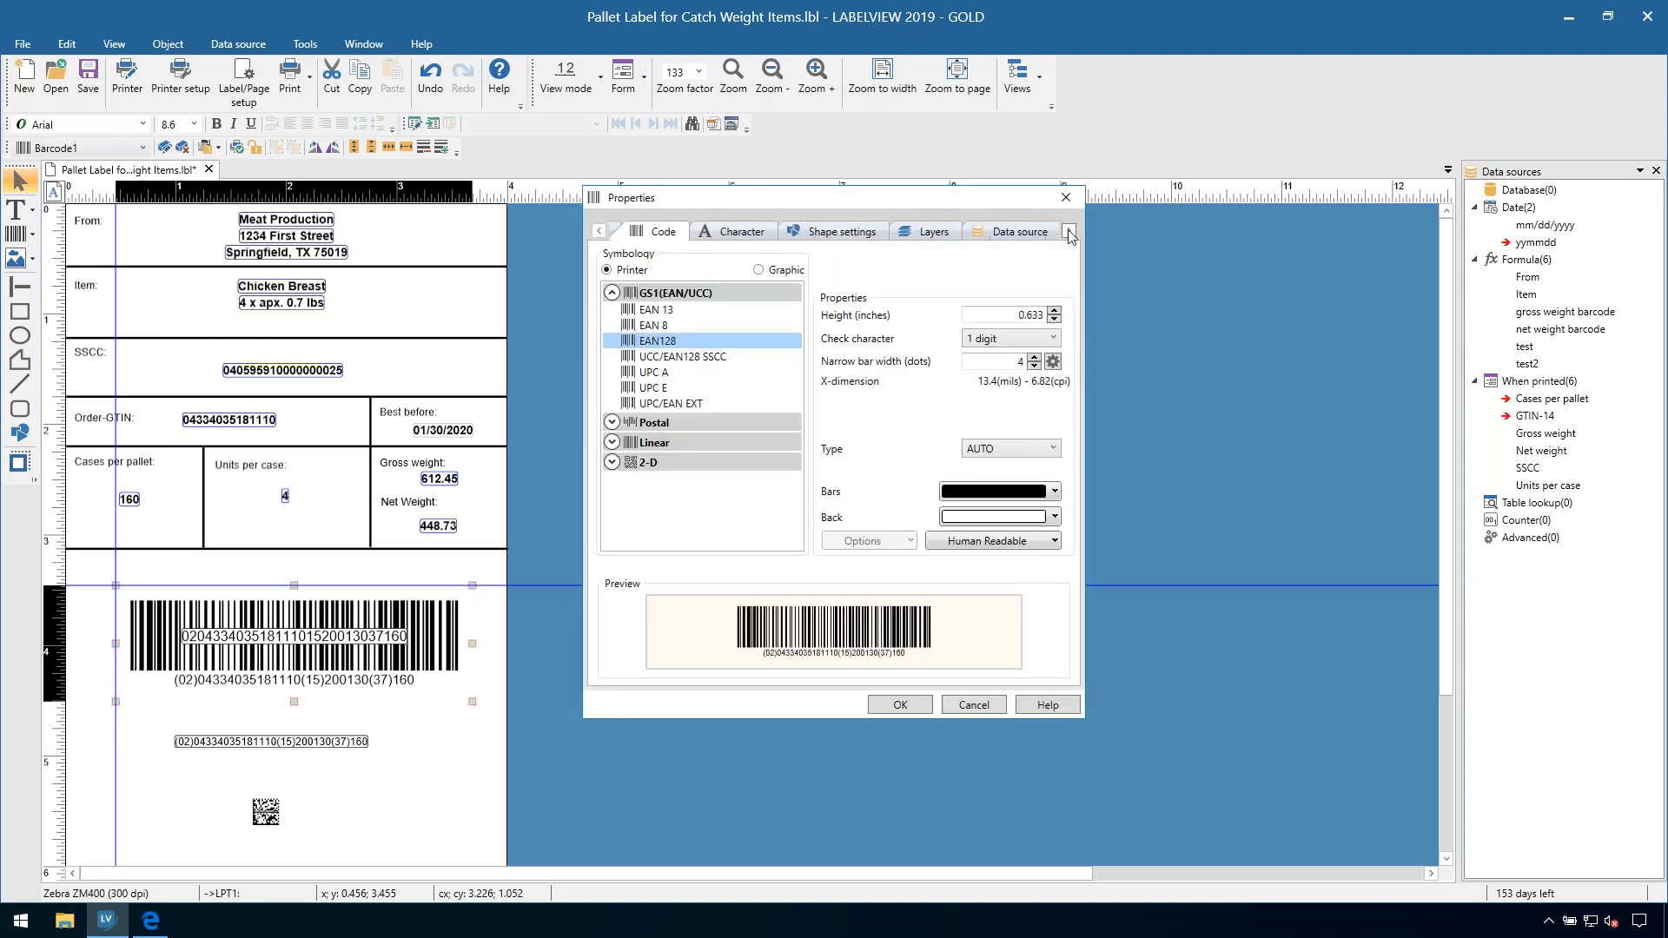
click(974, 231)
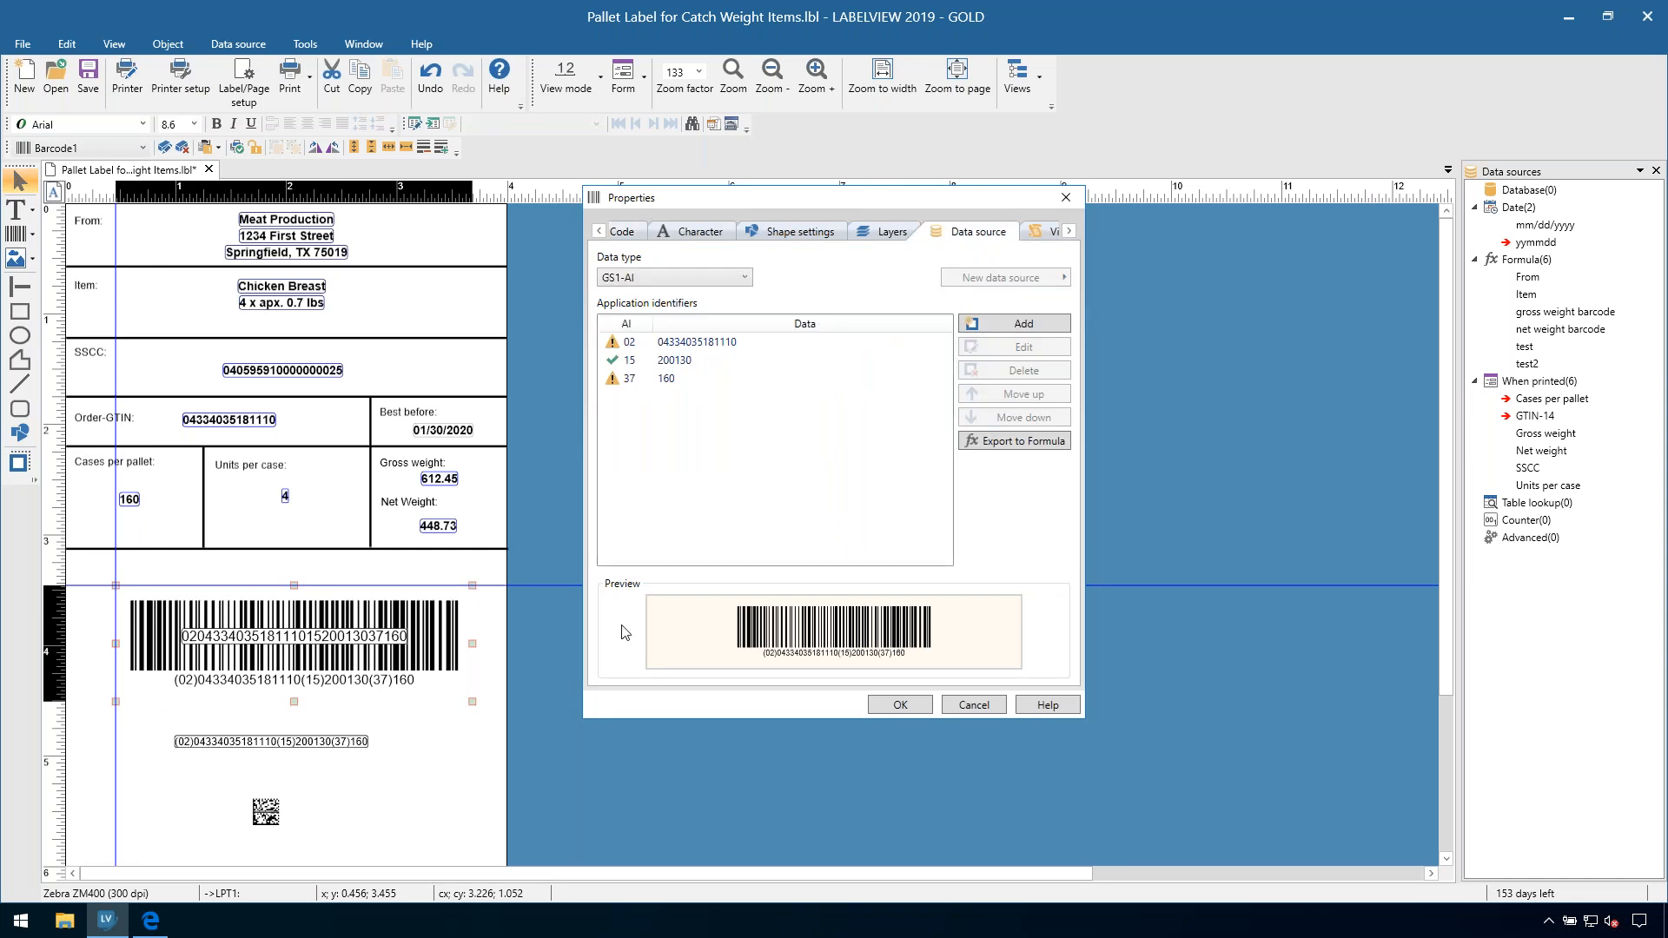
click(1009, 325)
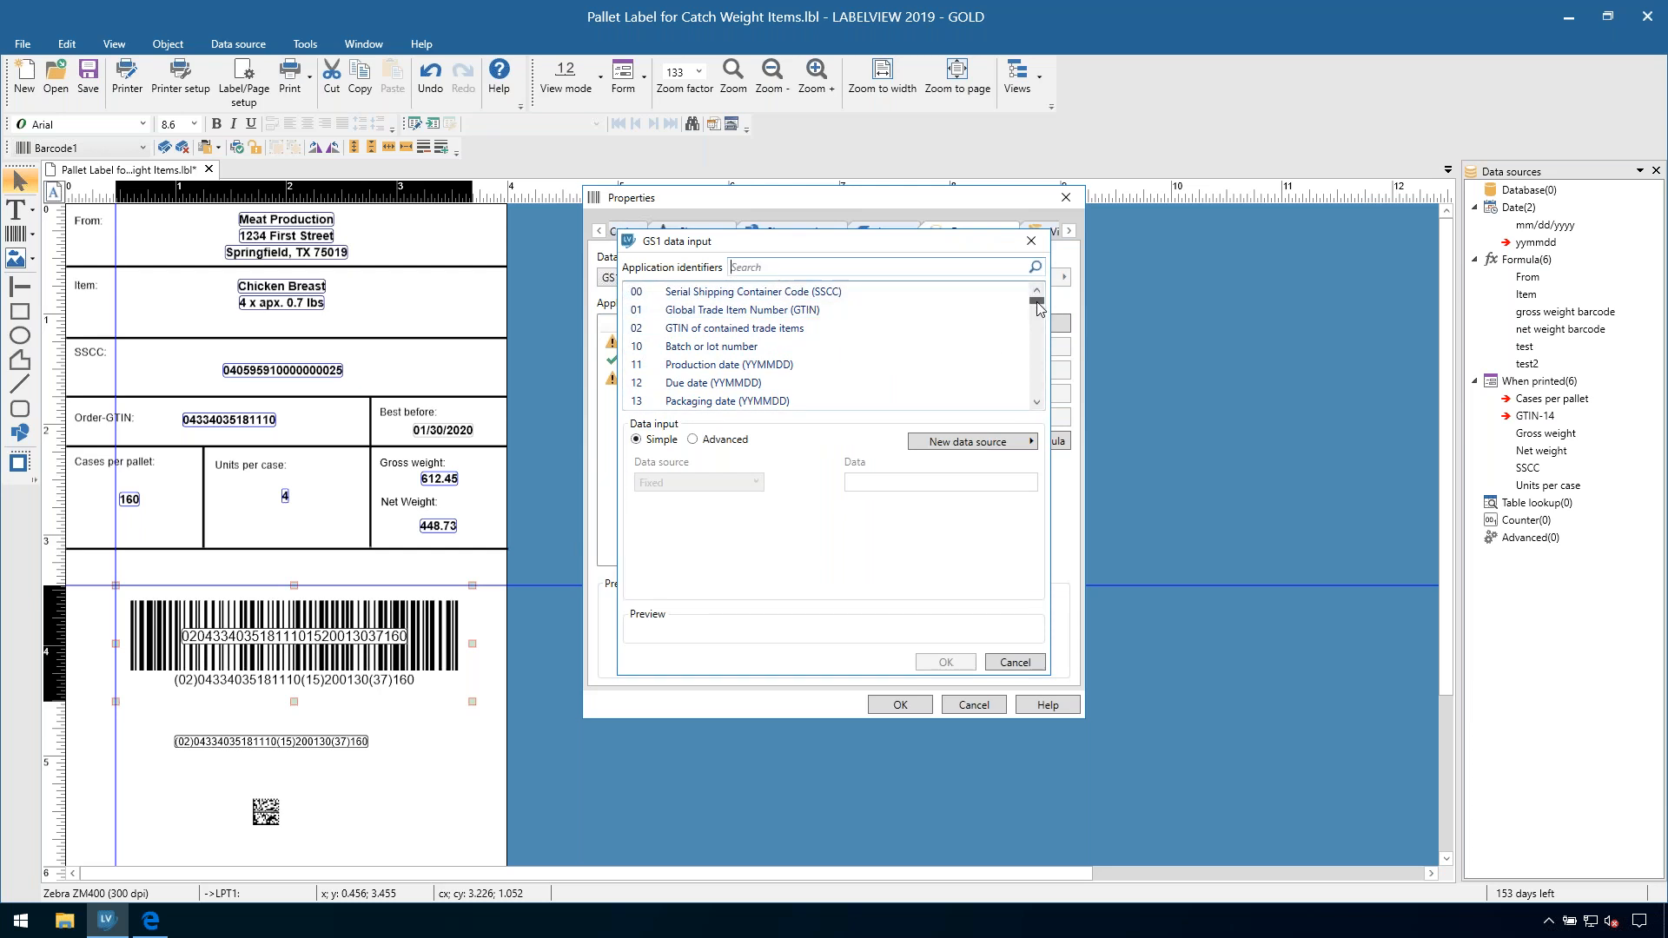
drag(1037, 304, 1036, 365)
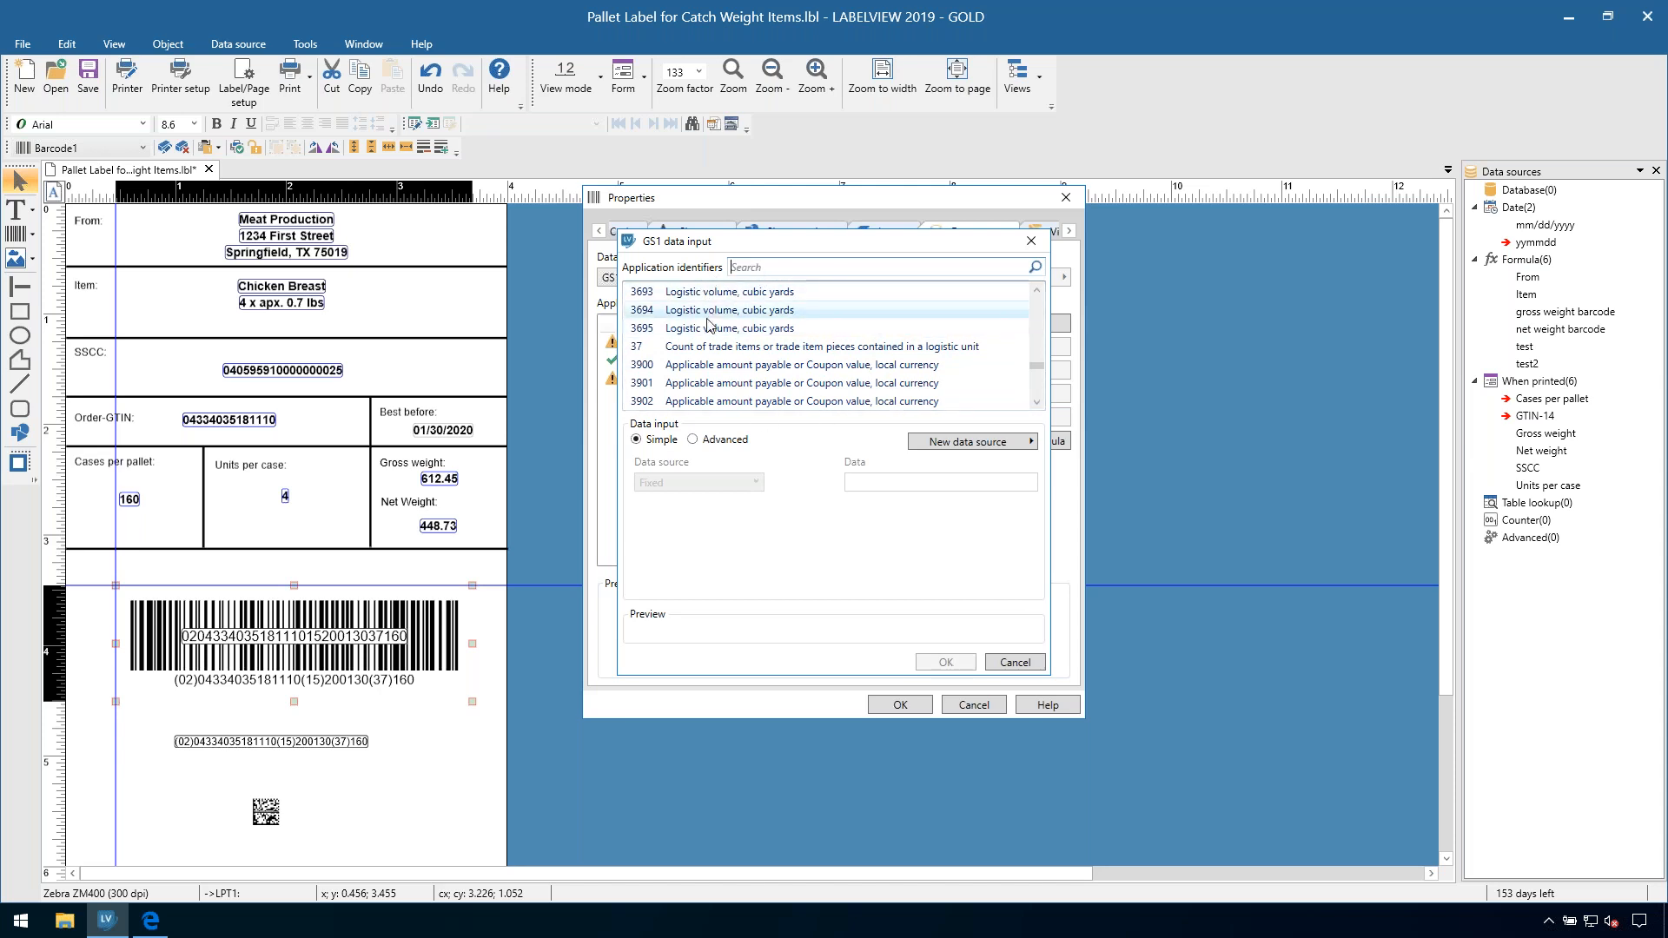
drag(1036, 368, 1038, 295)
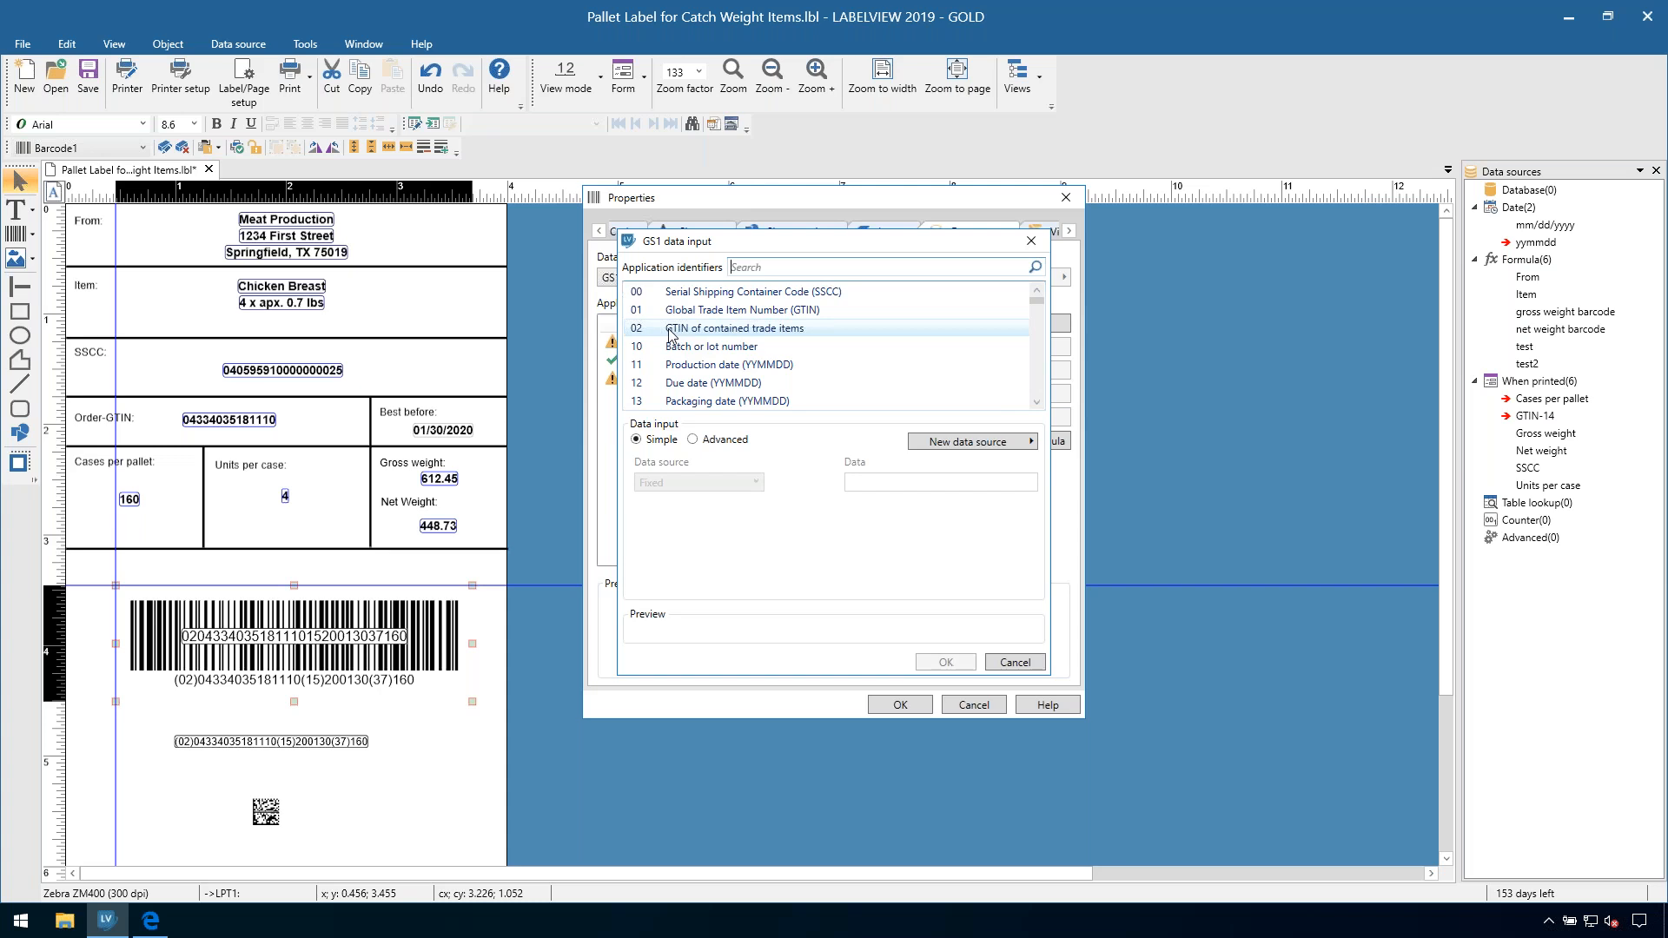
scroll(747, 383, down, 2)
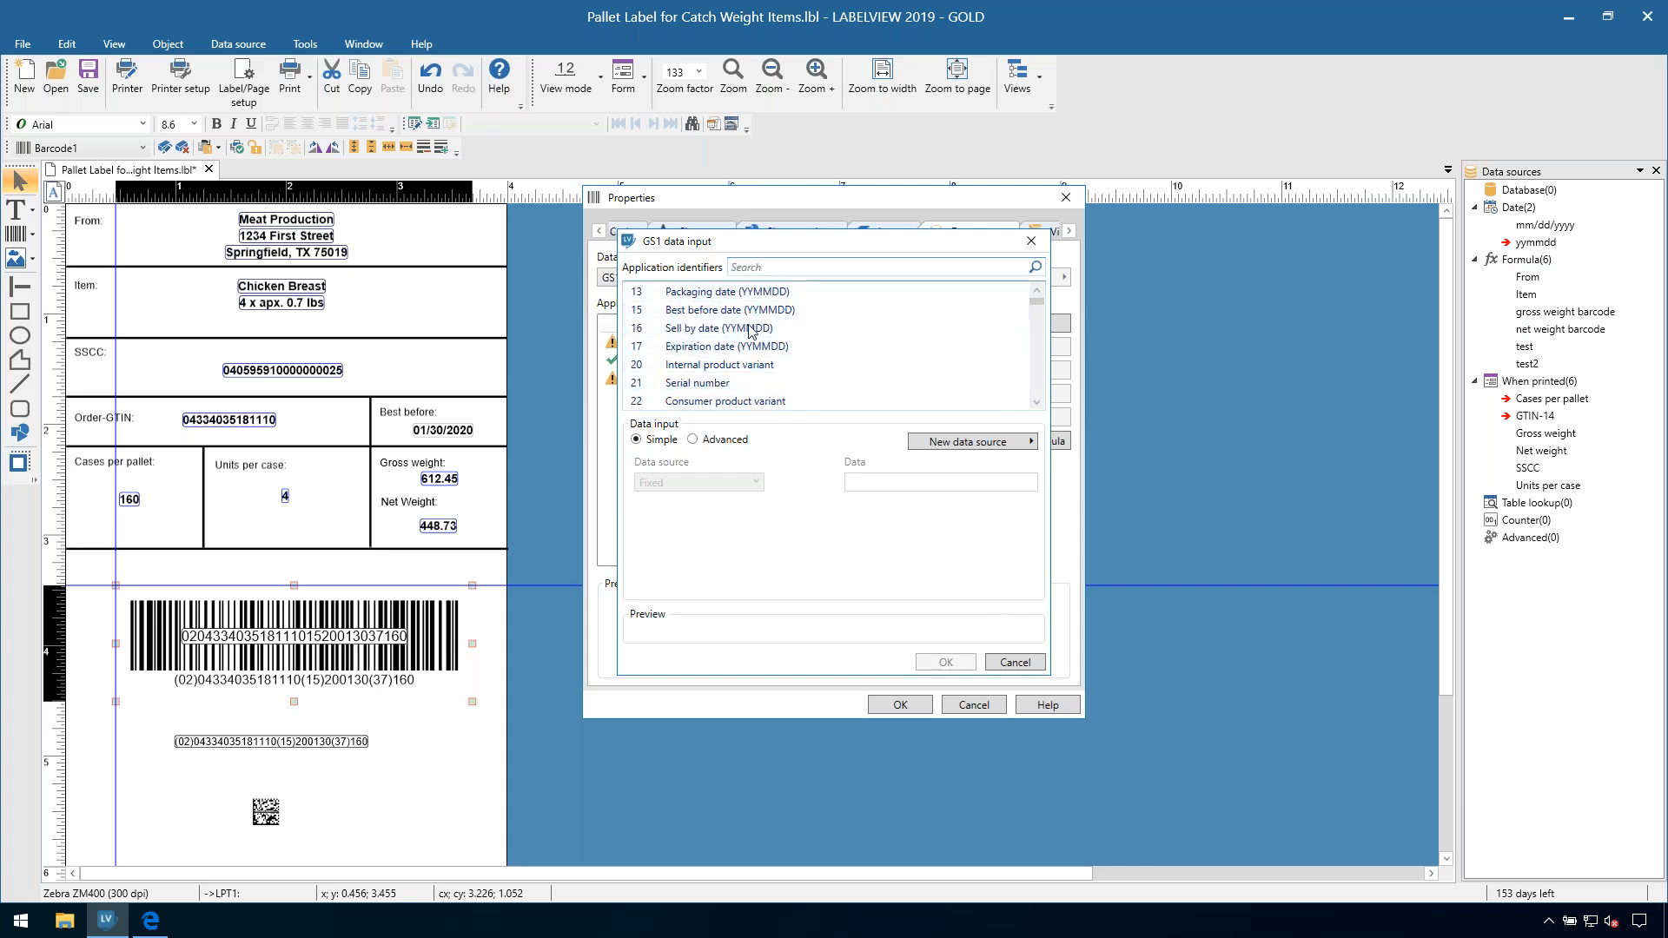
Step: Check the AI descriptions for the pallet barcodes in the sample PDF in Edge, and leave the barcode's properties without adding an identifier
click(151, 922)
scroll(1053, 584, down, 3)
scroll(1133, 494, up, 2)
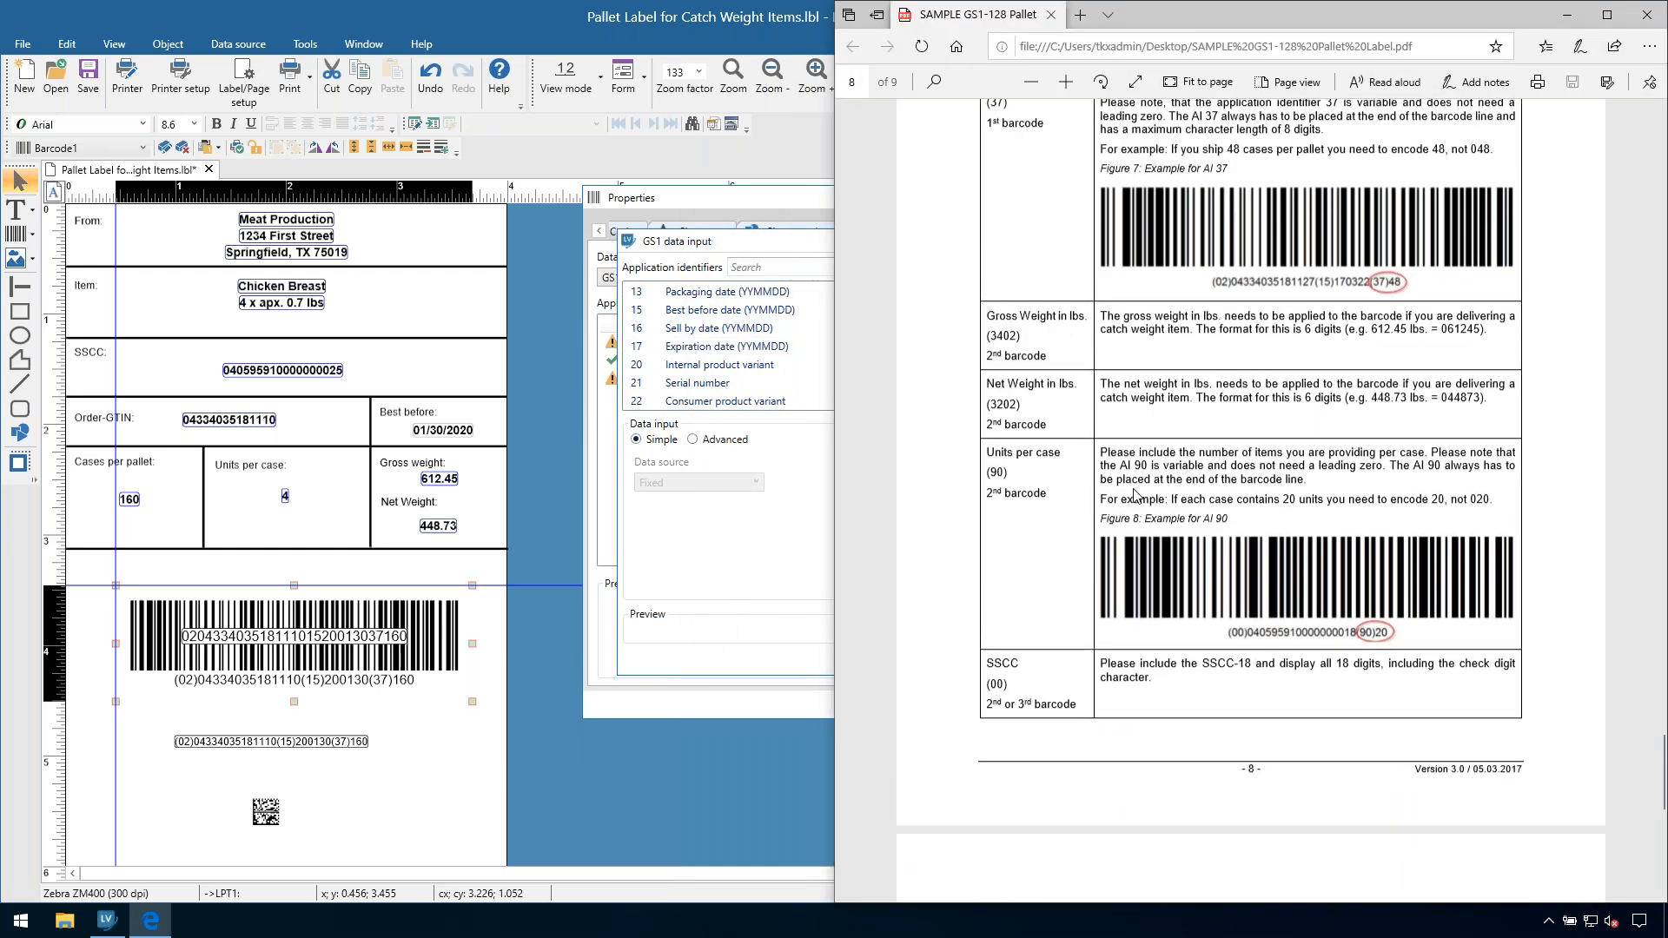
scroll(1134, 493, up, 1)
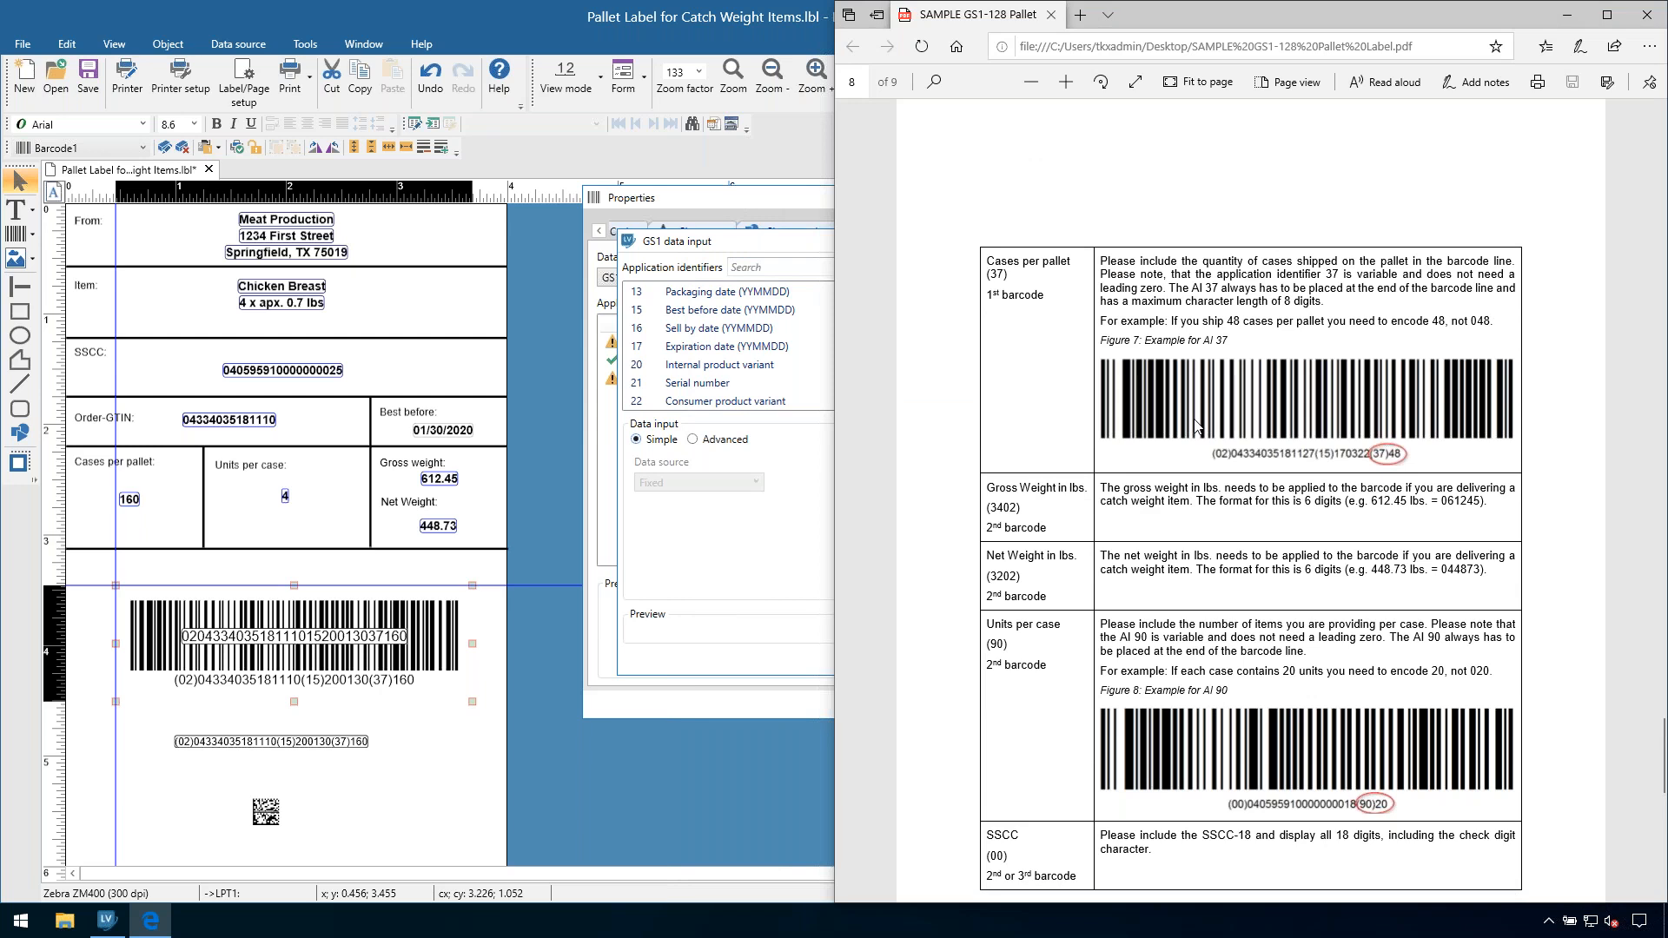
scroll(1023, 363, up, 2)
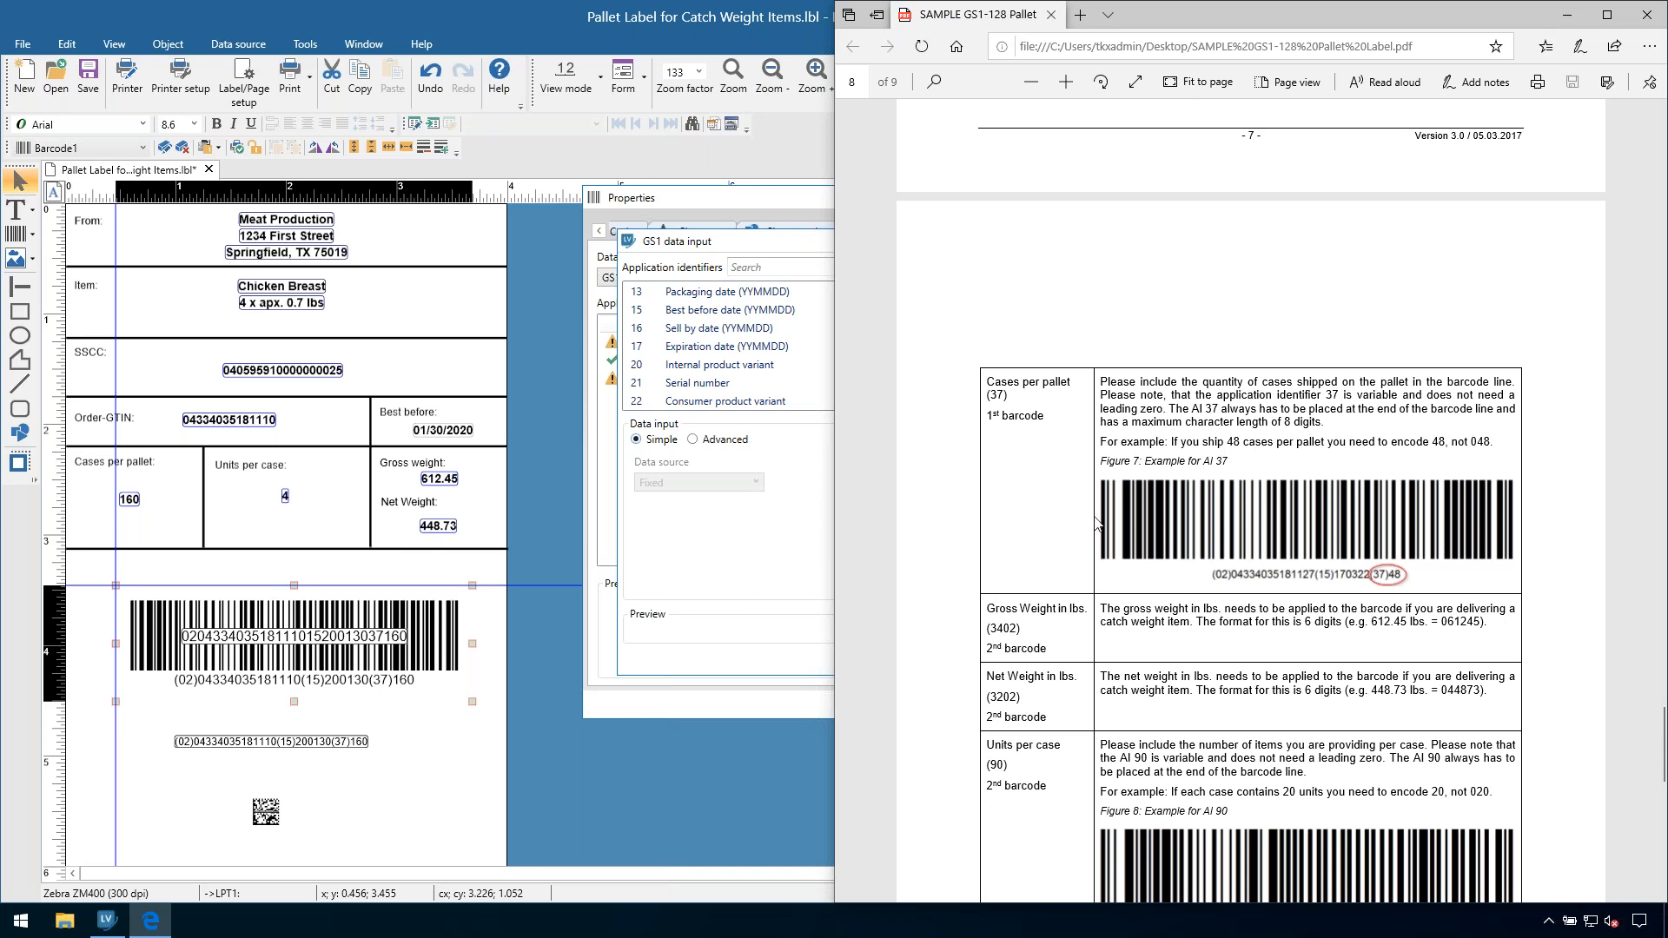
scroll(1103, 514, down, 1)
scroll(1102, 511, down, 2)
scroll(1120, 543, down, 4)
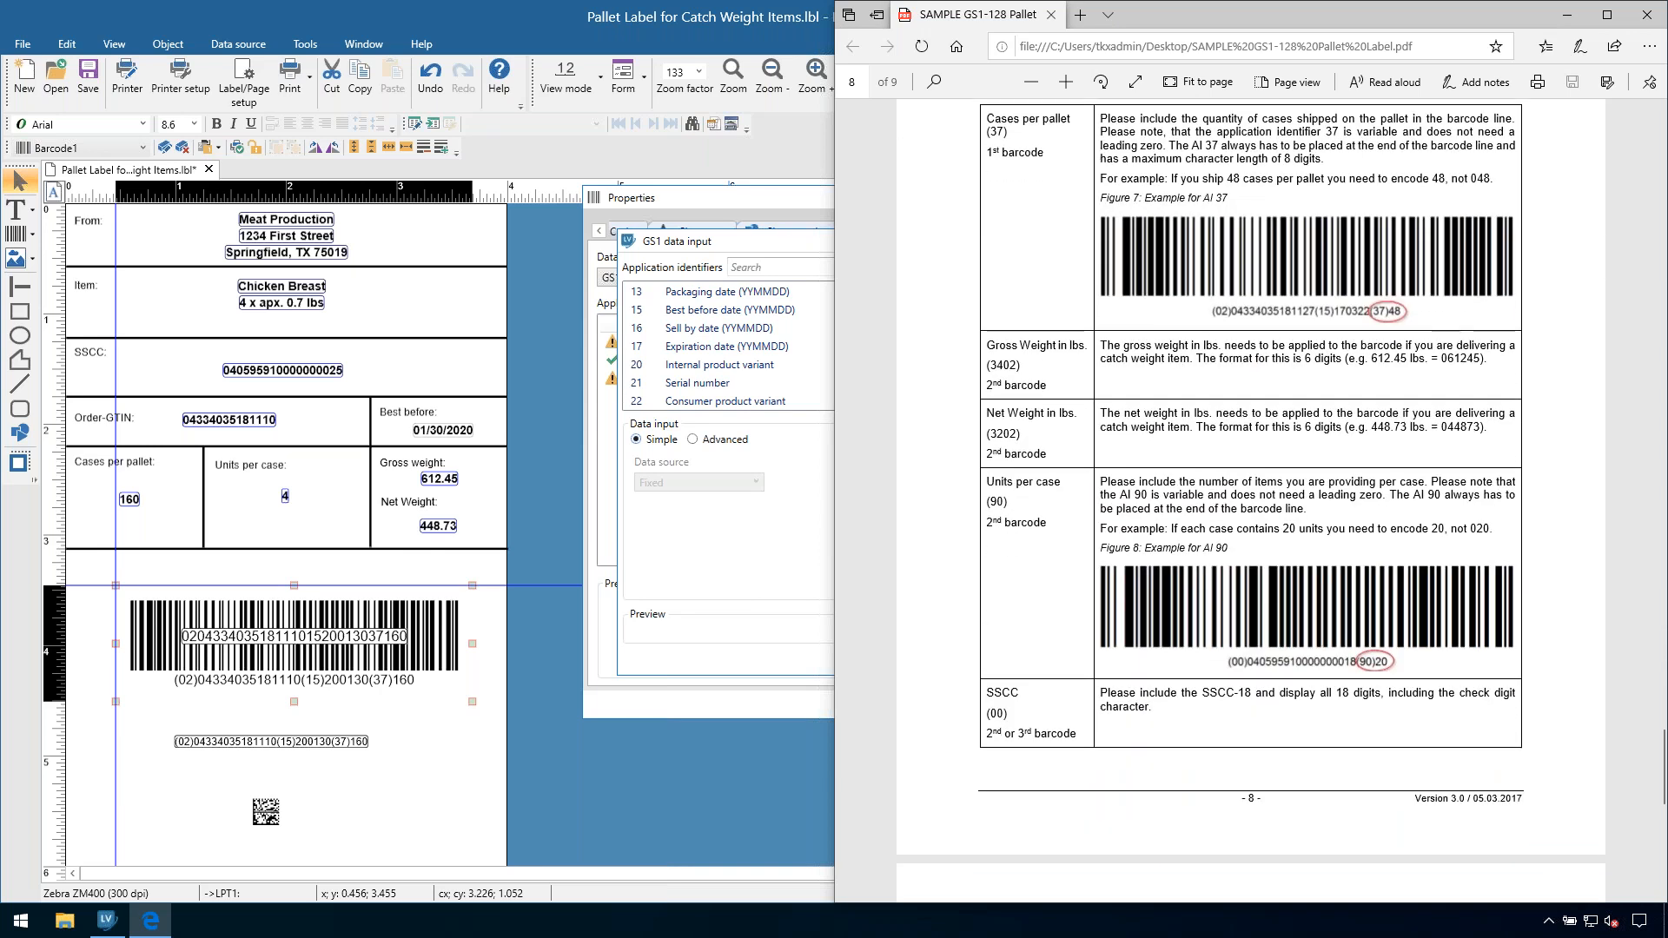
scroll(1011, 629, down, 3)
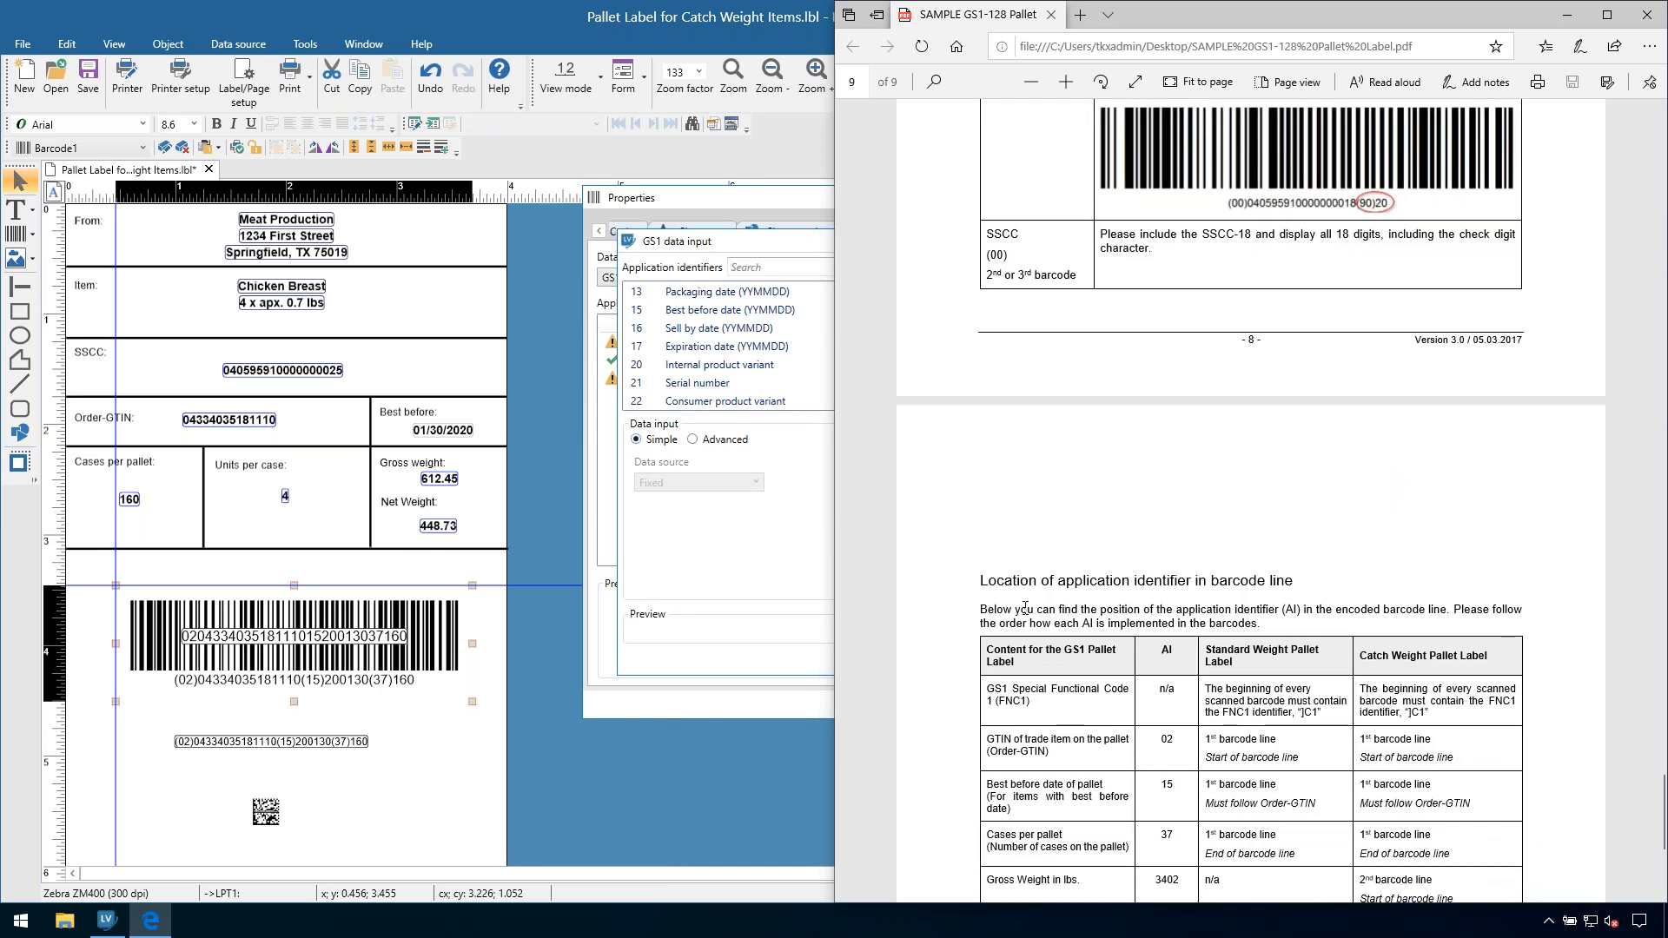
scroll(1025, 608, up, 1)
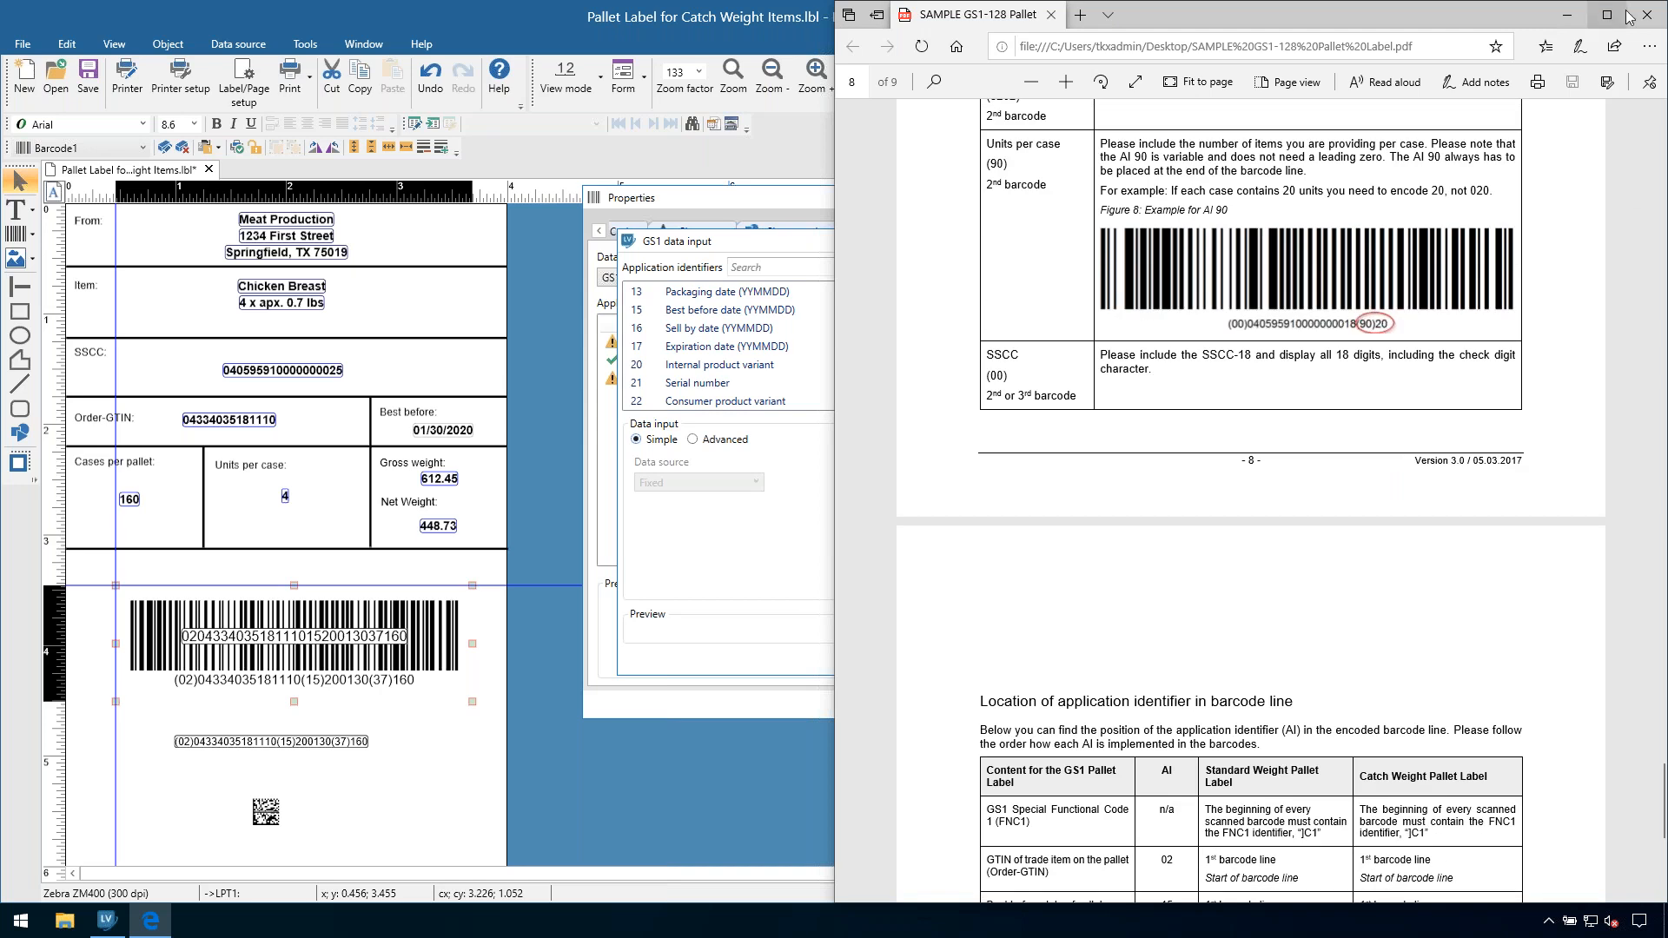
click(1567, 14)
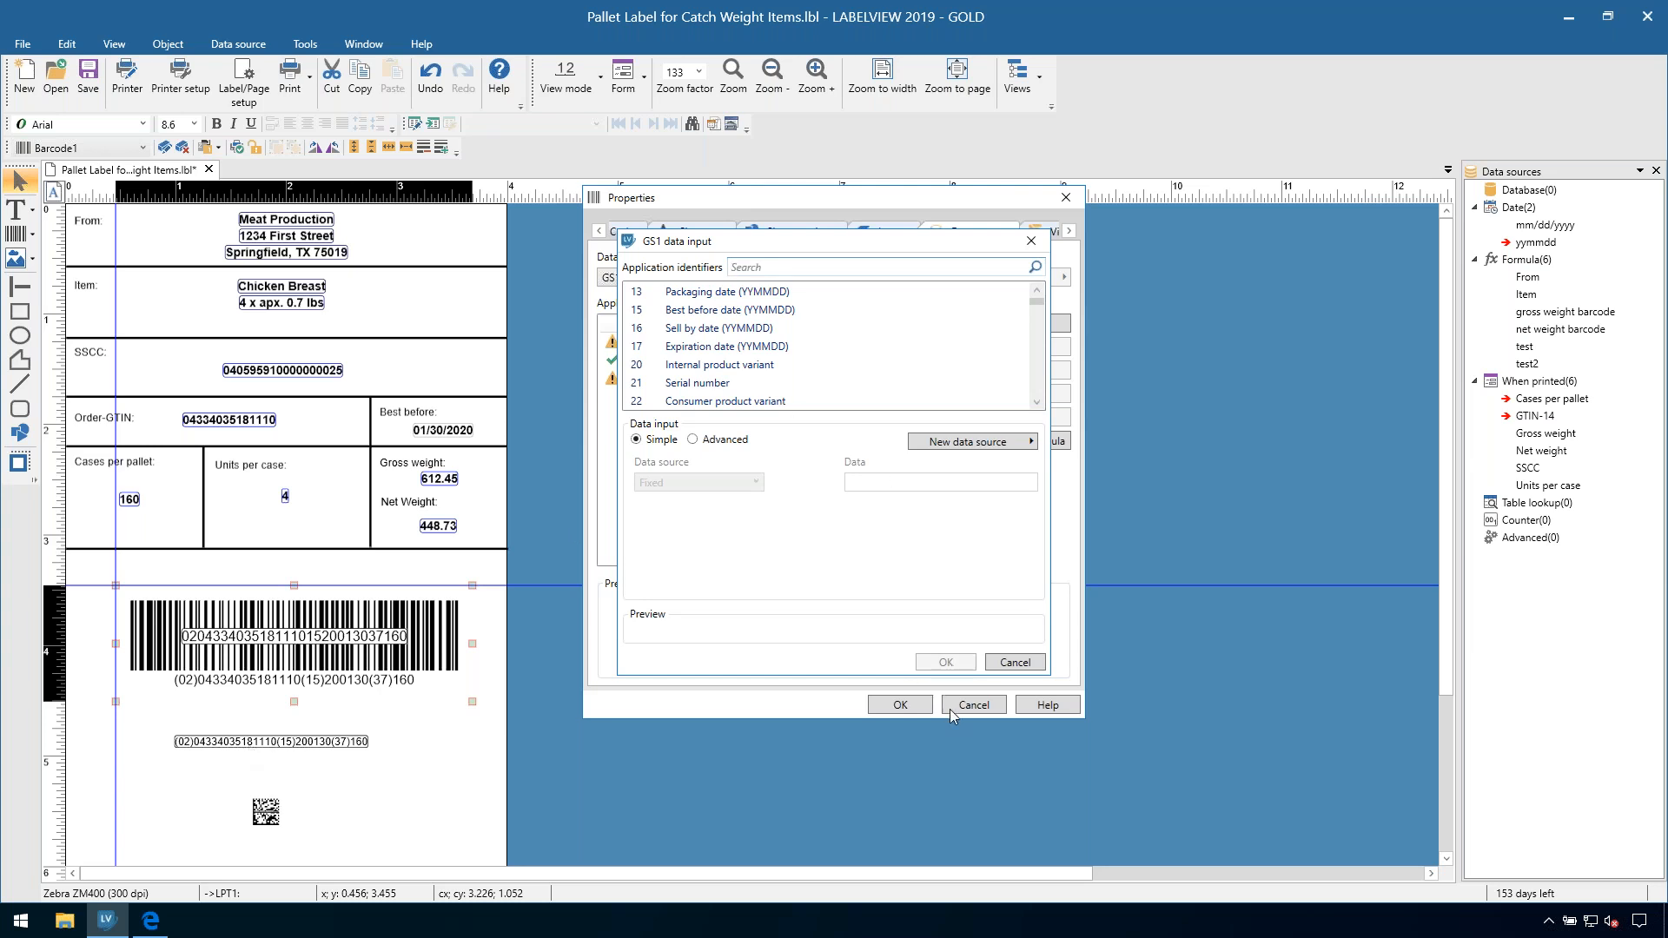
click(1016, 663)
click(976, 704)
Step: Examine the GS1HRData segments for AI 02 and AI 15 in the test2 formula's expression
click(283, 743)
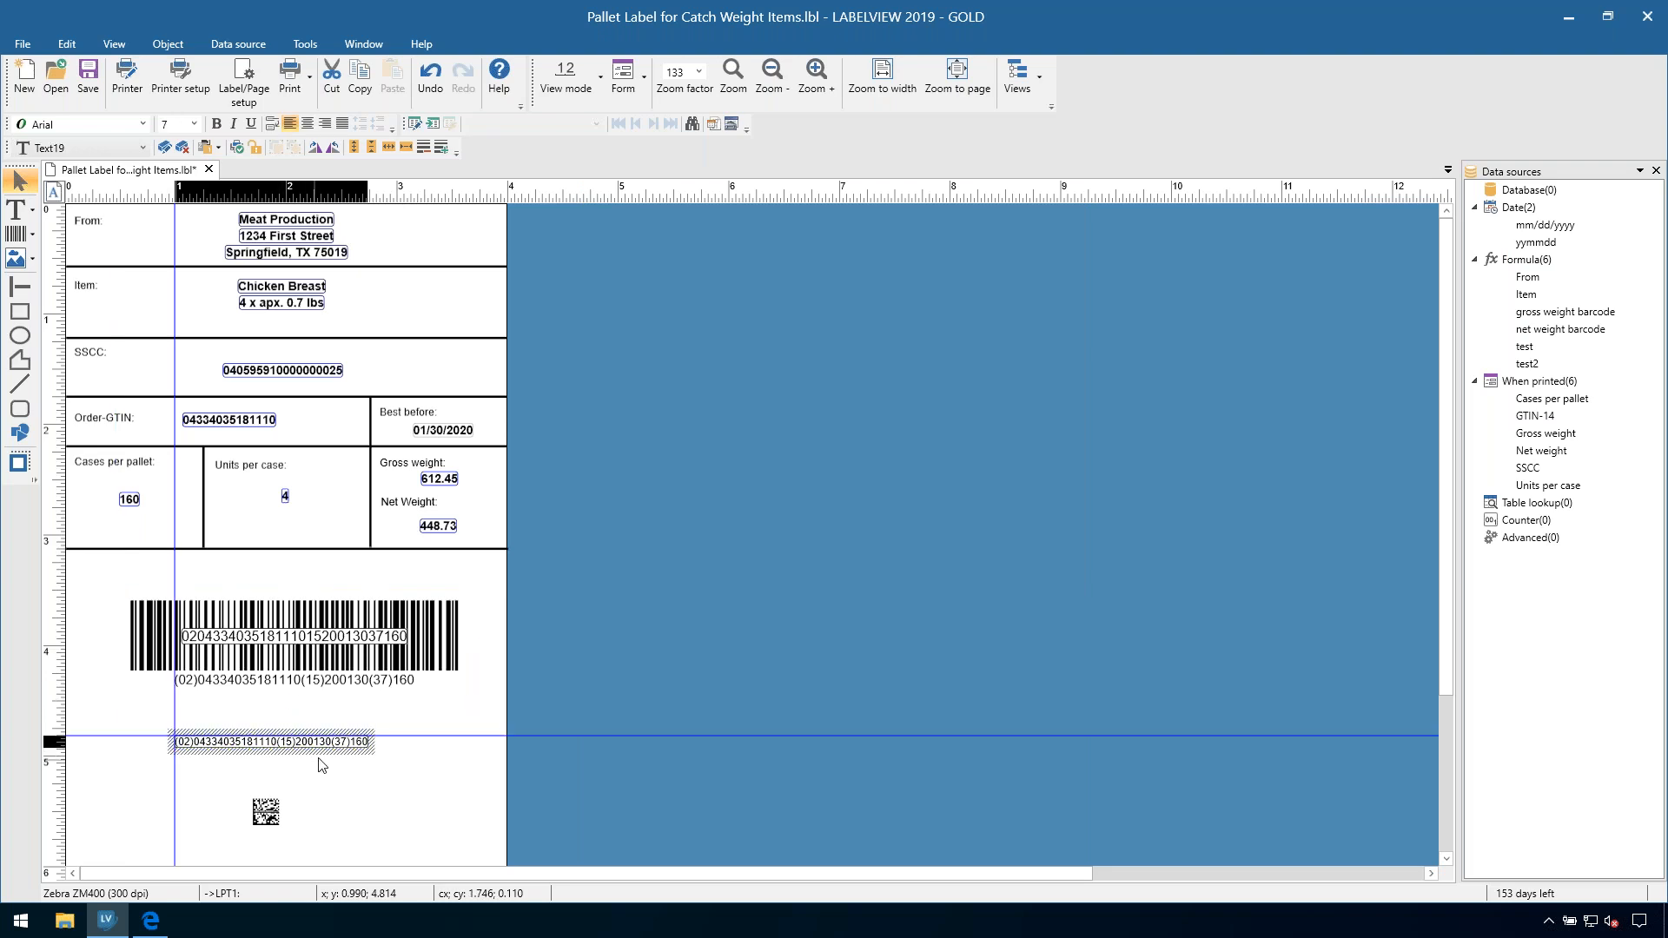
click(1526, 363)
double_click(1526, 364)
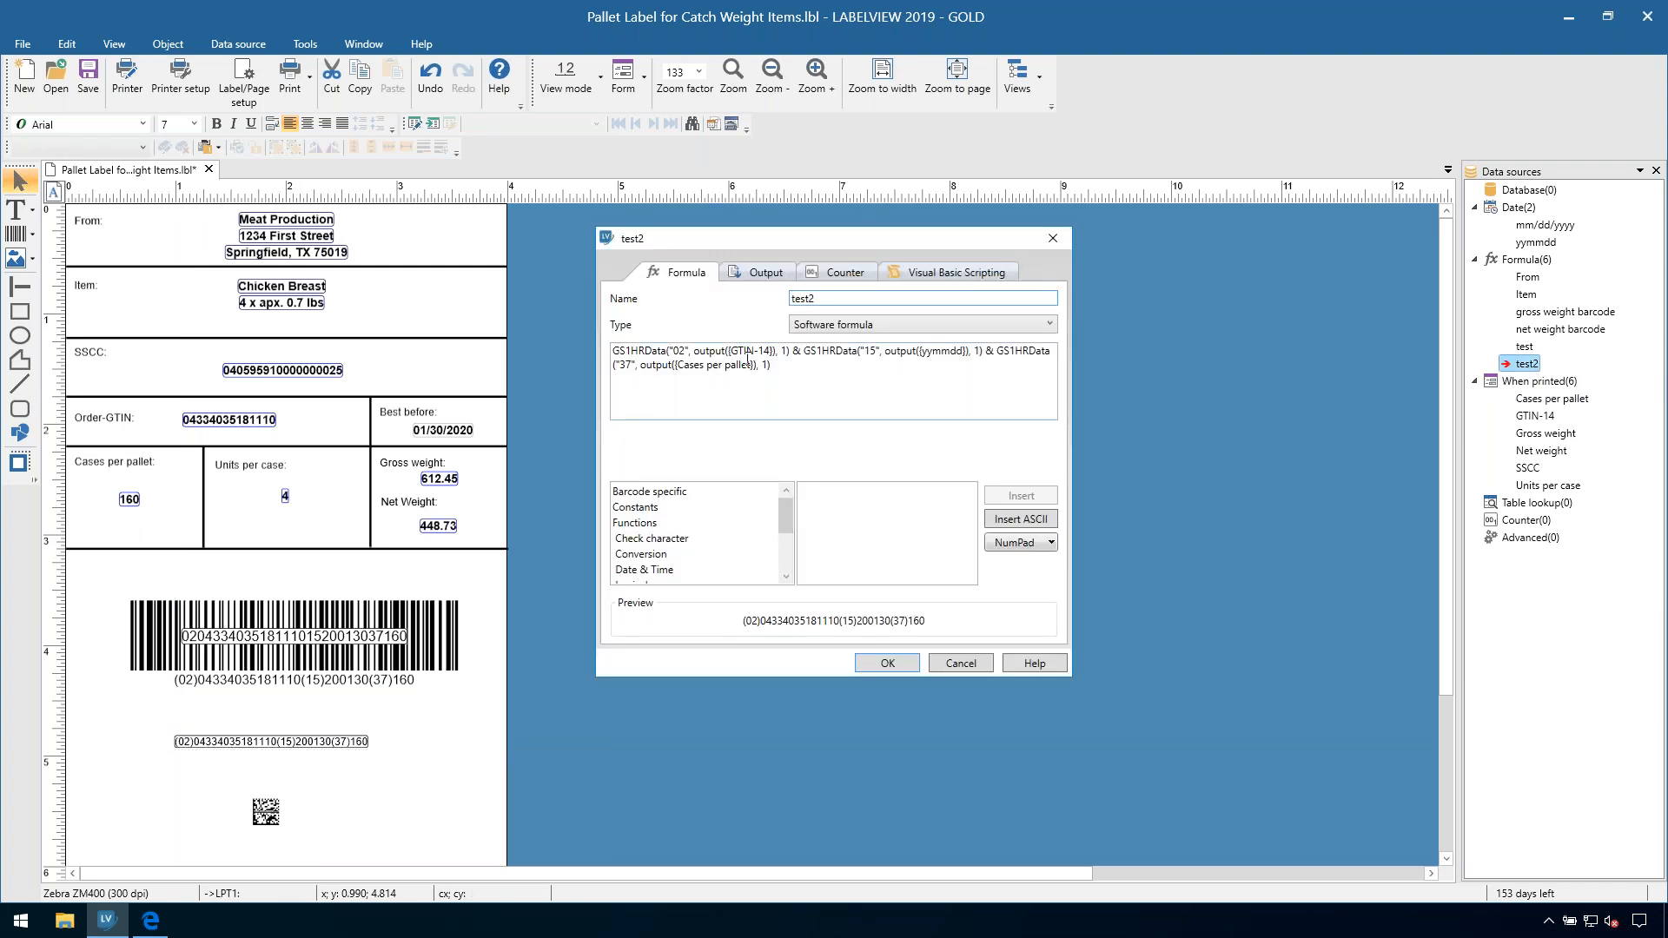
click(819, 379)
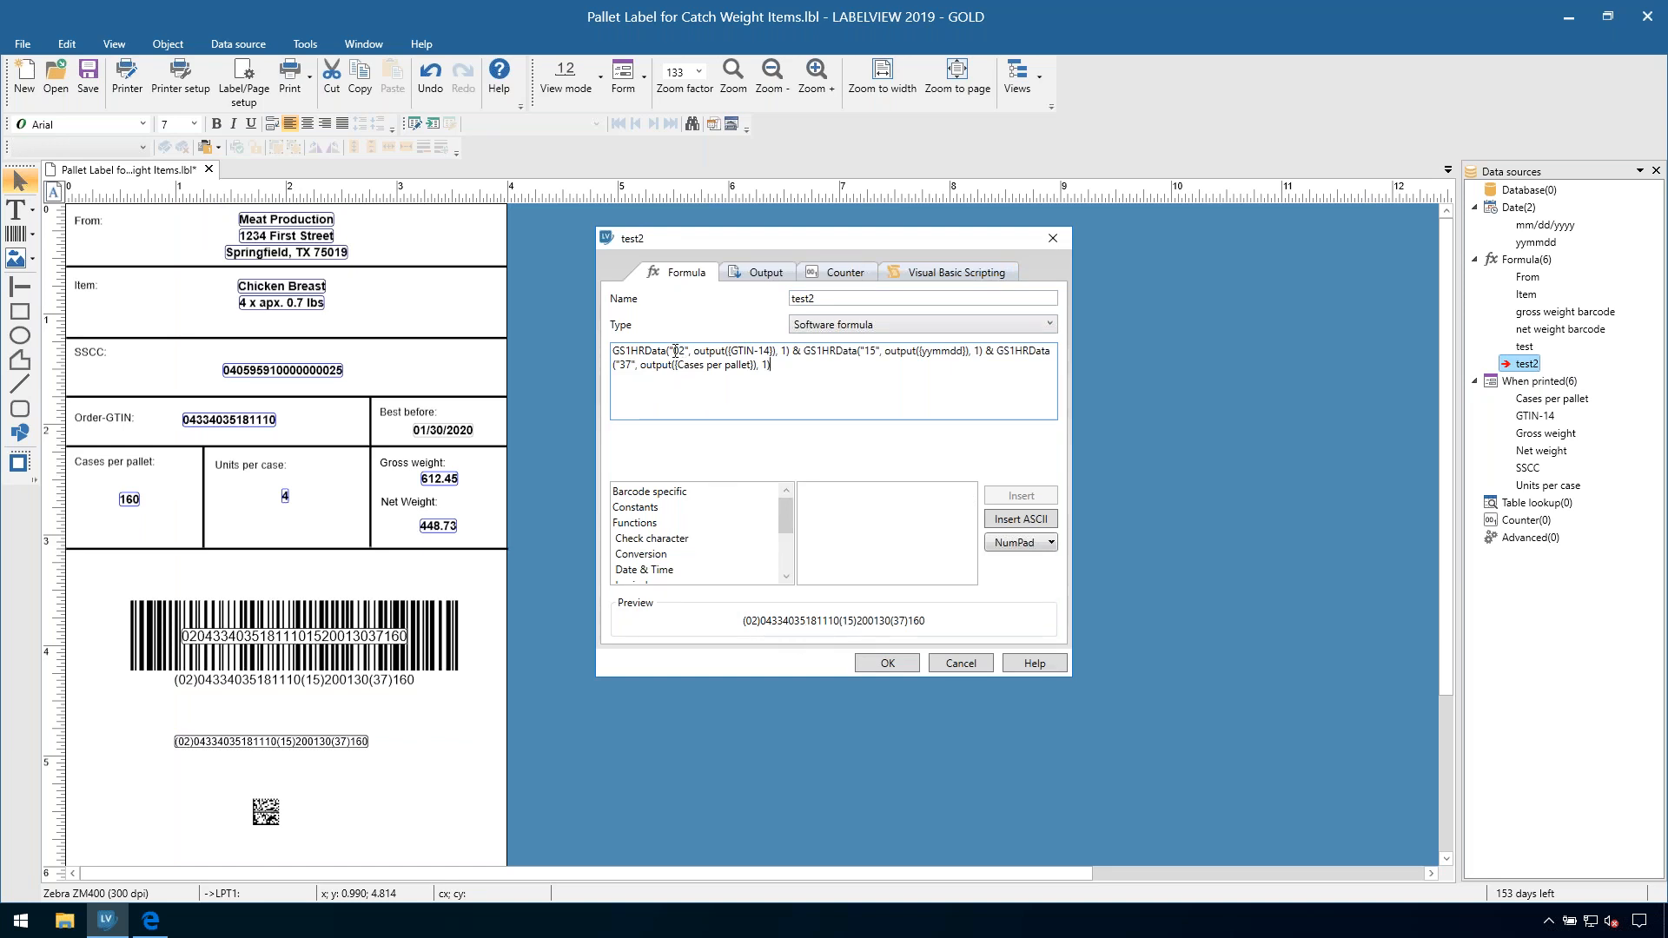
drag(674, 351, 797, 351)
drag(791, 352, 599, 355)
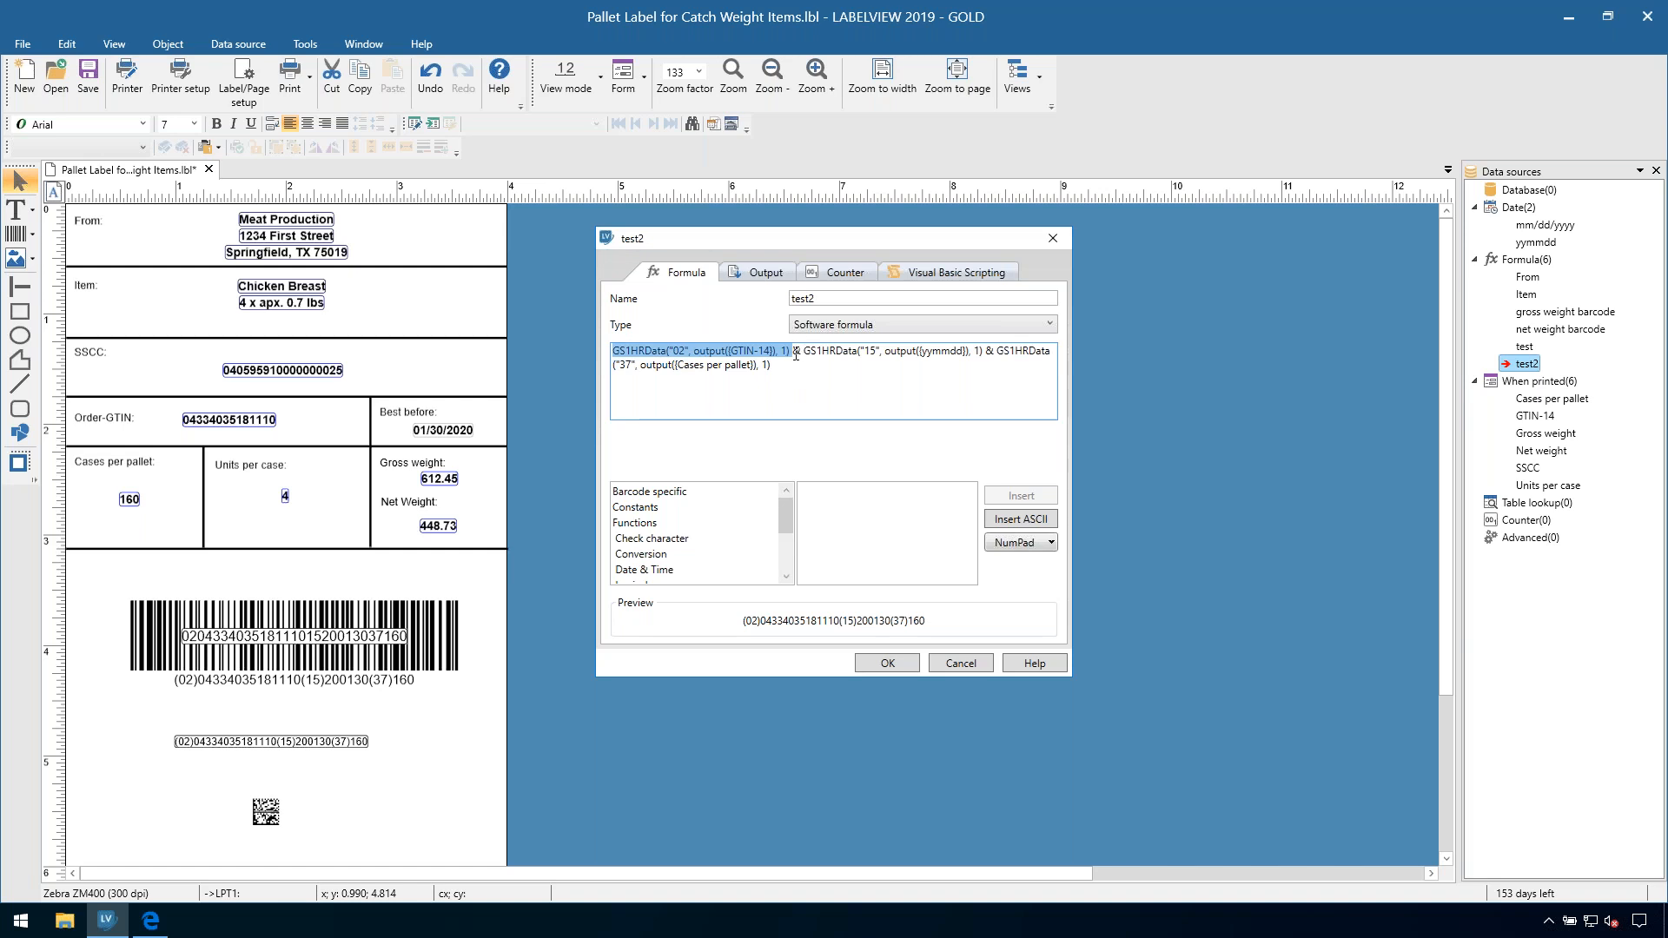
drag(805, 354, 984, 357)
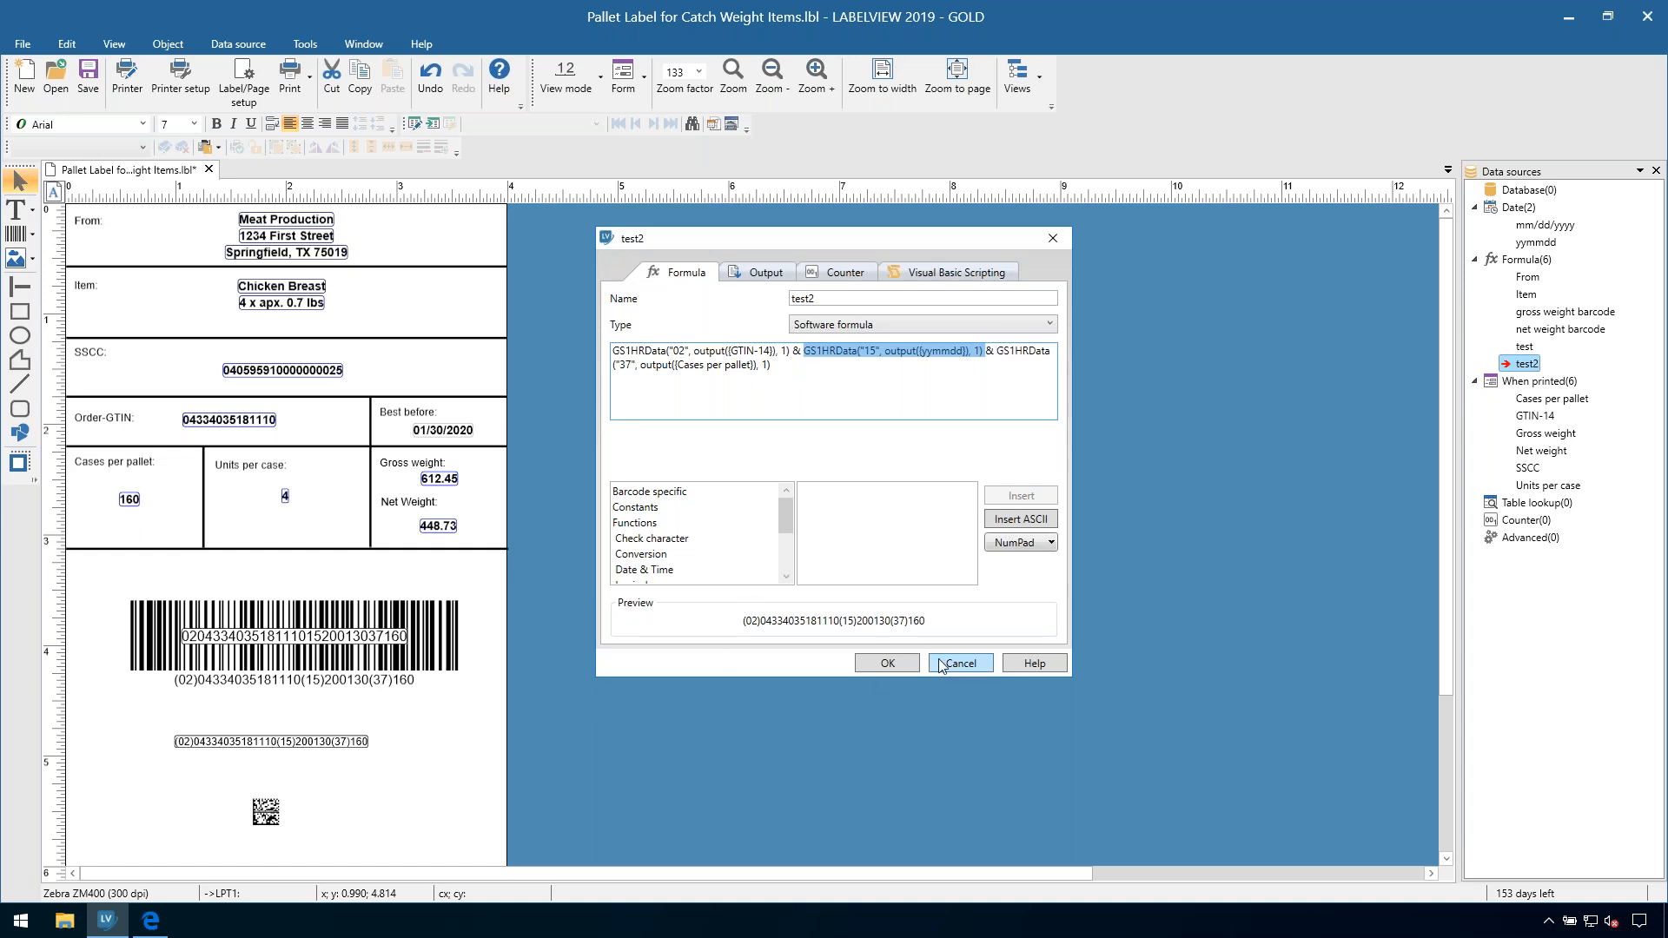
click(807, 398)
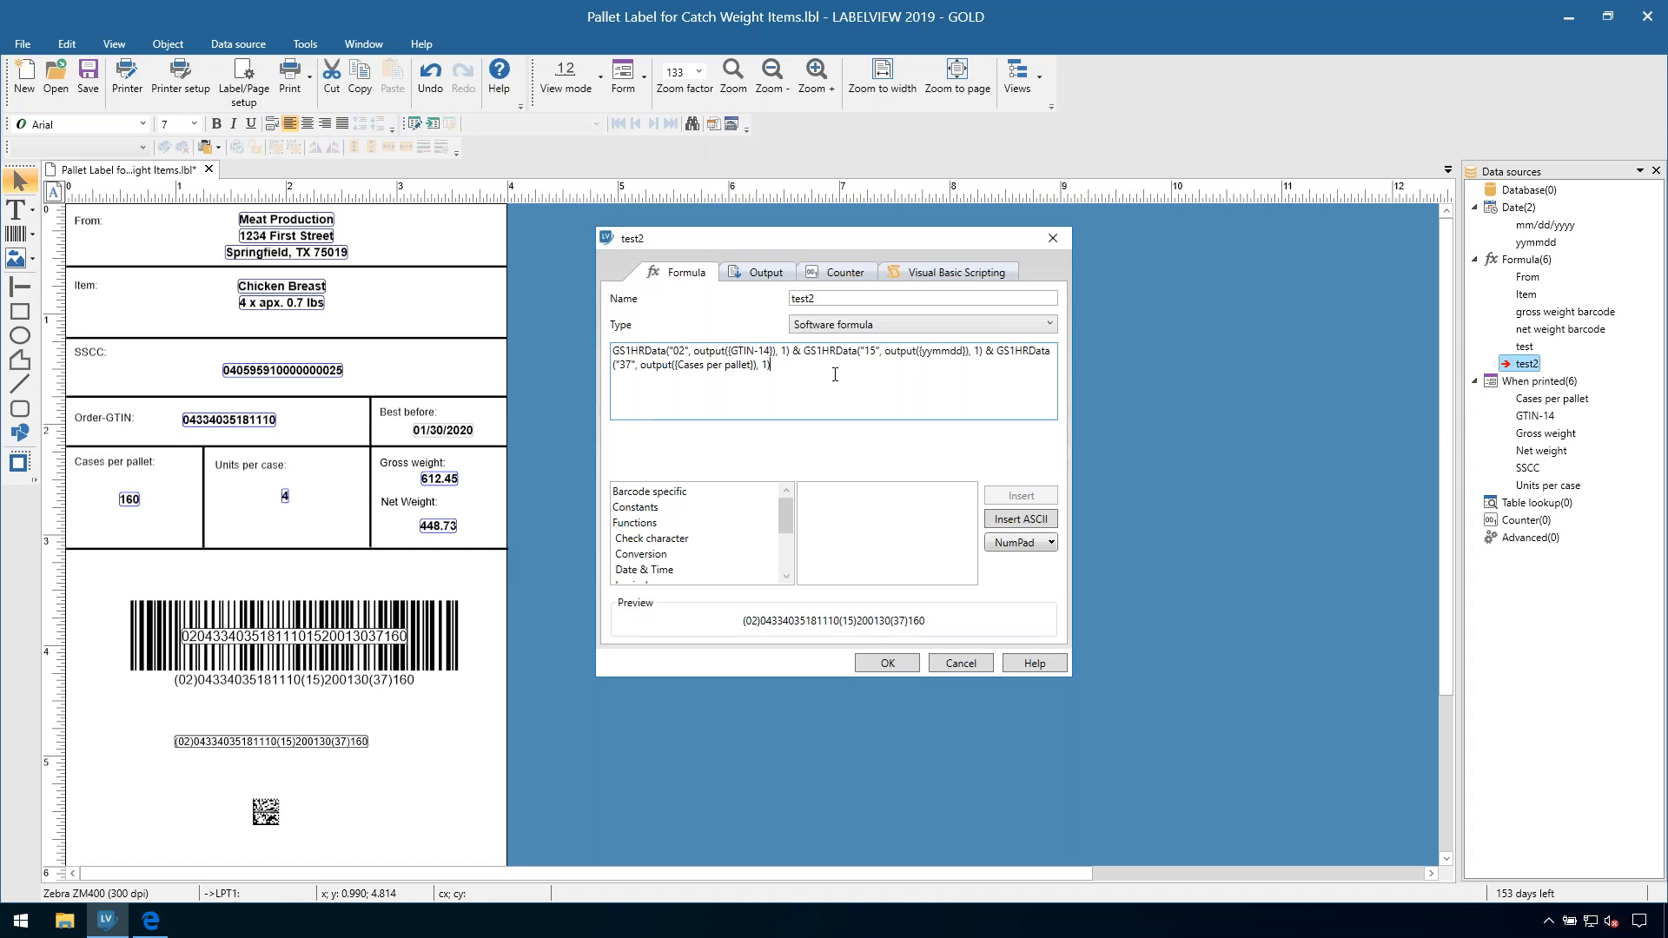
Step: Insert a " " string joined with & between the AI 02 and AI 15 segments of the test2 formula and save it
click(800, 351)
text(&)
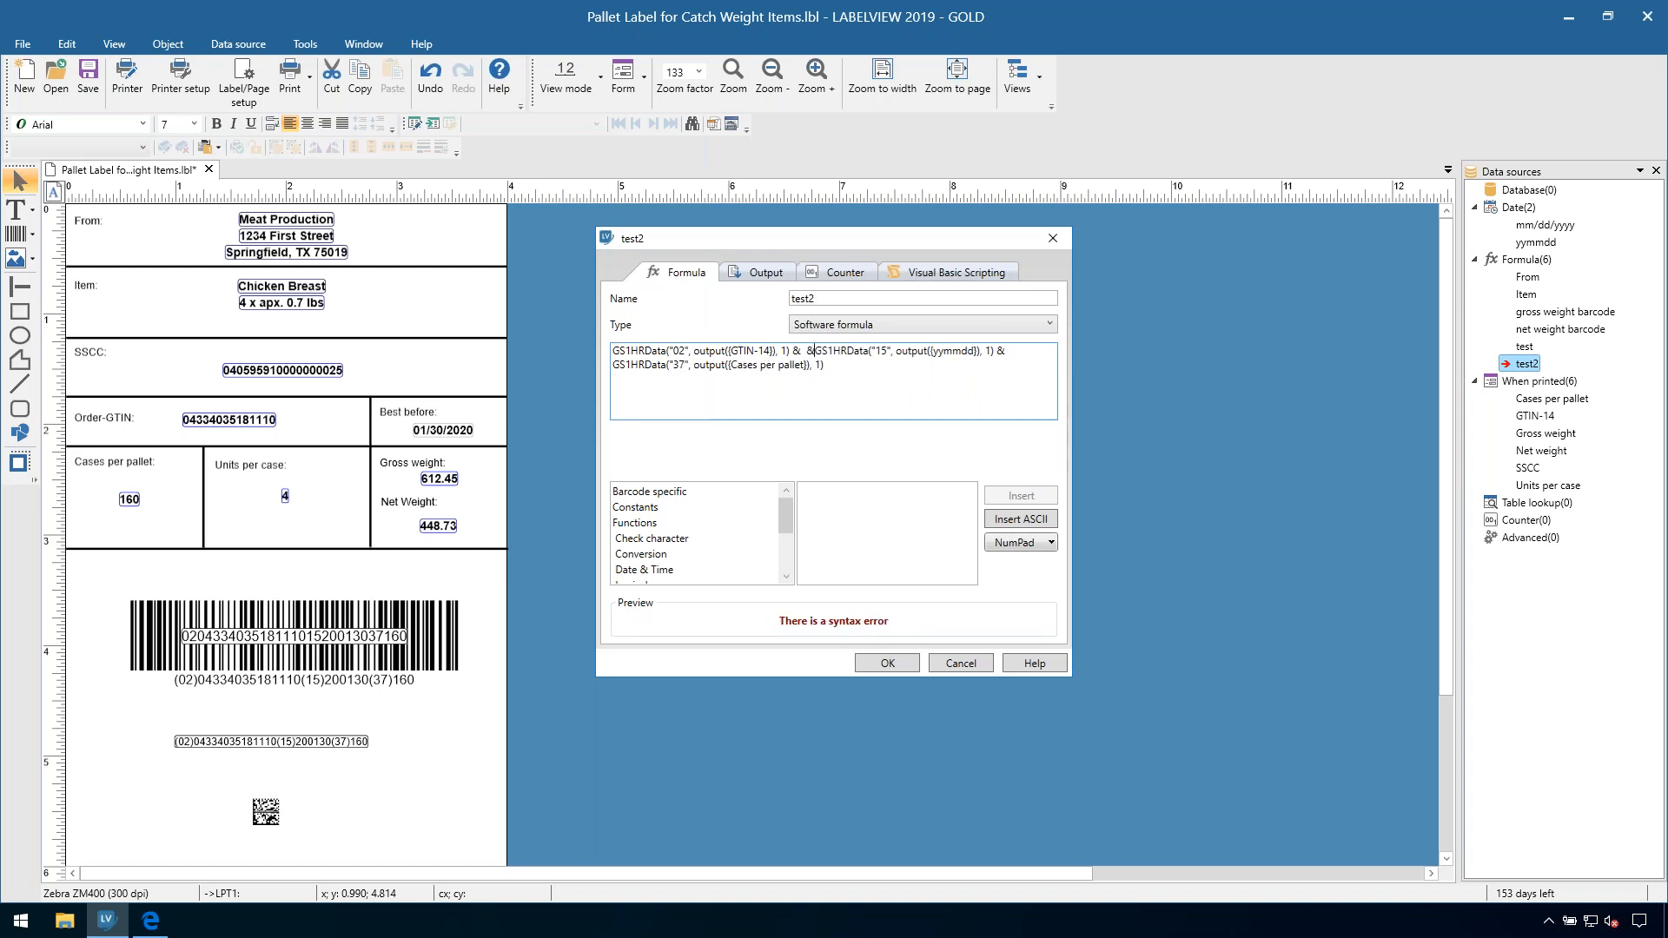
key(Left)
text(" ")
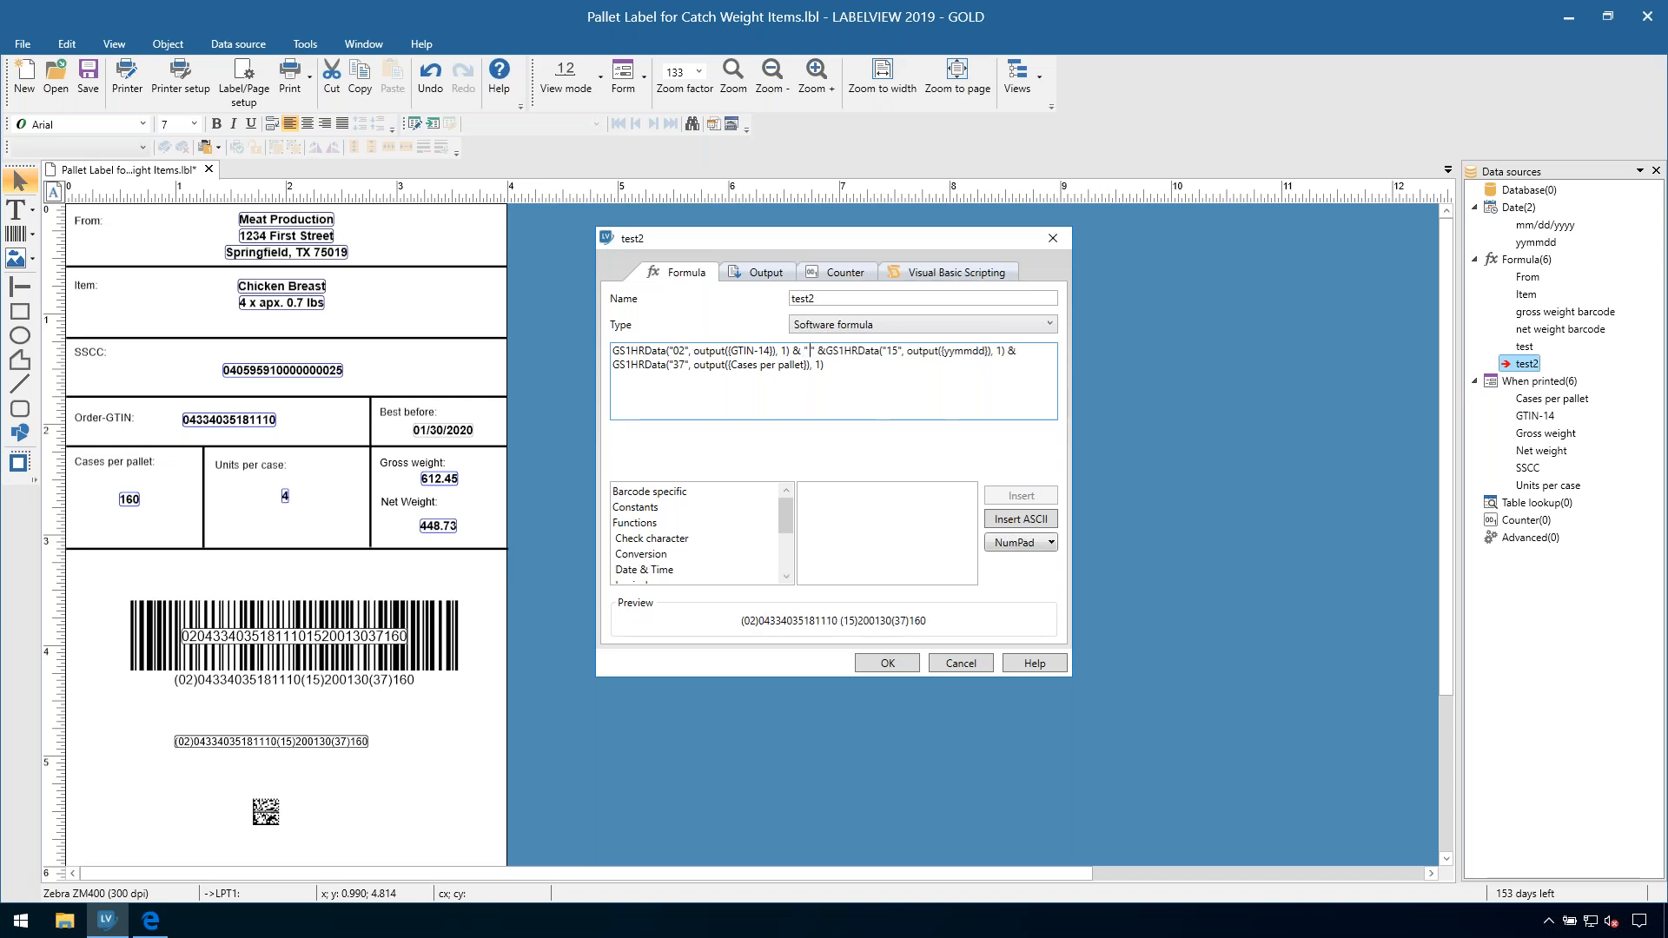
click(841, 620)
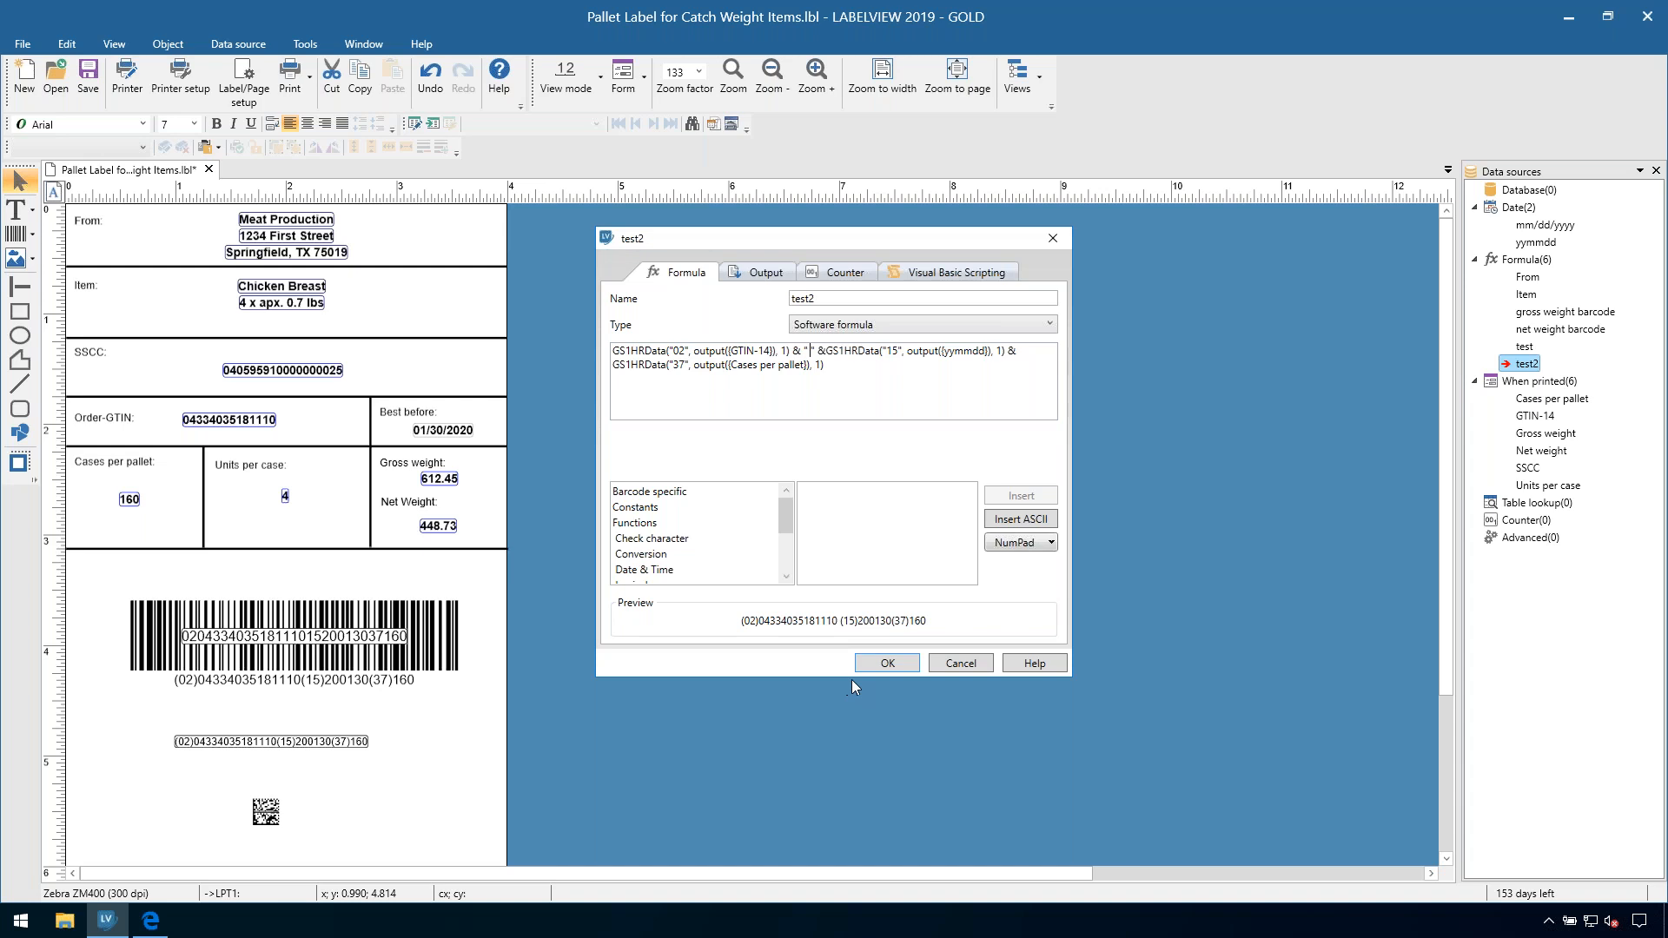
click(887, 662)
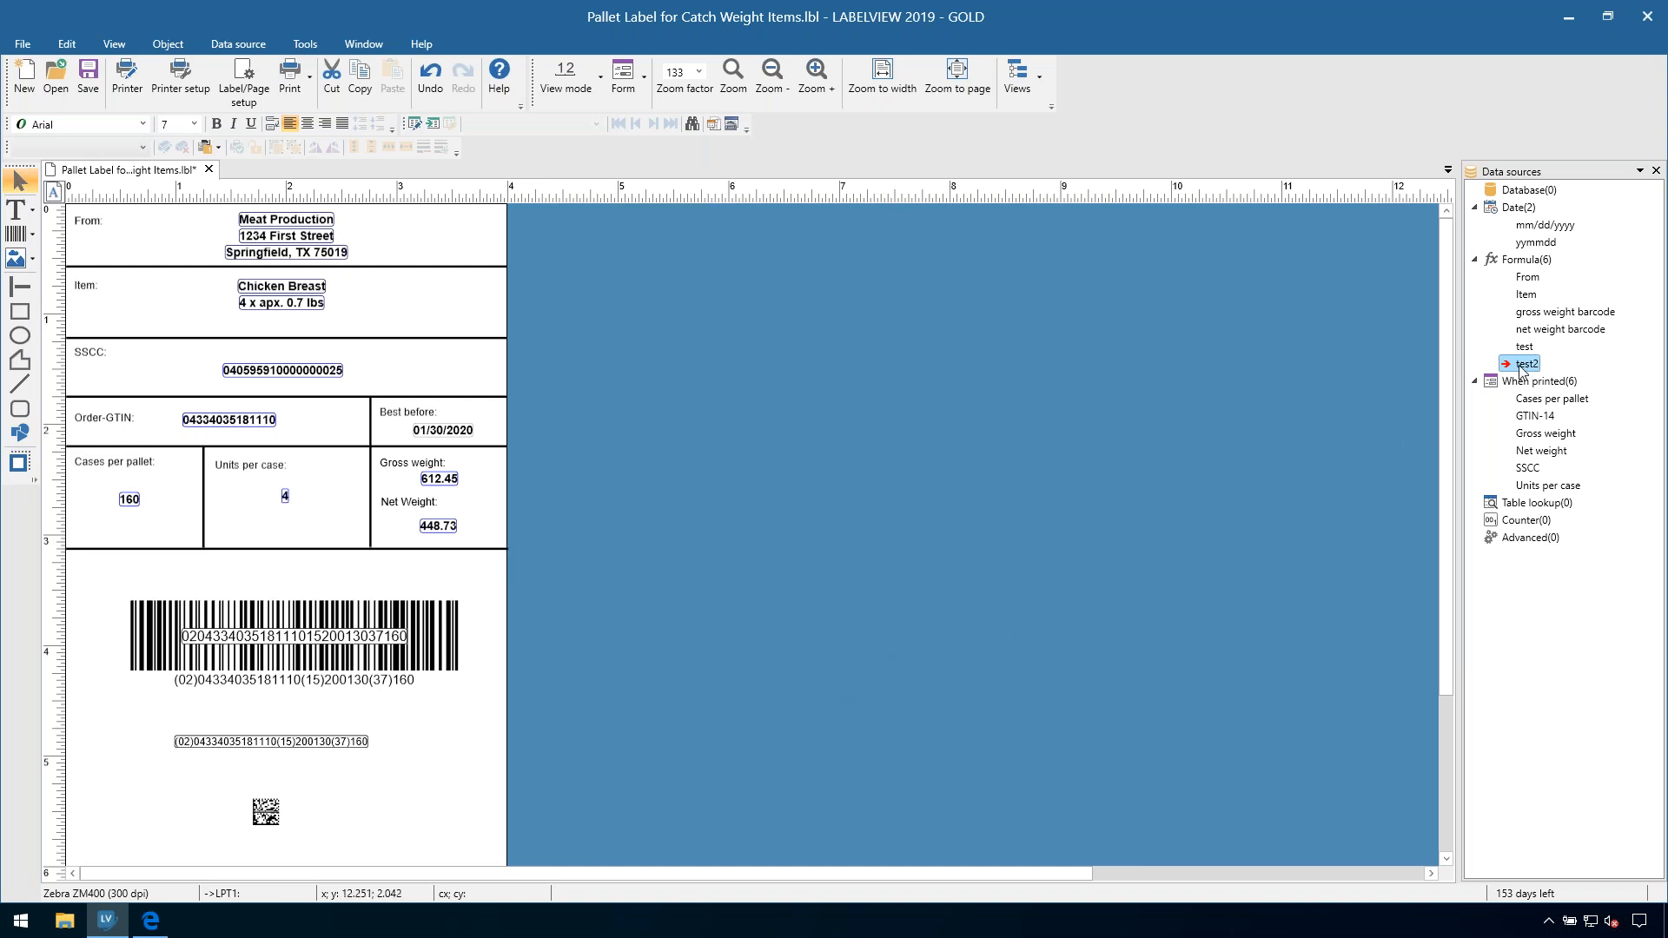
Step: Place the test2 formula as a text object at about x 3.48, y 4.81 and set its font size to 16
drag(1520, 369, 451, 758)
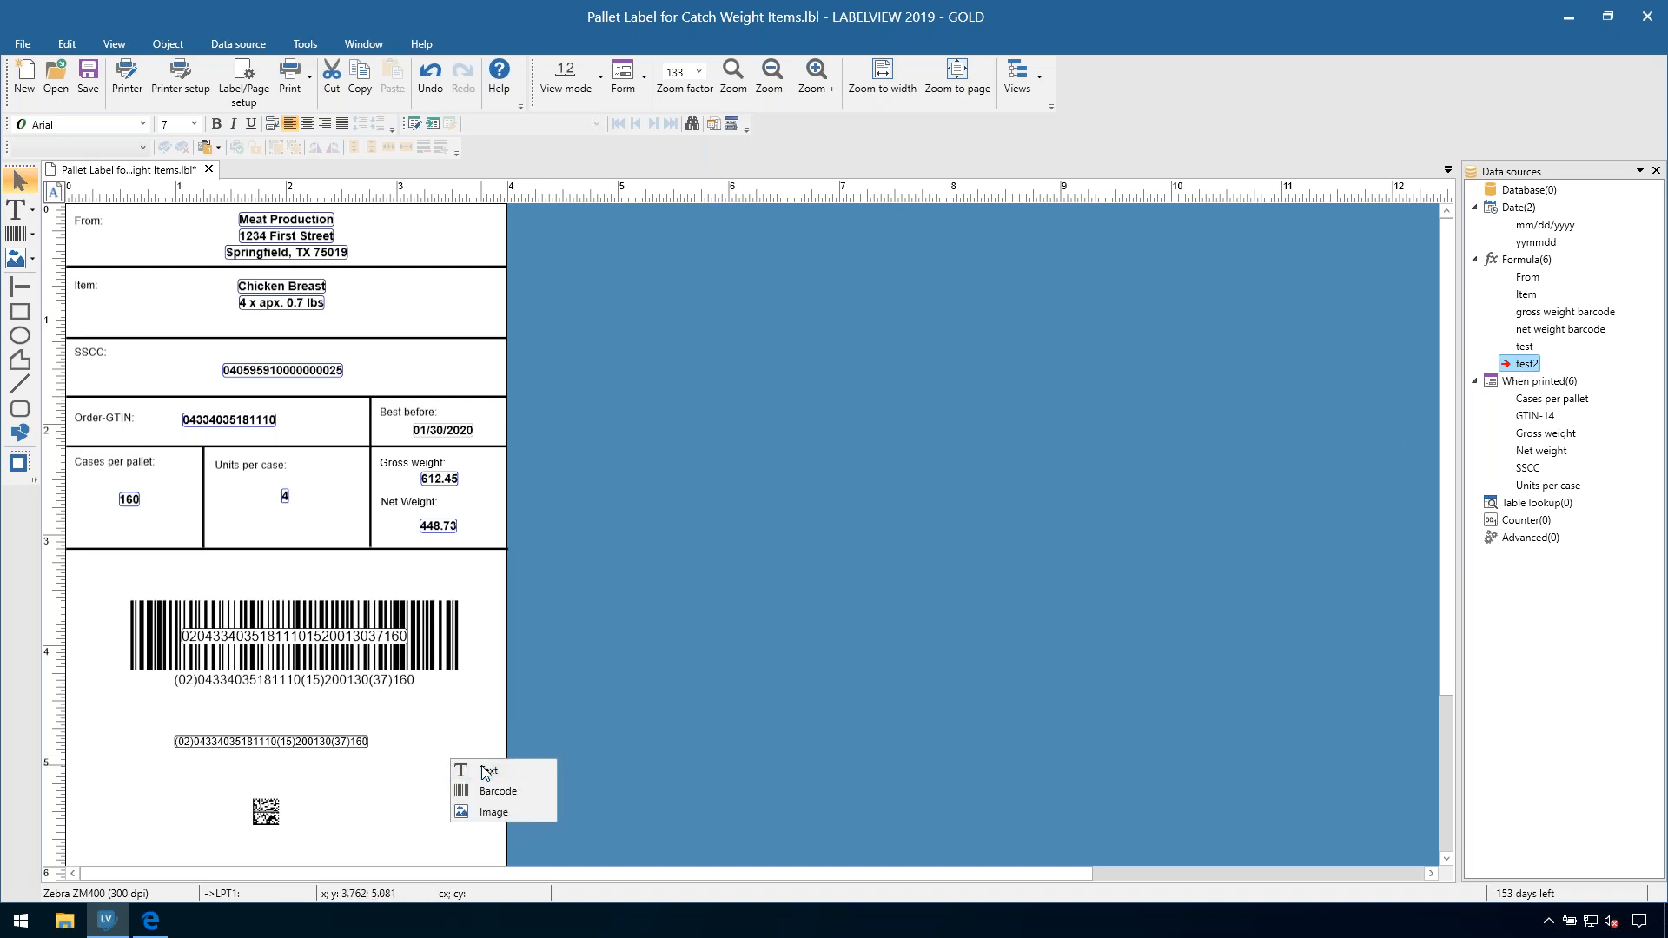
click(486, 772)
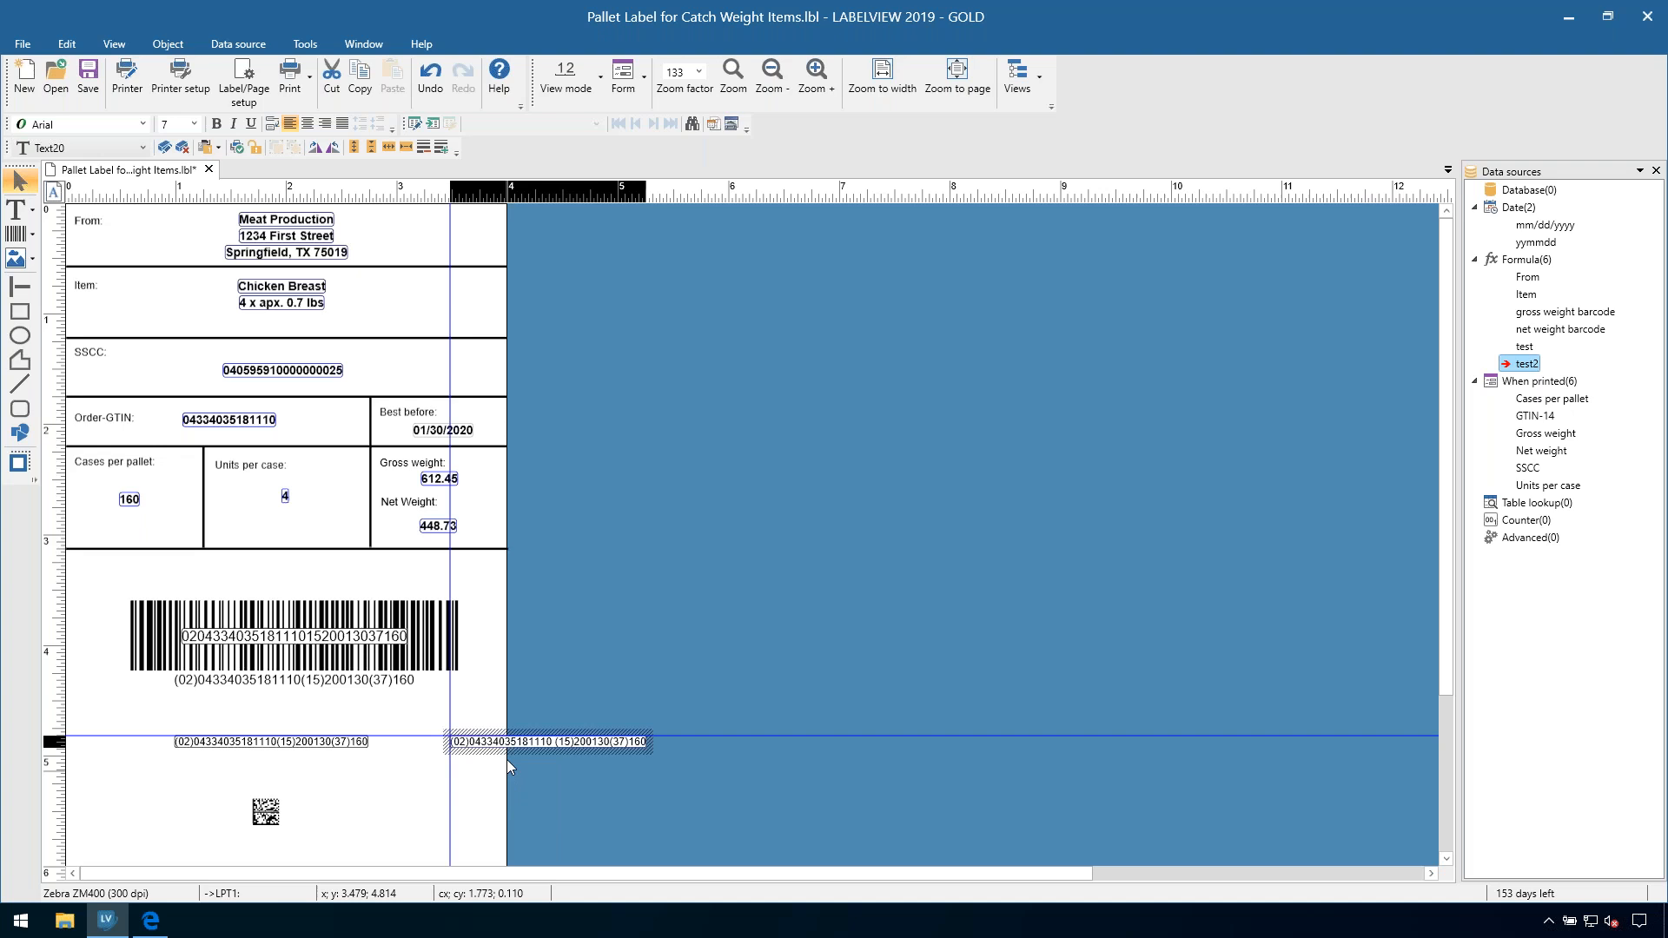
click(193, 123)
click(172, 273)
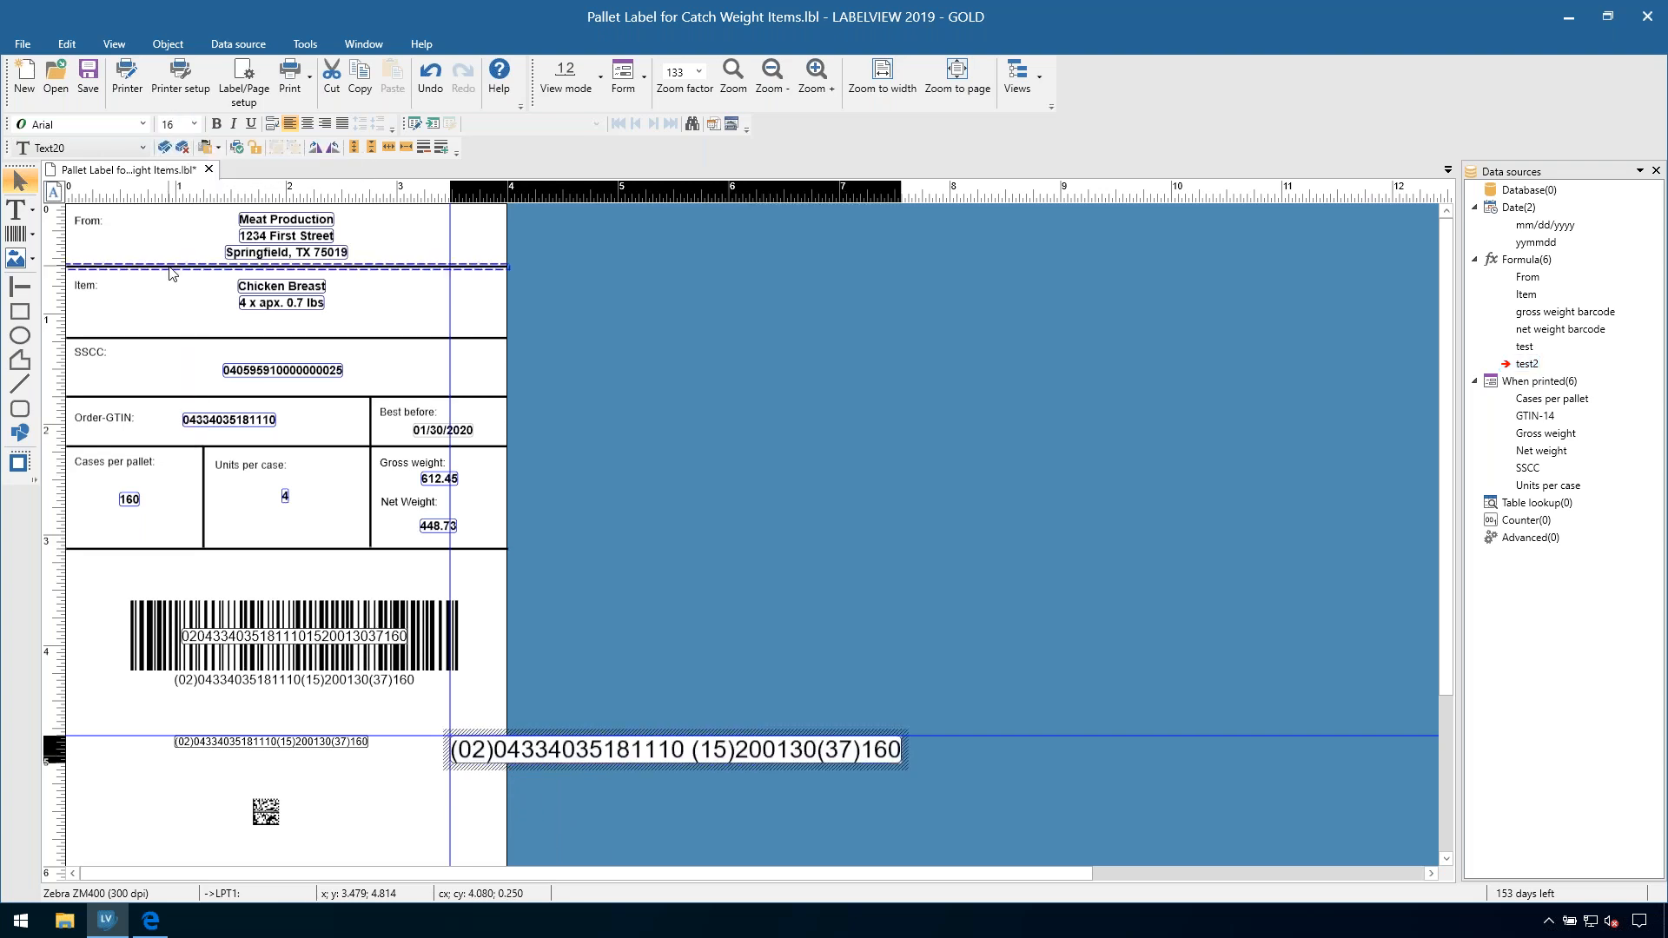
click(688, 749)
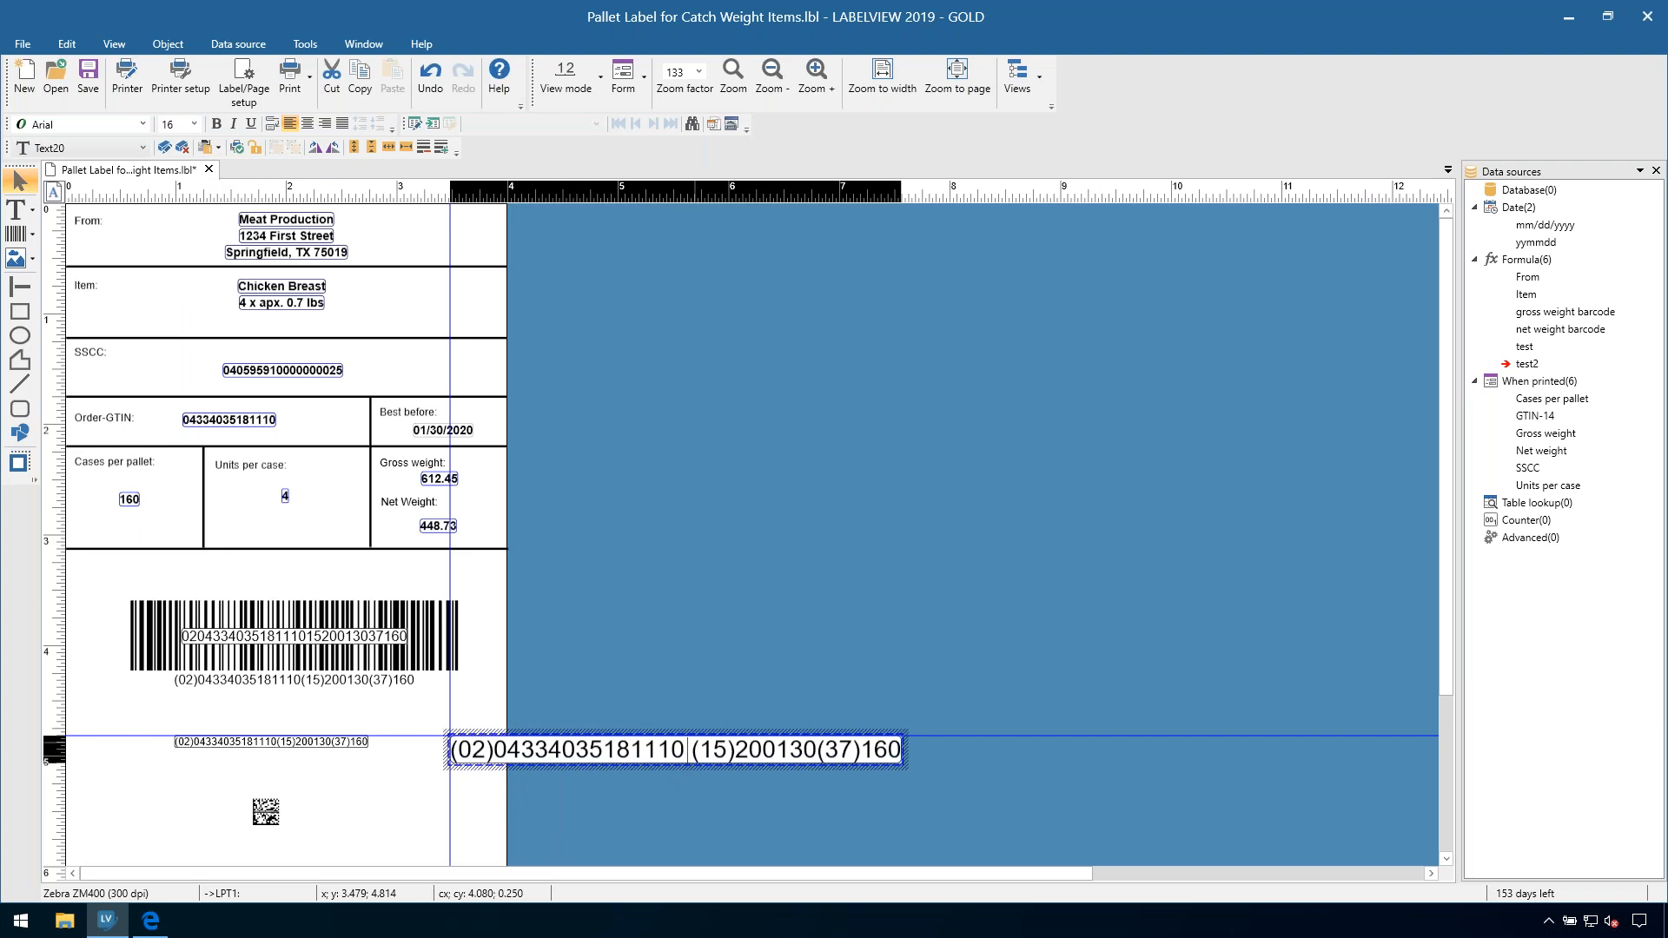
click(682, 716)
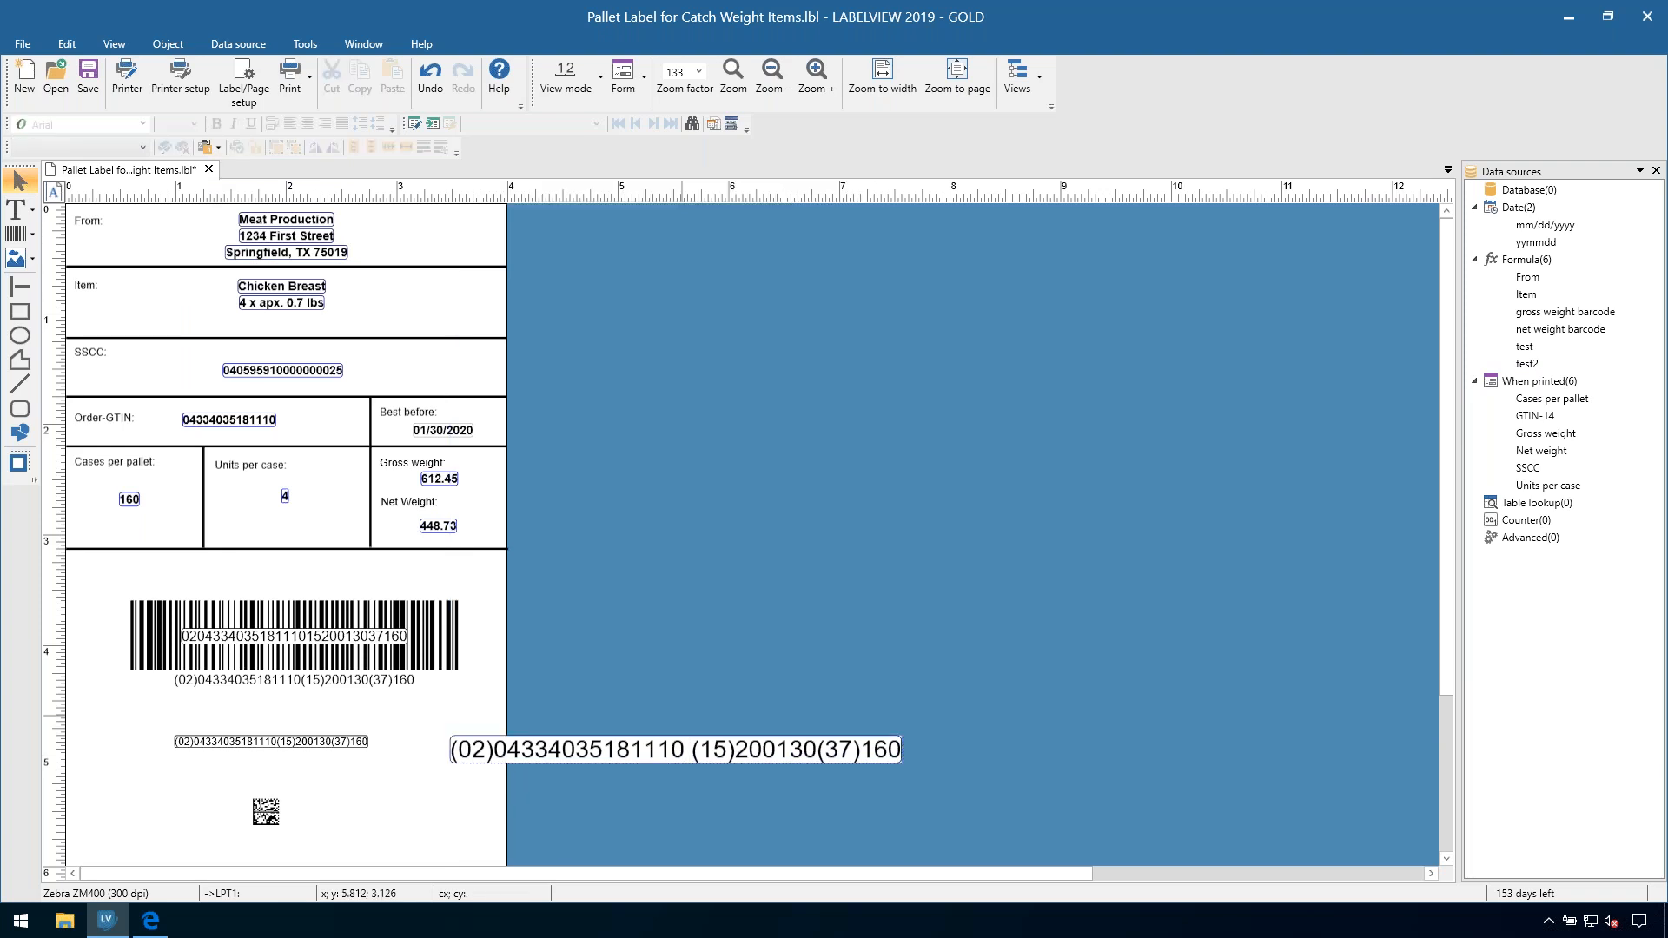